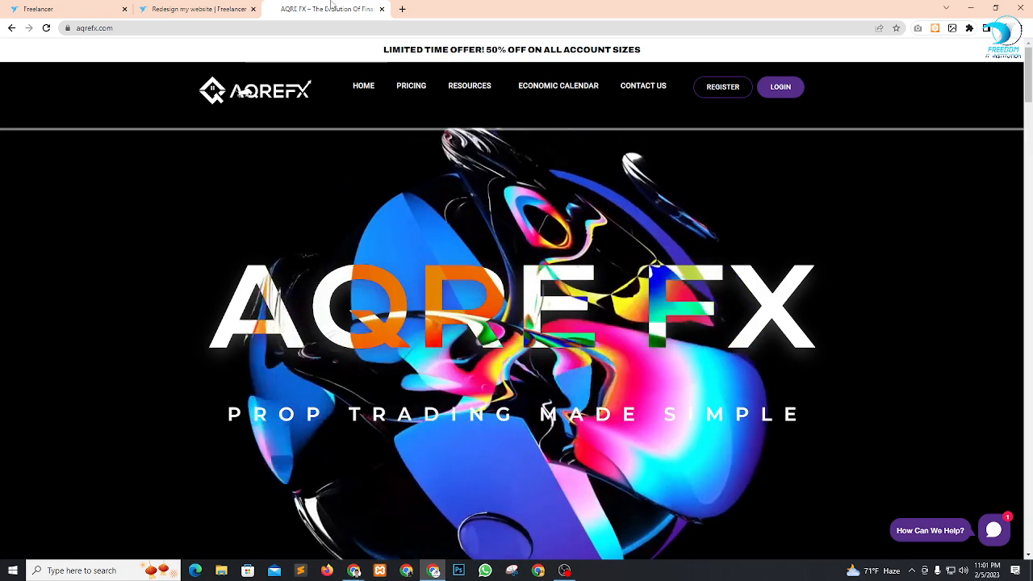
# Skim the AQRE FX home page from the hero banner to the "You Take The Trade" section and return to its beginning.
pyautogui.scroll(-5, 330, 4)
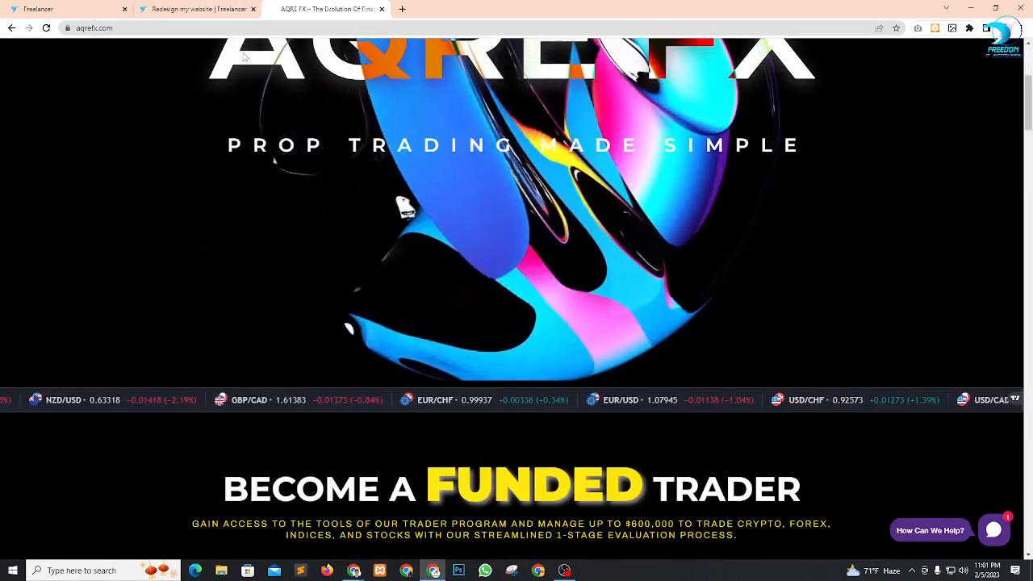
pyautogui.scroll(-10, 562, 421)
pyautogui.scroll(-15, 563, 421)
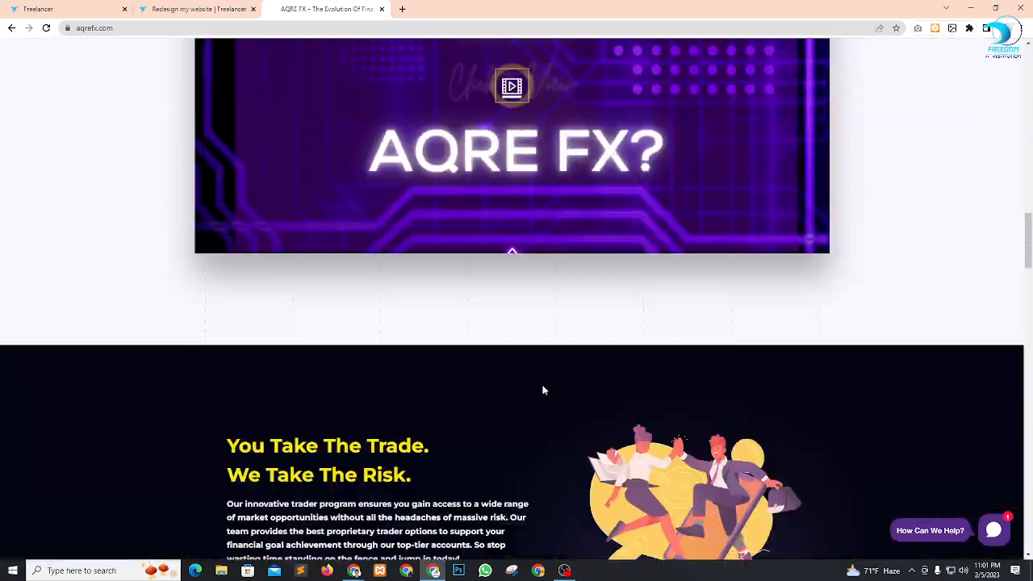
pyautogui.scroll(9, 473, 331)
pyautogui.scroll(15, 473, 331)
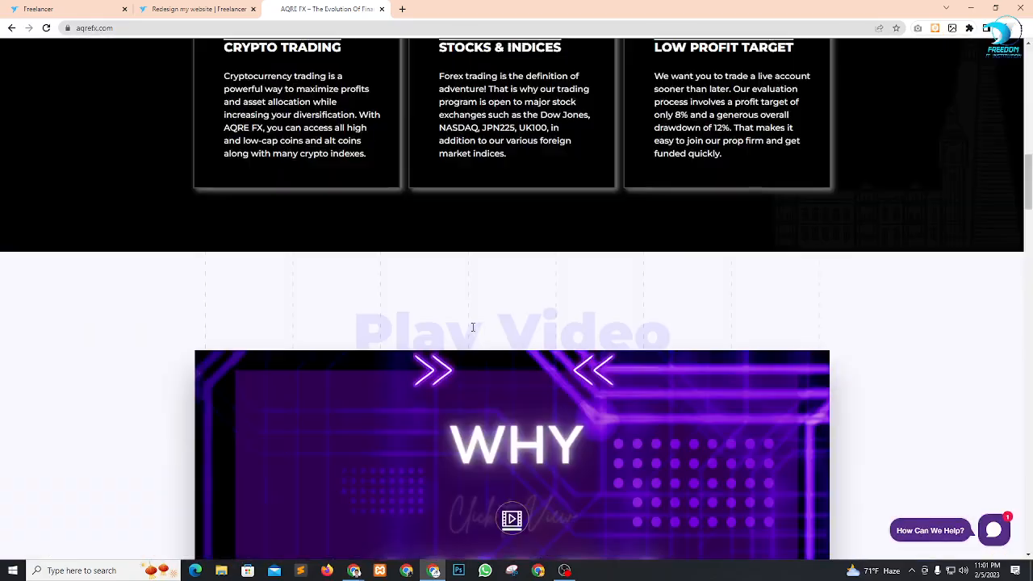
pyautogui.scroll(2, 223, 174)
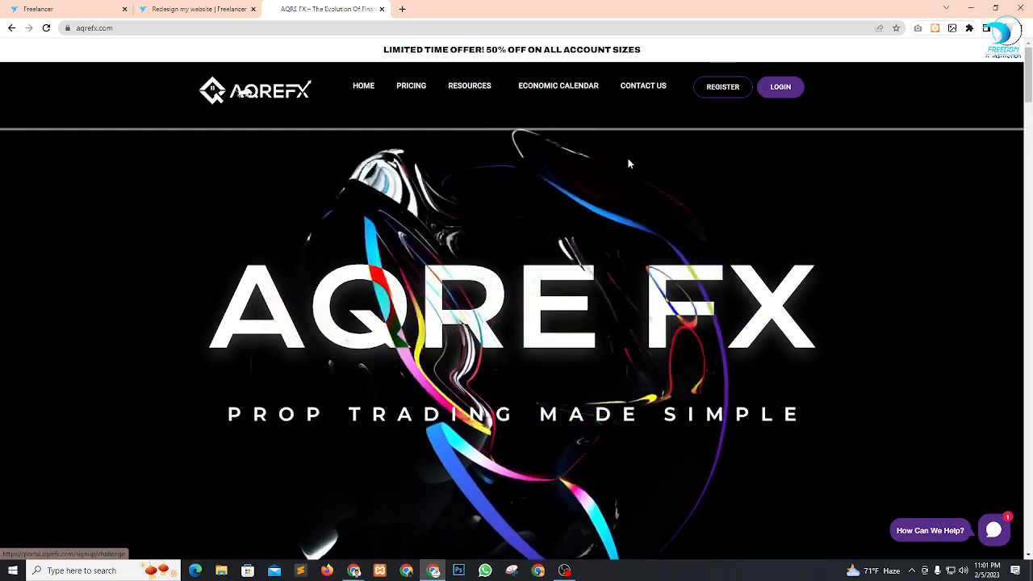
# Examine the AQRE FX home page sections, including the video, the funded account pricing tables and the trading platform banner.
pyautogui.scroll(-3, 608, 202)
pyautogui.scroll(3, 569, 200)
pyautogui.scroll(-15, 569, 200)
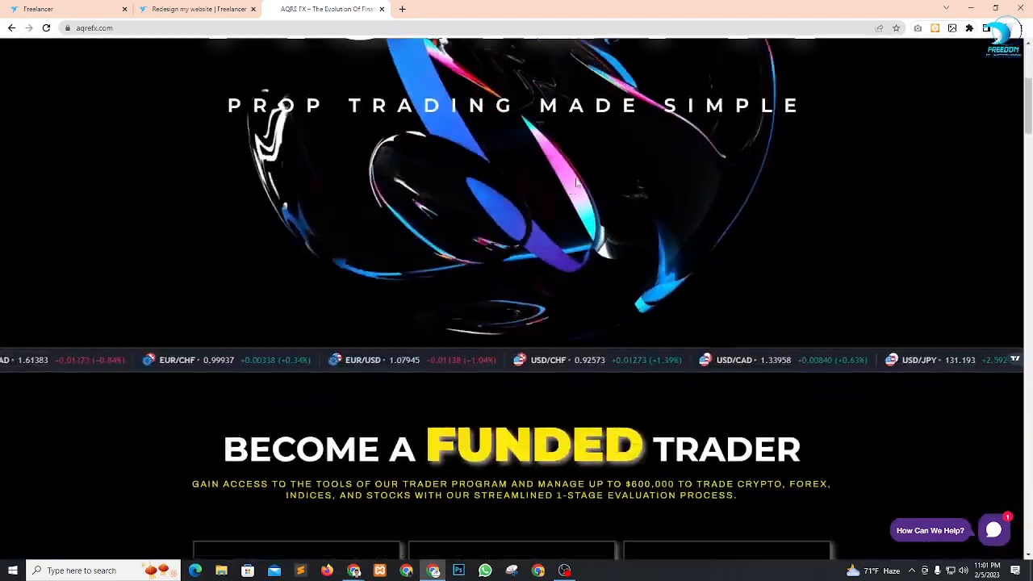
pyautogui.scroll(-8, 681, 166)
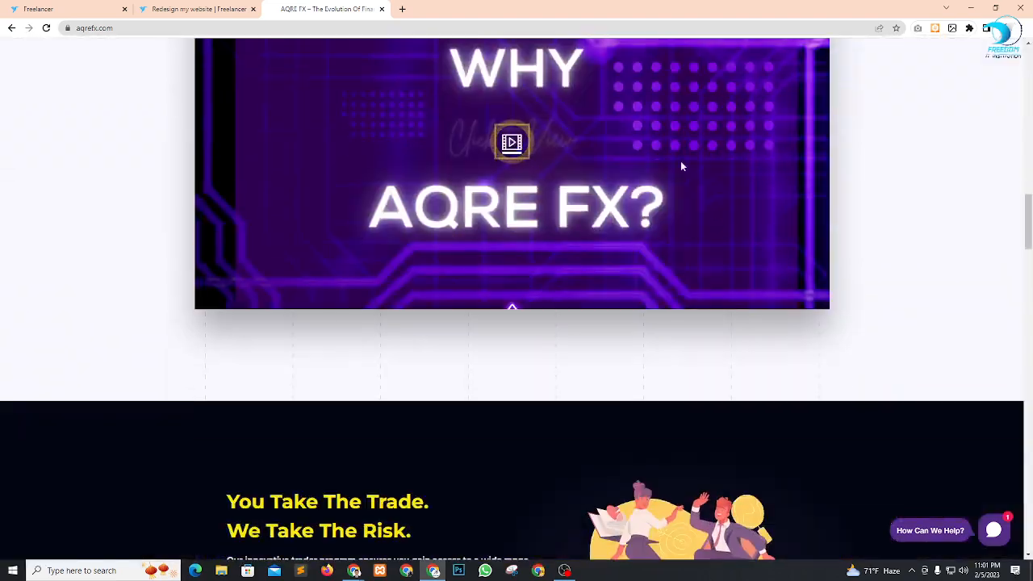
pyautogui.scroll(-1, 535, 201)
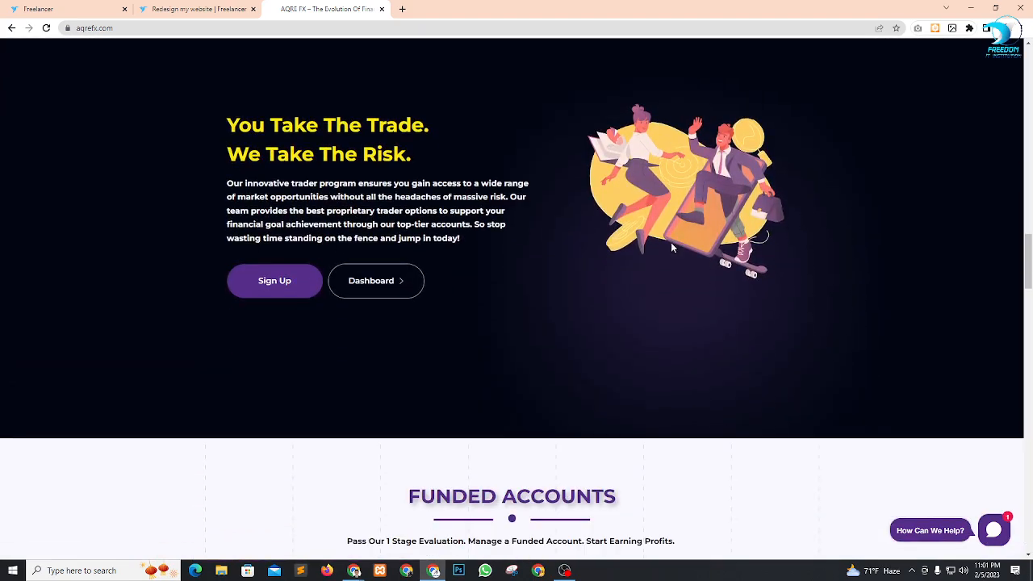
pyautogui.scroll(-10, 308, 111)
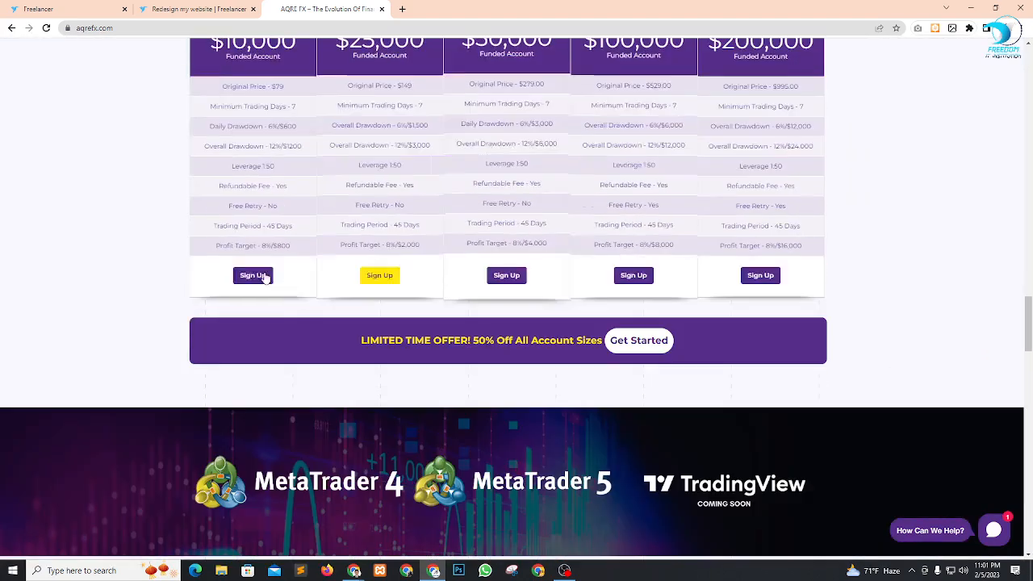
pyautogui.scroll(7, 532, 256)
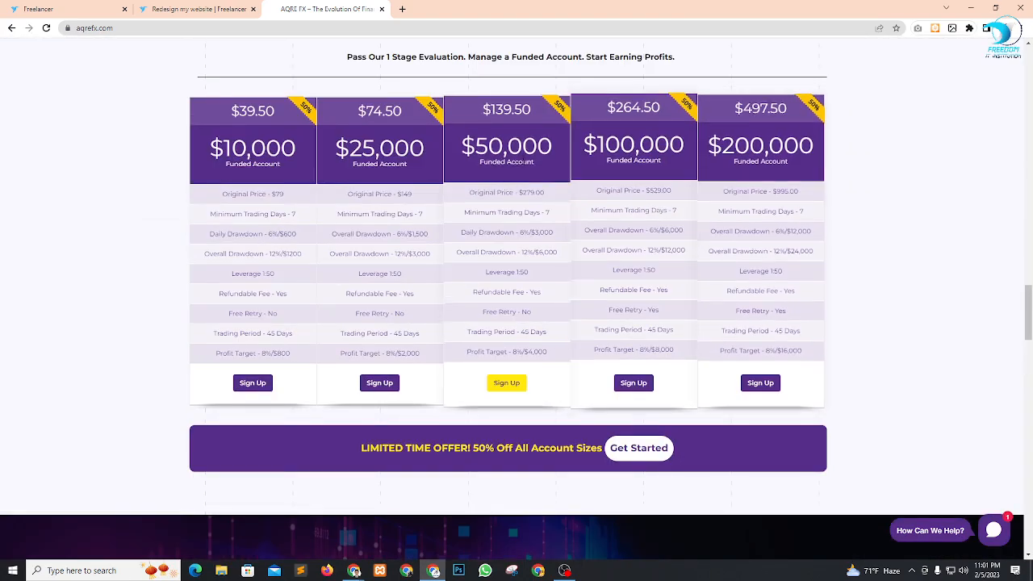
pyautogui.scroll(-1, 292, 304)
pyautogui.scroll(-6, 494, 327)
pyautogui.scroll(9, 493, 327)
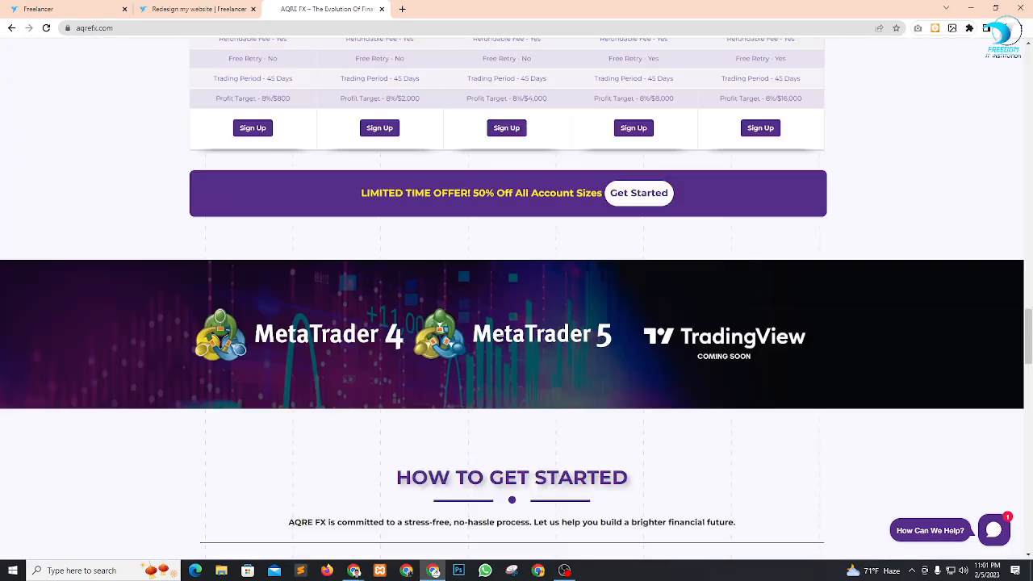
pyautogui.scroll(10, 517, 298)
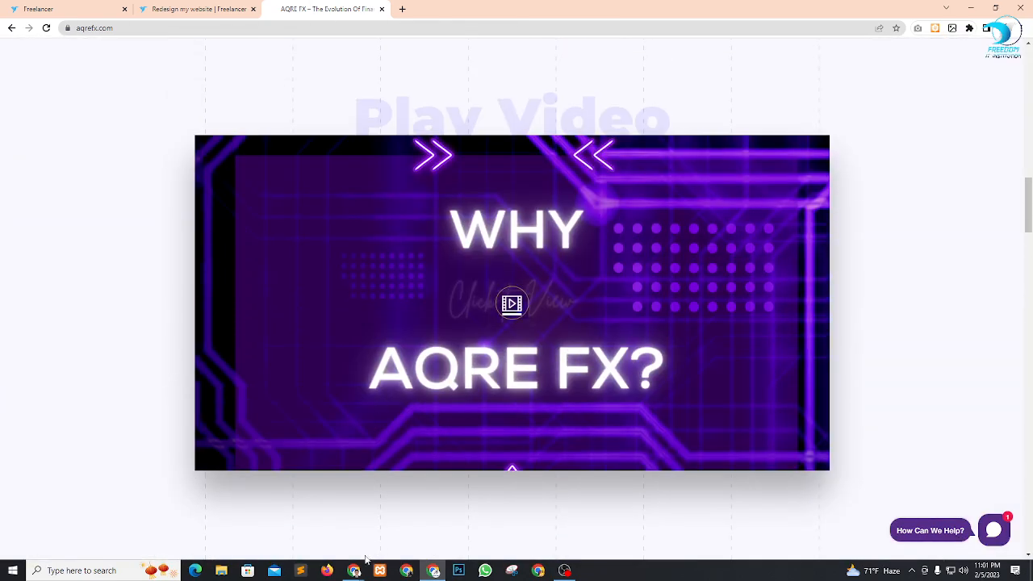
# Switch to the Chrome window with the Meet call and load pantheon.io in a new tab.
pyautogui.moveTo(359, 565)
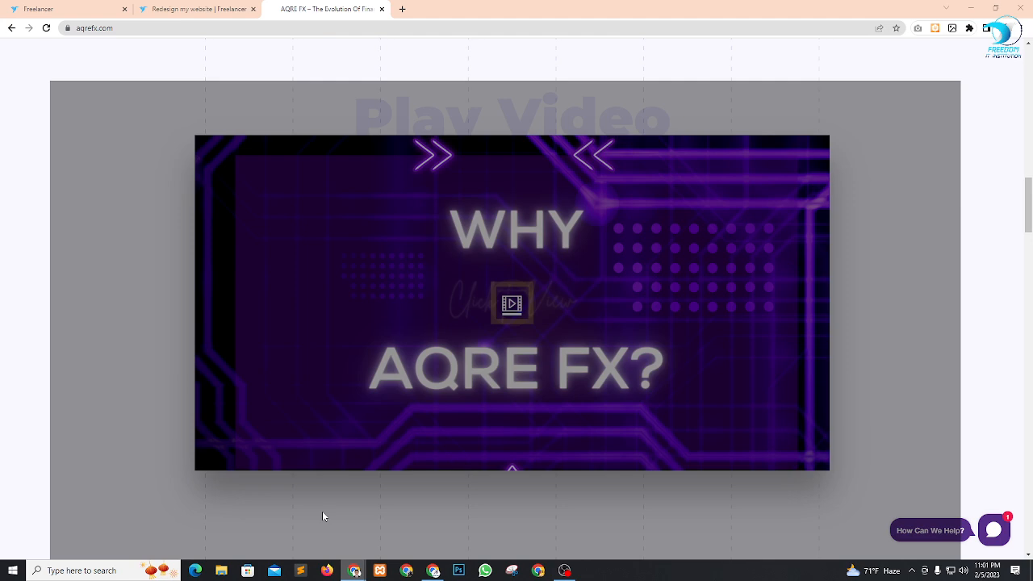
pyautogui.click(322, 511)
pyautogui.click(146, 9)
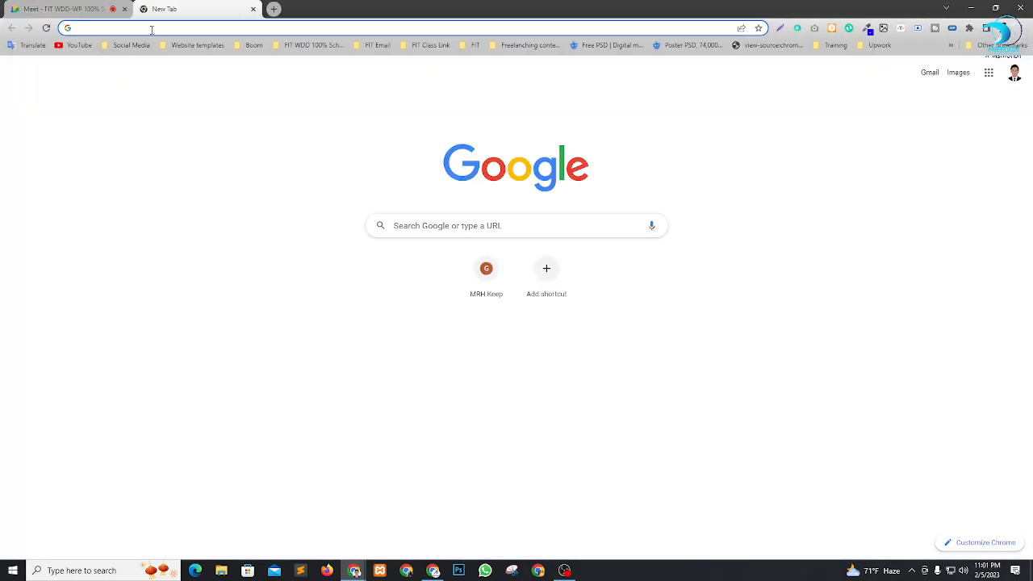
pyautogui.write('PA')
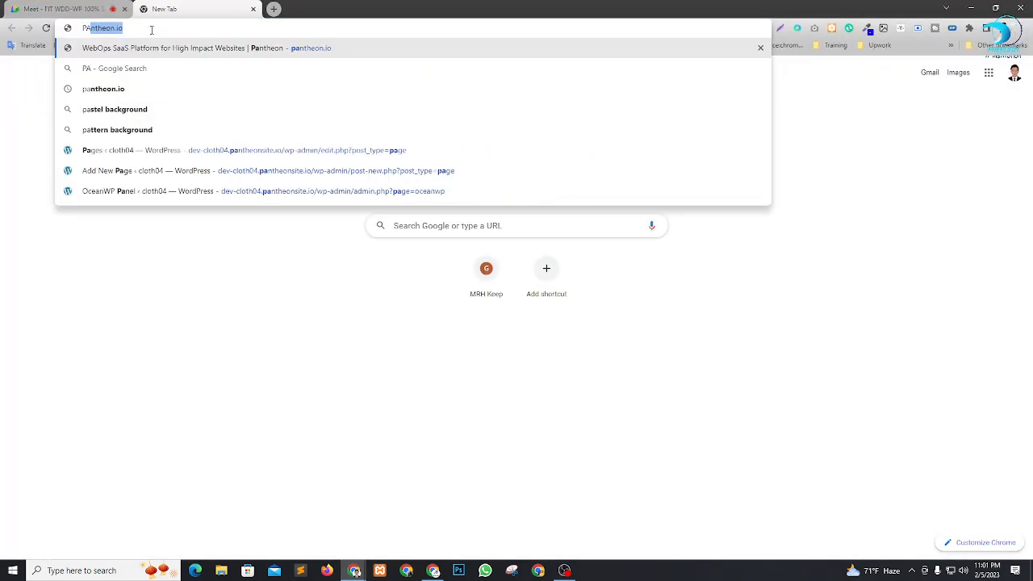
pyautogui.press('Down')
pyautogui.press('Down')
pyautogui.press('Return')
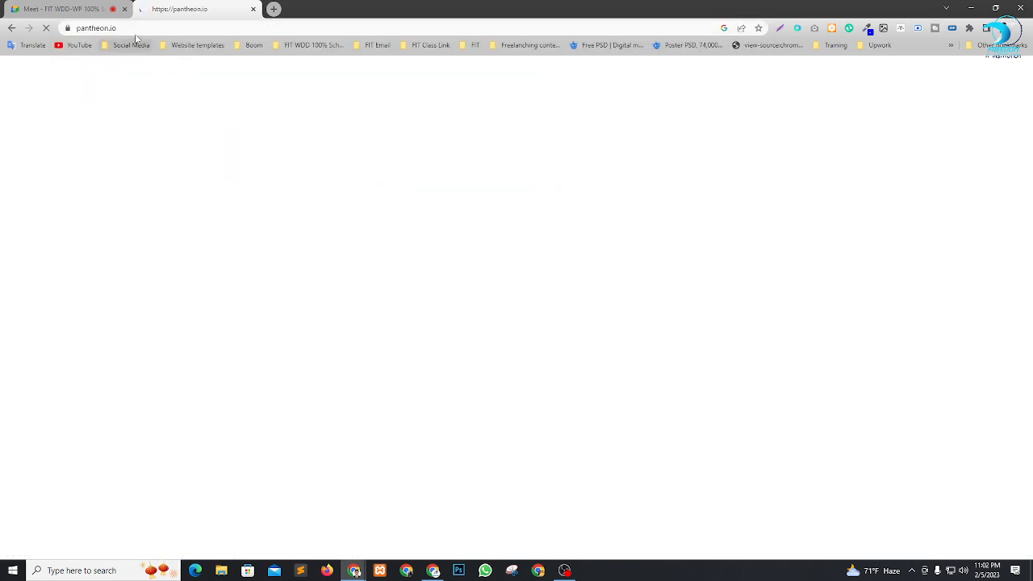
# Copy the Pantheon site address and send it to everyone in the Meet call's chat.
pyautogui.click(134, 28)
pyautogui.hotkey('ctrl', 'c')
pyautogui.click(65, 9)
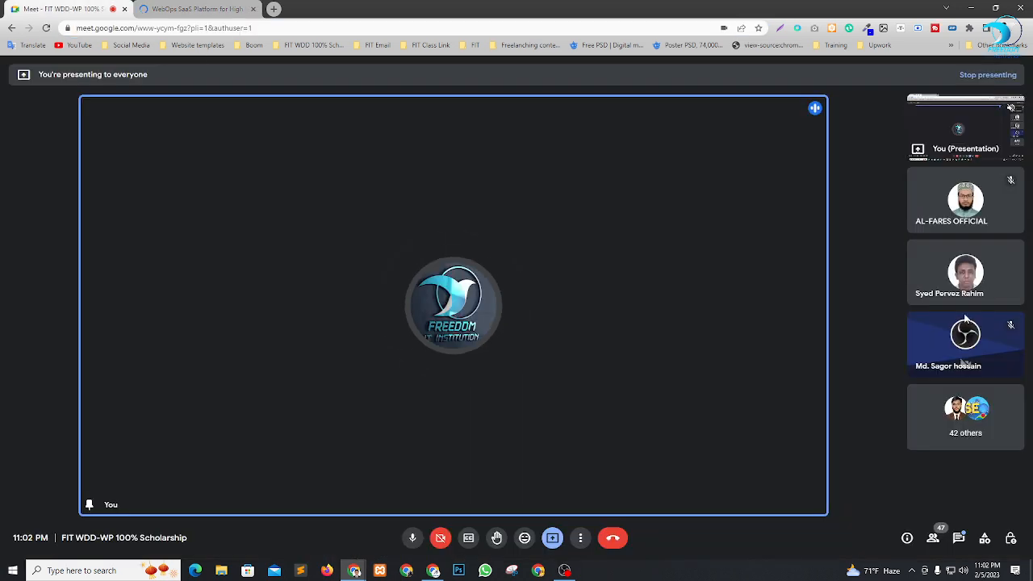
pyautogui.click(959, 538)
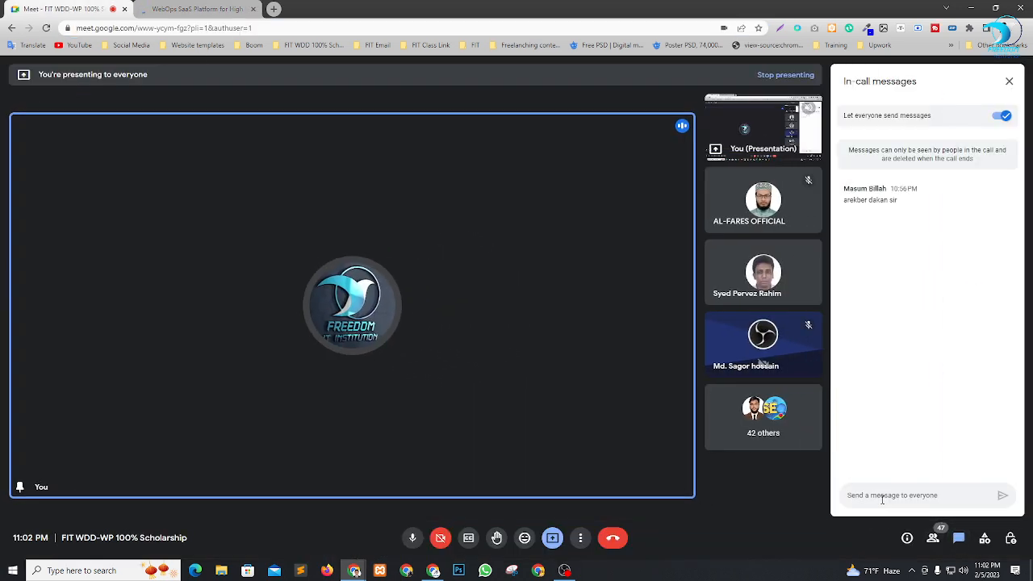
pyautogui.hotkey('ctrl', 'v')
pyautogui.press('Return')
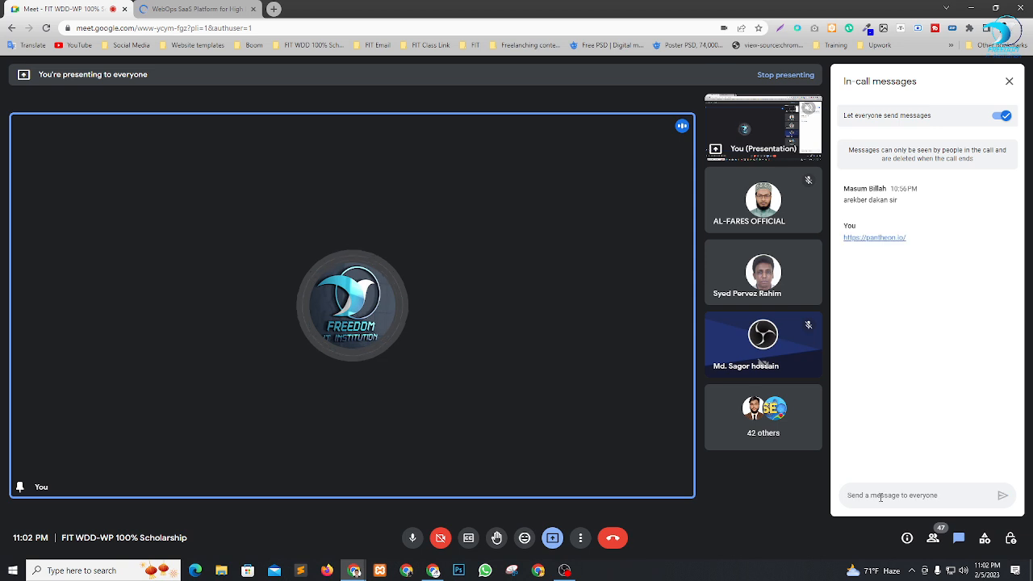
# Return to the Pantheon page, exit it as unresponsive, and replace its tab with a new blank one.
pyautogui.click(211, 8)
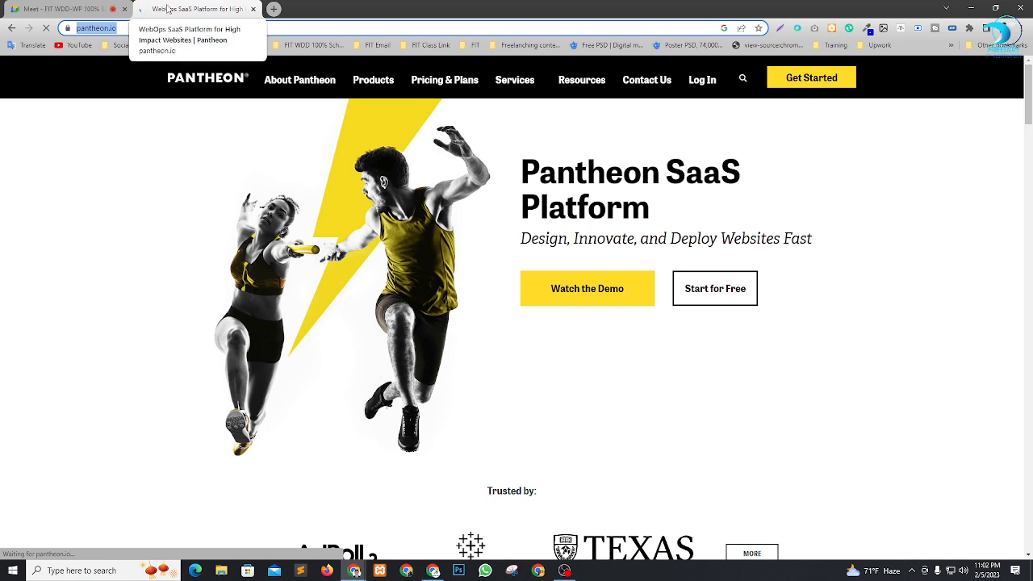
pyautogui.click(83, 93)
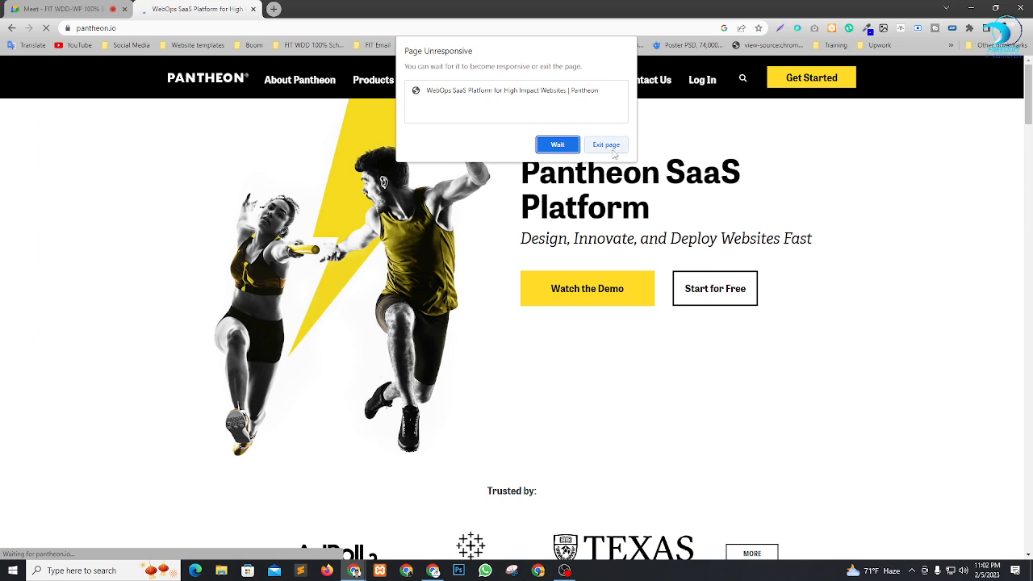
pyautogui.click(611, 149)
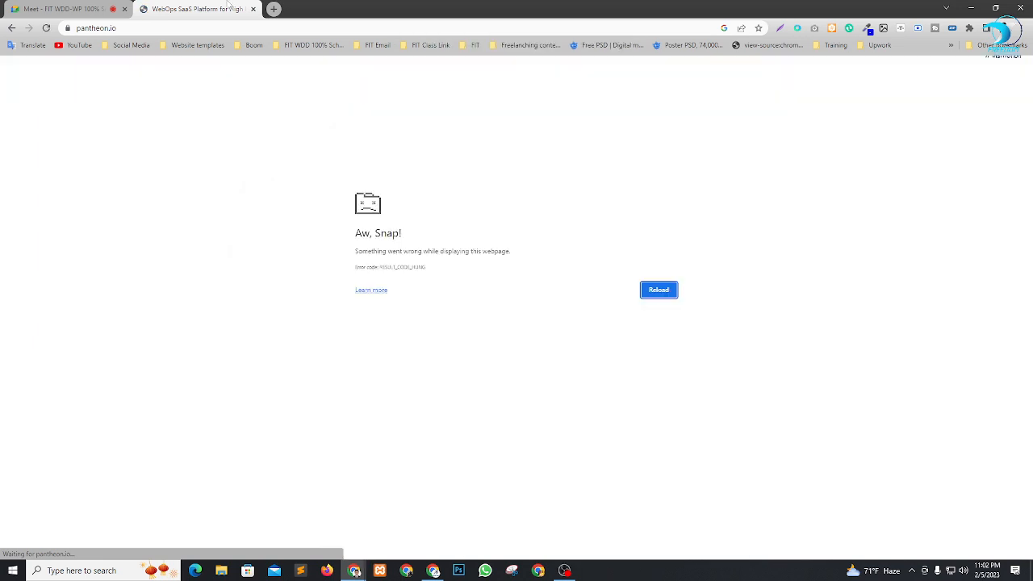
pyautogui.click(273, 8)
pyautogui.click(253, 9)
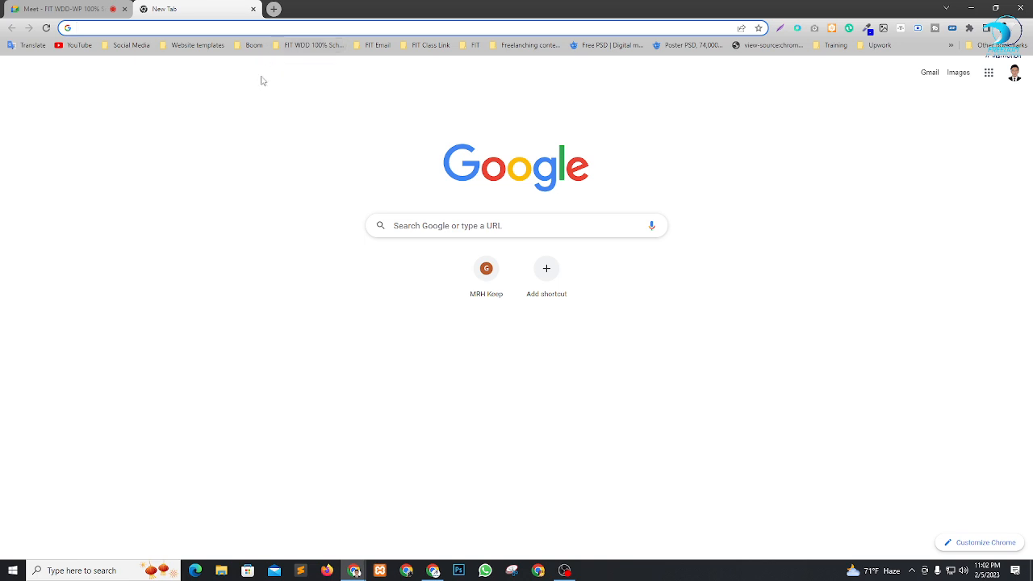
# Load tastewp.com and start creating a new WordPress site from its dashboard.
pyautogui.write('t')
pyautogui.press('Return')
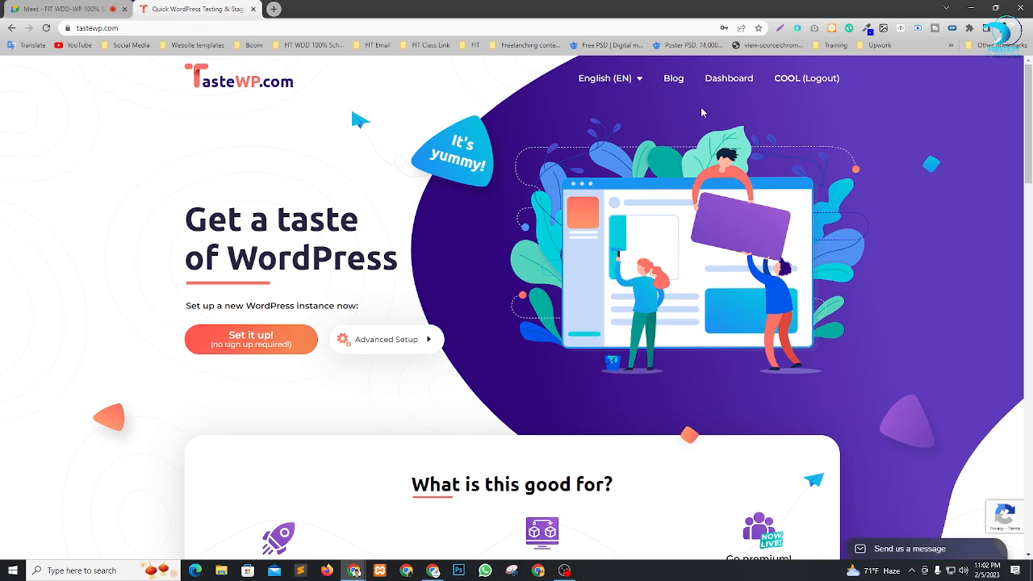
pyautogui.click(730, 80)
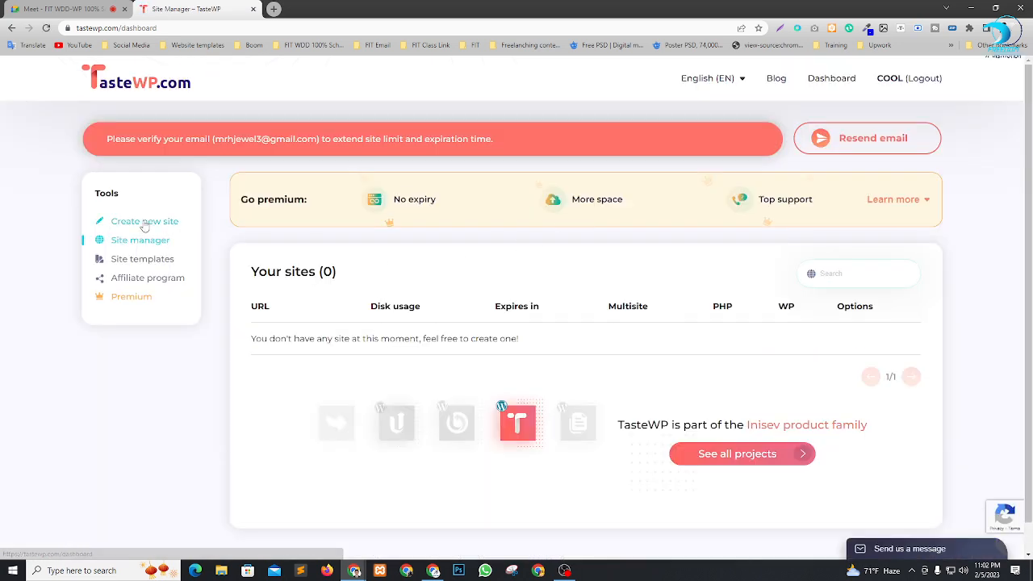
pyautogui.click(161, 221)
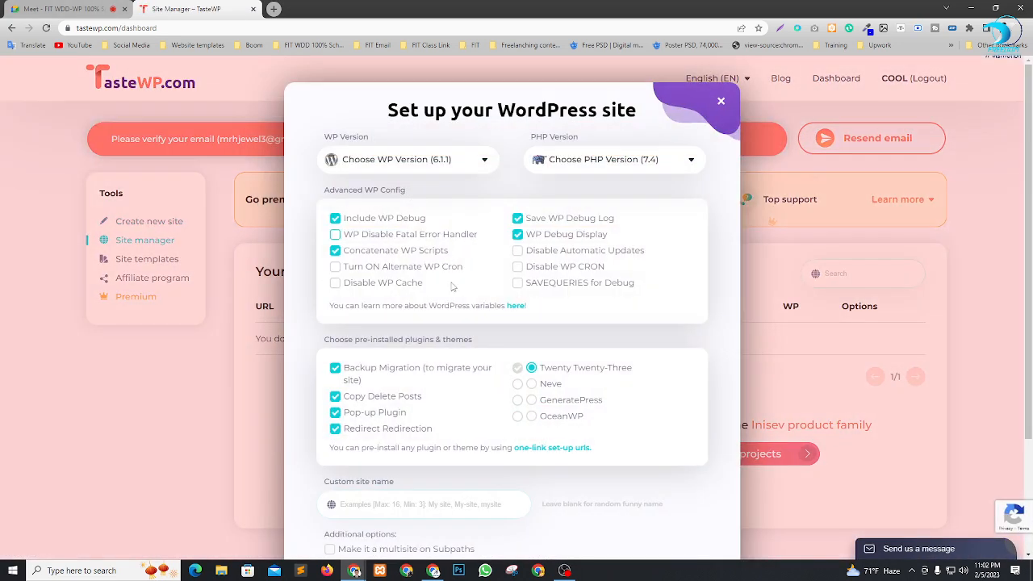
# Deselect the pre-installed plugins Backup Migration, Copy Delete Posts, Pop-up Plugin and Redirect Redirection.
pyautogui.scroll(-3, 336, 235)
pyautogui.click(336, 260)
pyautogui.click(336, 289)
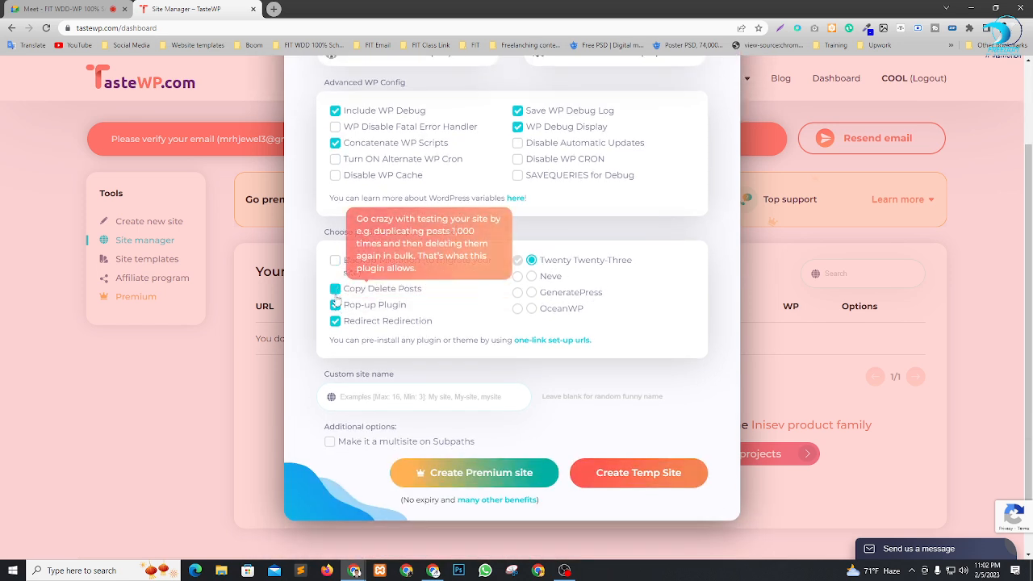
pyautogui.click(336, 305)
pyautogui.click(335, 321)
# Set the custom site name to rdwebforyou and create the site as a temporary site.
pyautogui.click(431, 403)
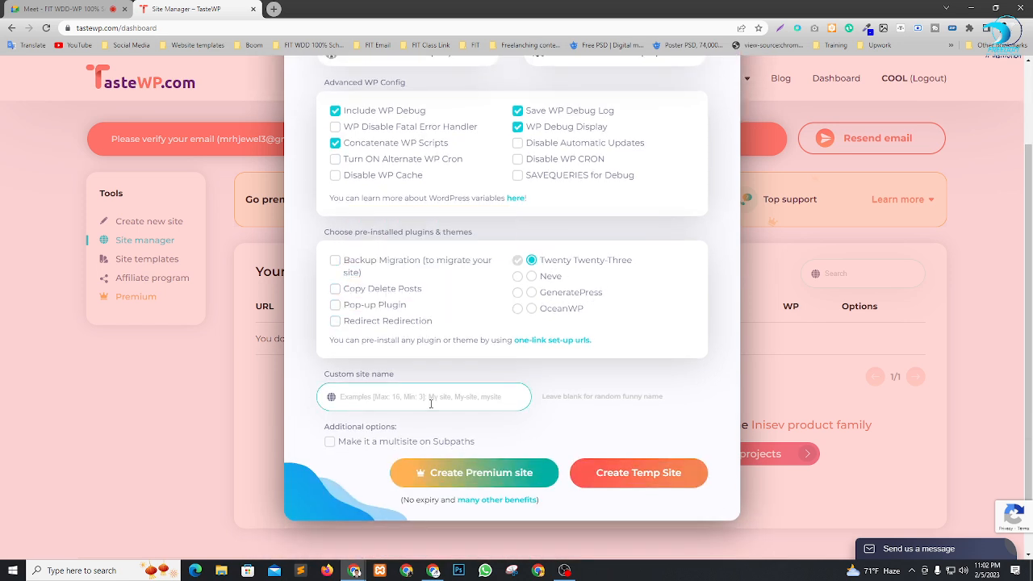
pyautogui.write('REDESIGNWEBSITEY')
pyautogui.doubleClick(431, 404)
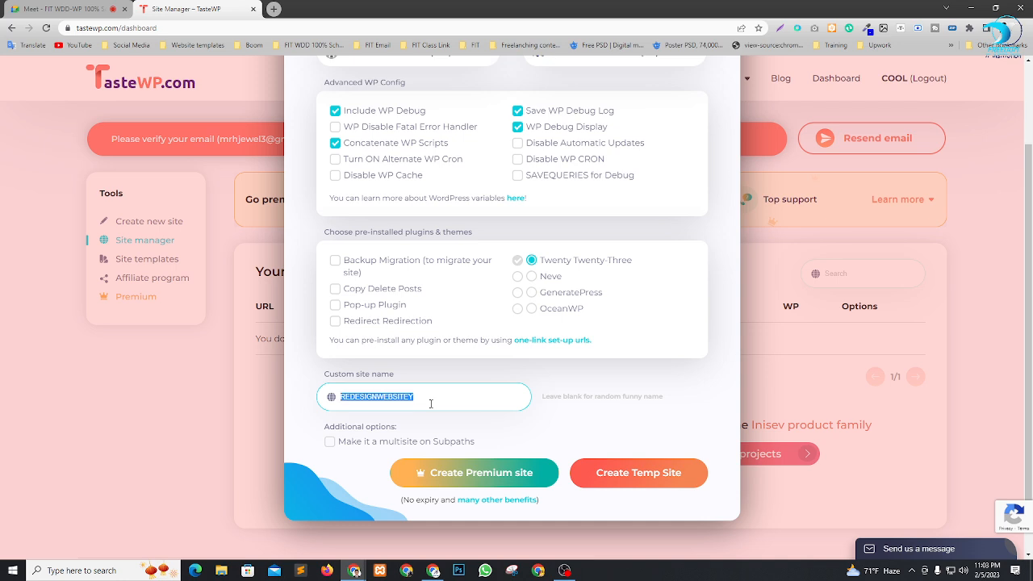
pyautogui.write('rdwebforyou')
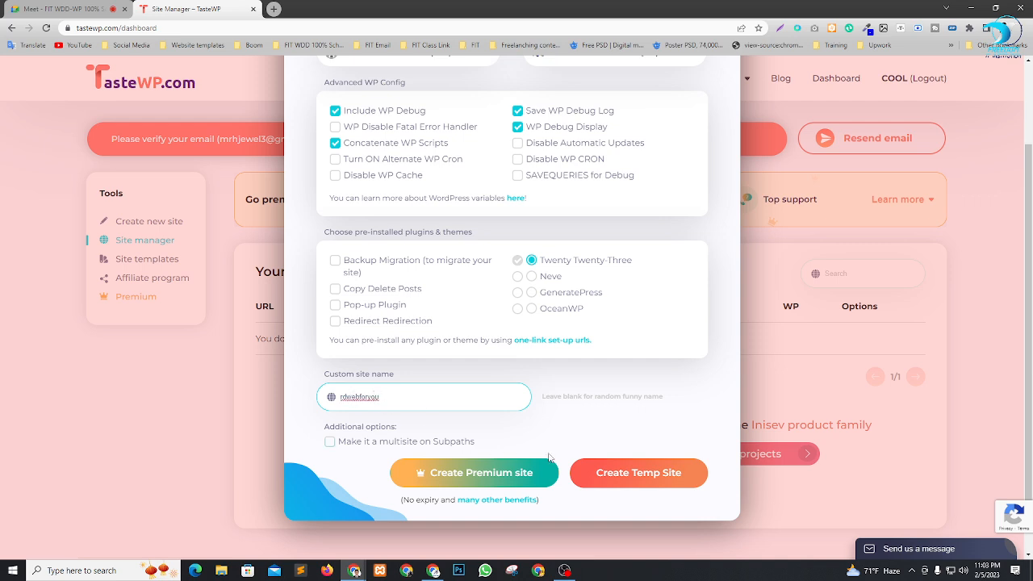
pyautogui.click(638, 472)
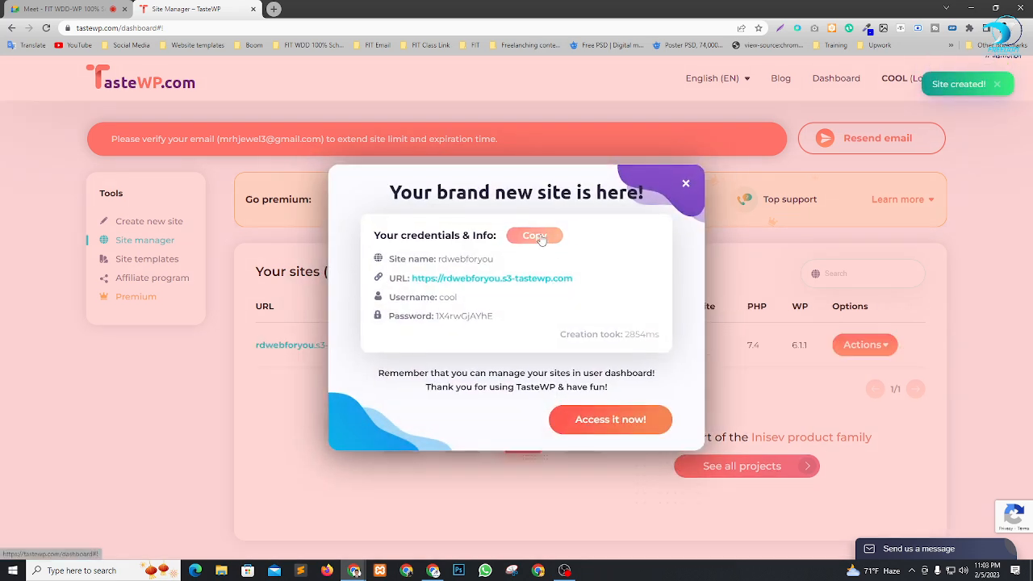
# Copy the new site's credentials and info, and access the site in a new tab.
pyautogui.click(539, 235)
pyautogui.click(601, 434)
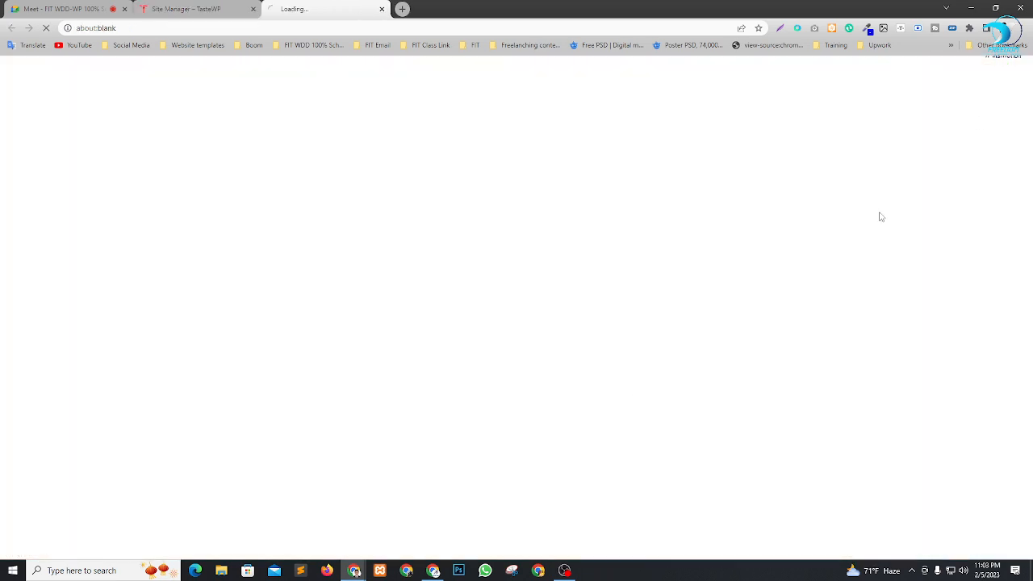
# Minimize the browser windows and open the desktop file New Text Document (7).txt in Notepad.
pyautogui.click(970, 8)
pyautogui.click(971, 8)
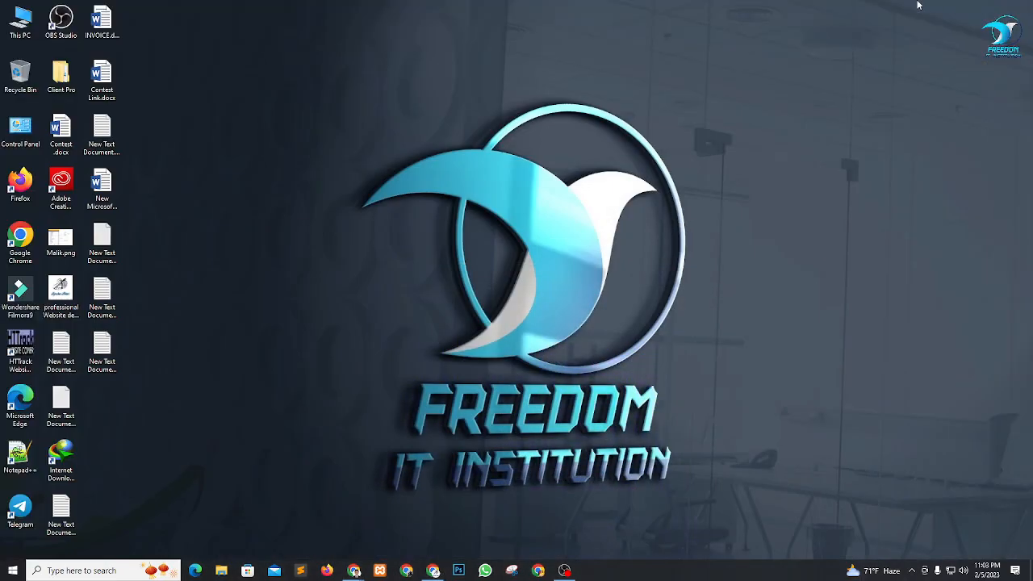
pyautogui.doubleClick(102, 297)
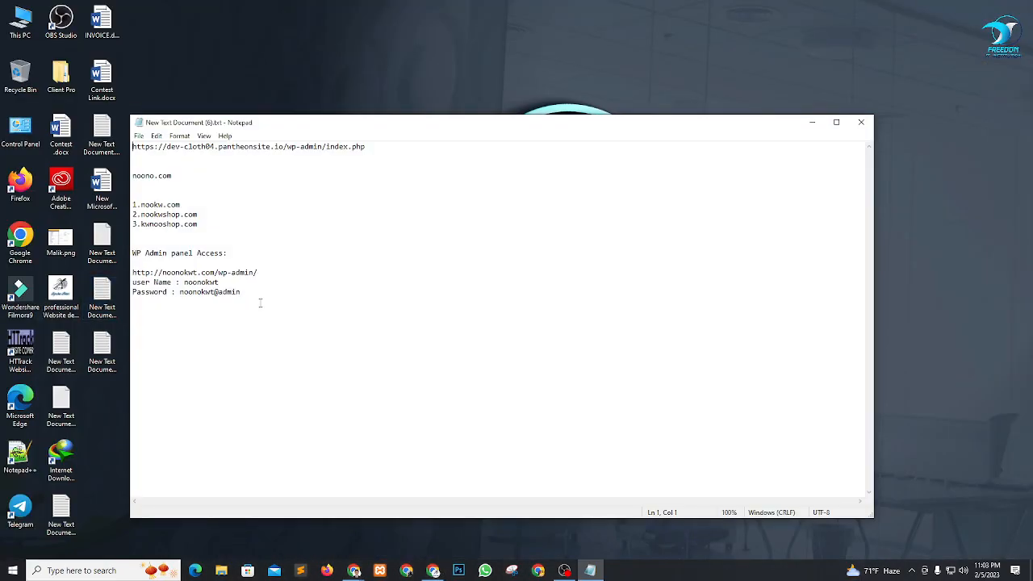
pyautogui.click(861, 121)
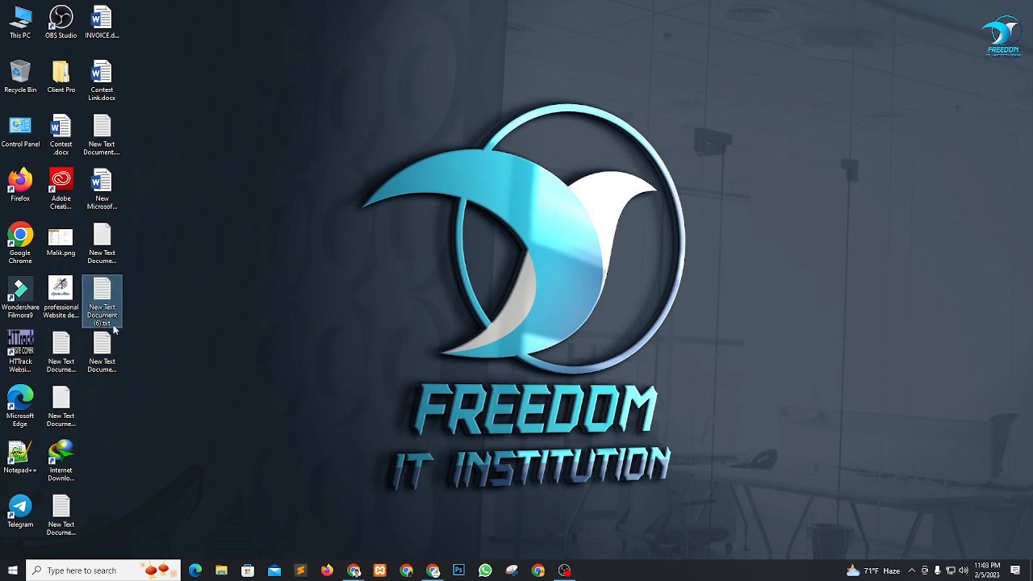
pyautogui.doubleClick(103, 353)
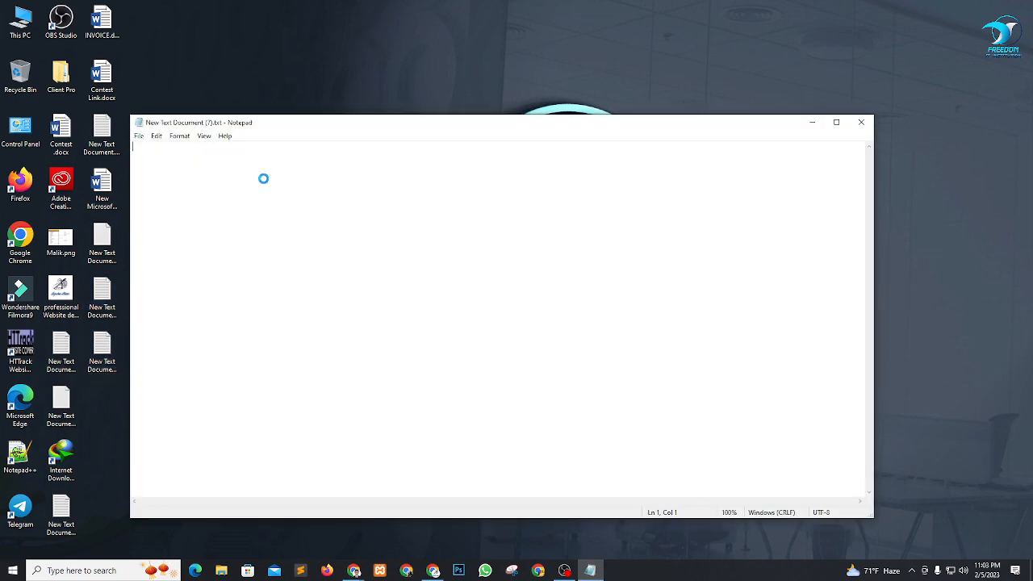
# Paste the copied site credentials, including the password, into New Text Document (7).txt, save the file and close it.
pyautogui.hotkey('ctrl', 'v')
pyautogui.click(145, 138)
pyautogui.click(157, 184)
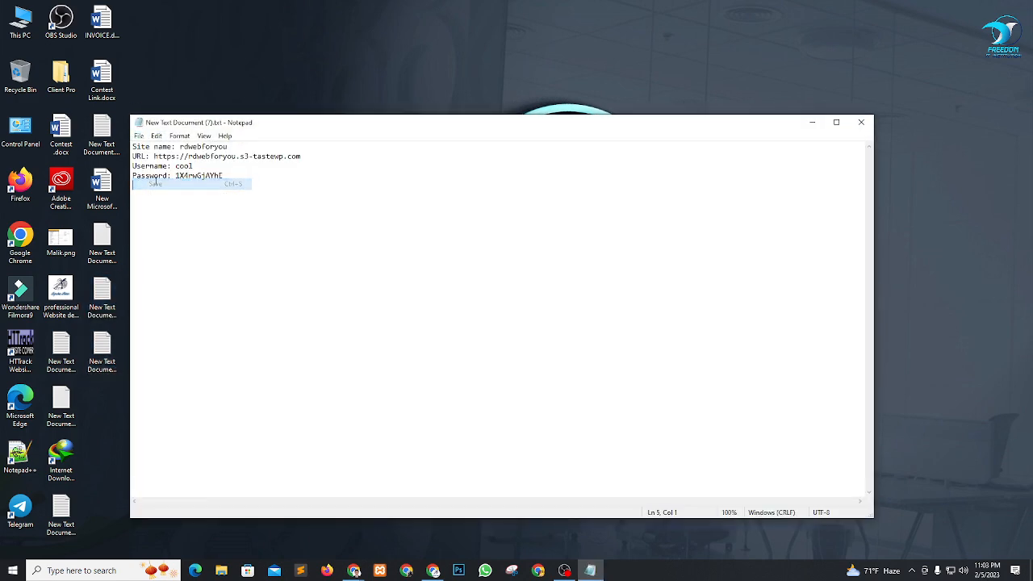
pyautogui.click(862, 123)
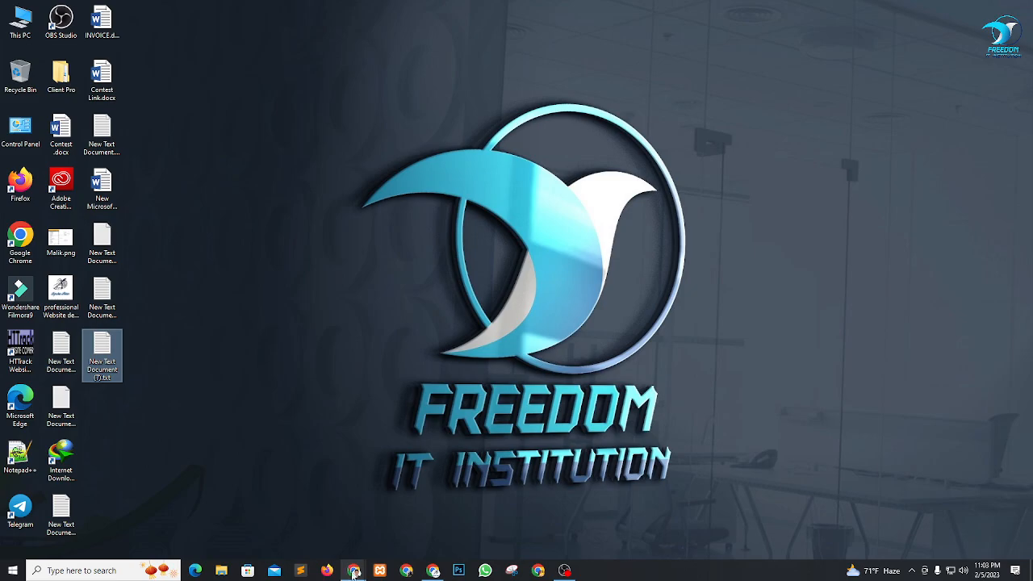
# In Chrome's WordPress dashboard, hide Site Health Status, At a Glance, Activity, Quick Draft, and WordPress Events and News, and dismiss the TasteWP intro.
pyautogui.moveTo(353, 570)
pyautogui.click(295, 516)
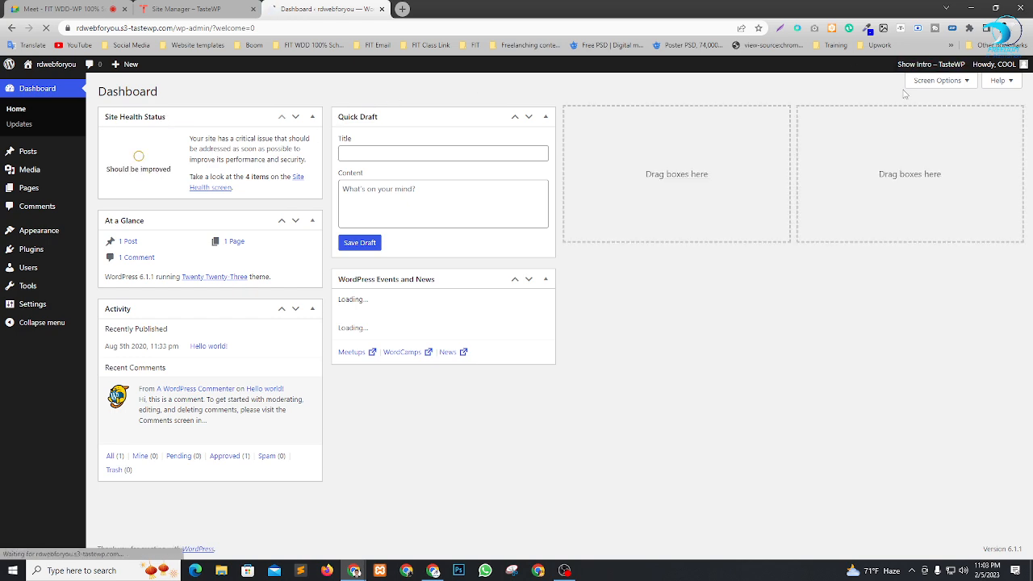
pyautogui.click(936, 79)
pyautogui.click(147, 128)
pyautogui.click(209, 128)
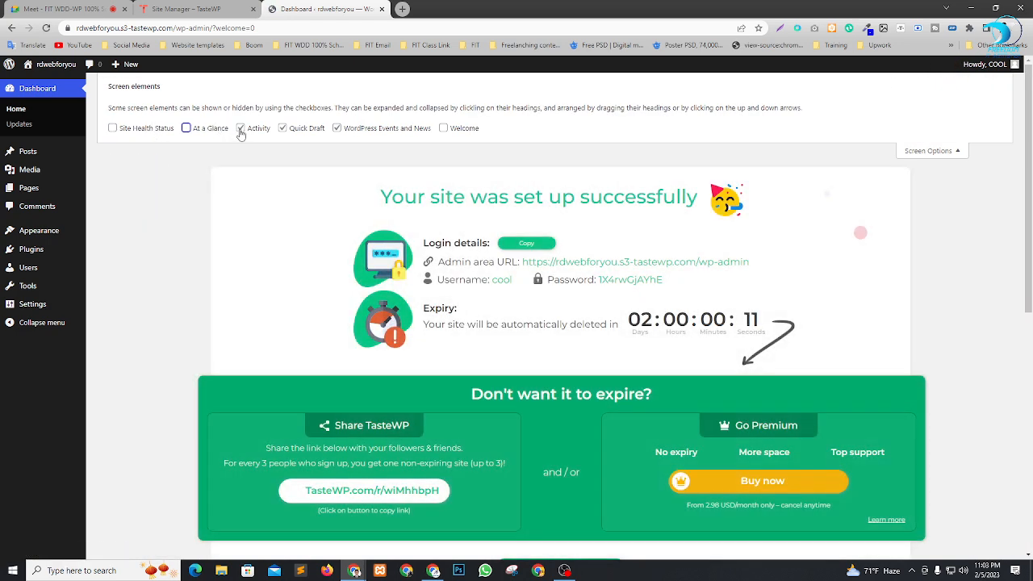
pyautogui.click(240, 128)
pyautogui.click(282, 127)
pyautogui.click(337, 128)
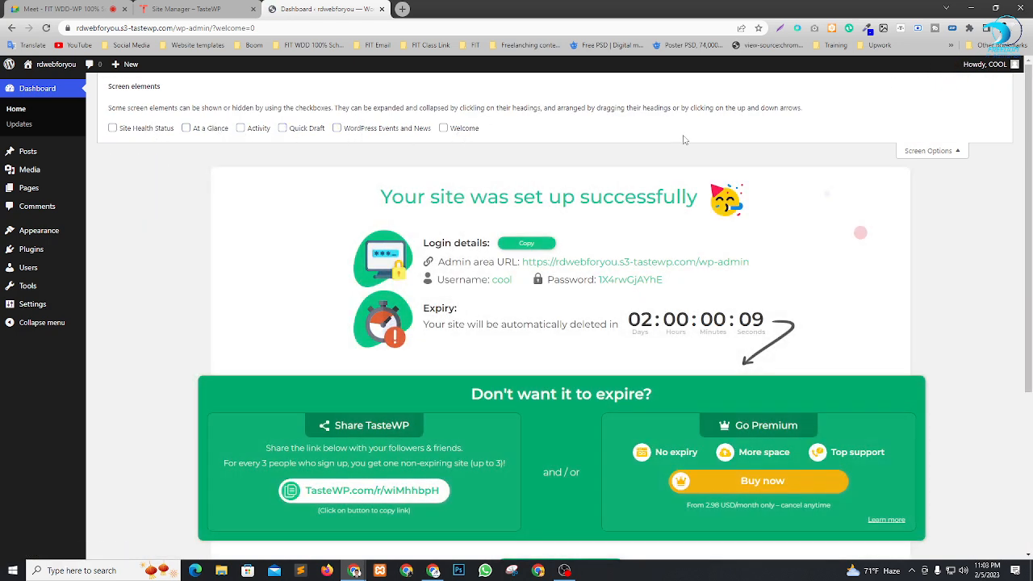
pyautogui.click(939, 152)
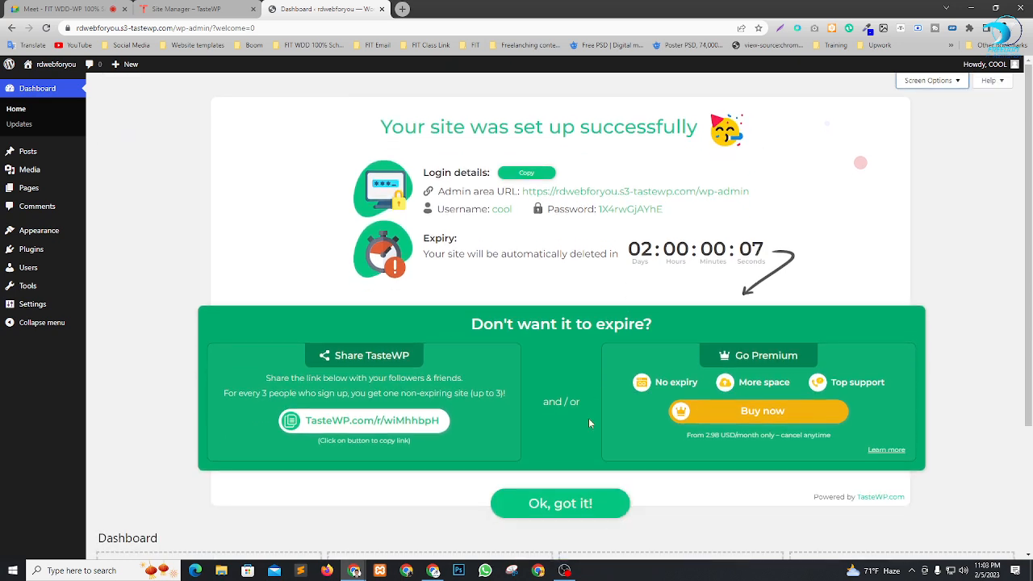
pyautogui.click(587, 504)
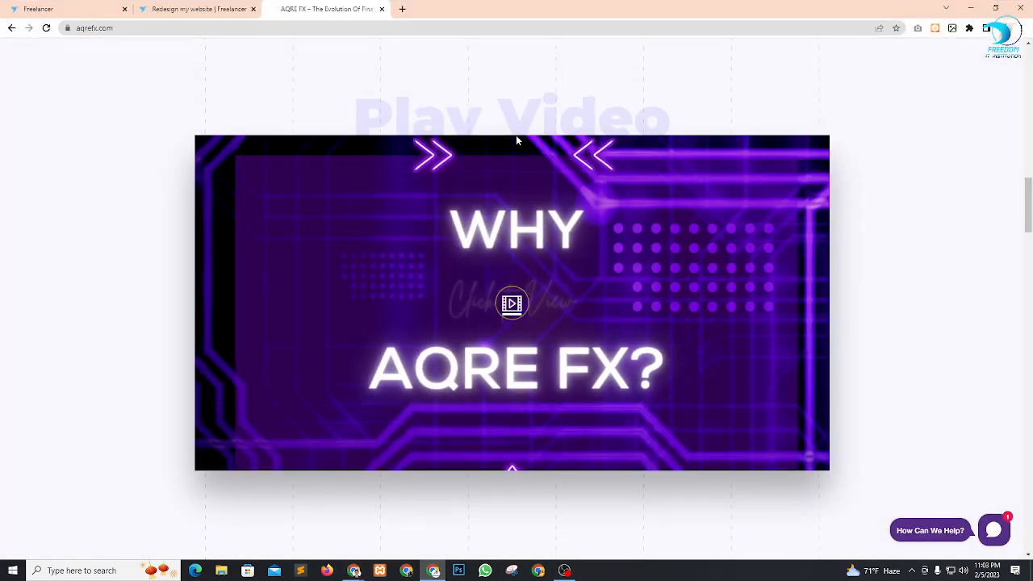
# Examine the AQRE FX homepage from the hero section through the FAQ and newsletter, and view the Redesign my website contest entries.
pyautogui.scroll(20, 474, 284)
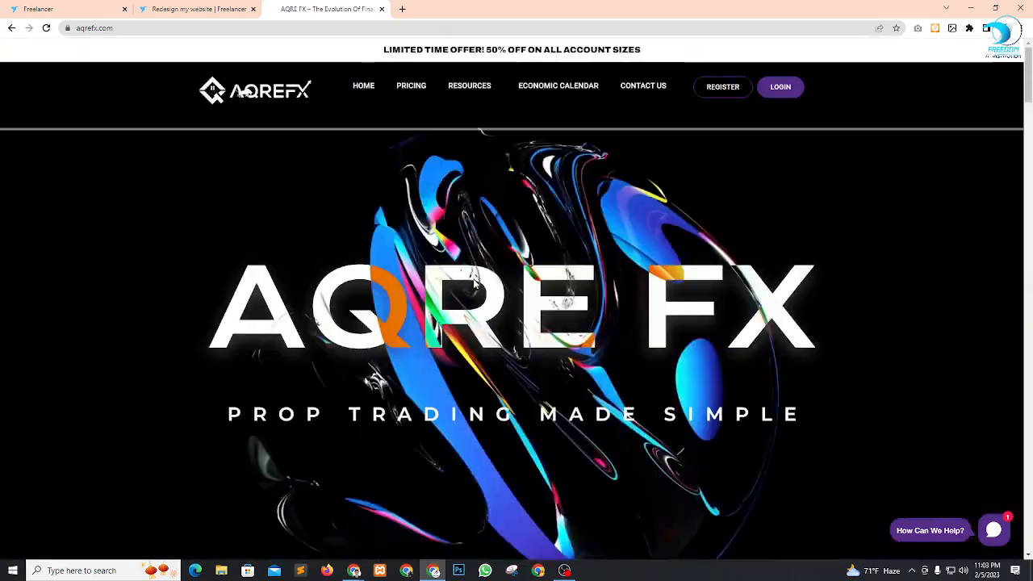
pyautogui.scroll(-3, 317, 194)
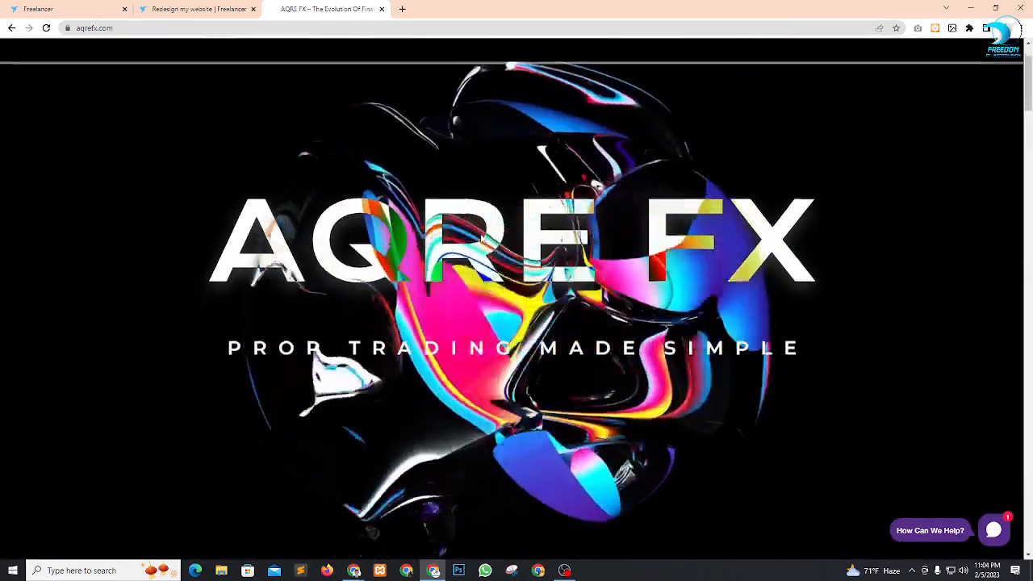
pyautogui.scroll(-15, 758, 287)
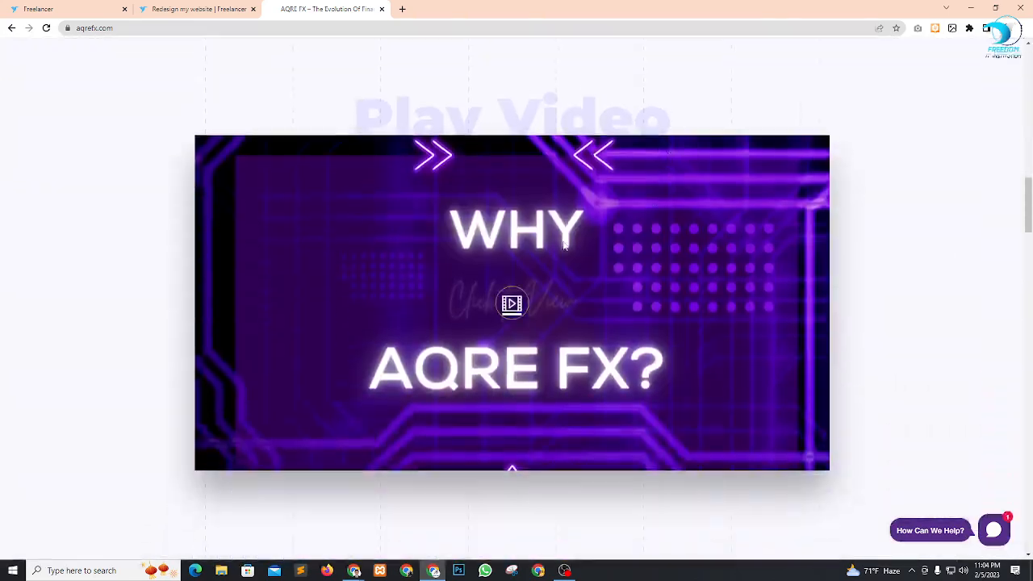
pyautogui.scroll(-20, 720, 309)
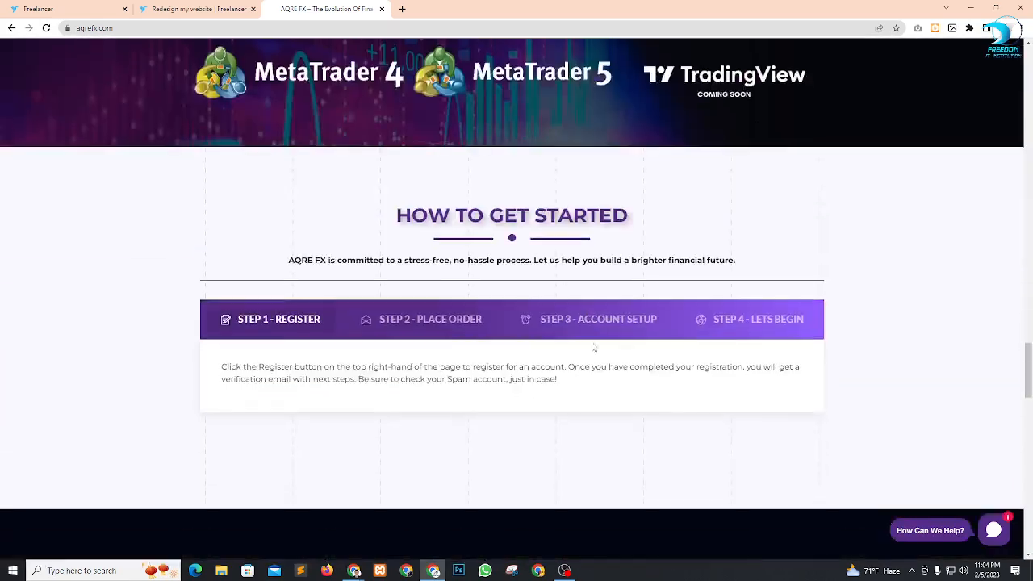
pyautogui.scroll(-8, 573, 416)
pyautogui.scroll(7, 581, 395)
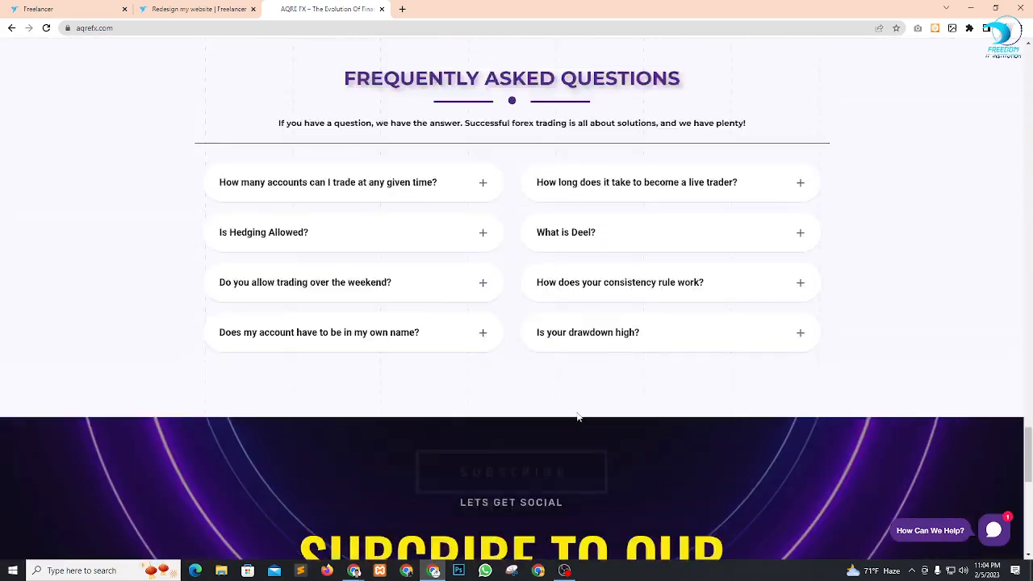
pyautogui.scroll(-15, 586, 391)
pyautogui.scroll(20, 597, 328)
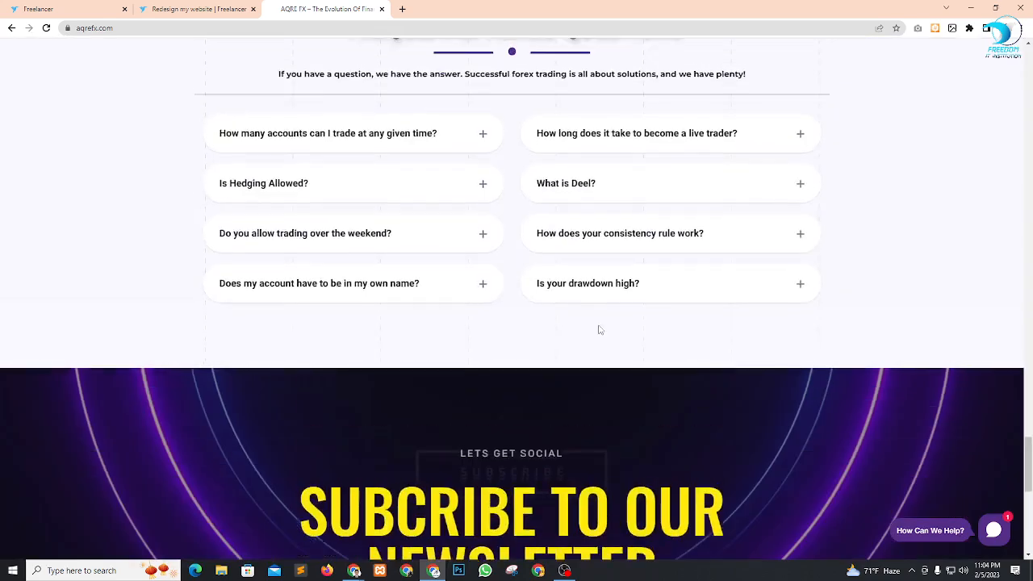
pyautogui.scroll(15, 598, 328)
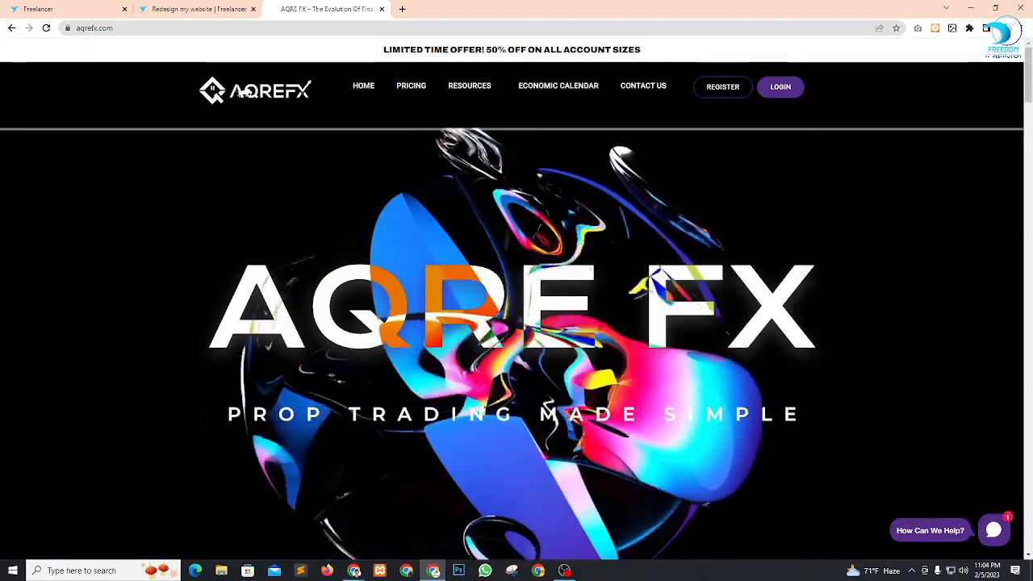
pyautogui.click(212, 9)
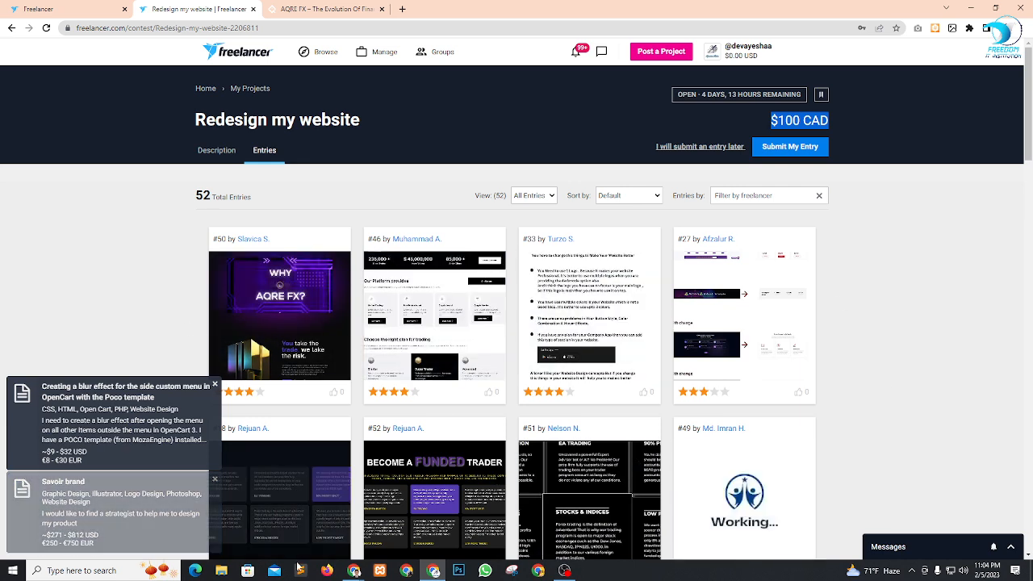
# Return to the rdwebforyou dashboard and open the Themes and Installed Plugins pages in separate new tabs.
pyautogui.moveTo(353, 570)
pyautogui.click(336, 506)
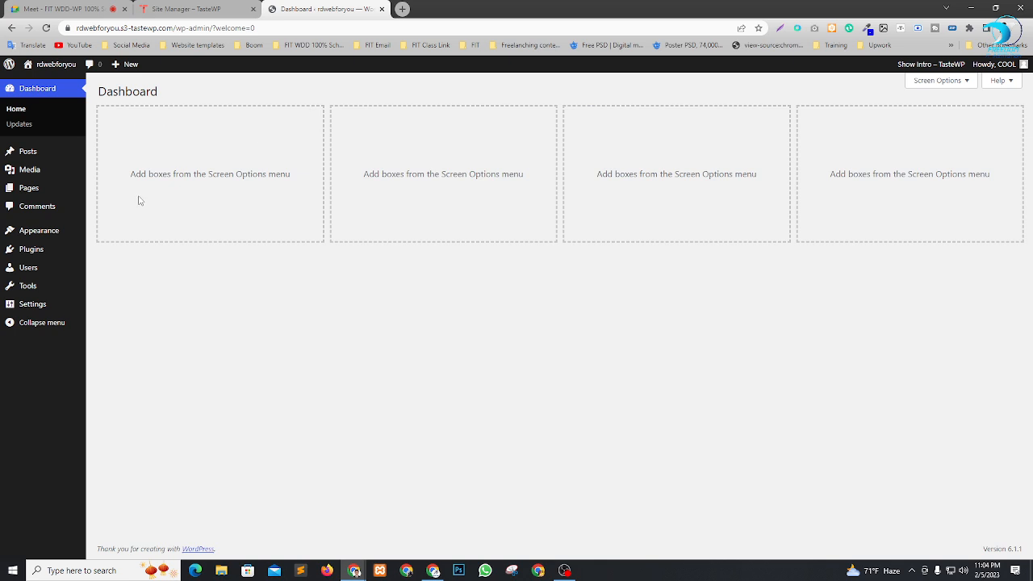
pyautogui.moveTo(32, 250)
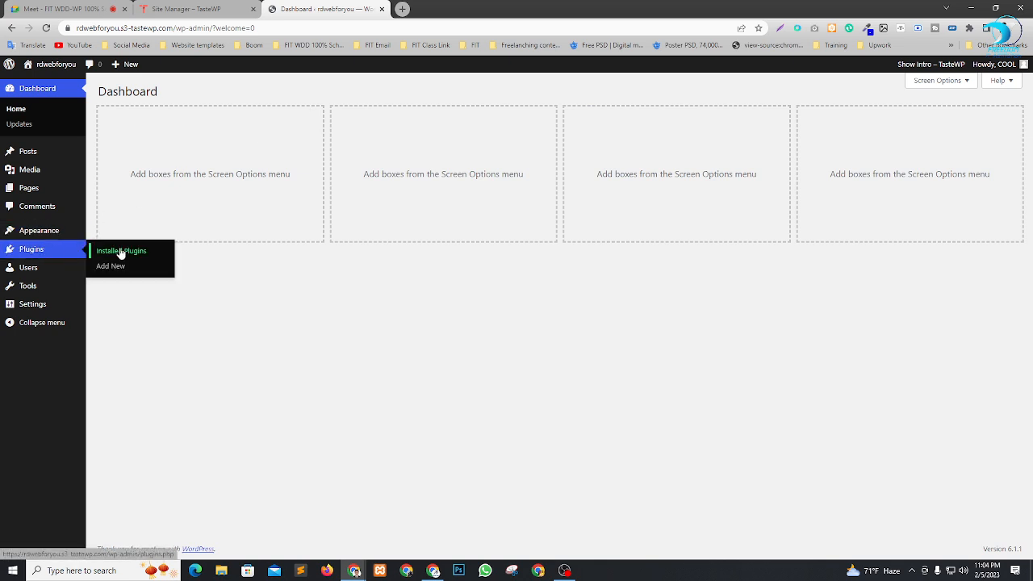
pyautogui.moveTo(41, 233)
pyautogui.rightClick(99, 235)
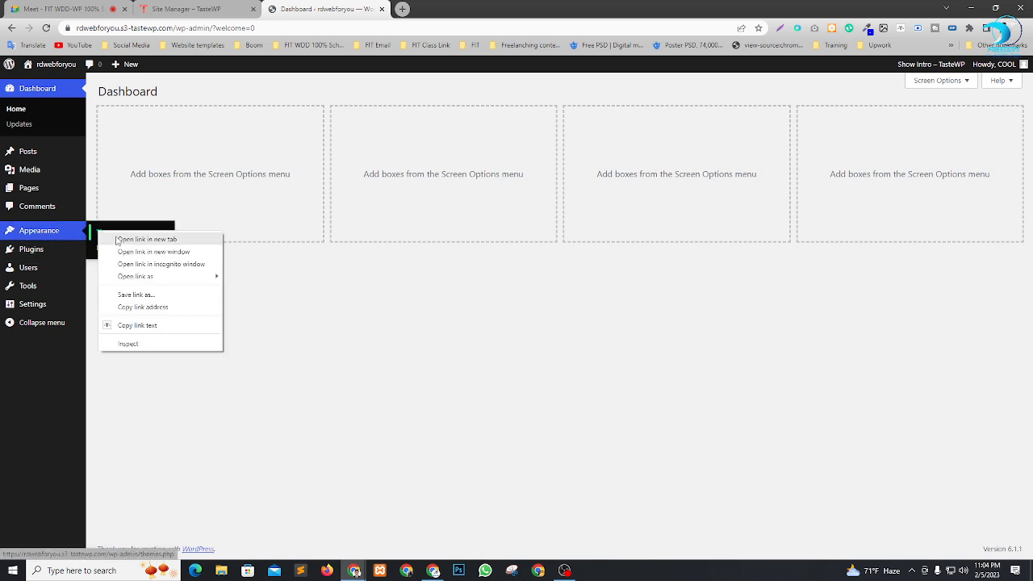
pyautogui.click(134, 238)
pyautogui.moveTo(53, 252)
pyautogui.rightClick(121, 256)
pyautogui.click(123, 259)
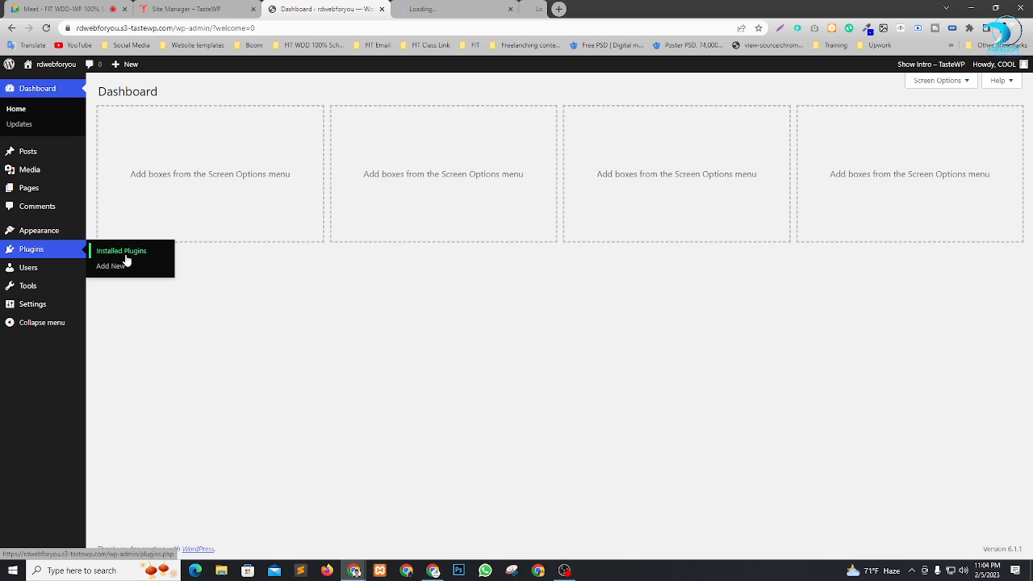
# Add the Hello Elementor theme from the popular themes, installing and activating it on the site.
pyautogui.click(420, 7)
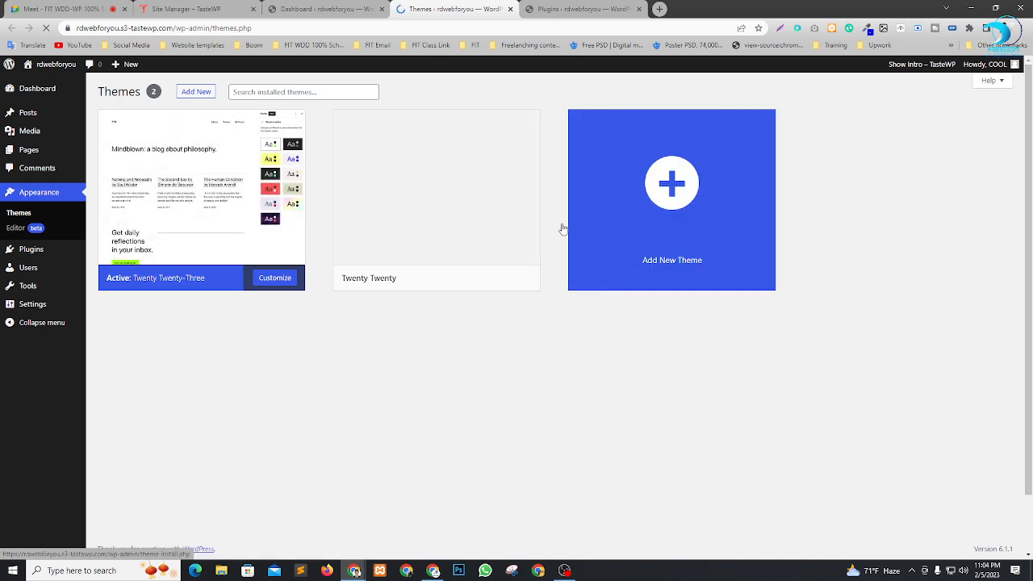
pyautogui.click(682, 283)
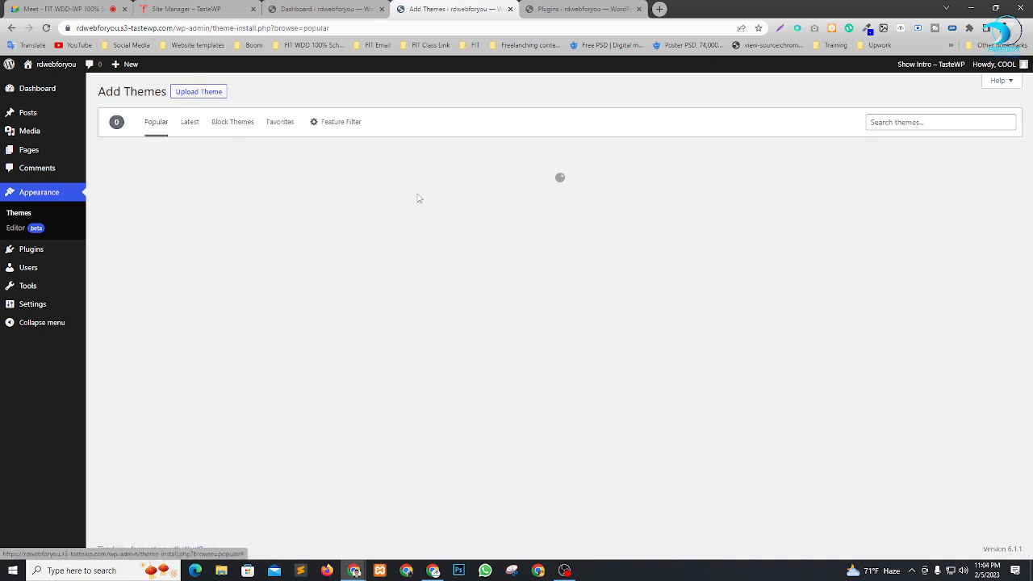
pyautogui.click(909, 123)
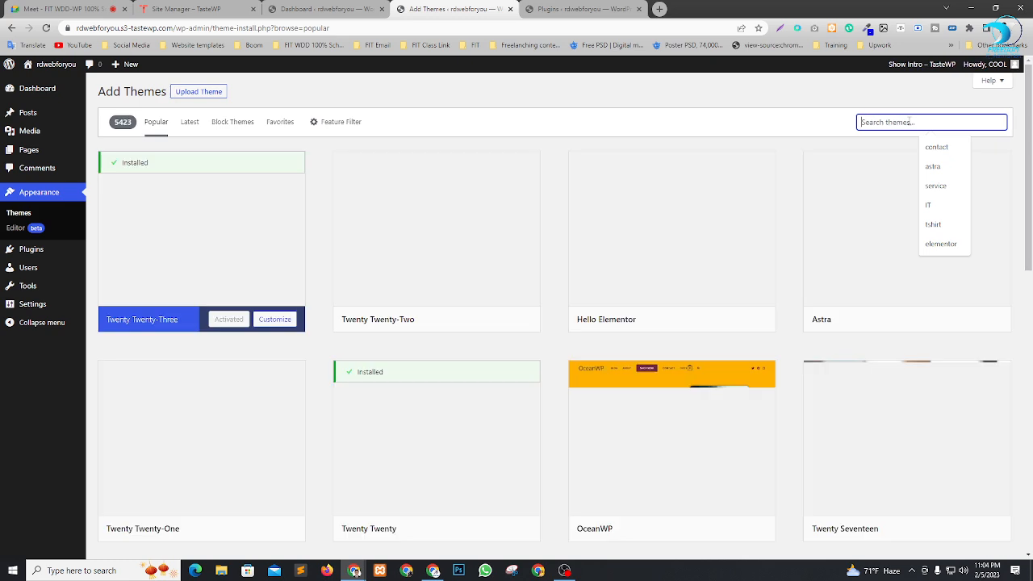
pyautogui.scroll(1, 757, 349)
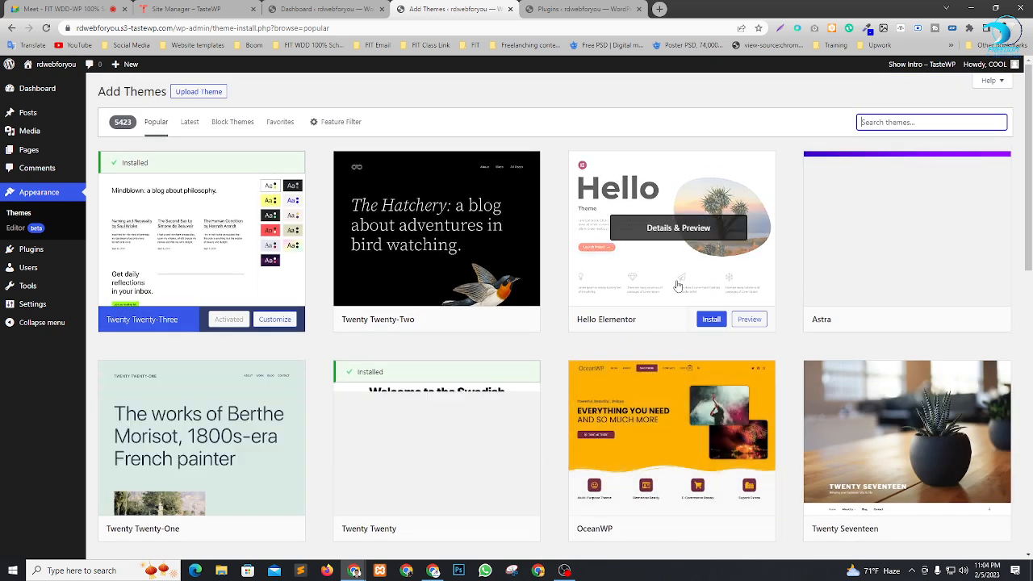
pyautogui.click(699, 319)
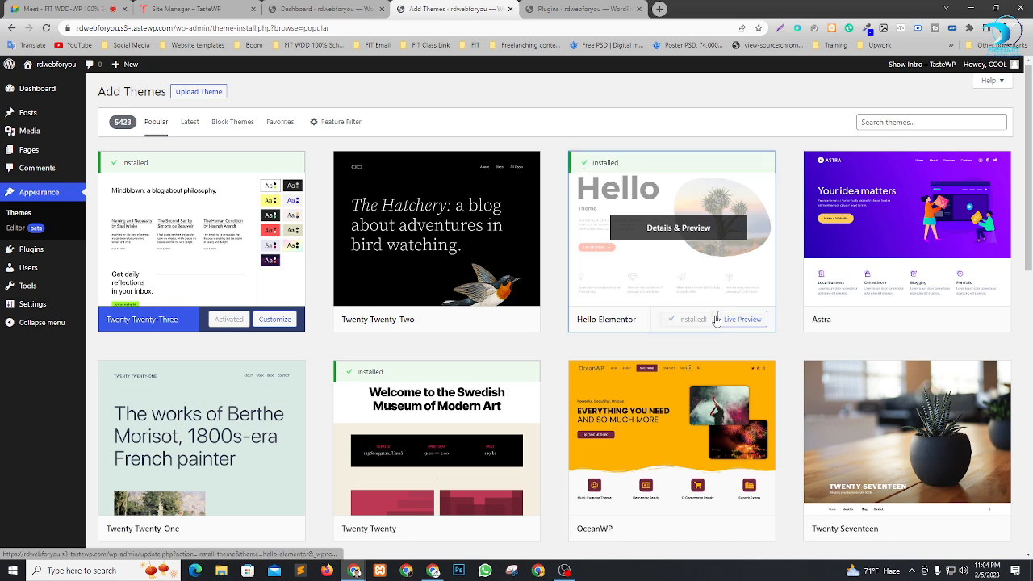
pyautogui.click(693, 324)
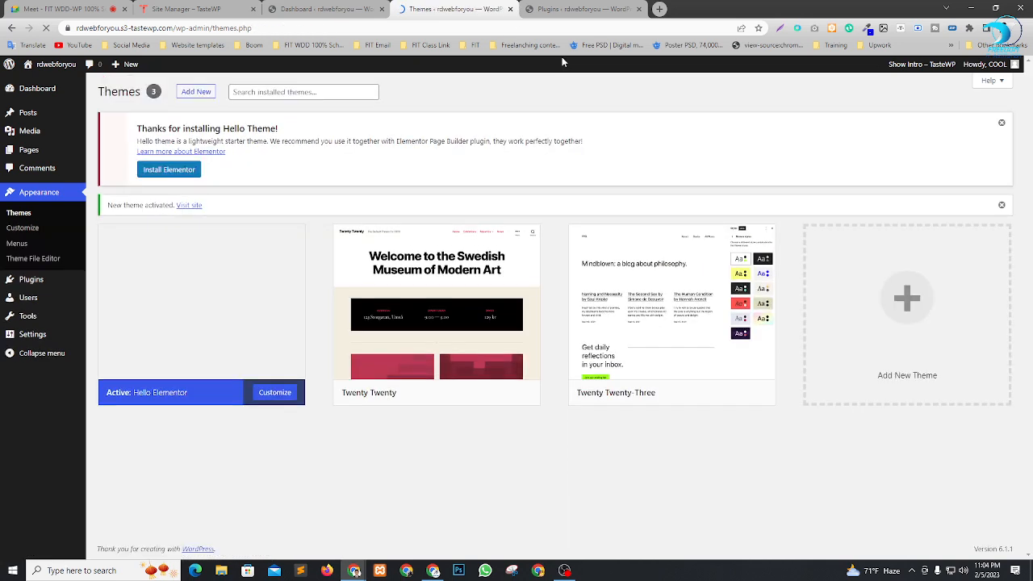
# Install the recommended Elementor plugin from the Hello theme notice on the Add Plugins page and activate it.
pyautogui.click(558, 7)
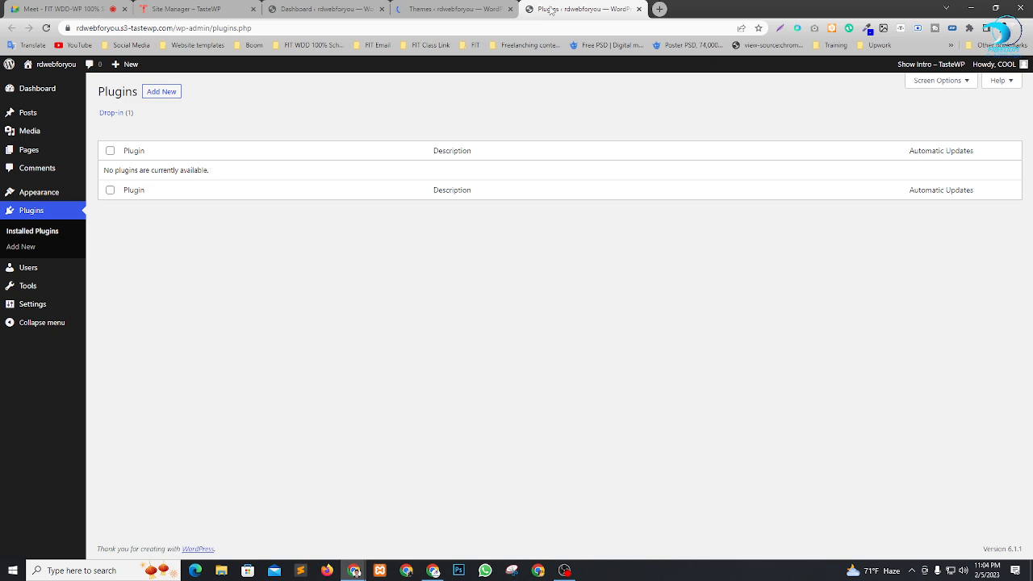
pyautogui.click(163, 92)
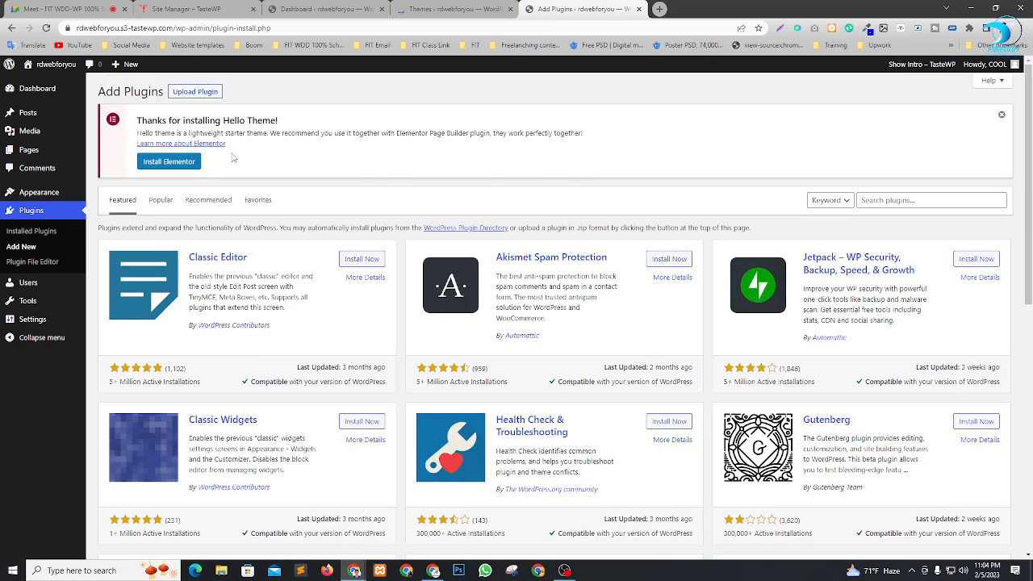
pyautogui.click(160, 165)
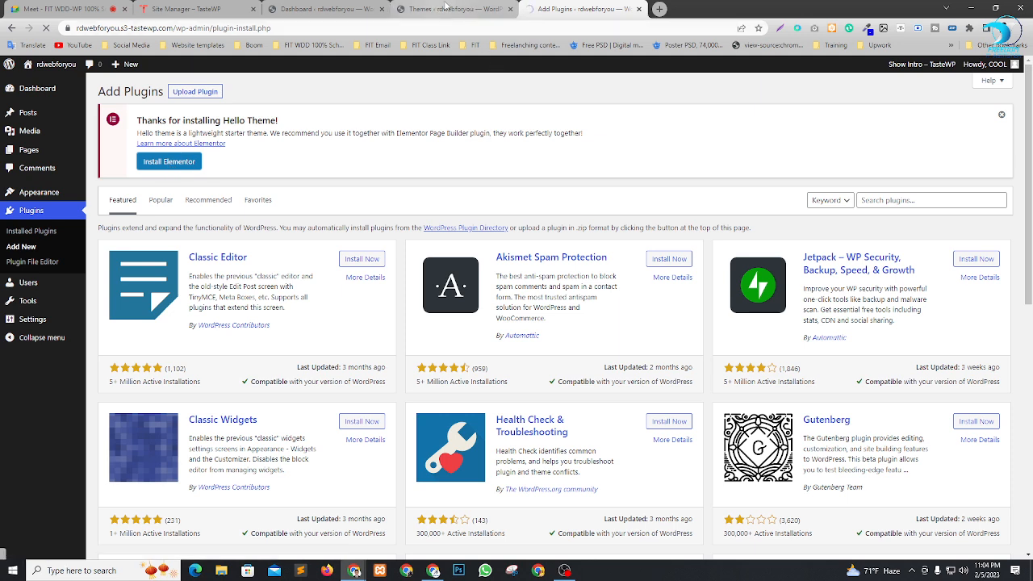
pyautogui.moveTo(445, 6)
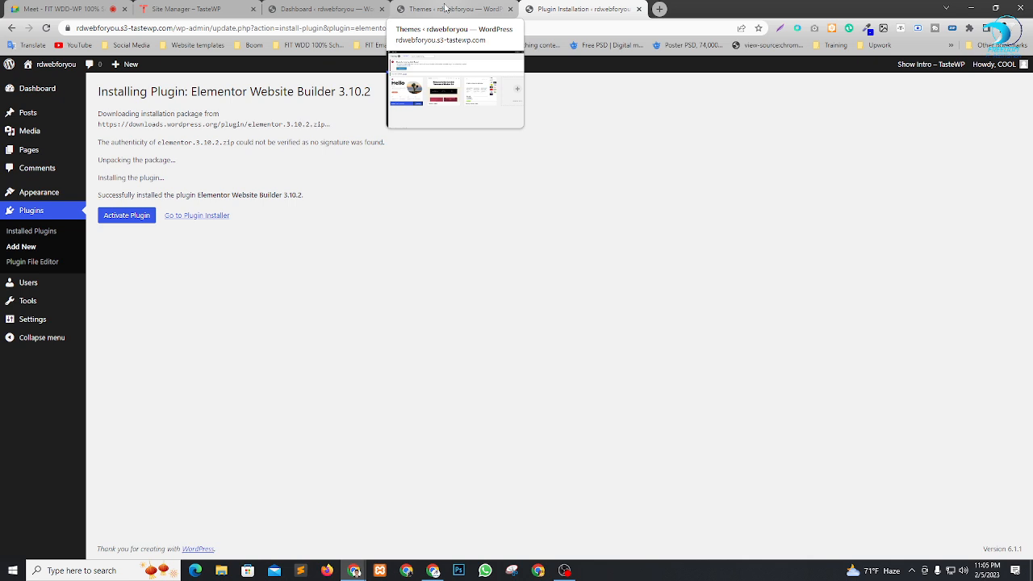
pyautogui.click(127, 217)
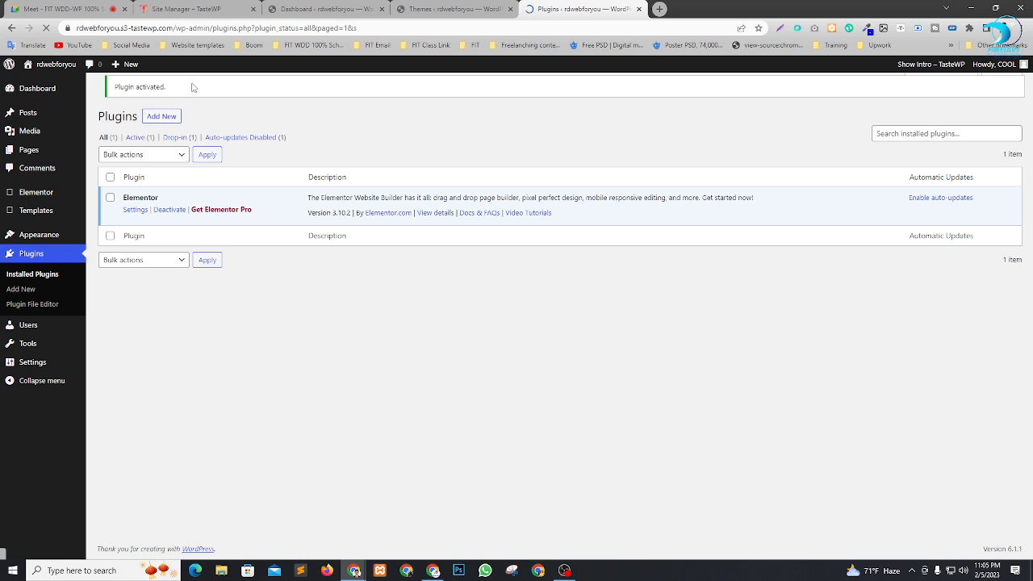
# Search the Add Plugins page for "envato", then install and activate Envato Elements – Photos & Elementor Templates.
pyautogui.click(935, 142)
pyautogui.click(156, 95)
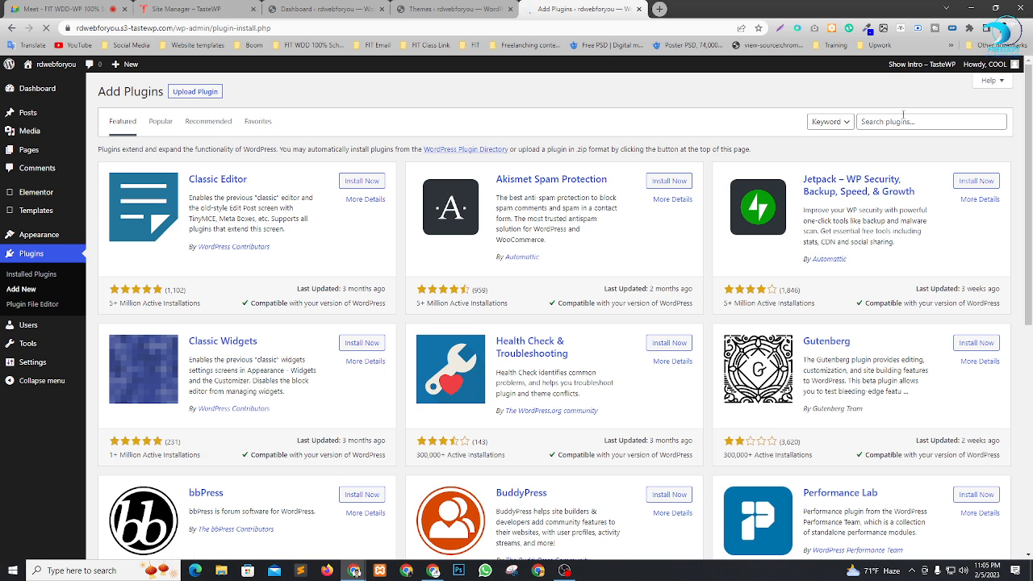
pyautogui.click(905, 120)
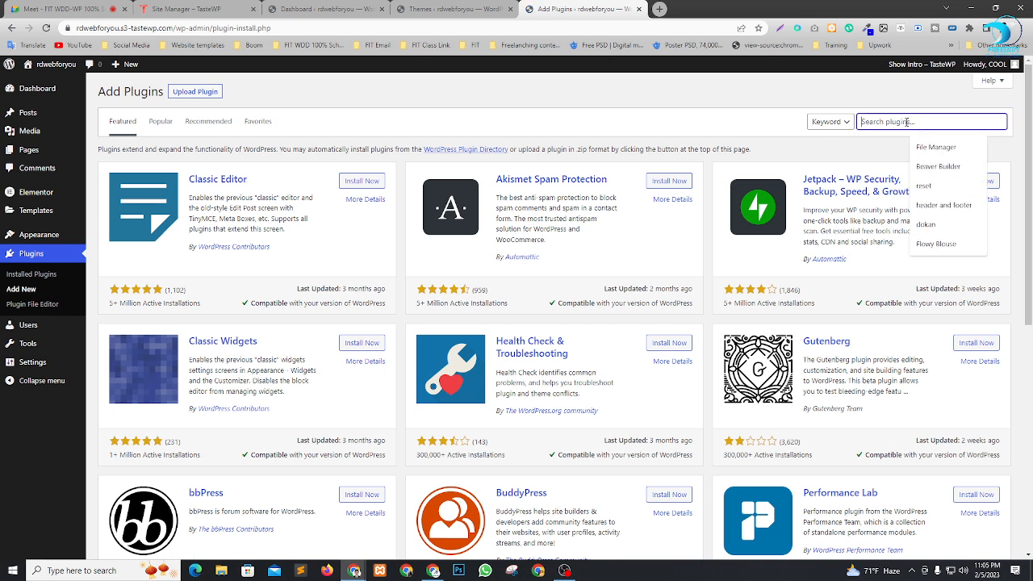
pyautogui.write('env')
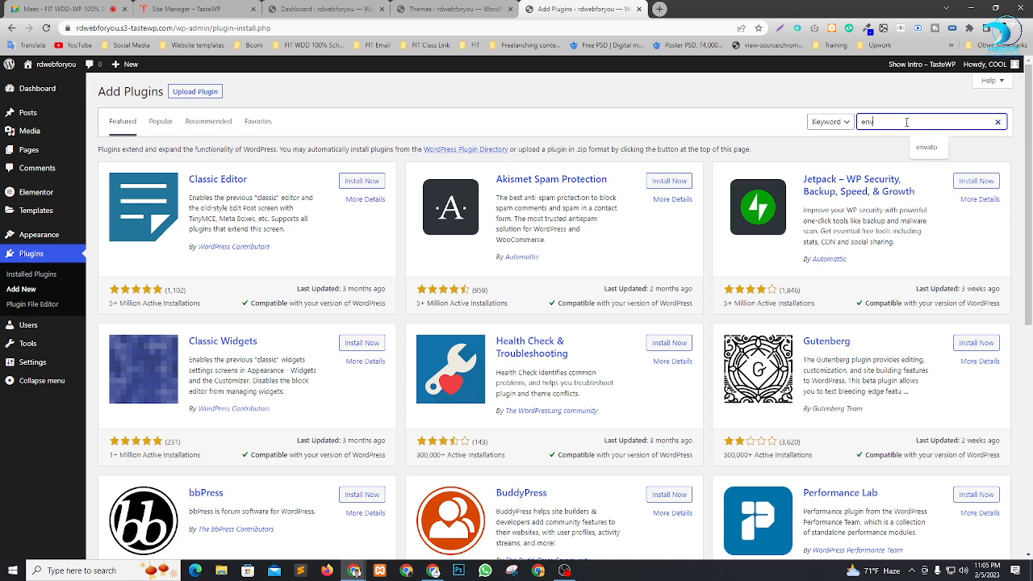
pyautogui.write('ato')
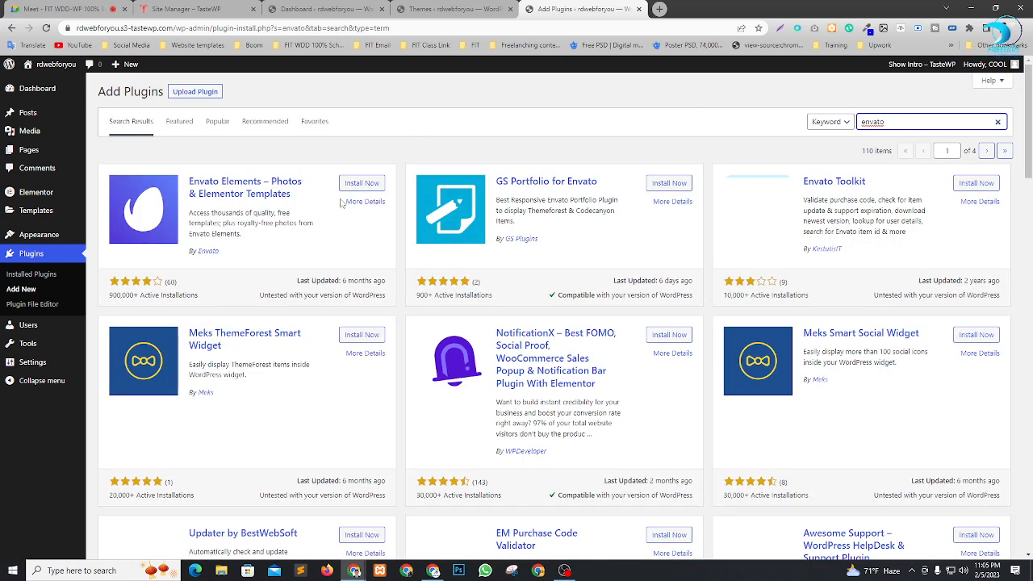
pyautogui.click(358, 184)
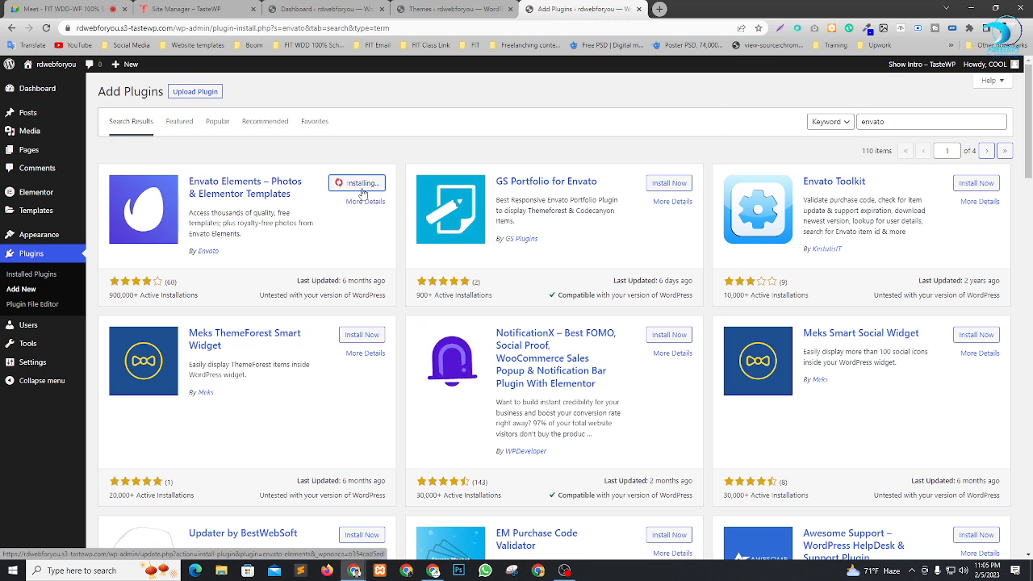
pyautogui.click(364, 186)
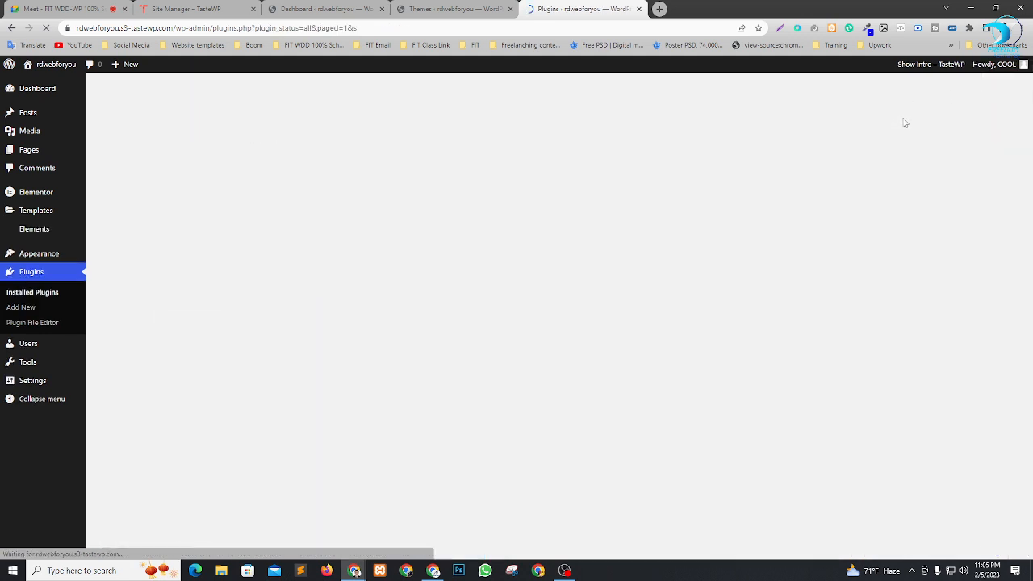
# Go back to the Add Plugins page and search the plugin directory for "elements kit".
pyautogui.click(918, 134)
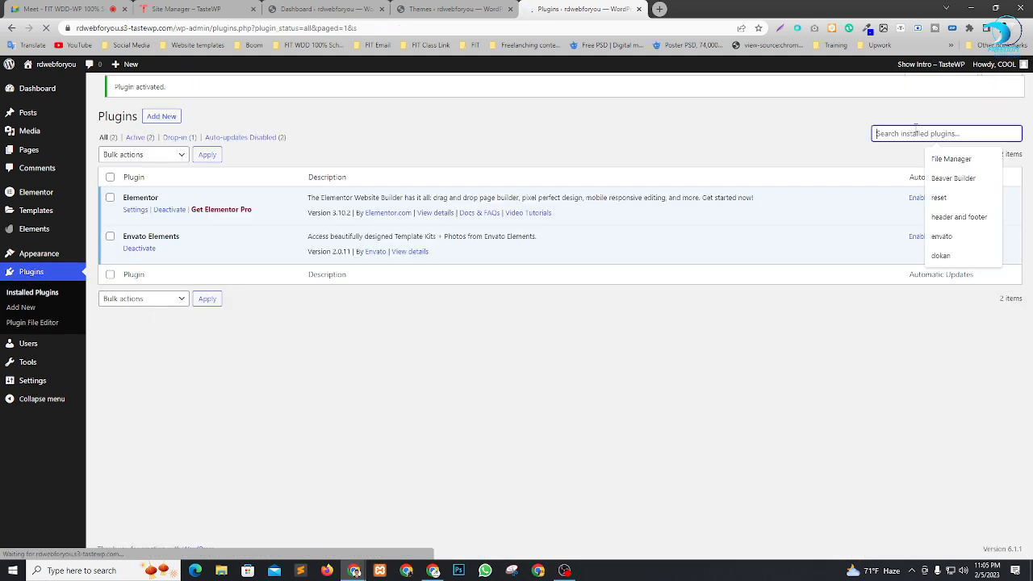
pyautogui.click(633, 129)
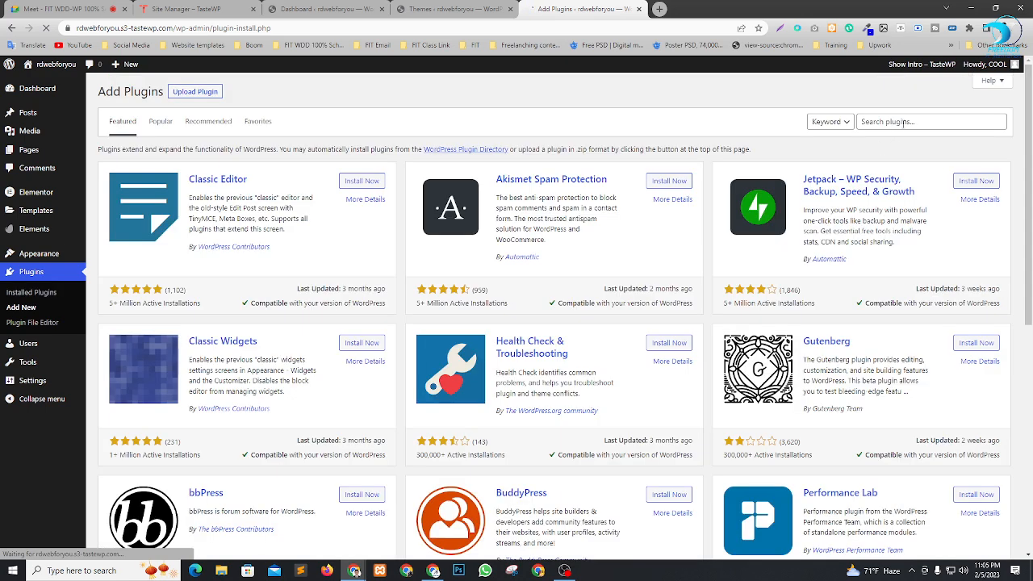
pyautogui.click(903, 121)
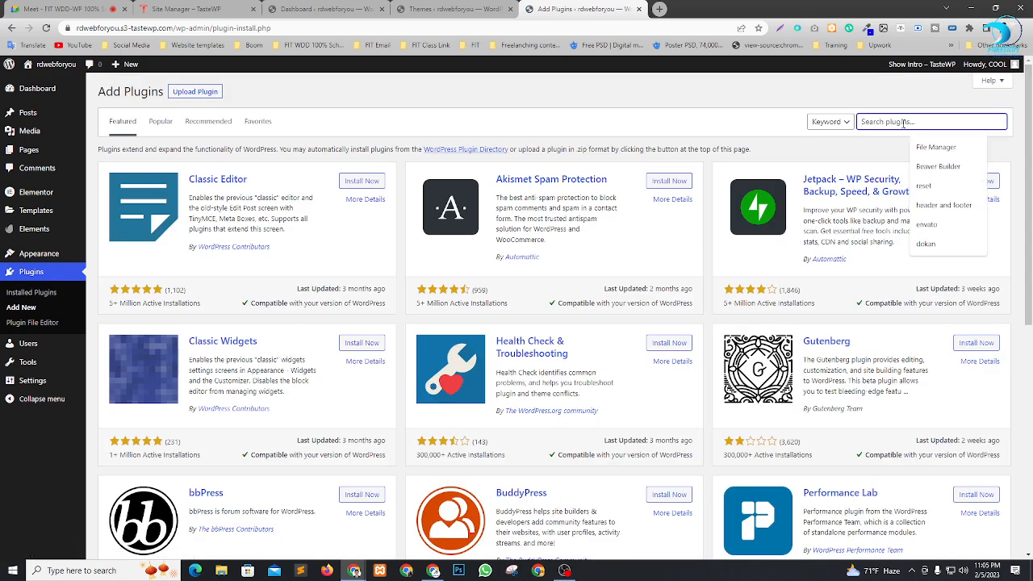
pyautogui.write('ele')
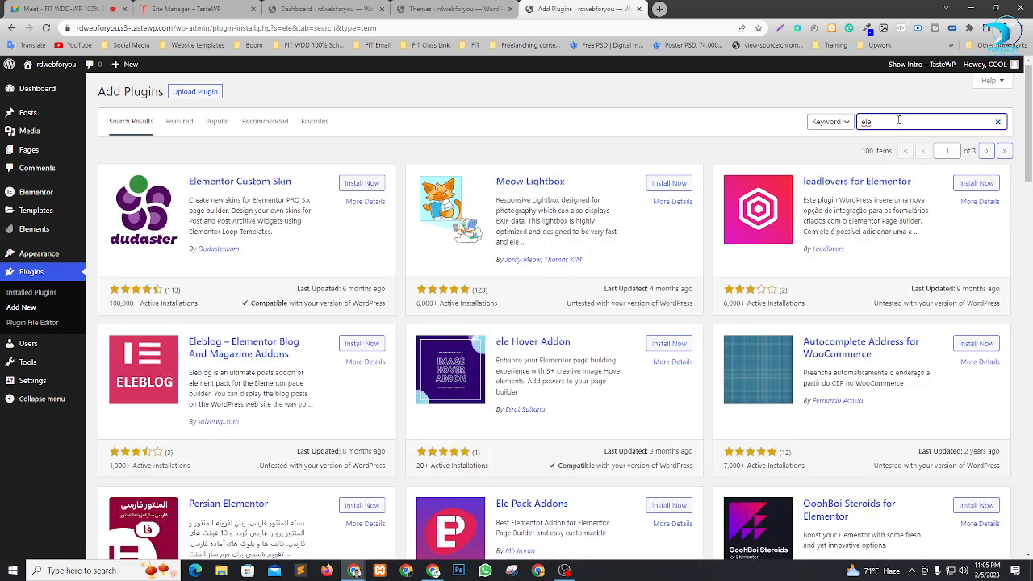
pyautogui.click(896, 121)
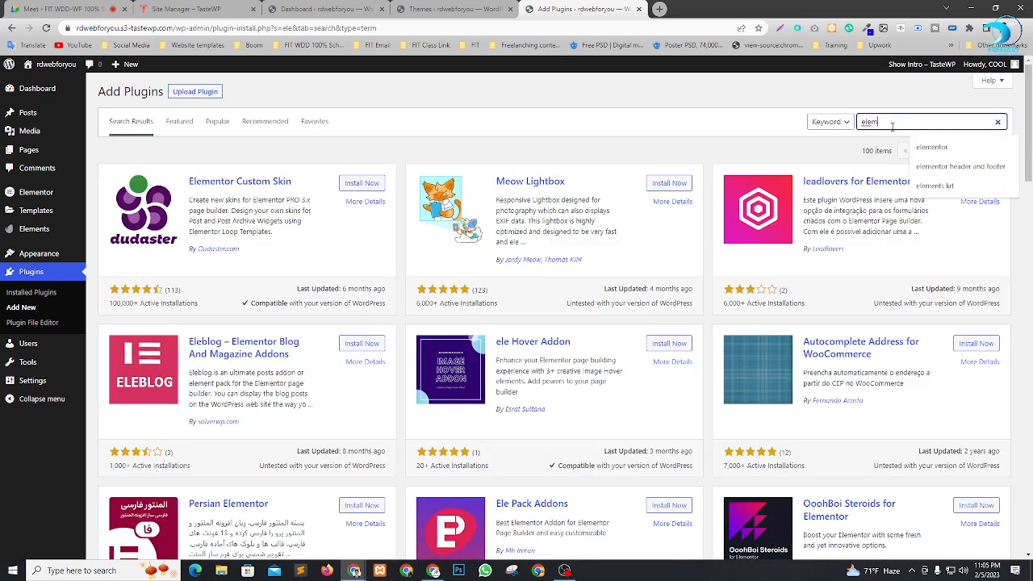
pyautogui.click(962, 186)
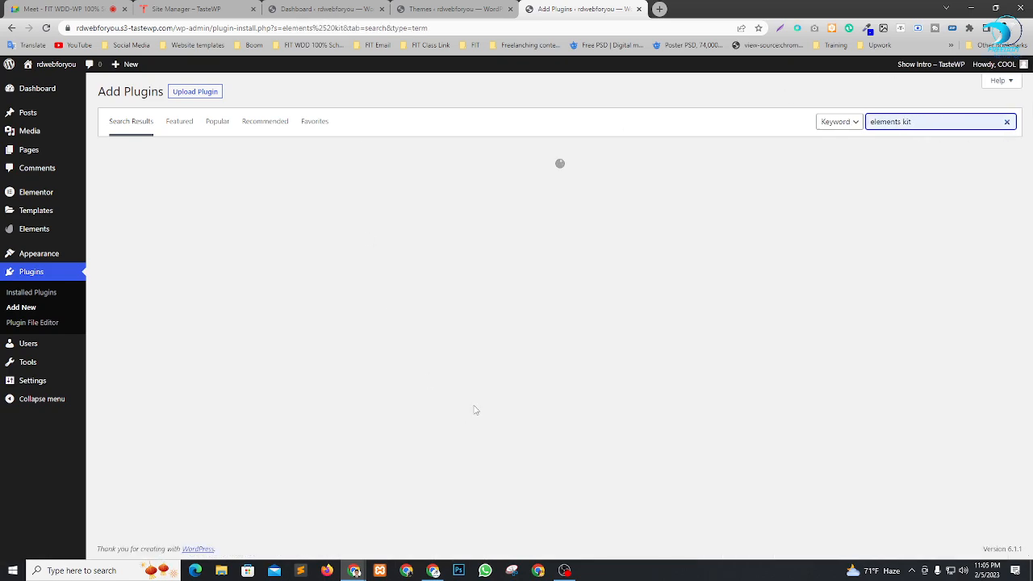
# Find Happy Addons for Elementor among the "elements kit" results, install it and activate it.
pyautogui.scroll(-5, 444, 409)
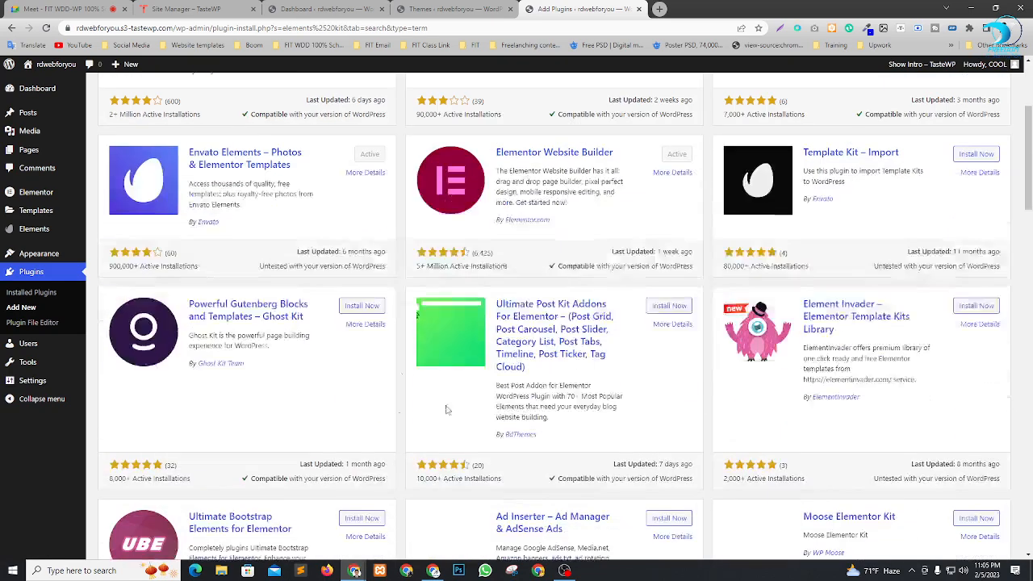
pyautogui.scroll(-10, 432, 390)
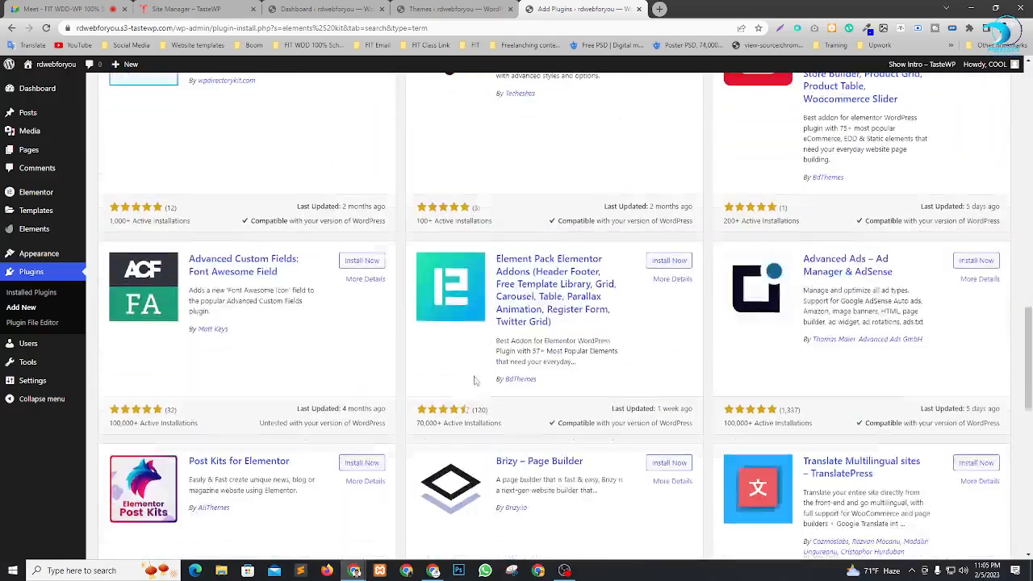
pyautogui.scroll(-4, 526, 364)
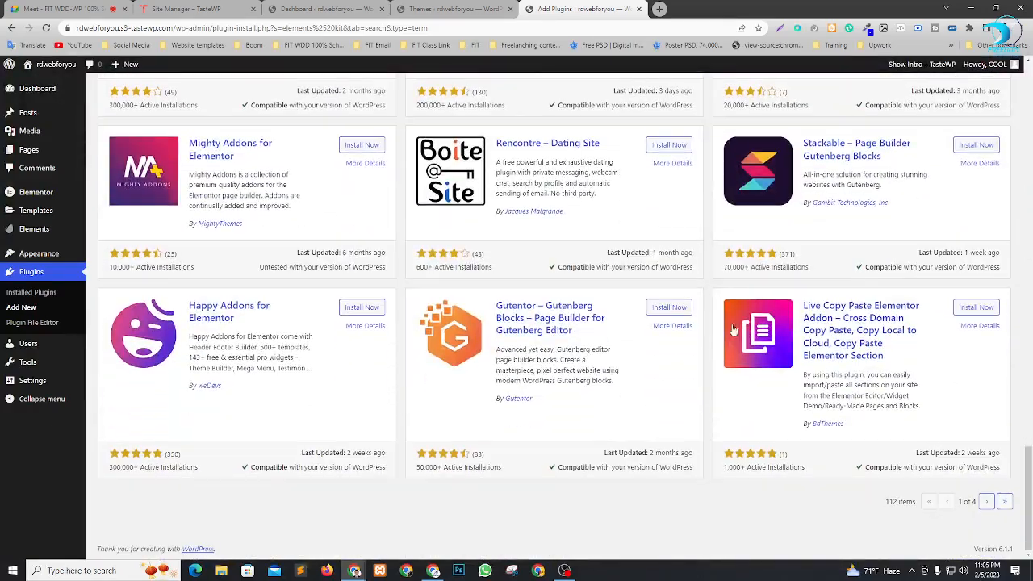
pyautogui.scroll(4, 610, 417)
pyautogui.scroll(-5, 484, 363)
pyautogui.click(347, 310)
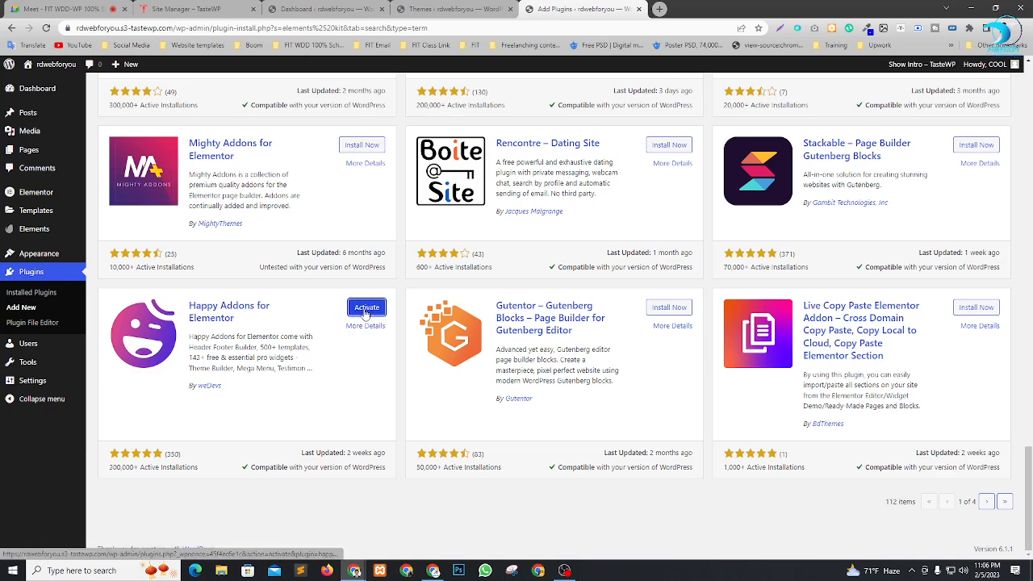
pyautogui.click(365, 312)
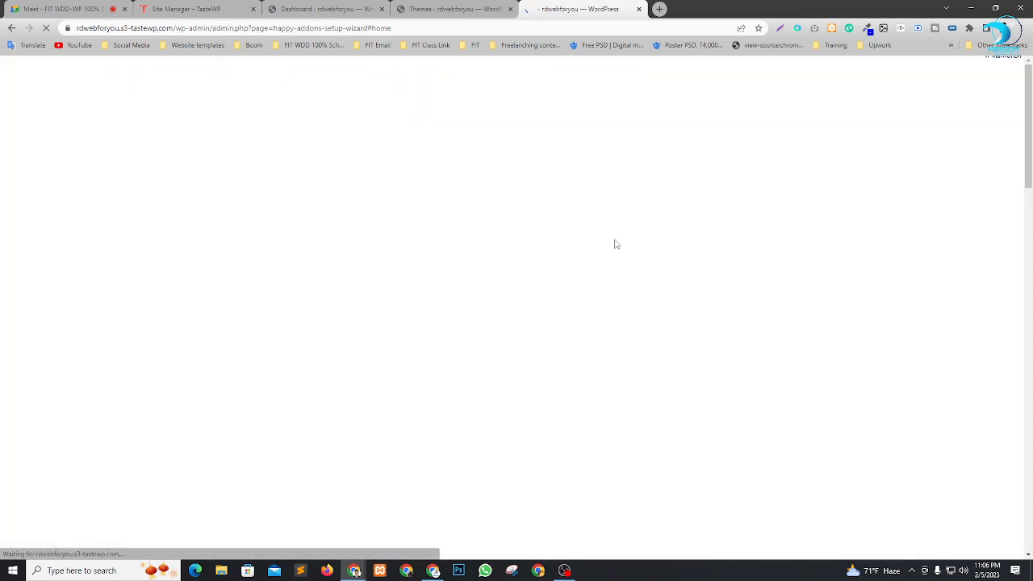
# Close the Themes browser tab and skip the Happy Addons setup wizard, accepting the confirmation.
pyautogui.click(509, 9)
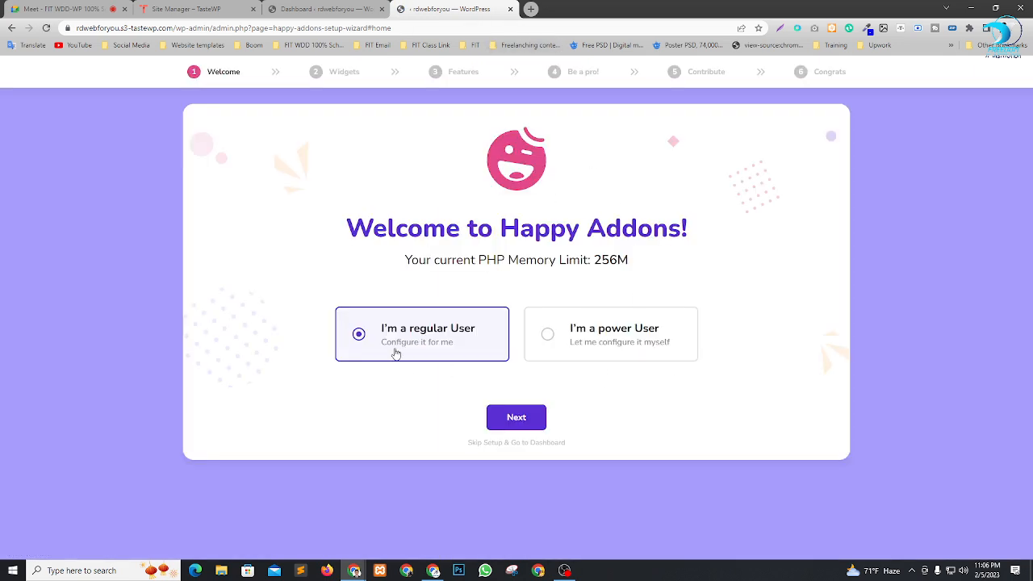
pyautogui.click(533, 444)
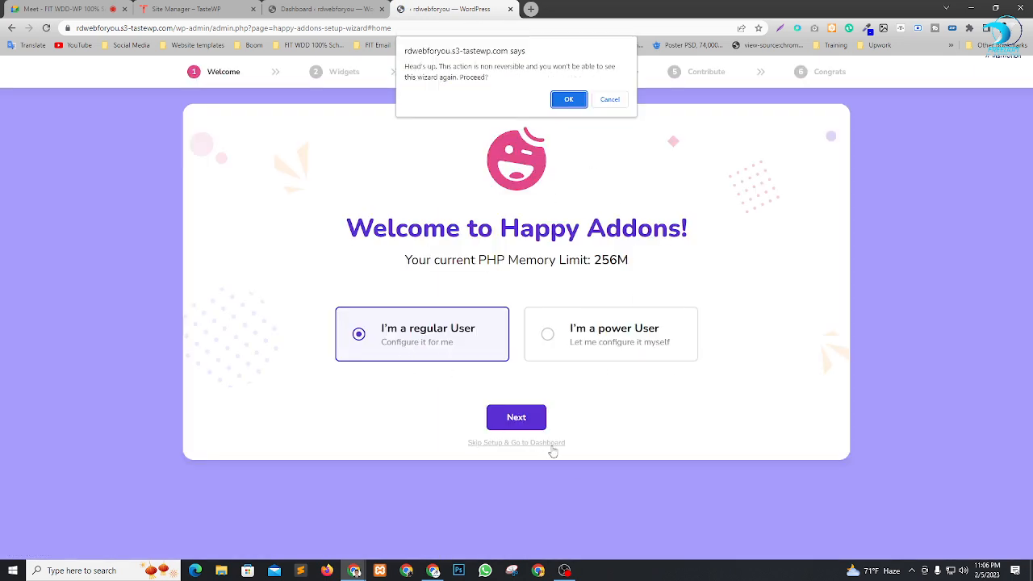
pyautogui.click(568, 99)
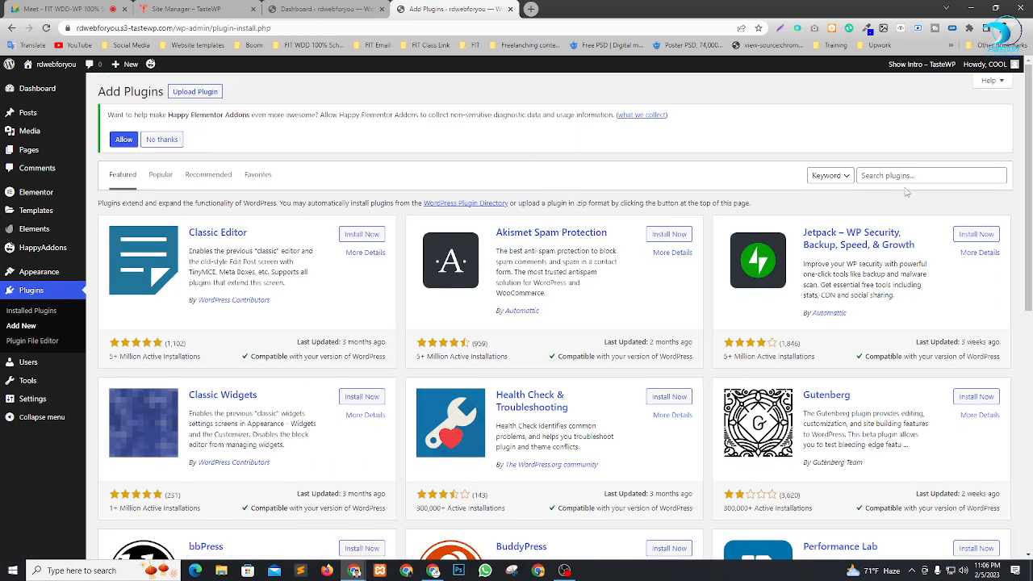
# Search the plugin directory for "element", then install and activate ElementsKit Elementor Addons and Templates Library.
pyautogui.click(910, 175)
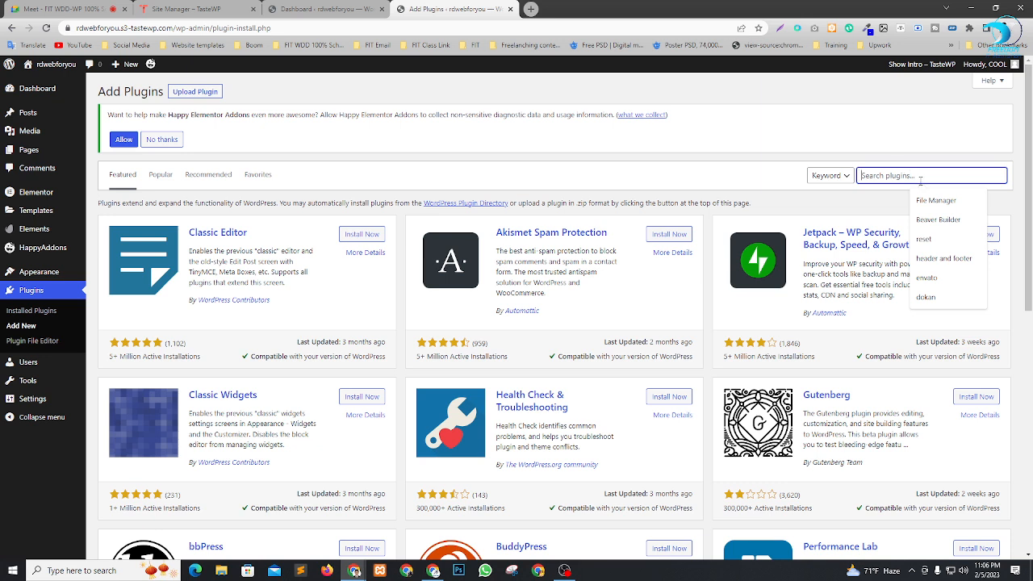
pyautogui.write('element')
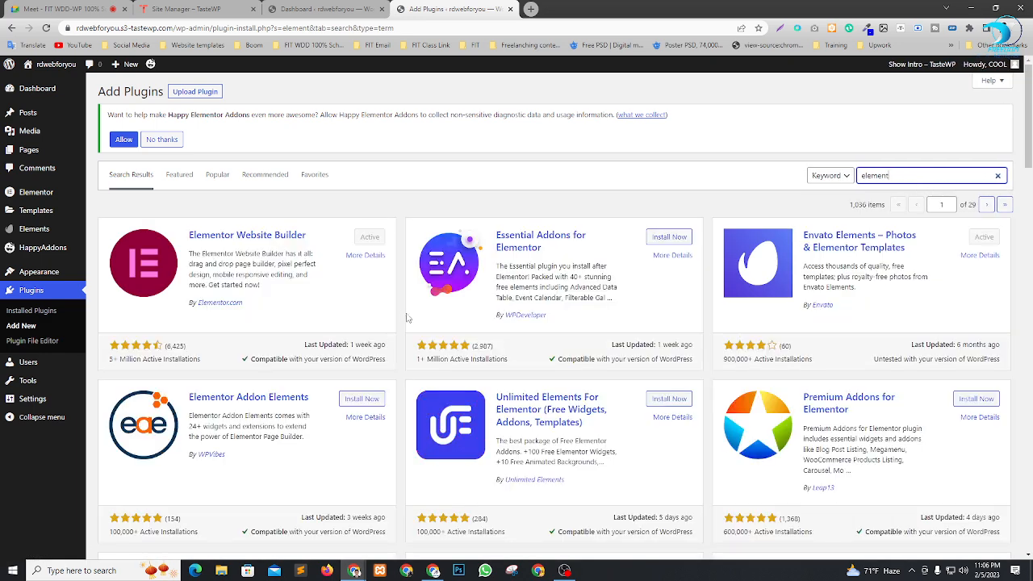
pyautogui.scroll(-10, 408, 318)
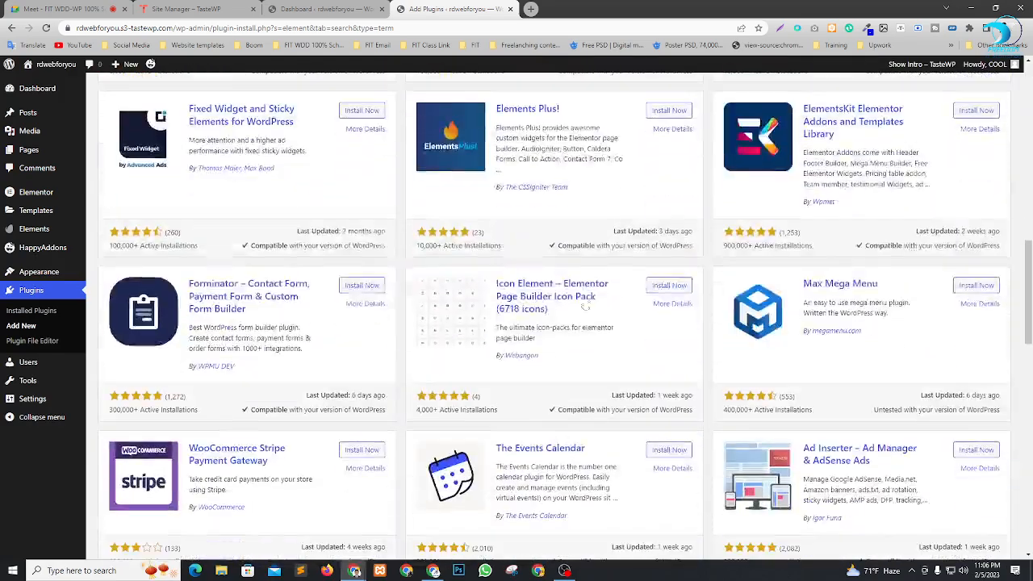
pyautogui.click(977, 114)
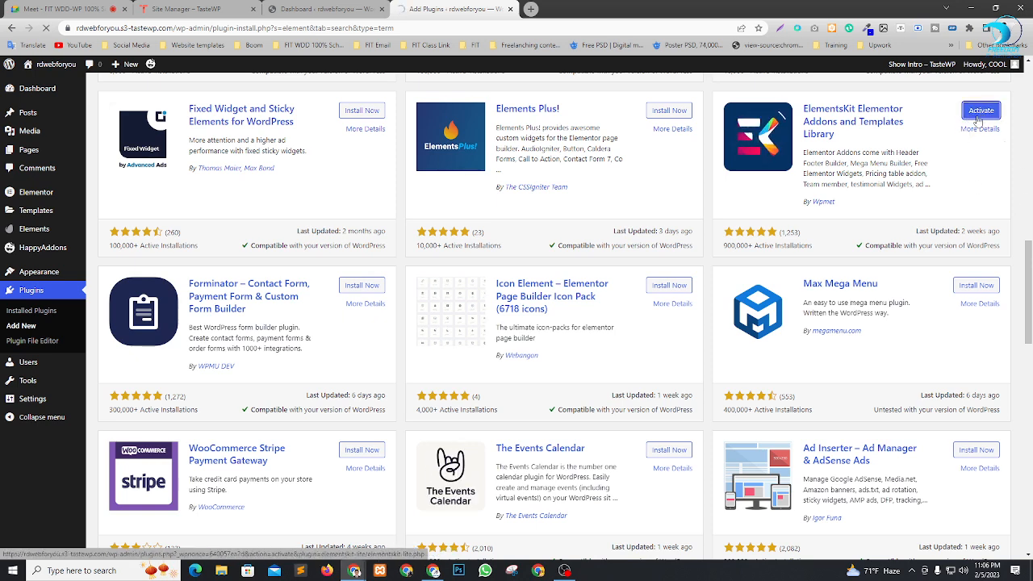
pyautogui.click(978, 119)
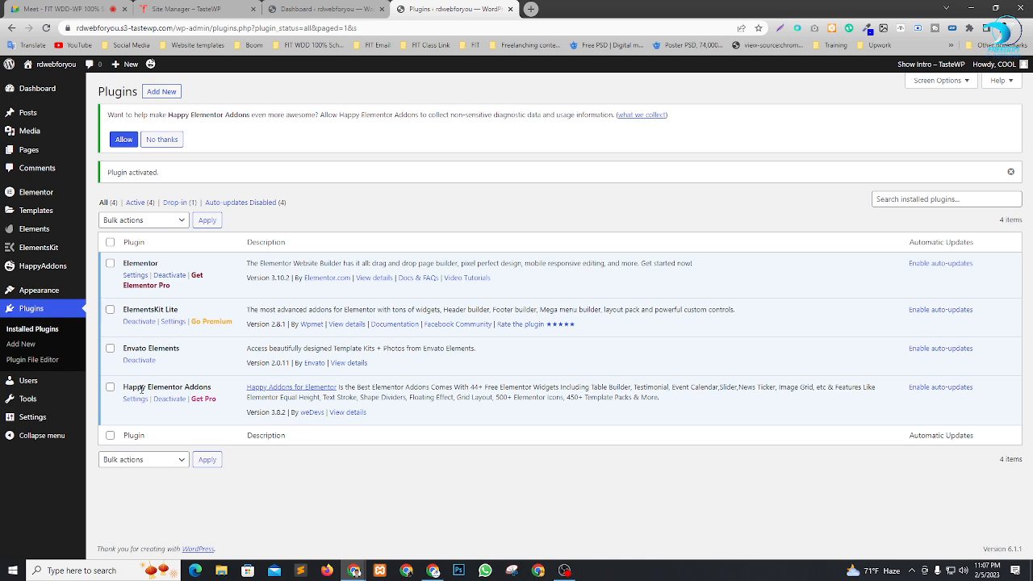
# From the rdwebforyou dashboard, open the live site in a new browser tab and switch to it.
pyautogui.click(298, 8)
pyautogui.moveTo(49, 65)
pyautogui.rightClick(42, 85)
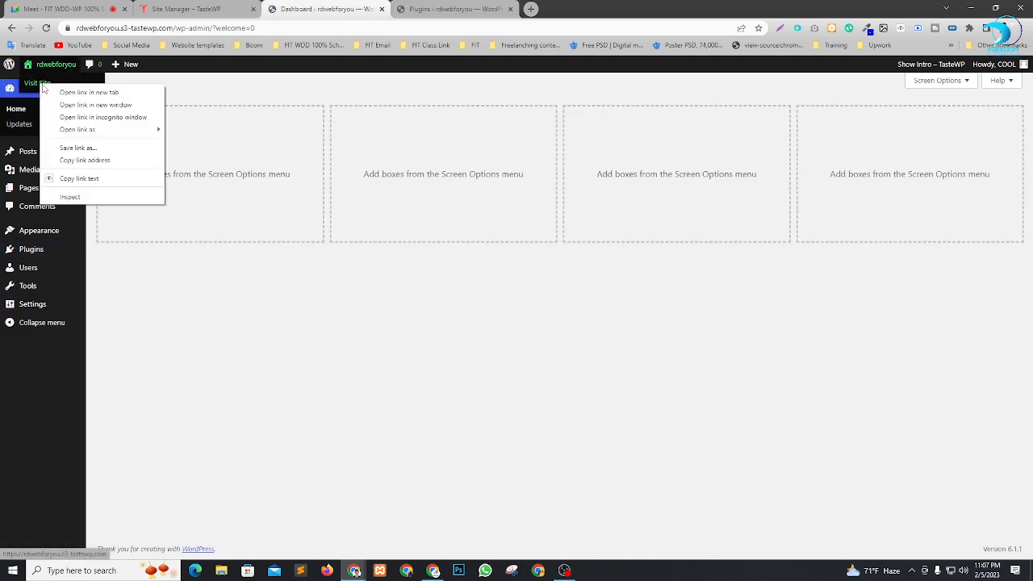
pyautogui.click(85, 92)
pyautogui.click(574, 10)
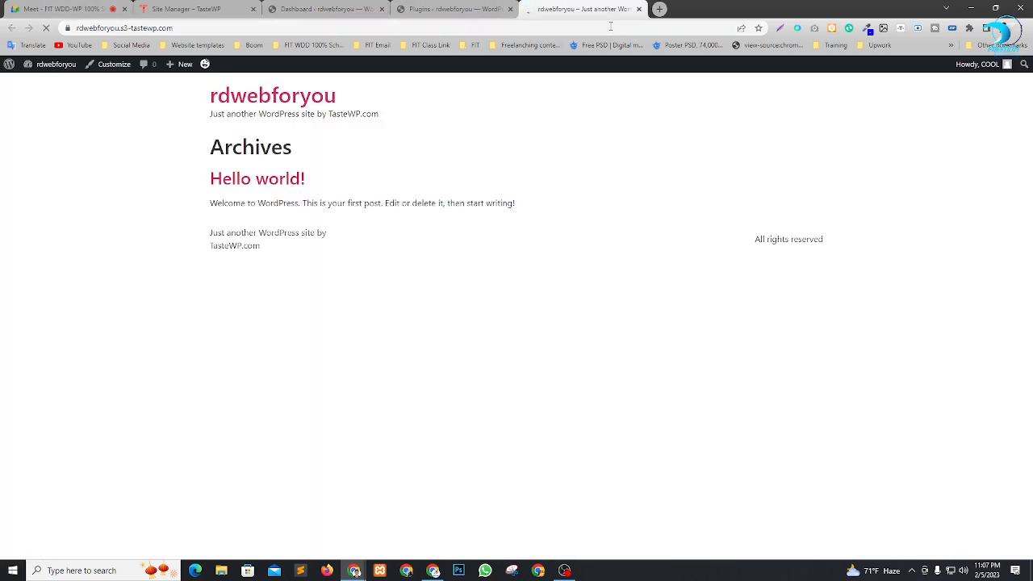
# Review the AQRE FX homepage and the Redesign my website contest entries in the Freelancer browser window, then minimize that window.
pyautogui.hotkey('alt', 'Tab')
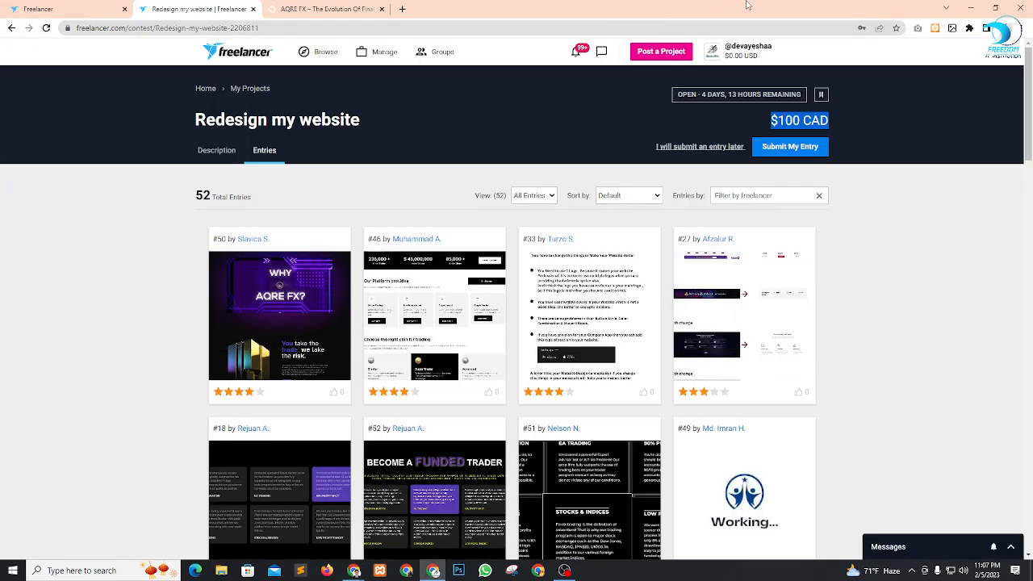
pyautogui.click(327, 9)
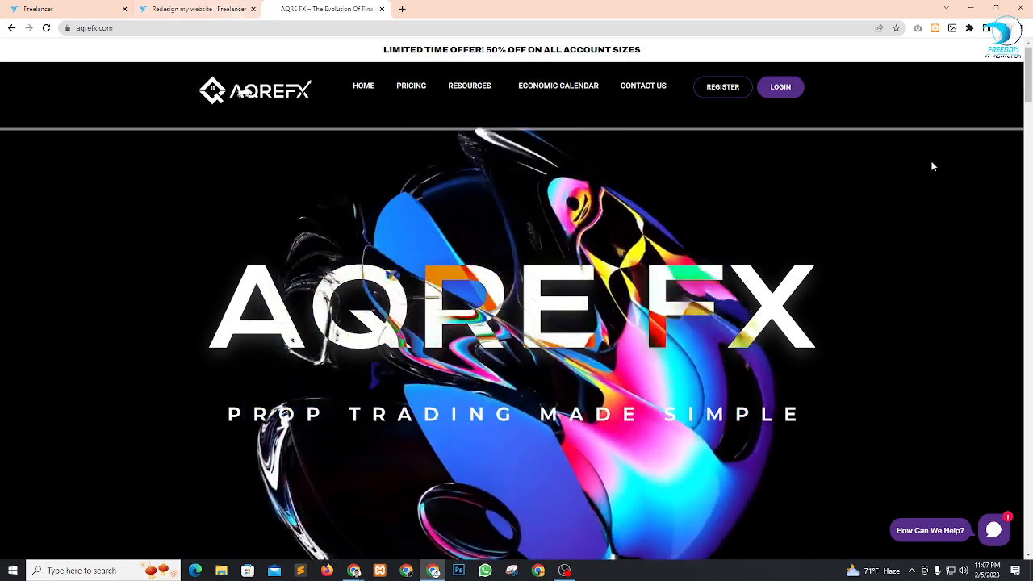
pyautogui.scroll(-2, 772, 187)
pyautogui.scroll(-5, 772, 187)
pyautogui.scroll(7, 652, 331)
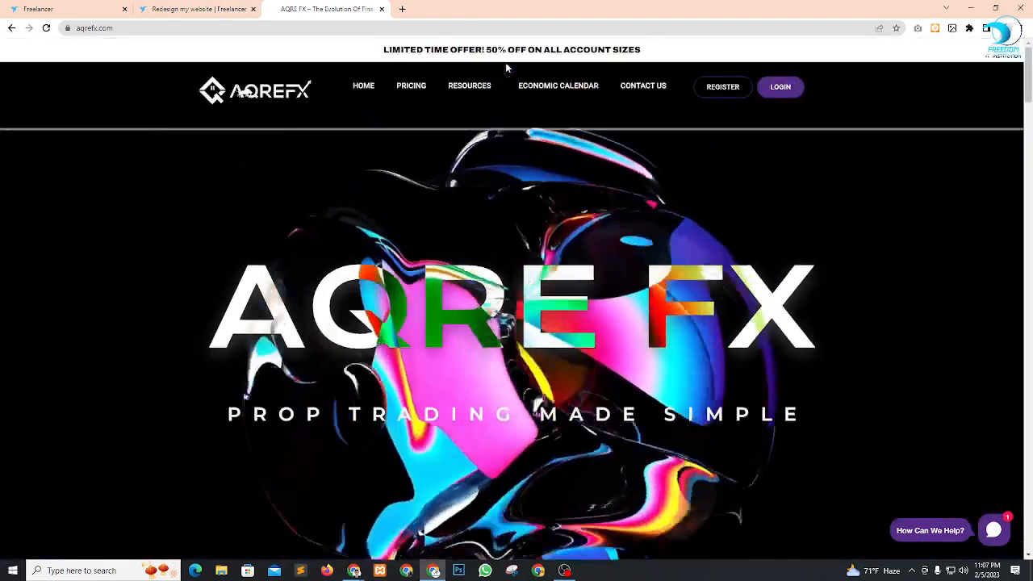
pyautogui.click(222, 9)
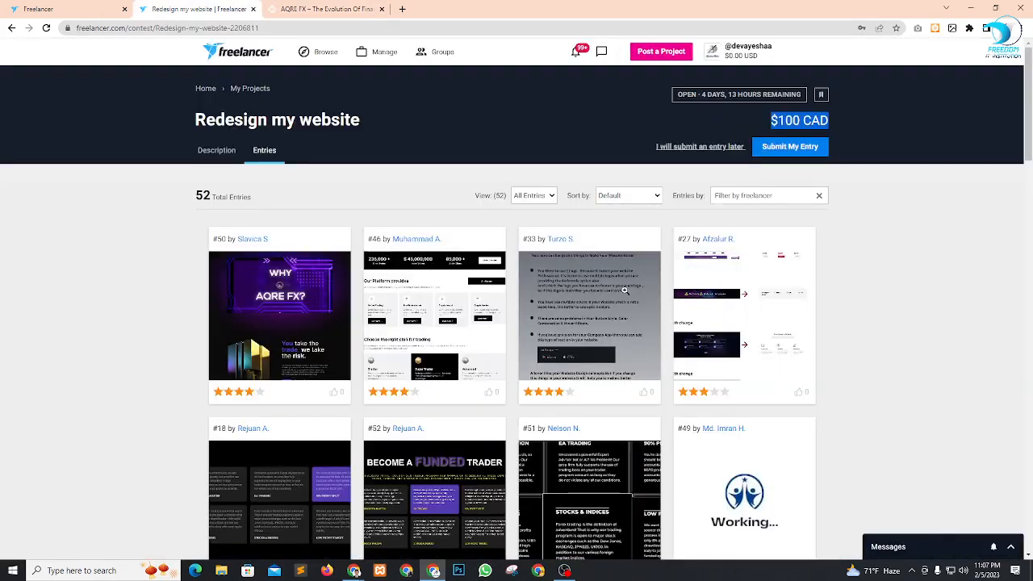
pyautogui.click(327, 8)
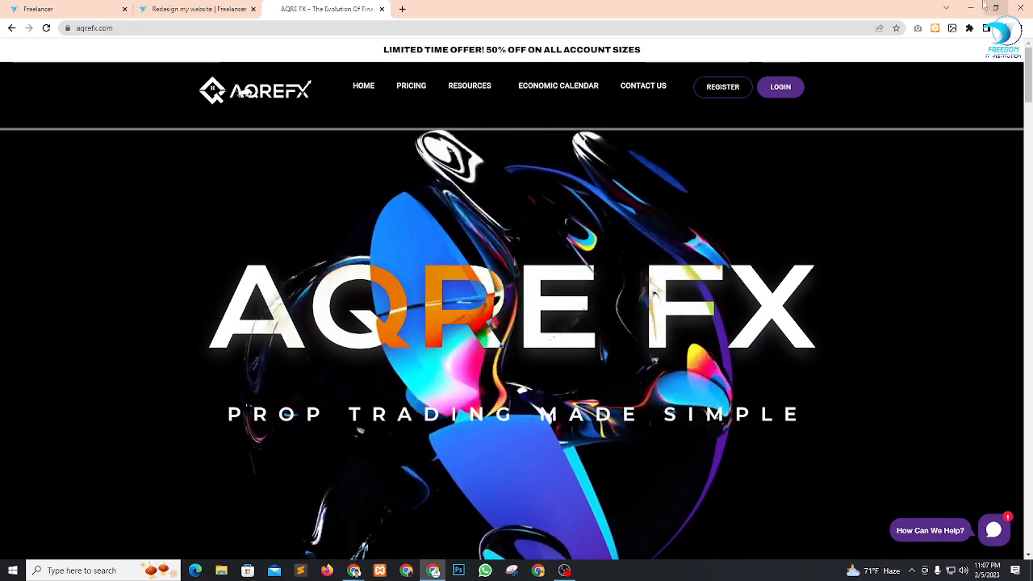
pyautogui.click(973, 8)
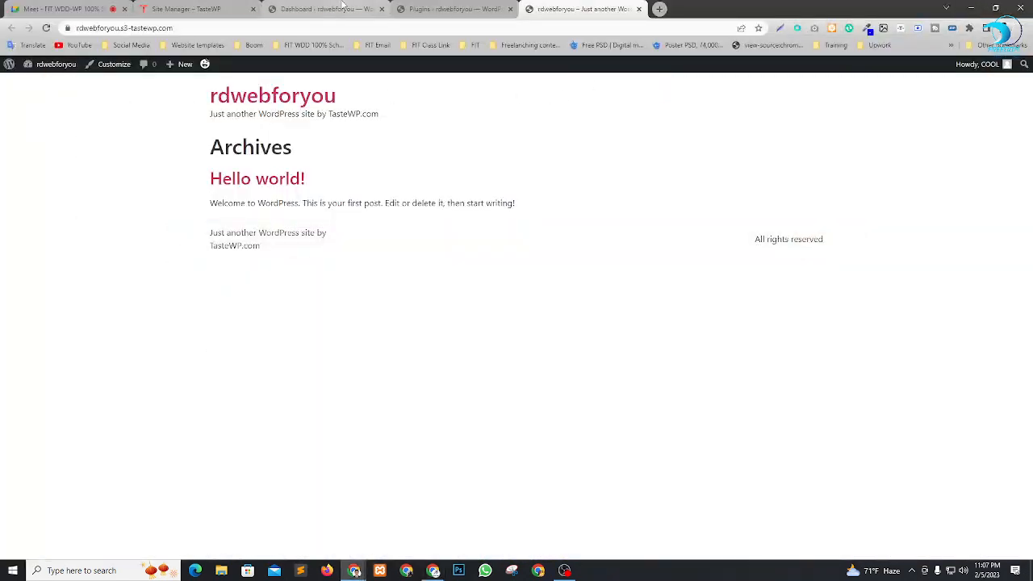
# On the refreshed rdwebforyou dashboard, hide the HappyAddons News & Updates, Wpmet Stories and Elementor Overview boxes.
pyautogui.click(343, 8)
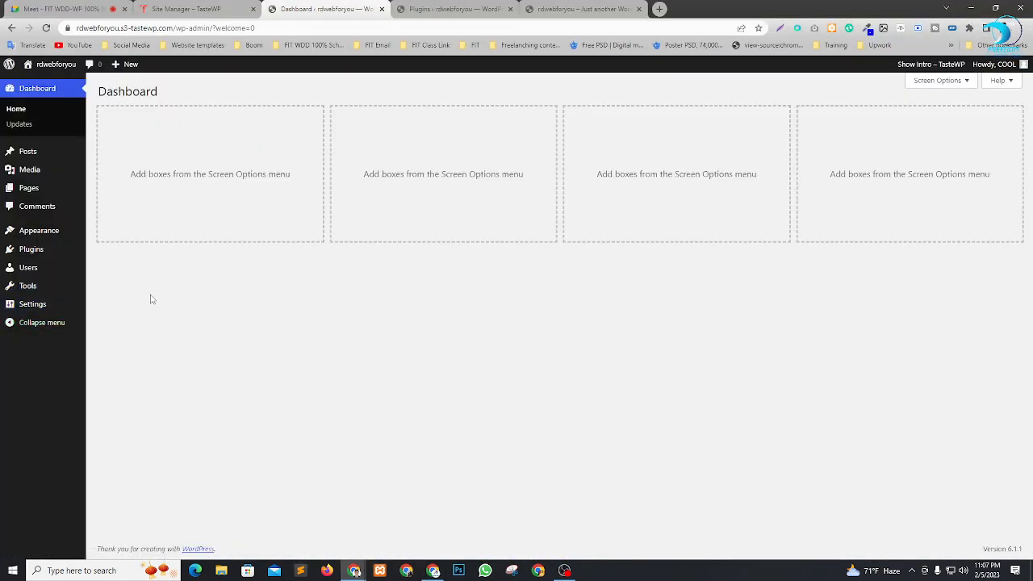
pyautogui.press('F5')
pyautogui.click(29, 170)
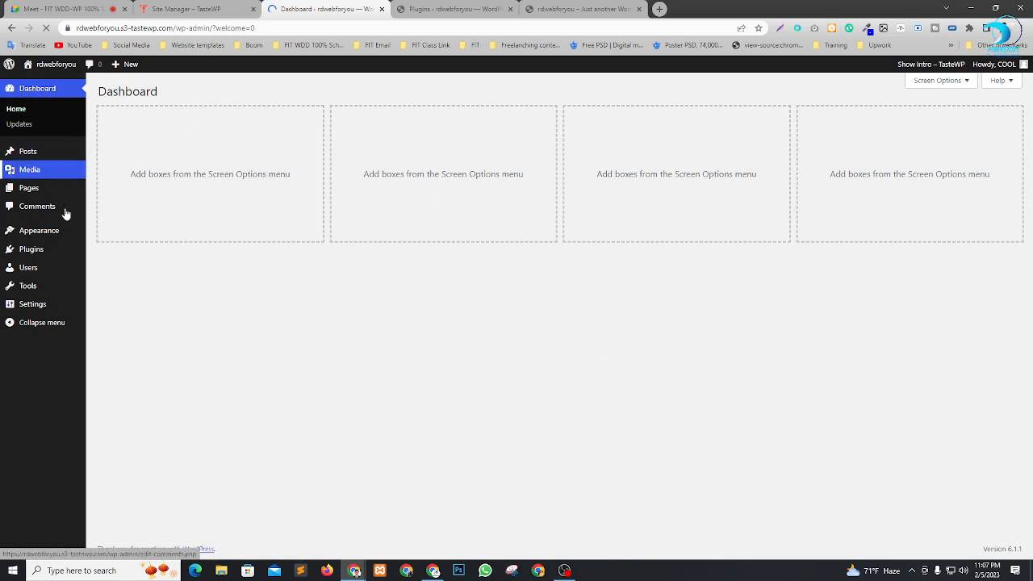
pyautogui.click(928, 80)
pyautogui.click(134, 129)
pyautogui.click(266, 132)
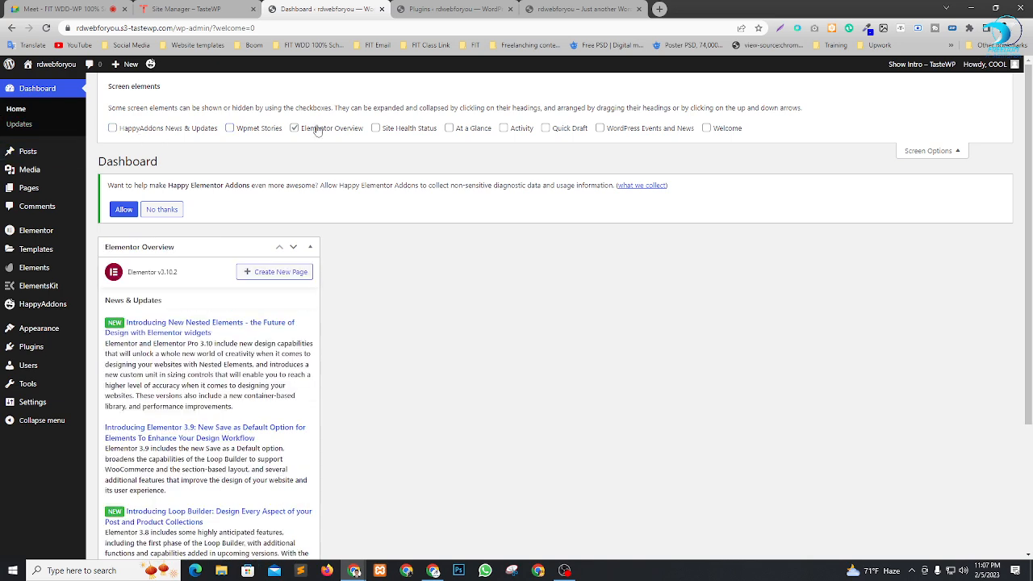
pyautogui.click(294, 129)
pyautogui.click(935, 154)
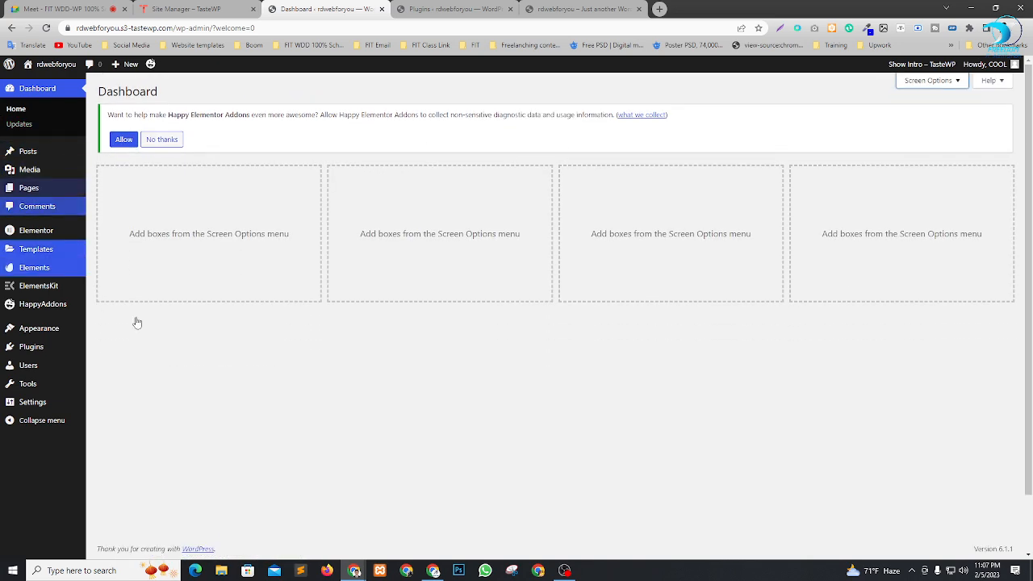
# Move the Privacy Policy and Sample Page pages to the trash and close the Site Manager browser tab.
pyautogui.moveTo(46, 406)
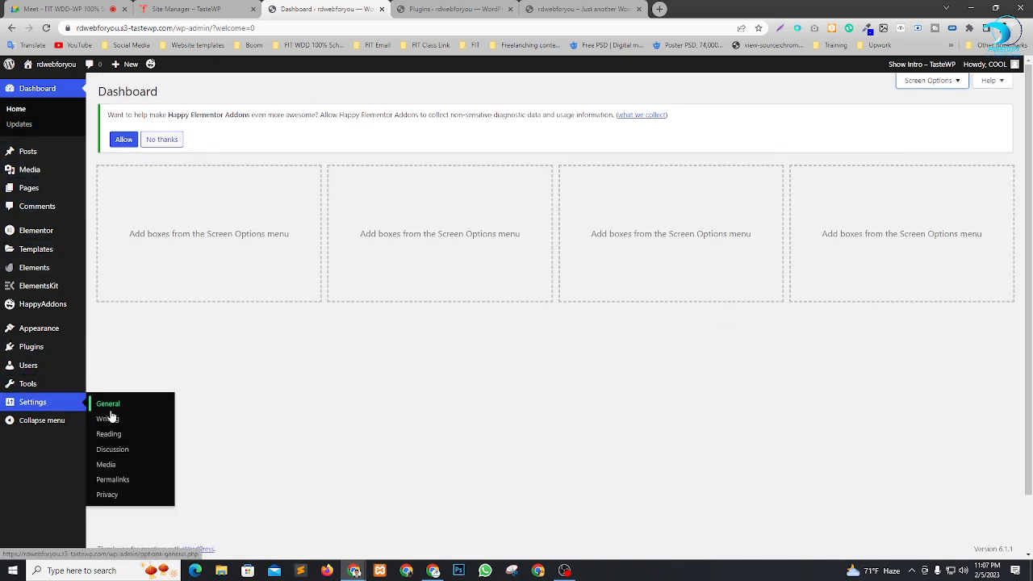
pyautogui.moveTo(29, 189)
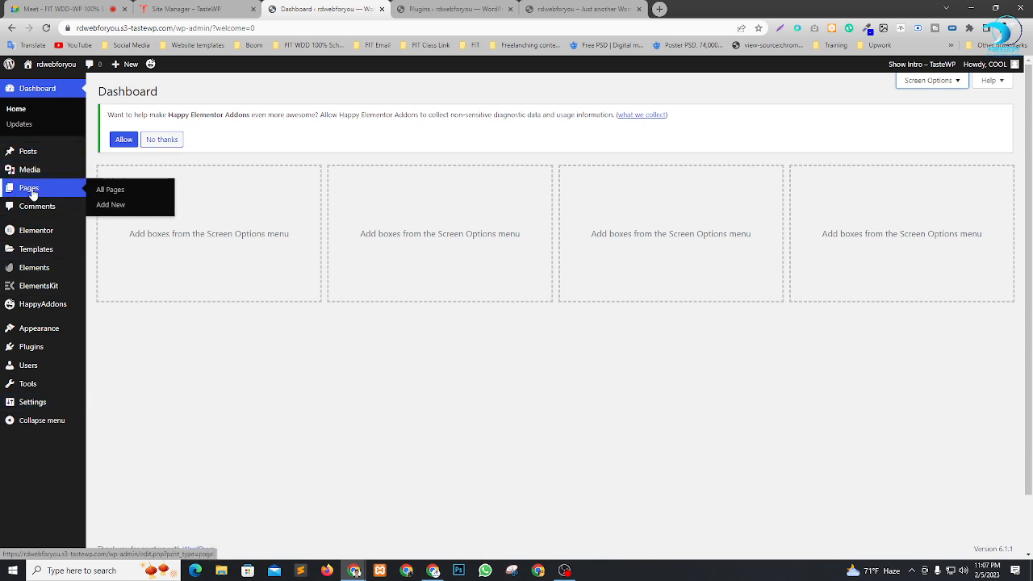
pyautogui.click(119, 194)
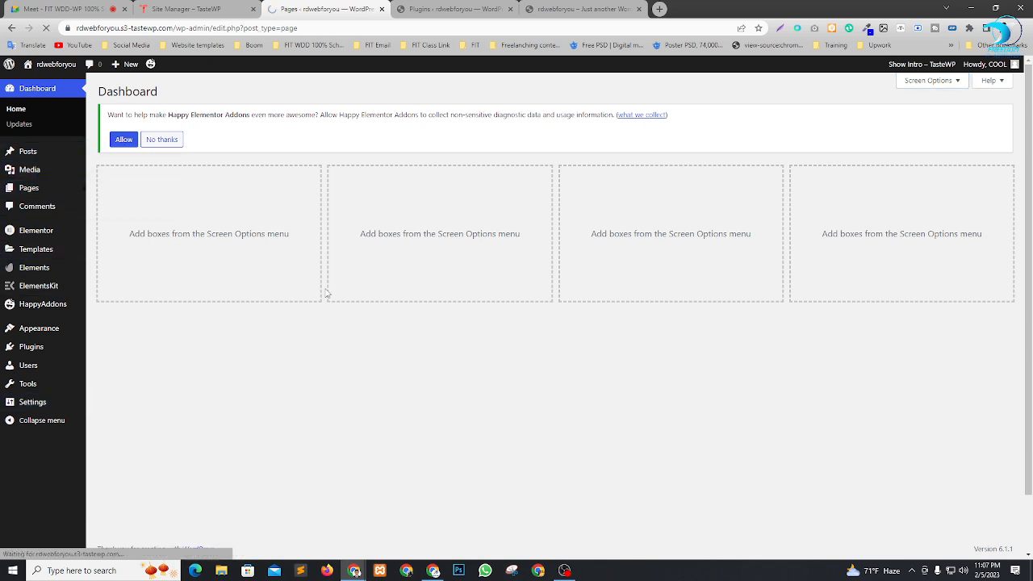
pyautogui.click(108, 212)
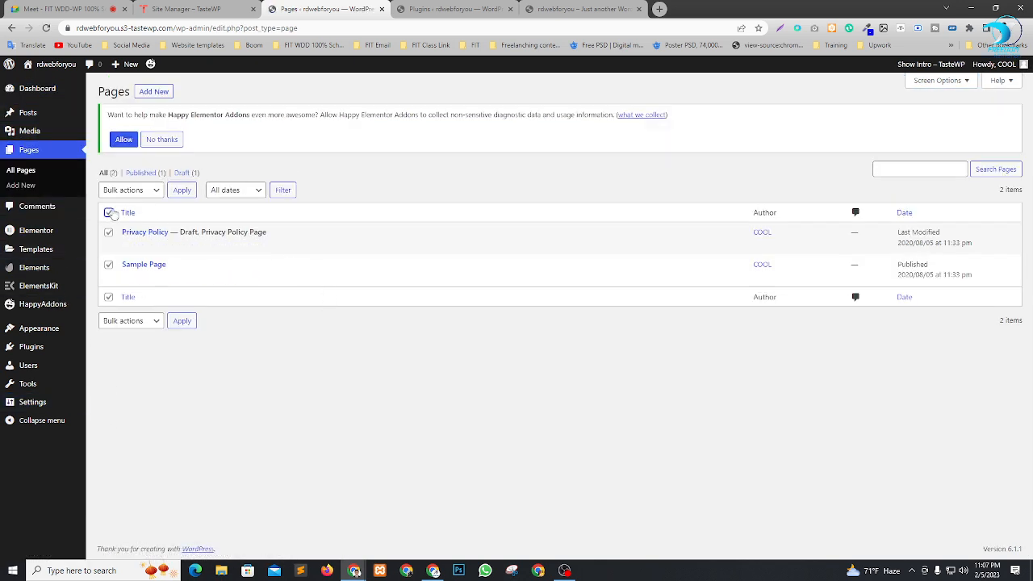
pyautogui.click(122, 191)
pyautogui.click(129, 224)
pyautogui.click(183, 191)
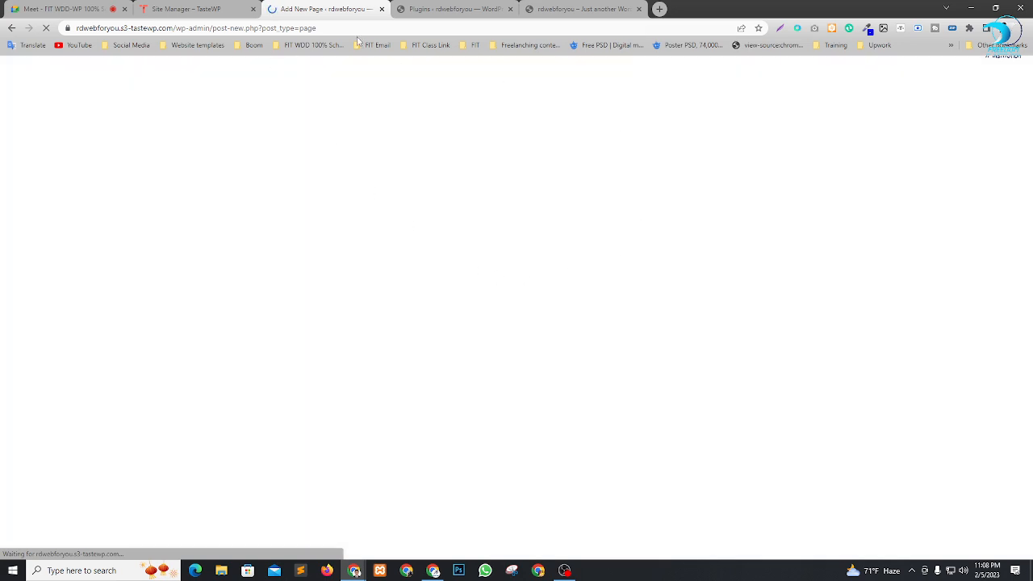
pyautogui.click(252, 9)
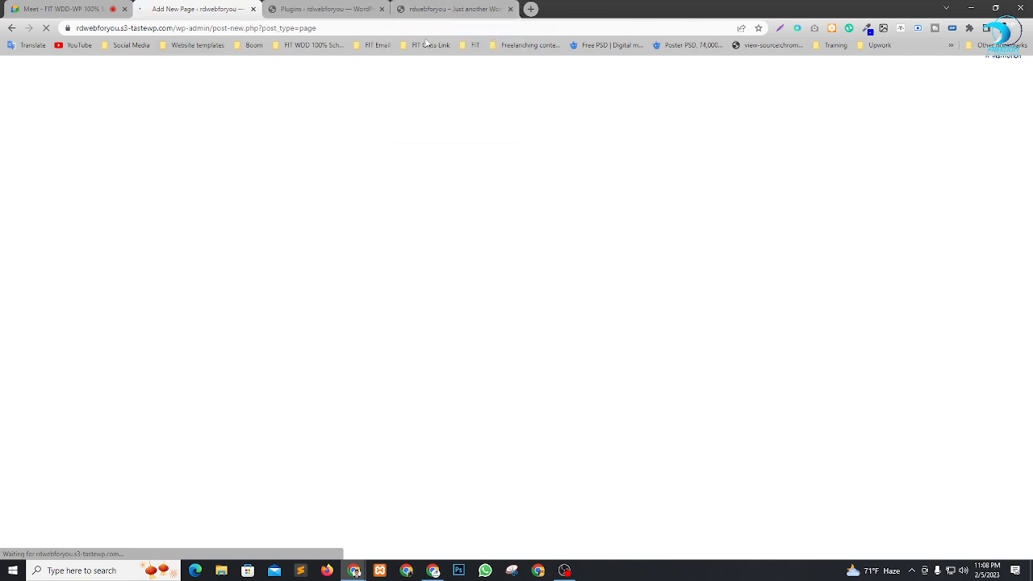
pyautogui.hotkey('alt', 'Tab')
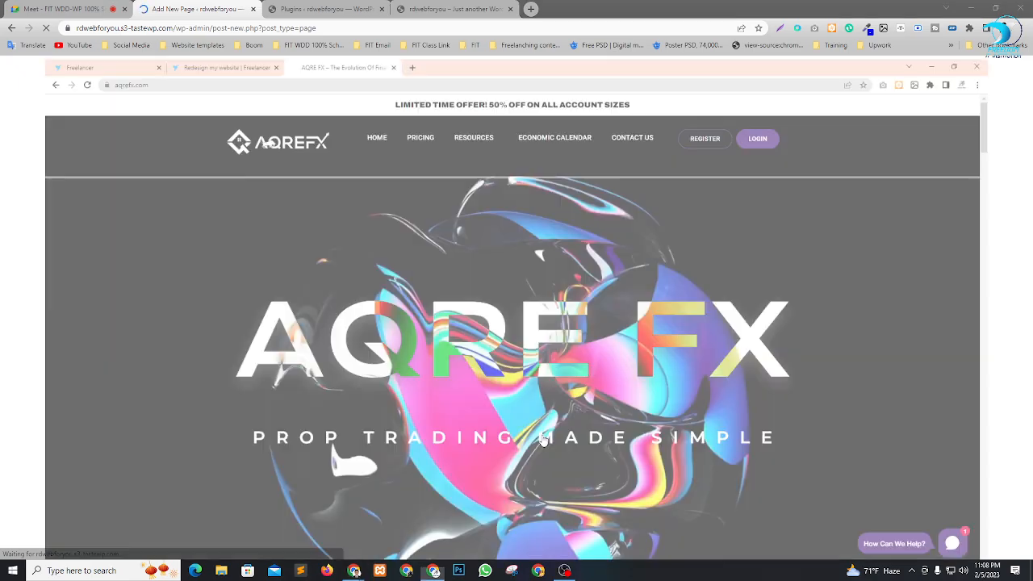
pyautogui.hotkey('alt', 'Tab')
pyautogui.hotkey('alt', 'Tab')
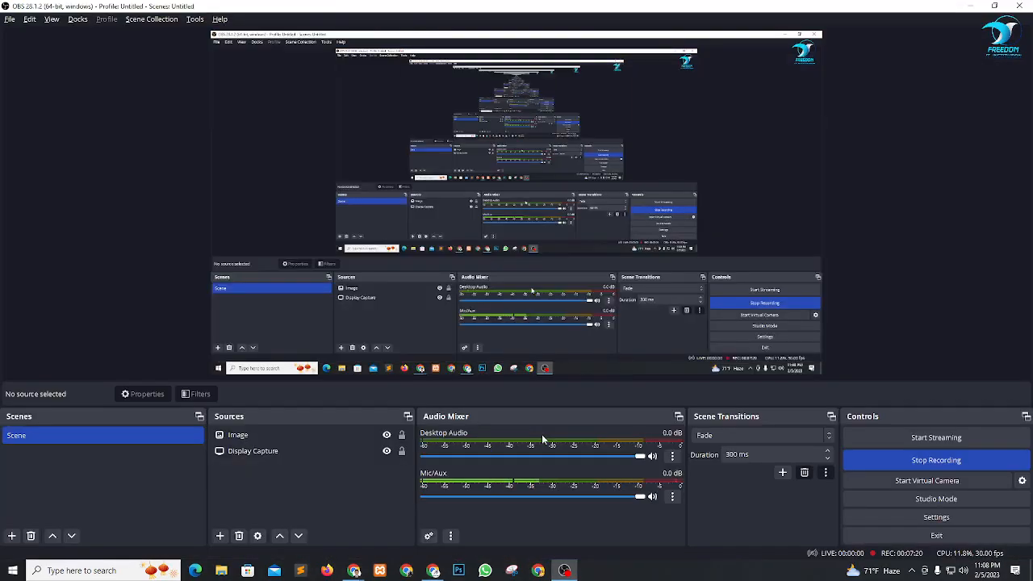
pyautogui.hotkey('alt', 'Tab')
pyautogui.hotkey('alt', 'Tab')
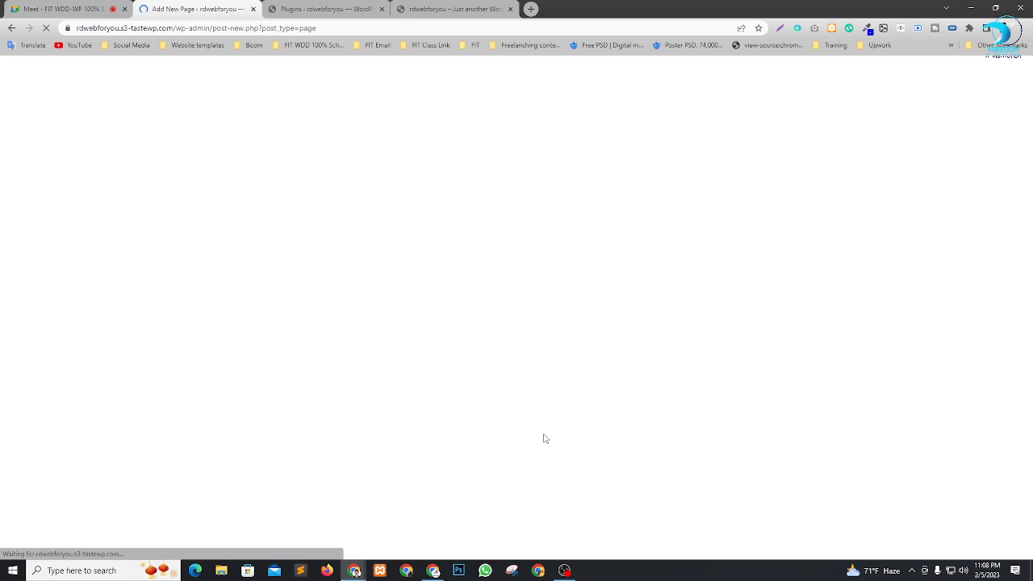
pyautogui.click(313, 8)
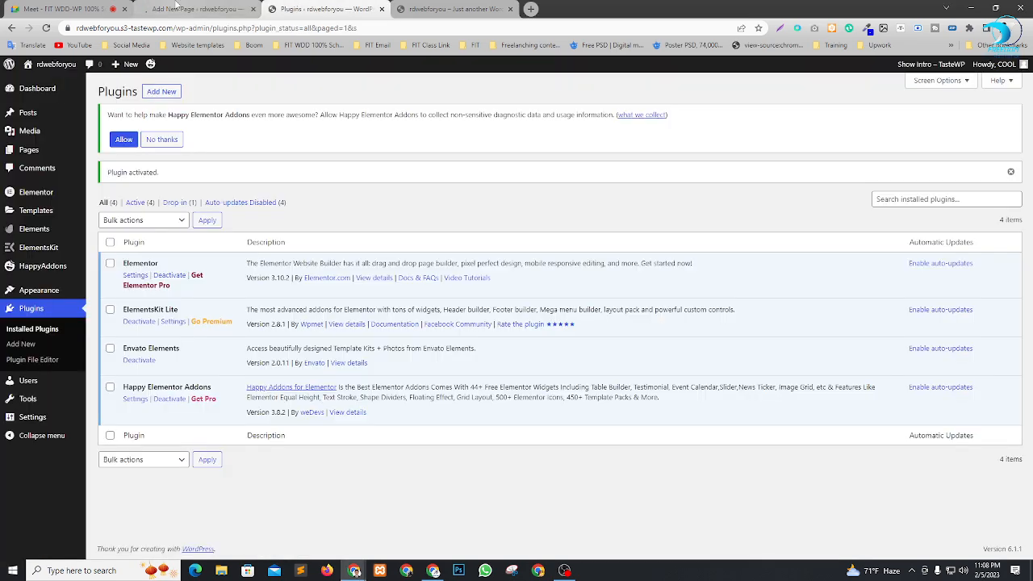
pyautogui.click(181, 8)
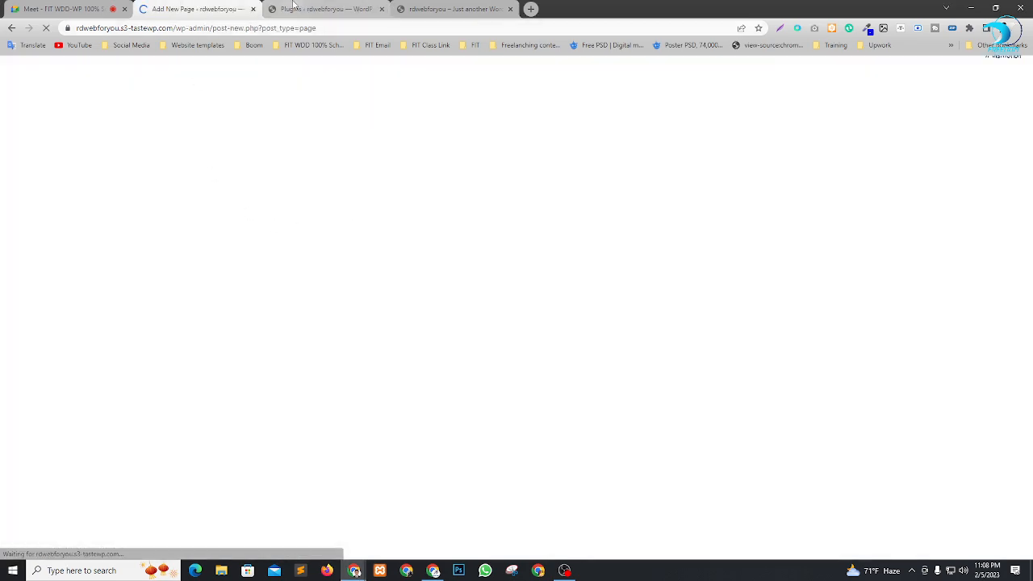
pyautogui.click(300, 6)
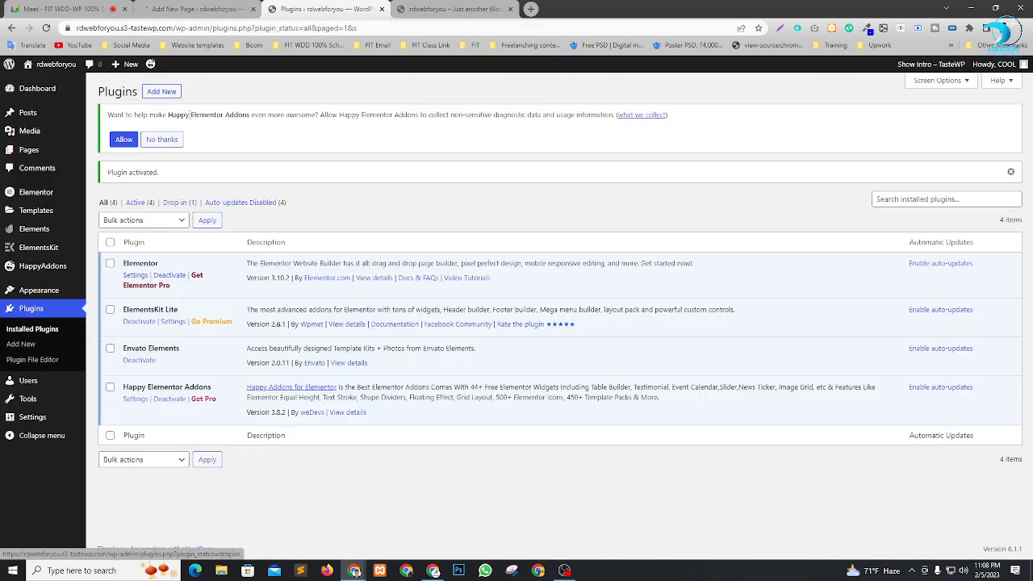
# Publish a new page titled Home and open it for editing in Elementor.
pyautogui.click(210, 7)
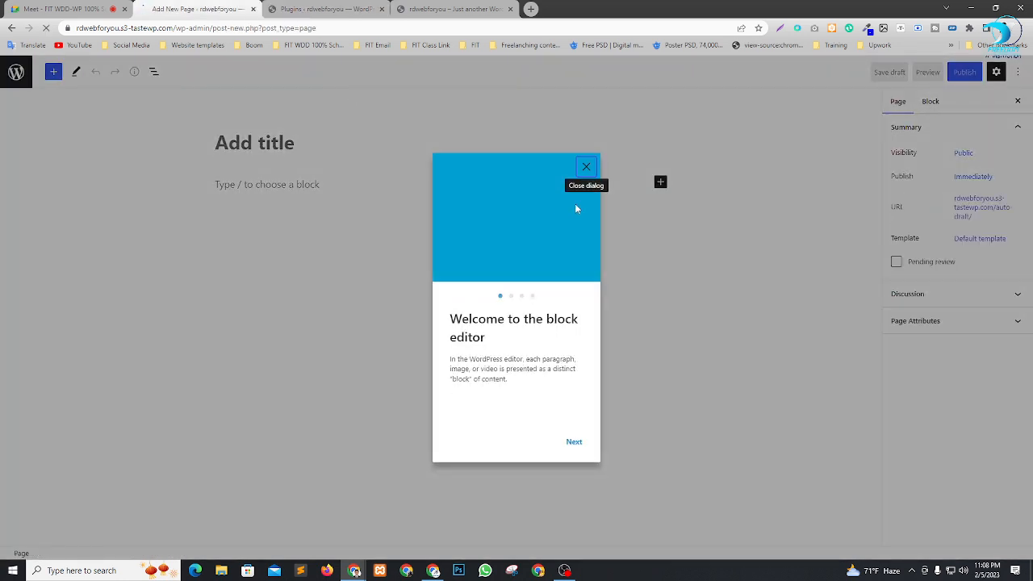
pyautogui.click(583, 165)
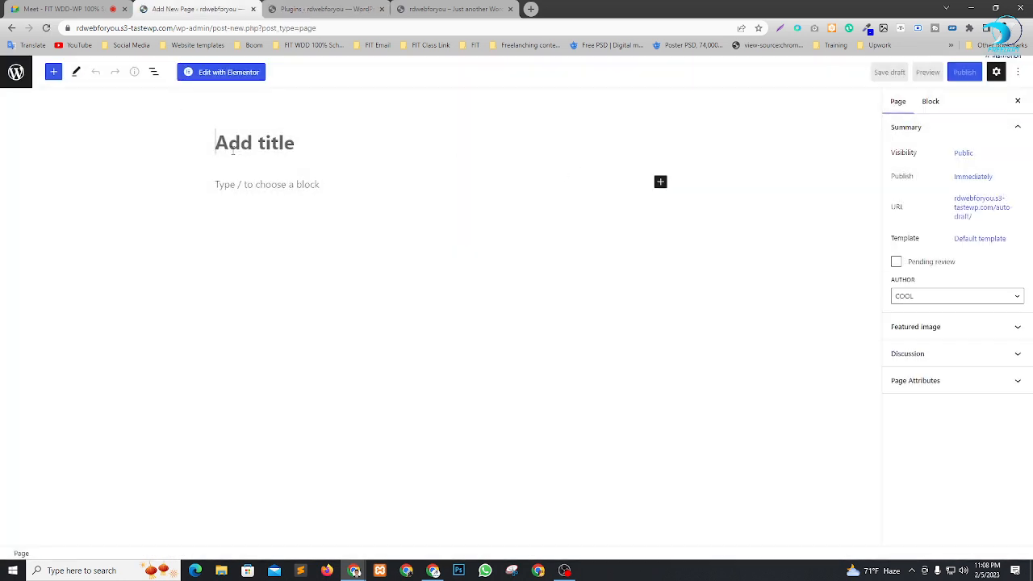
pyautogui.write('Home')
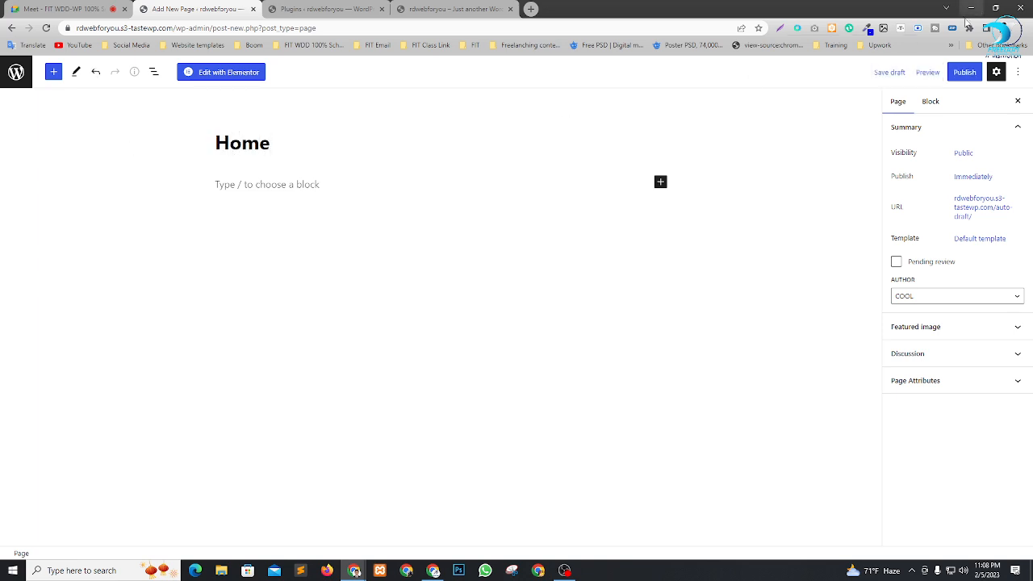
pyautogui.click(965, 71)
pyautogui.click(936, 72)
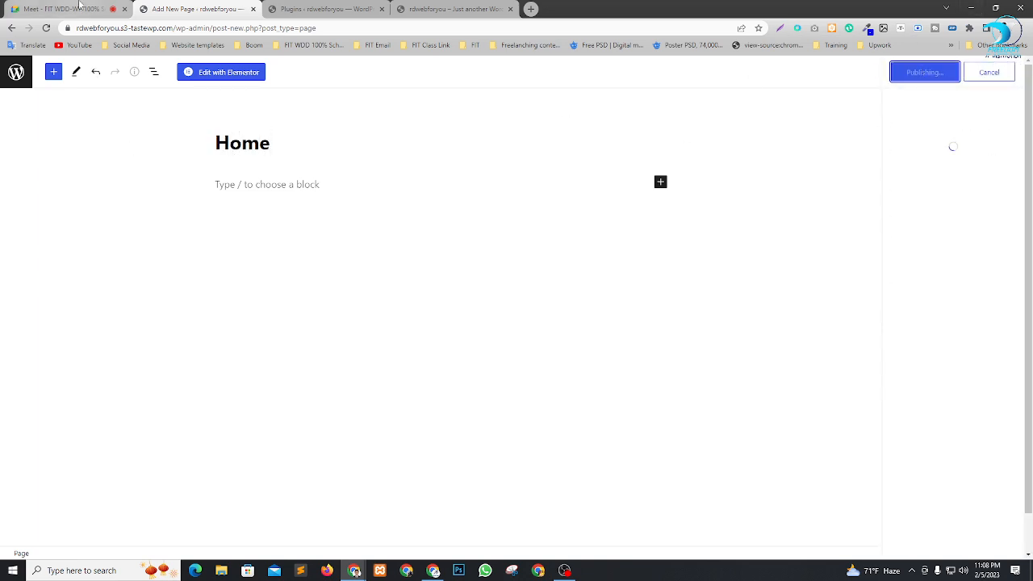
pyautogui.click(229, 73)
# In the Plugins browser tab, open the site's General Settings, allow anyone to register and save the changes.
pyautogui.moveTo(322, 9); pyautogui.dragTo(193, 6)
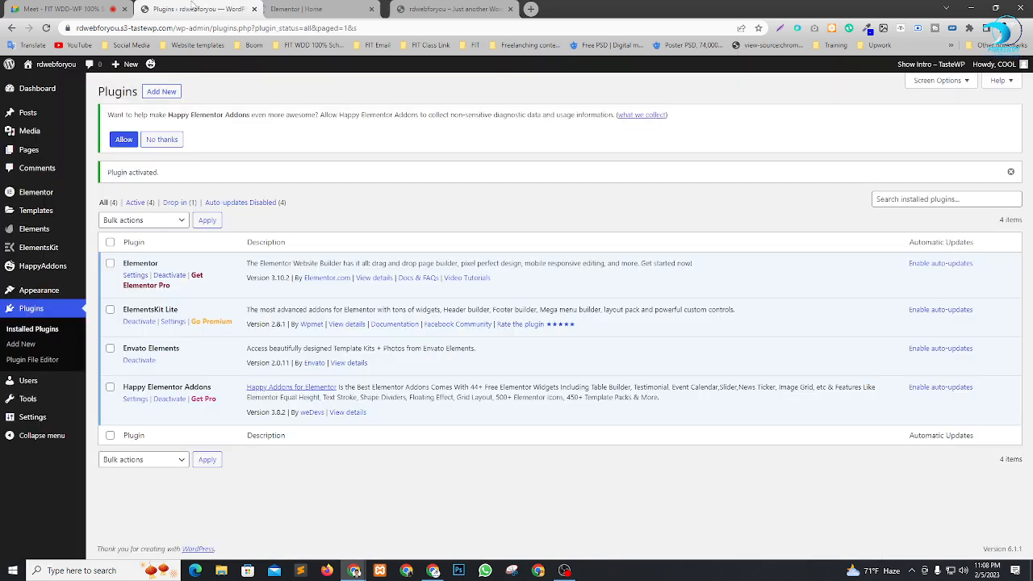
pyautogui.click(24, 425)
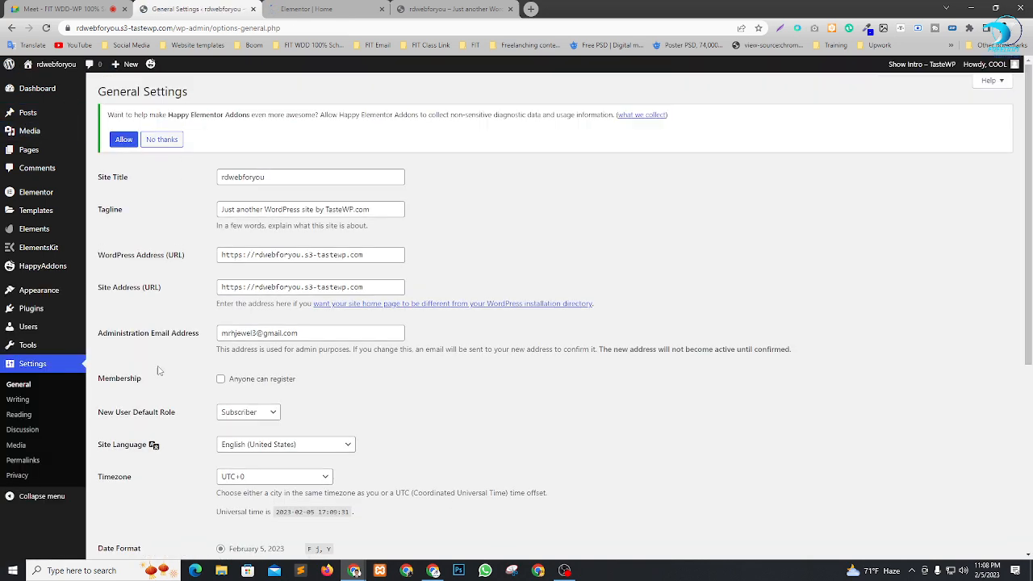
pyautogui.scroll(-4, 390, 322)
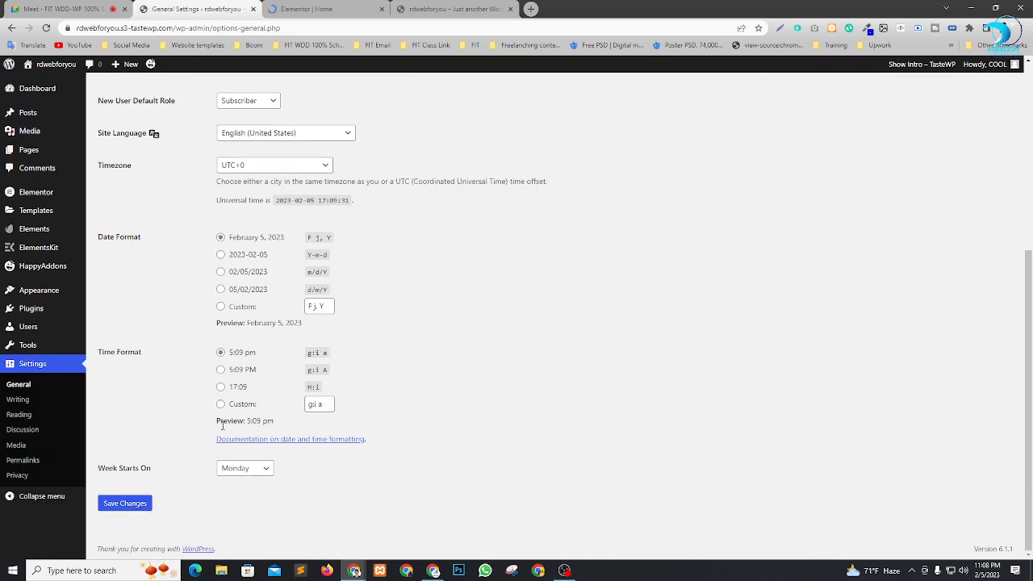
pyautogui.click(125, 503)
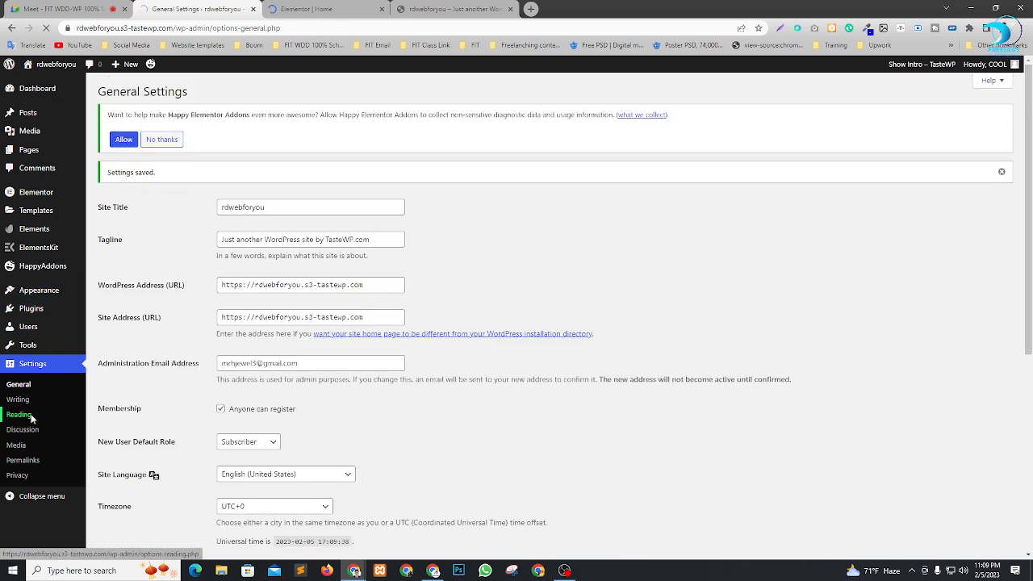
# In the Reading Settings, make the homepage display the static page Home and save the changes.
pyautogui.click(32, 420)
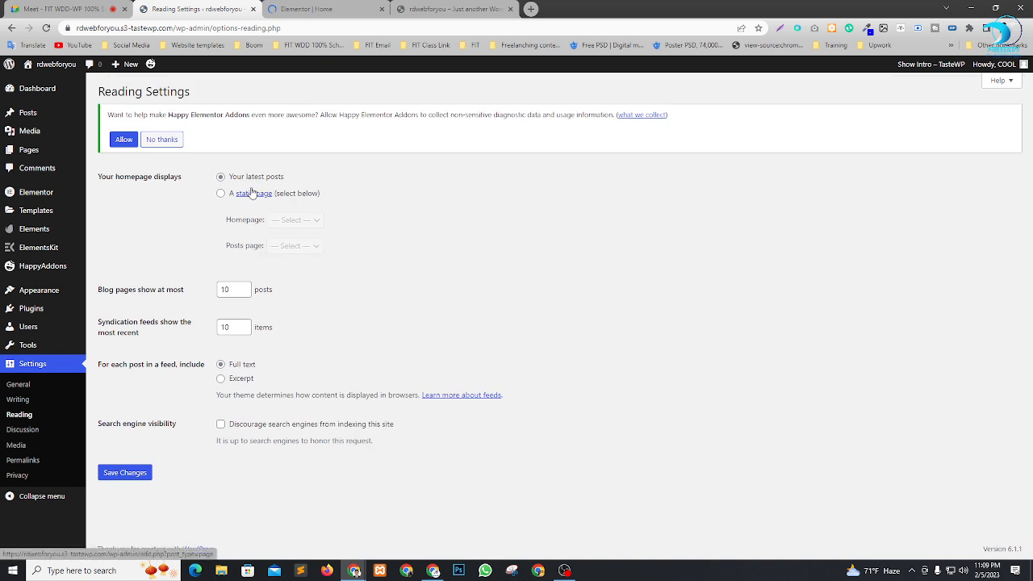
pyautogui.click(260, 196)
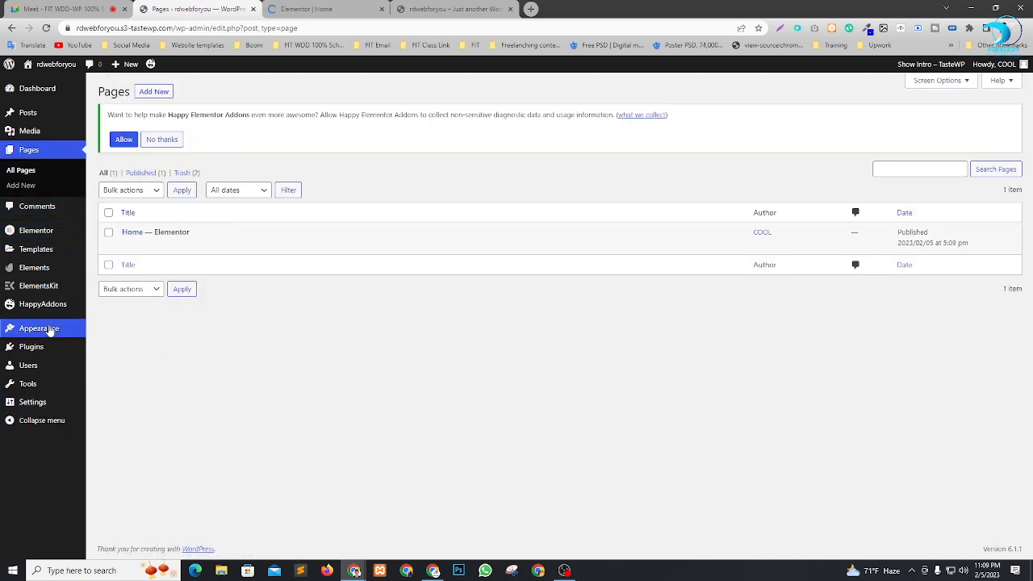
pyautogui.moveTo(46, 409)
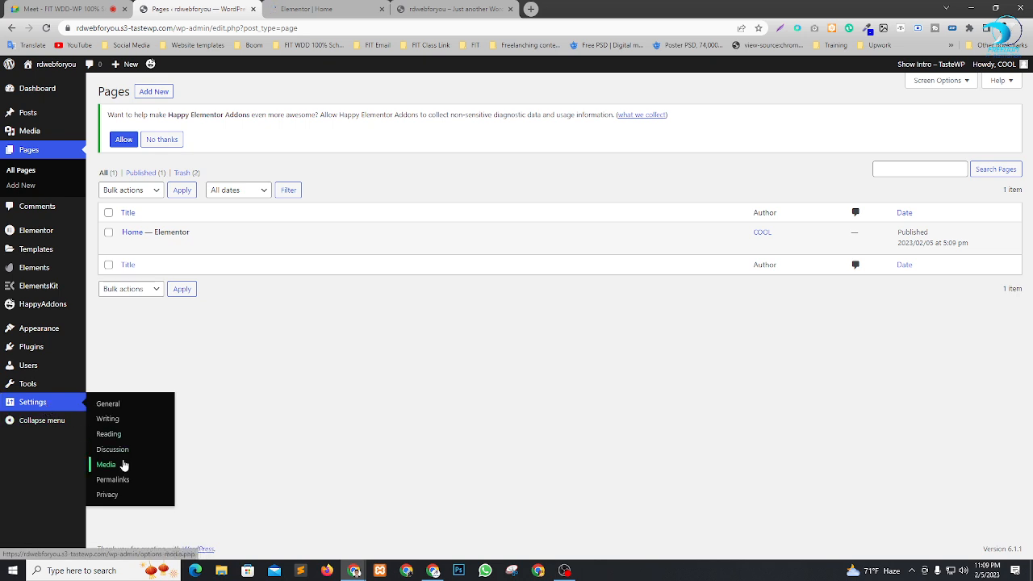
pyautogui.click(108, 435)
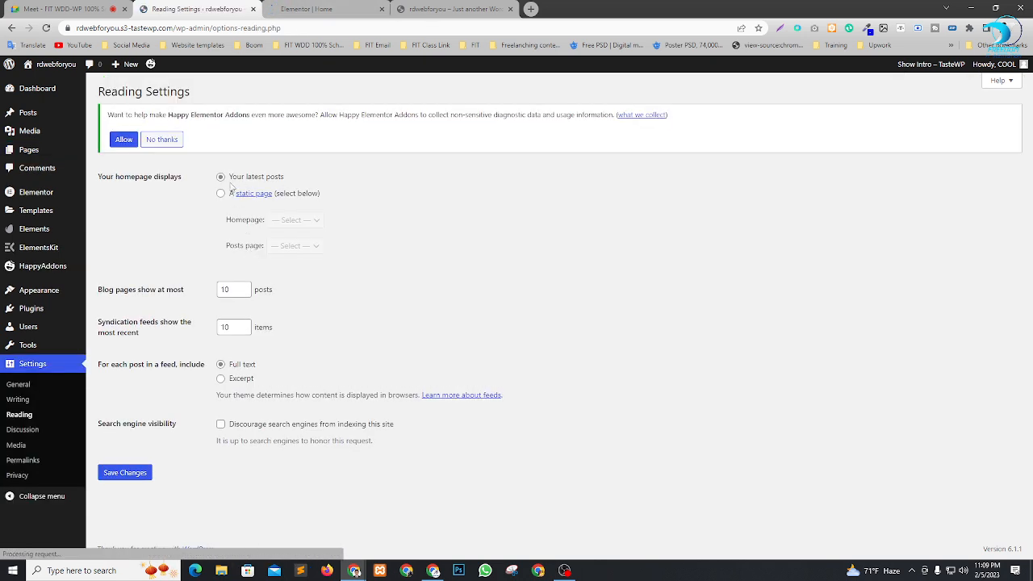
pyautogui.click(223, 194)
pyautogui.click(285, 220)
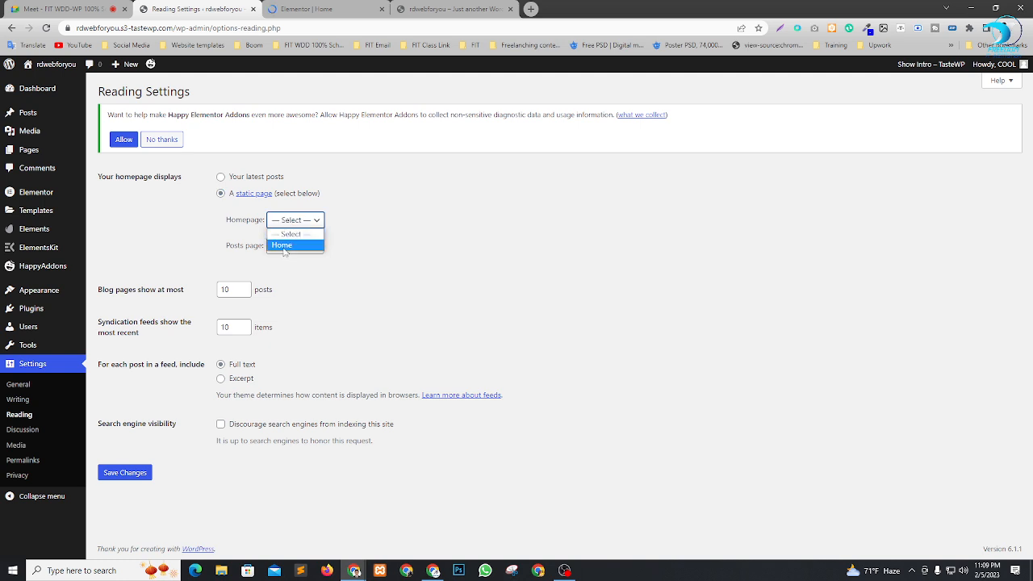
pyautogui.click(283, 245)
pyautogui.click(129, 474)
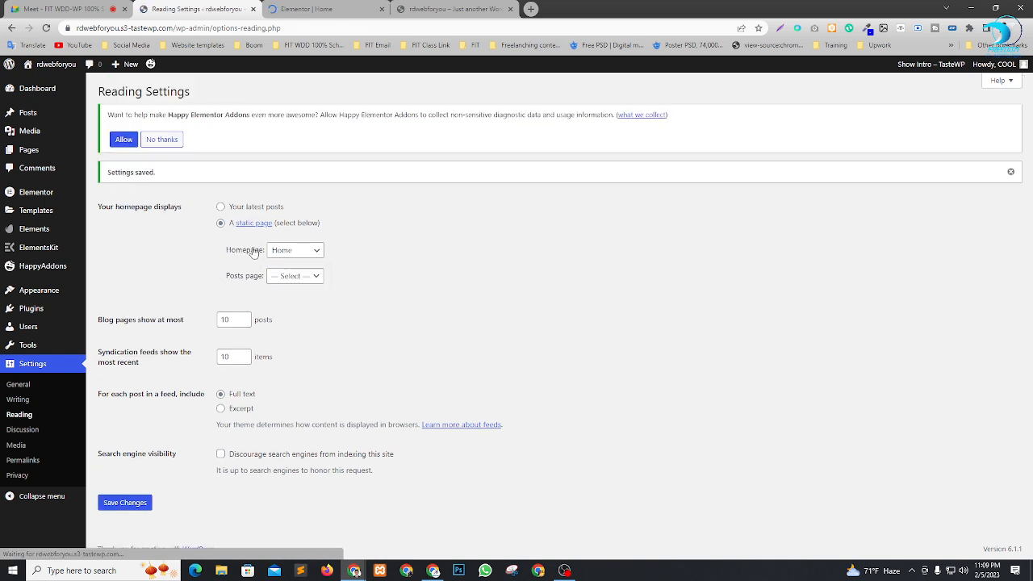
# Check the homepage and its page heading in the live site's browser tab.
pyautogui.click(428, 8)
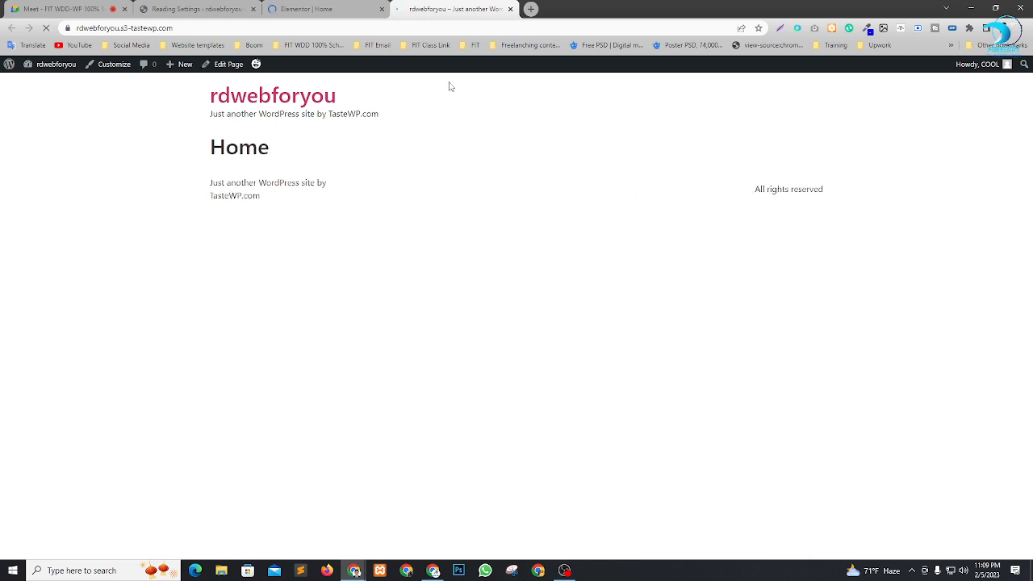
pyautogui.doubleClick(239, 147)
# In the Elementor editor, close the Navigator and set the Home page's layout to Elementor Full Width.
pyautogui.click(307, 9)
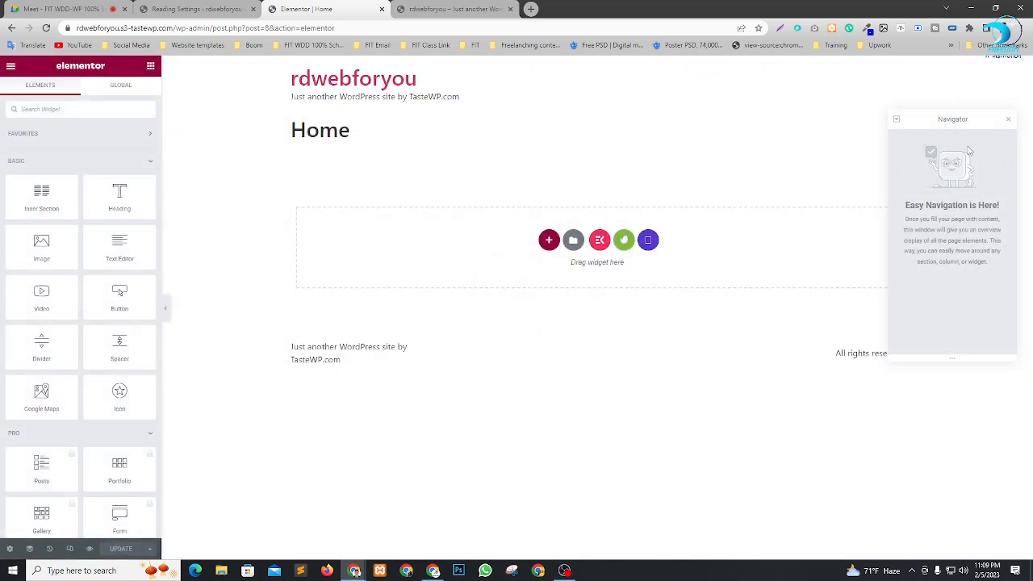
pyautogui.click(1007, 123)
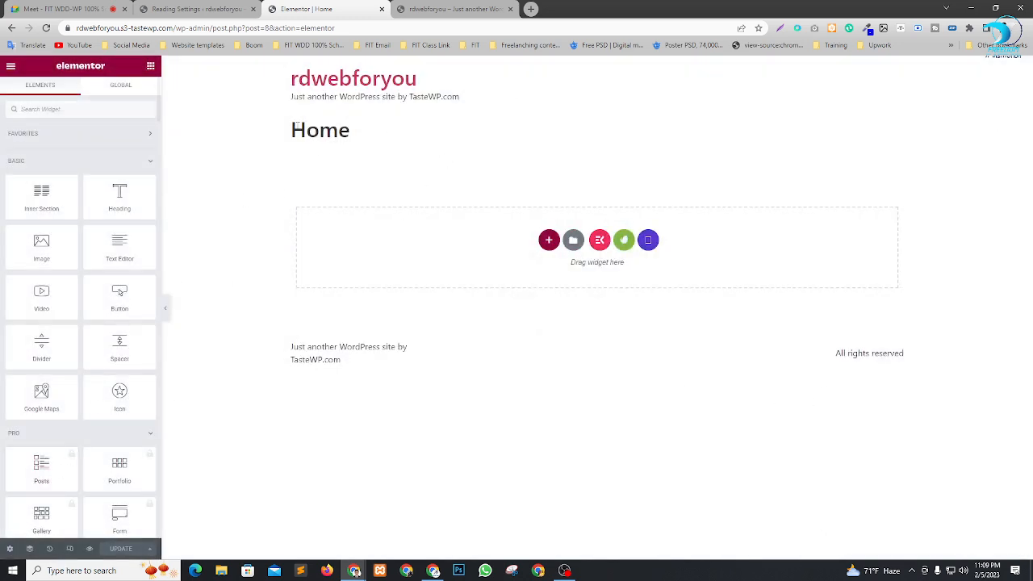
pyautogui.click(10, 550)
pyautogui.click(119, 327)
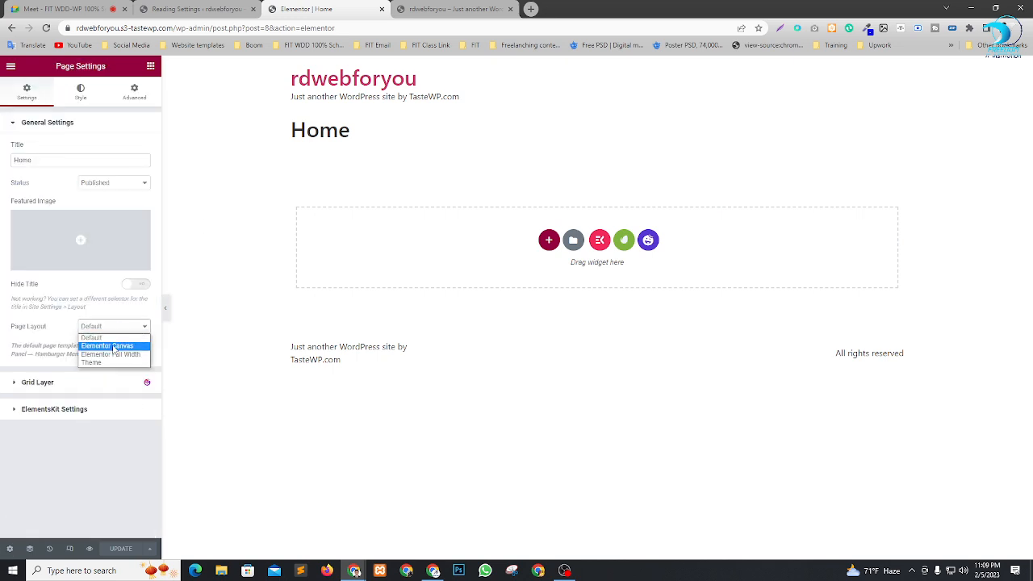
pyautogui.click(119, 355)
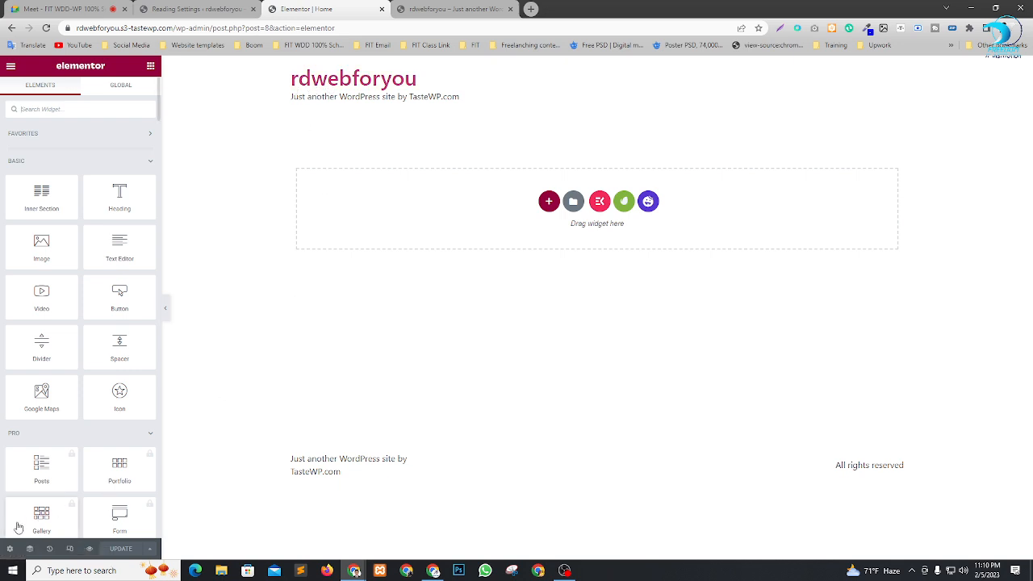
# Change the Home page's layout to Elementor Canvas in its page settings.
pyautogui.click(10, 549)
pyautogui.click(113, 326)
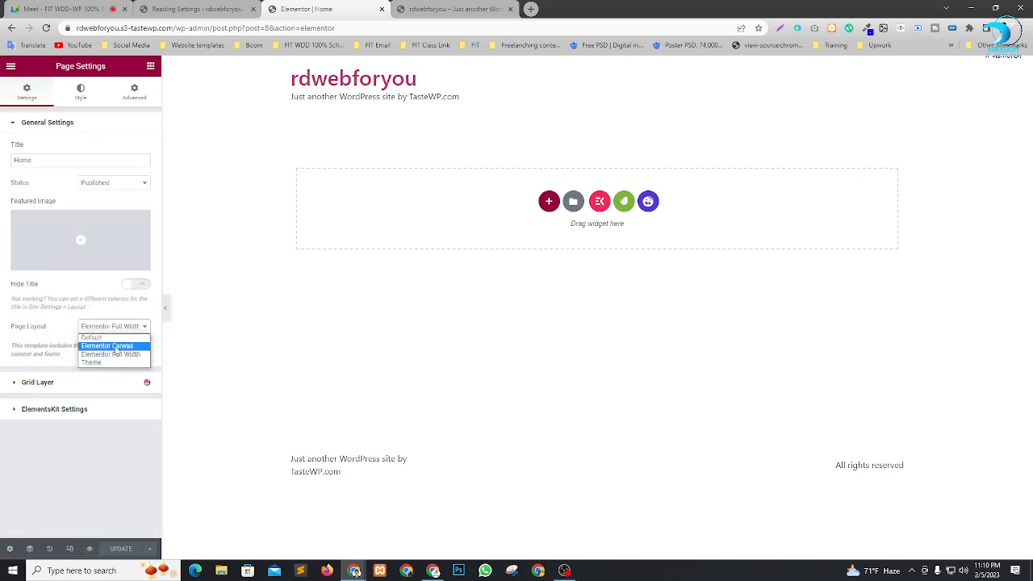
pyautogui.click(105, 348)
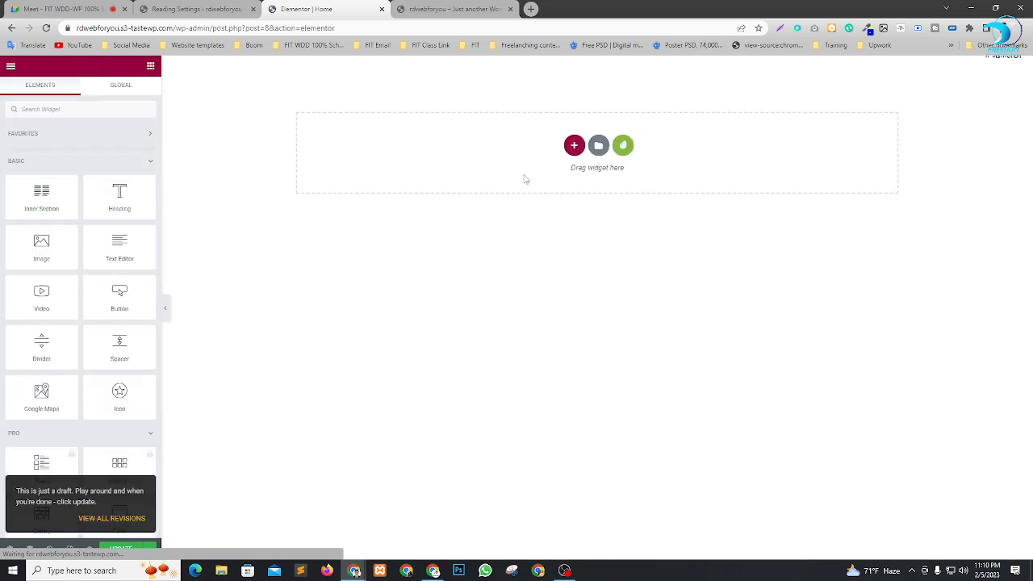
# Save the Home page, reload the live site to check the new layout, and return to the Elementor editor.
pyautogui.click(452, 10)
pyautogui.press('F5')
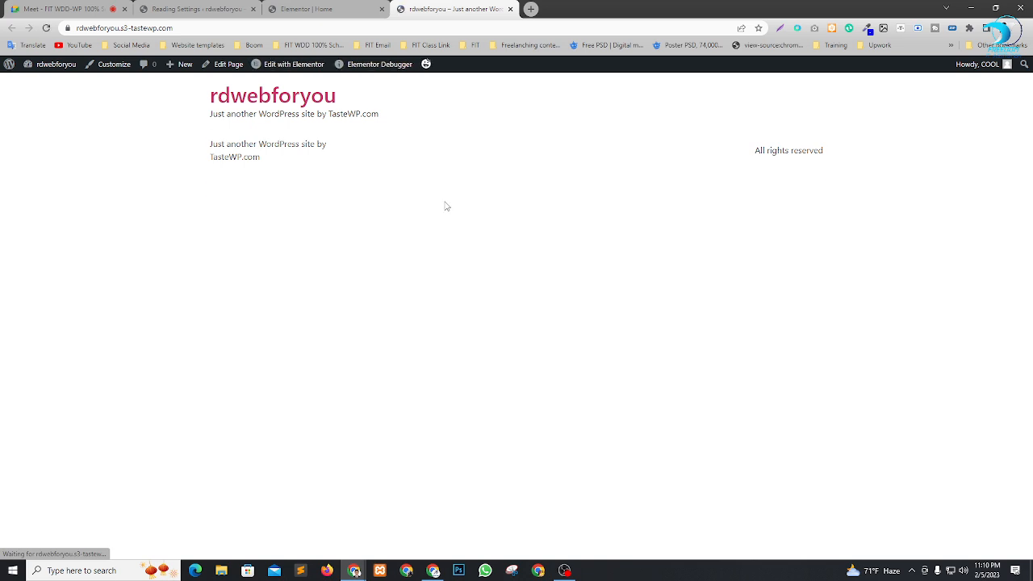
pyautogui.press('F5')
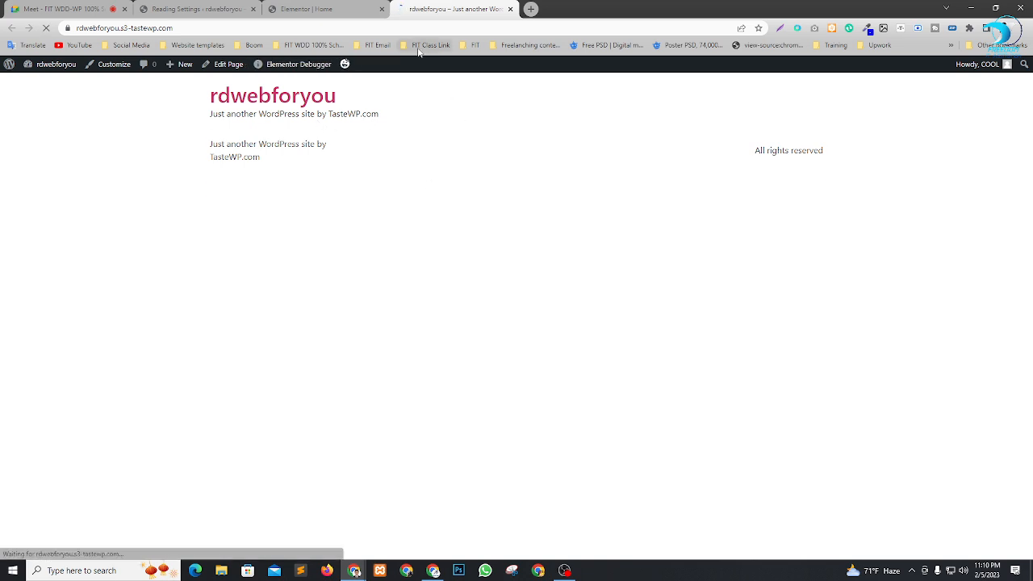
pyautogui.click(322, 9)
pyautogui.hotkey('ctrl', 's')
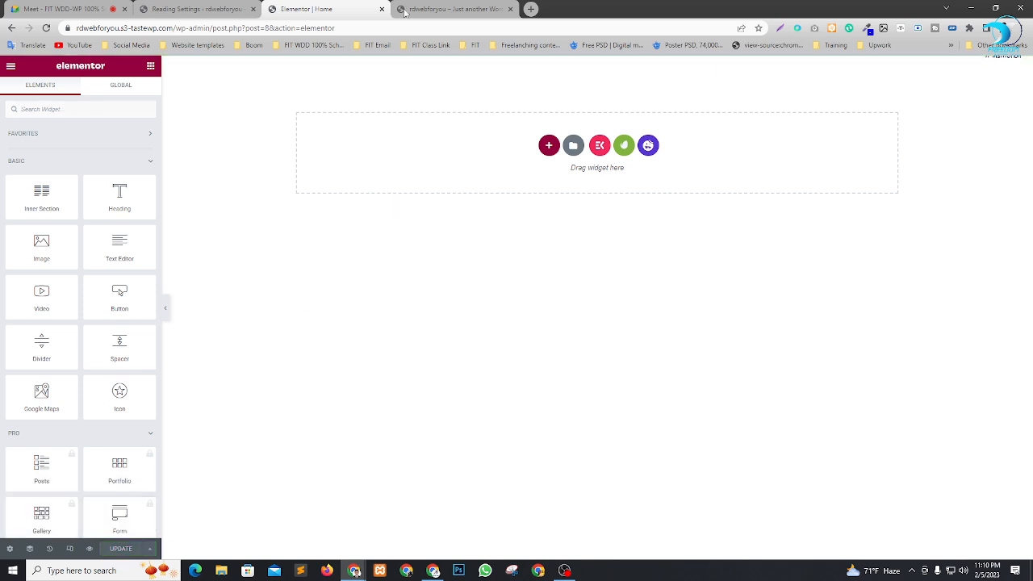
pyautogui.click(431, 8)
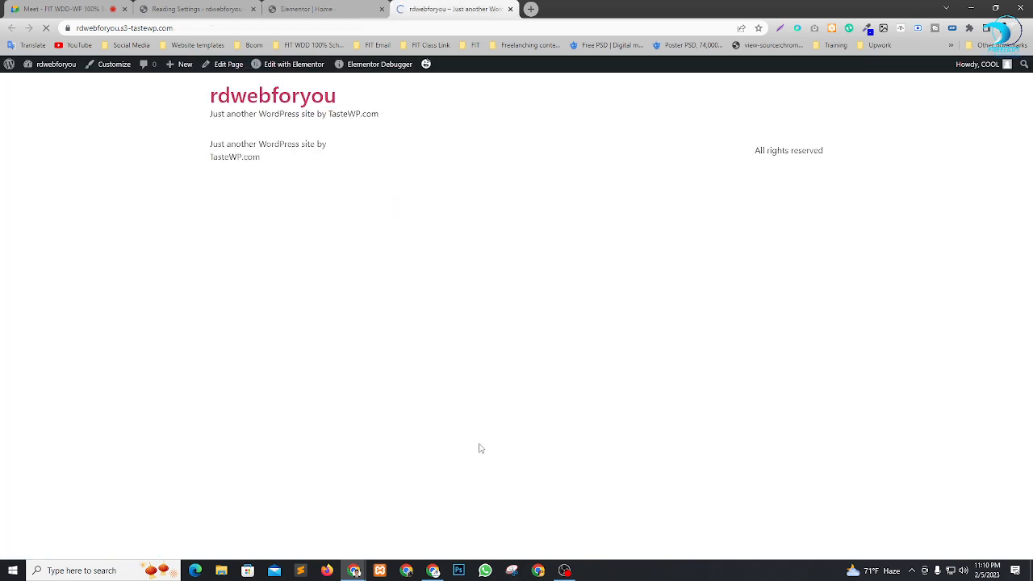
pyautogui.click(314, 9)
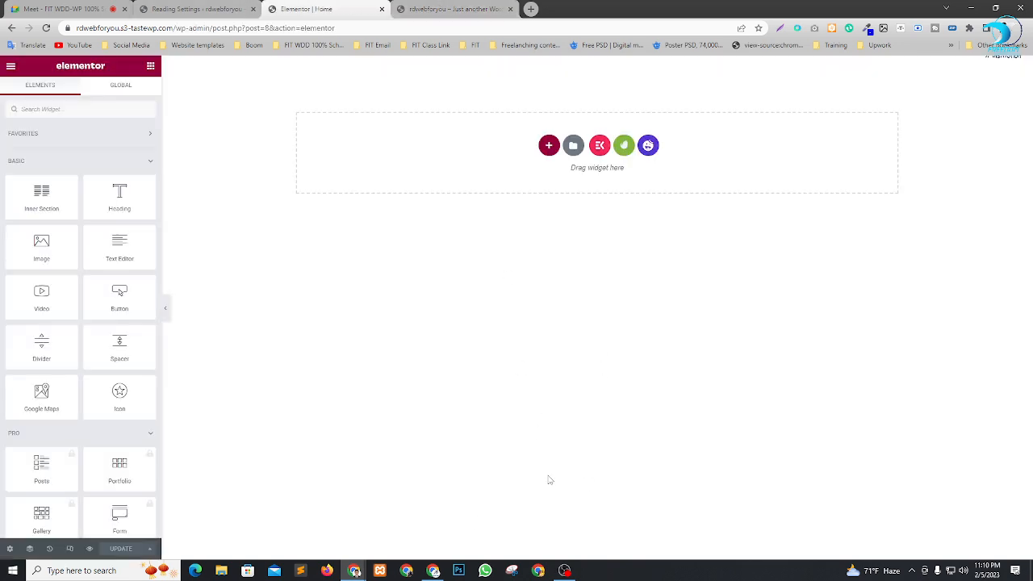
# In the AQRE FX website's browser window, copy the header navigation labels from HOME through LOGIN.
pyautogui.click(432, 575)
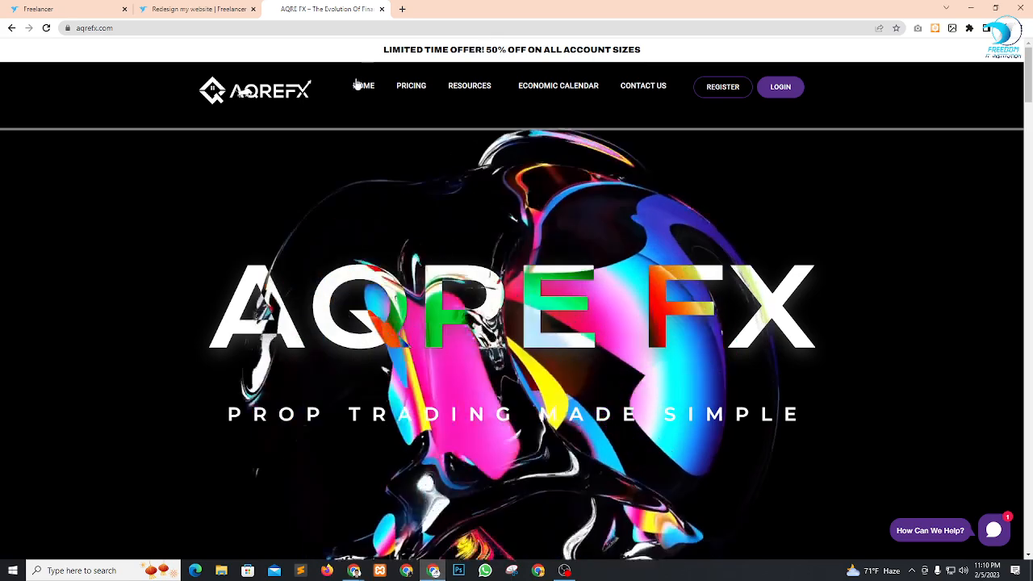
pyautogui.moveTo(644, 87); pyautogui.dragTo(826, 86)
pyautogui.hotkey('ctrl', 'c')
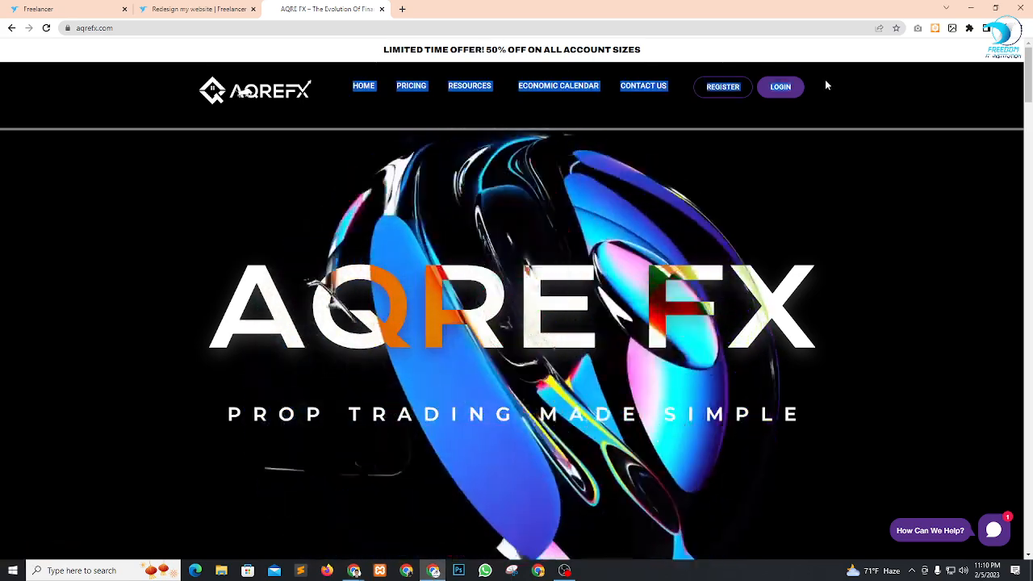
# Create a new text document on the desktop, open it in Notepad and paste the copied navigation labels.
pyautogui.hotkey('alt', 'Tab')
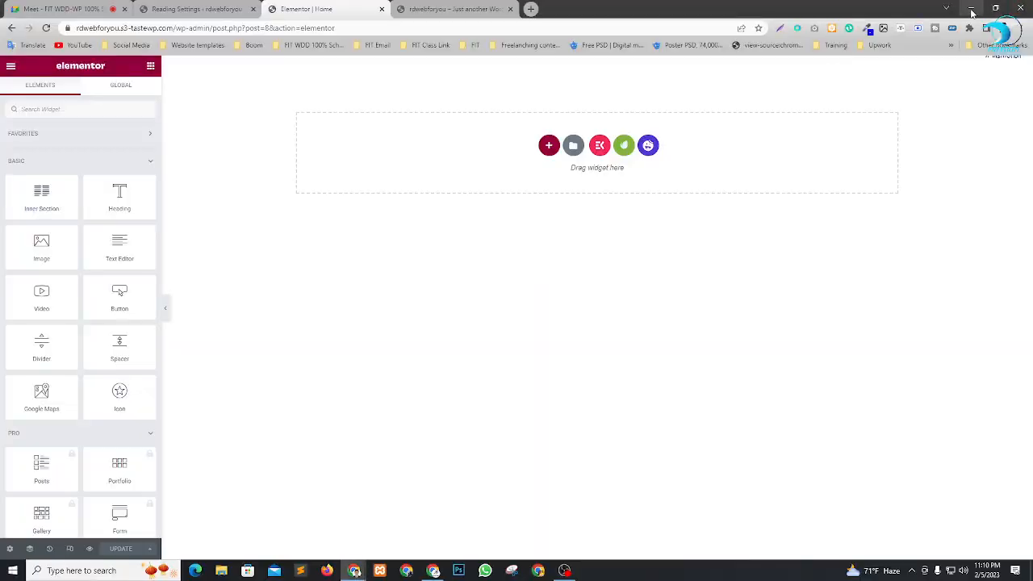
pyautogui.click(972, 11)
pyautogui.click(972, 11)
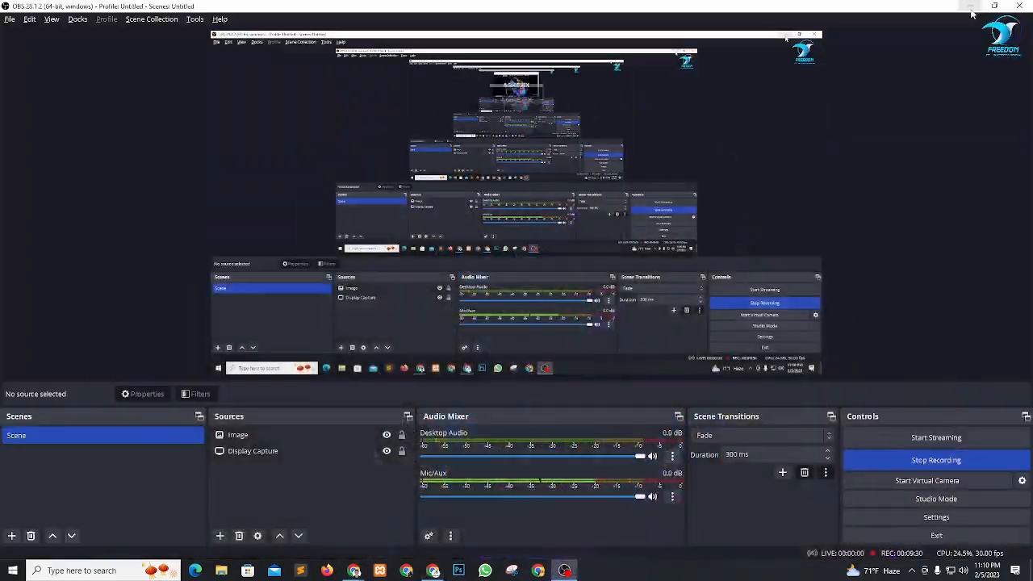
pyautogui.click(973, 12)
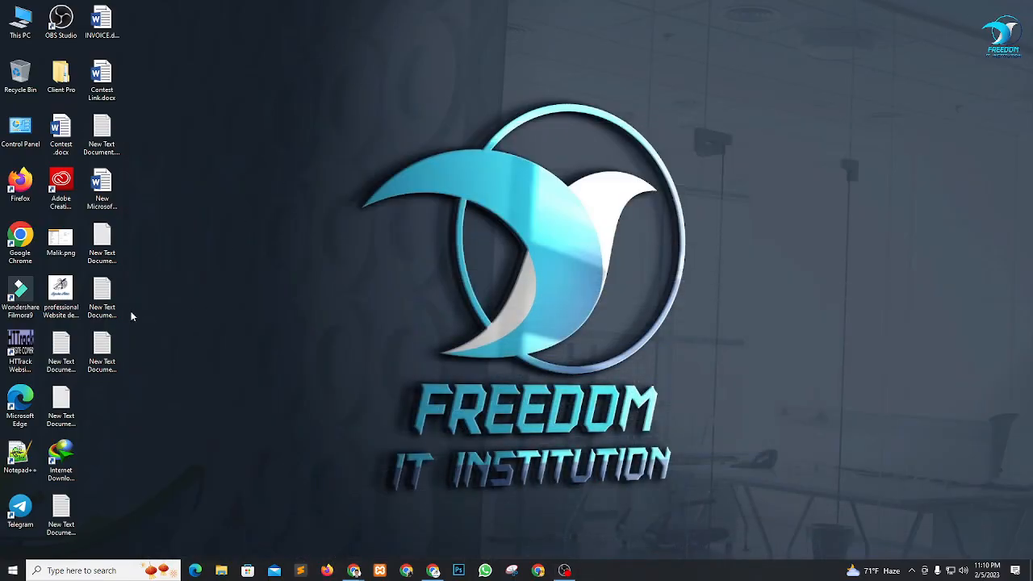
pyautogui.rightClick(310, 194)
pyautogui.moveTo(355, 287)
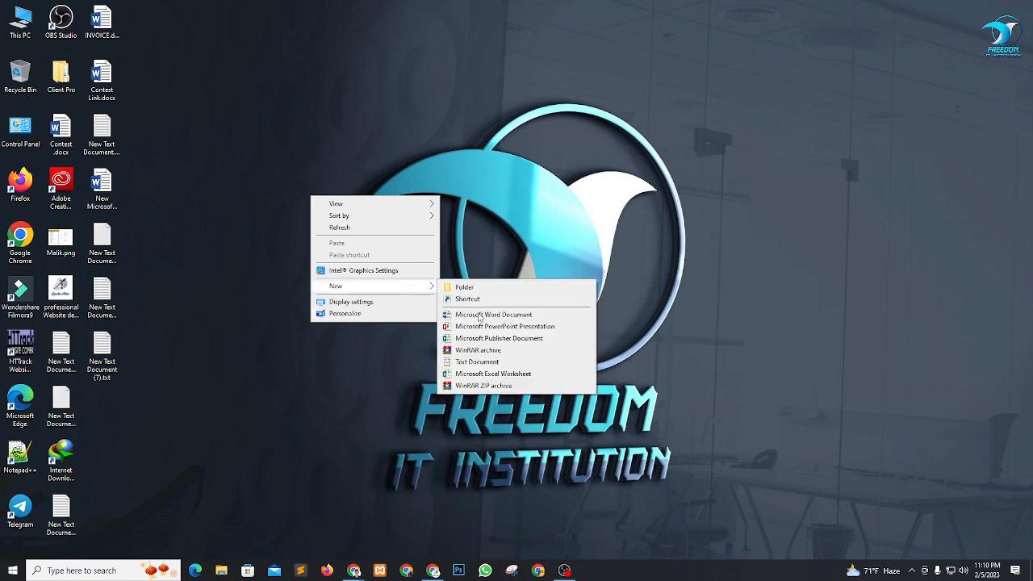
pyautogui.click(477, 362)
pyautogui.press('Return')
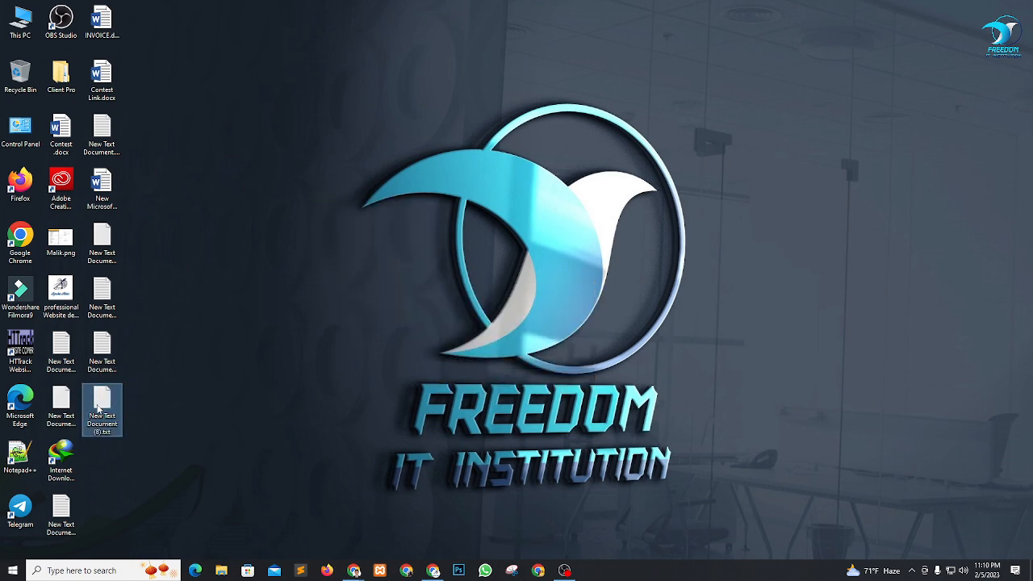
pyautogui.doubleClick(99, 407)
pyautogui.hotkey('ctrl', 'v')
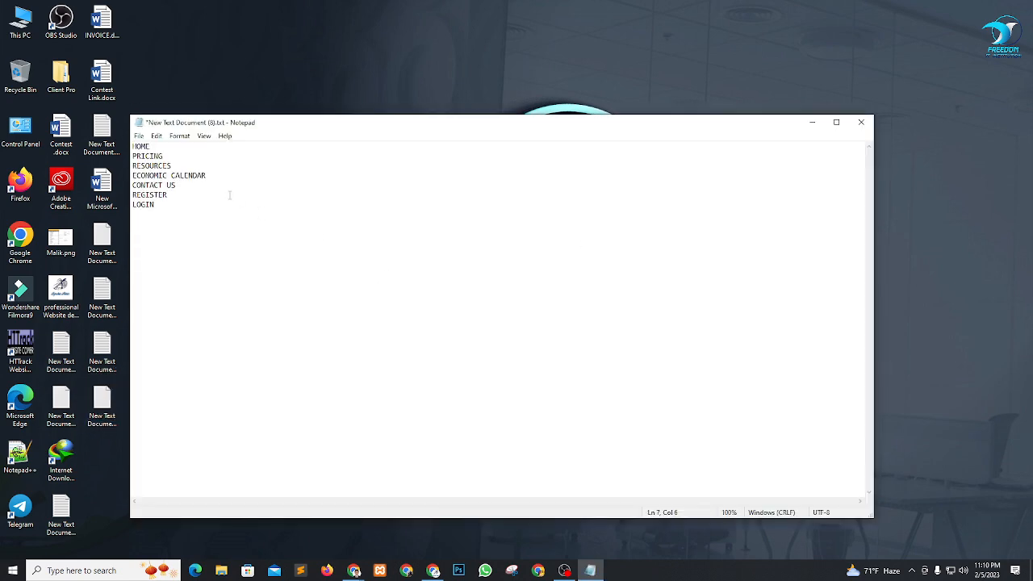
# Copy the PRICING label from the Notepad list and switch back to the browser window with the Elementor editor.
pyautogui.moveTo(170, 156); pyautogui.dragTo(96, 164)
pyautogui.hotkey('alt', 'Tab')
pyautogui.hotkey('alt', 'Tab')
pyautogui.hotkey('alt', 'Tab')
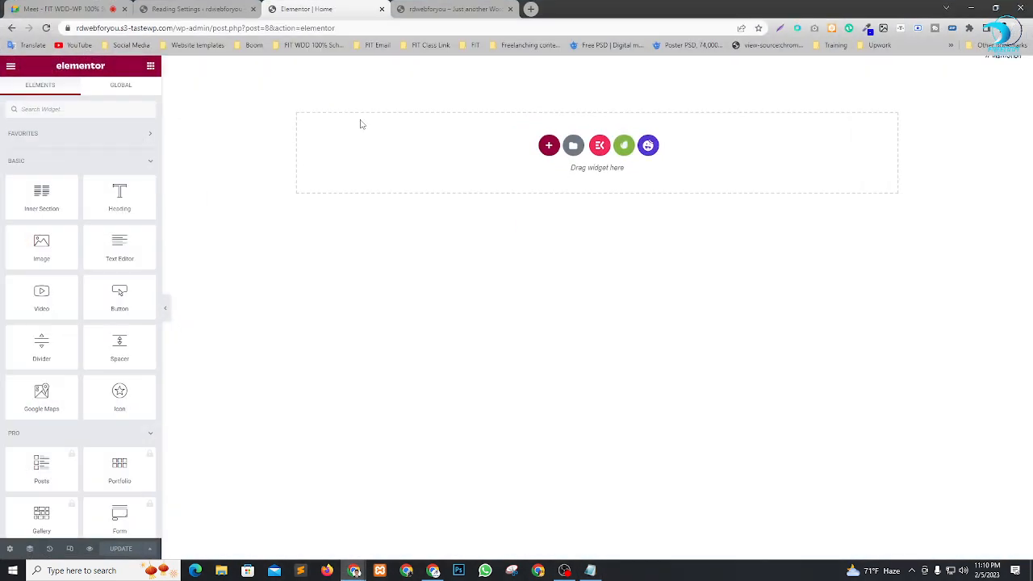
# In the WordPress dashboard's Menus page, create a menu named Main Menu with Header as its display location.
pyautogui.click(188, 7)
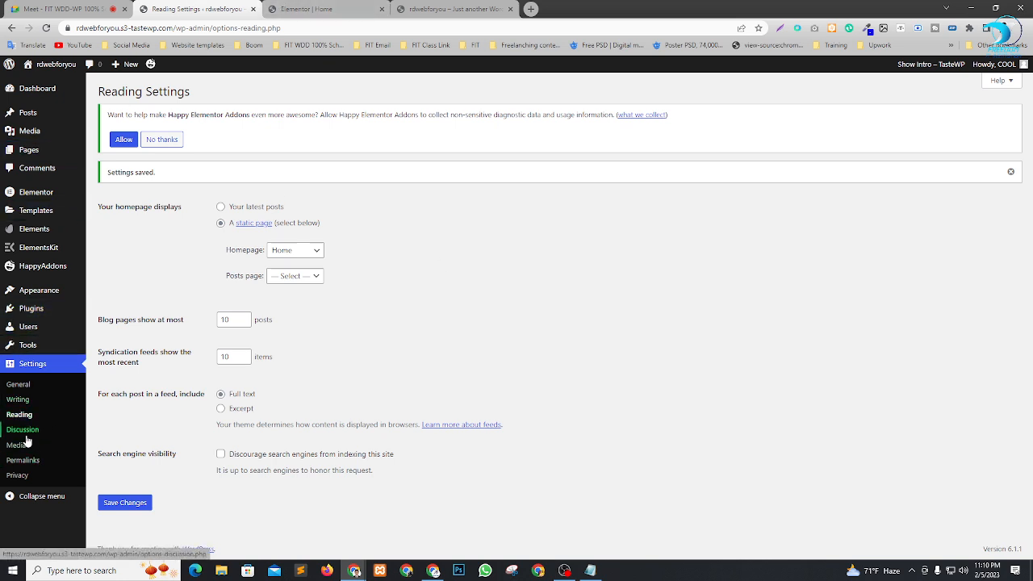
pyautogui.moveTo(26, 297)
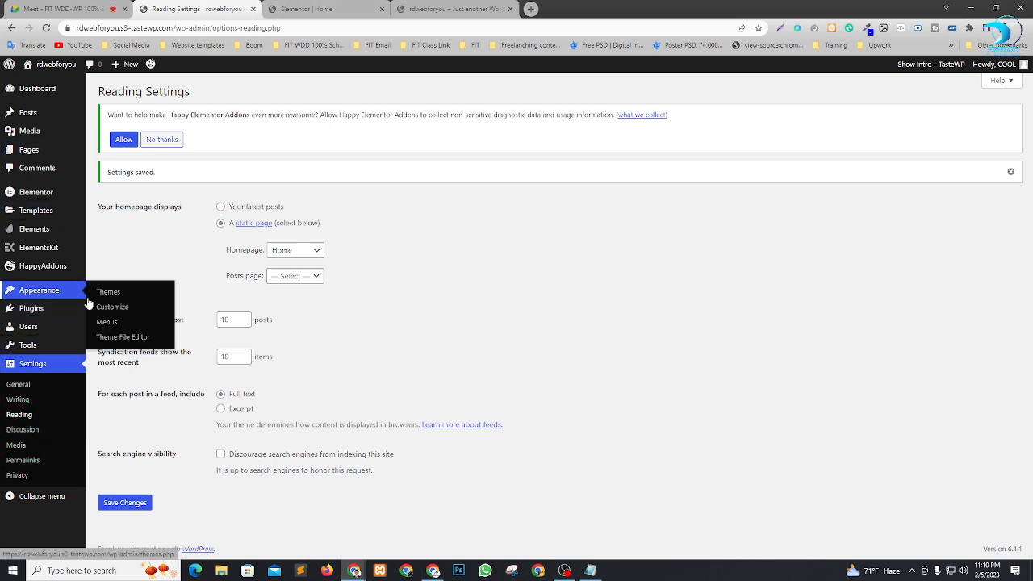
pyautogui.click(107, 323)
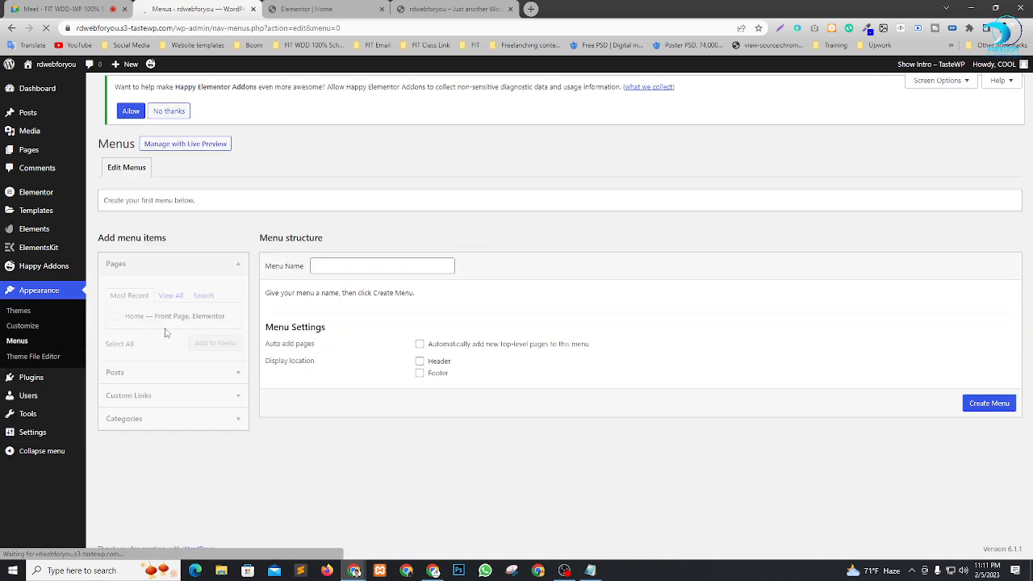
pyautogui.click(314, 262)
pyautogui.click(385, 315)
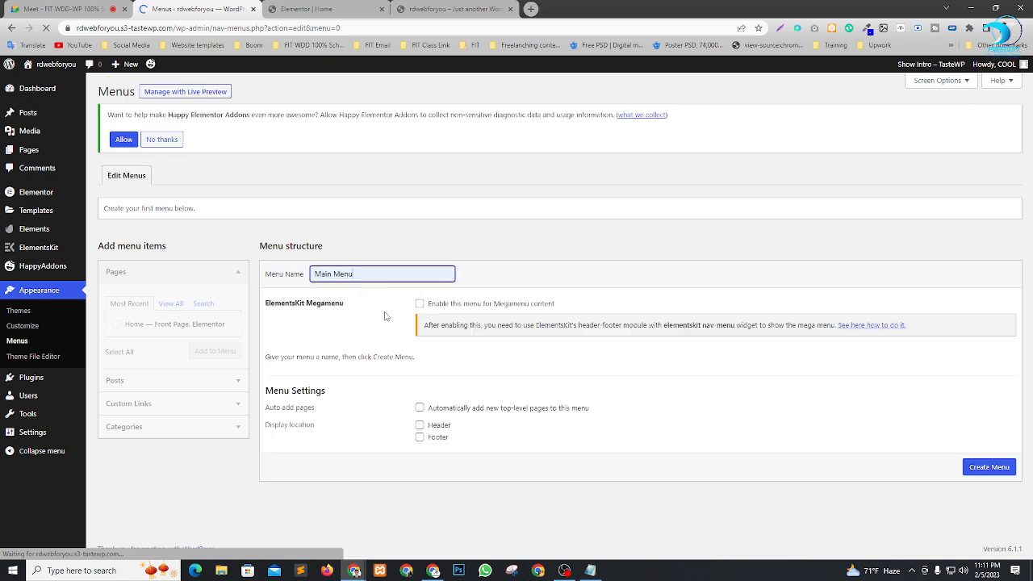
pyautogui.click(420, 425)
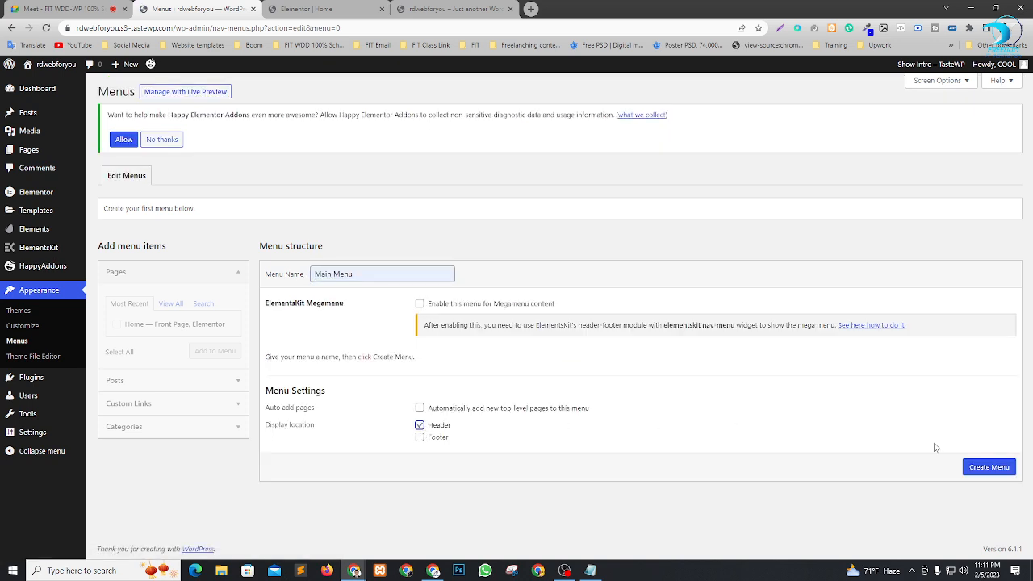
pyautogui.click(989, 468)
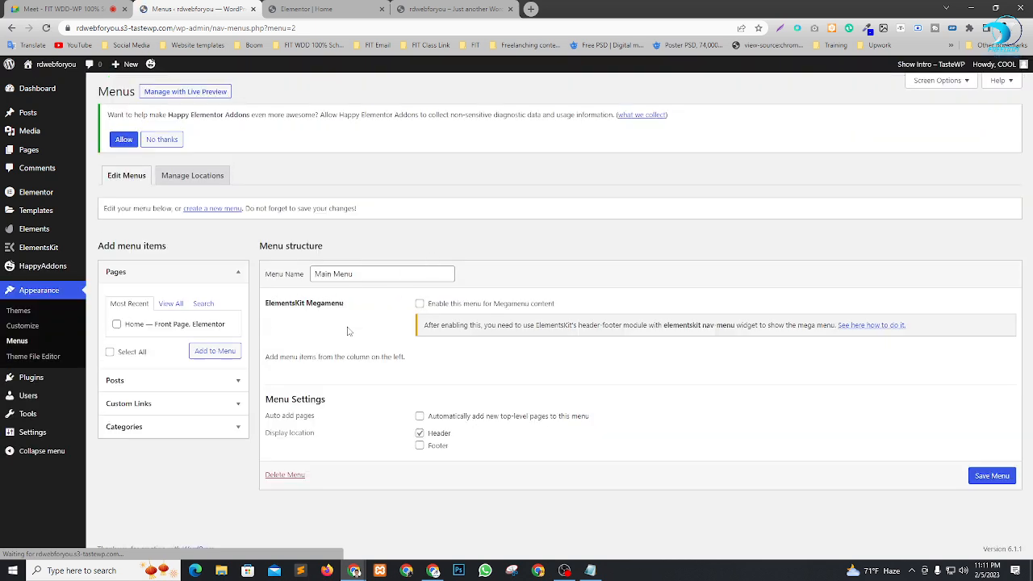
# Add the Home page and a custom link named PRICING with the URL # to Main Menu.
pyautogui.click(116, 325)
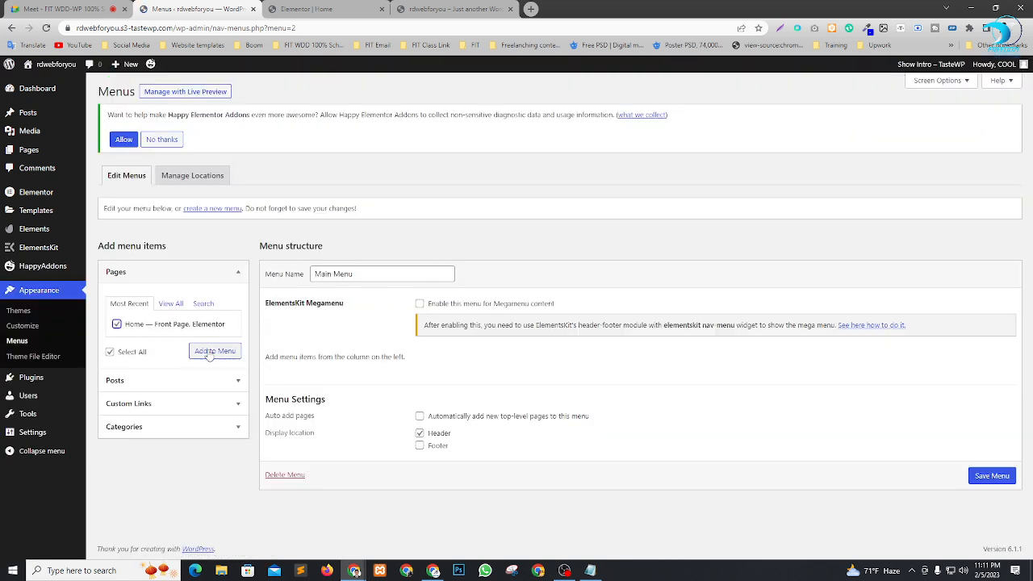
pyautogui.click(213, 351)
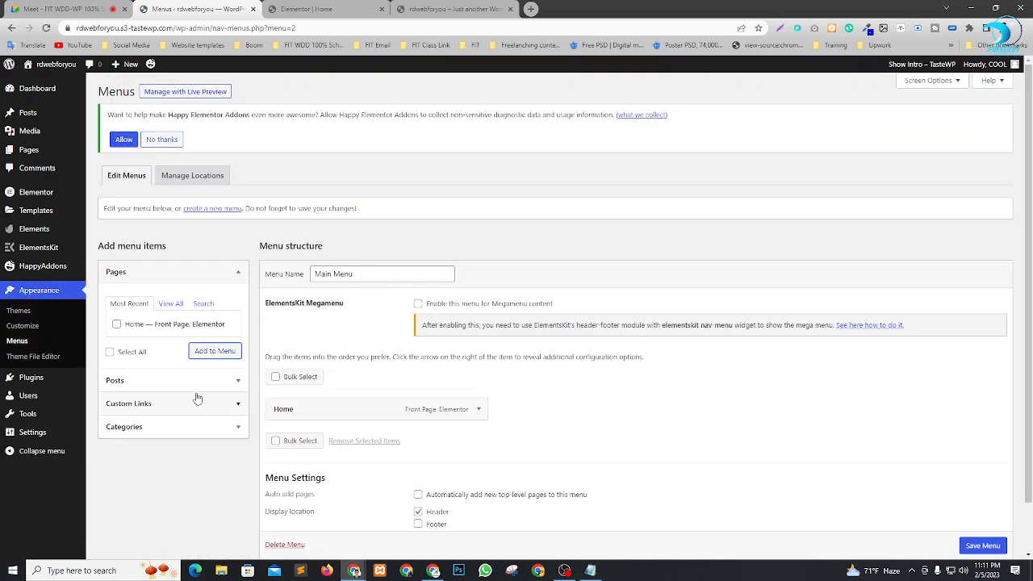
pyautogui.click(201, 408)
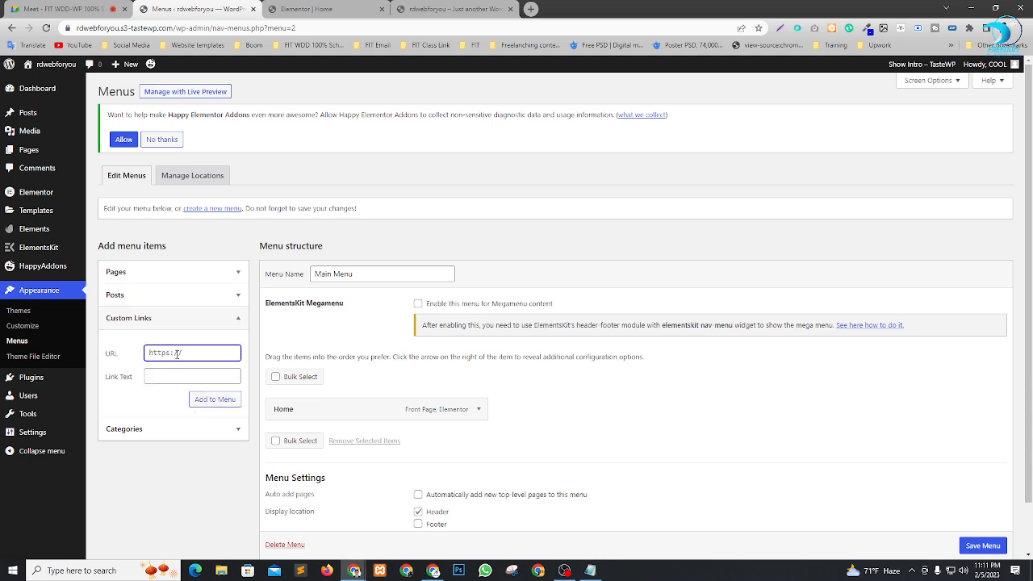
pyautogui.write('#')
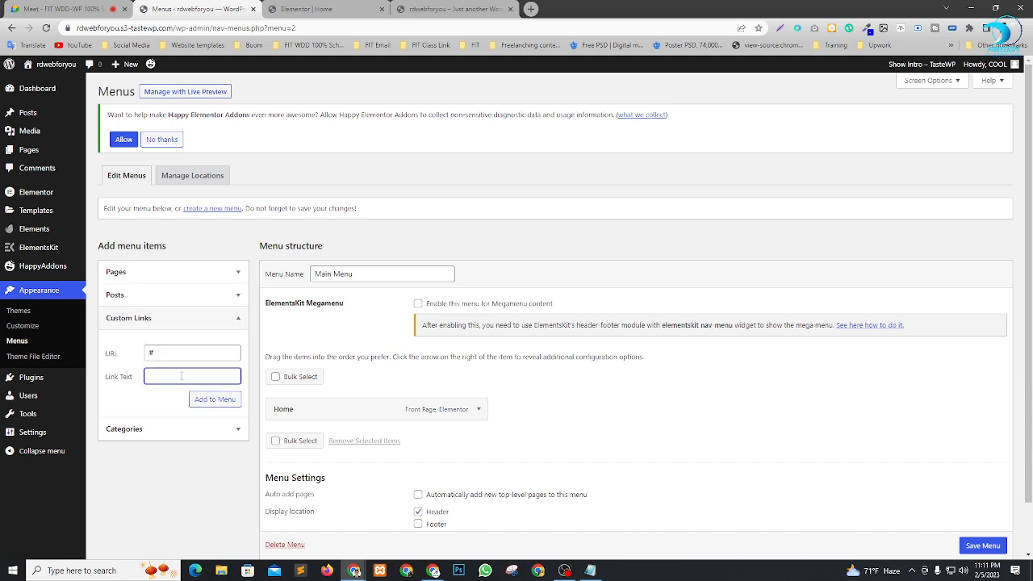
pyautogui.write('PRICING')
pyautogui.click(217, 400)
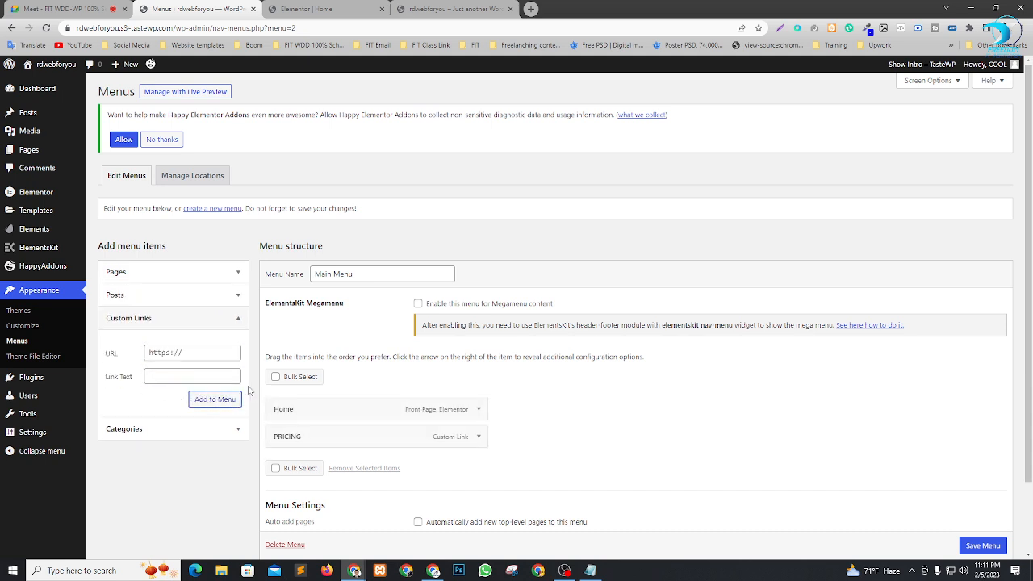
# Copy RESOURCES from the Notepad list and add it to Main Menu as a custom link with the URL #.
pyautogui.hotkey('alt', 'Tab')
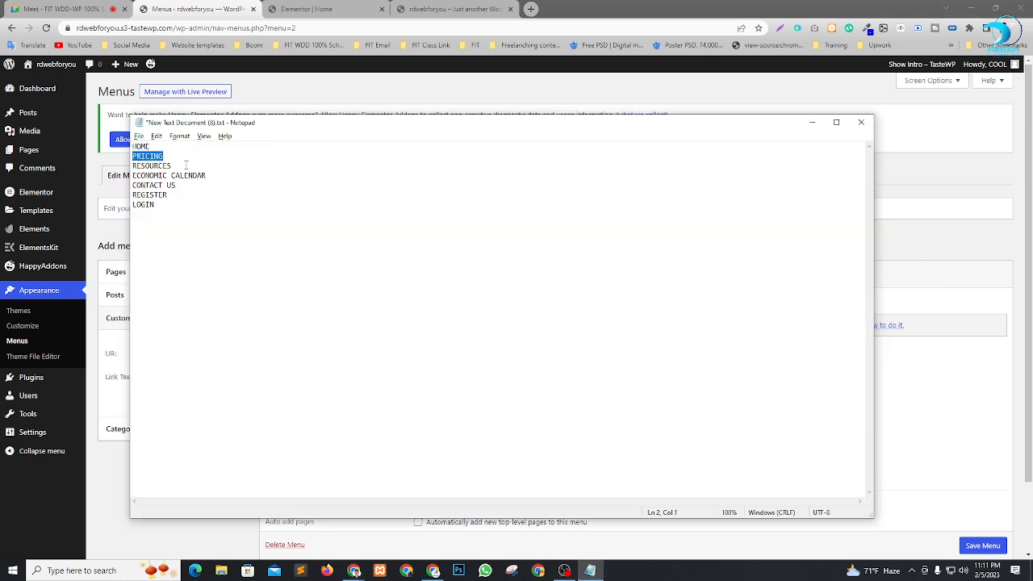
pyautogui.moveTo(185, 165); pyautogui.dragTo(131, 165)
pyautogui.hotkey('ctrl', 'c')
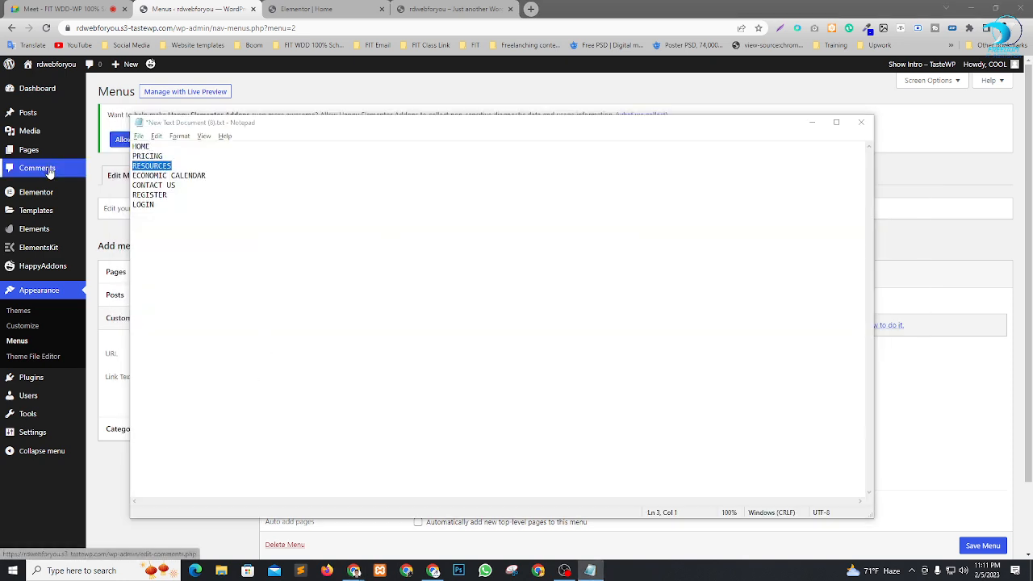
pyautogui.hotkey('alt', 'Tab')
pyautogui.click(163, 352)
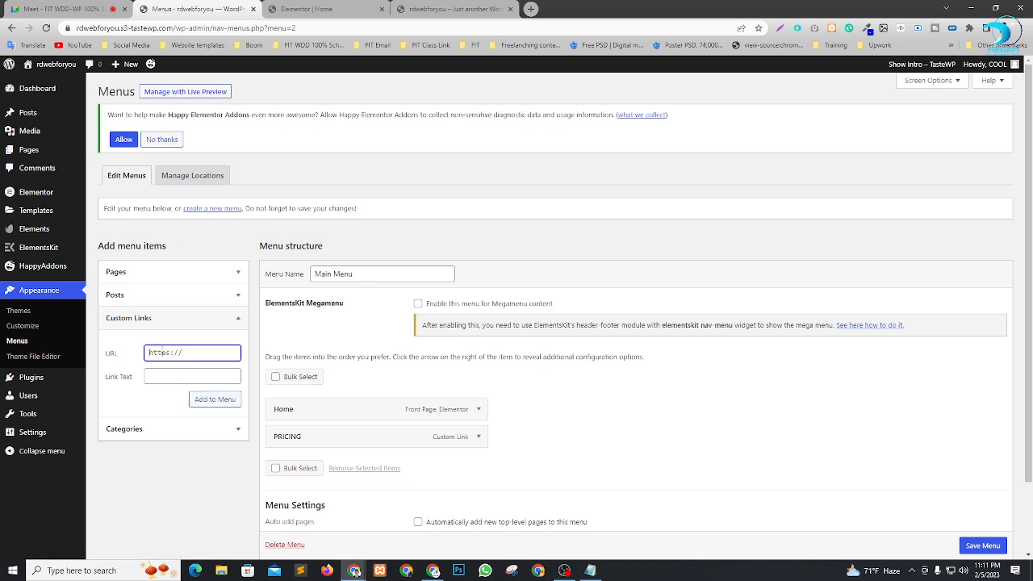
pyautogui.write('#')
pyautogui.click(181, 377)
pyautogui.hotkey('ctrl', 'v')
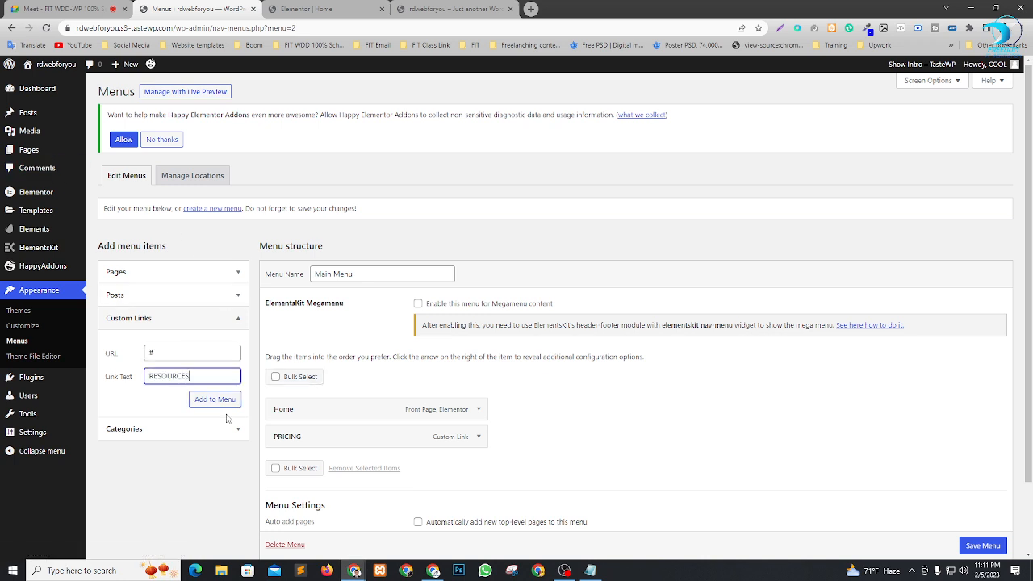
pyautogui.click(216, 399)
# Copy ECONOMIC CALENDAR from the Notepad list and add it to Main Menu as a custom link with the URL #.
pyautogui.hotkey('alt', 'Tab')
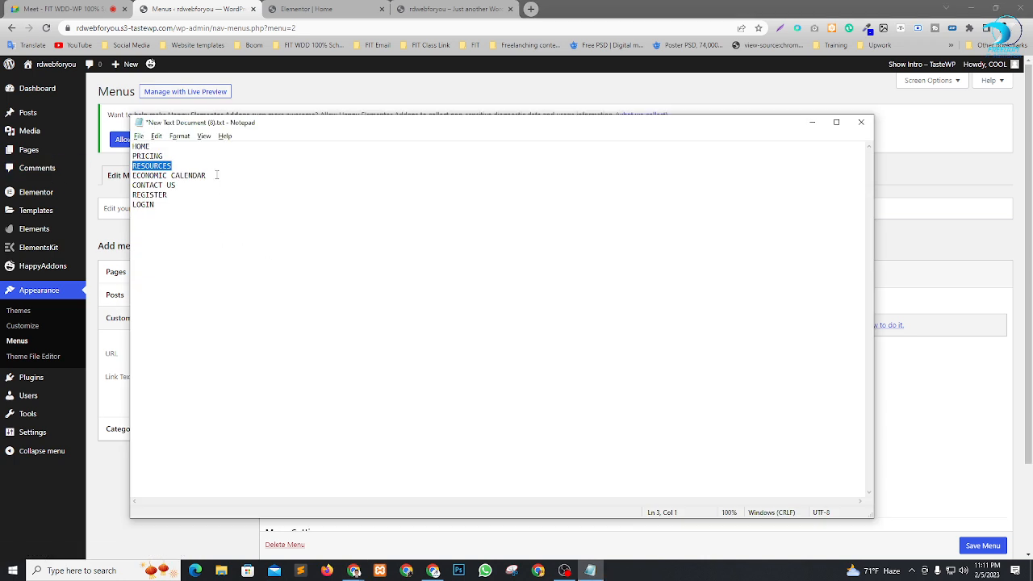
pyautogui.moveTo(217, 174); pyautogui.dragTo(44, 177)
pyautogui.hotkey('ctrl', 'c')
pyautogui.hotkey('alt', 'Tab')
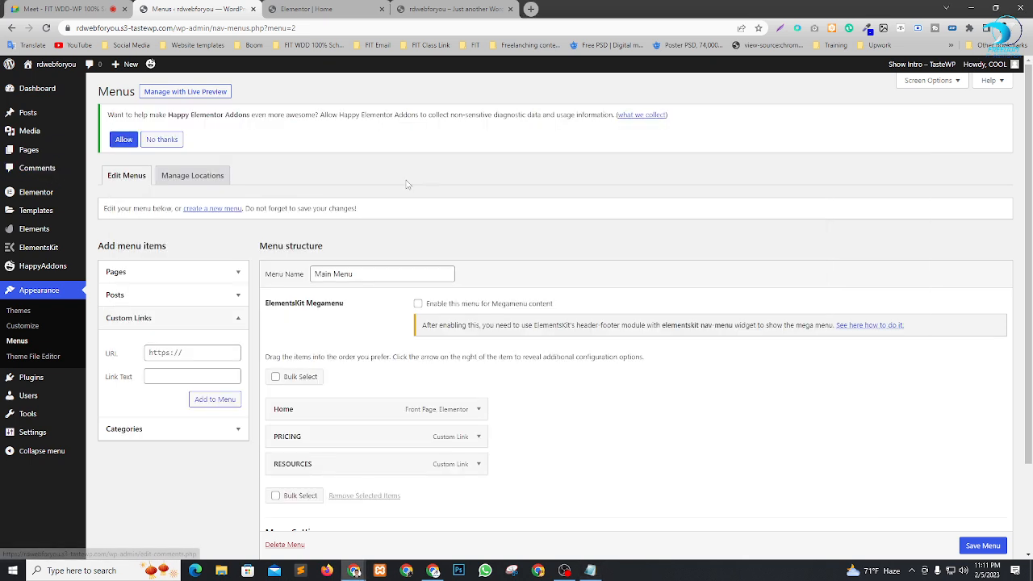
pyautogui.click(189, 353)
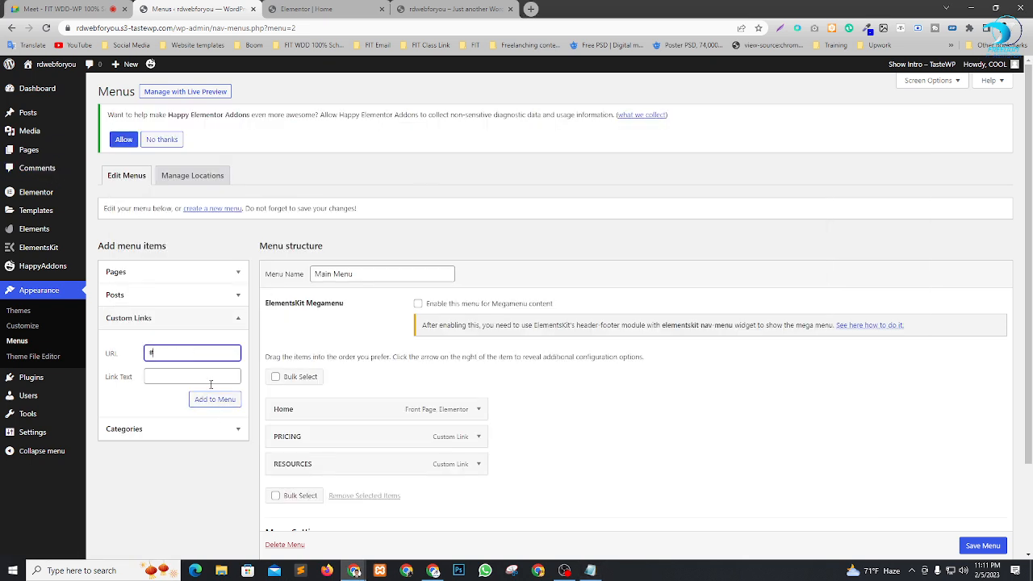
pyautogui.write('#')
pyautogui.click(203, 374)
pyautogui.hotkey('ctrl', 'v')
pyautogui.click(218, 400)
# Copy CONTACT US from the Notepad list and add it to Main Menu as a custom link with the URL #.
pyautogui.hotkey('alt', 'Tab')
pyautogui.moveTo(182, 185); pyautogui.dragTo(121, 186)
pyautogui.hotkey('ctrl', 'c')
pyautogui.hotkey('alt', 'Tab')
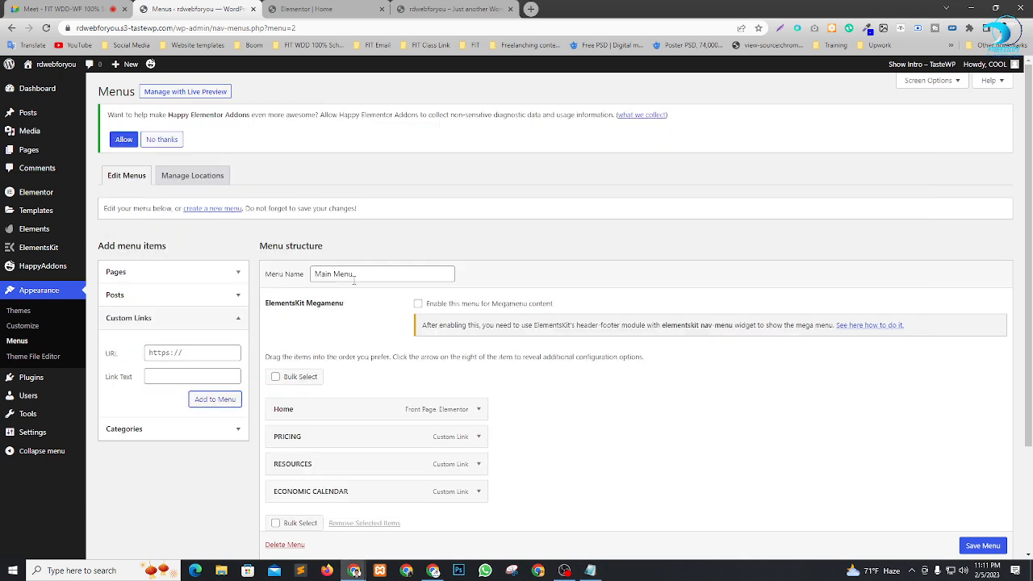
pyautogui.click(215, 349)
pyautogui.write('#')
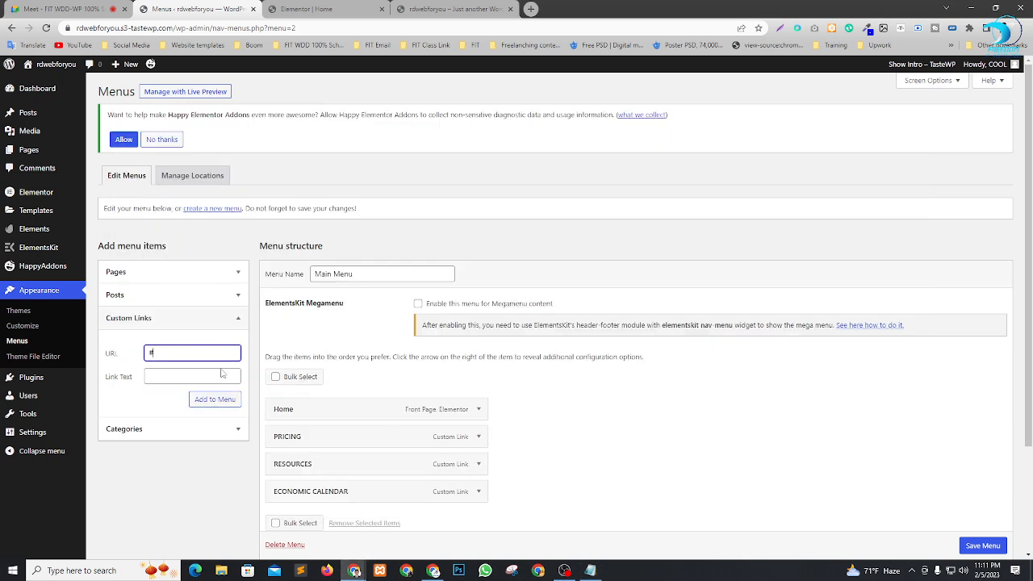
pyautogui.click(222, 374)
pyautogui.hotkey('ctrl', 'v')
pyautogui.click(233, 401)
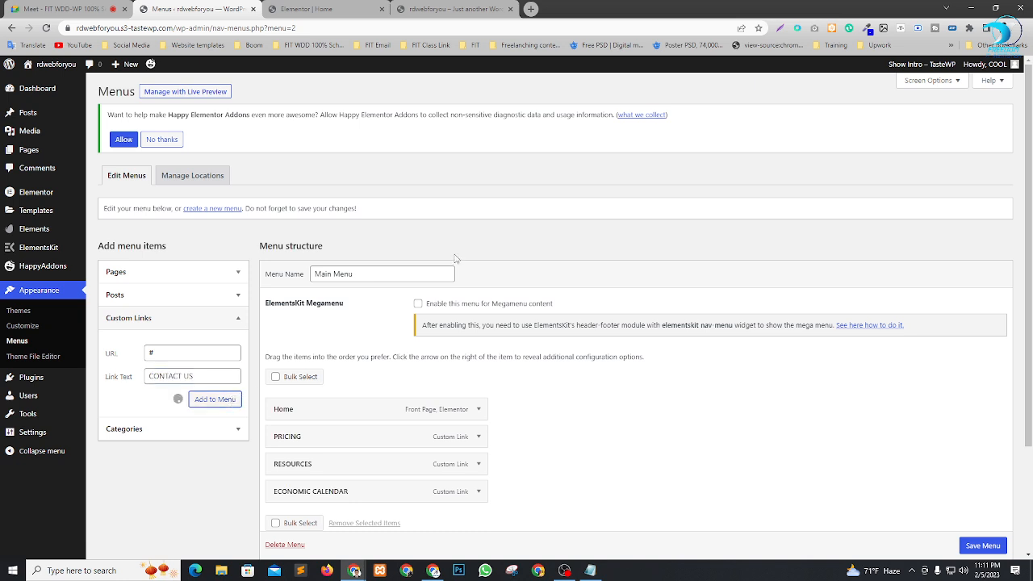
pyautogui.hotkey('alt', 'Tab')
pyautogui.moveTo(185, 198); pyautogui.dragTo(103, 190)
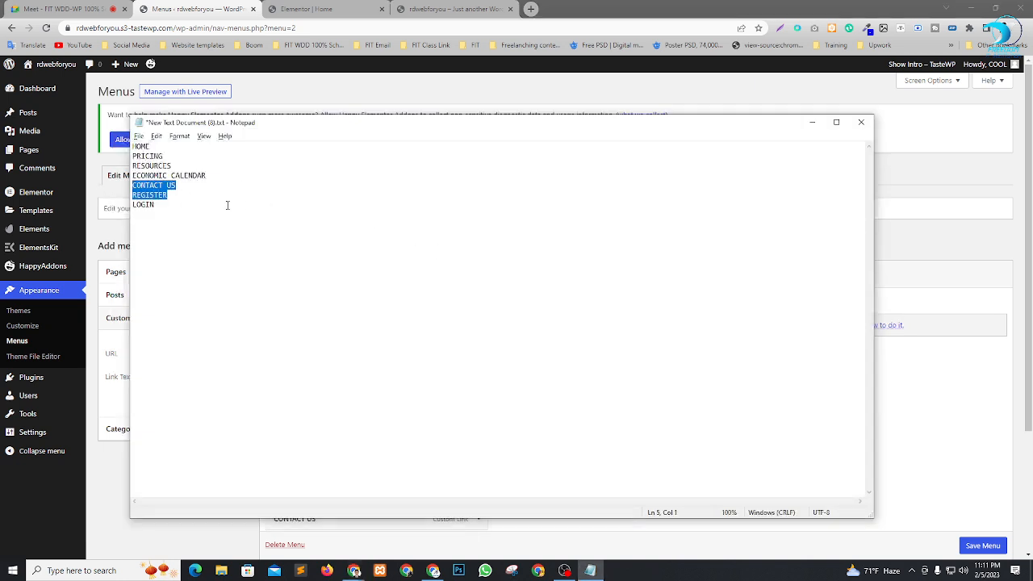
pyautogui.click(197, 195)
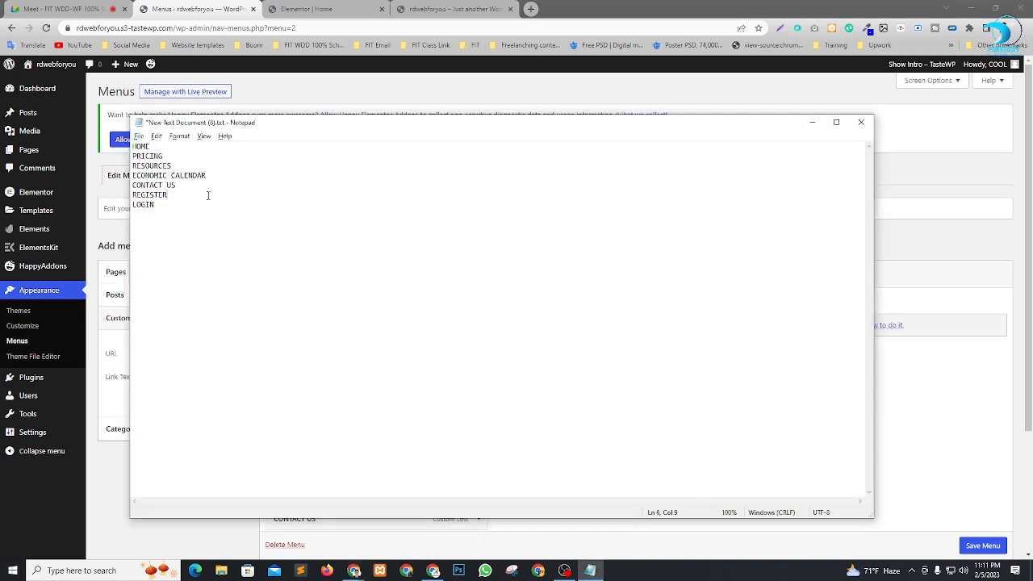
pyautogui.click(812, 122)
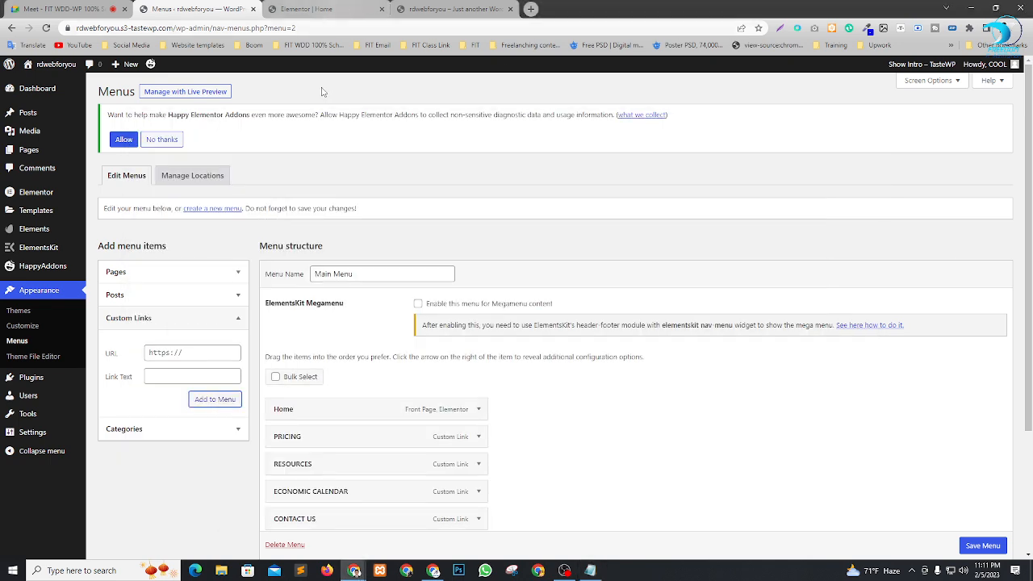
# Save Main Menu with its Home page and custom link items.
pyautogui.scroll(-2, 555, 326)
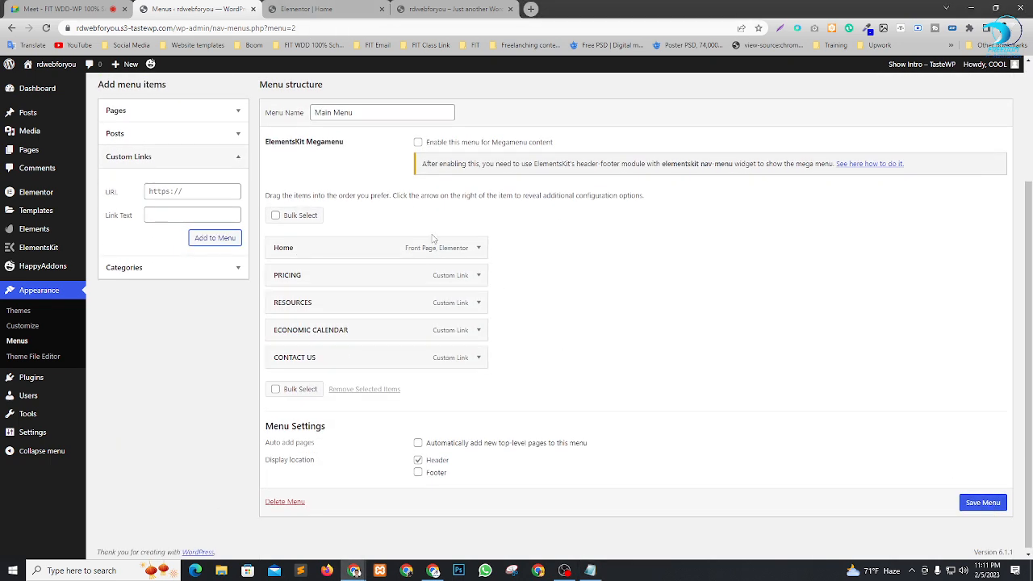
pyautogui.click(305, 5)
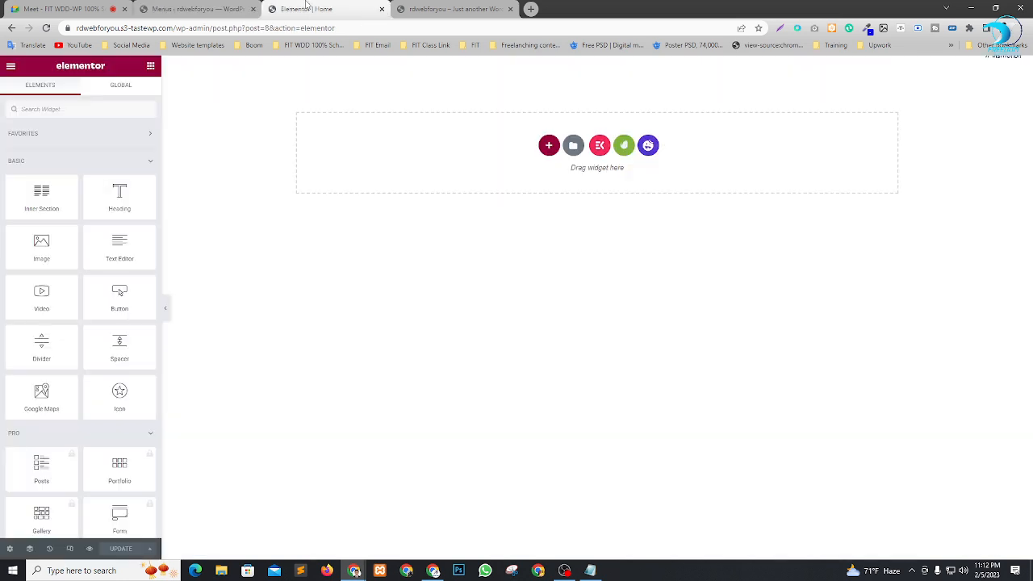
pyautogui.click(184, 8)
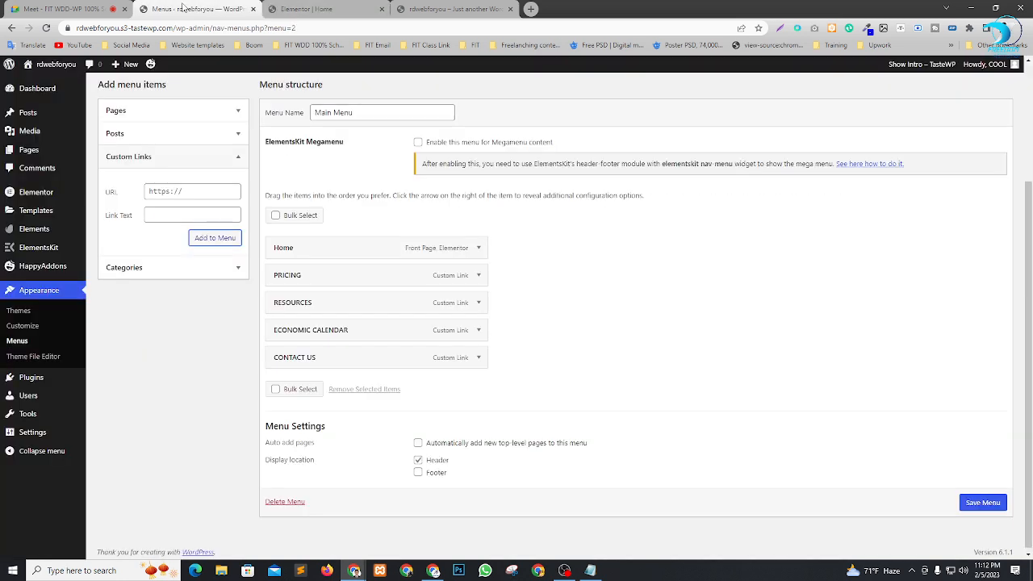
pyautogui.click(974, 505)
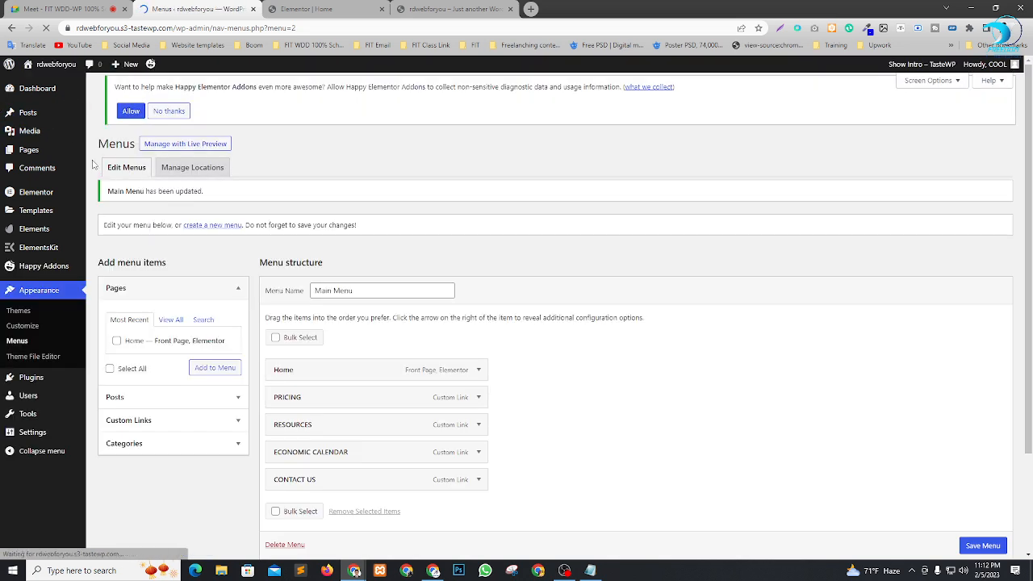
# Open the Home page for editing from the list of all pages.
pyautogui.moveTo(58, 156)
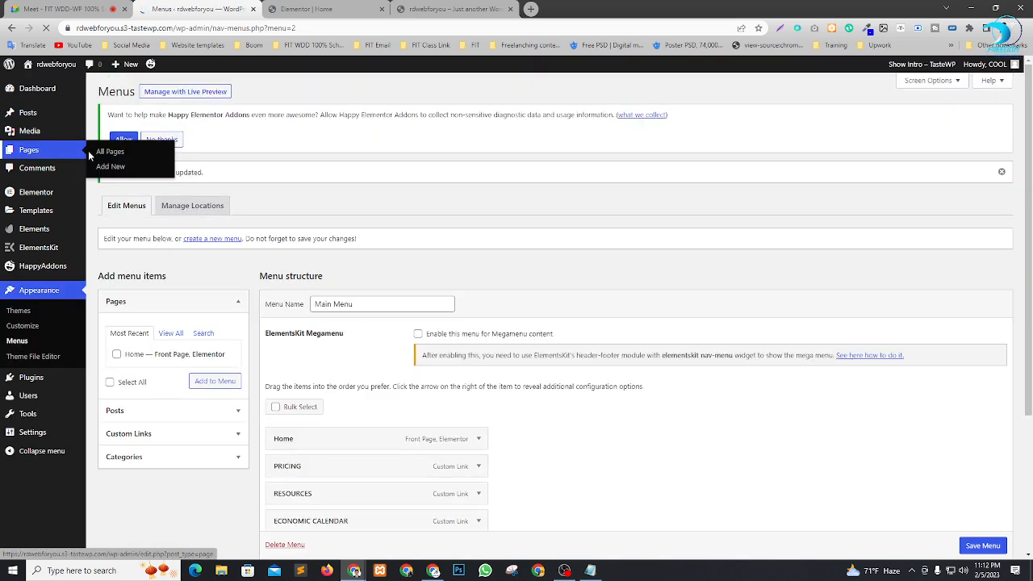
pyautogui.click(91, 154)
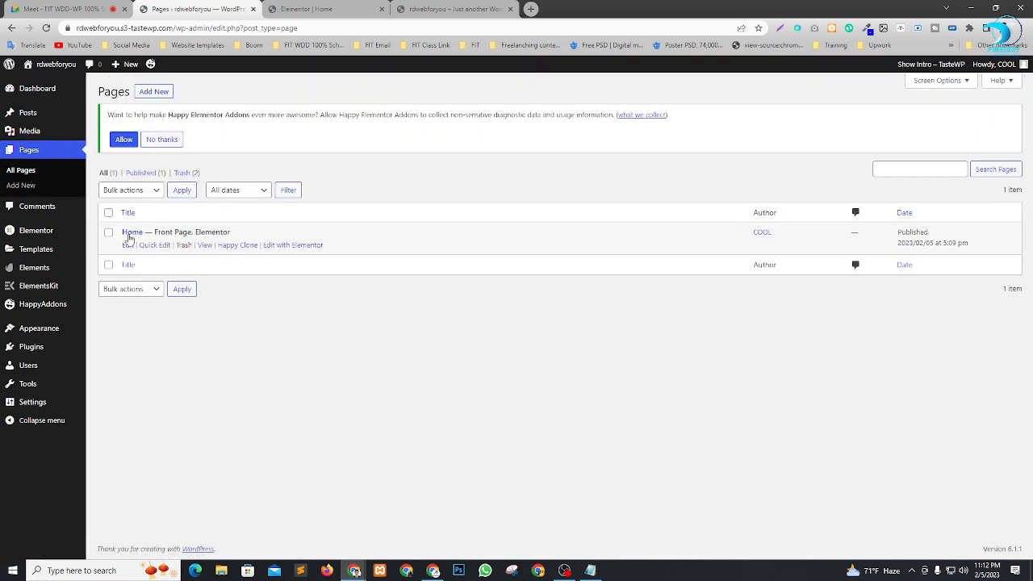
pyautogui.click(128, 245)
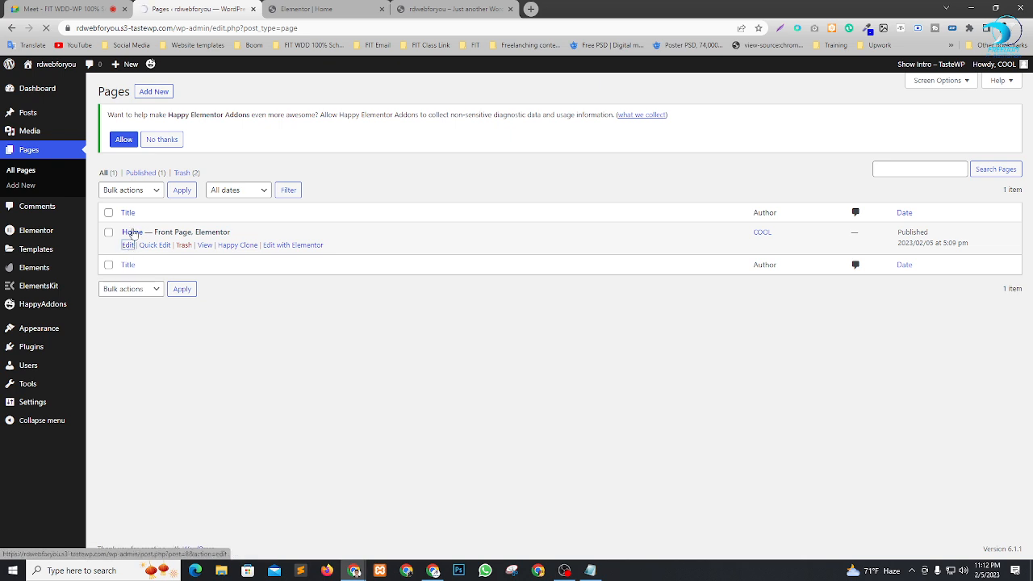
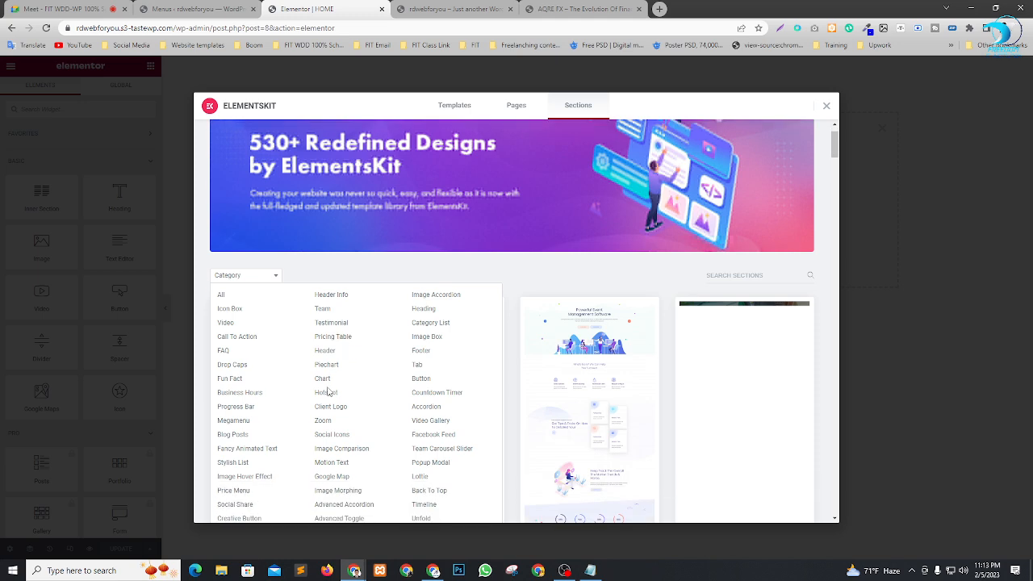
# Filter the ElementsKit section library by the Header category and insert Header – Section 2 into the Home page.
pyautogui.click(330, 340)
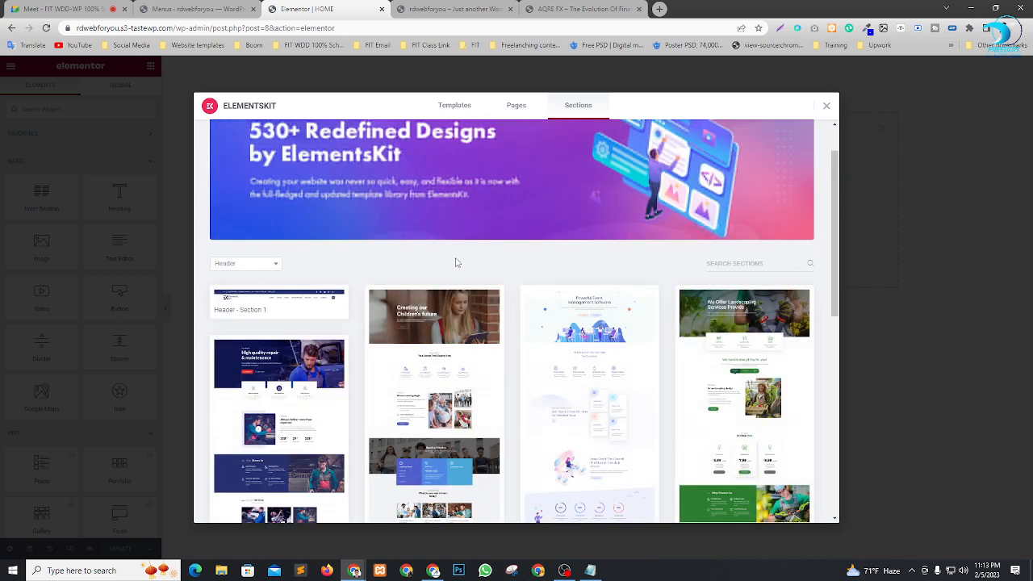
pyautogui.scroll(-1, 488, 315)
pyautogui.scroll(-4, 516, 319)
pyautogui.scroll(2, 559, 302)
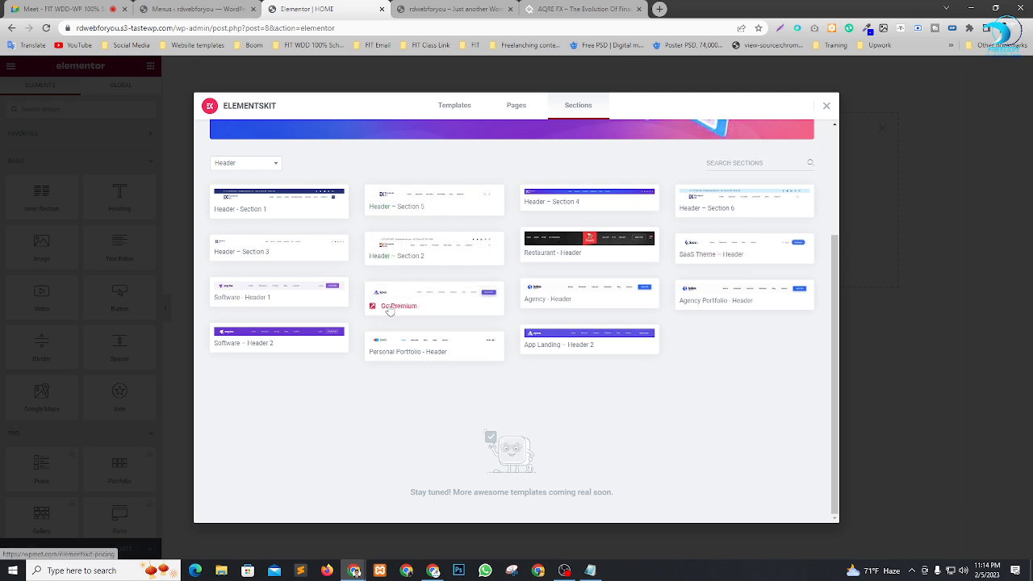
pyautogui.click(391, 307)
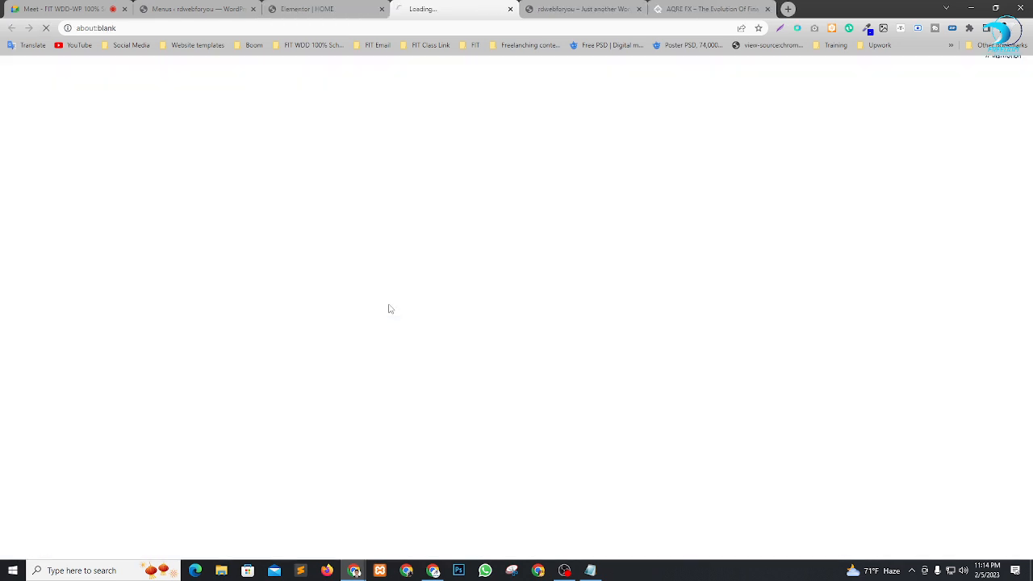
pyautogui.click(510, 9)
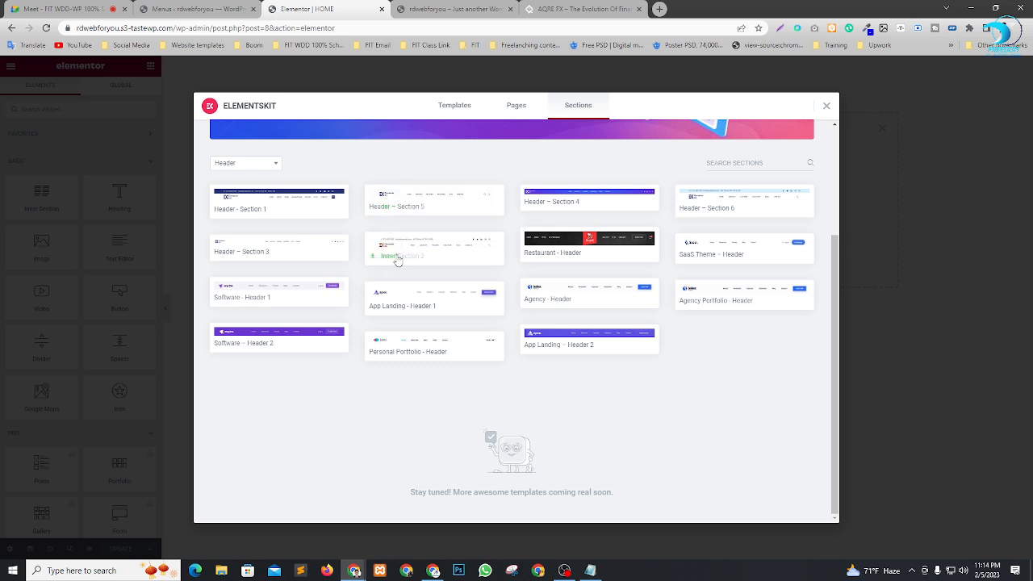
pyautogui.click(390, 257)
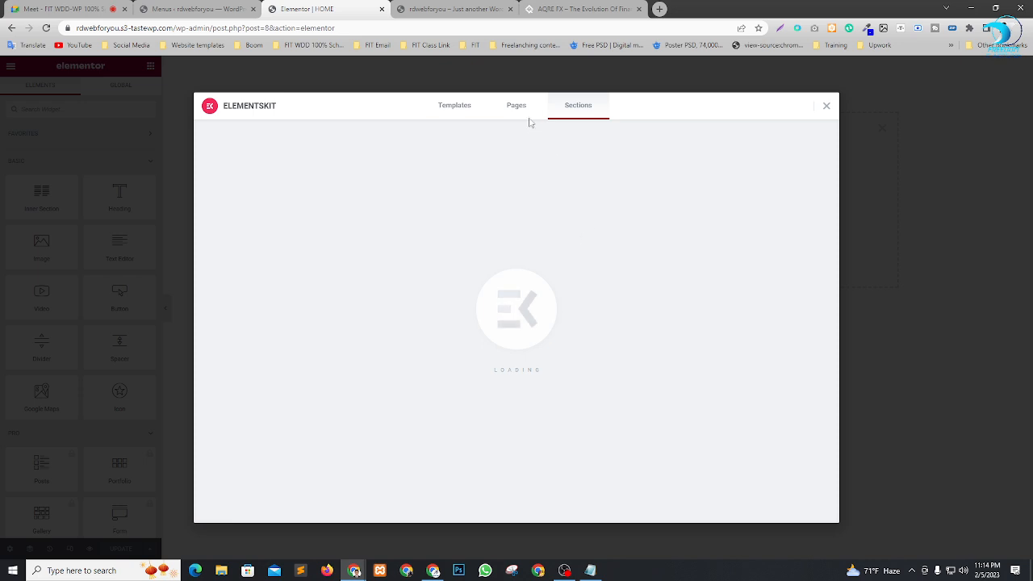
pyautogui.click(569, 9)
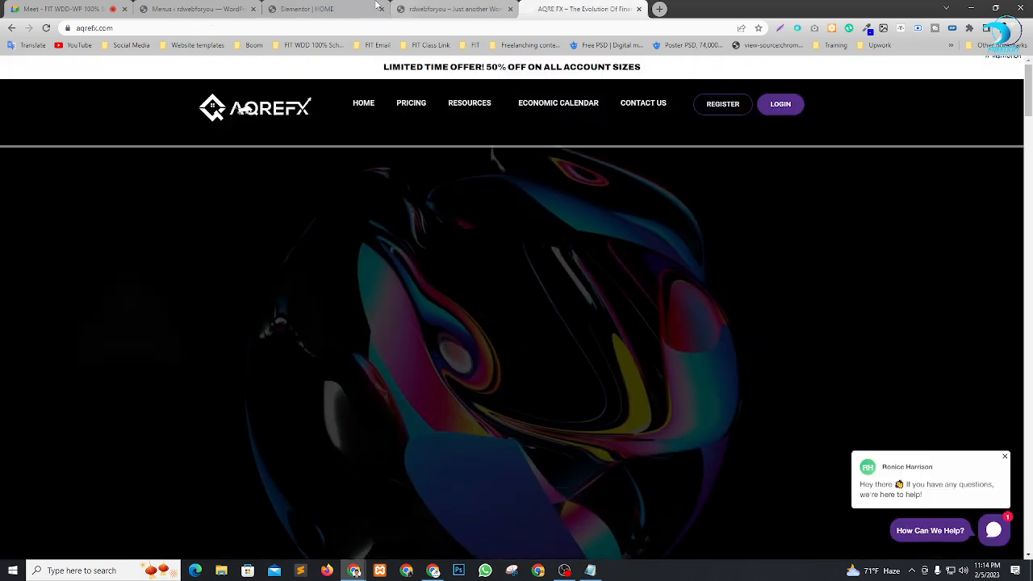
pyautogui.click(343, 7)
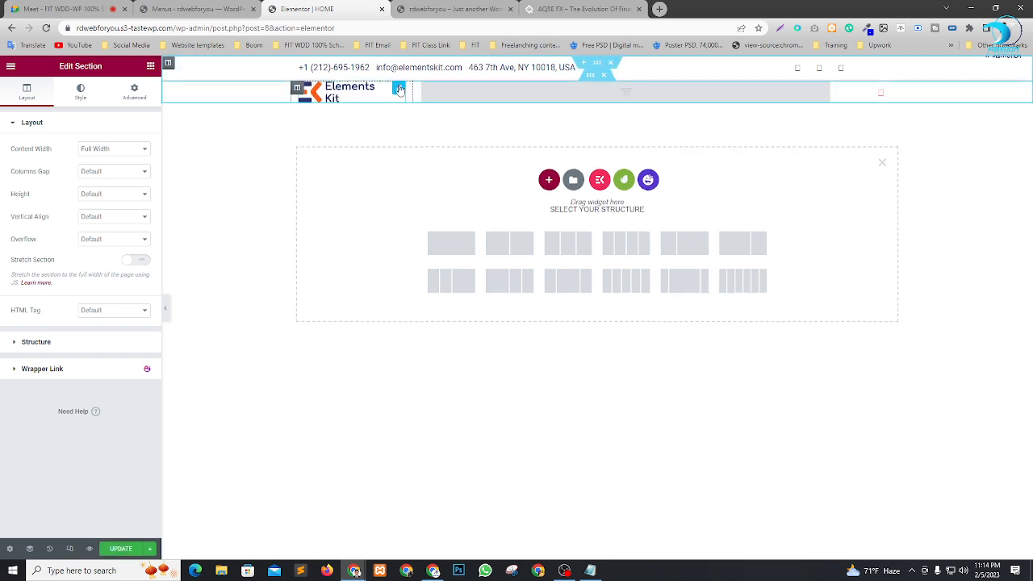
# Replace the header's ElementsKit logo with the uploaded image cropped-Final-design-wv-1-300x75.png from the Downloads folder.
pyautogui.click(399, 88)
pyautogui.click(89, 180)
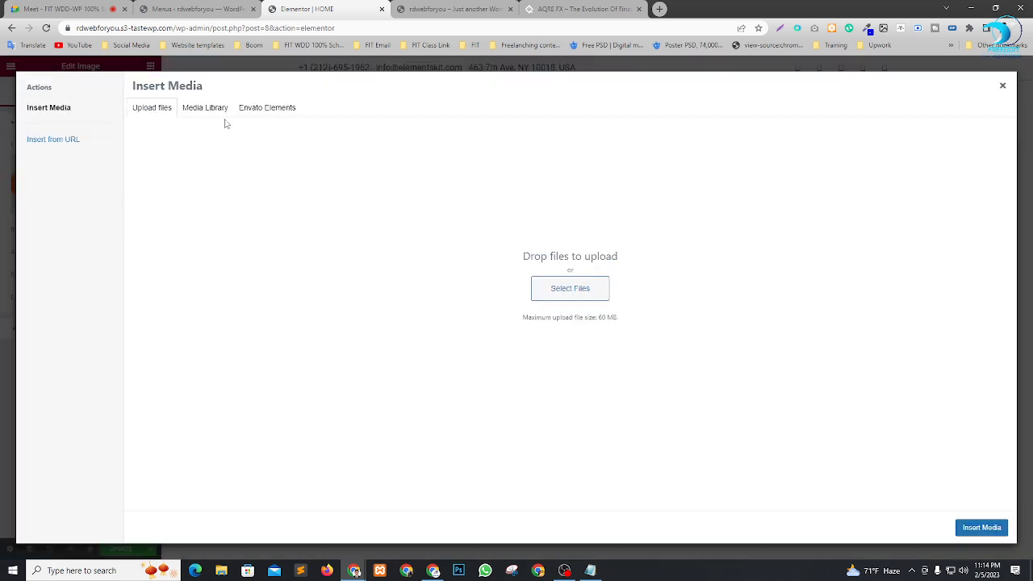
pyautogui.click(583, 286)
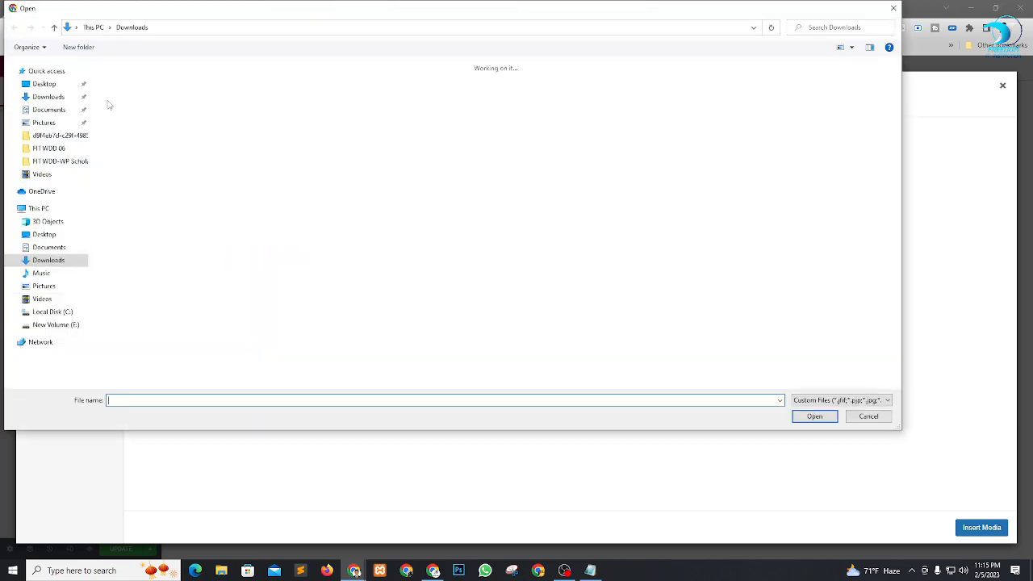
pyautogui.click(139, 123)
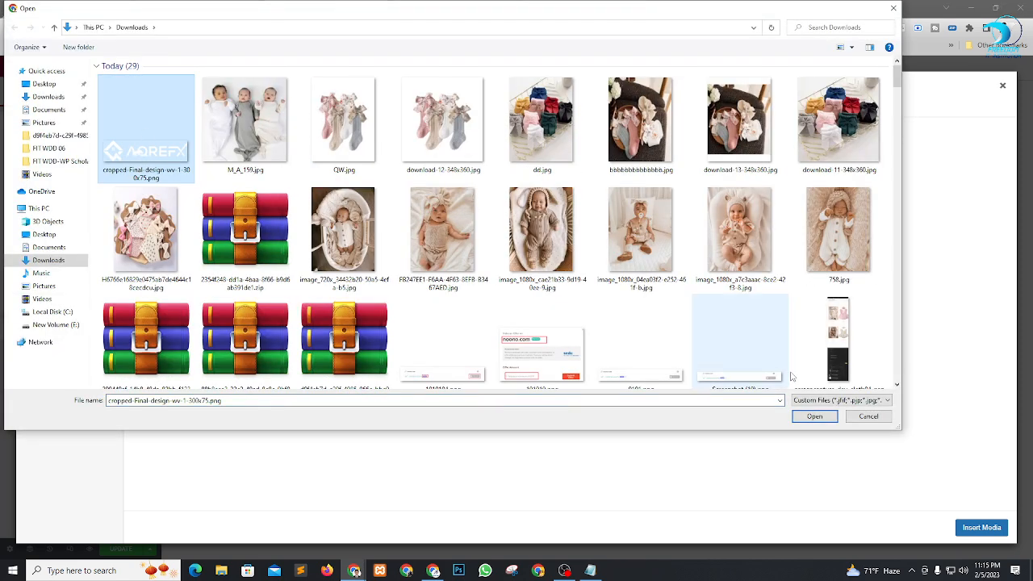
pyautogui.click(814, 416)
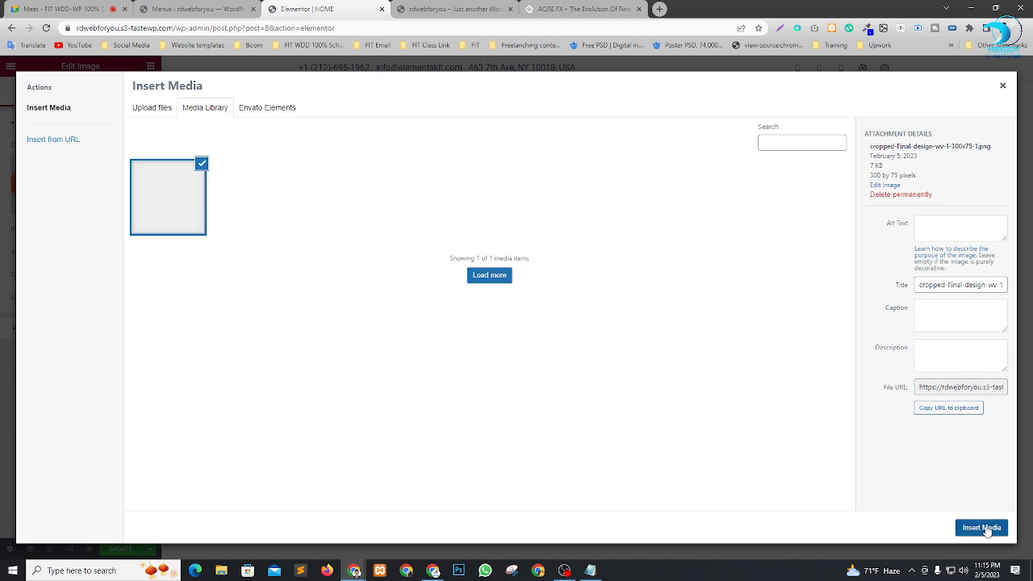
pyautogui.click(981, 528)
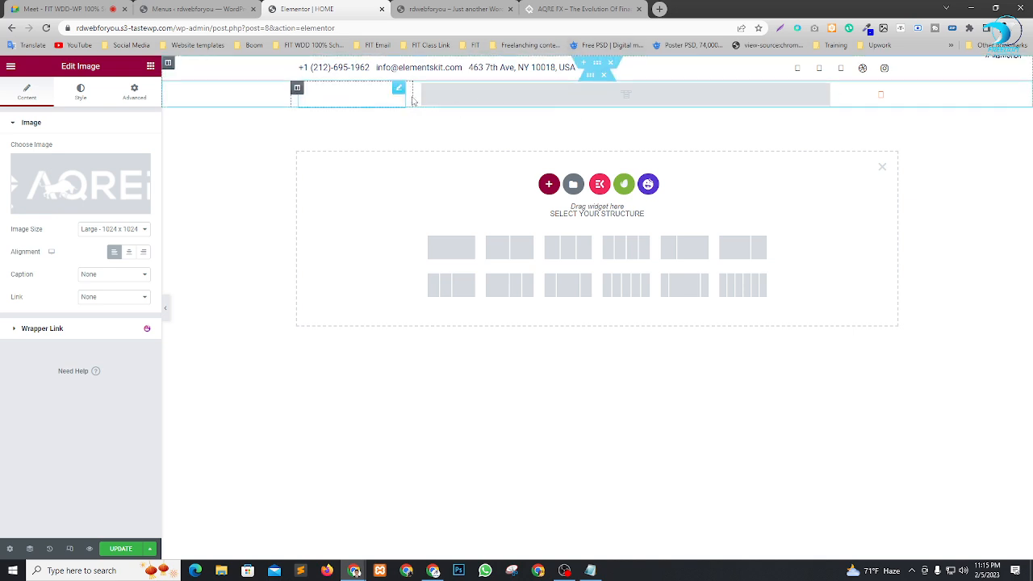
# Give the header's inner section holding the logo a classic background in the global Secondary color.
pyautogui.click(591, 77)
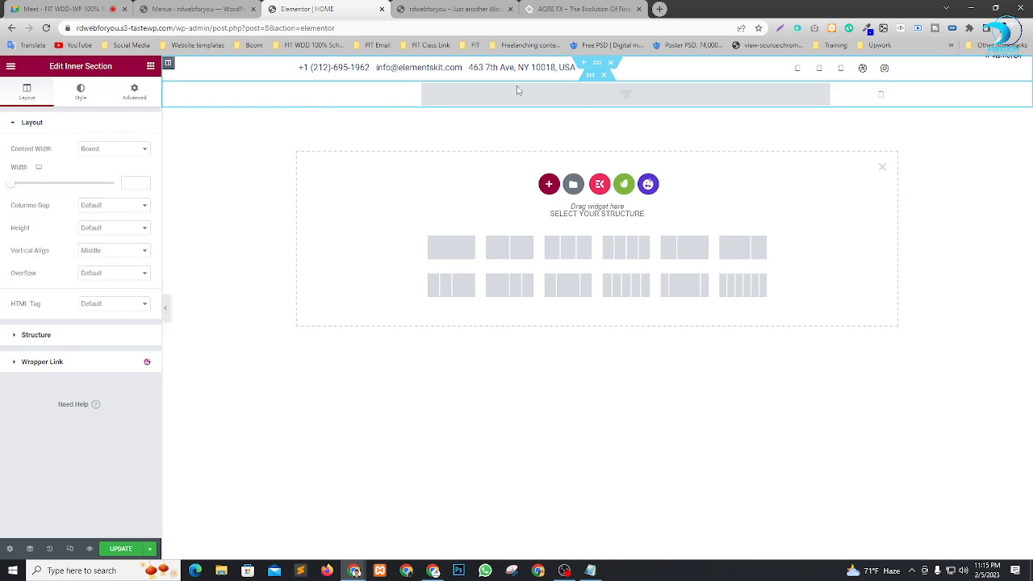
pyautogui.click(81, 92)
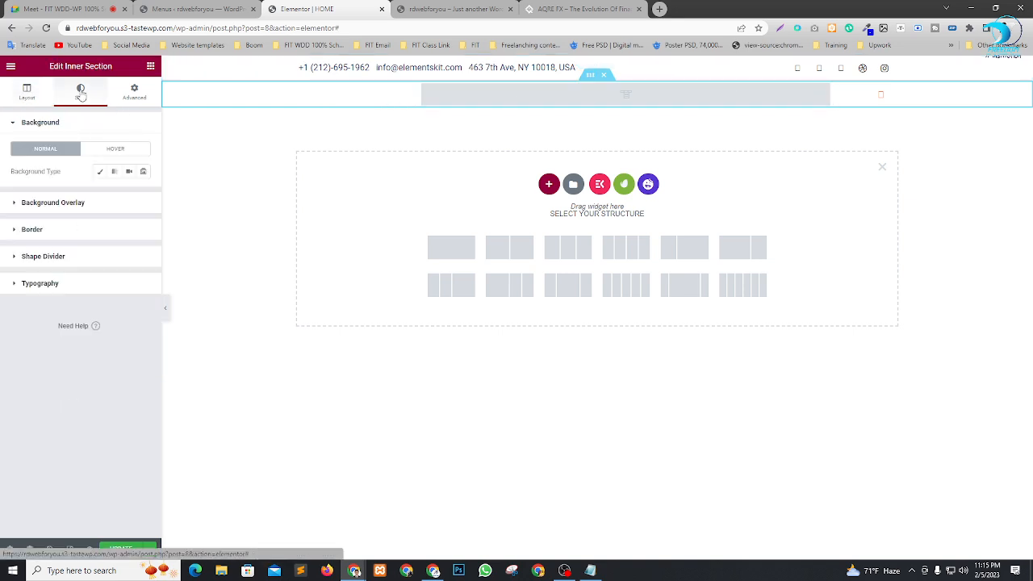
pyautogui.click(99, 172)
pyautogui.click(129, 195)
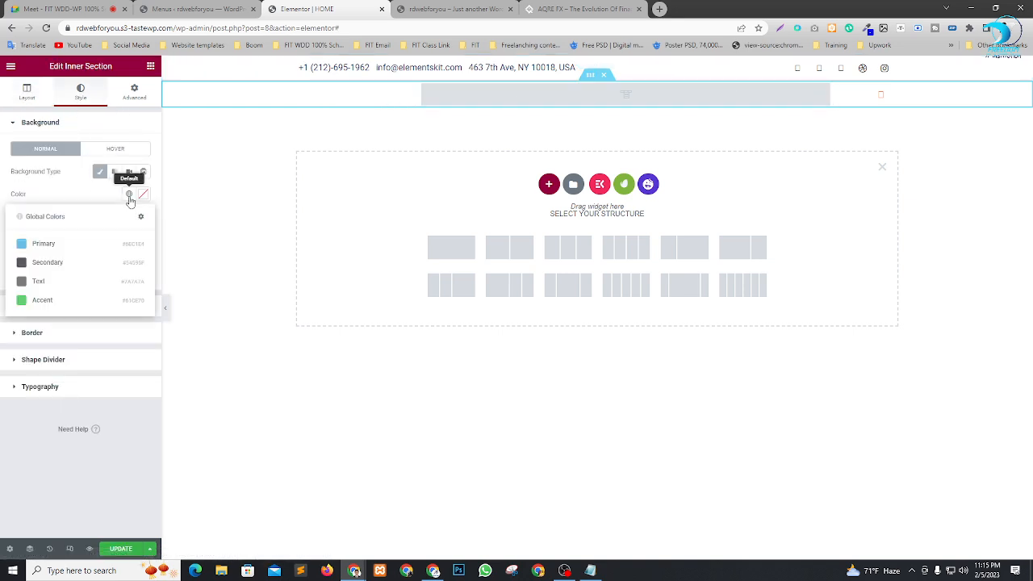
pyautogui.click(50, 262)
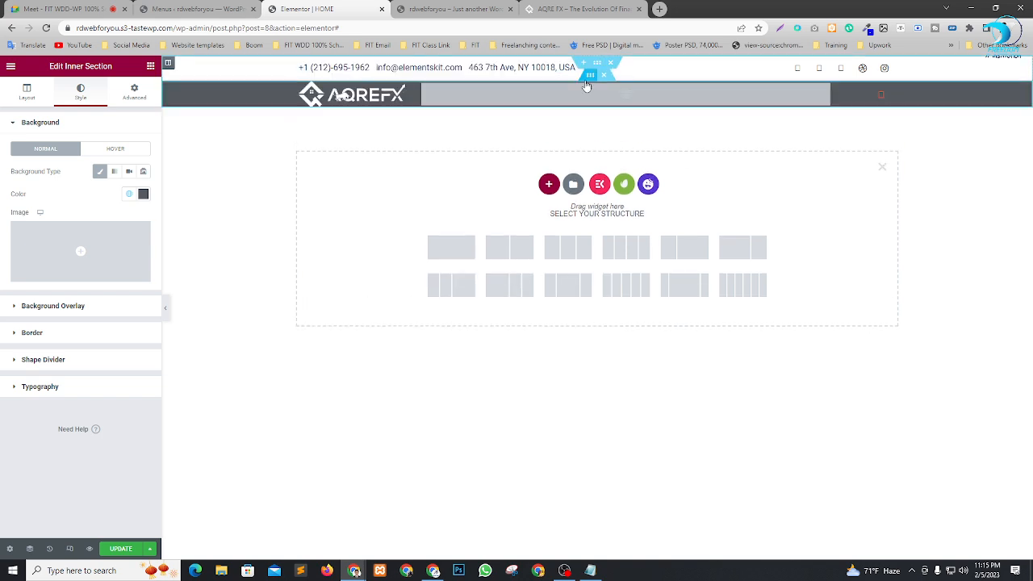
# Set the logo inner section's height to Min Height with a minimum height of 70 px.
pyautogui.click(26, 96)
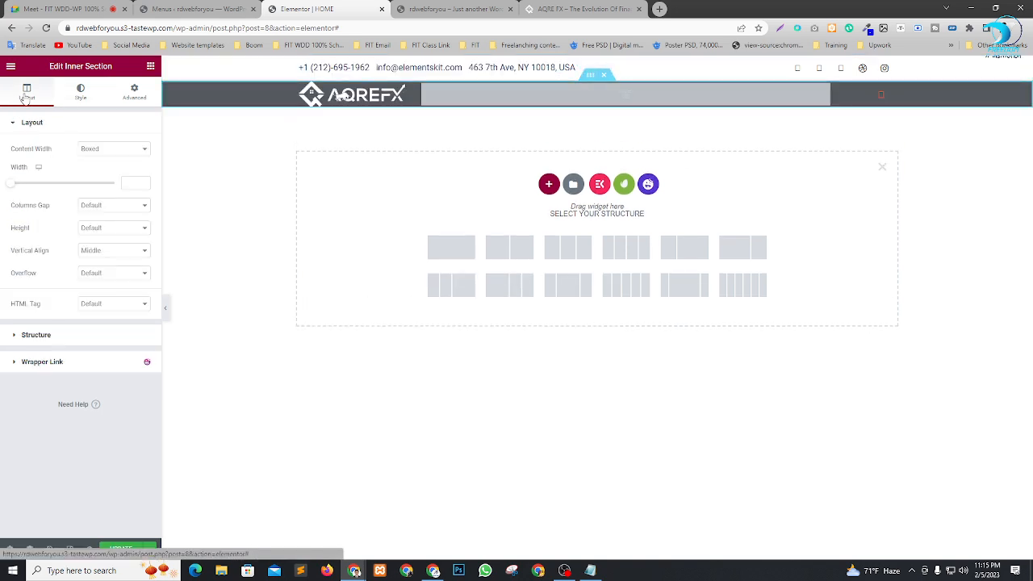
pyautogui.click(100, 229)
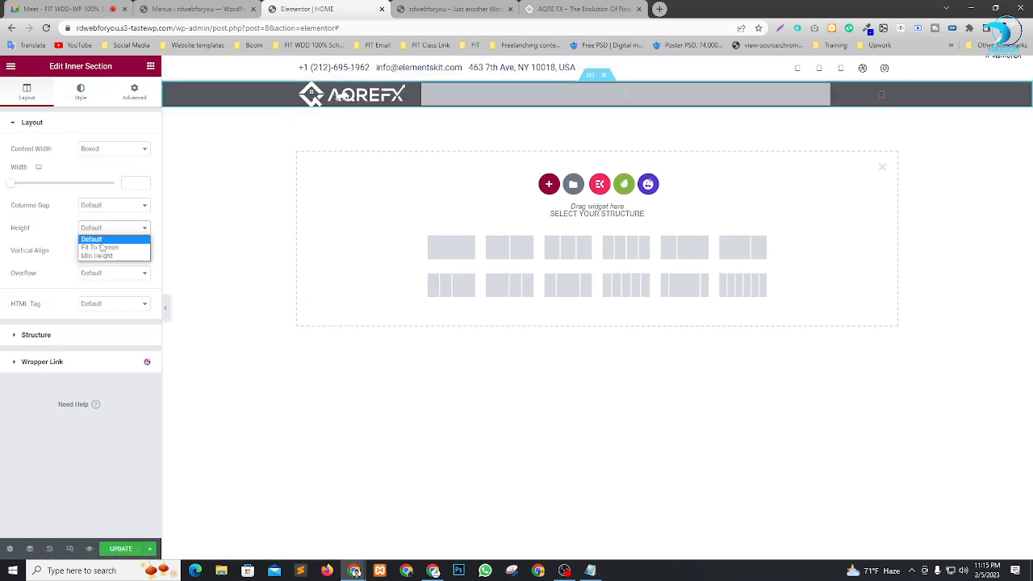
pyautogui.click(105, 256)
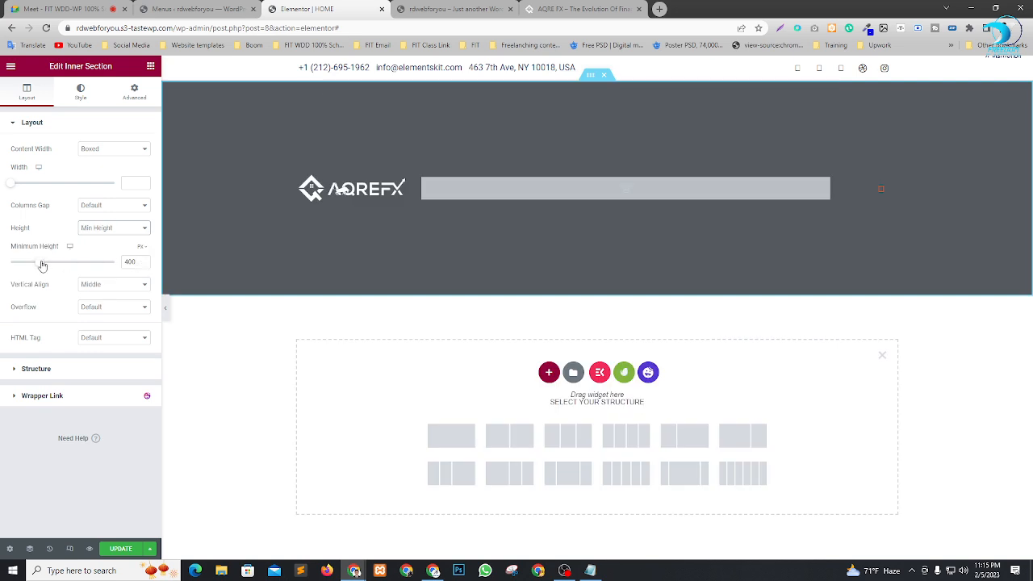
pyautogui.moveTo(43, 266); pyautogui.dragTo(21, 264)
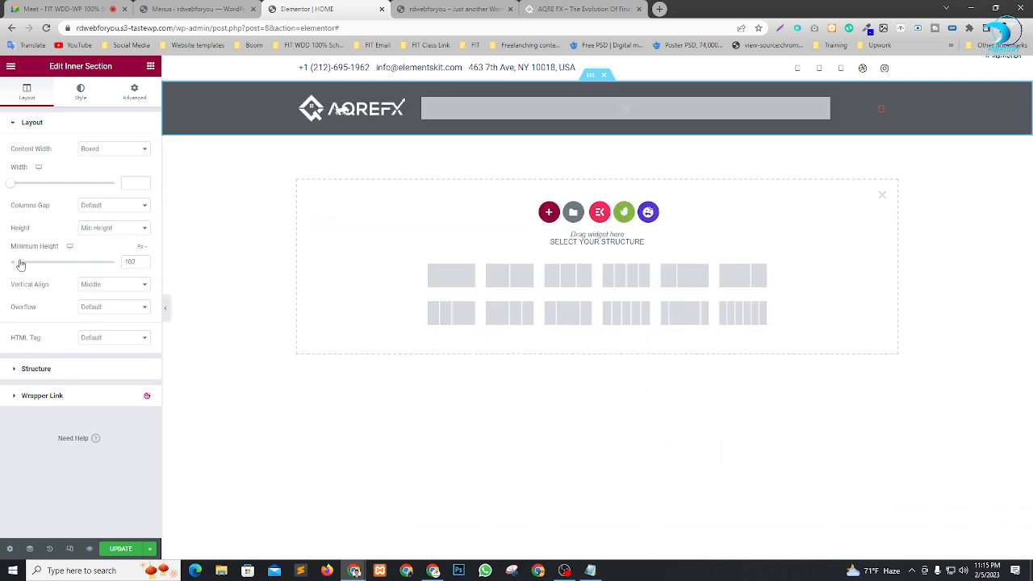
pyautogui.doubleClick(134, 262)
pyautogui.write('70')
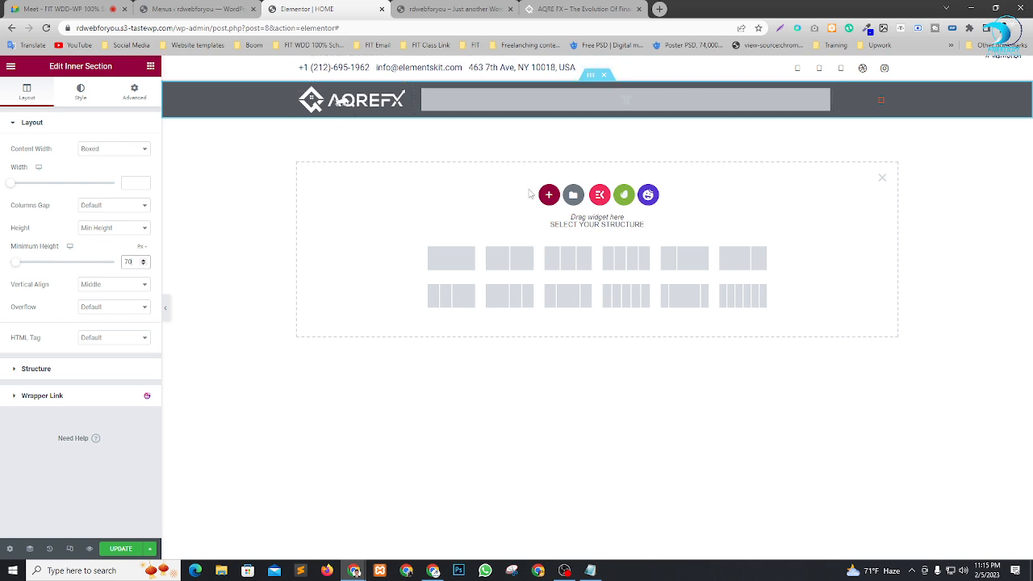
# Assign the Main Menu to the header's ElementsKit Nav Menu widget.
pyautogui.click(824, 98)
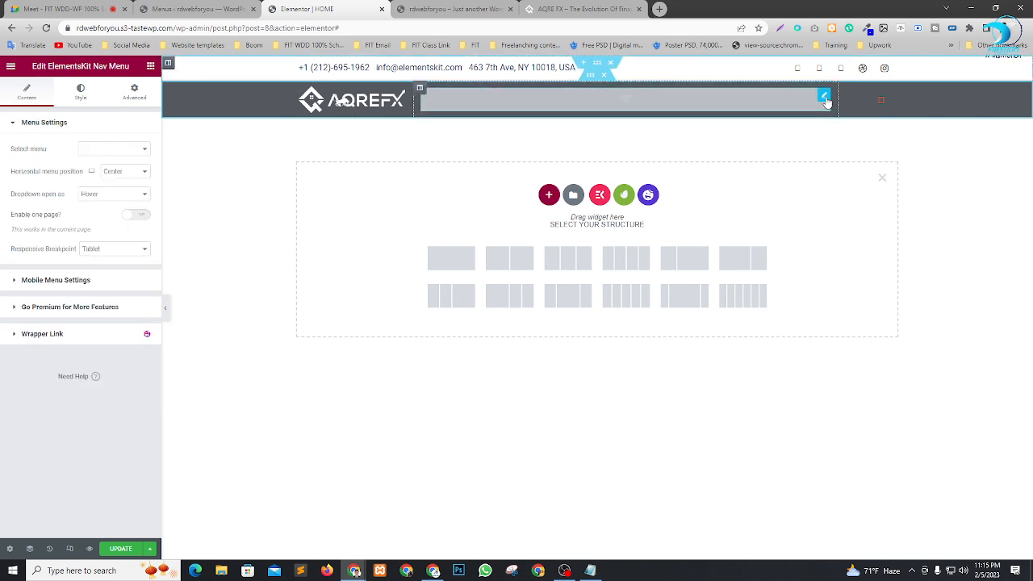
pyautogui.click(136, 150)
pyautogui.click(125, 161)
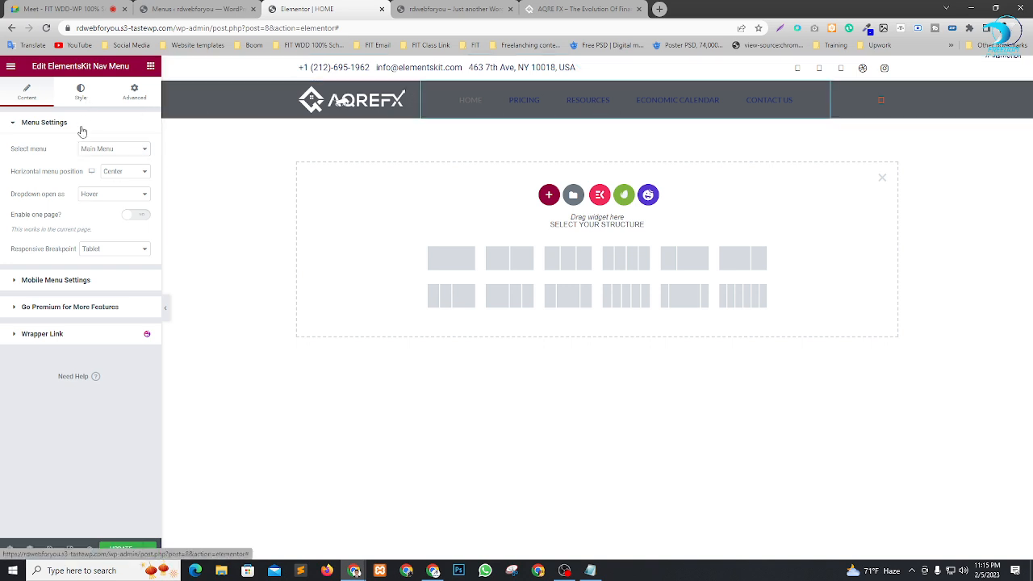
# Set the nav menu items' normal text color to white #FFFFFF.
pyautogui.click(81, 91)
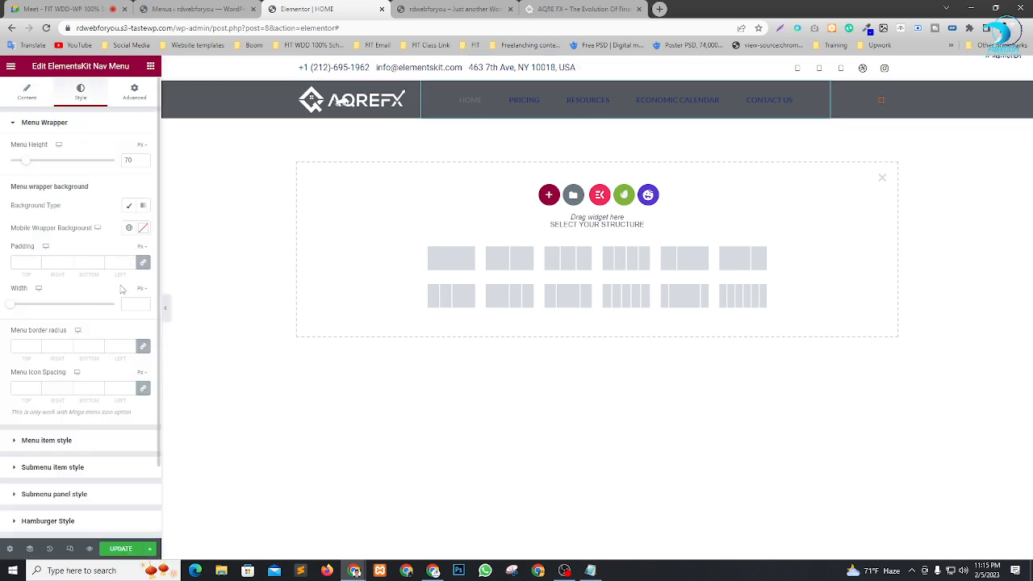
pyautogui.scroll(-2, 80, 365)
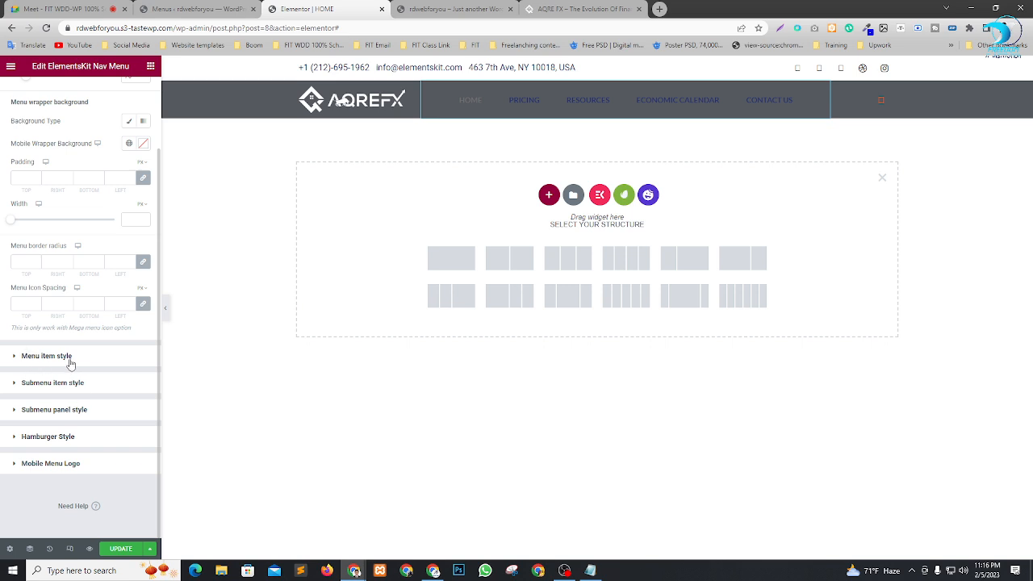
pyautogui.click(99, 366)
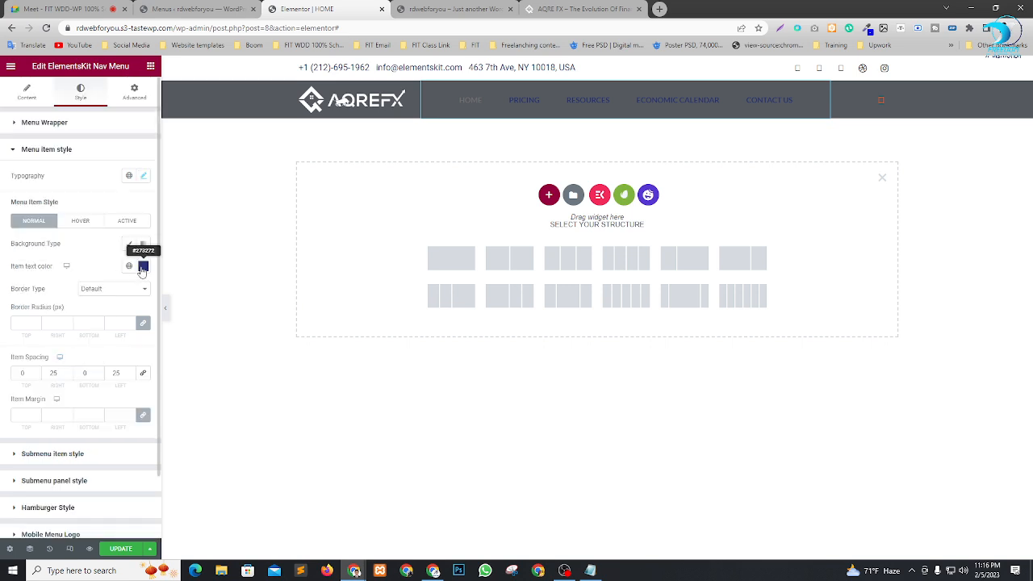
pyautogui.click(143, 266)
pyautogui.moveTo(103, 351); pyautogui.dragTo(1, 284)
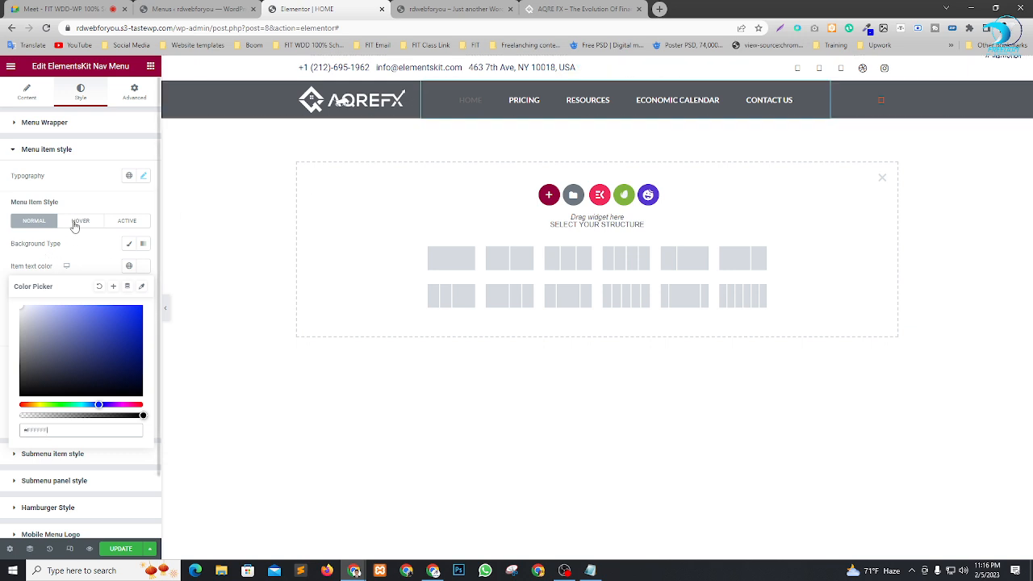
# Try dark red, near-black blue, green and pure red #FF0000 as the nav menu's active item text color.
pyautogui.click(117, 224)
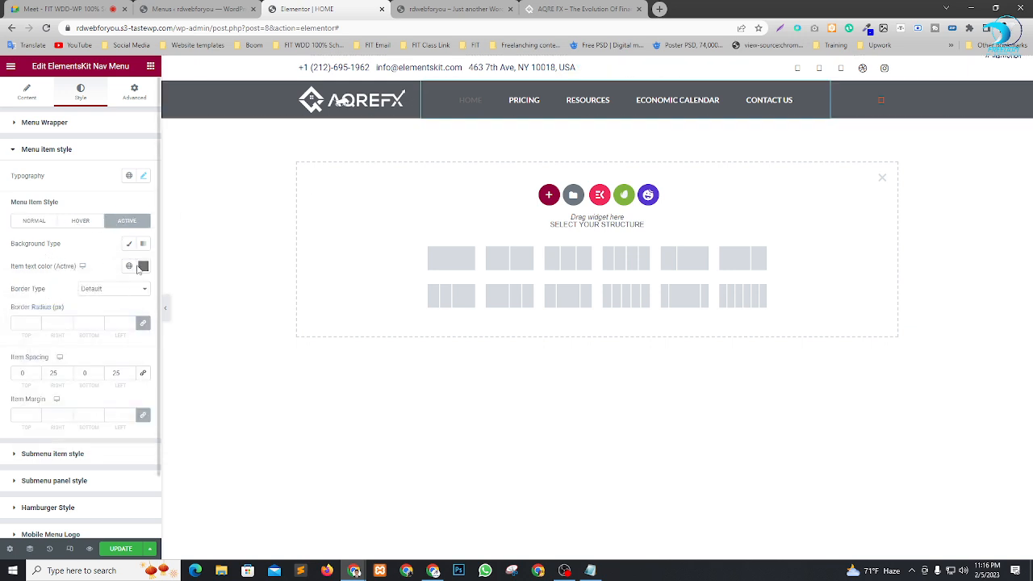
pyautogui.click(144, 267)
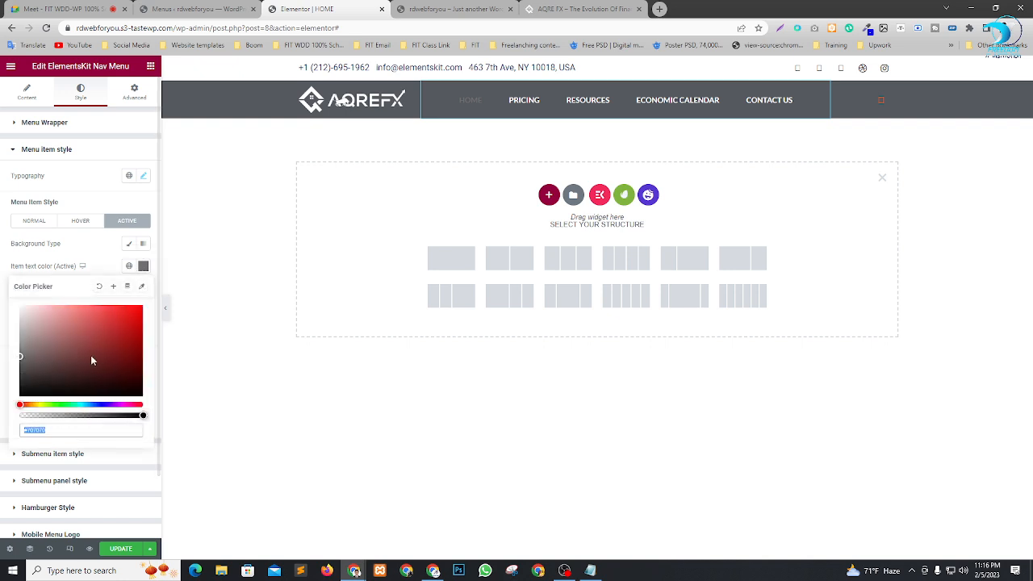
pyautogui.click(109, 344)
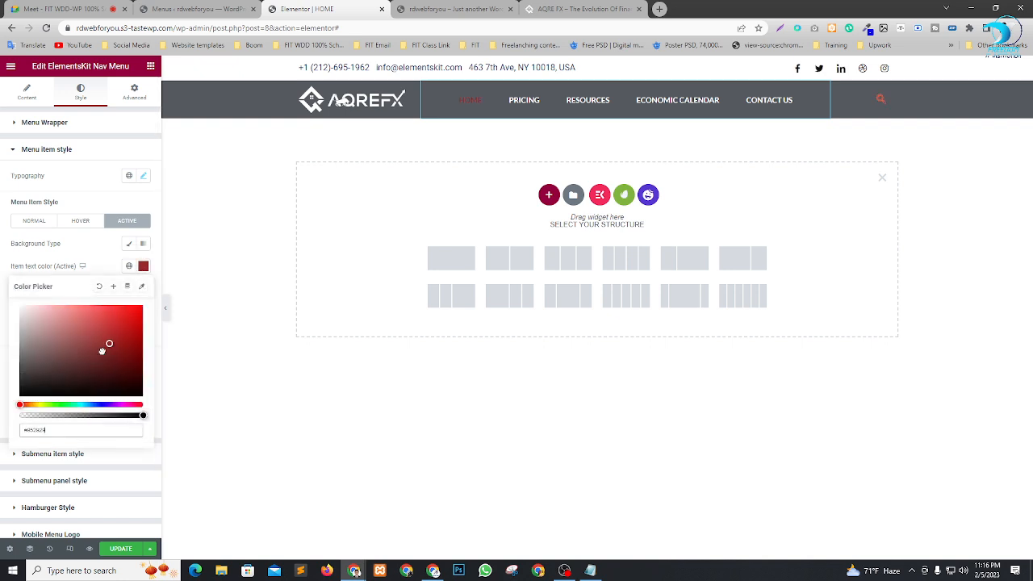
pyautogui.moveTo(101, 350)
pyautogui.mouseDown()
pyautogui.moveTo(74, 364)
pyautogui.moveTo(74, 385)
pyautogui.mouseUp()
pyautogui.click(103, 403)
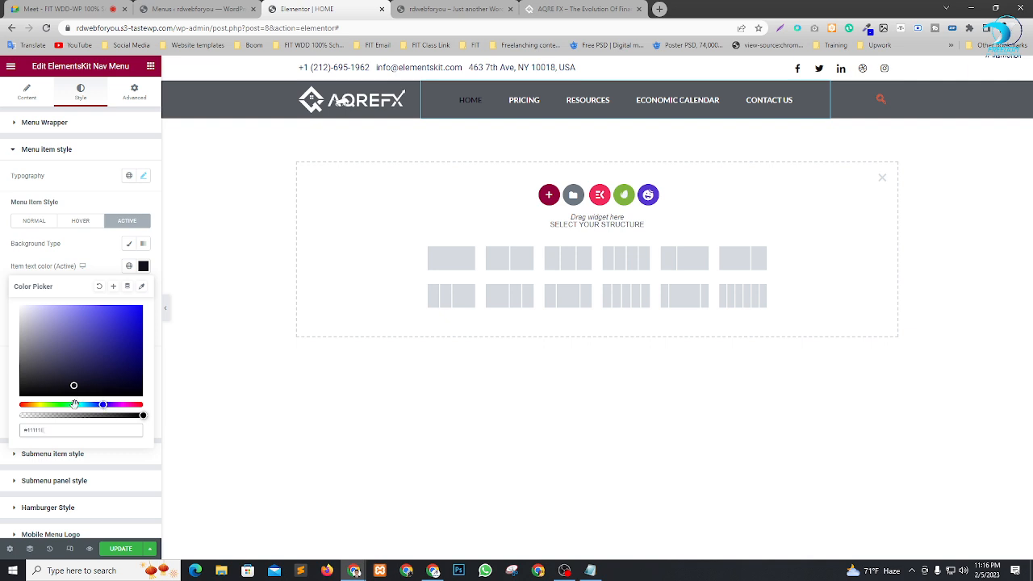
pyautogui.moveTo(74, 405); pyautogui.dragTo(63, 404)
pyautogui.click(133, 311)
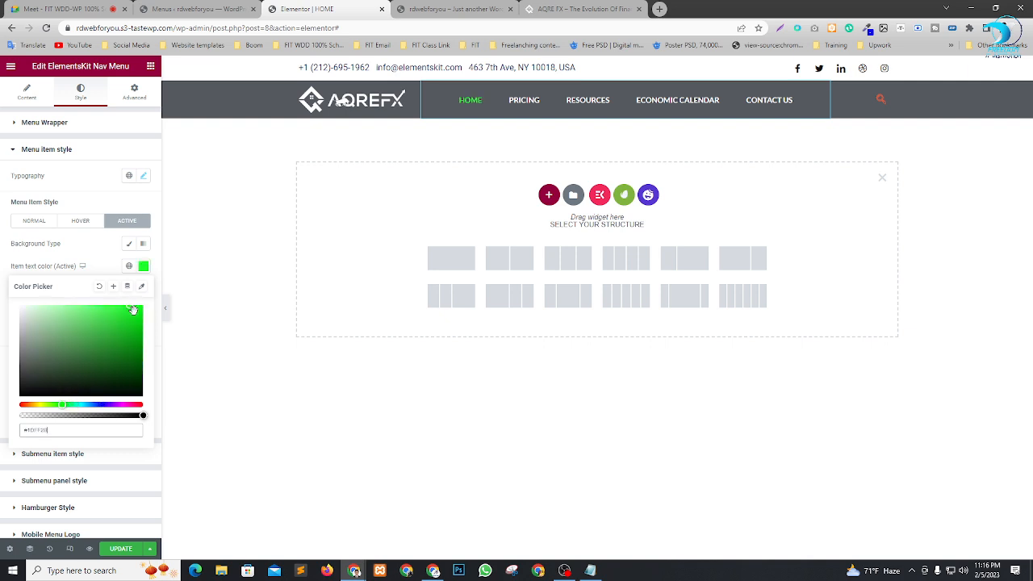
pyautogui.moveTo(142, 309); pyautogui.dragTo(146, 311)
pyautogui.click(8, 408)
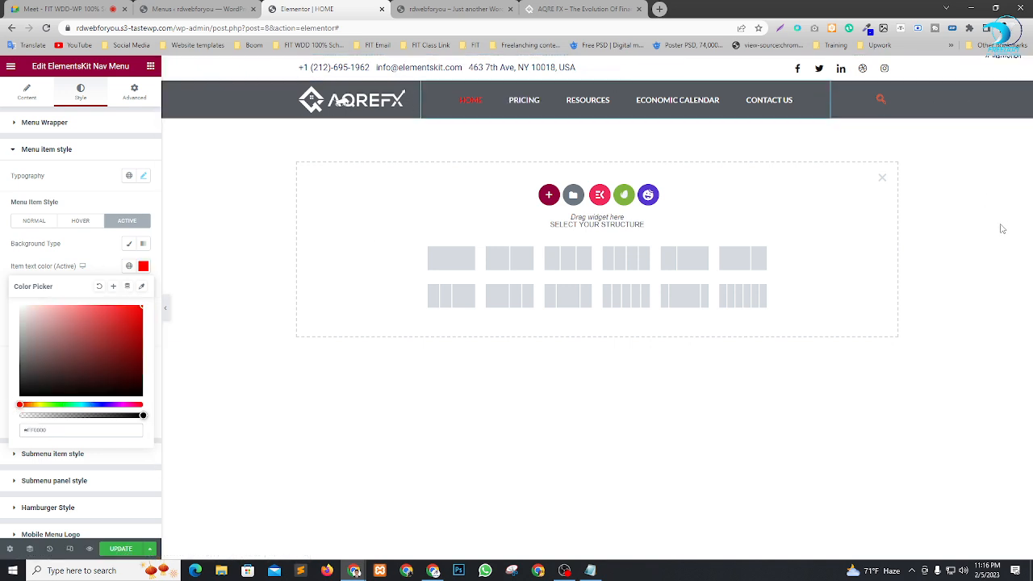
# Examine the original AQRE FX homepage in its browser tab for its colors and sections, and return to the Elementor editor.
pyautogui.click(581, 9)
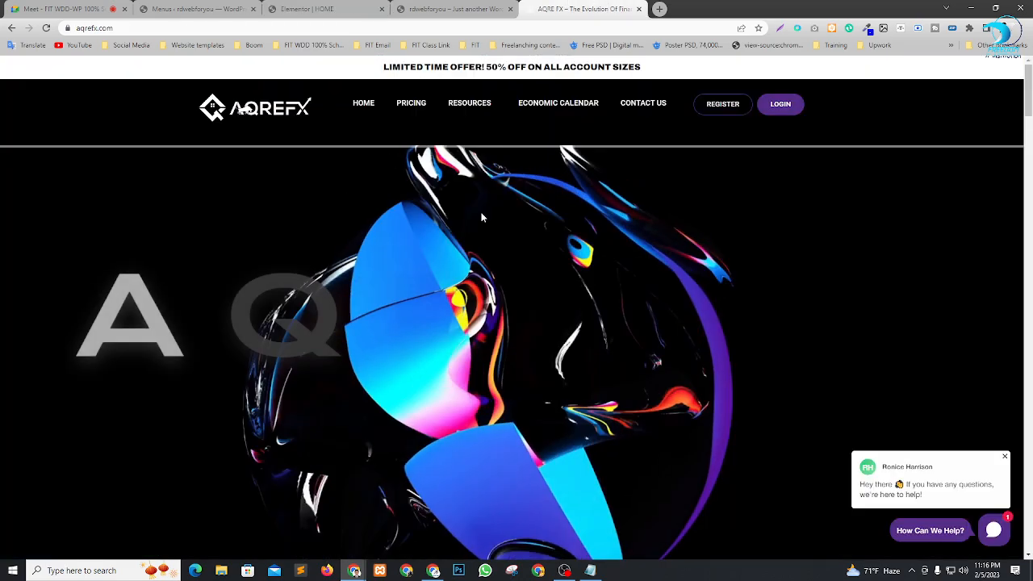
pyautogui.scroll(-8, 832, 120)
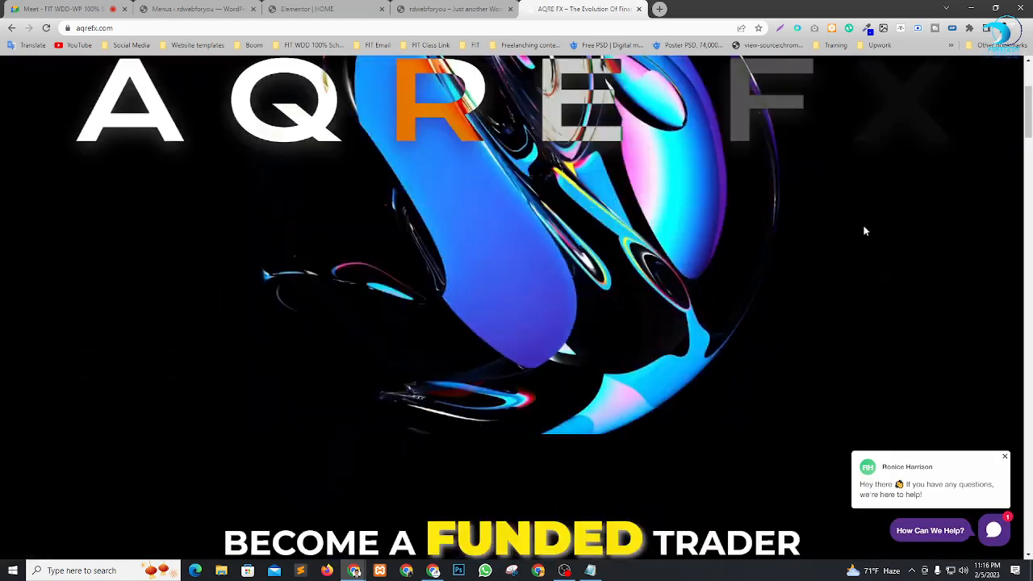
pyautogui.scroll(-7, 619, 258)
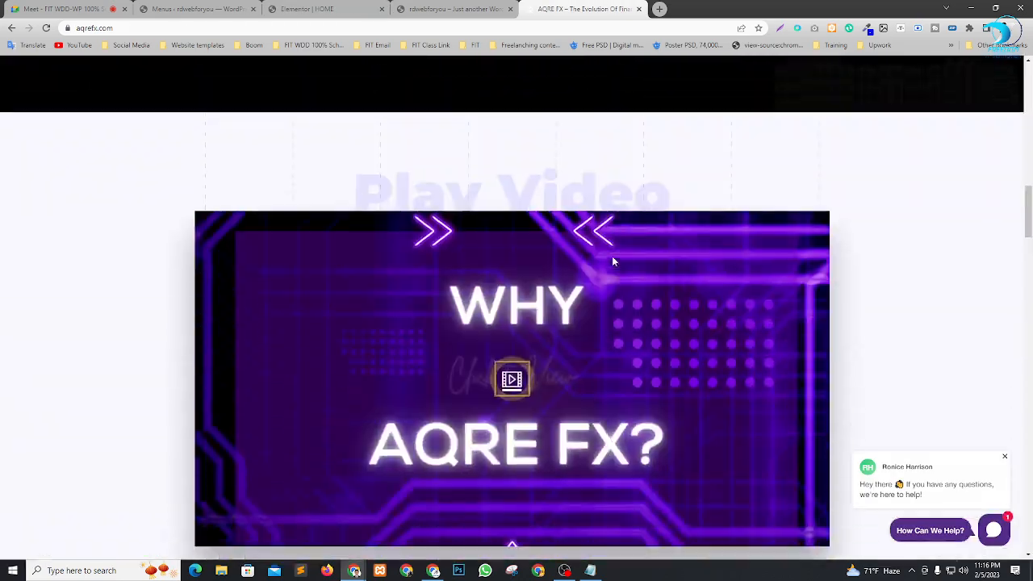
pyautogui.scroll(7, 516, 266)
pyautogui.scroll(7, 484, 137)
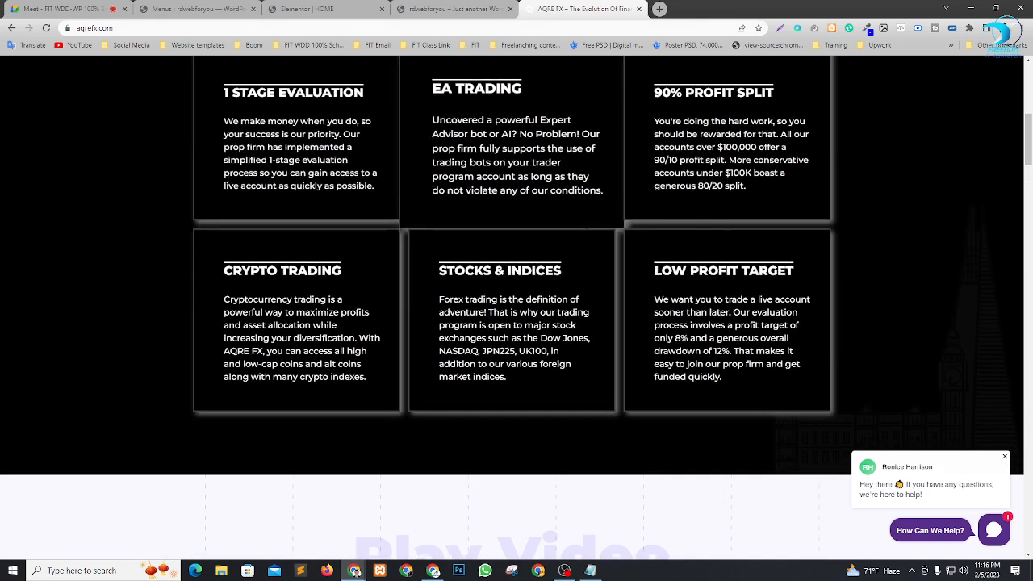
pyautogui.click(458, 9)
pyautogui.click(323, 9)
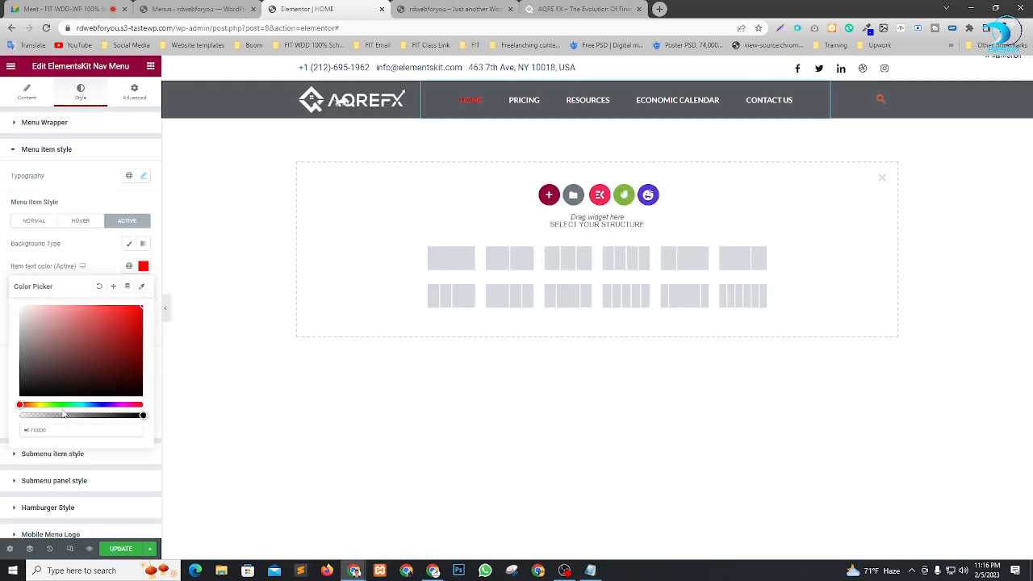
# Set the nav menu's active item text color to amber #E4A100.
pyautogui.moveTo(38, 404); pyautogui.dragTo(34, 405)
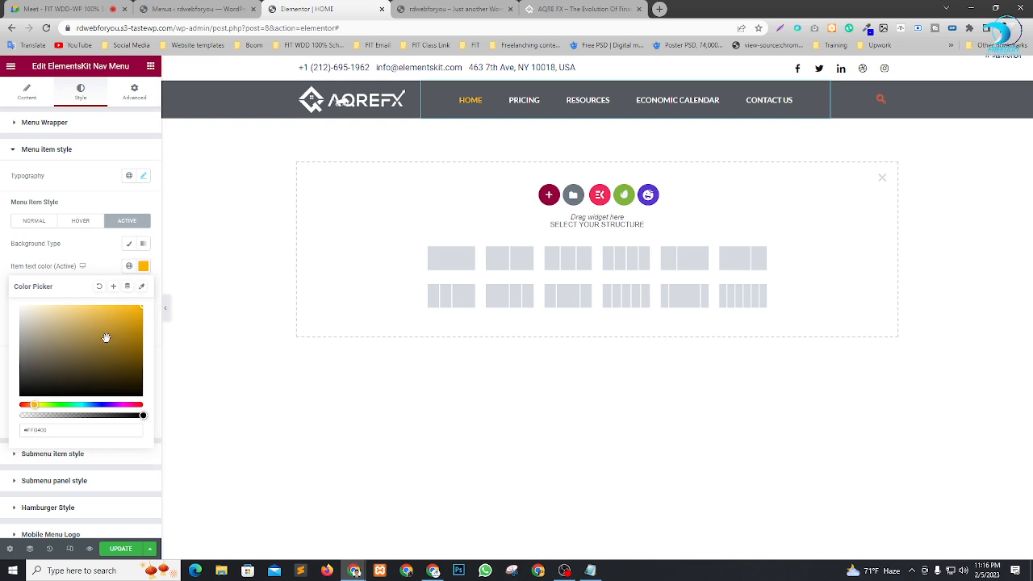
pyautogui.click(137, 321)
pyautogui.moveTo(144, 320); pyautogui.dragTo(147, 315)
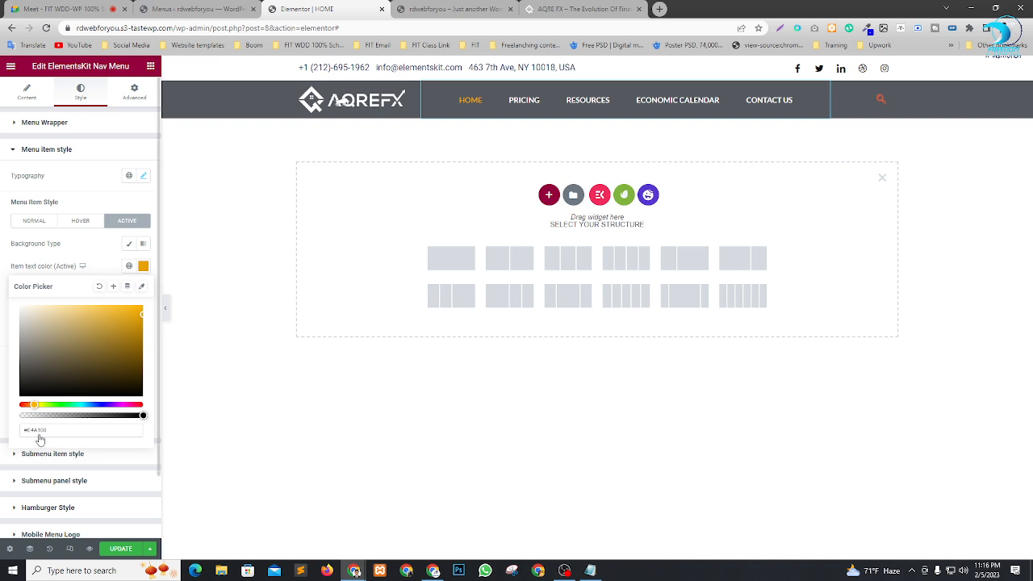
# Copy the active color code into the Notepad text file as #E4A100 below the menu names, save the file and return to Elementor.
pyautogui.click(38, 430)
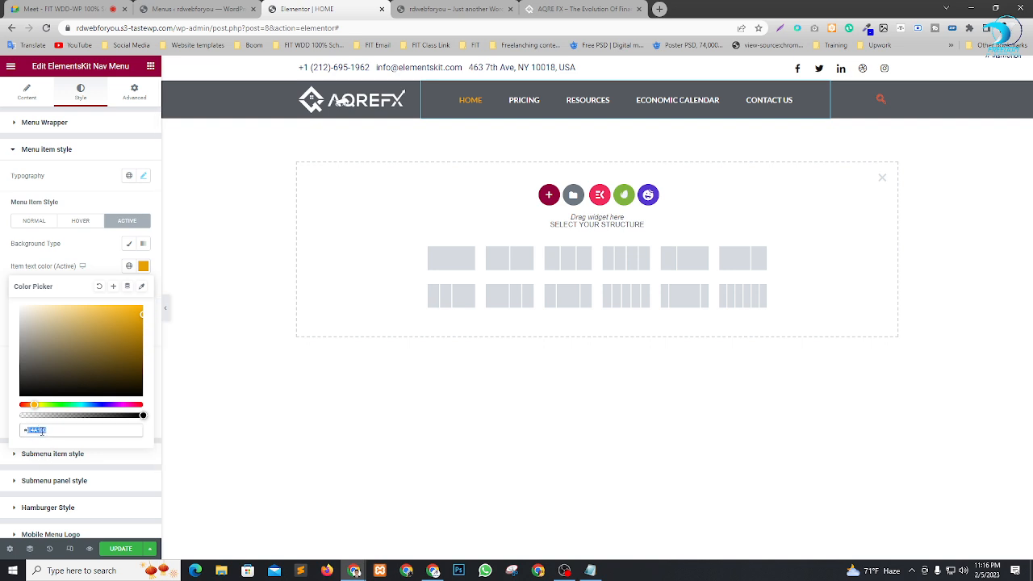
pyautogui.click(590, 570)
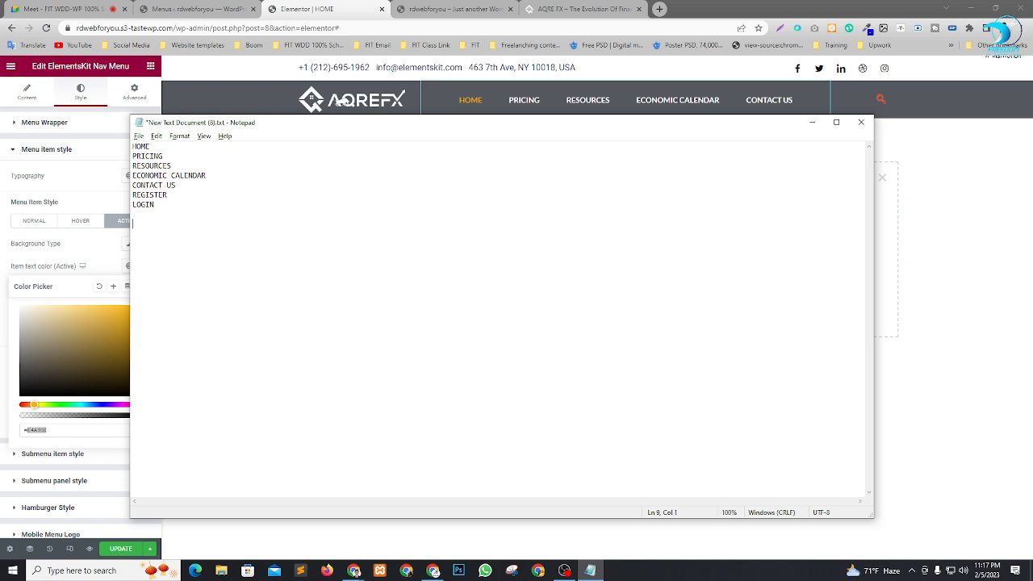
pyautogui.write('E4A100')
pyautogui.click(139, 136)
pyautogui.click(160, 184)
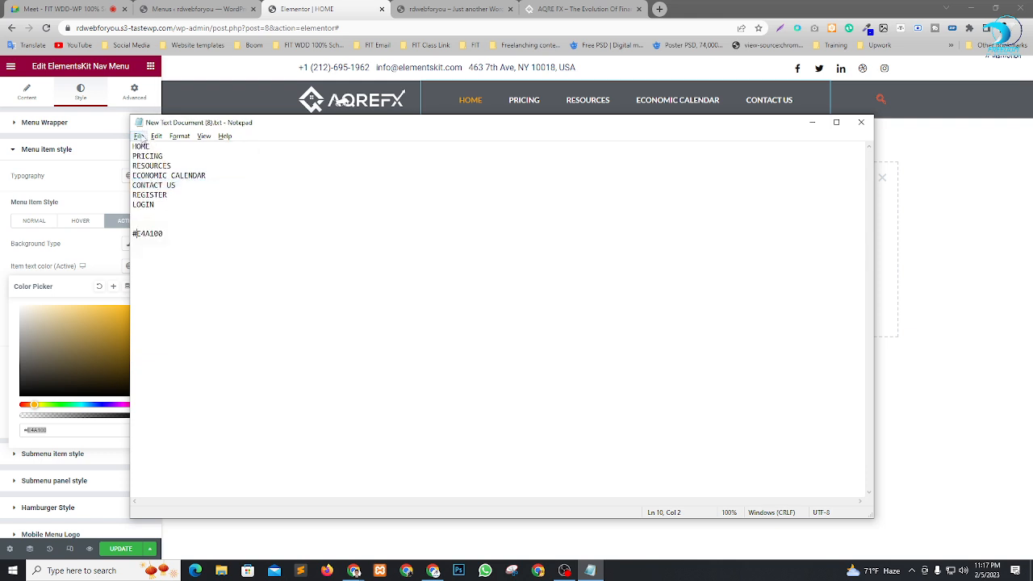
pyautogui.click(139, 135)
pyautogui.click(160, 184)
pyautogui.hotkey('alt', 'Tab')
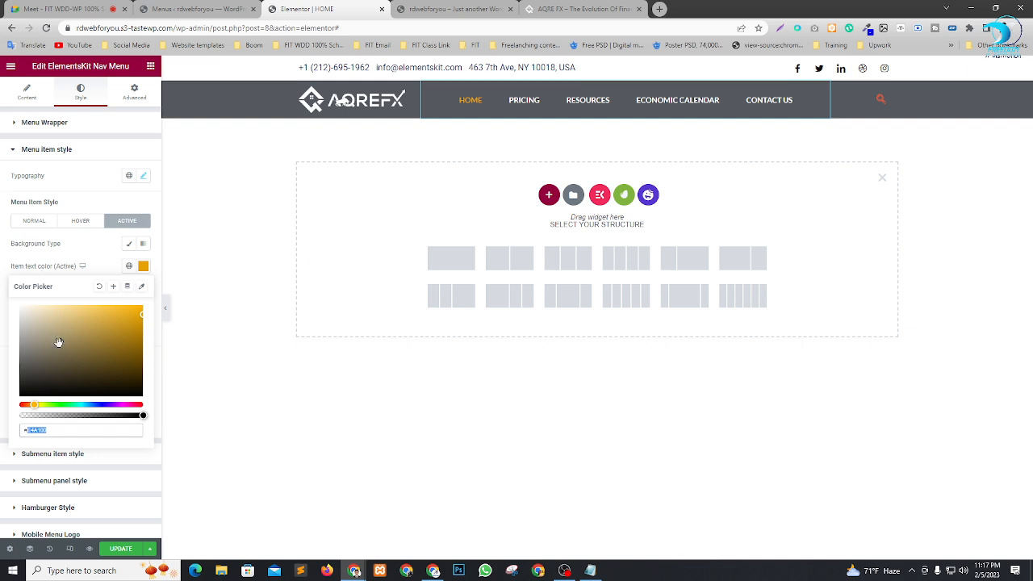
# Set the header search icon's normal color to #E4A100.
pyautogui.click(885, 98)
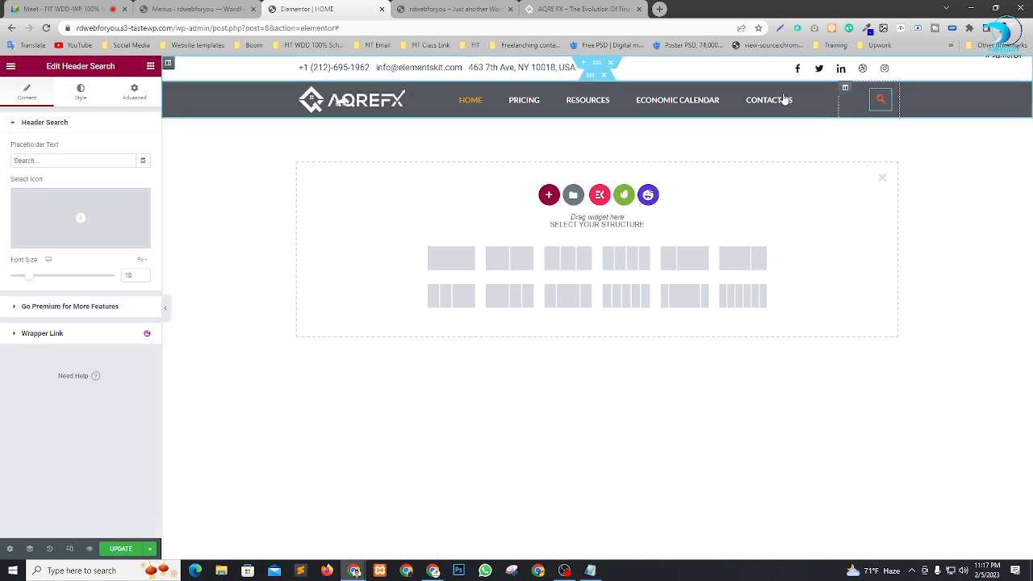
pyautogui.click(80, 92)
pyautogui.click(142, 171)
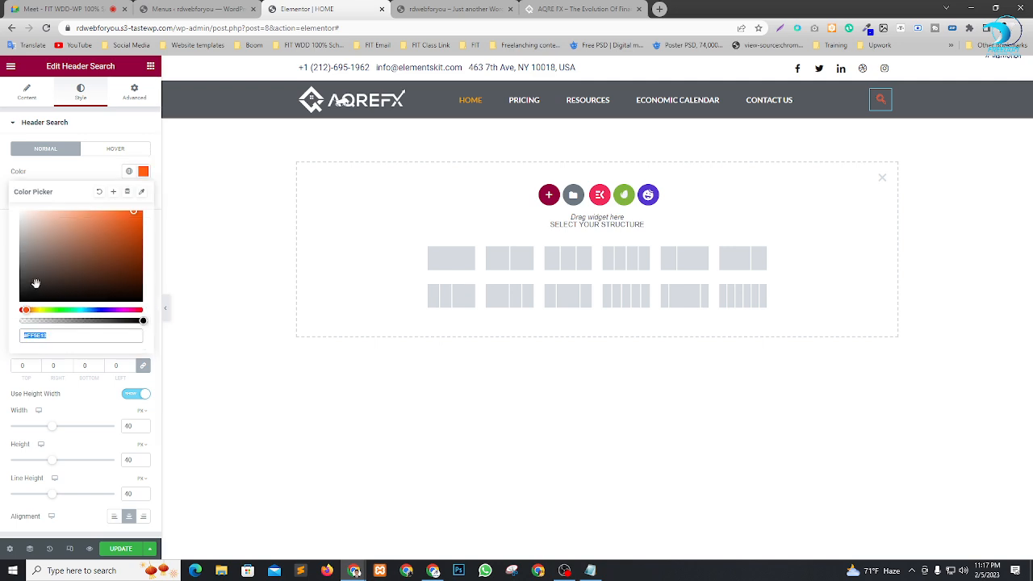
pyautogui.write('#E4A100')
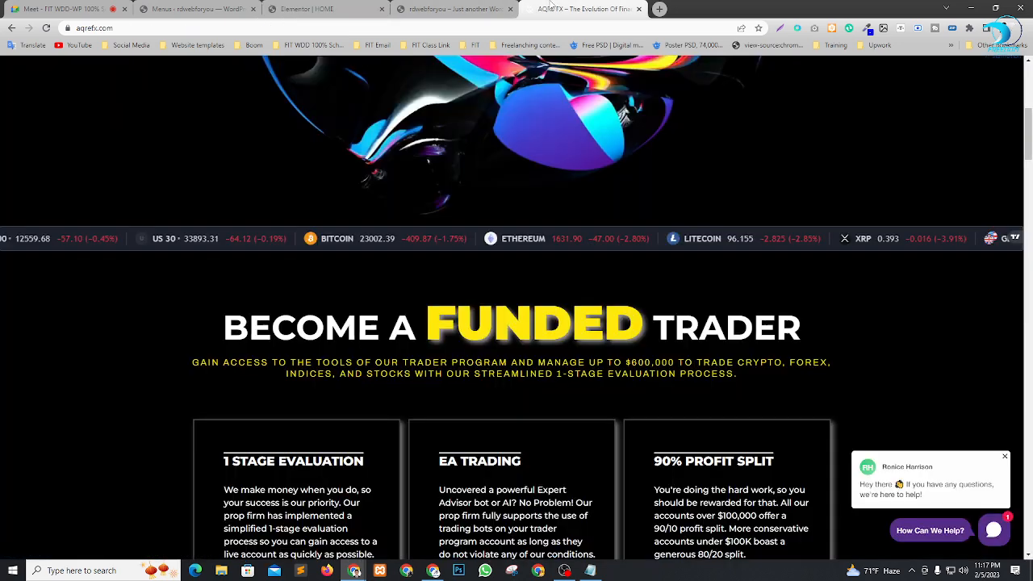
# Copy the announcement "LIMITED TIME OFFER! 50% OFF ON ALL ACCOUNT SIZES" from the AQRE FX website and return to the Elementor editor.
pyautogui.click(565, 9)
pyautogui.scroll(6, 339, 158)
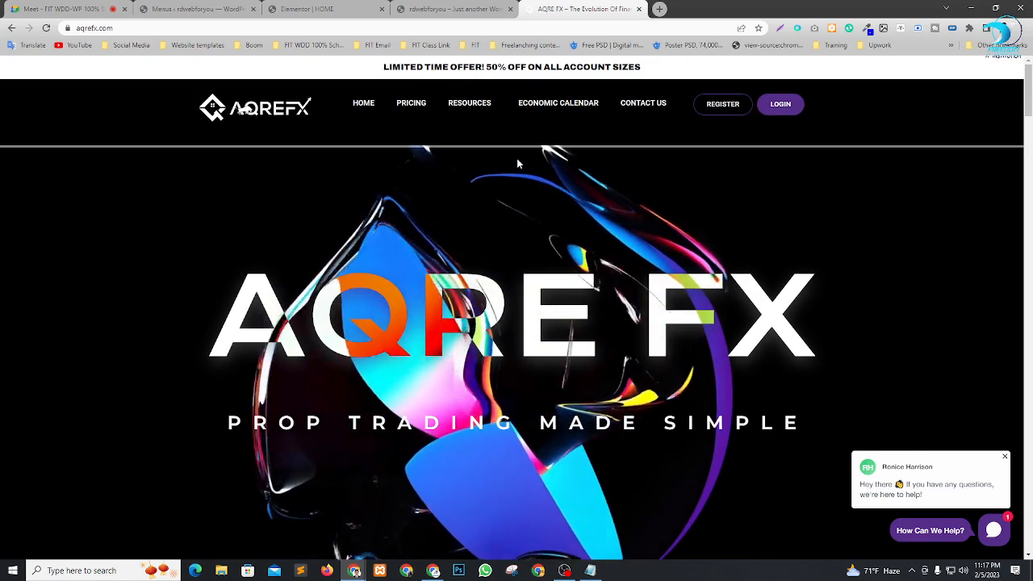
pyautogui.tripleClick(645, 73)
pyautogui.hotkey('ctrl', 'c')
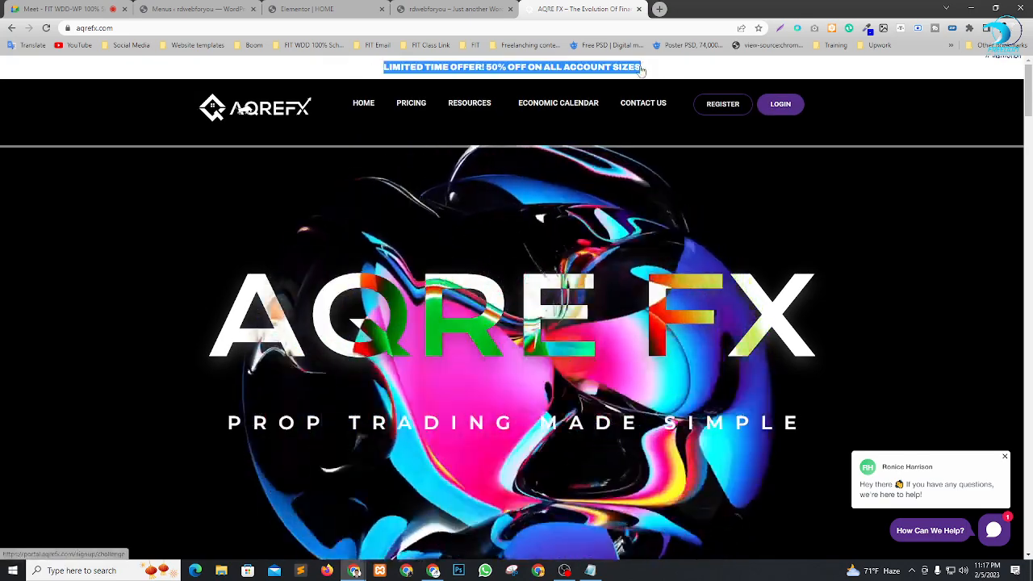
pyautogui.click(467, 8)
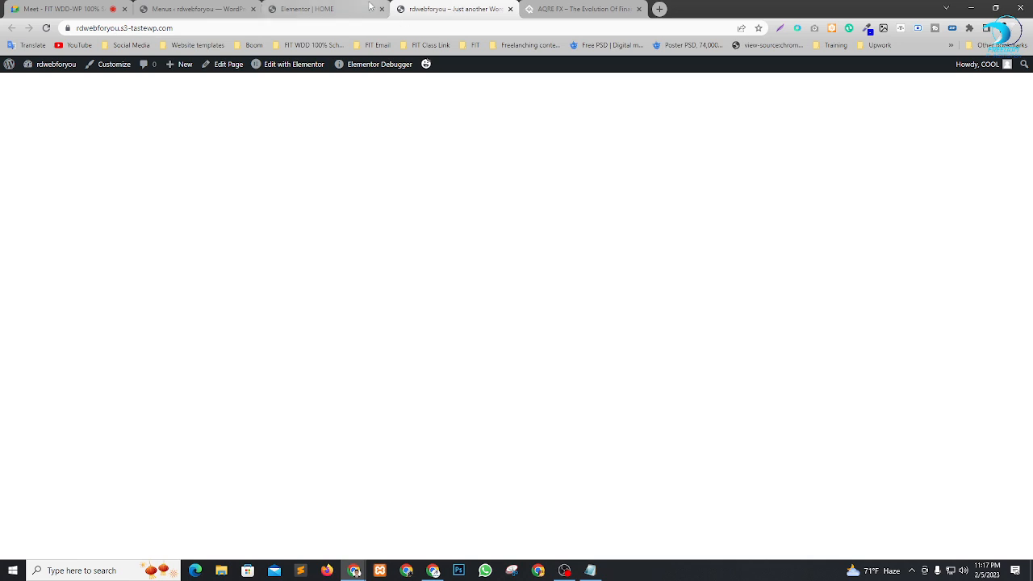
pyautogui.click(315, 9)
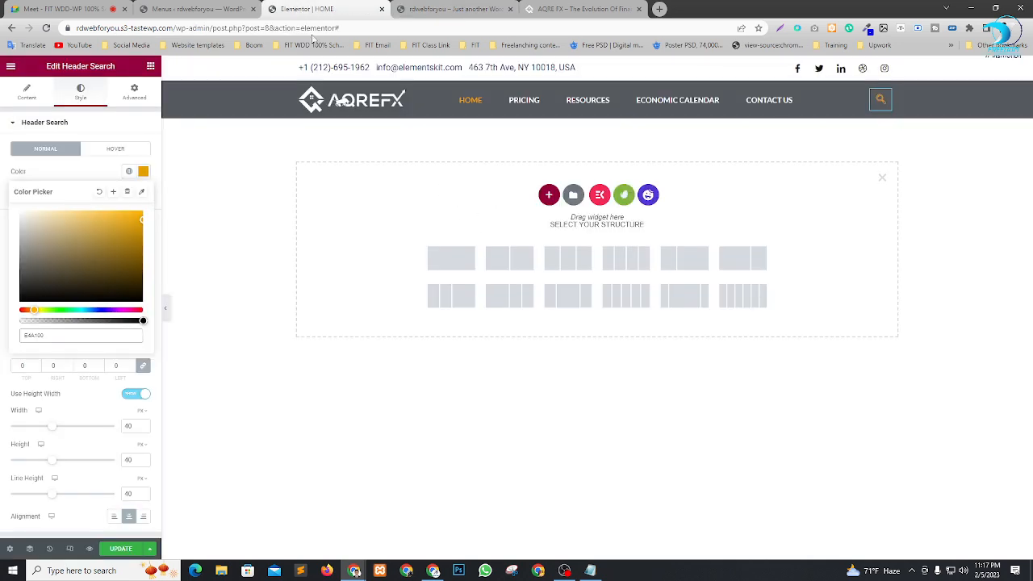
# Delete the e-mail and address items from the top bar's icon list and add a new list item.
pyautogui.click(581, 78)
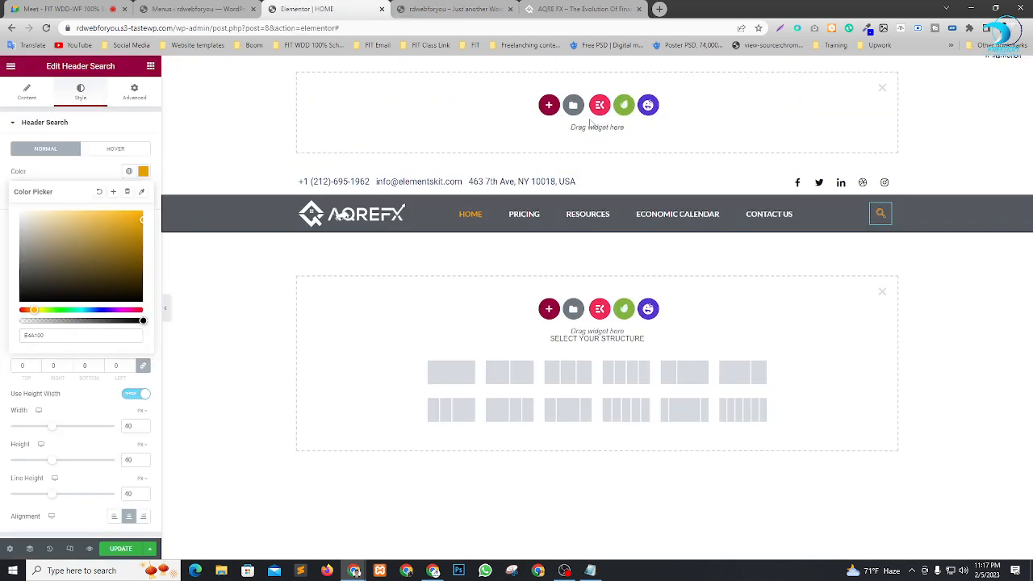
pyautogui.click(881, 89)
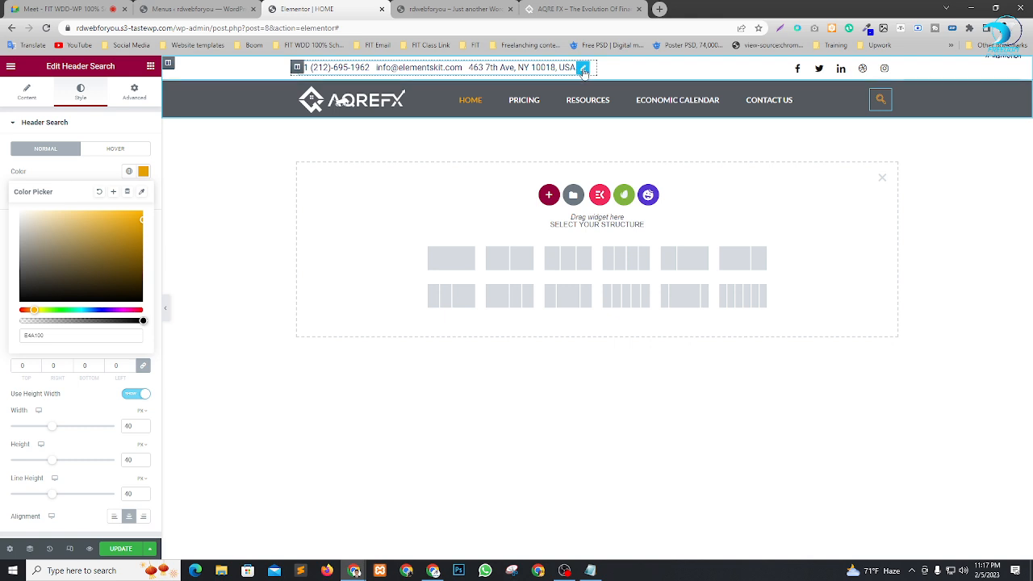
pyautogui.click(584, 70)
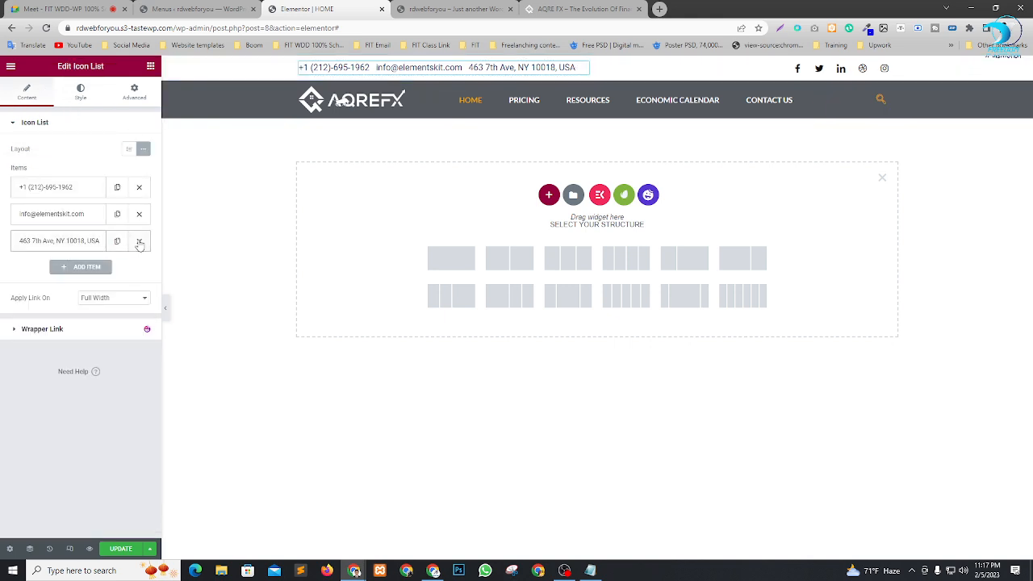
pyautogui.click(139, 242)
pyautogui.click(140, 215)
pyautogui.click(86, 189)
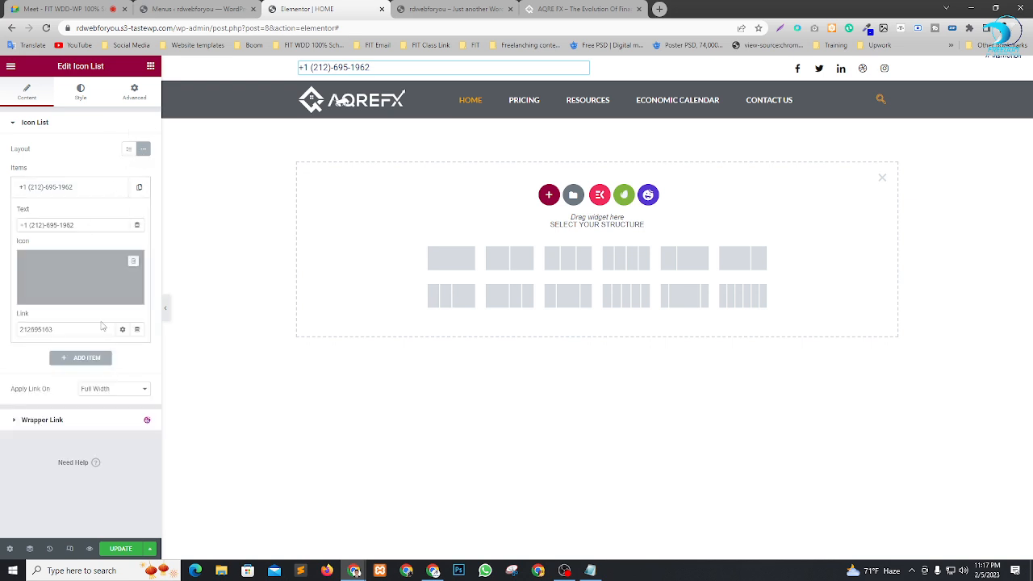
pyautogui.click(88, 360)
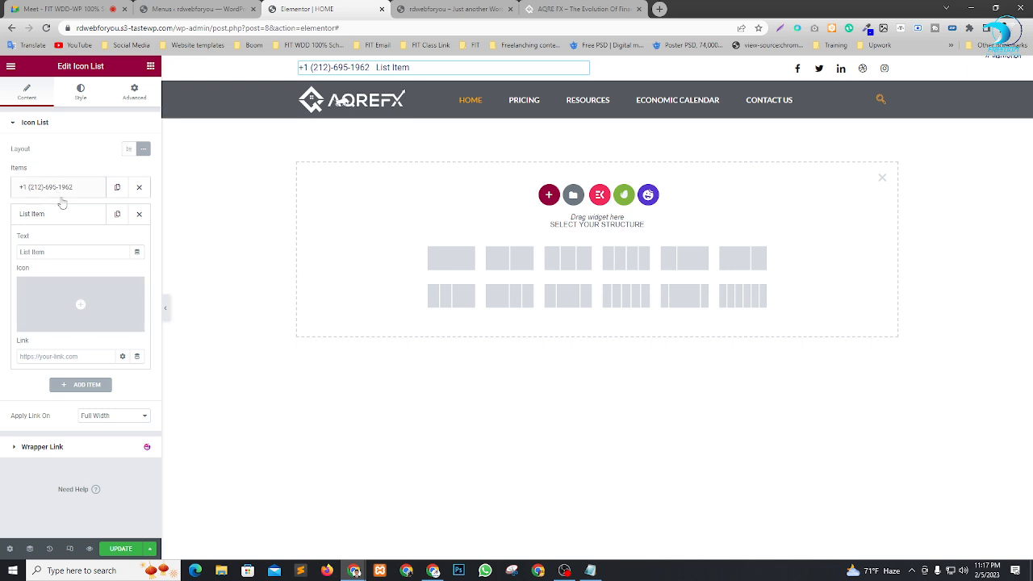
# Delete the phone number item from the top bar's icon list and set the remaining item's text to "LIMITED TIME OFFER! 50% OFF ON ALL ACCOUNT SIZES".
pyautogui.click(140, 188)
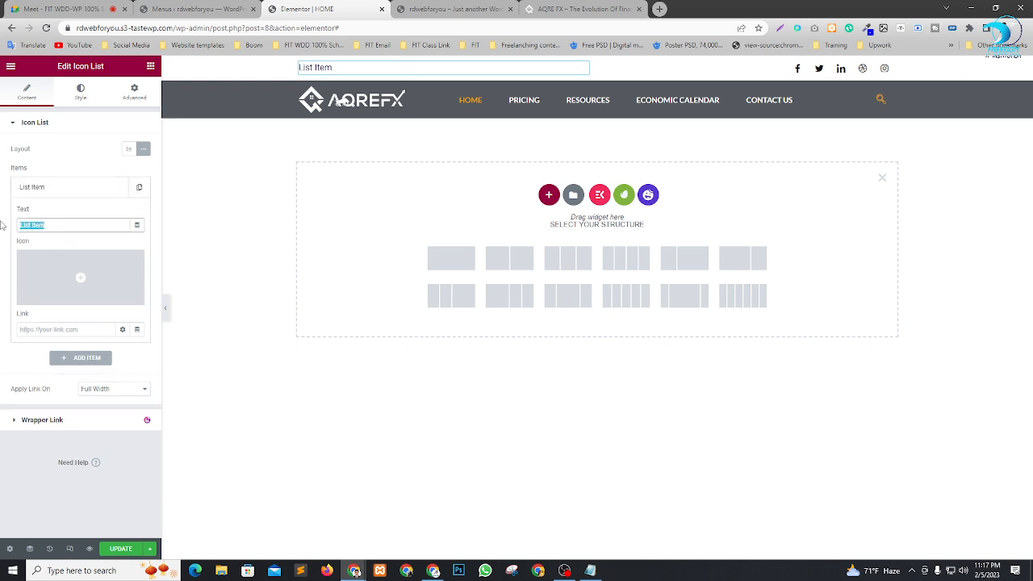
pyautogui.hotkey('ctrl', 'v')
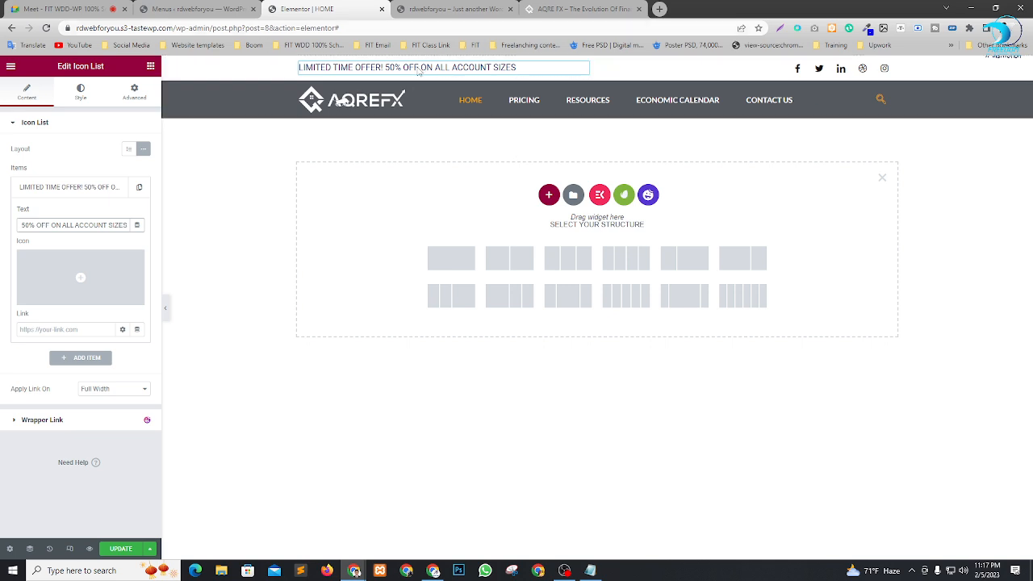
# Widen the top bar column holding the announcement and set the announcement text's font size to 25 px.
pyautogui.click(80, 92)
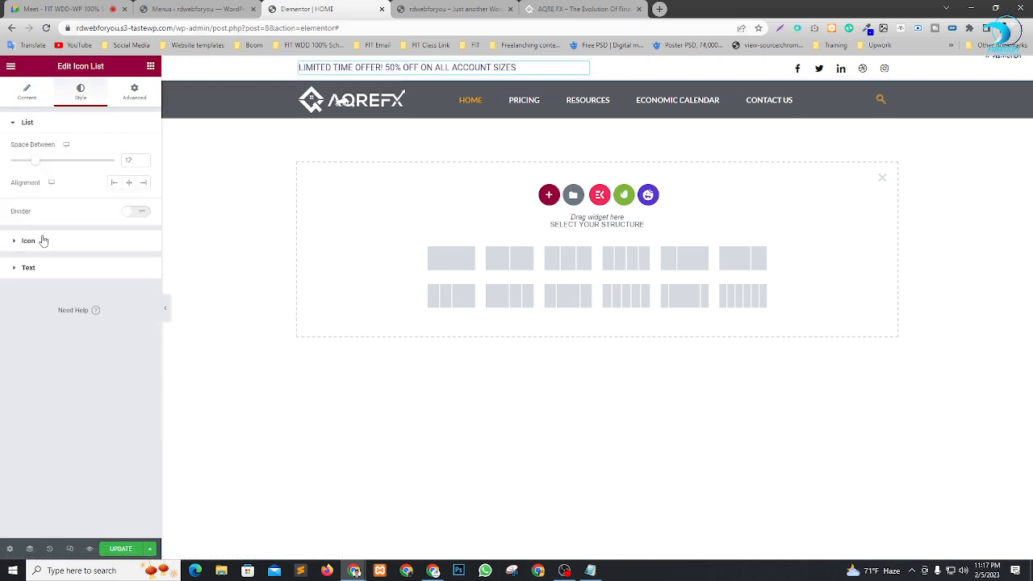
pyautogui.click(30, 268)
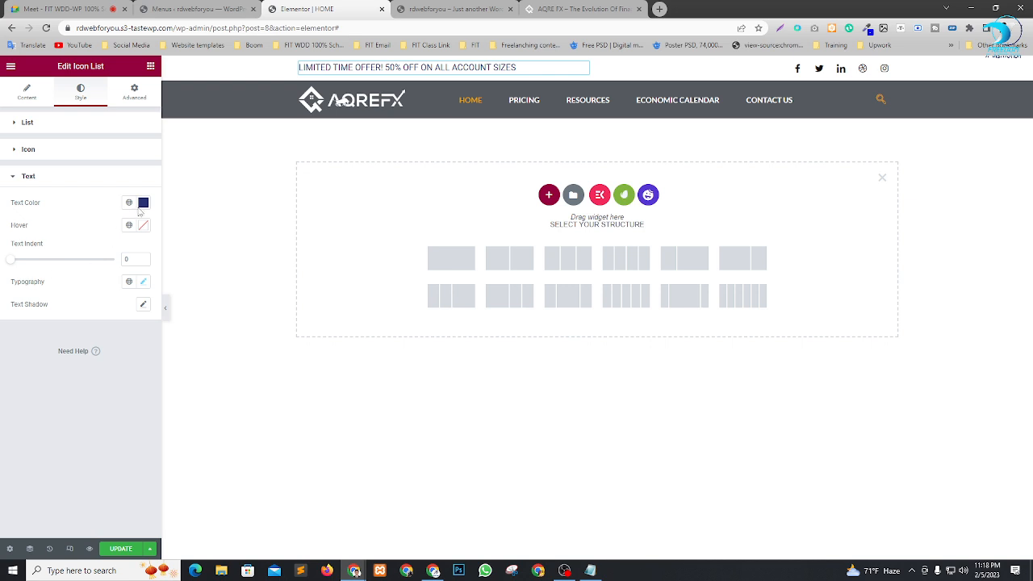
pyautogui.click(144, 282)
pyautogui.moveTo(24, 370); pyautogui.dragTo(31, 370)
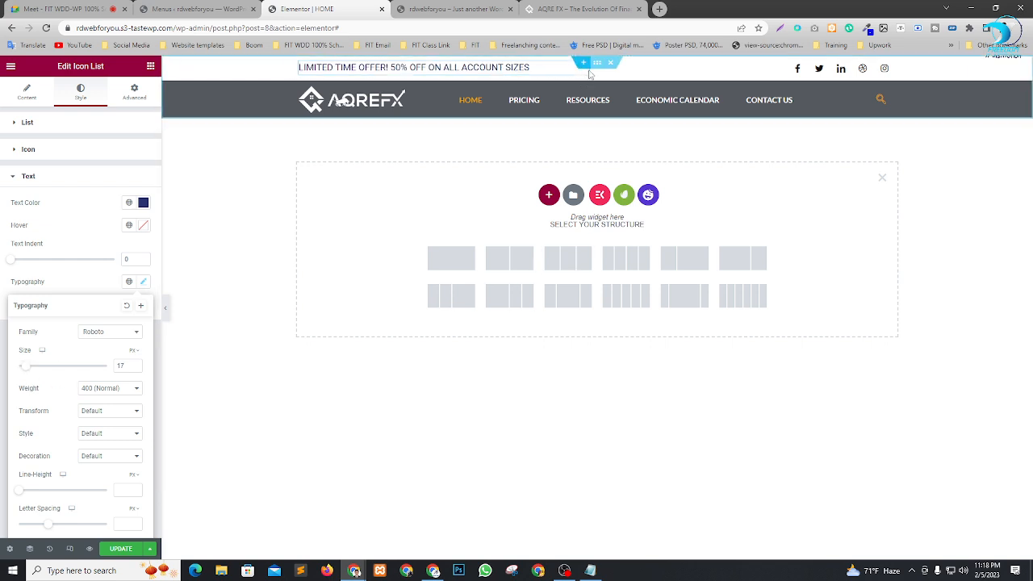
pyautogui.moveTo(595, 72); pyautogui.dragTo(766, 74)
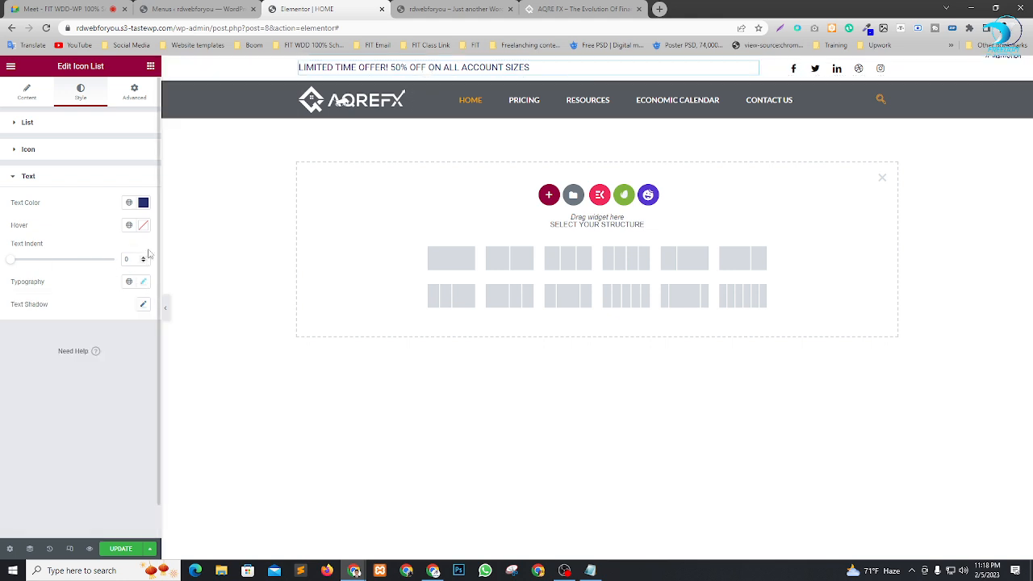
pyautogui.click(144, 281)
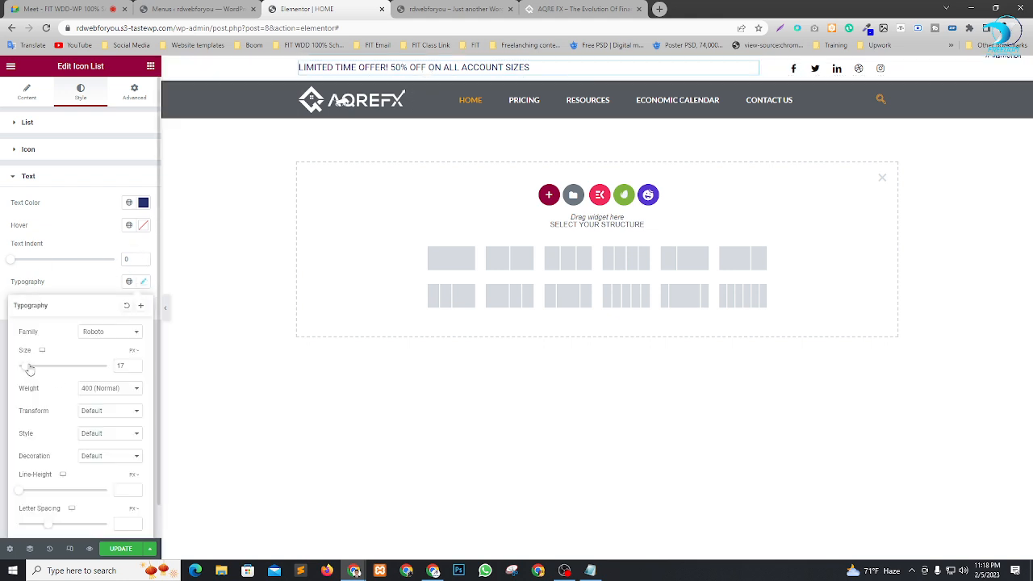
pyautogui.moveTo(29, 368); pyautogui.dragTo(34, 367)
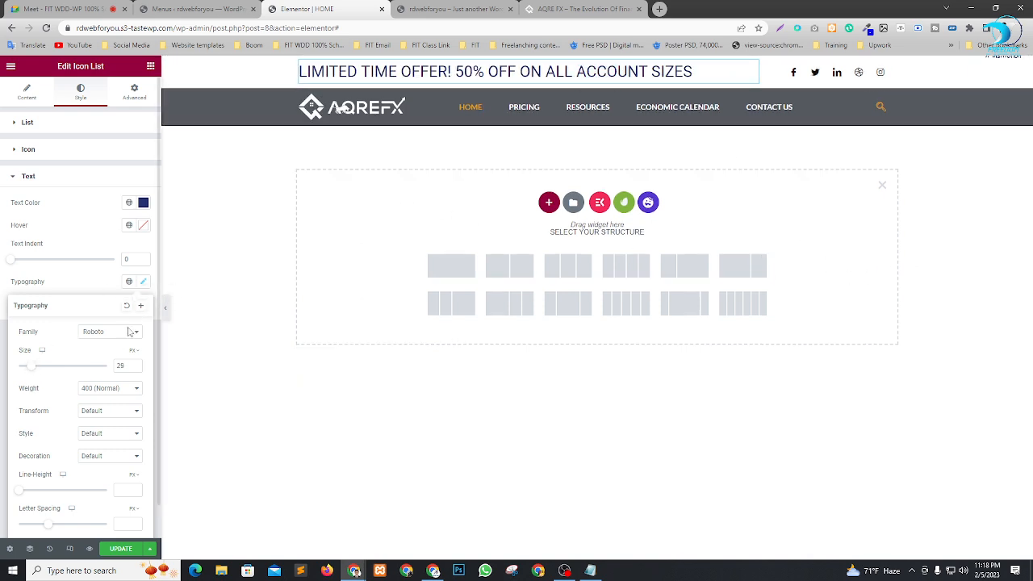
pyautogui.write('25')
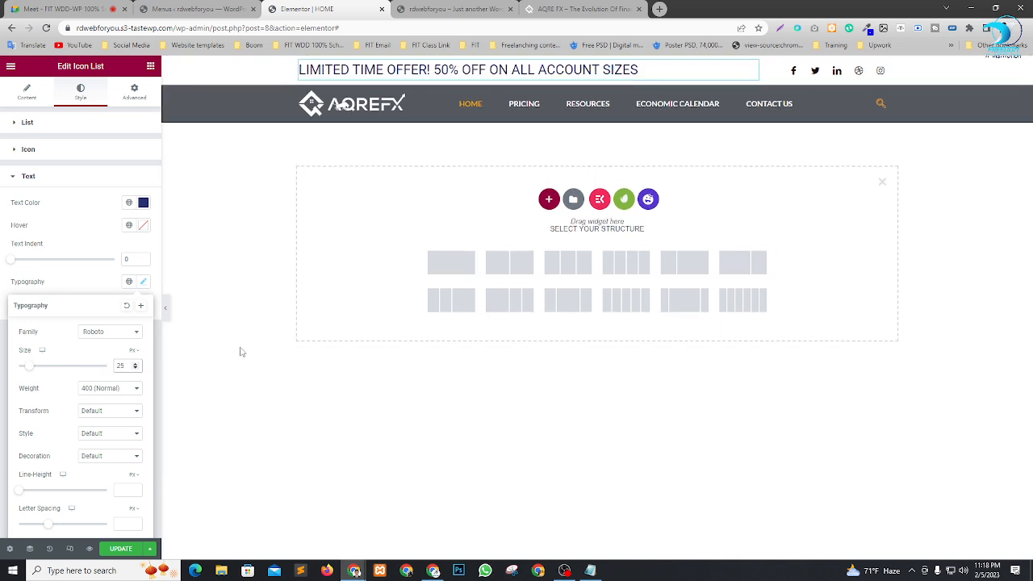
# Set the announcement's text color to #E4A100, copied from the Notepad text file.
pyautogui.click(143, 203)
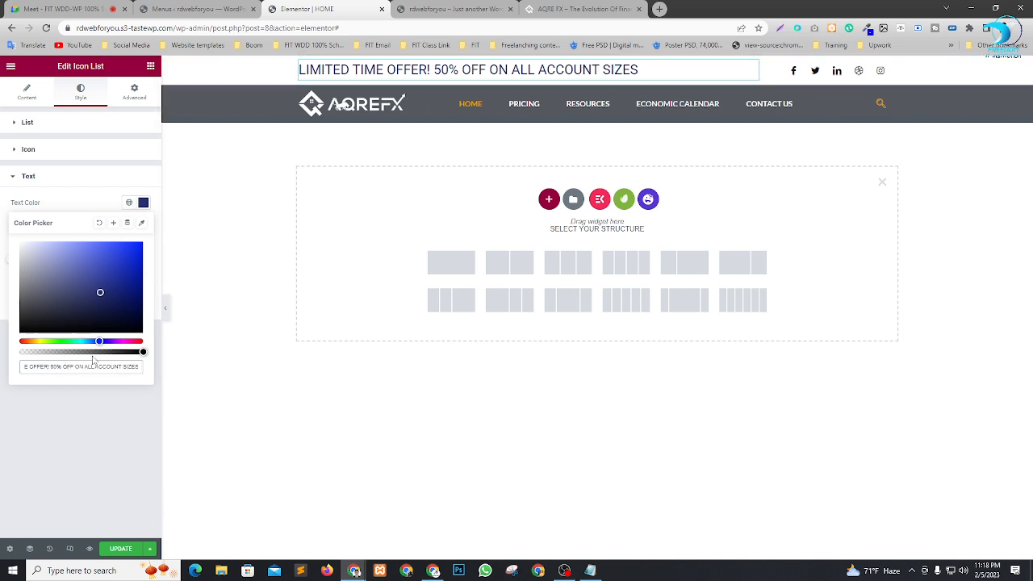
pyautogui.hotkey('ctrl', 'a')
pyautogui.press('BackSpace')
pyautogui.click(591, 570)
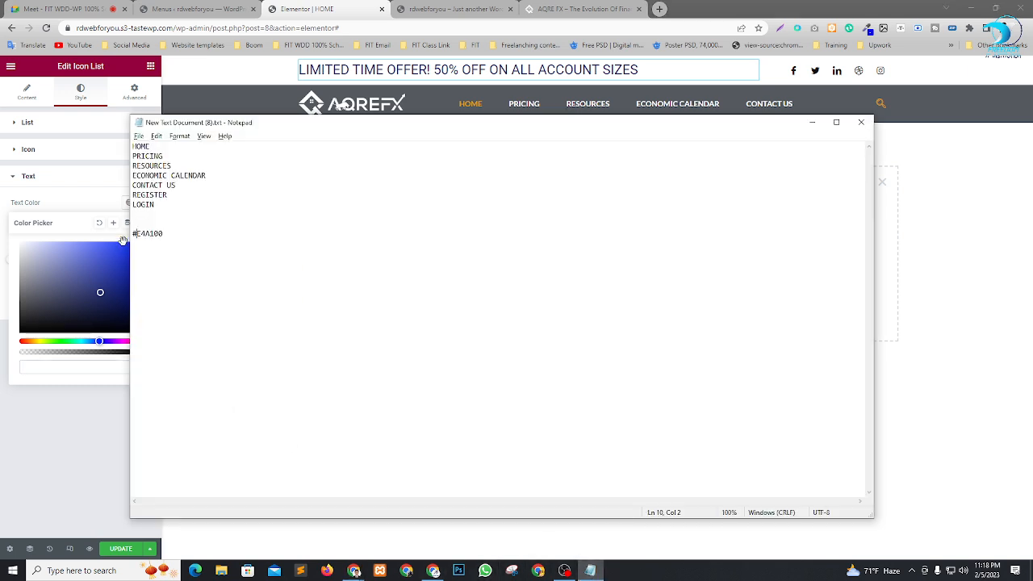
pyautogui.hotkey('alt', 'Tab')
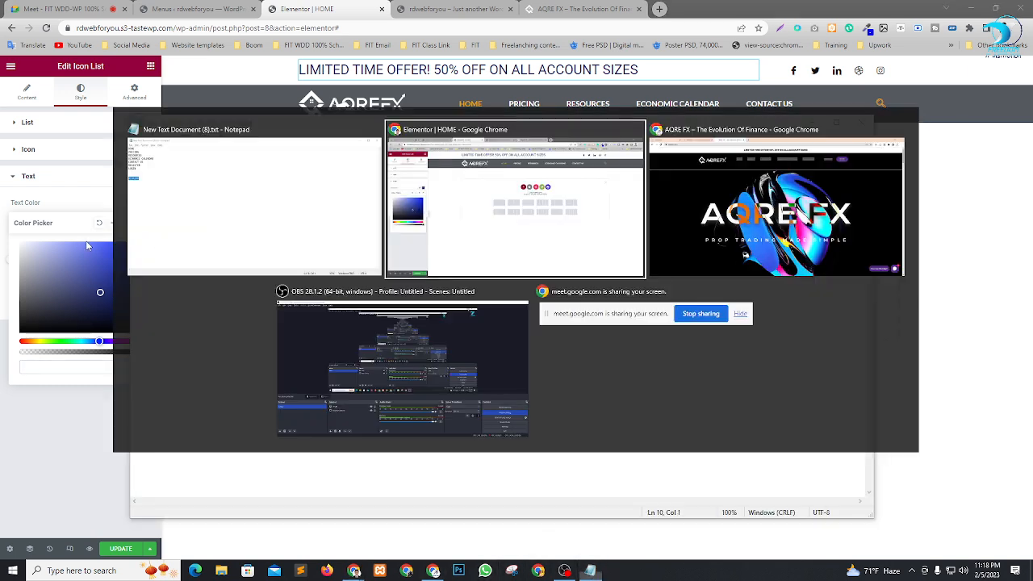
pyautogui.write('#E4A100')
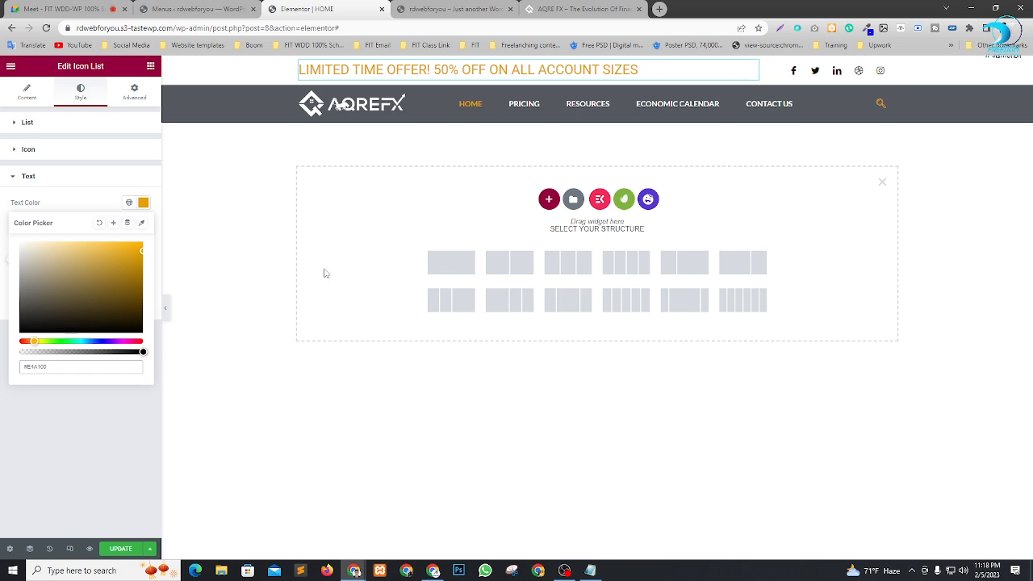
# Set the announcement's text color to black, #000000, and update the page.
pyautogui.moveTo(49, 320); pyautogui.dragTo(2, 340)
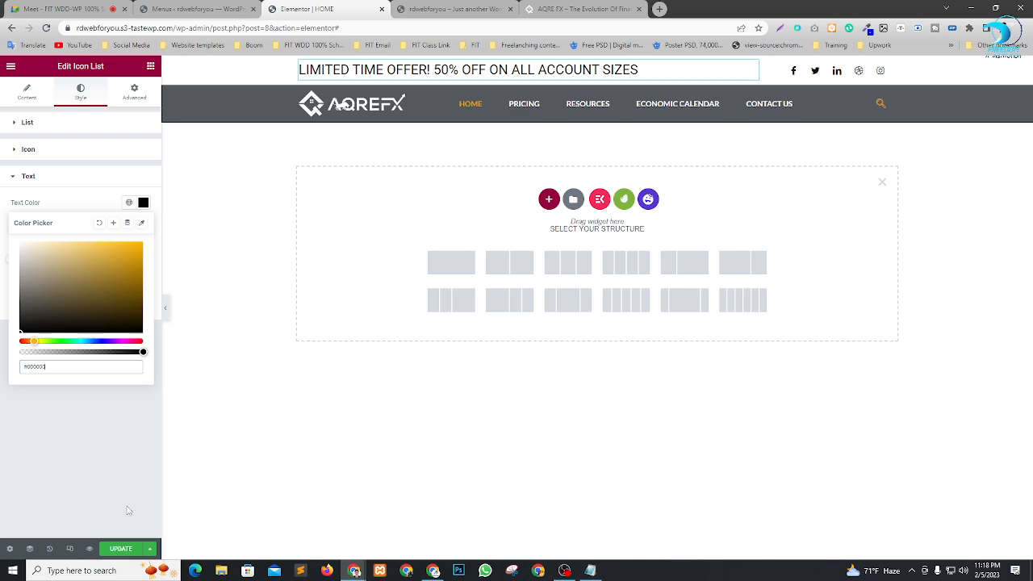
pyautogui.click(120, 549)
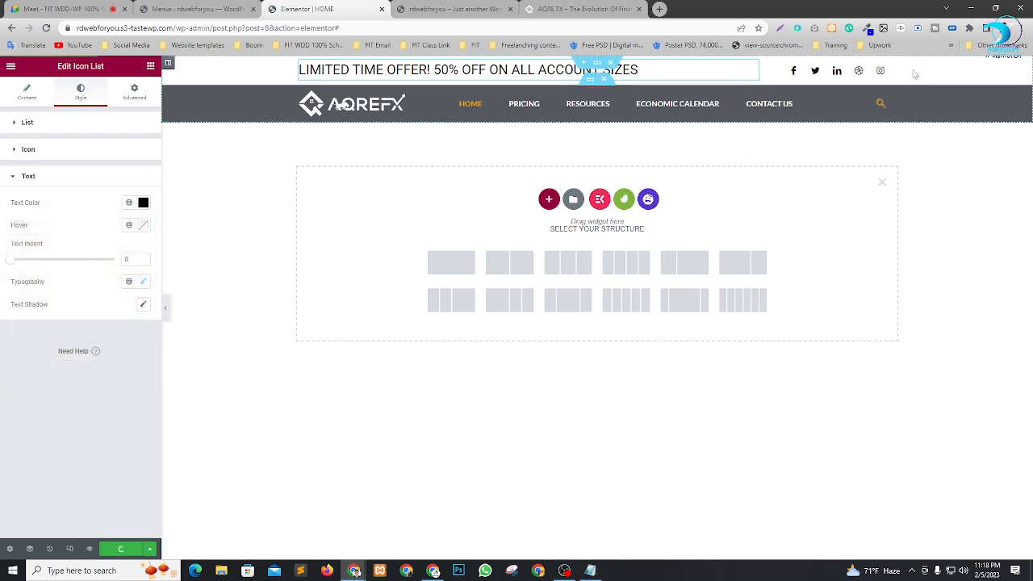
# Examine the hero section of the AQRE FX website as a design reference and return to the Elementor editor.
pyautogui.click(565, 8)
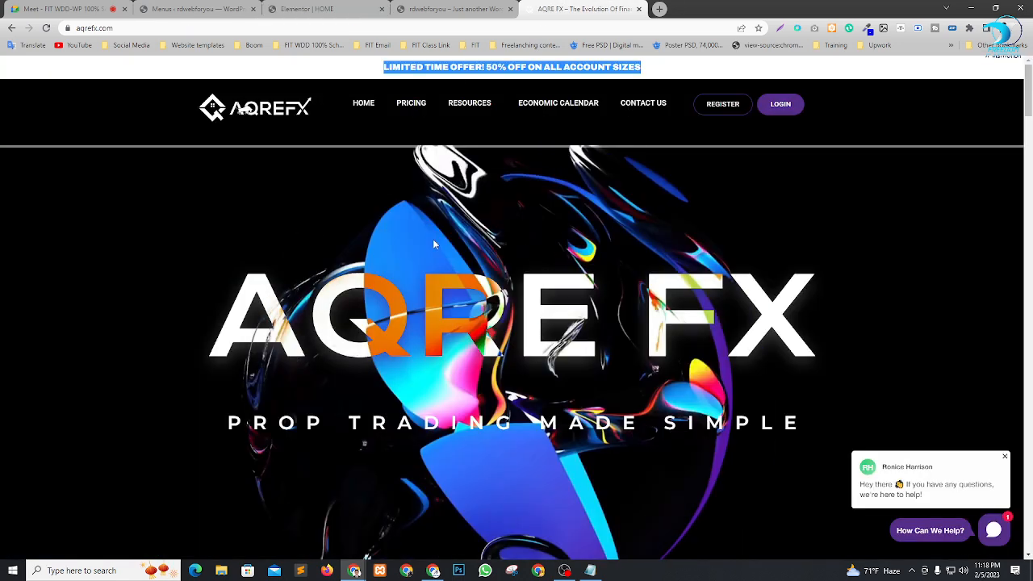
pyautogui.scroll(-2, 432, 239)
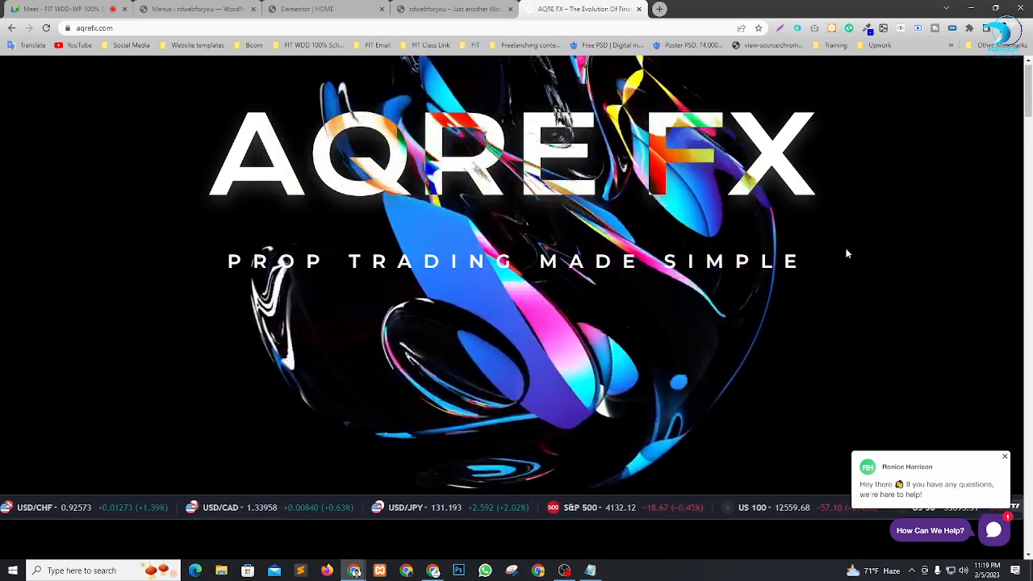
pyautogui.scroll(2, 428, 311)
pyautogui.scroll(-1, 474, 260)
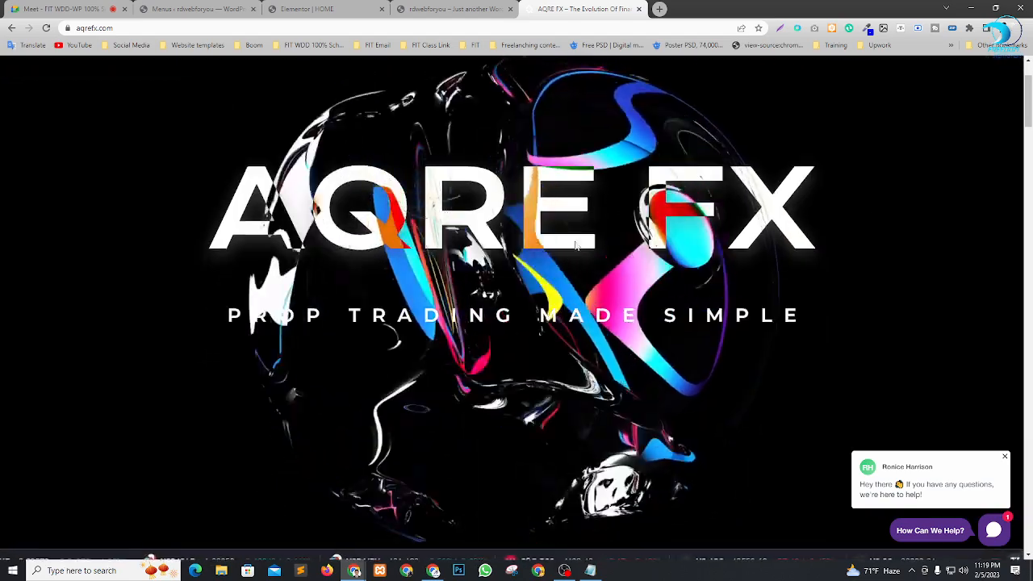
pyautogui.scroll(2, 460, 282)
pyautogui.scroll(-3, 456, 291)
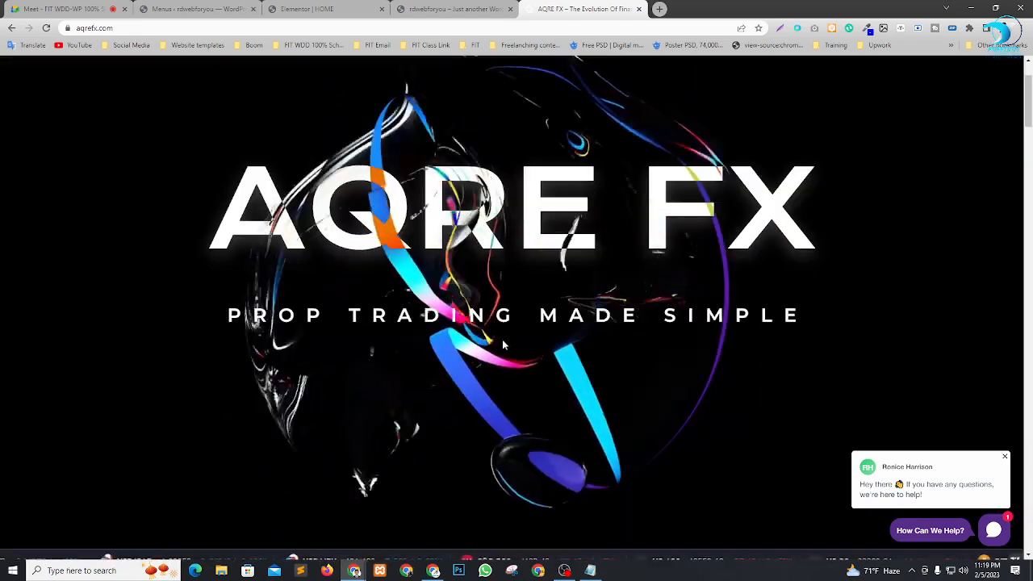
pyautogui.scroll(2, 563, 409)
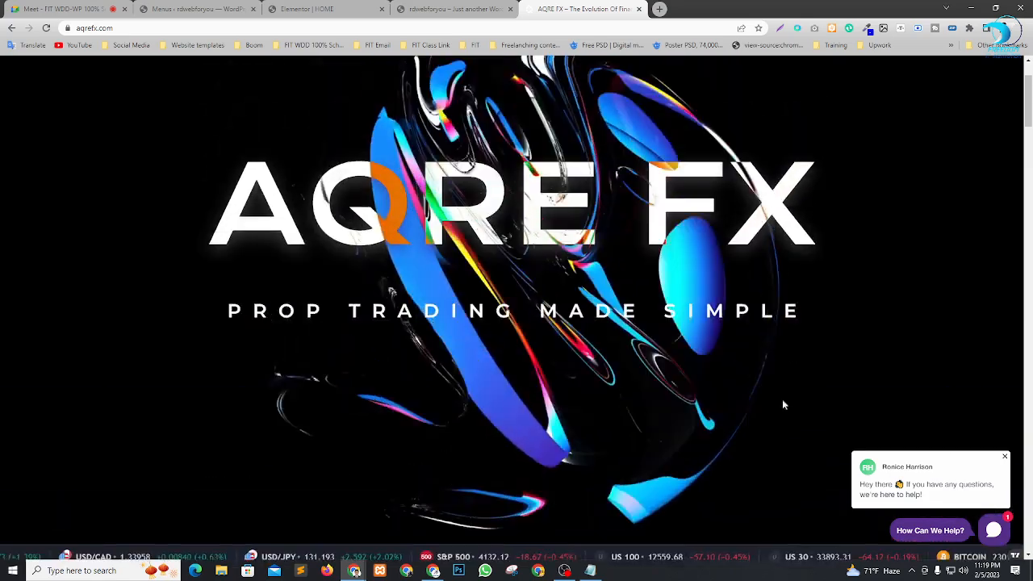
pyautogui.scroll(-1, 598, 366)
pyautogui.scroll(-2, 572, 358)
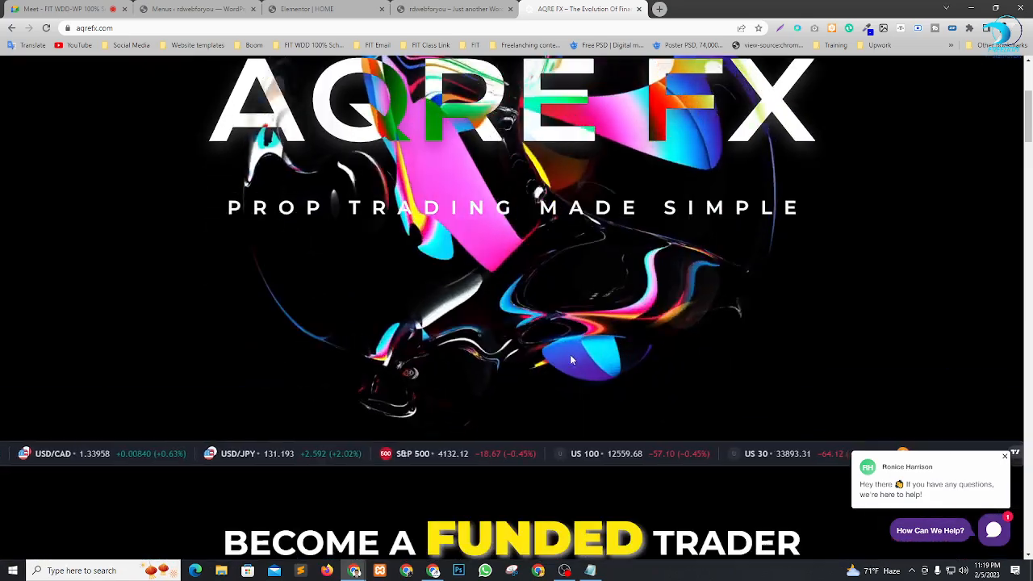
pyautogui.scroll(3, 571, 242)
pyautogui.scroll(2, 615, 337)
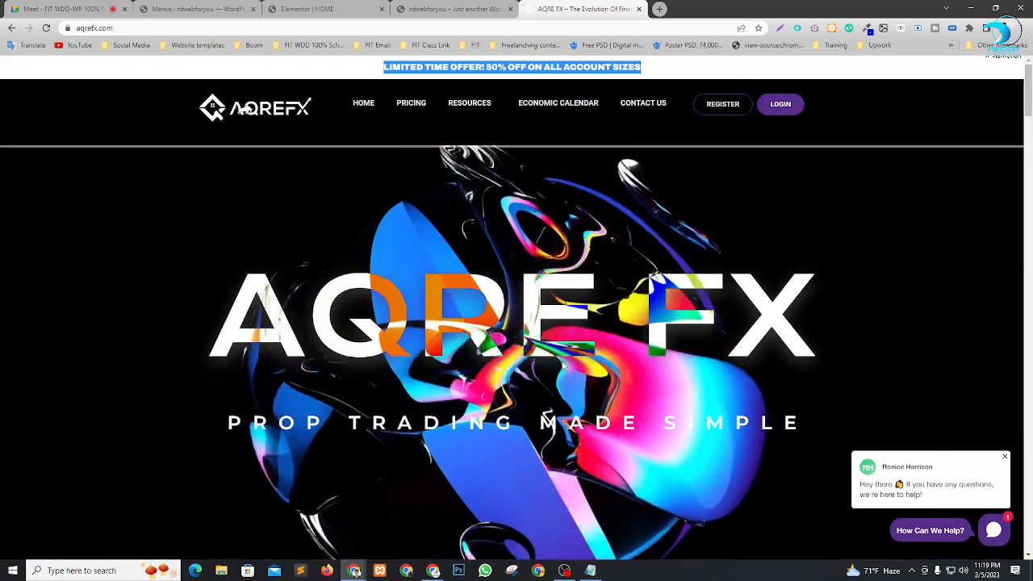
pyautogui.click(421, 8)
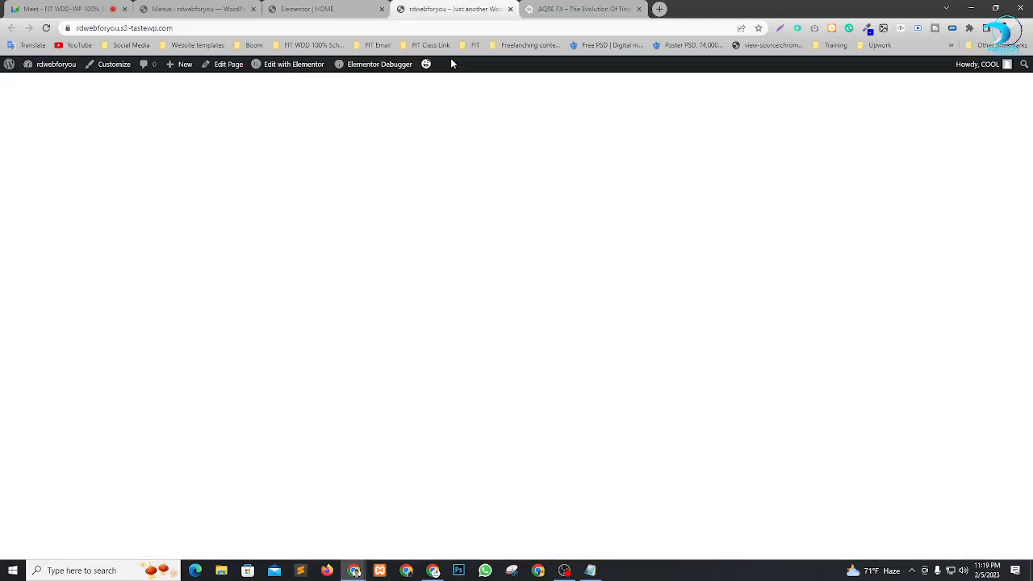
pyautogui.click(581, 9)
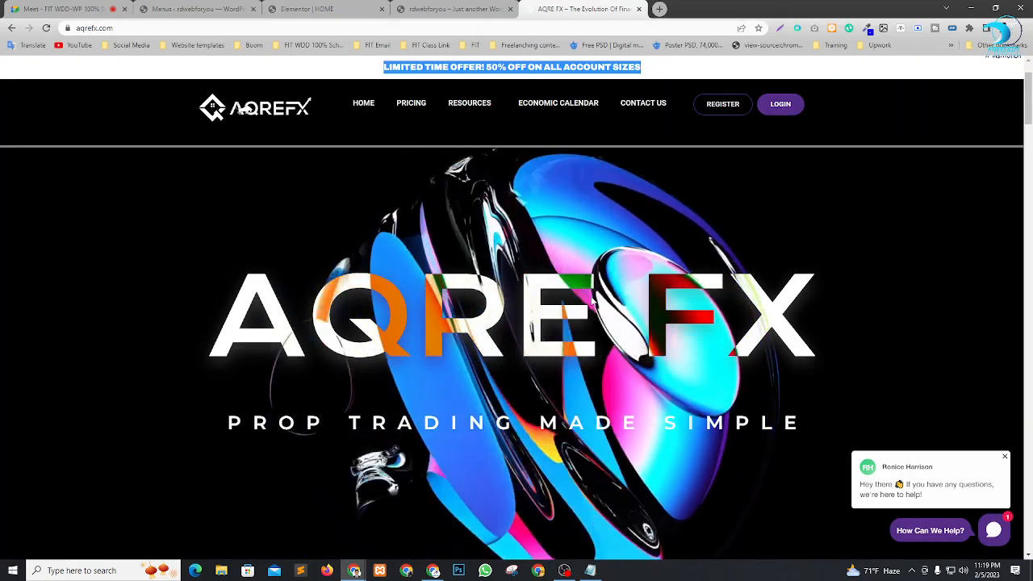
pyautogui.scroll(-2, 592, 301)
pyautogui.scroll(2, 592, 301)
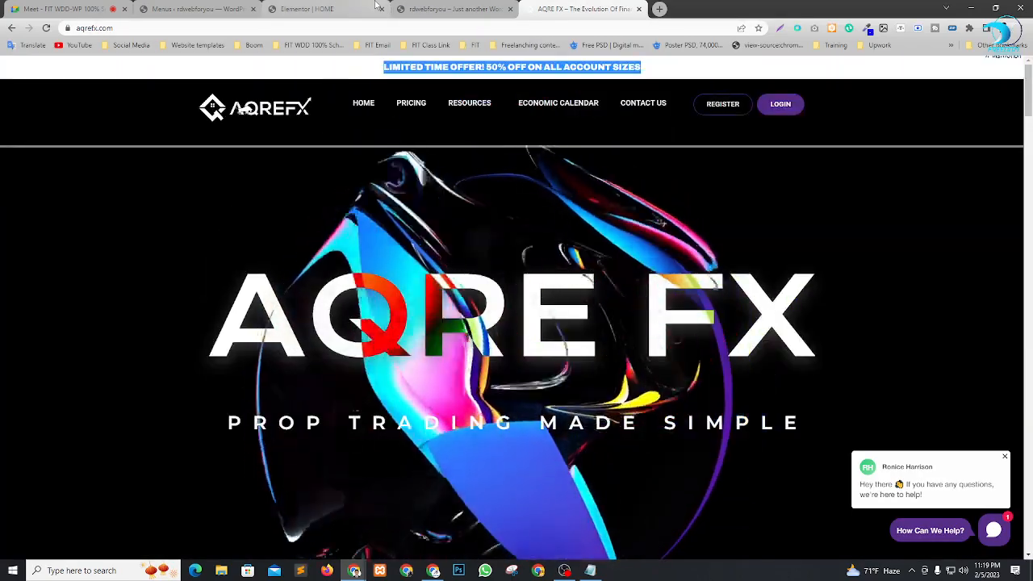
pyautogui.click(428, 9)
pyautogui.click(303, 9)
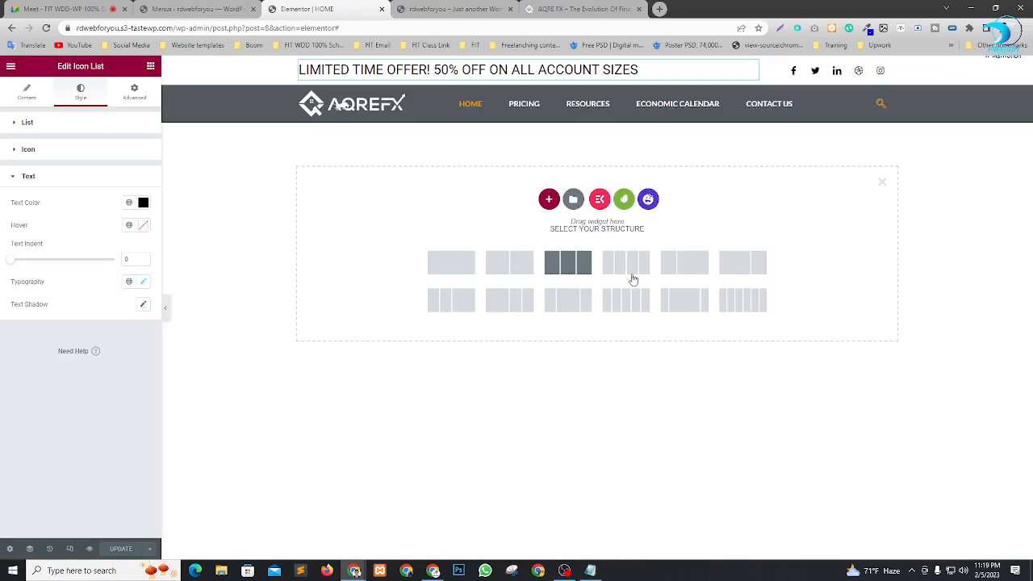
# Browse the Hero category of the Template Kits library's free blocks for a suitable hero section design.
pyautogui.click(623, 201)
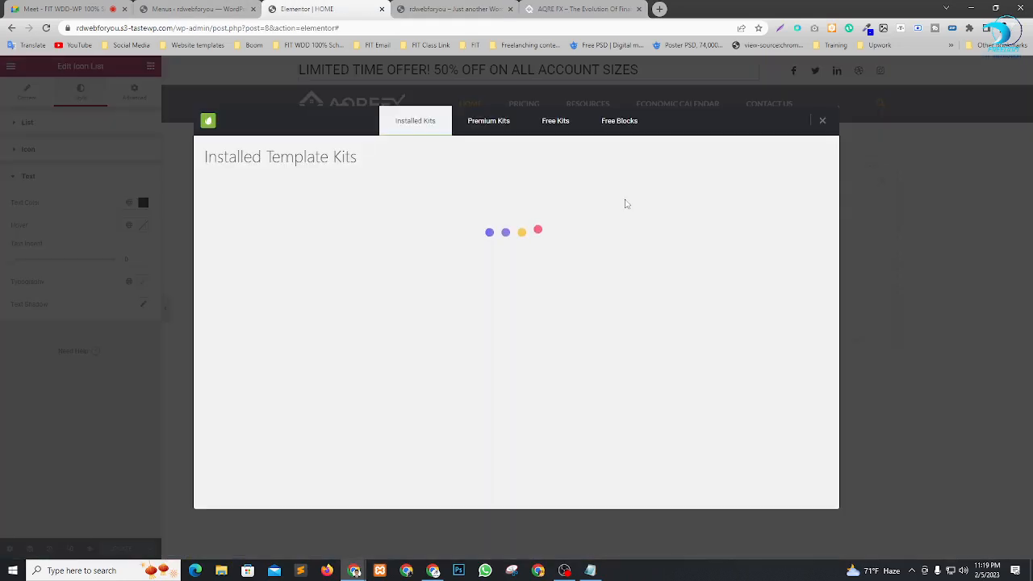
pyautogui.click(617, 123)
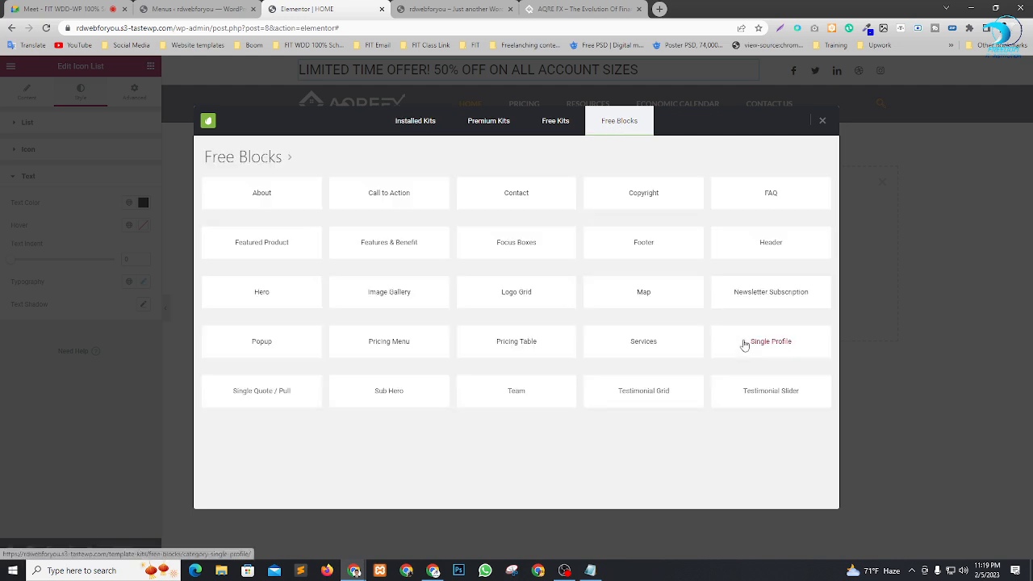
pyautogui.click(262, 294)
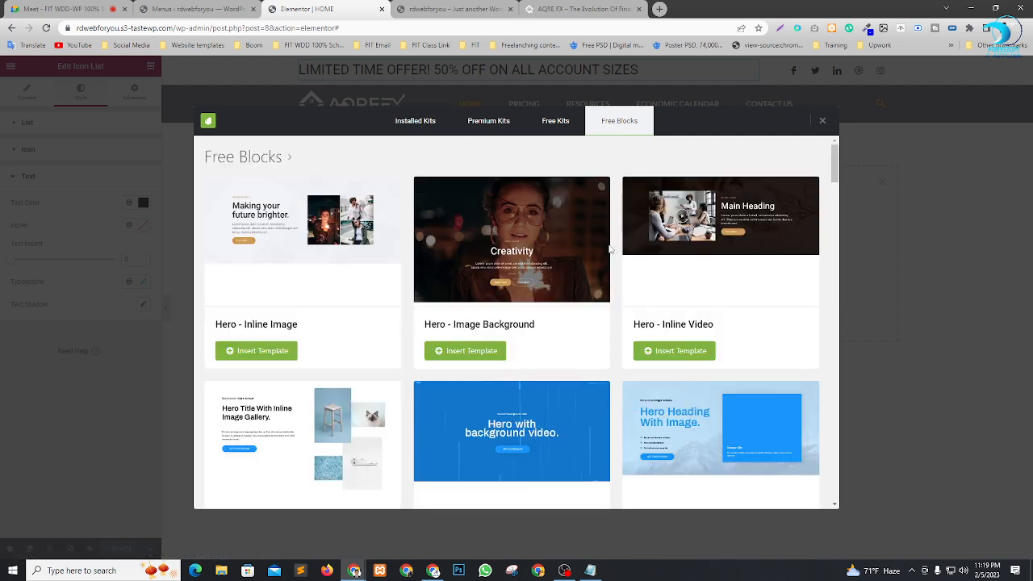
pyautogui.scroll(-6, 478, 332)
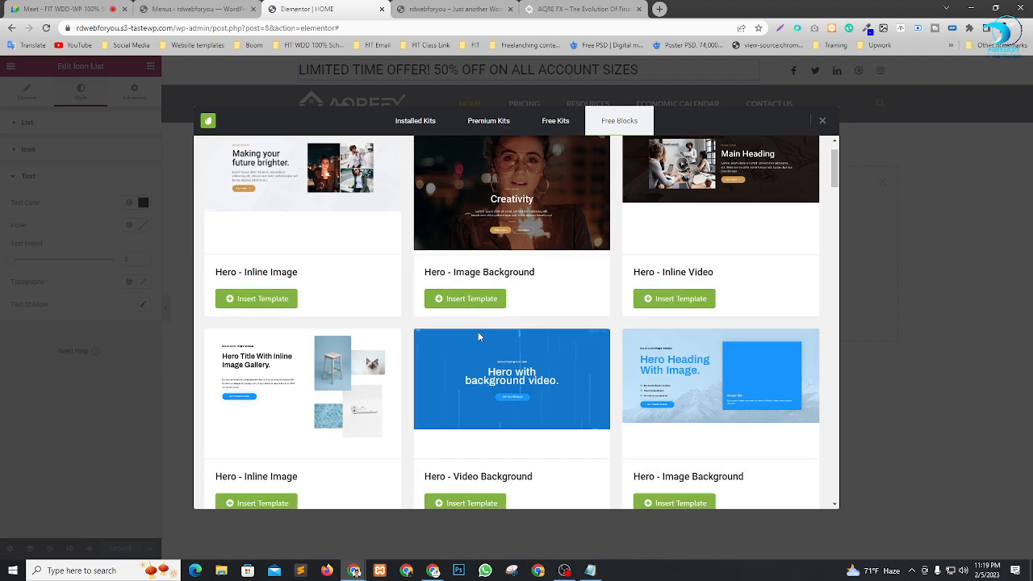
pyautogui.scroll(-5, 355, 346)
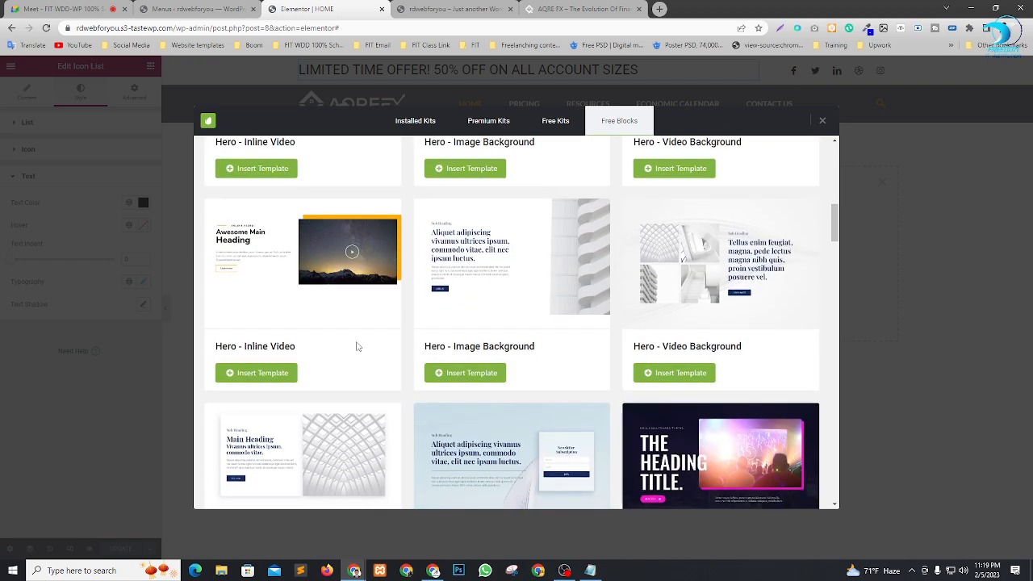
pyautogui.scroll(-2, 395, 349)
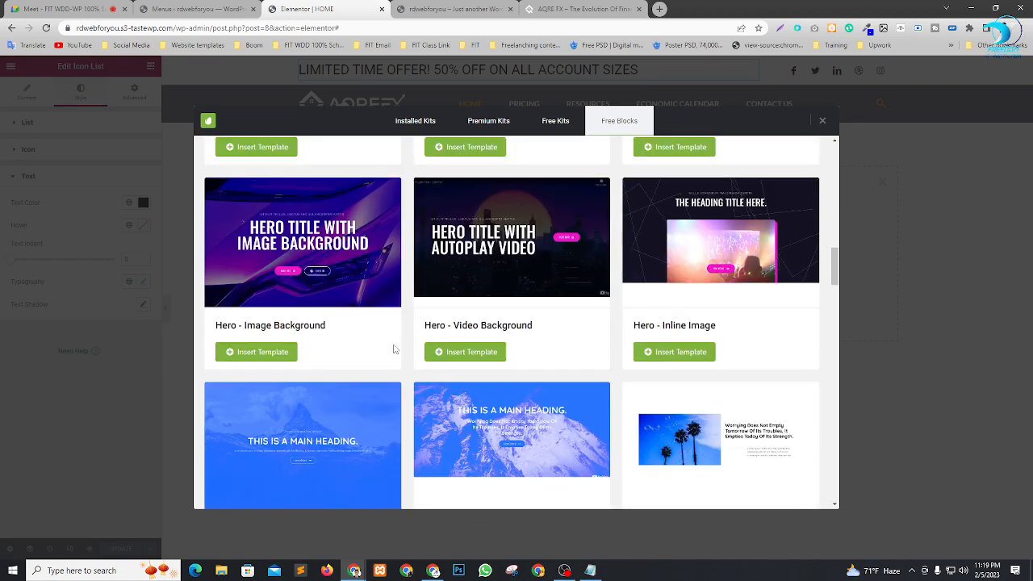
pyautogui.scroll(-2, 459, 316)
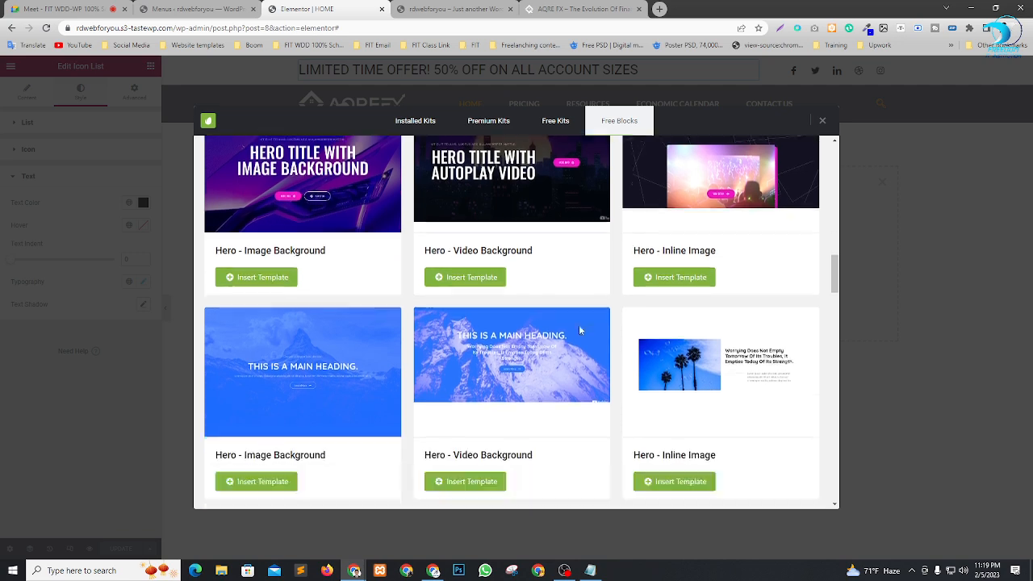
pyautogui.scroll(3, 554, 347)
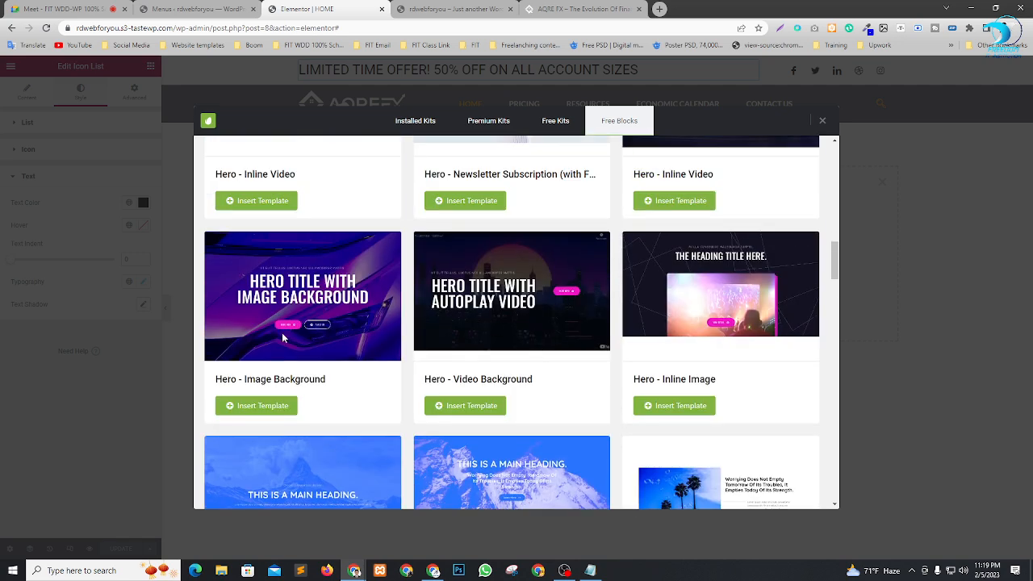
pyautogui.scroll(-2, 364, 333)
pyautogui.scroll(1, 485, 335)
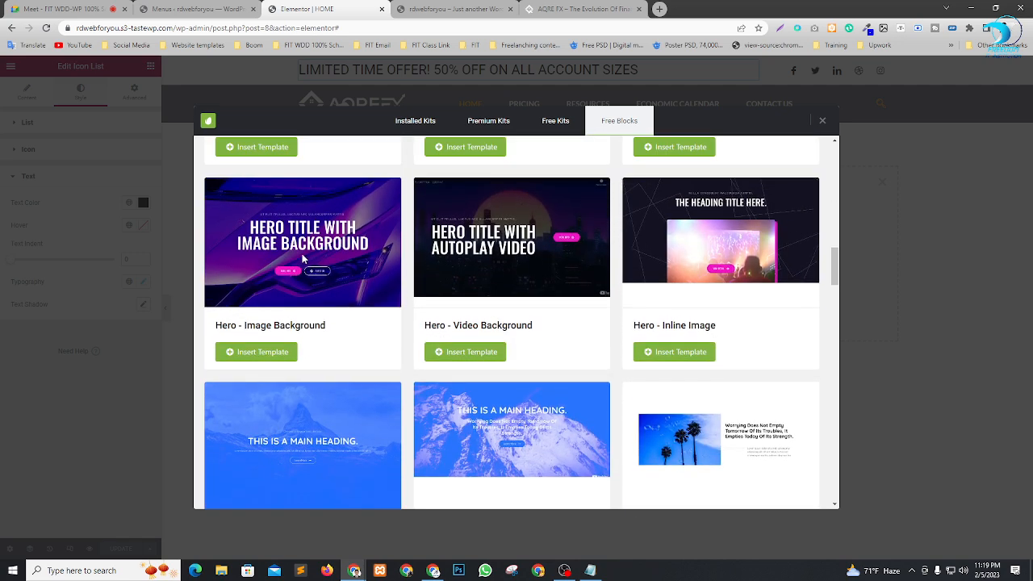
pyautogui.scroll(-5, 626, 342)
pyautogui.scroll(-7, 626, 342)
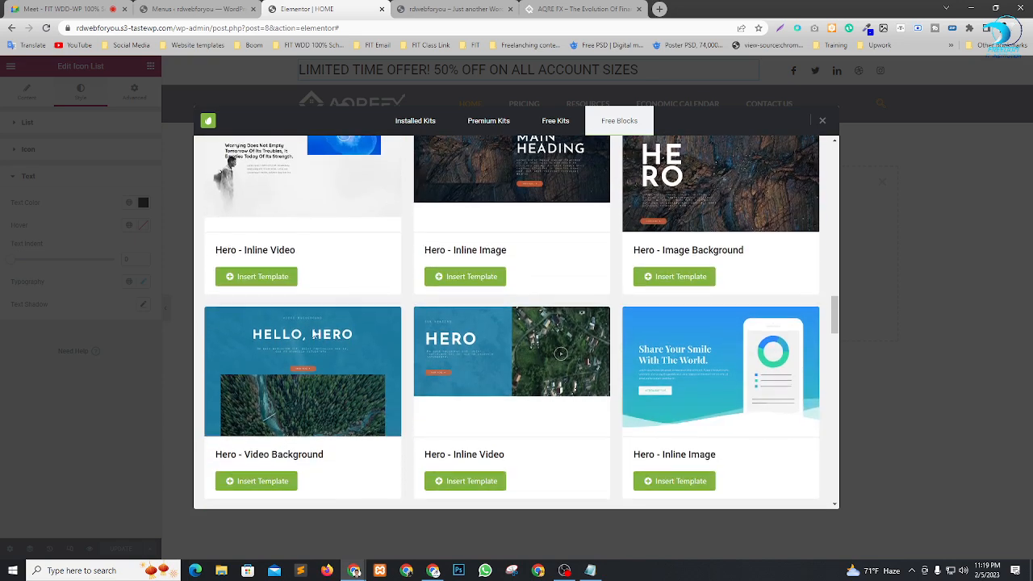
pyautogui.scroll(-3, 476, 332)
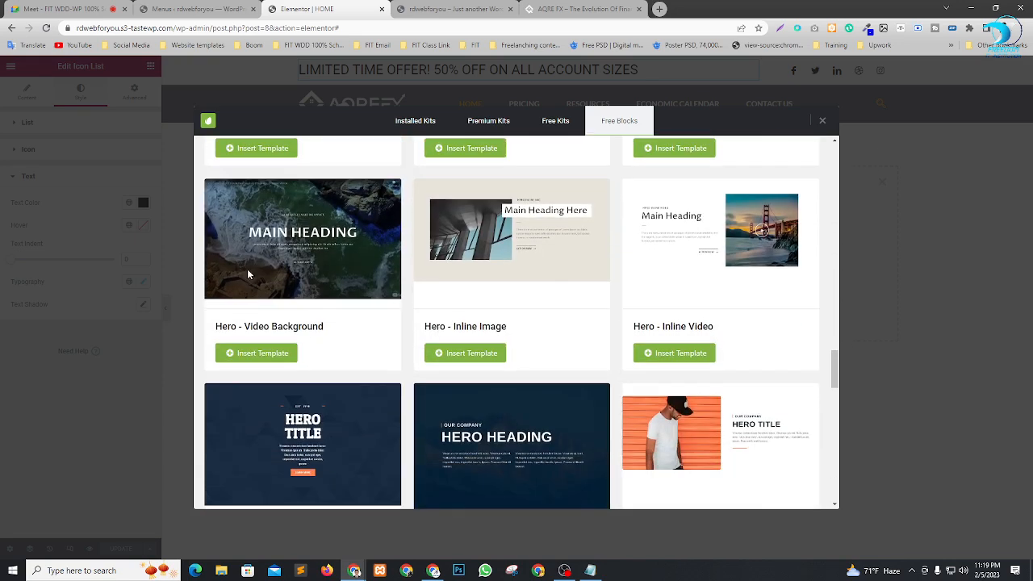
pyautogui.scroll(-4, 247, 269)
pyautogui.scroll(-6, 408, 339)
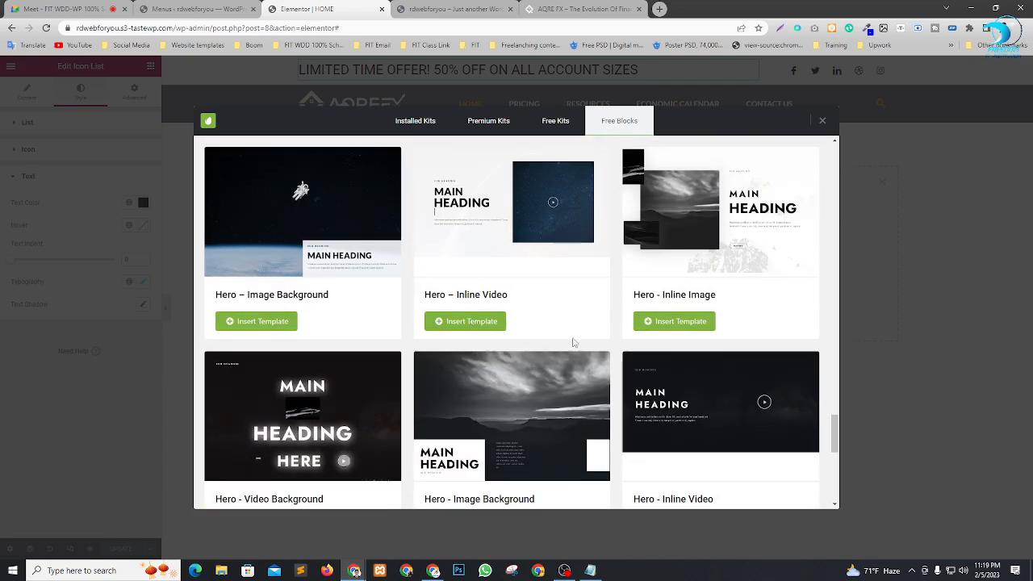
pyautogui.scroll(-3, 700, 305)
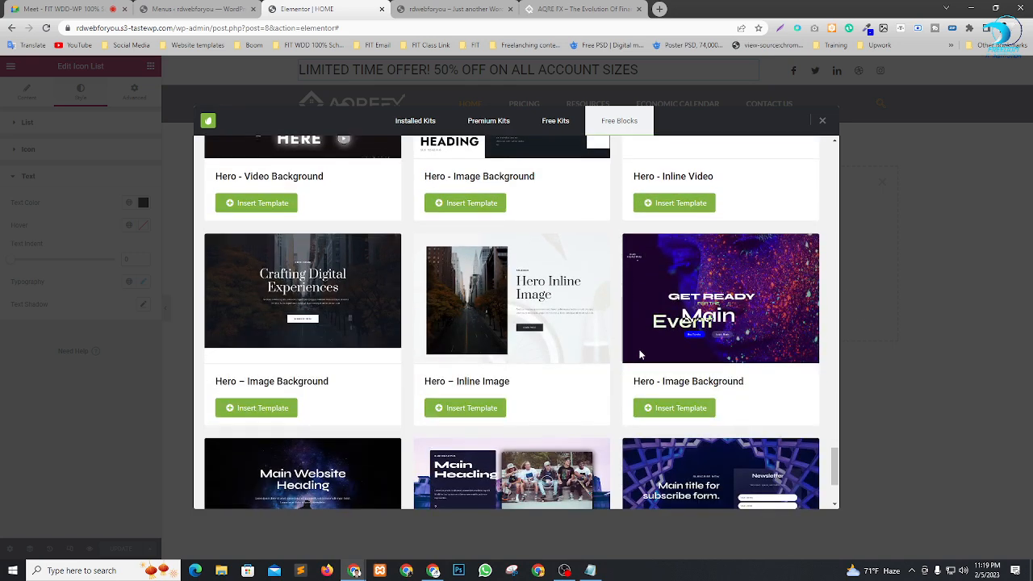
pyautogui.scroll(-1, 676, 294)
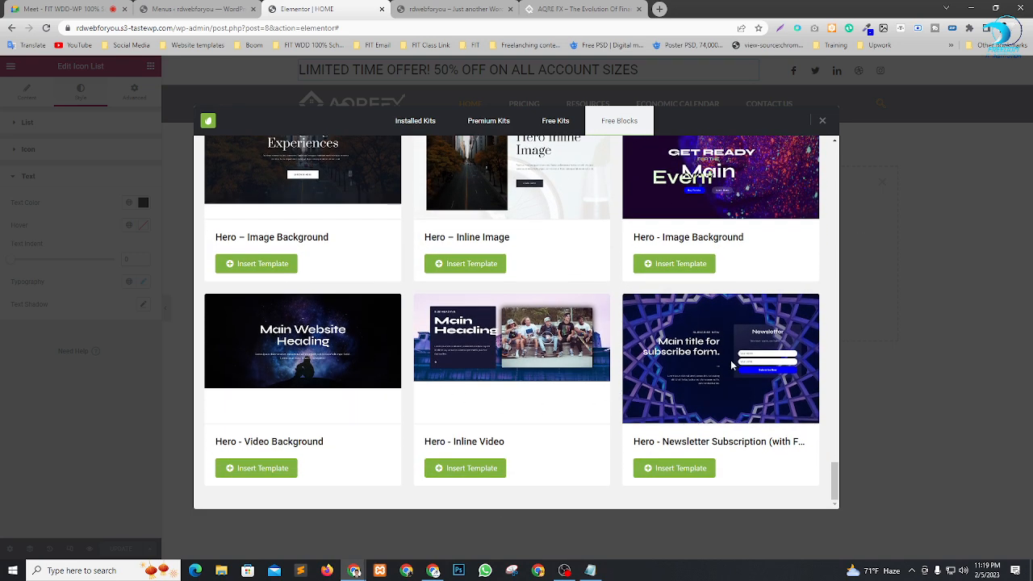
# Compare against the hero section of the AQRE FX website, check the live site page, and return to the Elementor editor.
pyautogui.click(583, 7)
pyautogui.scroll(-3, 635, 323)
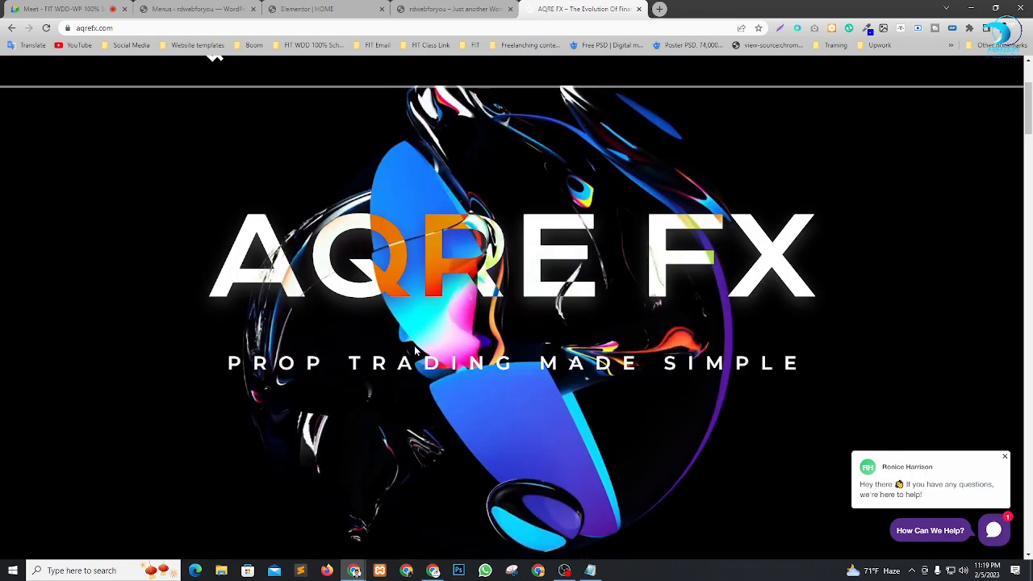
pyautogui.scroll(3, 778, 115)
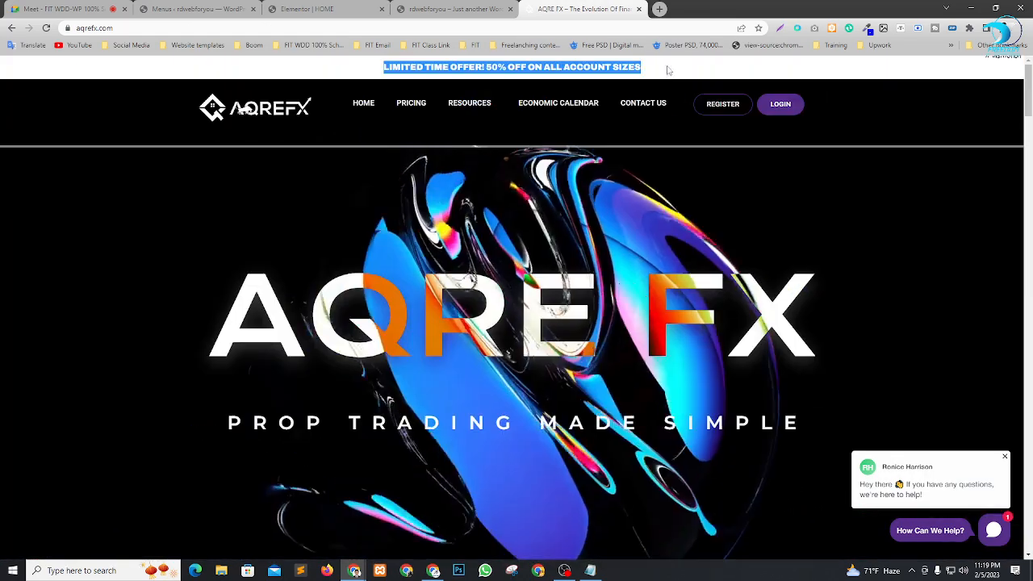
pyautogui.click(443, 7)
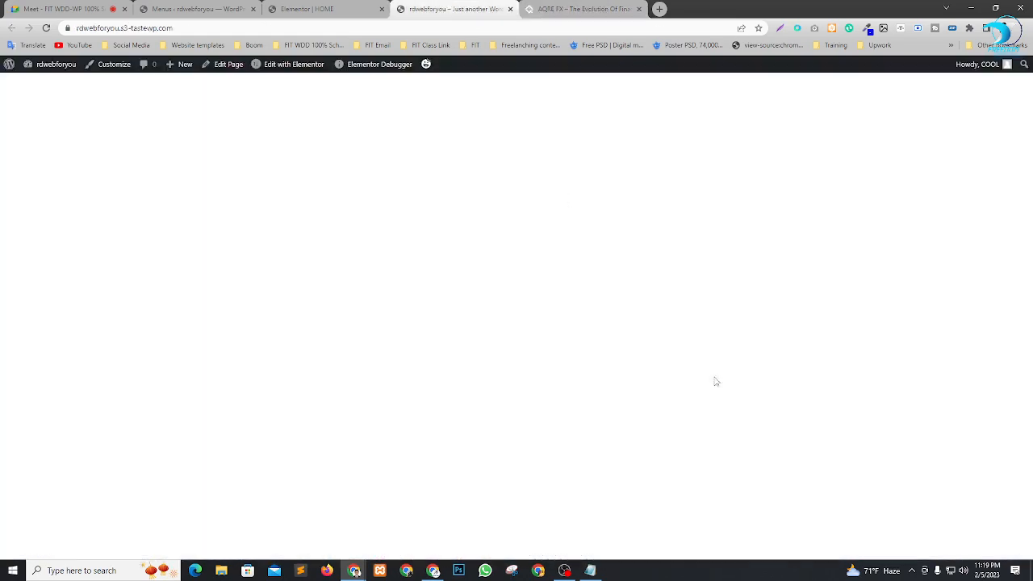
pyautogui.click(310, 7)
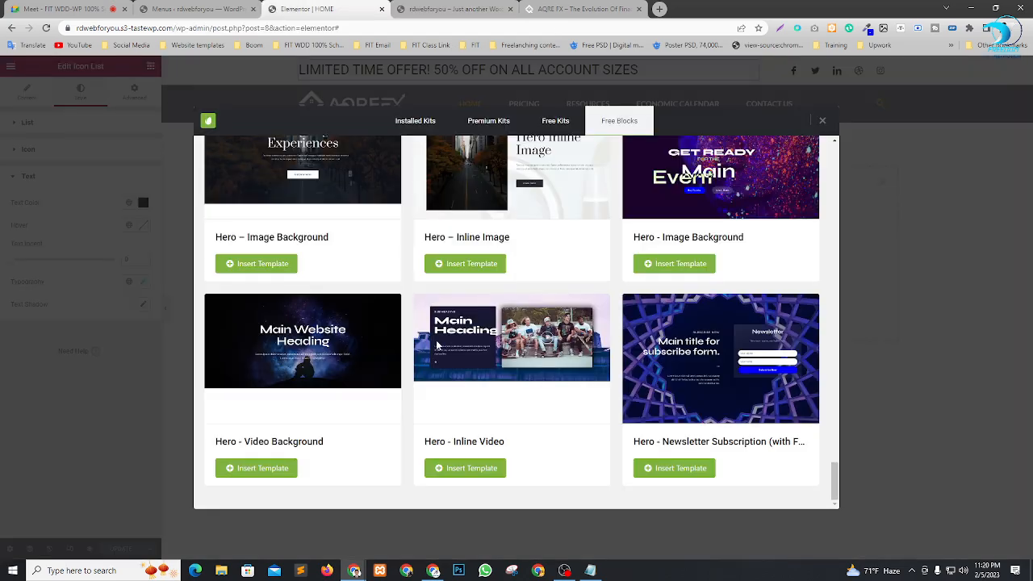
# Look back through the free hero blocks and close the template kits library without inserting one.
pyautogui.scroll(12, 603, 368)
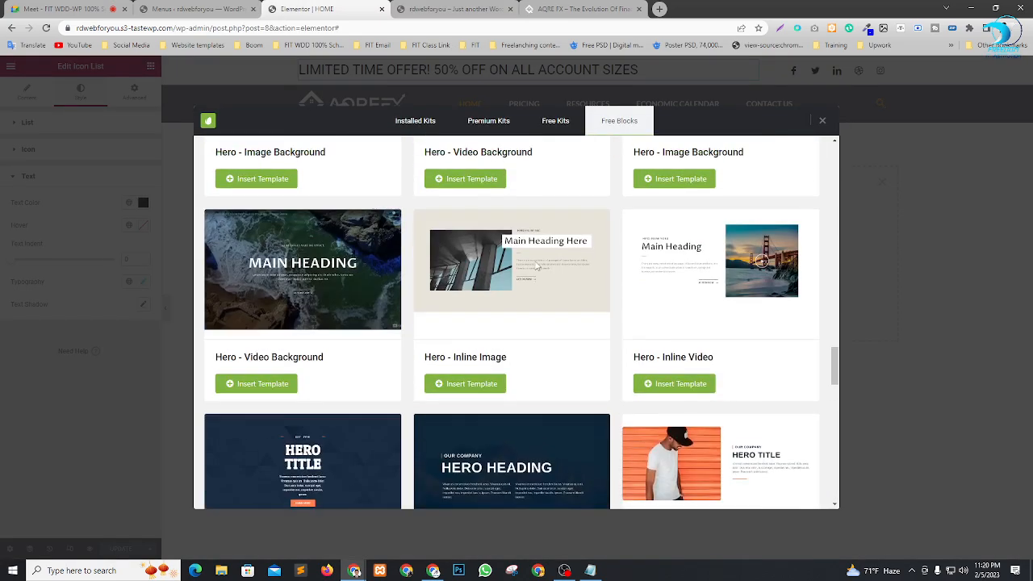
pyautogui.scroll(10, 536, 265)
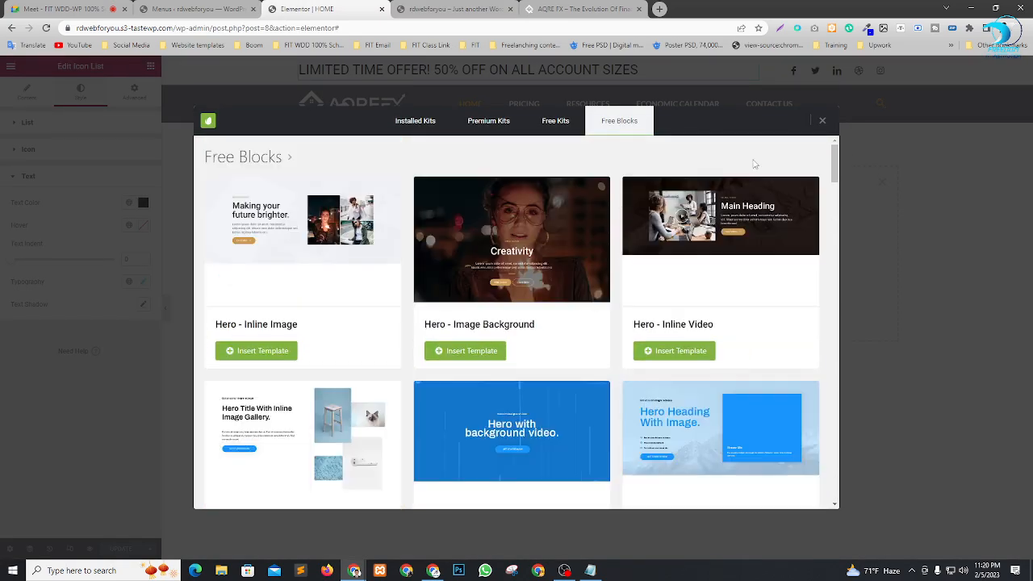
pyautogui.click(822, 121)
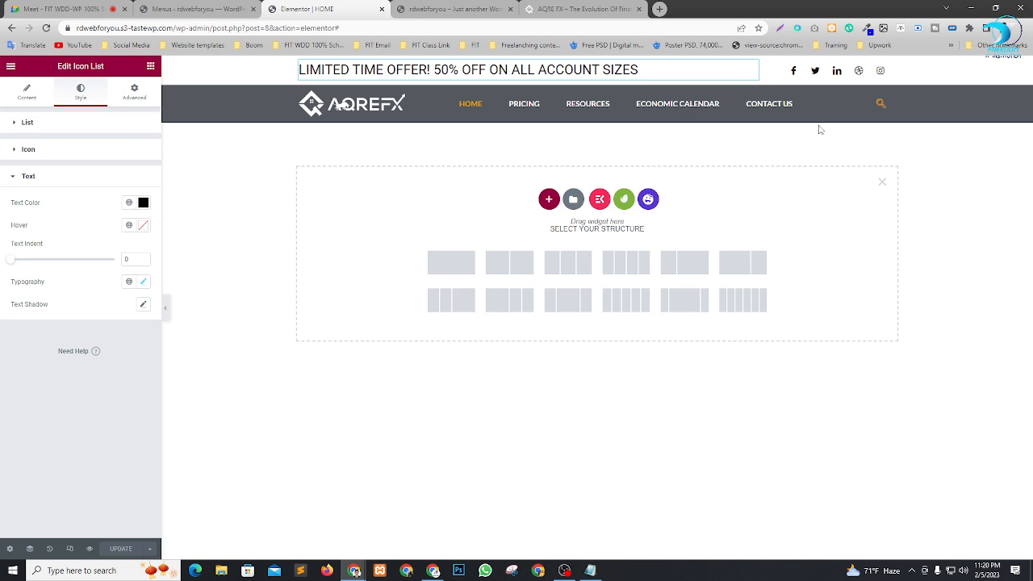
# Filter the Happy Addons template blocks by the Banner category and look through the banner designs.
pyautogui.click(648, 199)
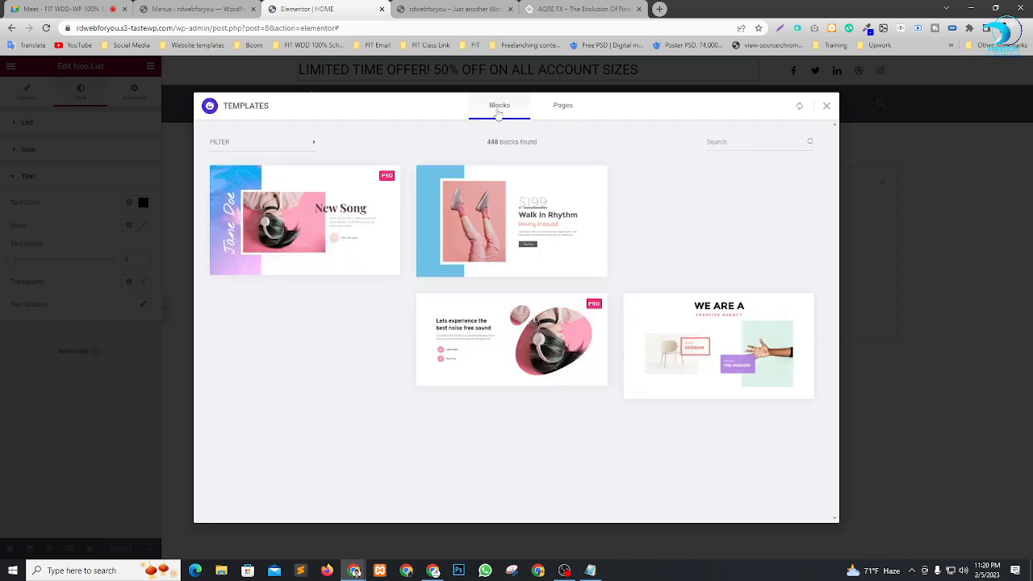
pyautogui.click(281, 147)
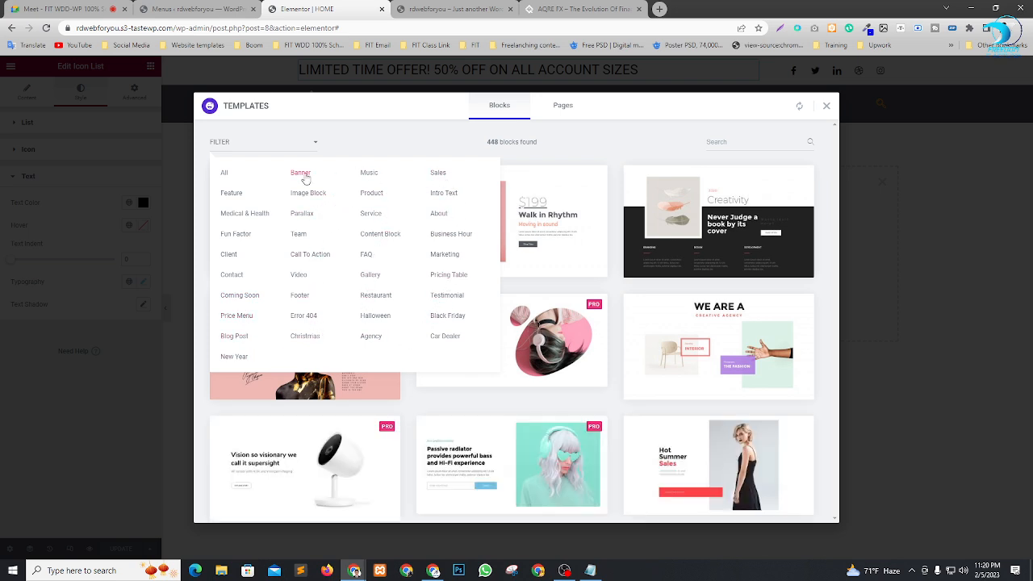
pyautogui.click(303, 176)
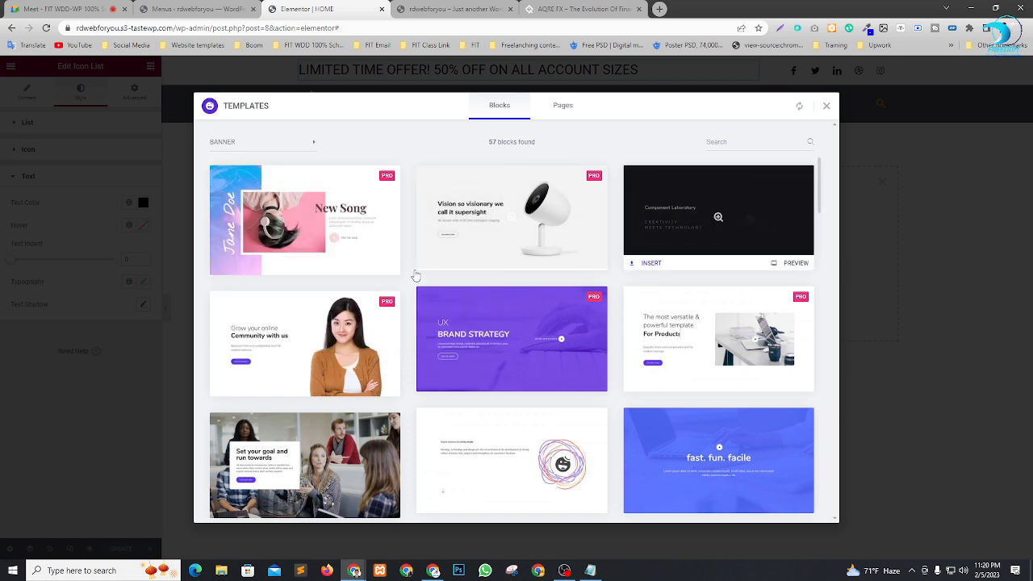
pyautogui.scroll(-4, 512, 339)
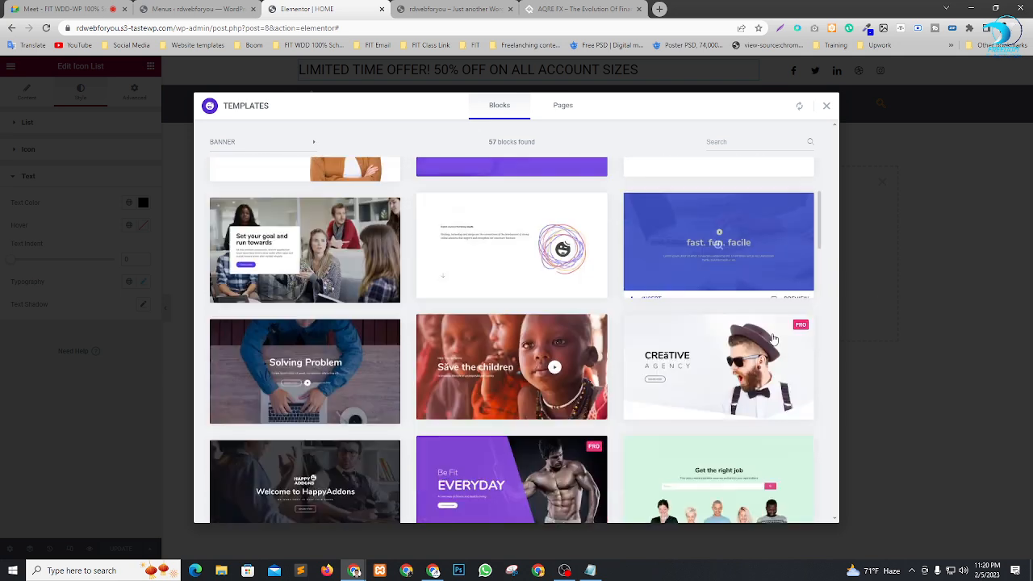
pyautogui.scroll(-3, 773, 339)
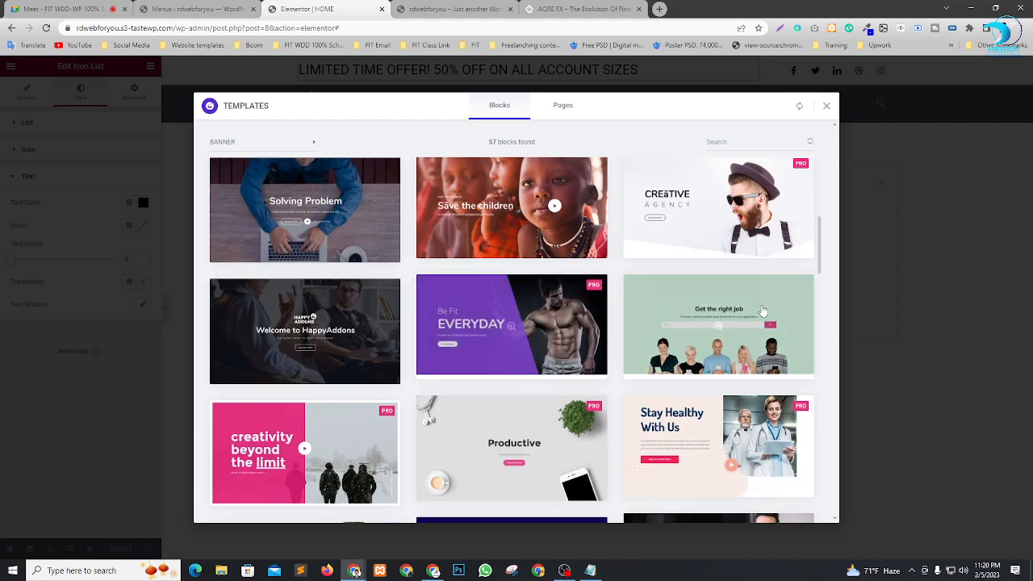
pyautogui.scroll(-1, 762, 311)
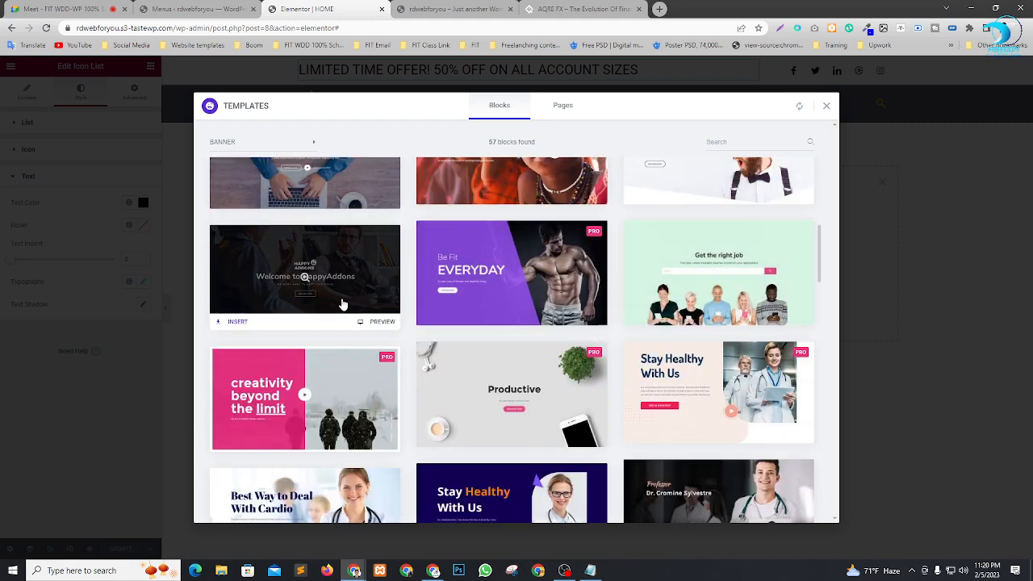
pyautogui.scroll(-2, 672, 355)
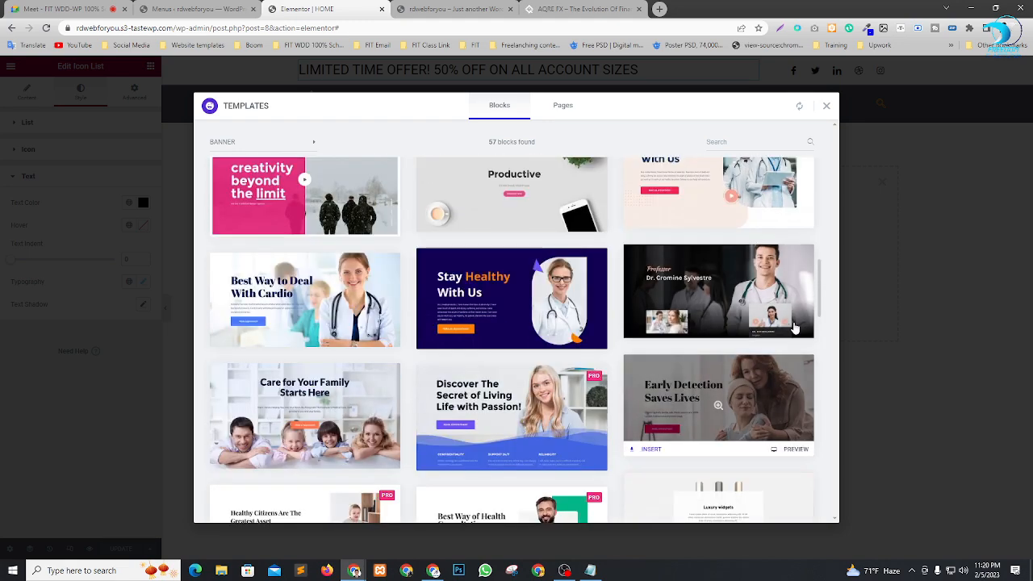
# Browse the Banner block templates for a suitable home page banner.
pyautogui.scroll(-3, 726, 299)
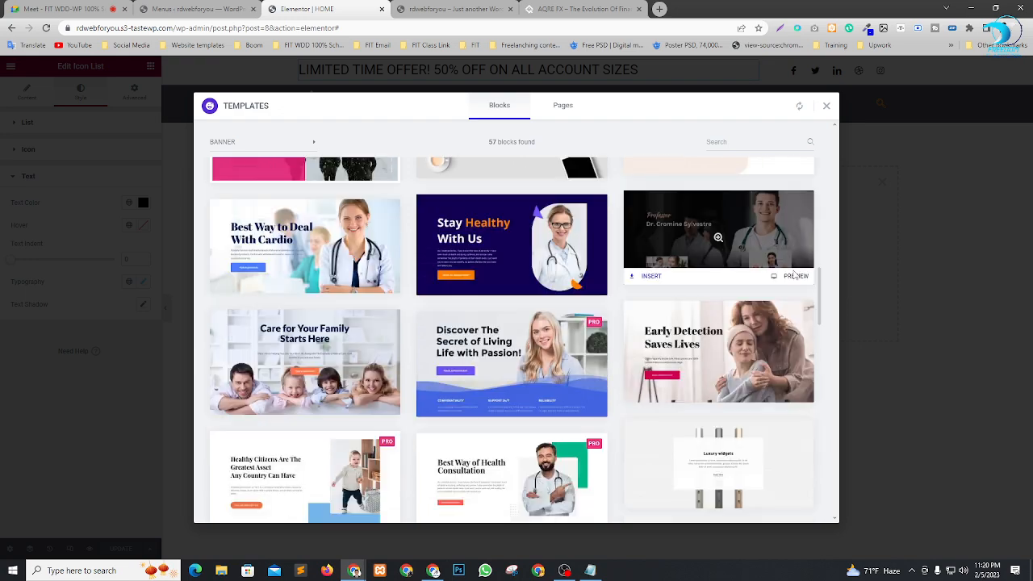
pyautogui.scroll(1, 692, 332)
pyautogui.scroll(-4, 710, 334)
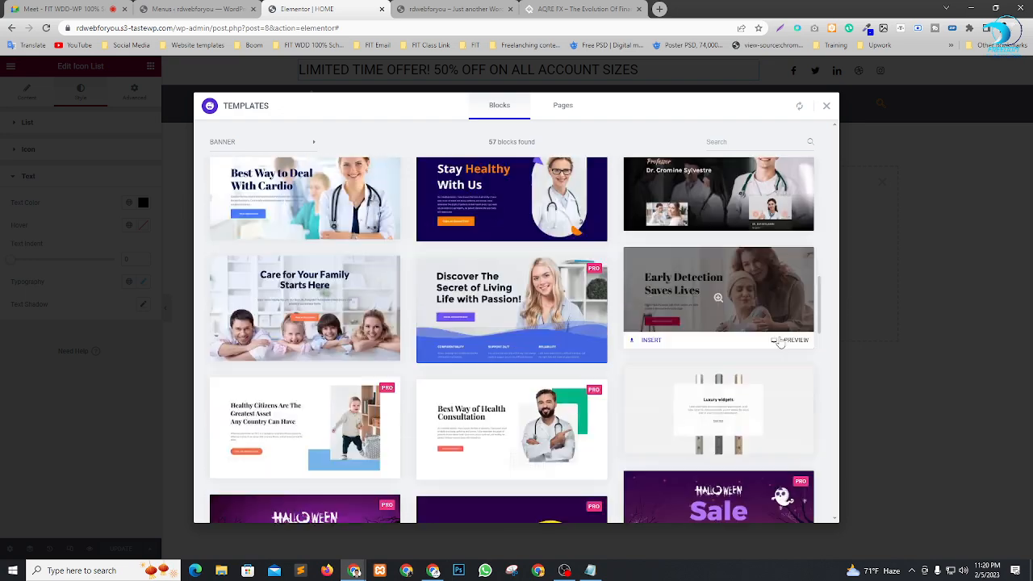
pyautogui.scroll(-2, 755, 337)
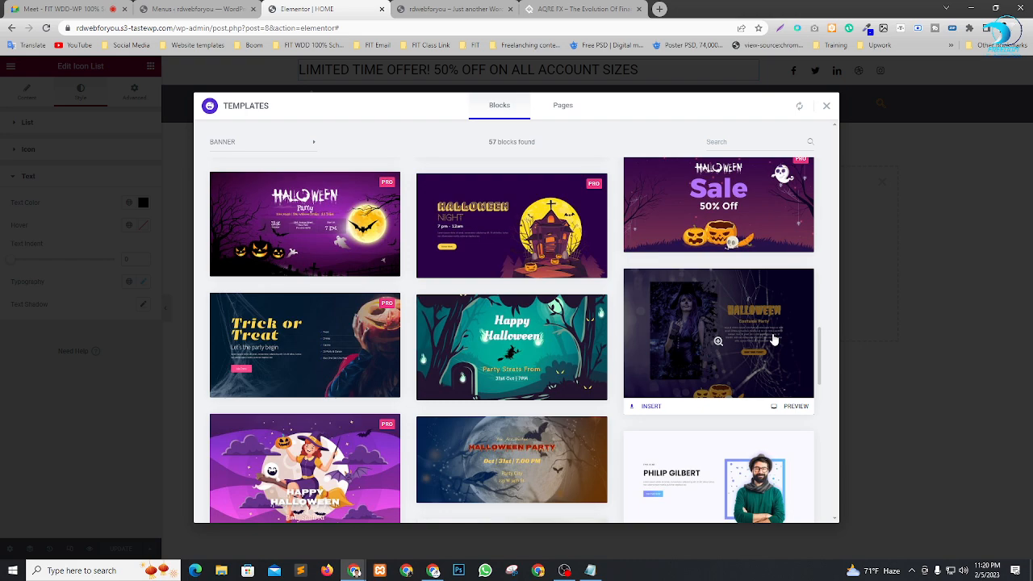
pyautogui.scroll(-4, 791, 329)
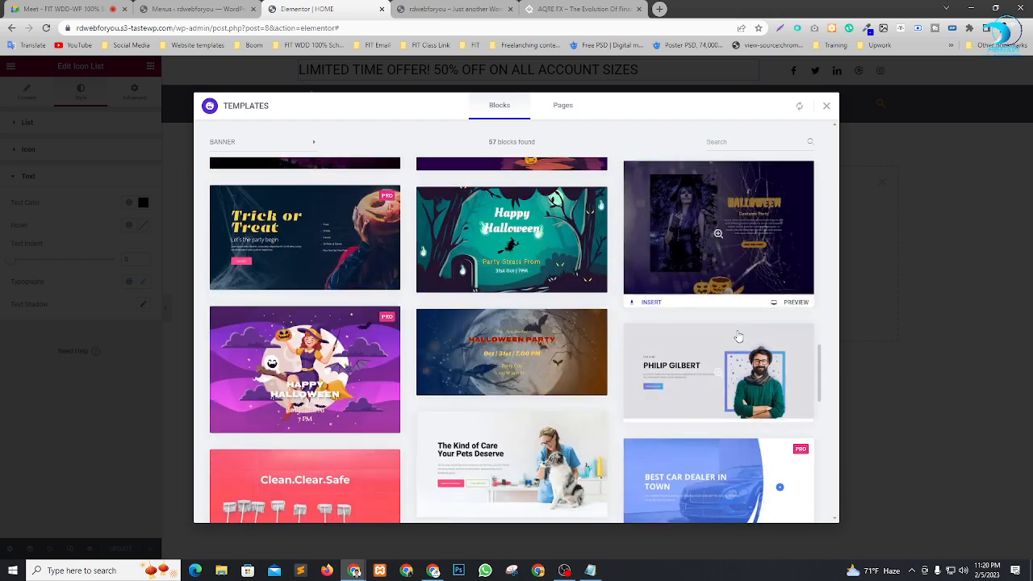
pyautogui.scroll(-4, 734, 323)
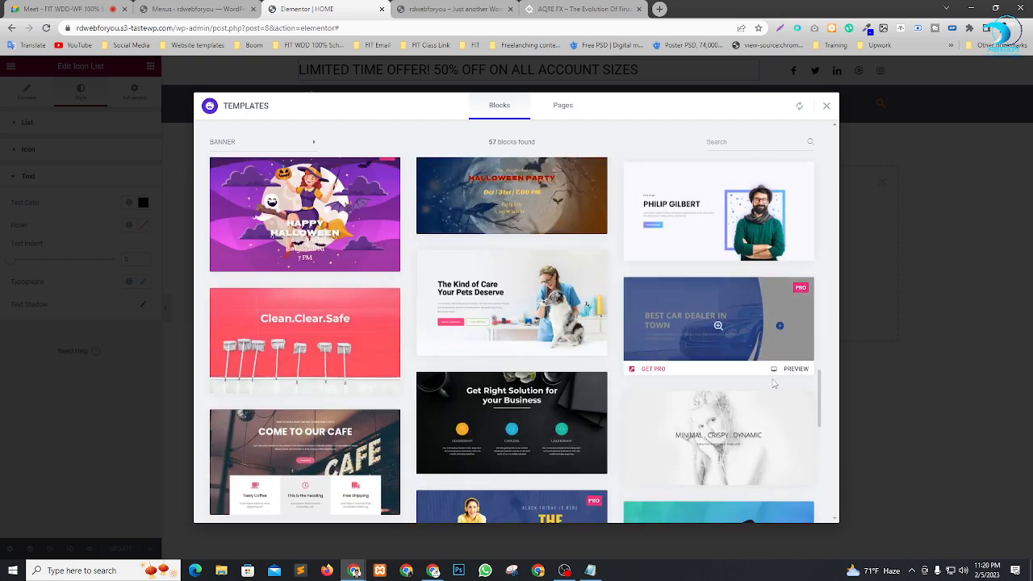
pyautogui.scroll(-4, 724, 379)
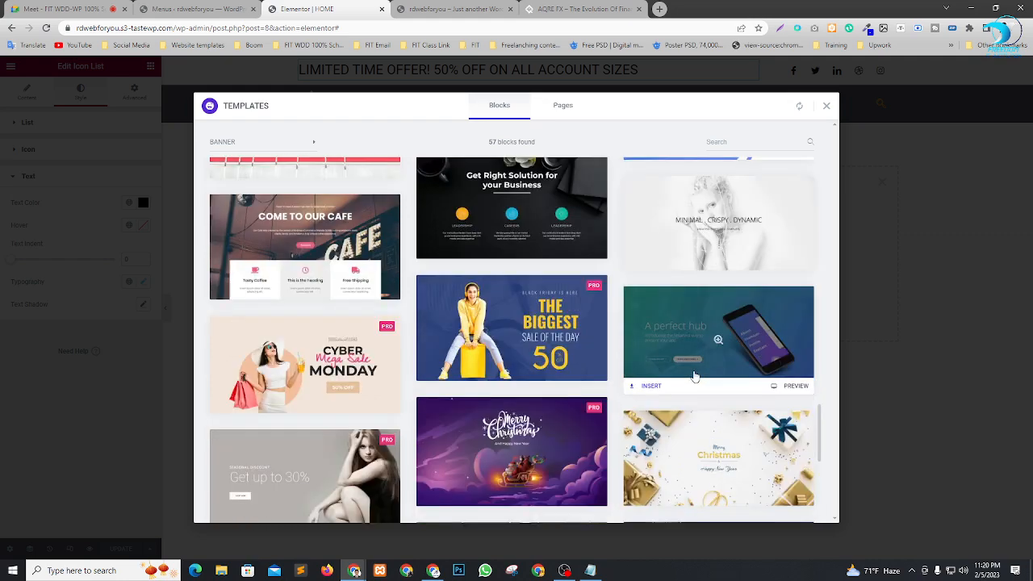
pyautogui.scroll(-2, 724, 378)
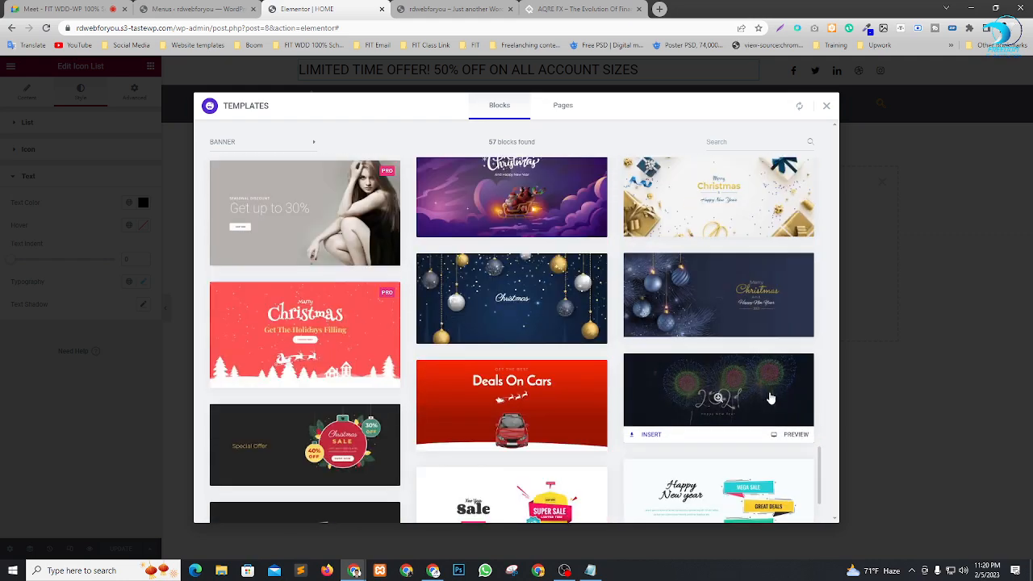
pyautogui.moveTo(704, 310)
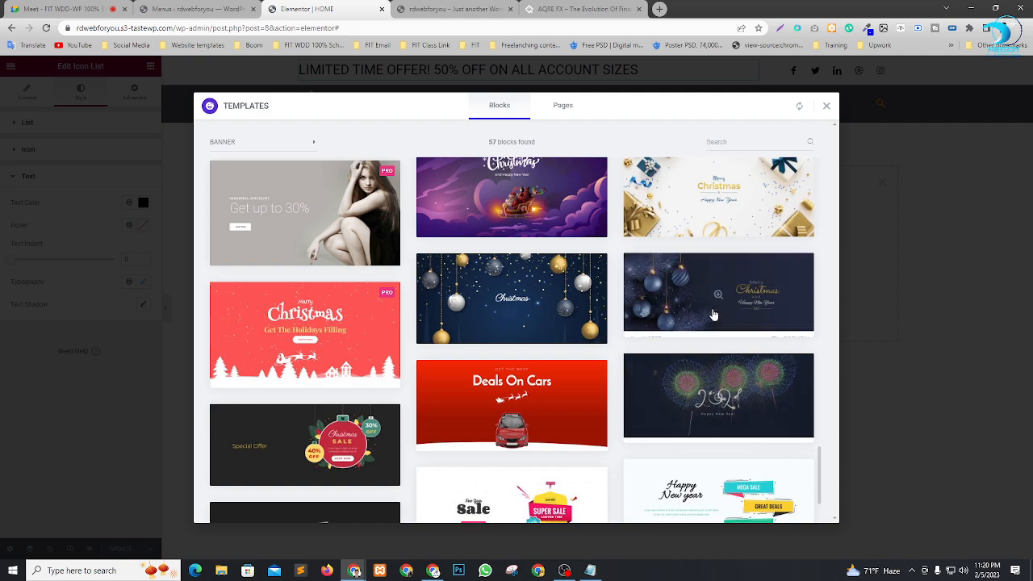
pyautogui.scroll(-2, 664, 331)
pyautogui.moveTo(673, 377)
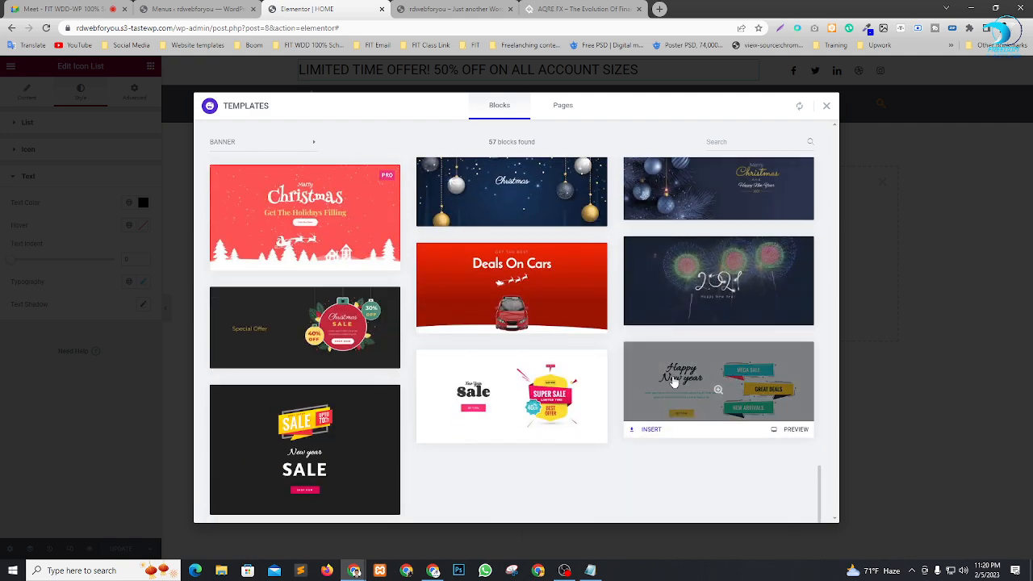
pyautogui.scroll(5, 643, 378)
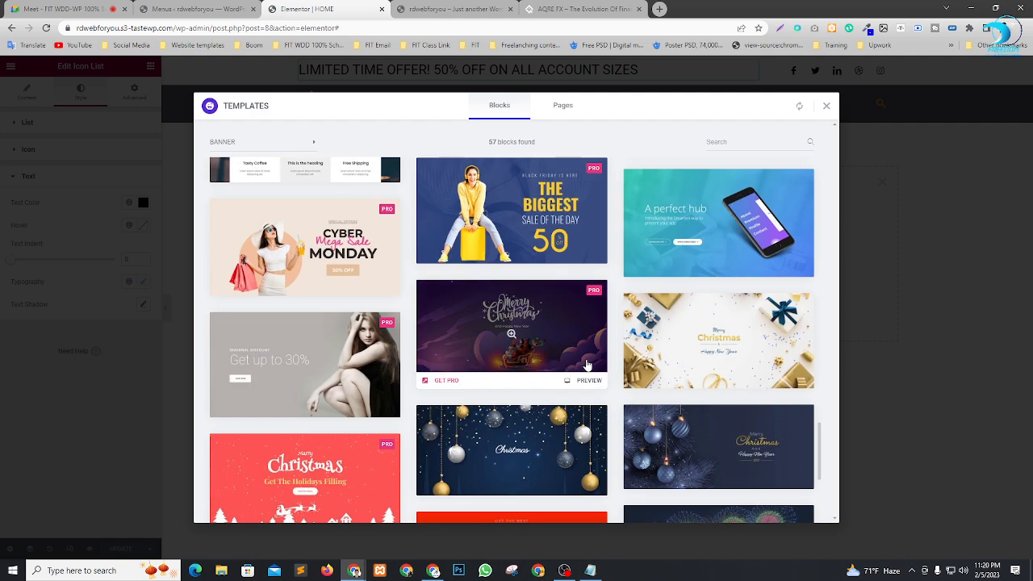
pyautogui.scroll(3, 579, 339)
pyautogui.scroll(5, 579, 335)
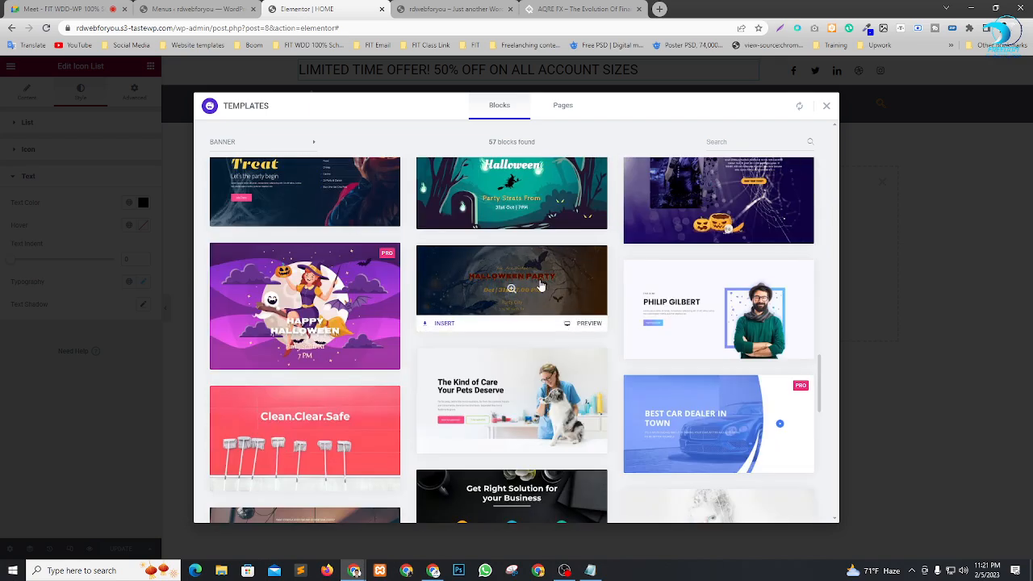
pyautogui.scroll(3, 485, 311)
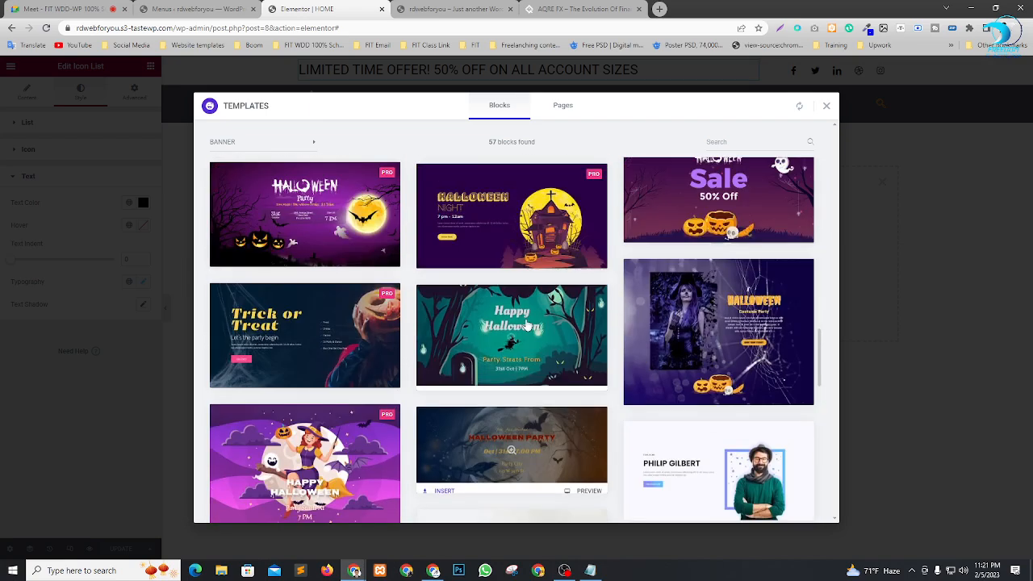
pyautogui.scroll(-1, 542, 323)
pyautogui.scroll(6, 571, 283)
pyautogui.scroll(5, 571, 282)
# Filter the block templates by the Agency category and switch to the full-page templates.
pyautogui.click(290, 142)
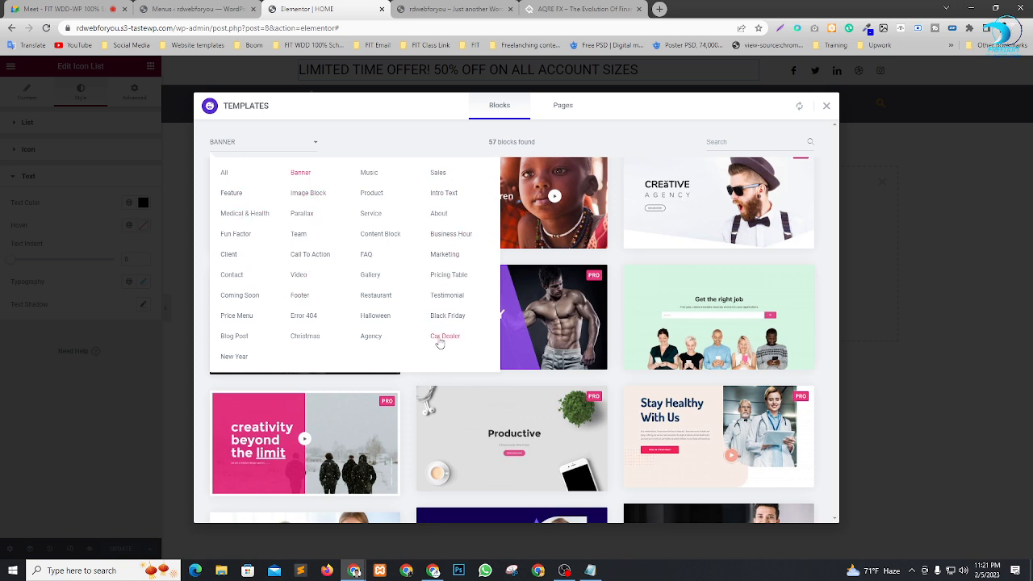
pyautogui.click(369, 337)
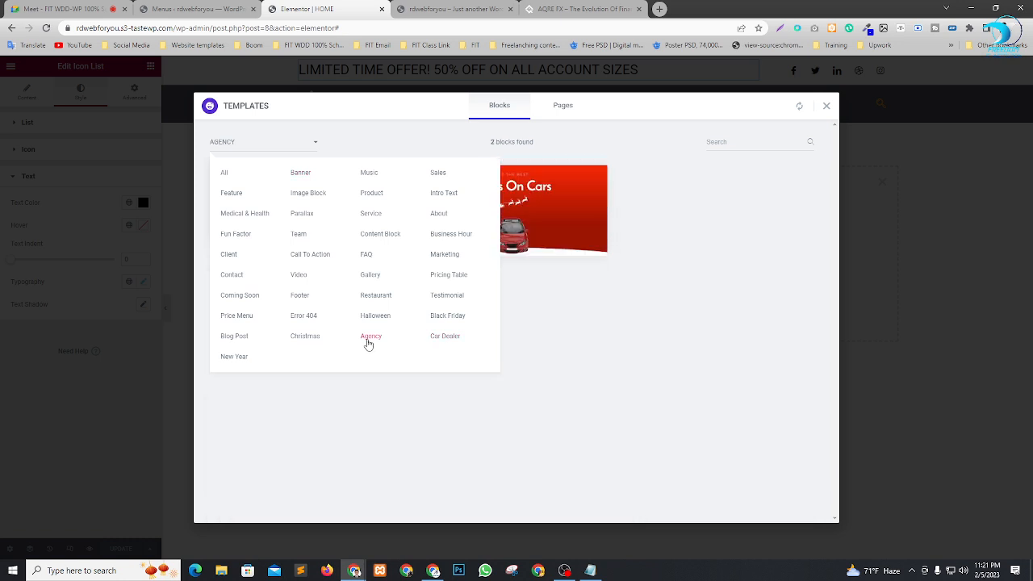
pyautogui.click(281, 139)
pyautogui.click(361, 148)
pyautogui.click(266, 154)
pyautogui.click(442, 241)
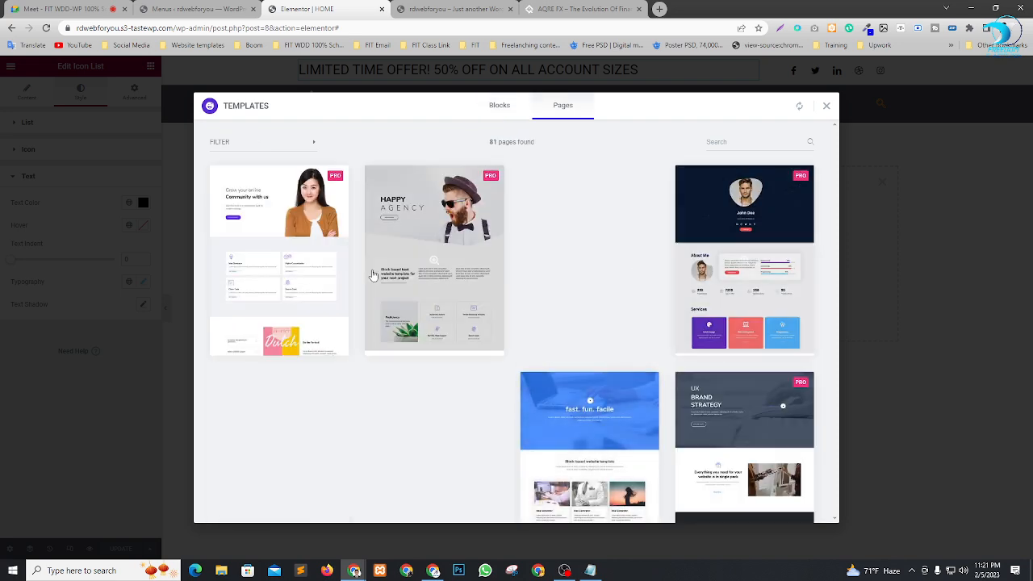
# Insert the Gaming Site Design page template into the HOME page.
pyautogui.scroll(-2, 588, 293)
pyautogui.scroll(-1, 770, 325)
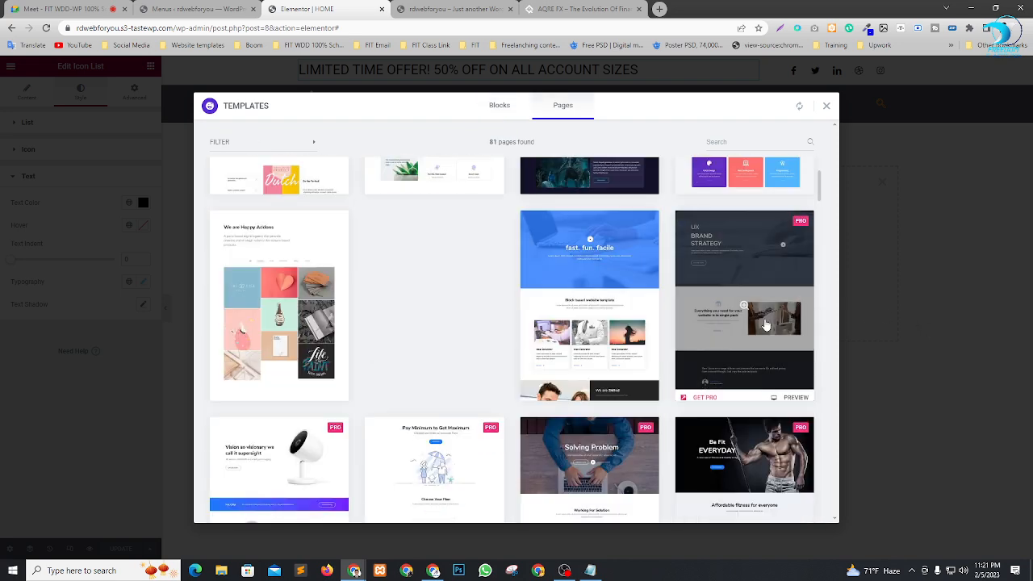
pyautogui.scroll(-2, 782, 334)
pyautogui.scroll(4, 758, 327)
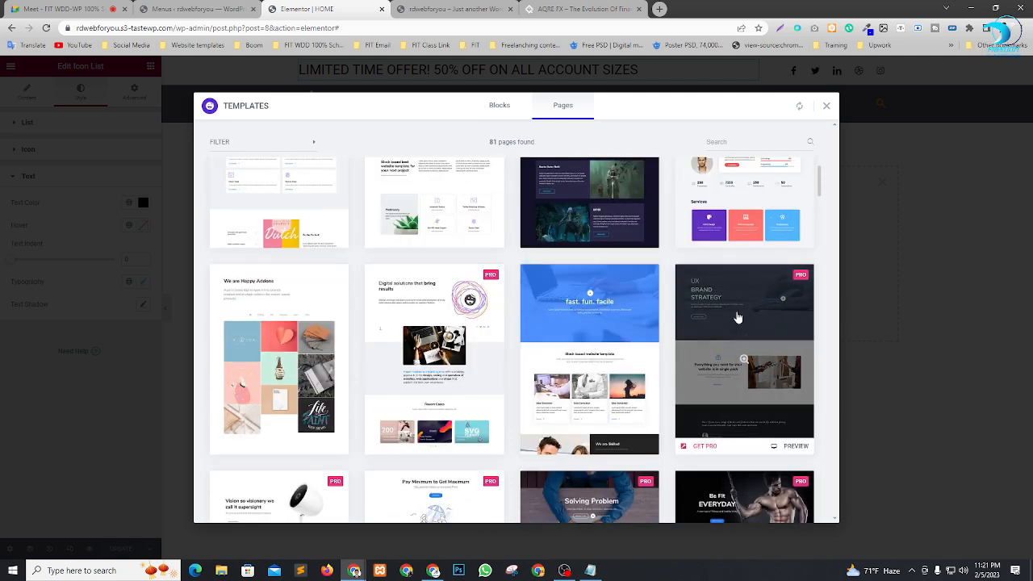
pyautogui.scroll(1, 653, 289)
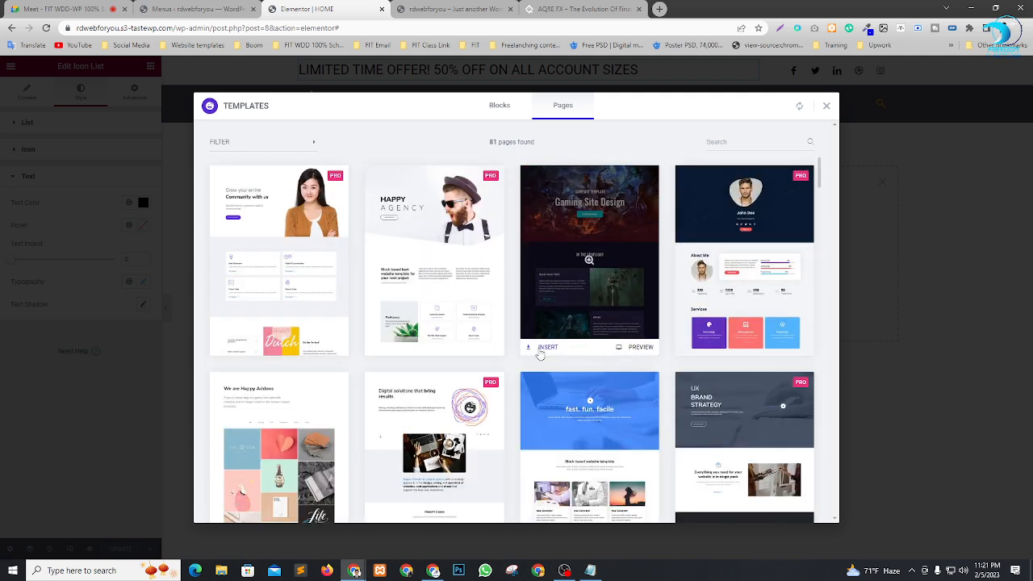
pyautogui.click(545, 347)
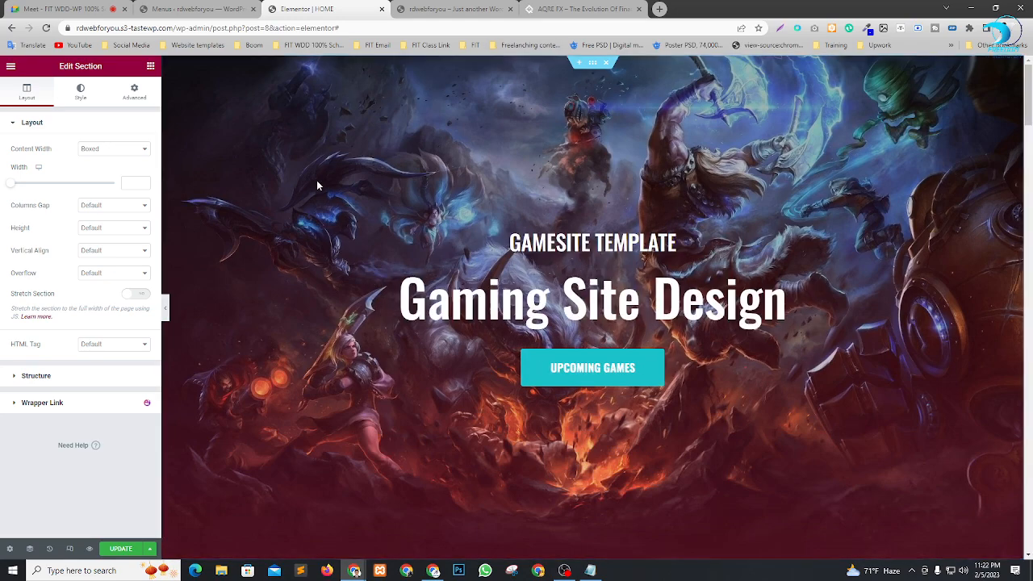
# Delete all sections of the inserted gaming template below its Gaming Site Design hero banner.
pyautogui.scroll(-5, 593, 282)
pyautogui.scroll(-4, 594, 282)
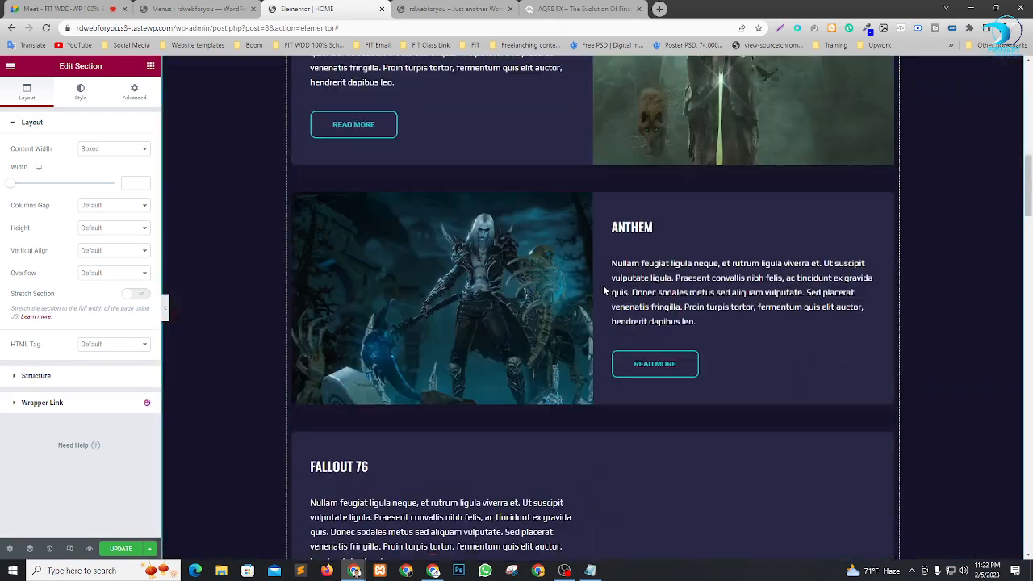
pyautogui.scroll(9, 631, 191)
pyautogui.scroll(-5, 630, 191)
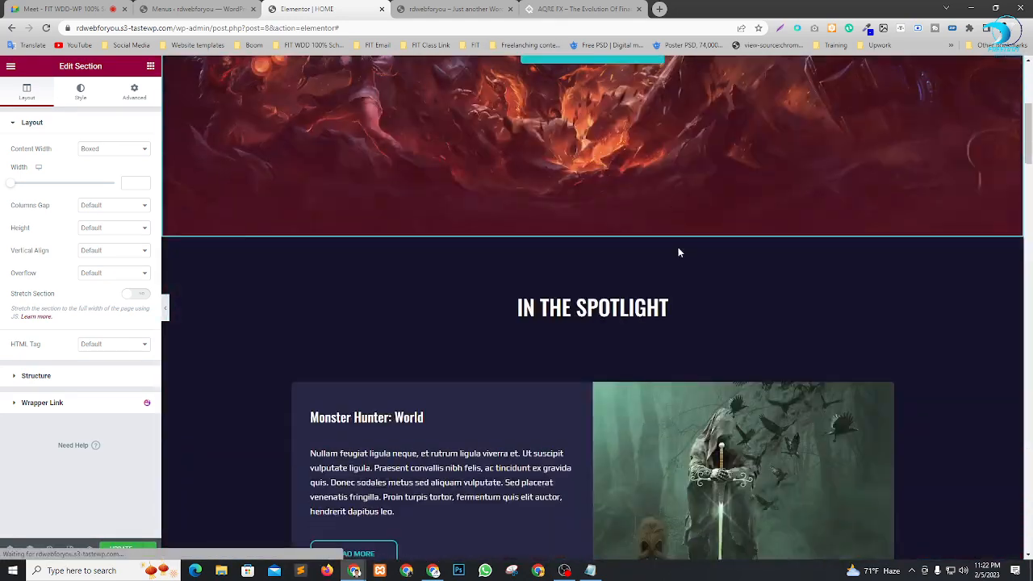
pyautogui.click(605, 72)
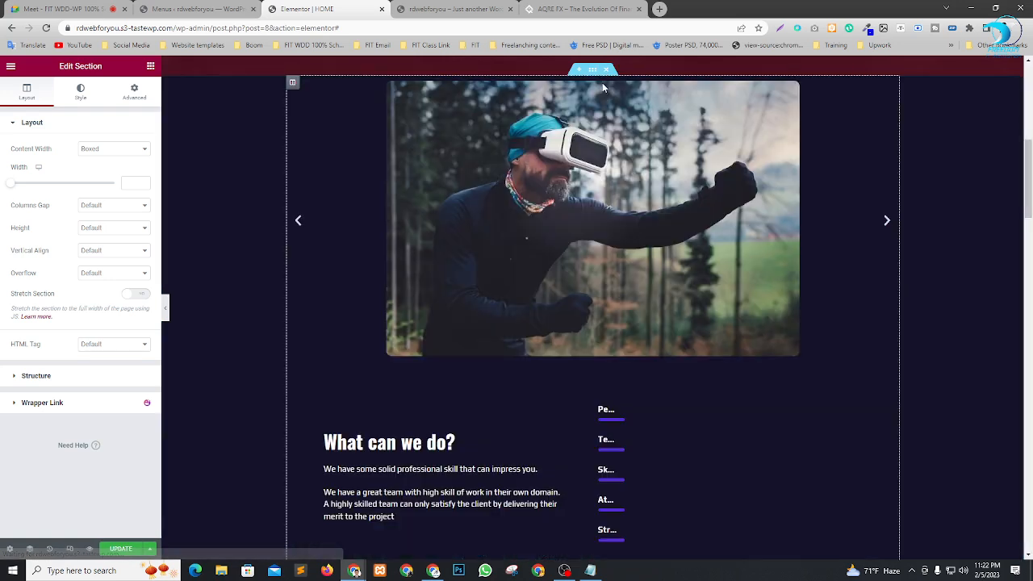
pyautogui.scroll(-5, 604, 121)
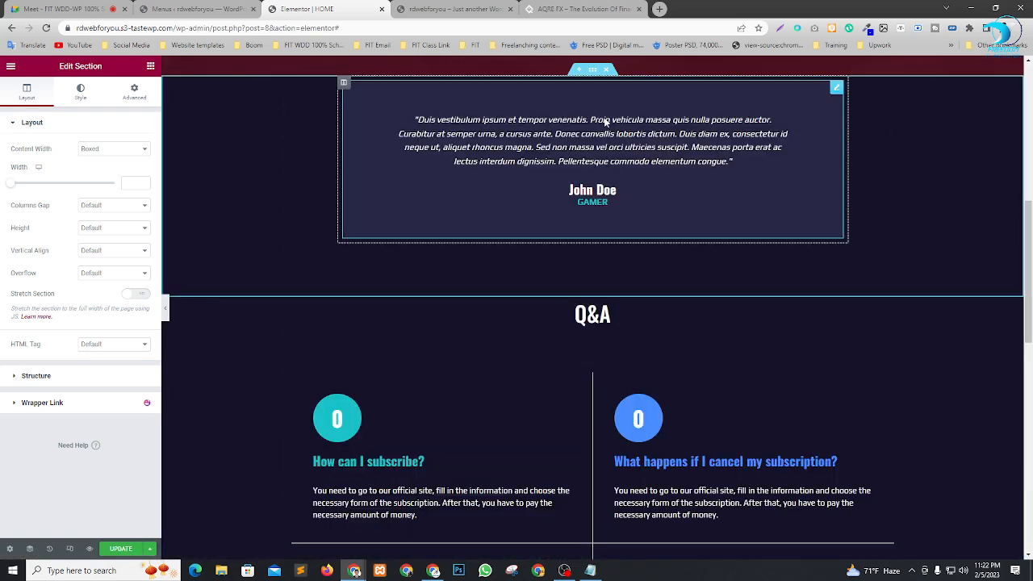
pyautogui.scroll(-3, 605, 121)
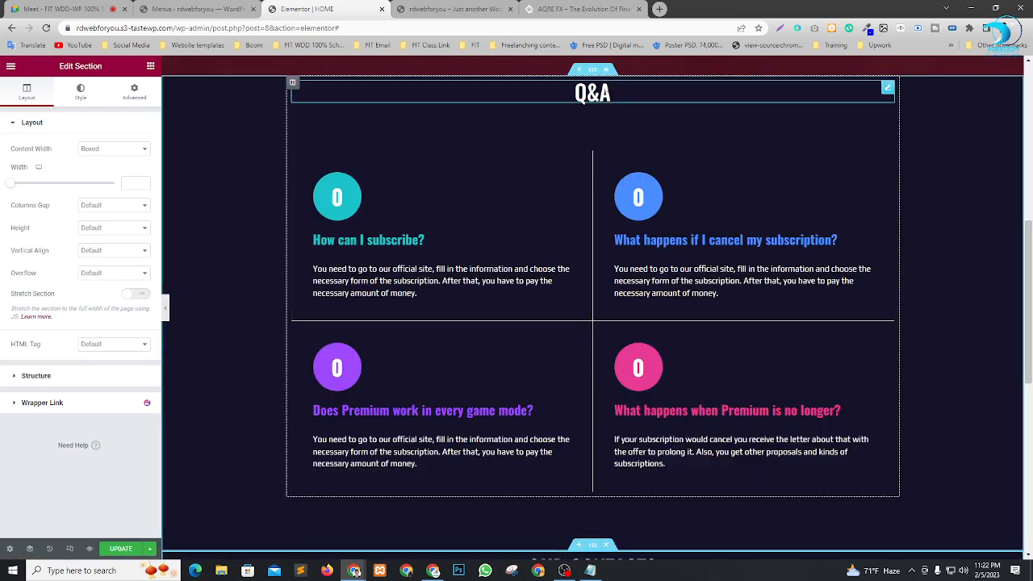
pyautogui.click(605, 70)
pyautogui.click(606, 70)
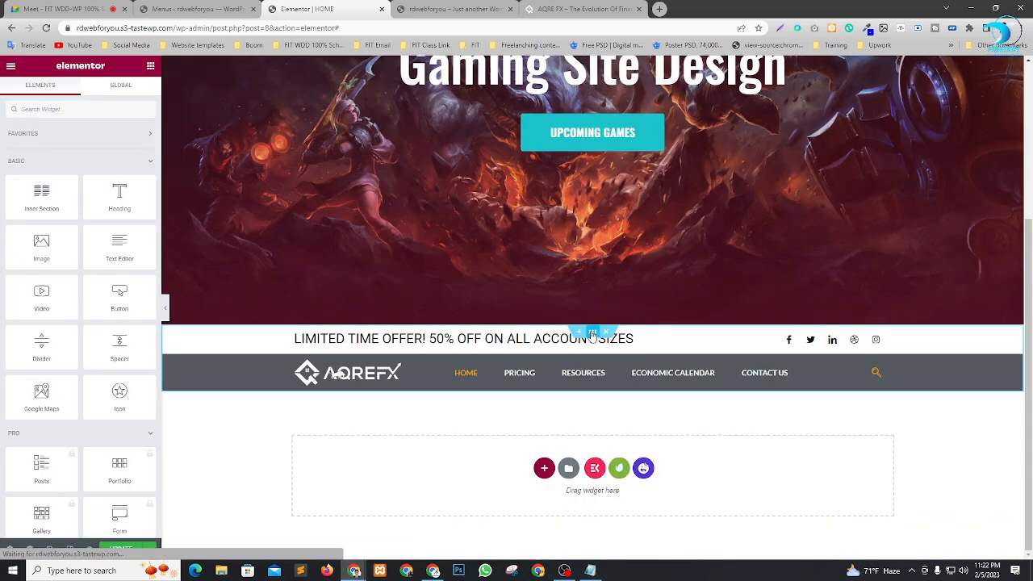
# Move the header section with the offer bar, logo and navigation menu above the Gaming Site Design hero.
pyautogui.moveTo(592, 335); pyautogui.dragTo(542, 45)
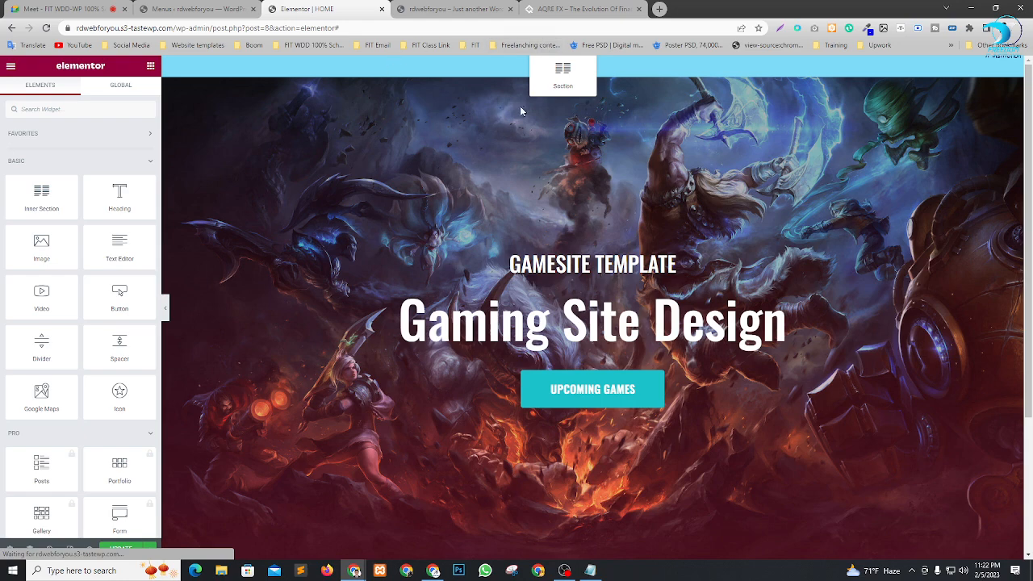
pyautogui.moveTo(521, 112); pyautogui.dragTo(461, 107)
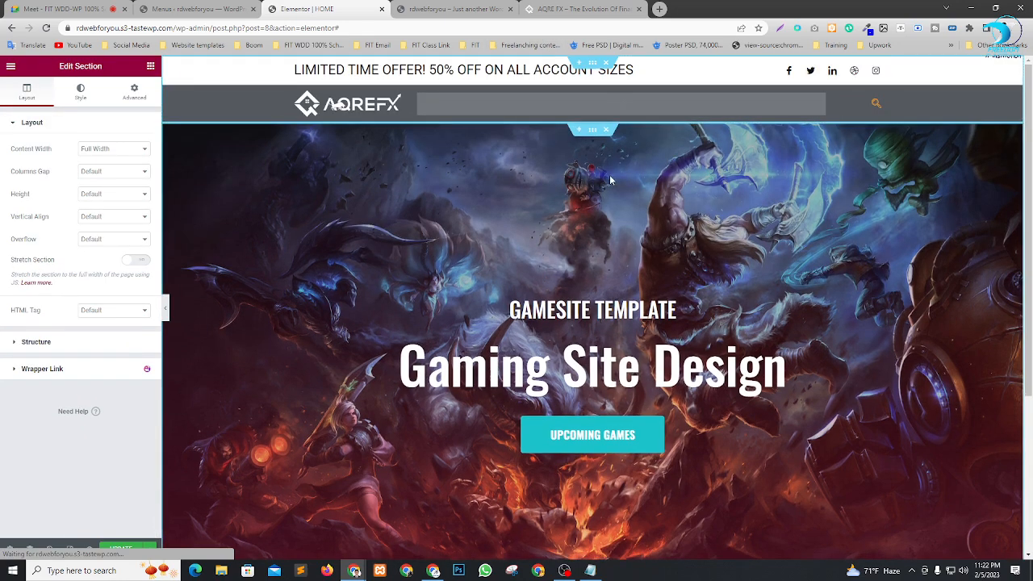
pyautogui.scroll(-3, 797, 139)
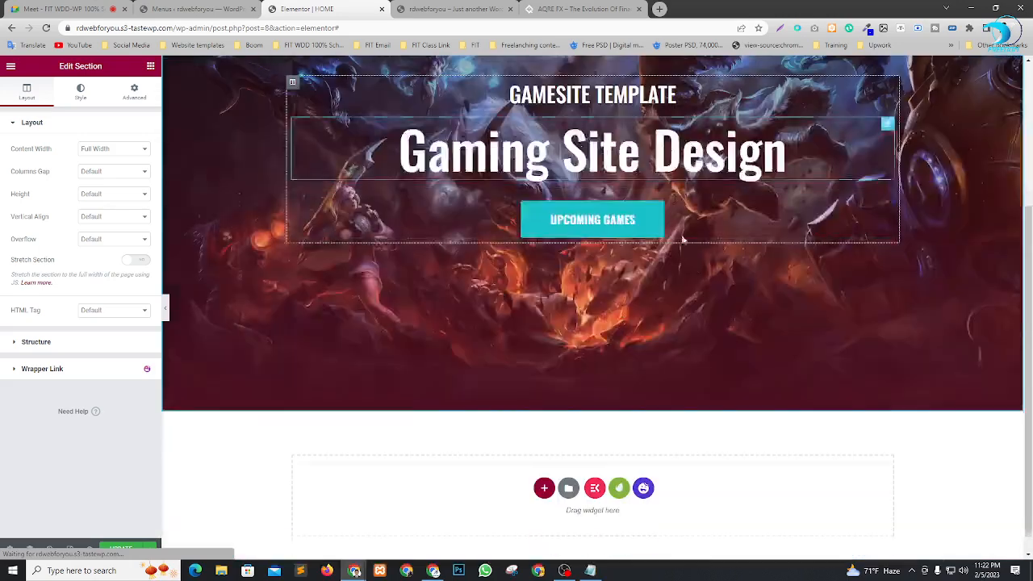
pyautogui.scroll(3, 641, 347)
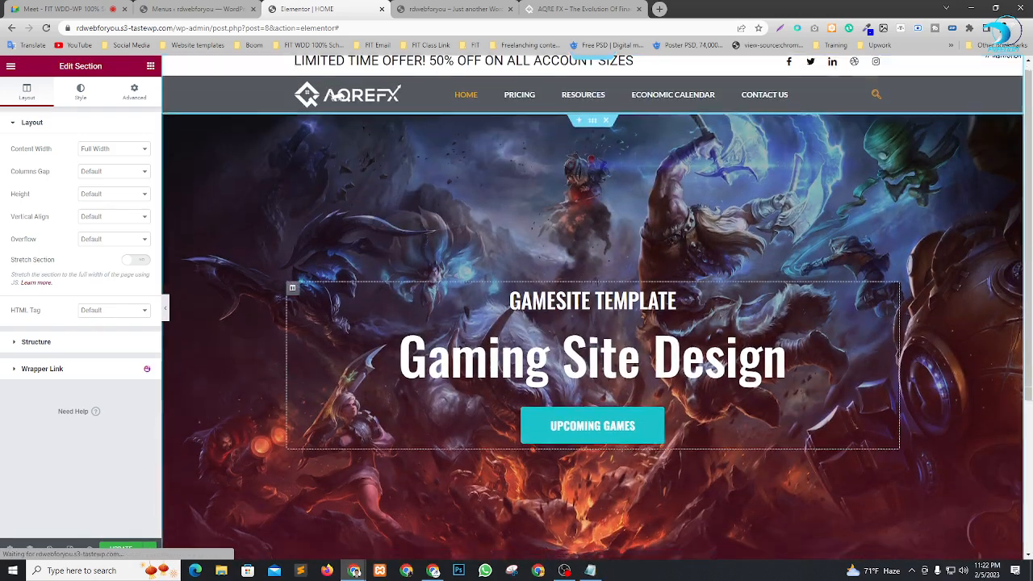
pyautogui.scroll(-3, 675, 278)
pyautogui.scroll(3, 697, 284)
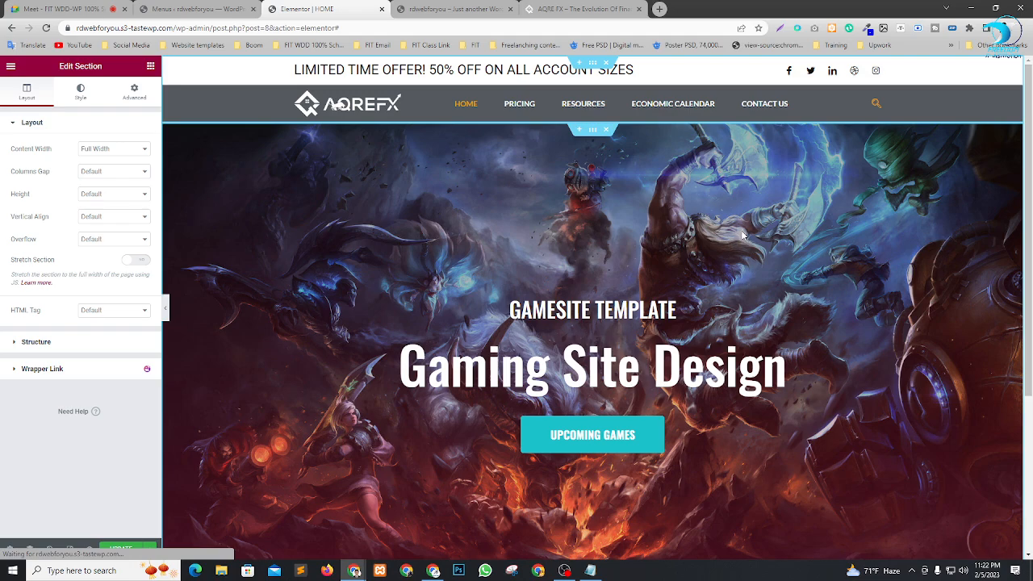
# Compare the page's header with the AQRE FX reference site's header, including its Register and Login buttons, and return to the Elementor editor.
pyautogui.click(577, 8)
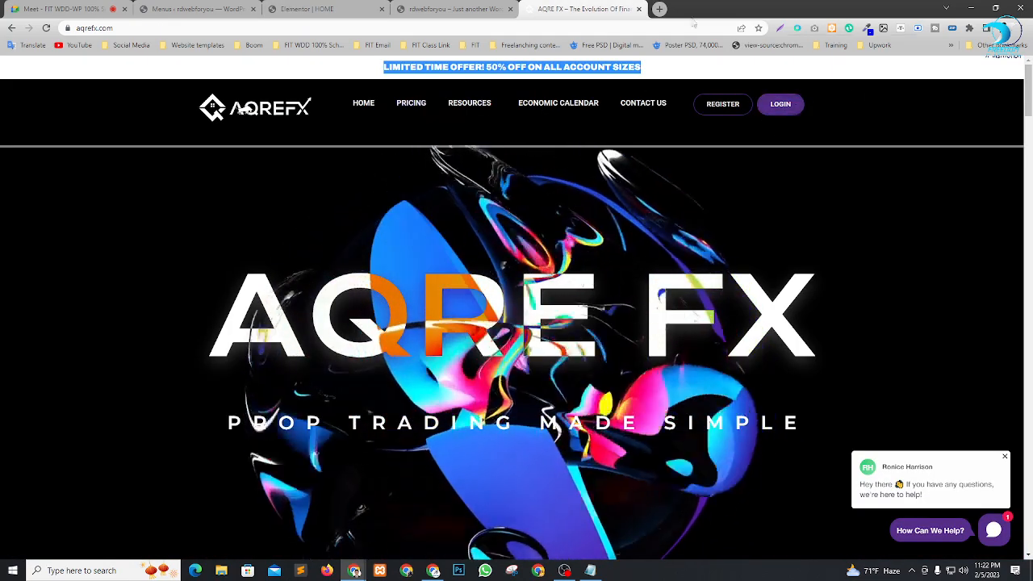
pyautogui.hotkey('ctrl', 'pageup')
pyautogui.hotkey('ctrl', 'pageup')
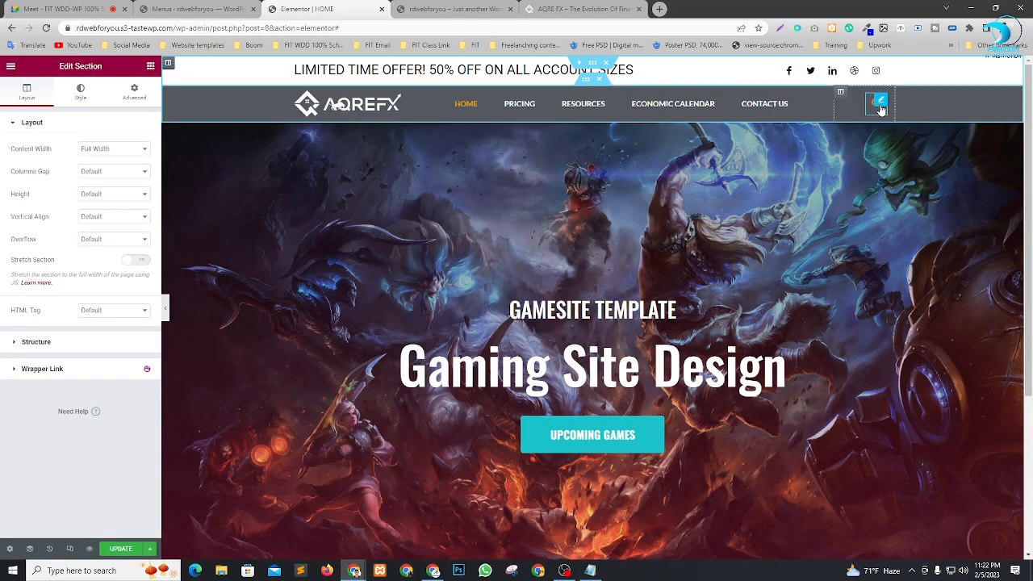
pyautogui.hotkey('ctrl', 'pagedown')
pyautogui.hotkey('ctrl', 'pagedown')
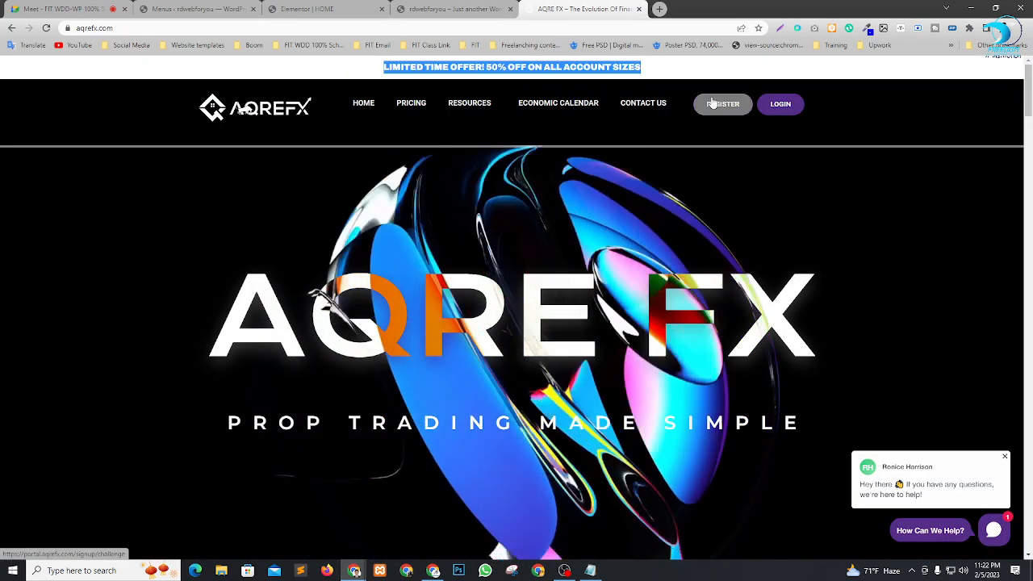
pyautogui.click(484, 6)
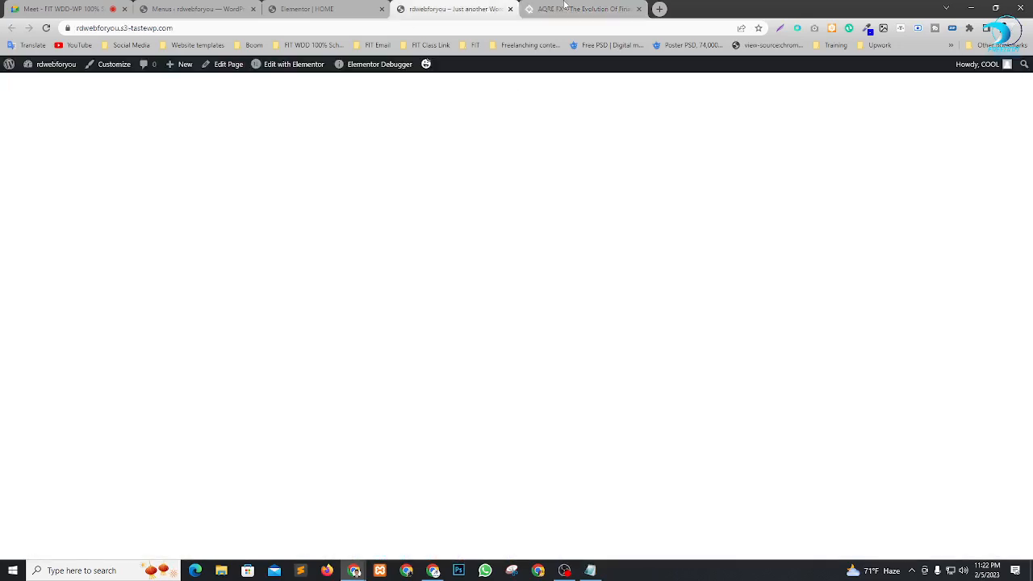
pyautogui.click(323, 8)
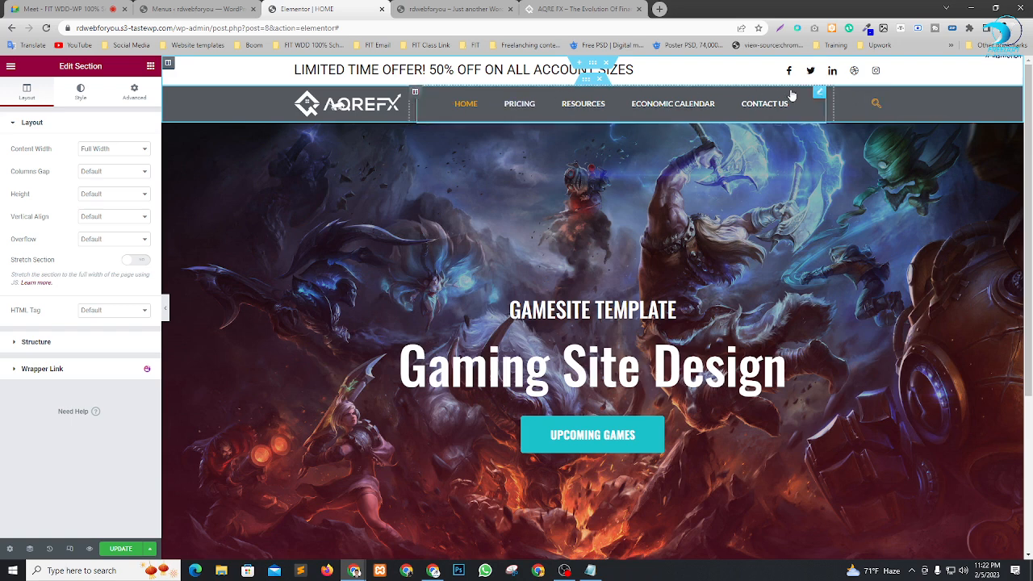
# Try moving the header's search column before the logo and back, and replacing its search icon with a Button widget.
pyautogui.moveTo(841, 95); pyautogui.dragTo(328, 99)
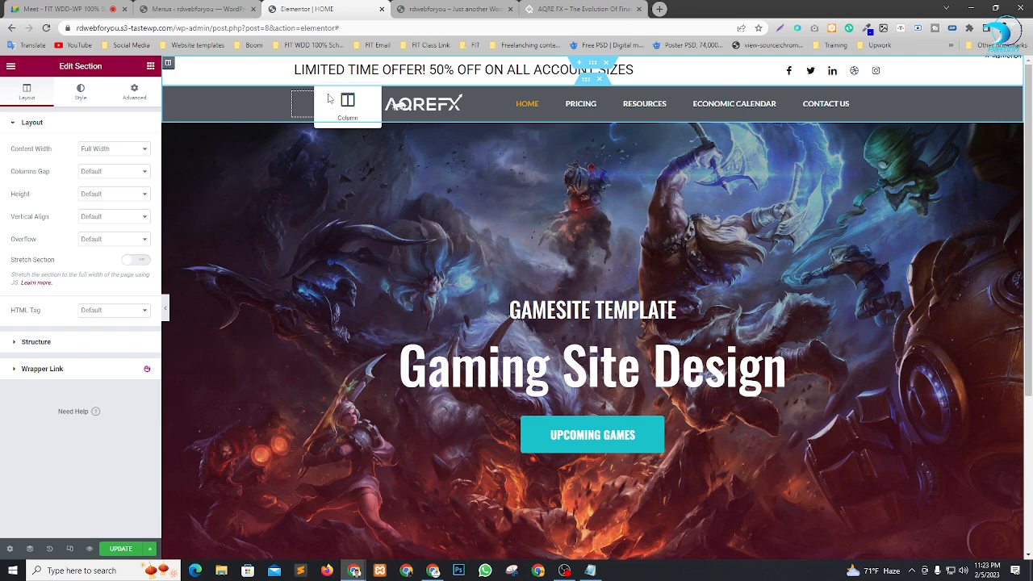
pyautogui.moveTo(328, 98); pyautogui.dragTo(865, 98)
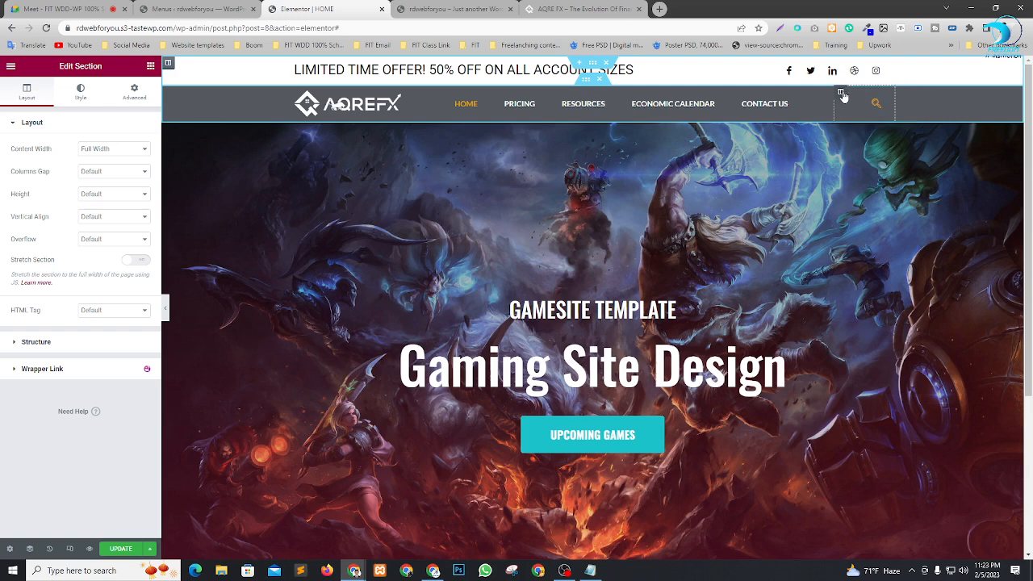
pyautogui.click(883, 102)
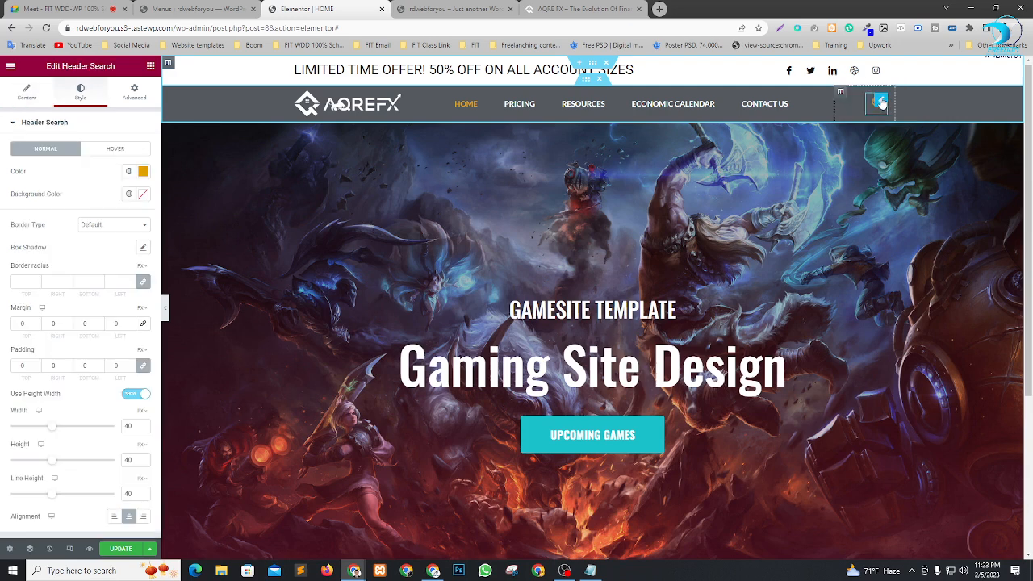
pyautogui.press('Delete')
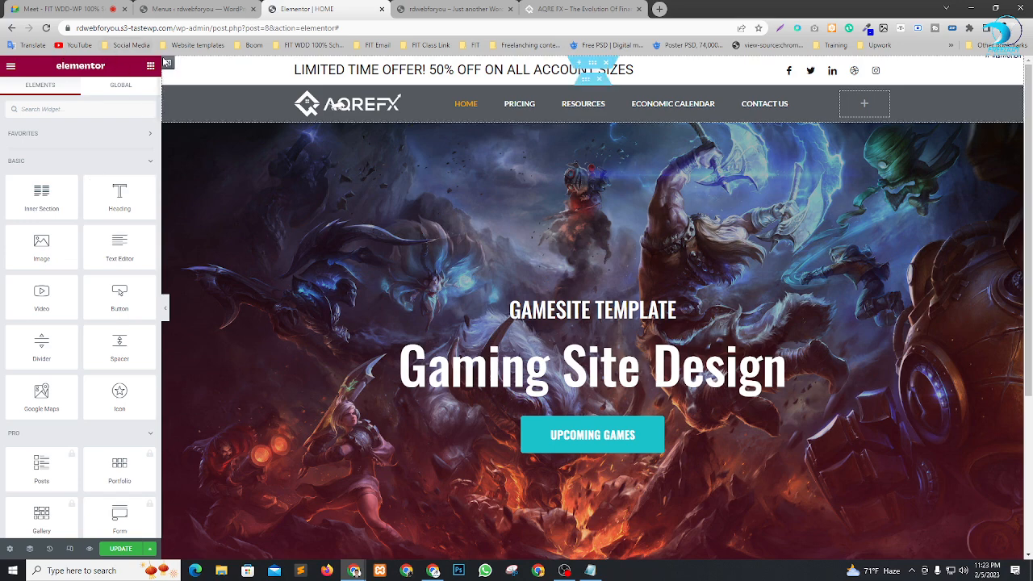
pyautogui.moveTo(106, 298); pyautogui.dragTo(854, 103)
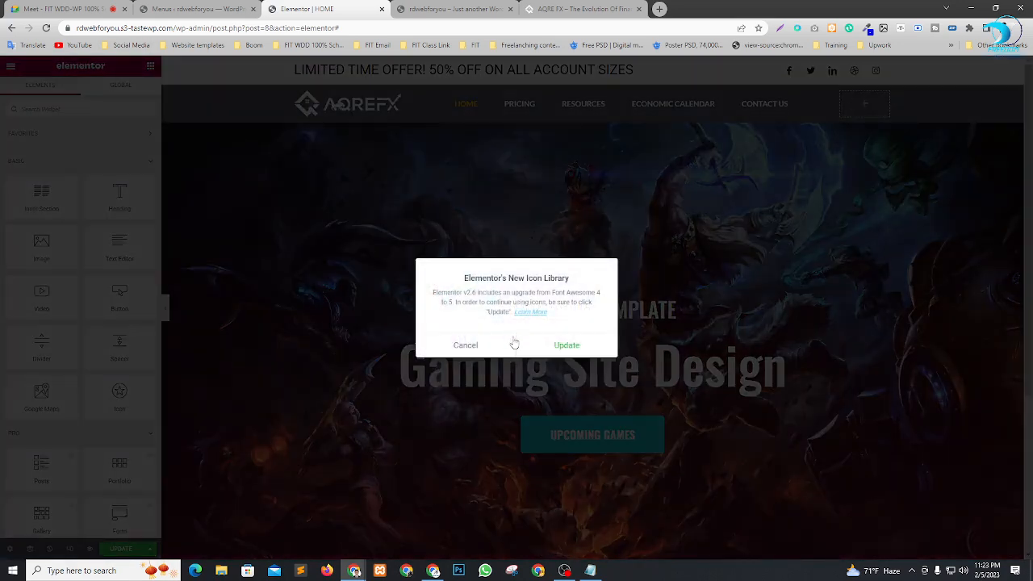
pyautogui.click(556, 348)
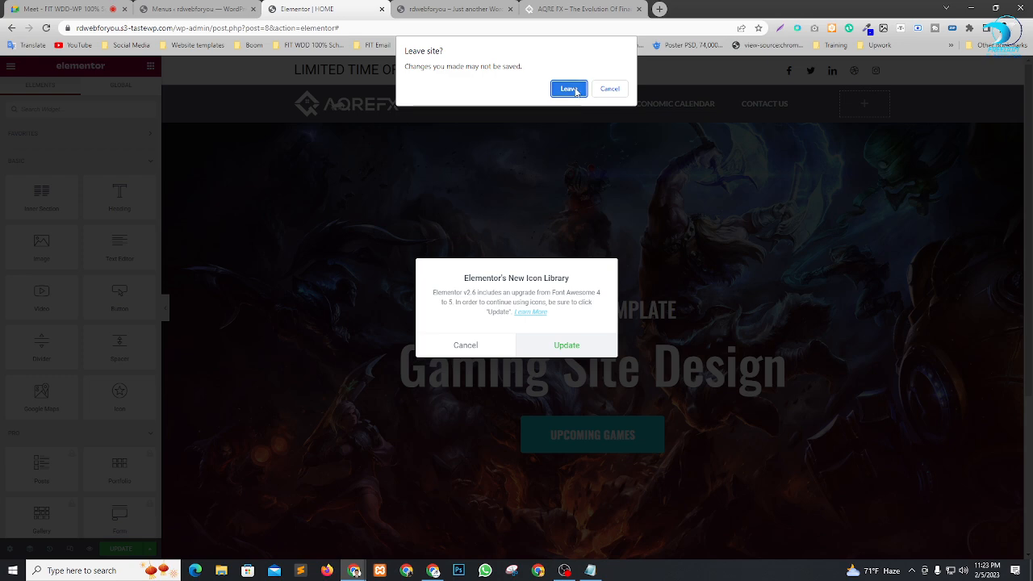
pyautogui.click(609, 89)
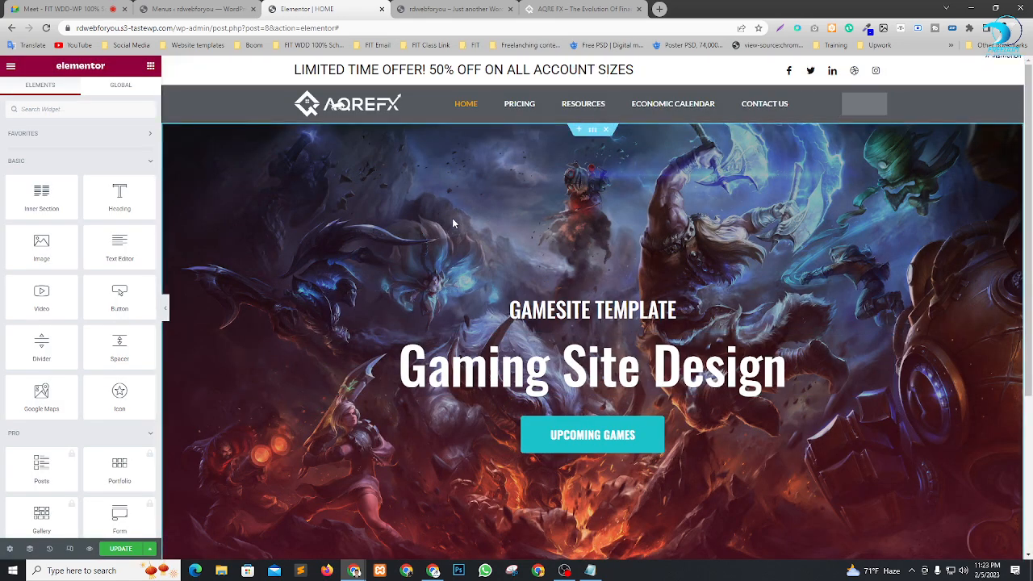
pyautogui.scroll(-1, 458, 218)
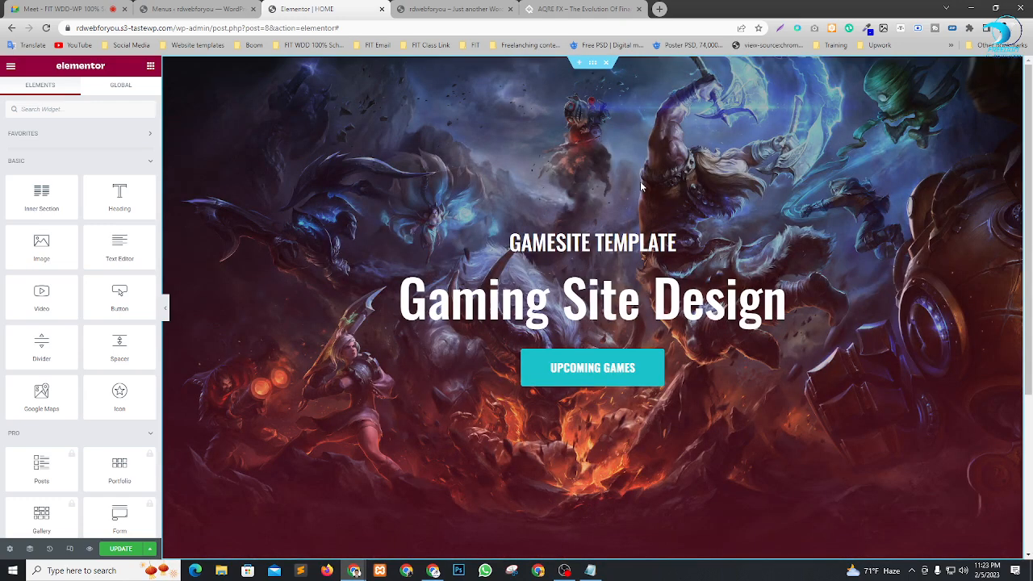
pyautogui.scroll(1, 687, 195)
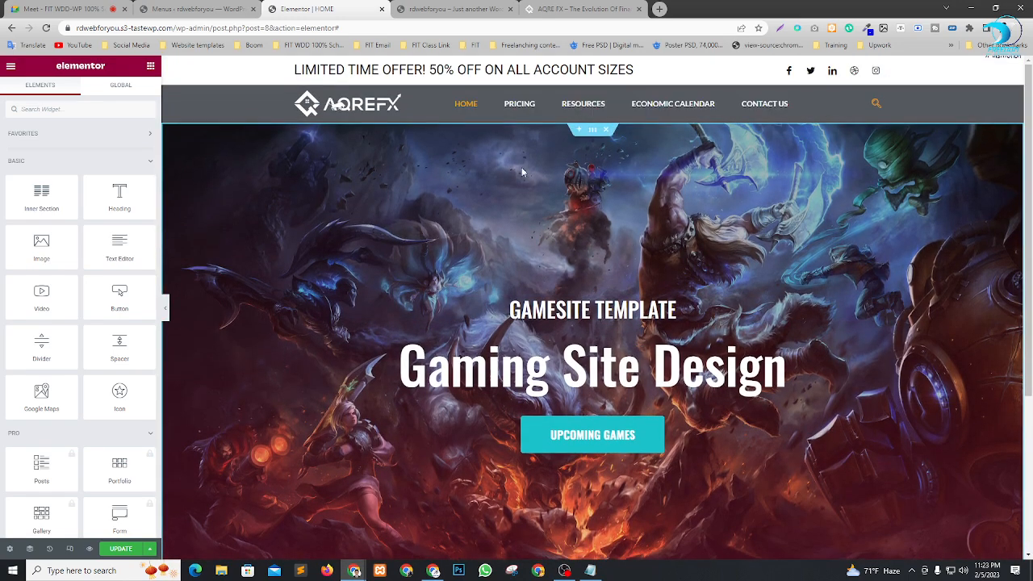
pyautogui.scroll(-3, 669, 242)
pyautogui.scroll(3, 657, 236)
pyautogui.click(579, 9)
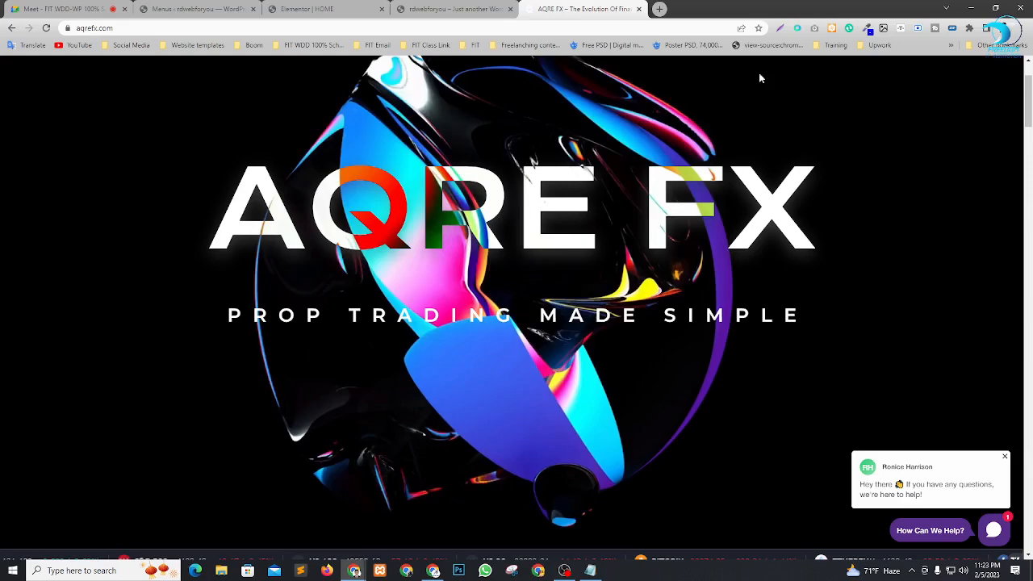
pyautogui.click(431, 9)
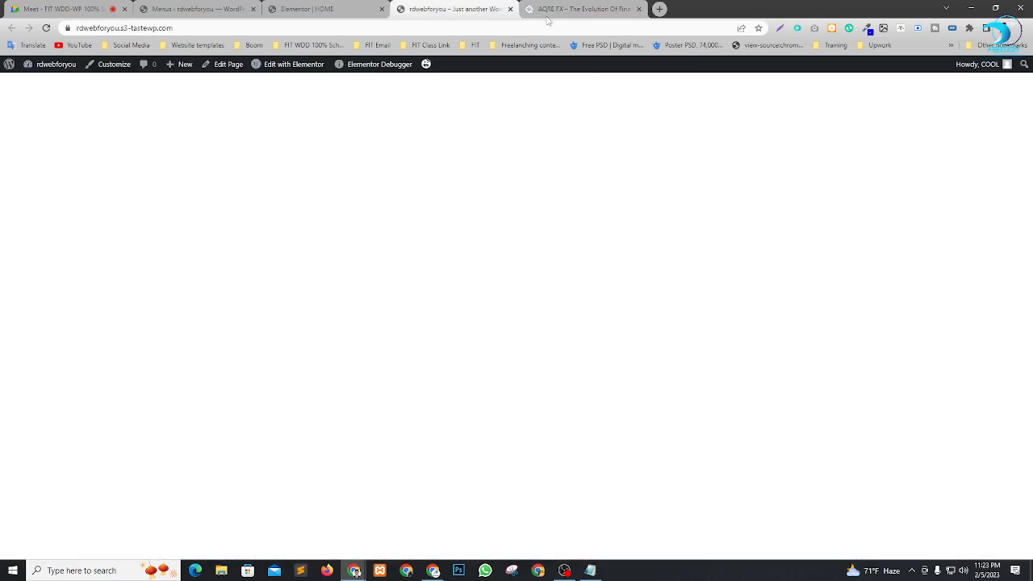
pyautogui.click(353, 9)
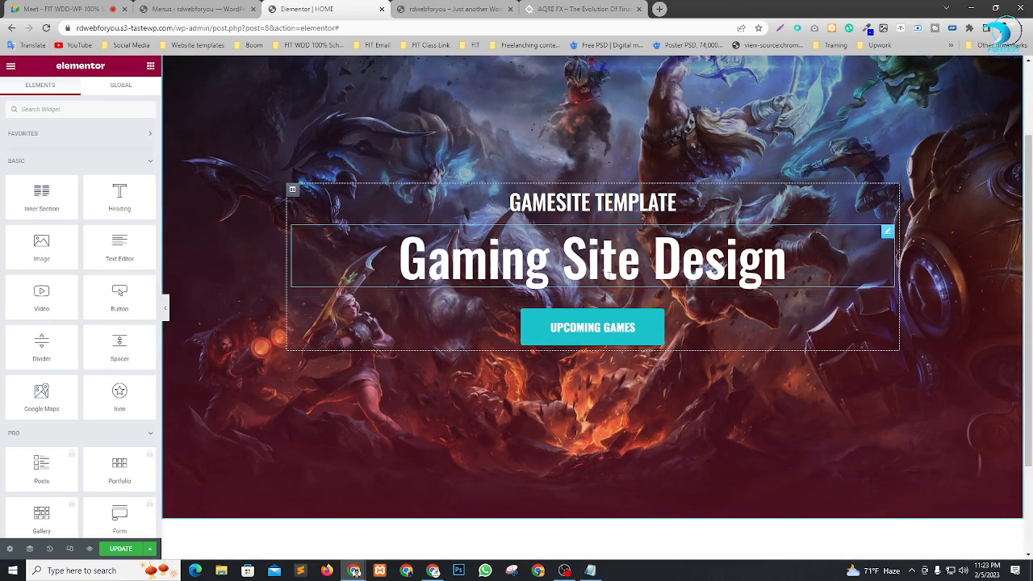
# Copy the BECOME A FUNDED TRADER heading text from the AQRE FX reference site.
pyautogui.click(581, 9)
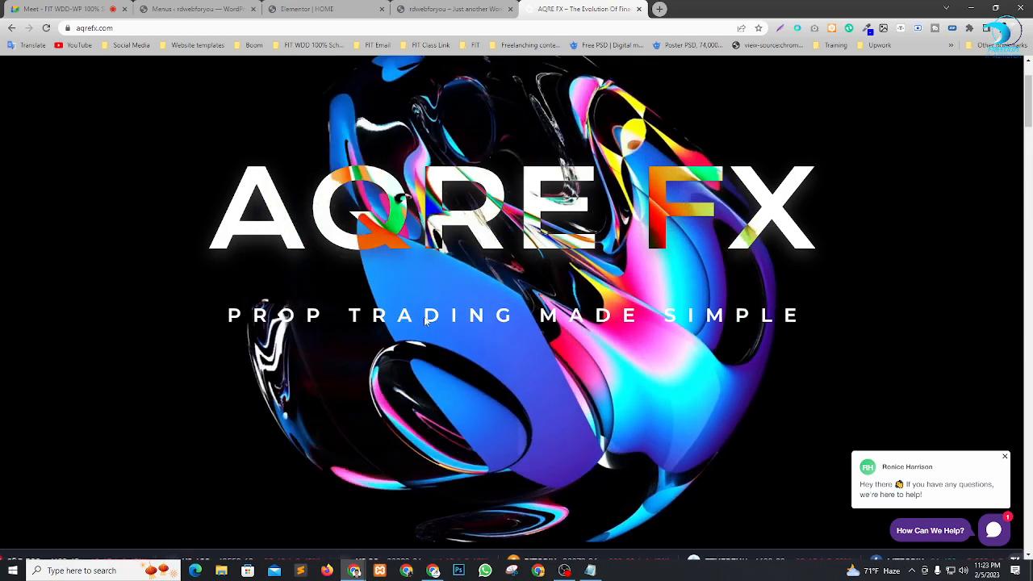
pyautogui.scroll(-5, 683, 277)
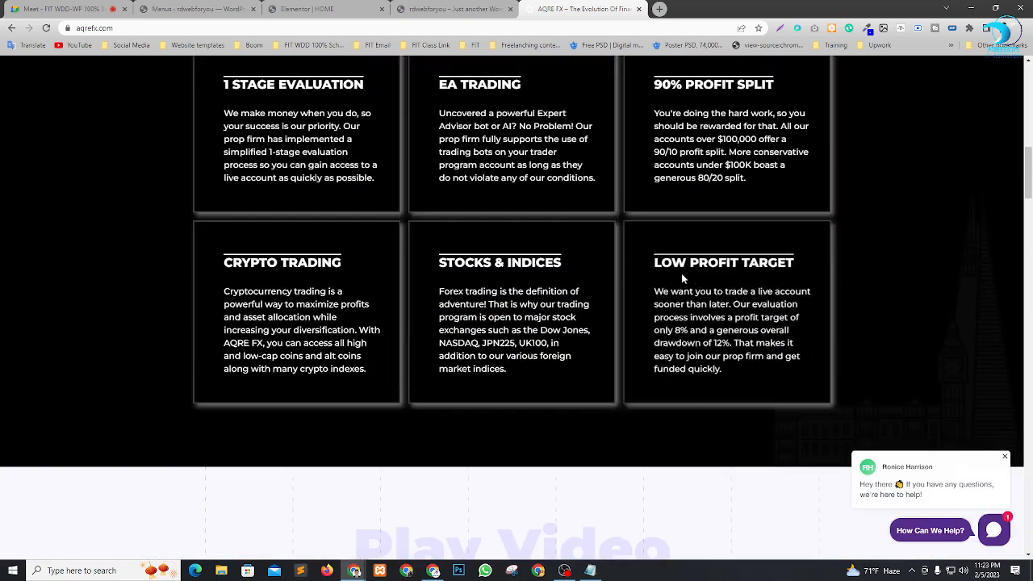
pyautogui.scroll(2, 683, 276)
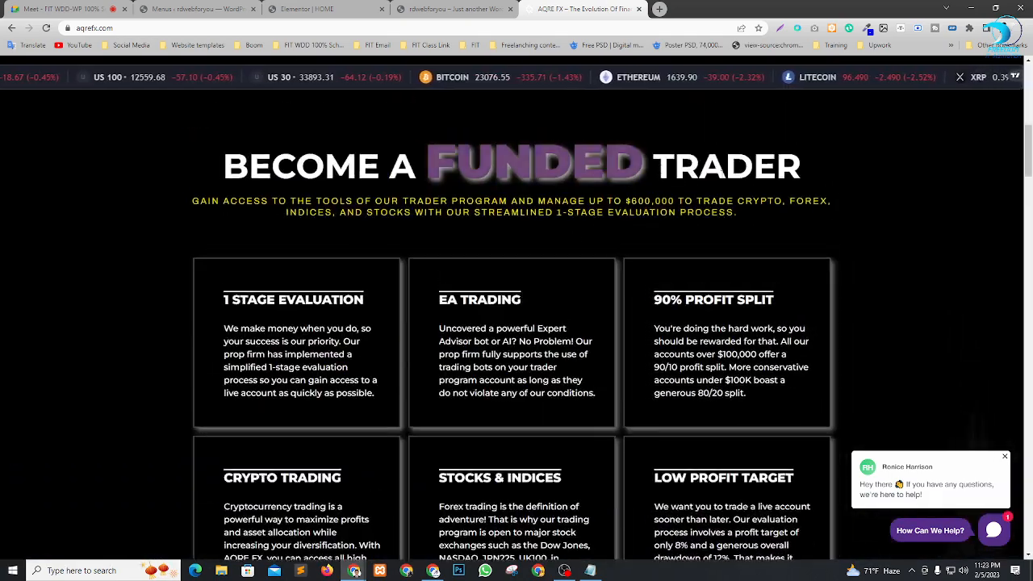
pyautogui.moveTo(819, 172); pyautogui.dragTo(223, 172)
pyautogui.hotkey('ctrl', 'c')
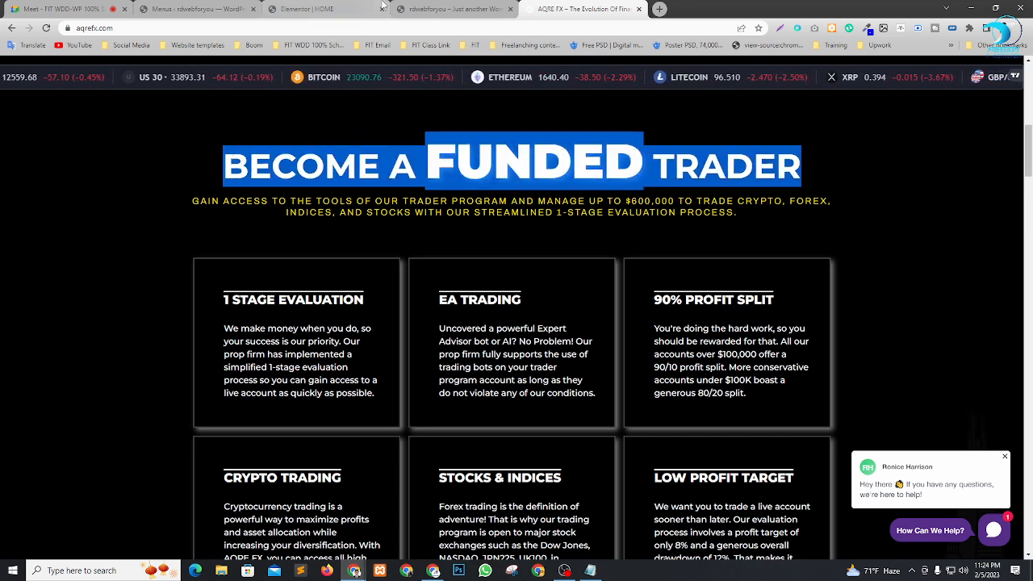
# Replace the hero banner's Gaming Site Design title with the copied text BECOME A FUNDED TRADER.
pyautogui.click(323, 9)
pyautogui.click(592, 259)
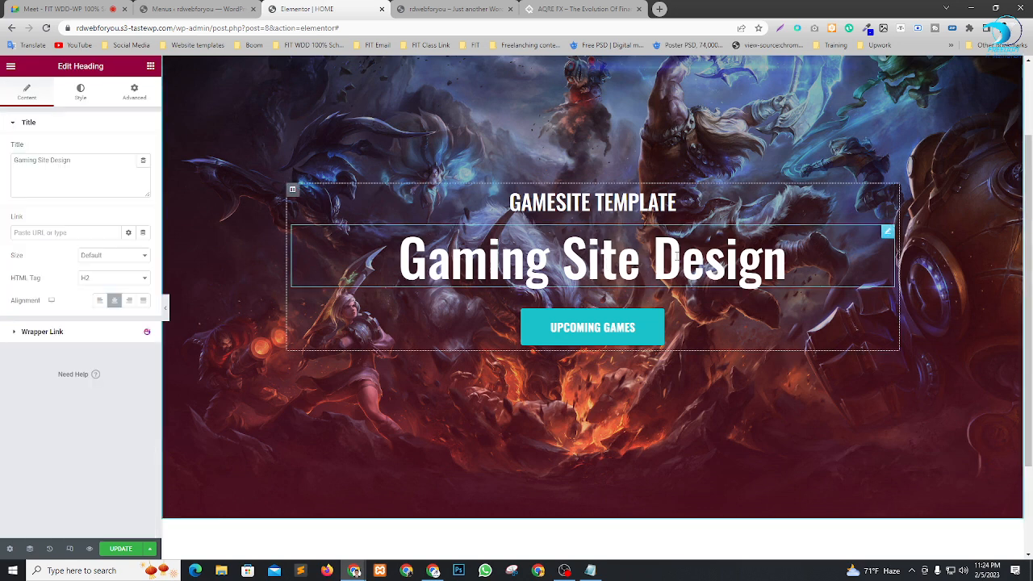
pyautogui.tripleClick(83, 163)
pyautogui.hotkey('ctrl', 'v')
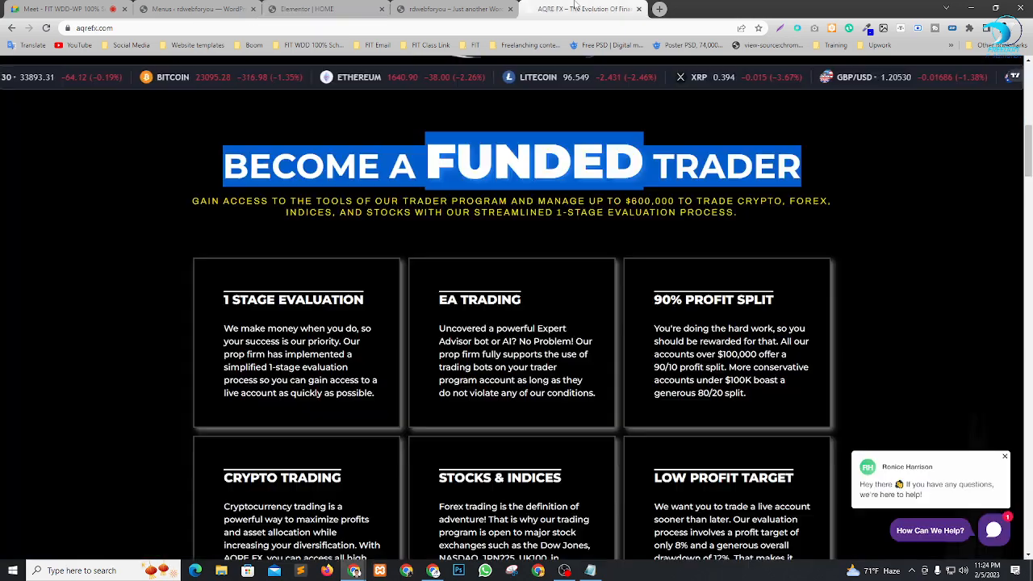
# Examine the AQRE FX reference page from its hero banner and ticker through the feature cards, video and sign-up sections, and return to the Elementor editor.
pyautogui.click(578, 9)
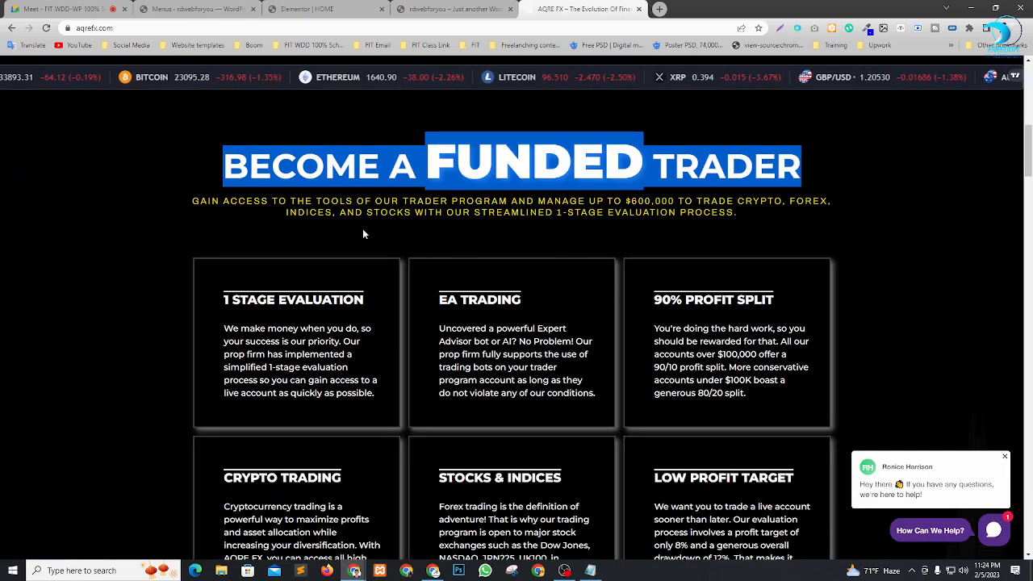
pyautogui.scroll(-2, 517, 339)
pyautogui.scroll(-6, 573, 353)
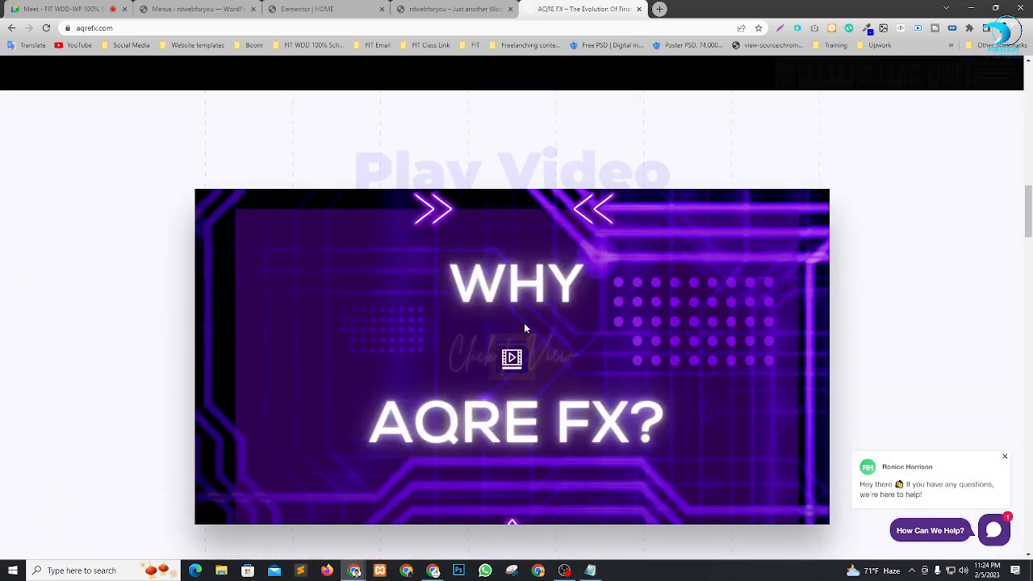
pyautogui.scroll(-5, 523, 327)
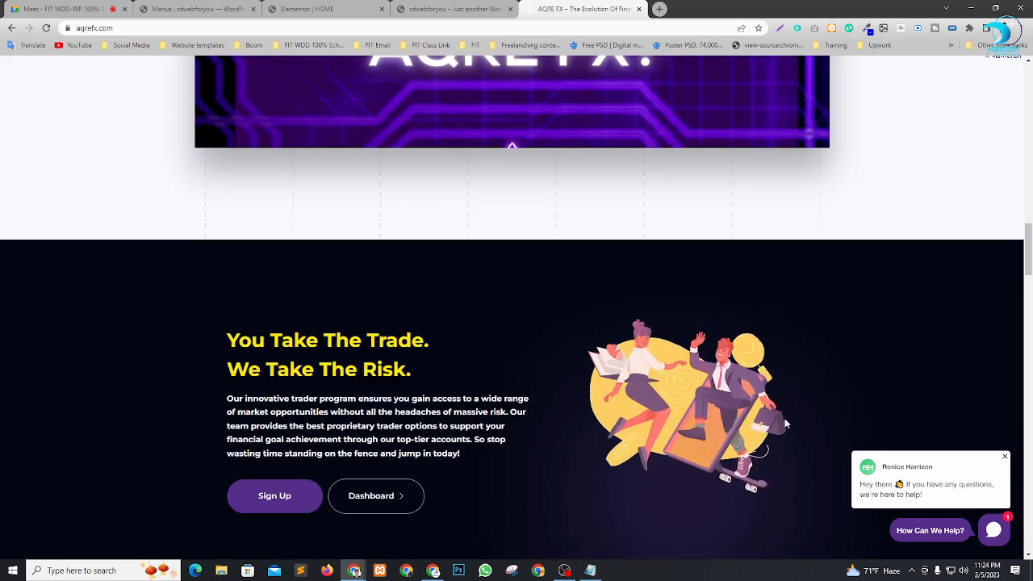
pyautogui.scroll(20, 784, 419)
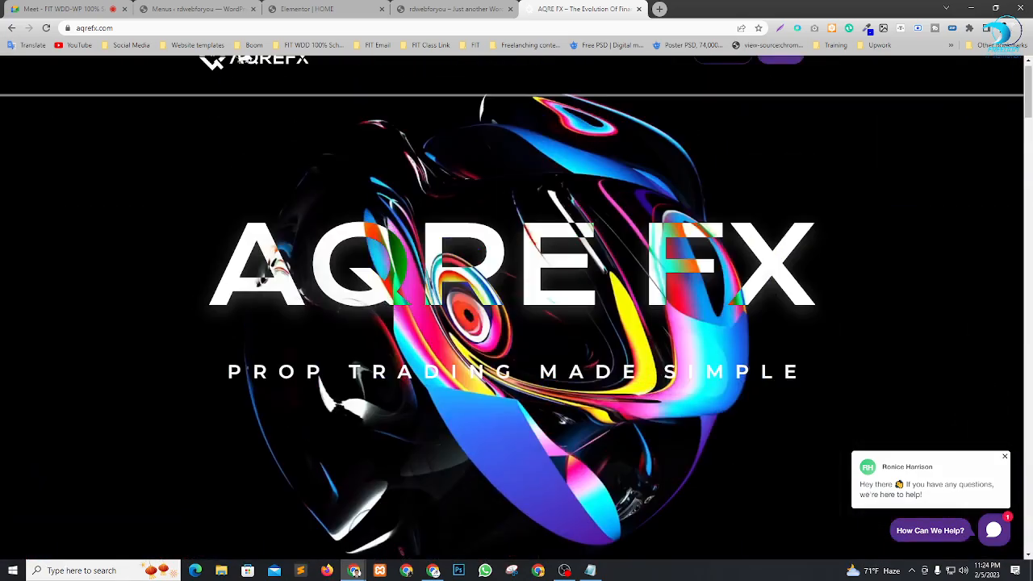
pyautogui.scroll(-4, 689, 277)
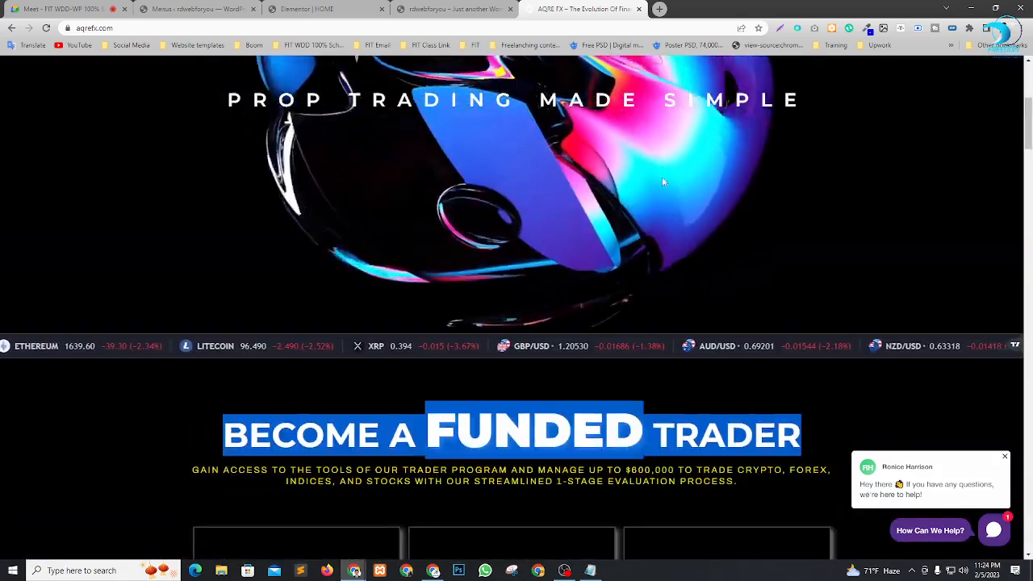
pyautogui.scroll(3, 663, 183)
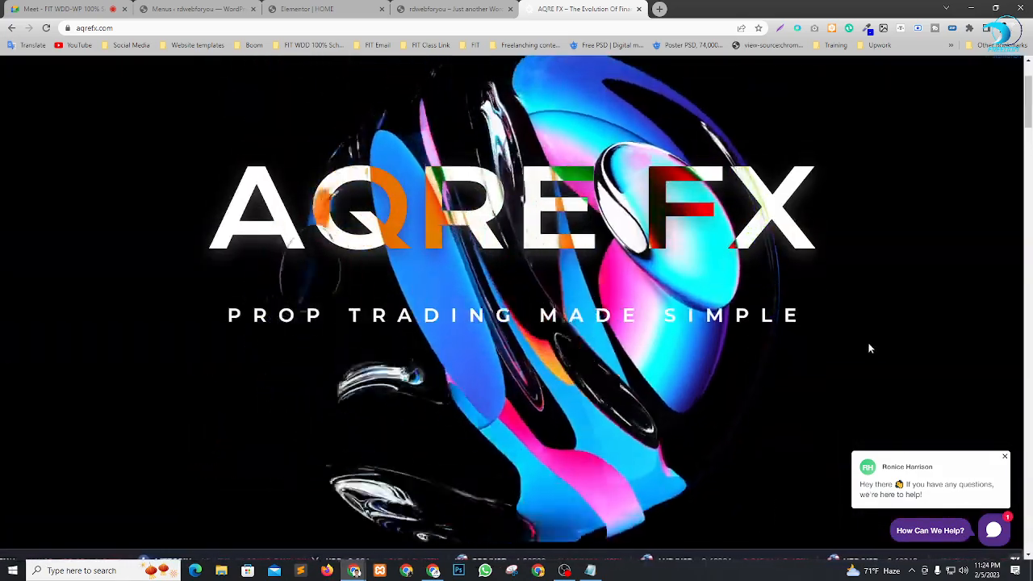
pyautogui.scroll(-3, 869, 349)
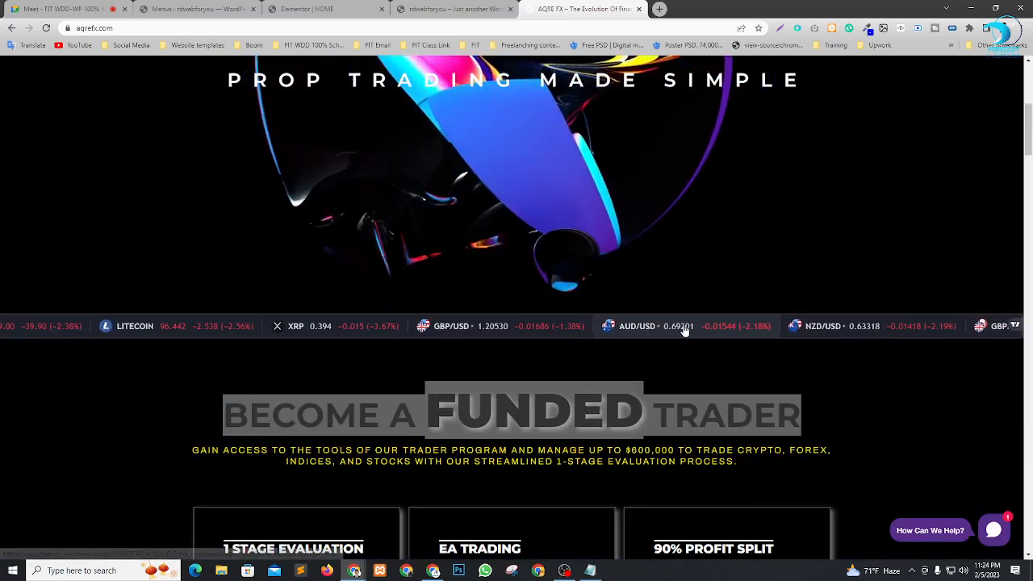
pyautogui.scroll(3, 685, 329)
pyautogui.scroll(-3, 523, 299)
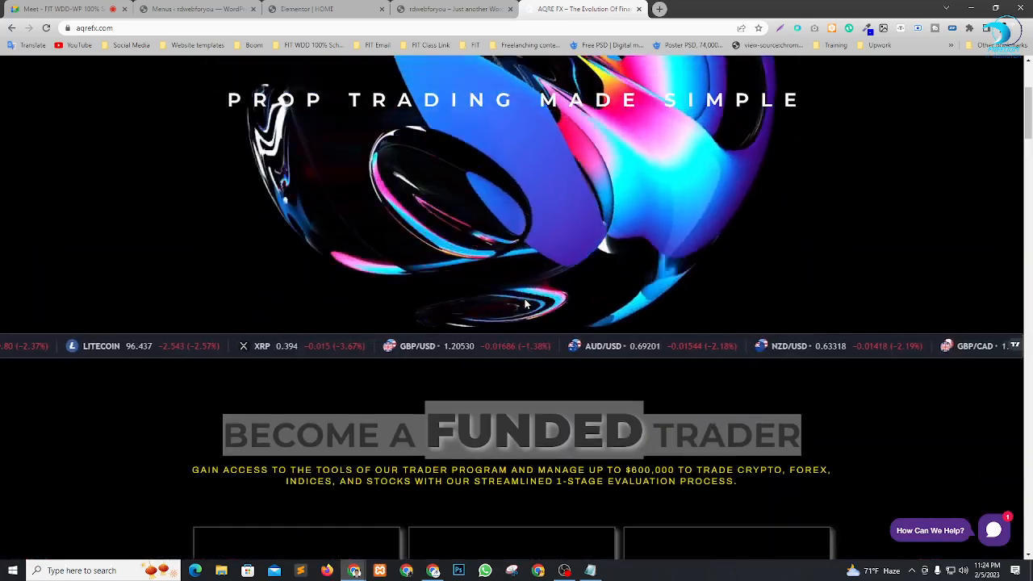
pyautogui.scroll(4, 524, 305)
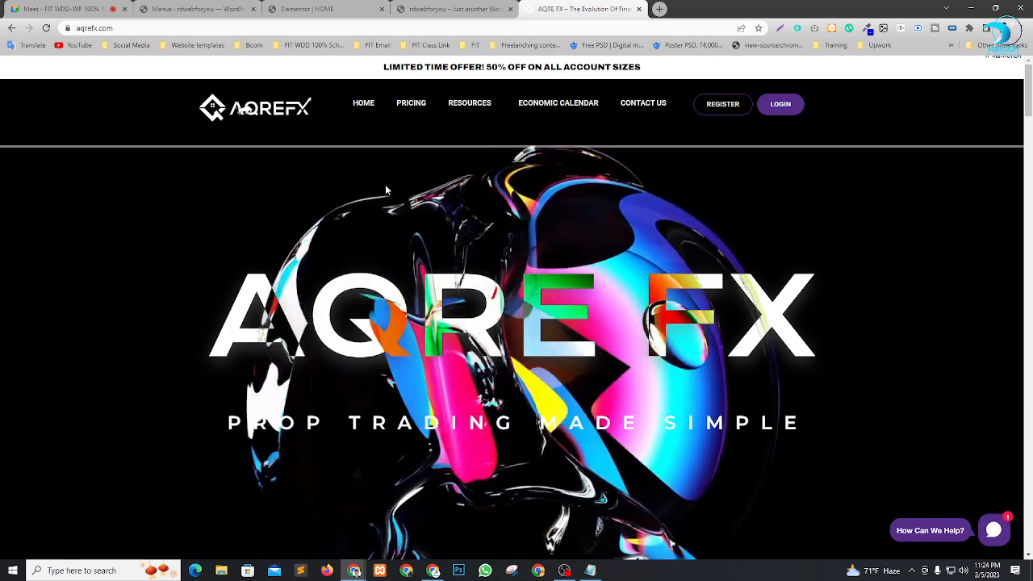
pyautogui.click(337, 7)
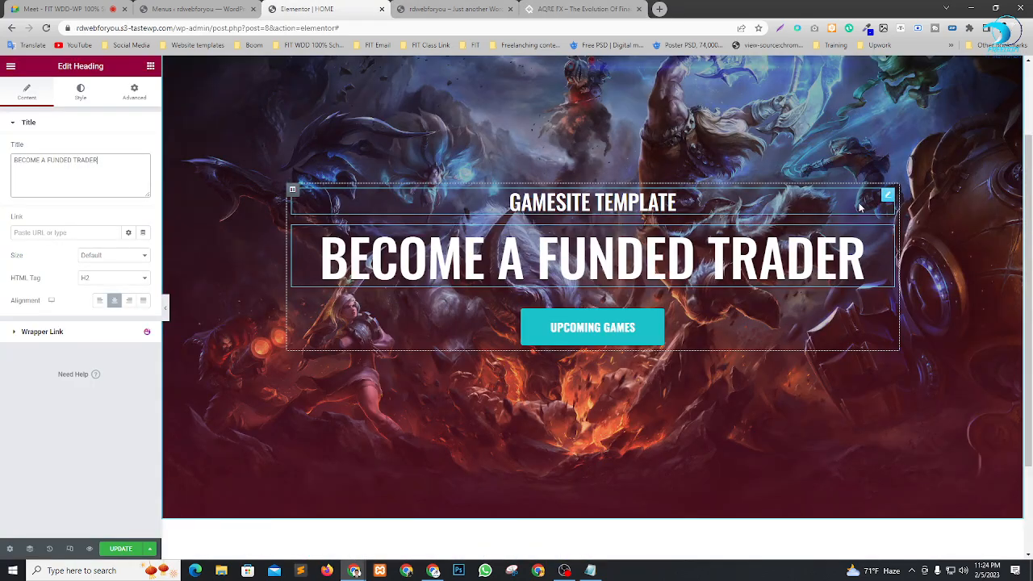
# Replace the GAMESITE TEMPLATE heading above the hero title with an Image widget showing the AQREFX logo from the media library.
pyautogui.click(886, 197)
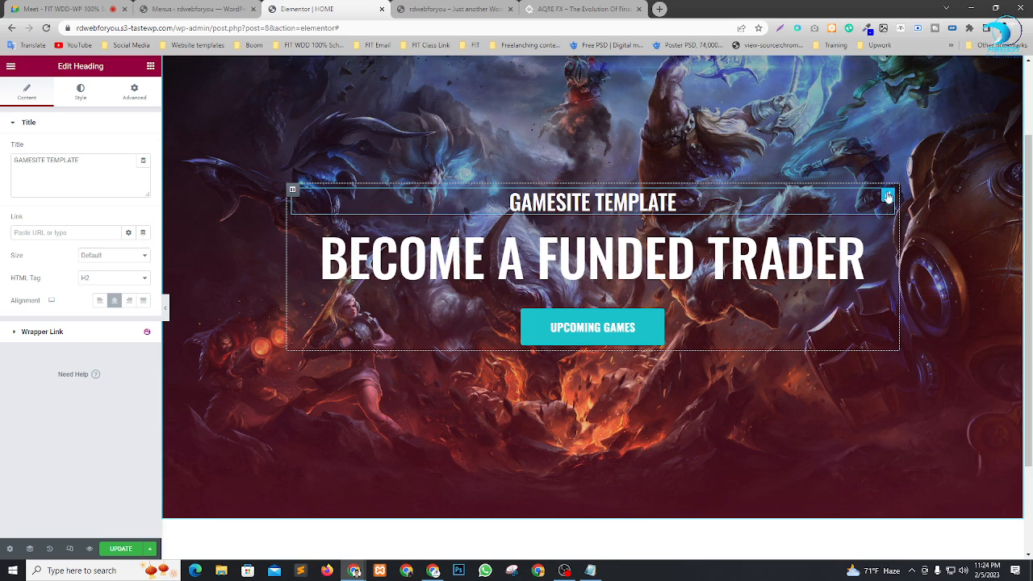
pyautogui.press('Delete')
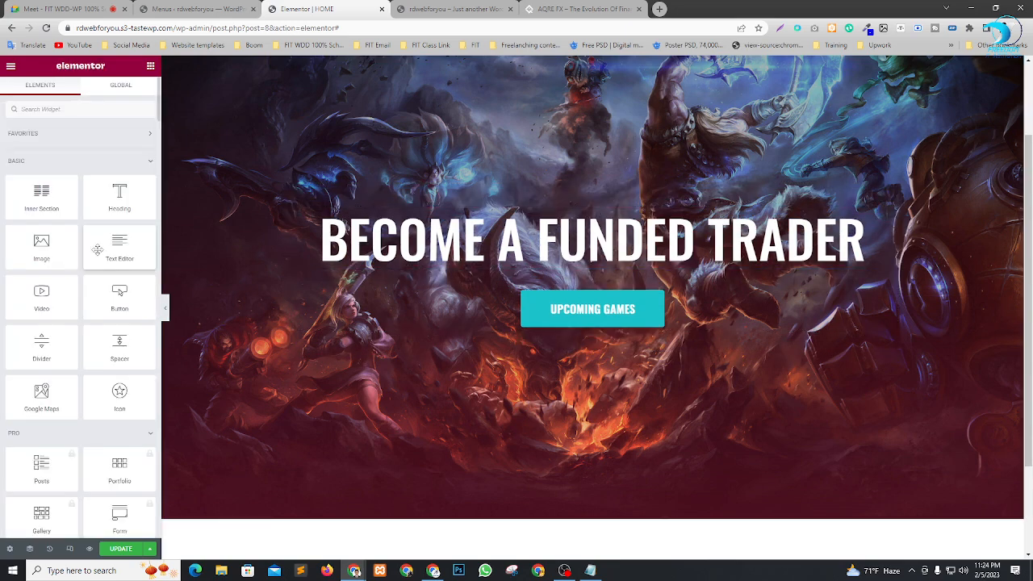
pyautogui.moveTo(56, 251); pyautogui.dragTo(613, 203)
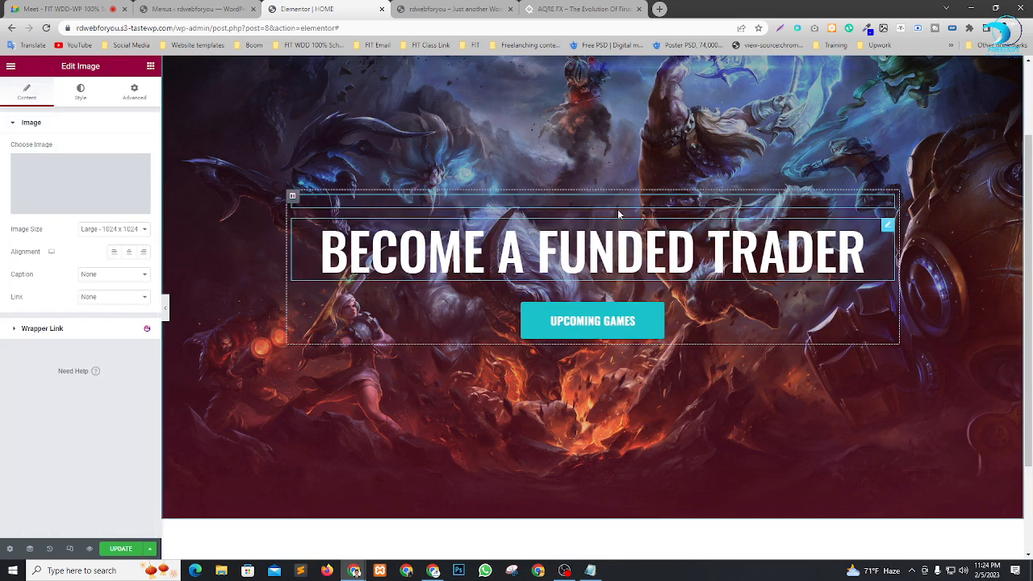
pyautogui.click(88, 179)
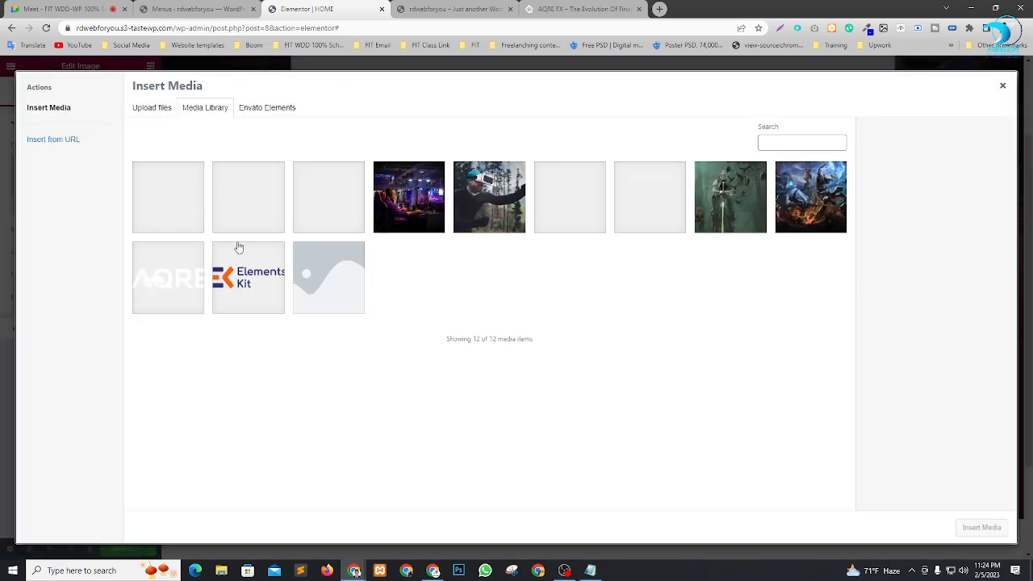
pyautogui.click(165, 284)
pyautogui.click(994, 528)
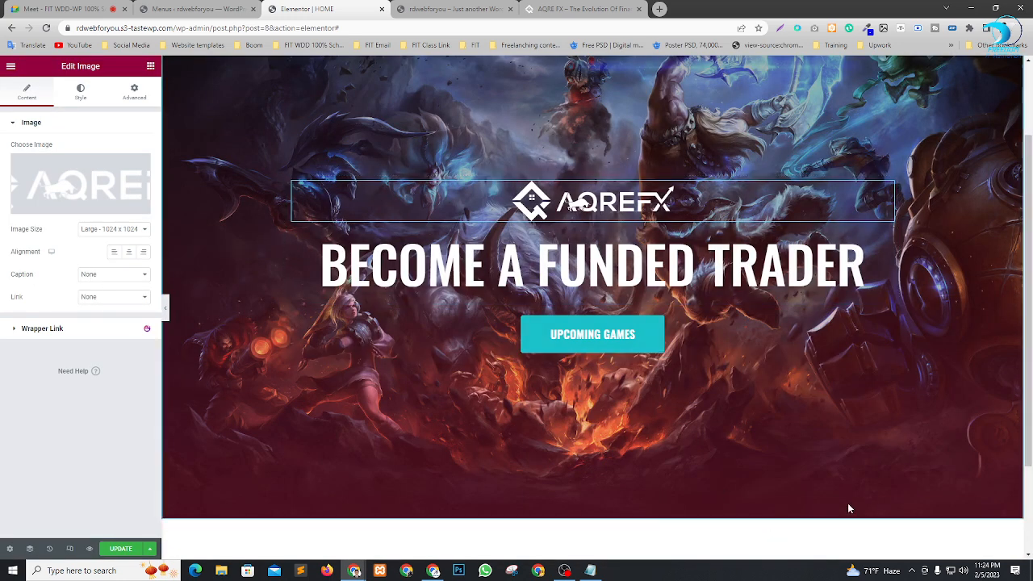
# Resize the AQREFX logo image above the hero heading to a width of 32% and a max width of 51%.
pyautogui.scroll(3, 782, 371)
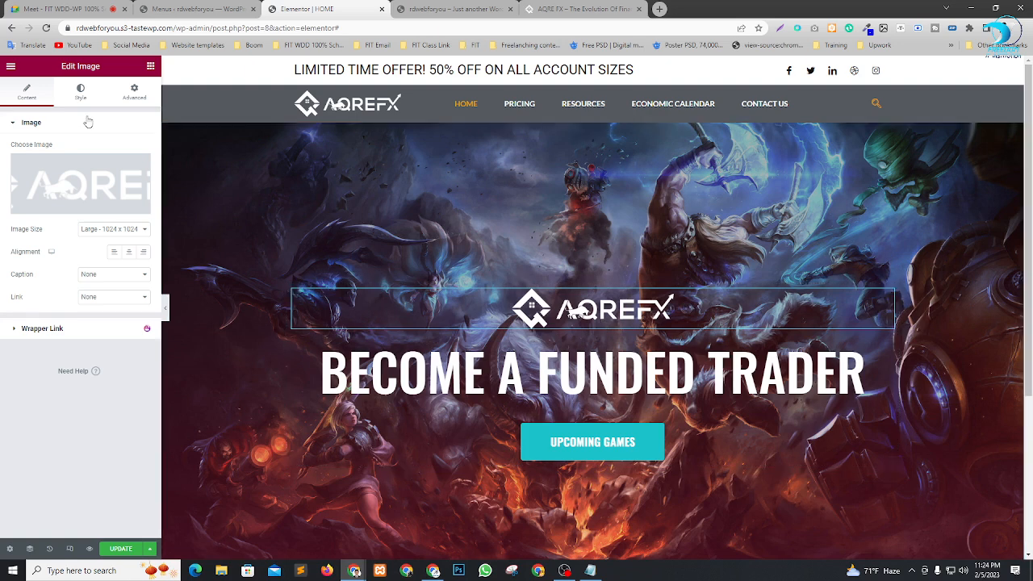
pyautogui.click(81, 90)
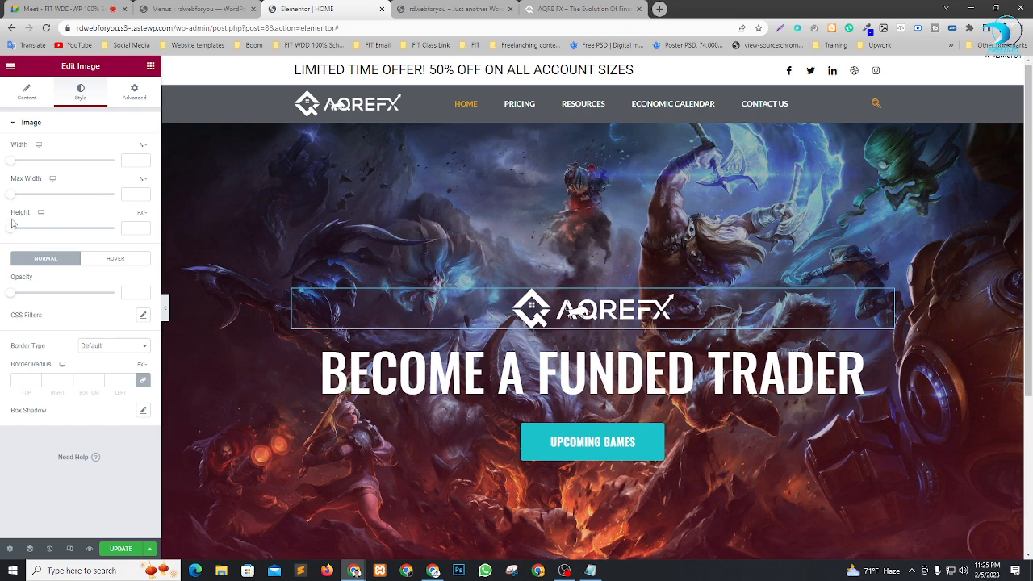
pyautogui.moveTo(11, 196); pyautogui.dragTo(58, 205)
pyautogui.moveTo(12, 165); pyautogui.dragTo(45, 176)
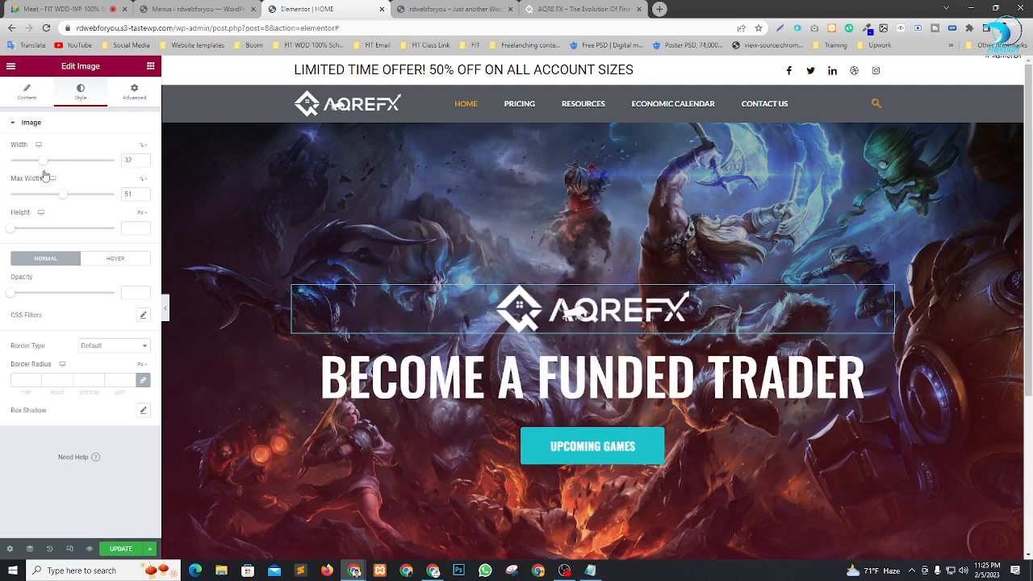
pyautogui.scroll(-2, 565, 322)
pyautogui.scroll(2, 654, 357)
pyautogui.scroll(-1, 630, 282)
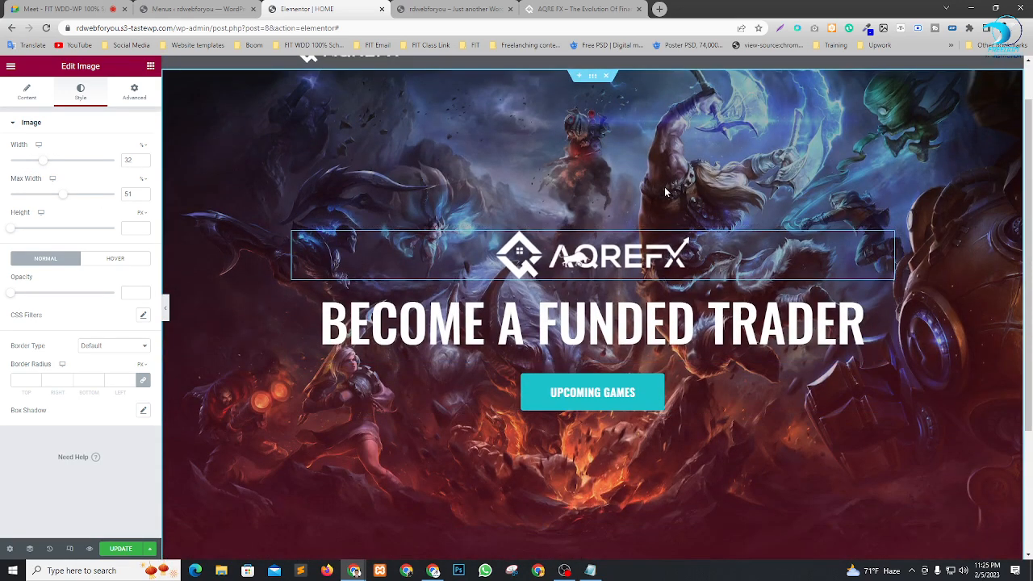
pyautogui.scroll(1, 609, 172)
# Reduce the red tint of the hero section's gradient background overlay by setting the first color's location to 81.
pyautogui.click(590, 134)
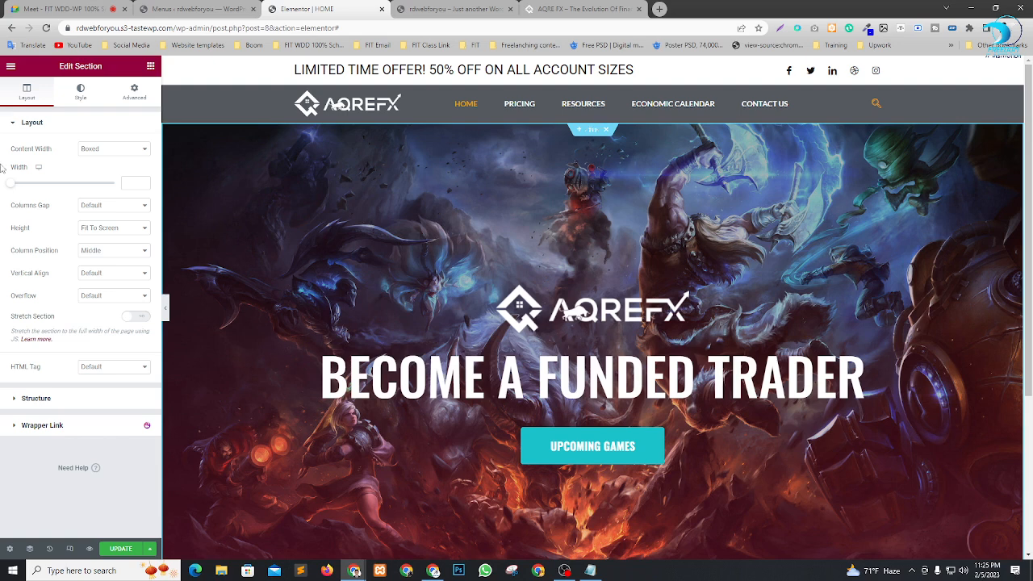
pyautogui.click(82, 92)
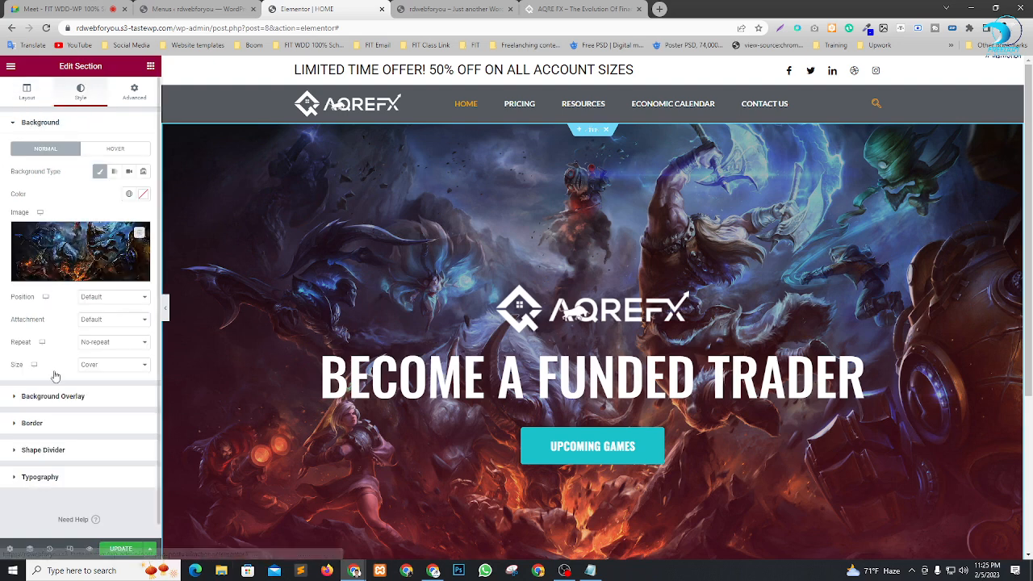
pyautogui.click(42, 396)
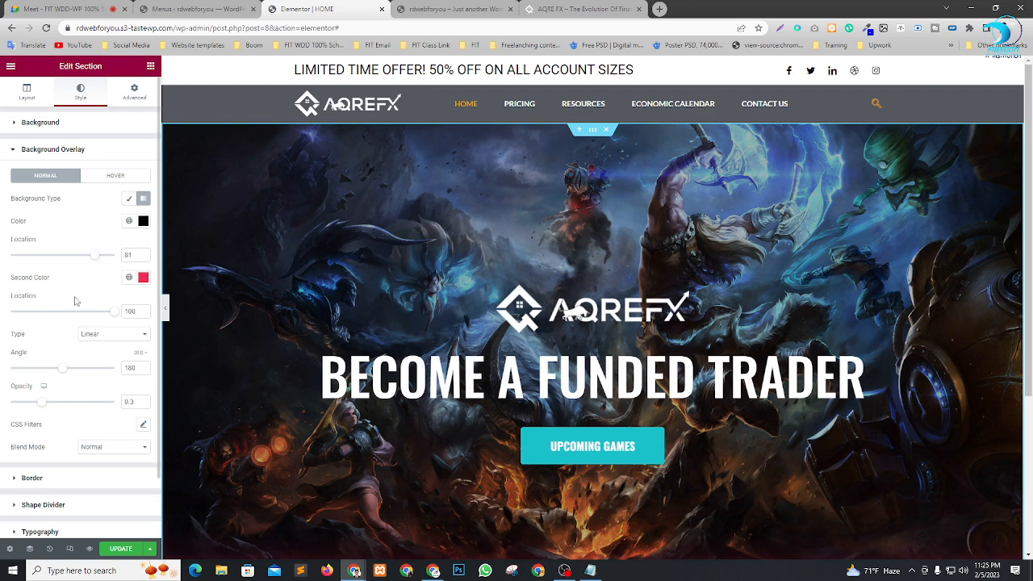
# Copy FUNDED TRADER from the hero heading and search Google Images in a new tab for FUNDED TRADER BACKGROUND.
pyautogui.tripleClick(540, 371)
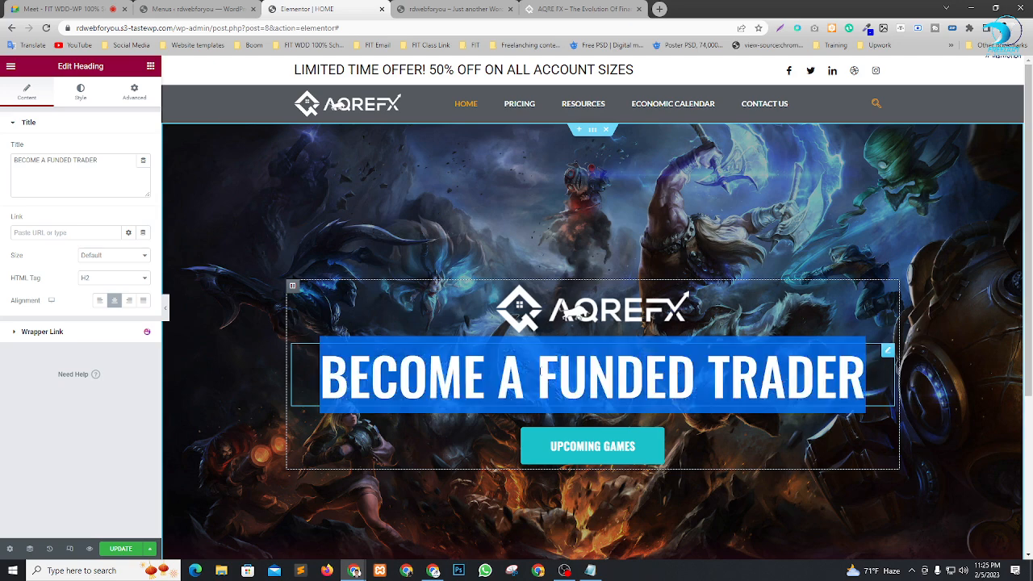
pyautogui.click(537, 376)
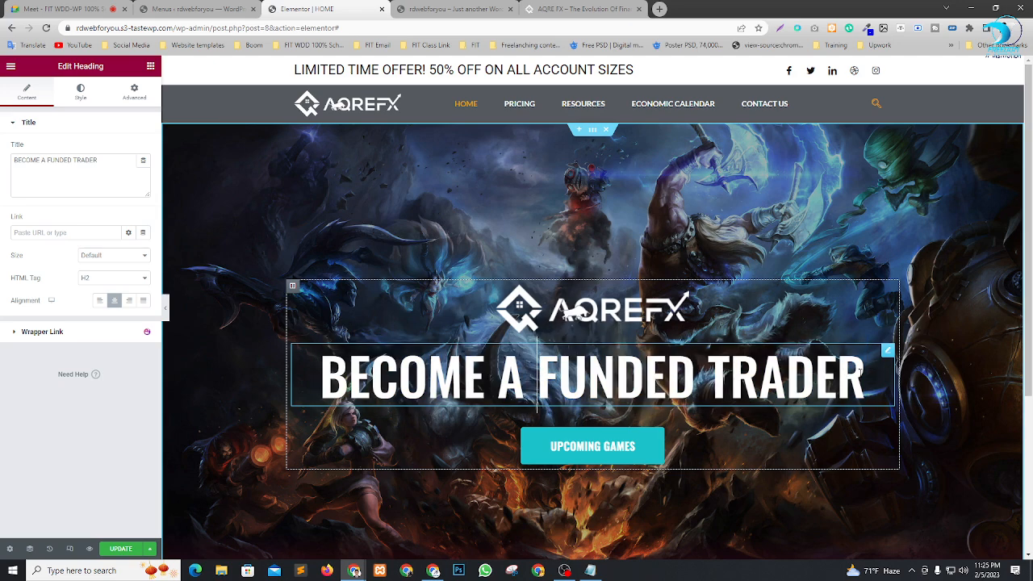
pyautogui.moveTo(862, 375); pyautogui.dragTo(558, 376)
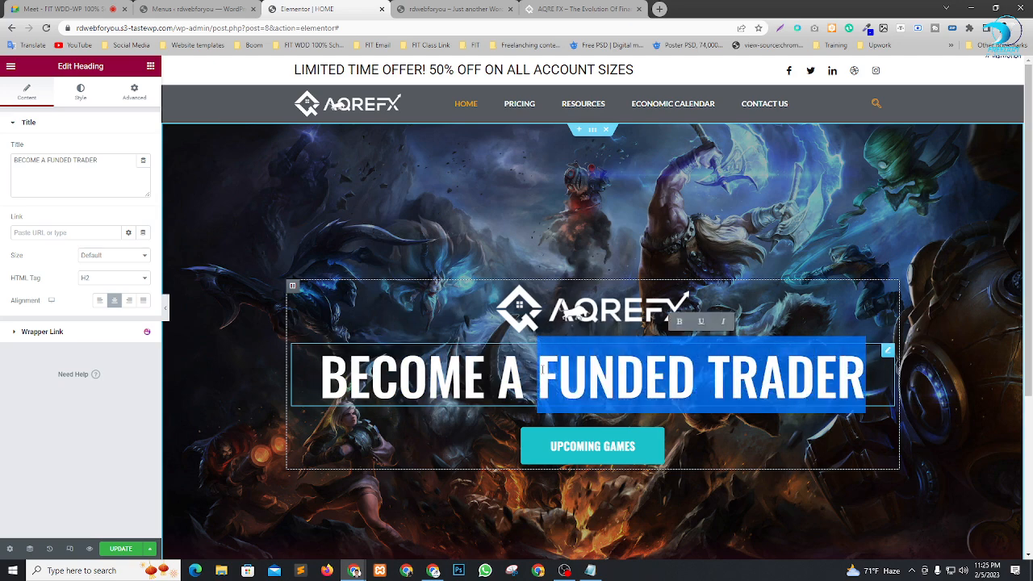
pyautogui.click(659, 8)
pyautogui.click(468, 224)
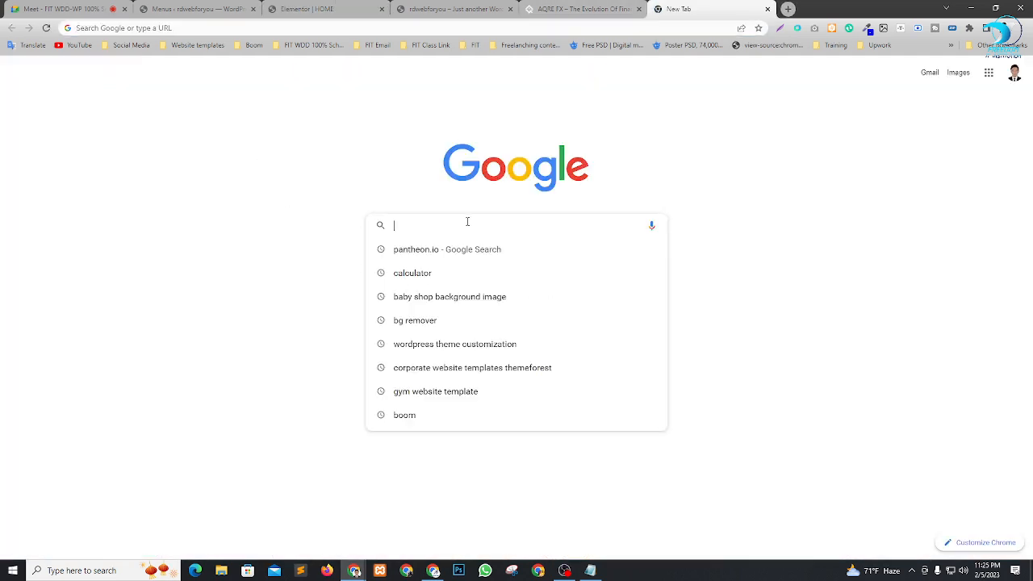
pyautogui.write('FUNDED TRADER')
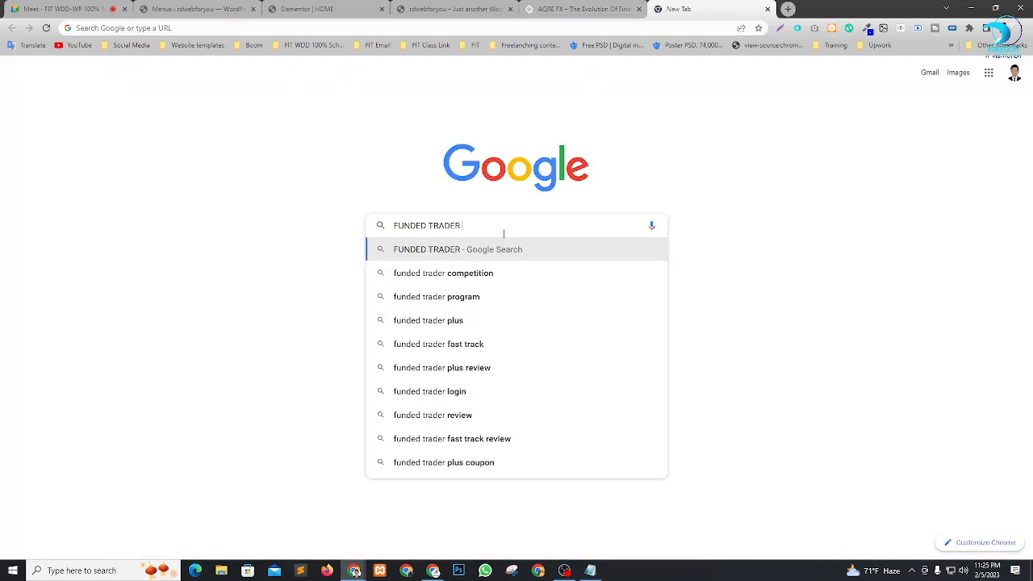
pyautogui.write('BA')
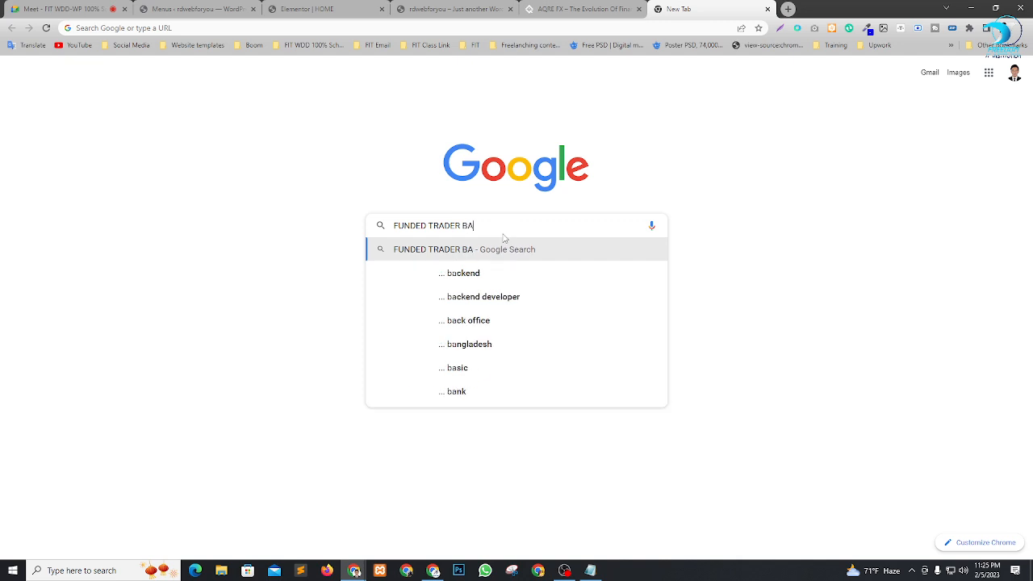
pyautogui.write('CKGRO')
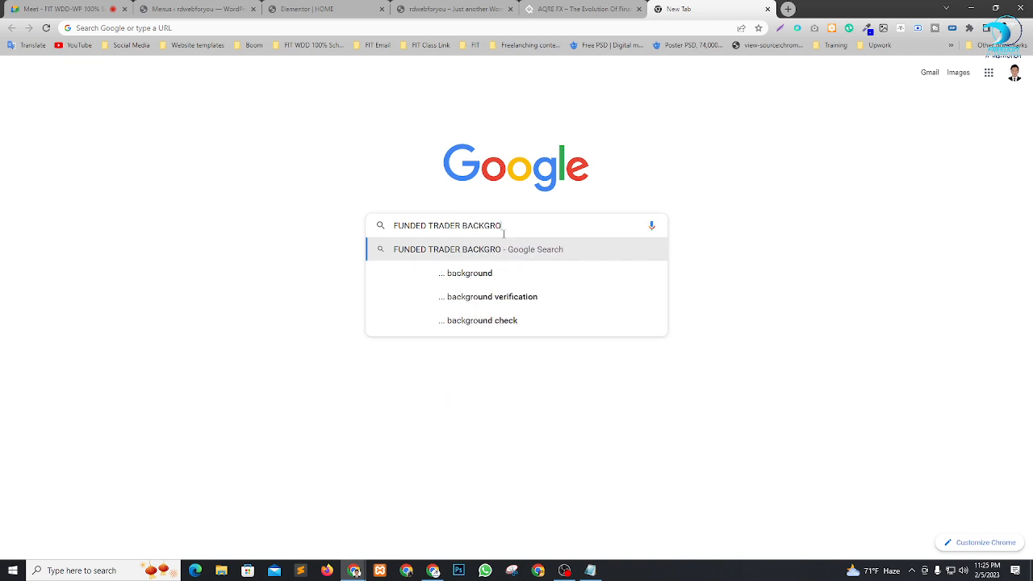
pyautogui.write('UND')
pyautogui.press('Return')
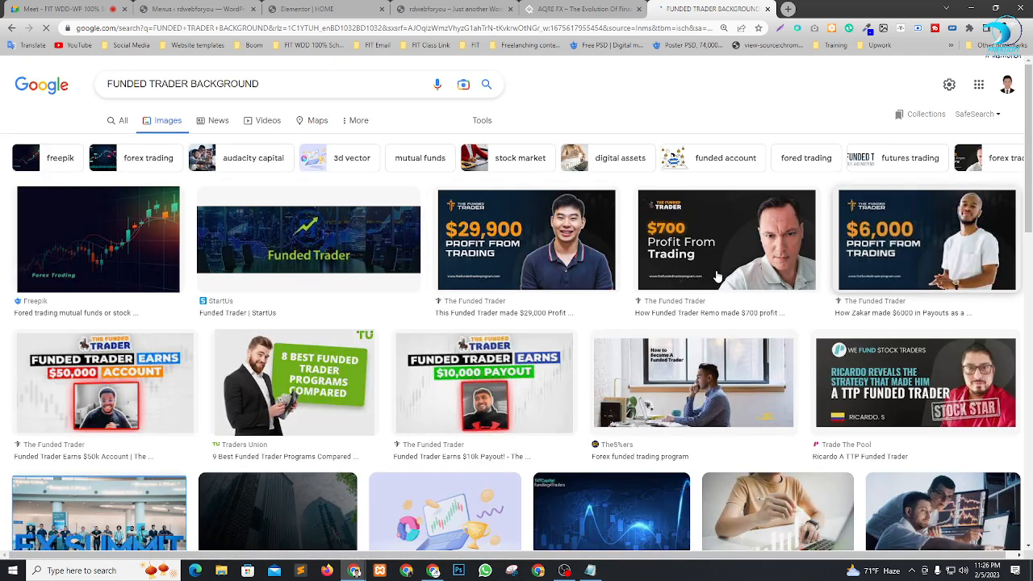
# Examine the image results for a trading chart picture suited to the hero banner background.
pyautogui.scroll(-3, 470, 316)
pyautogui.scroll(-3, 470, 316)
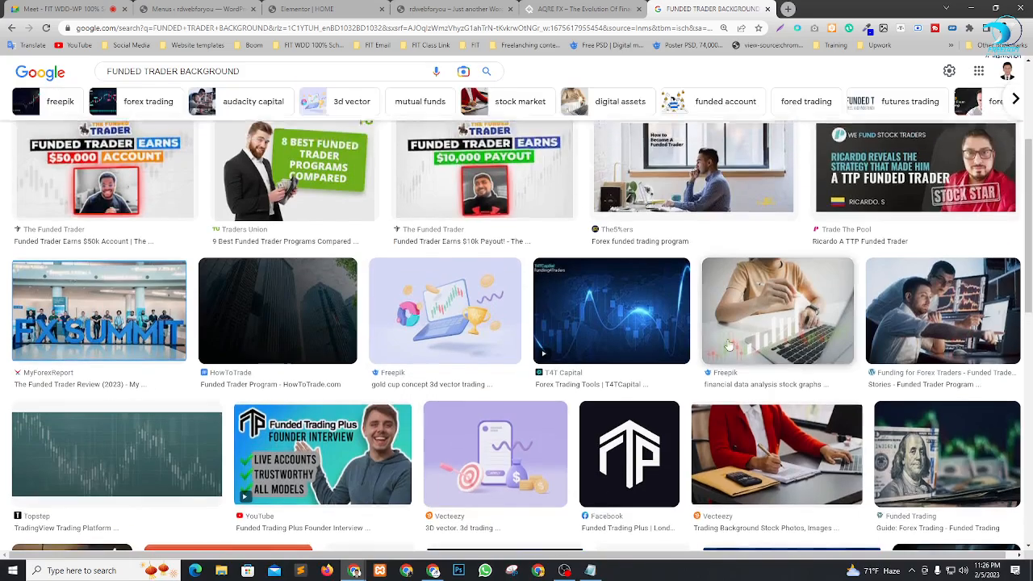
pyautogui.scroll(5, 390, 347)
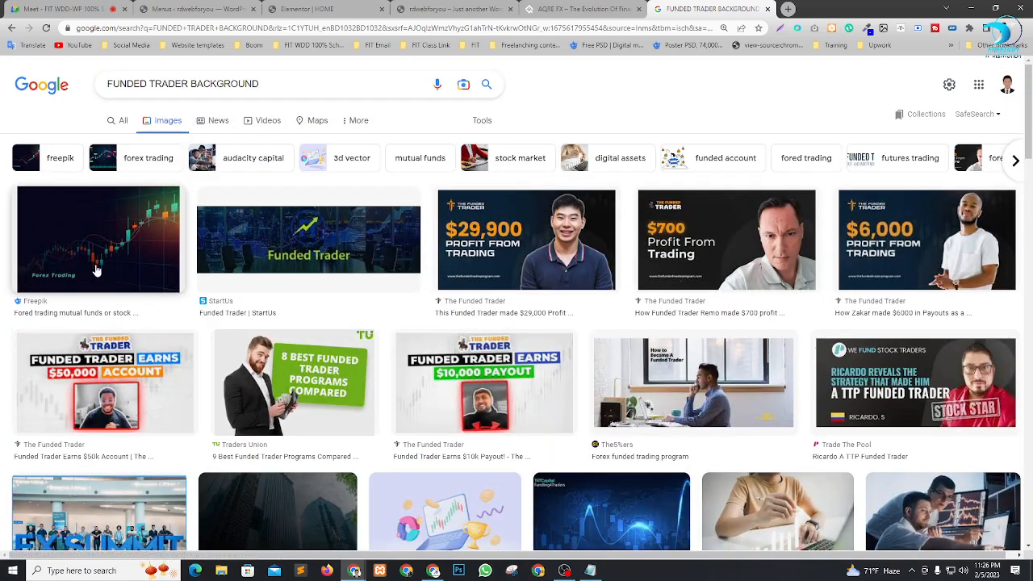
pyautogui.scroll(-8, 903, 353)
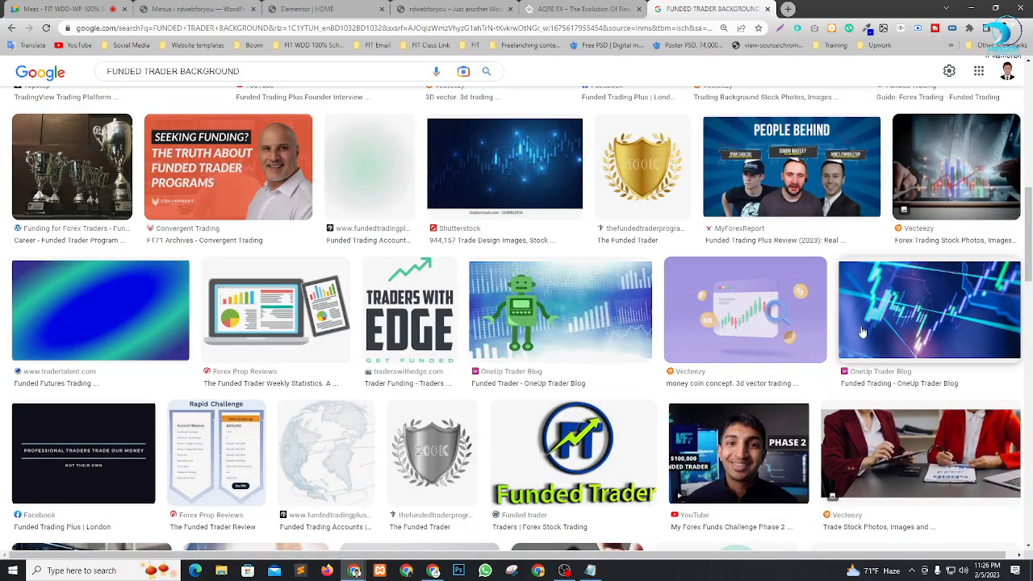
pyautogui.scroll(-3, 888, 334)
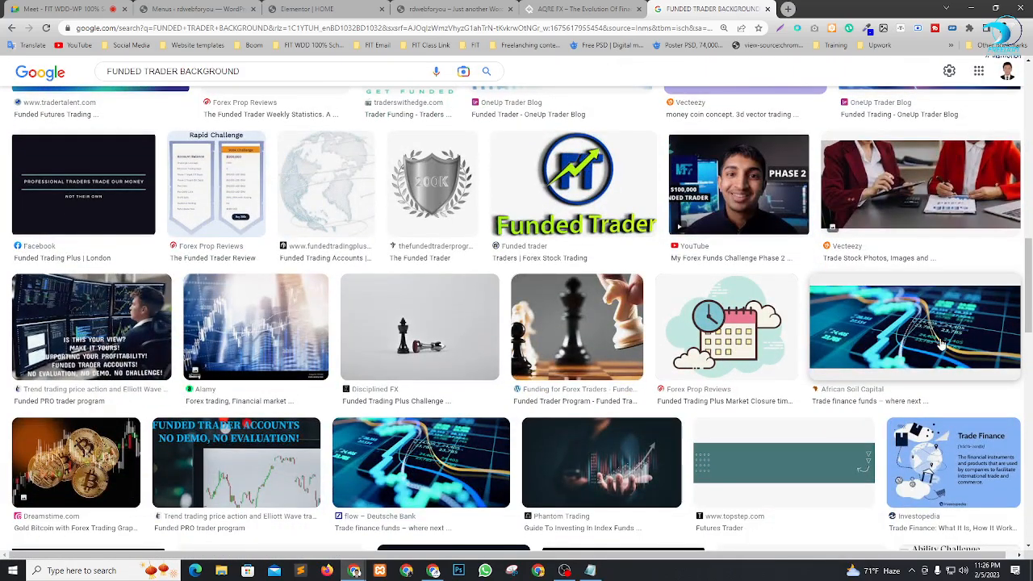
pyautogui.scroll(-3, 940, 345)
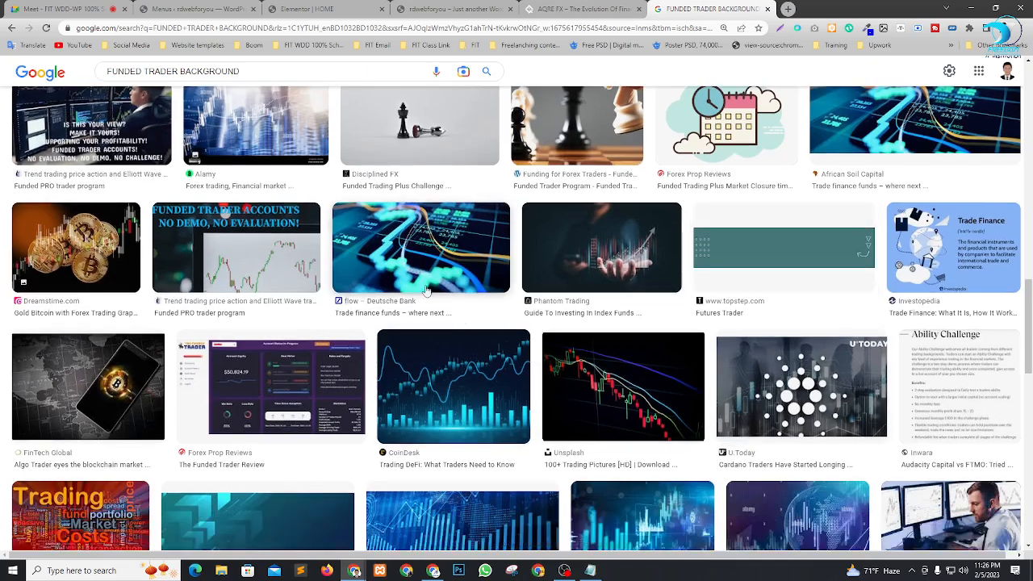
pyautogui.scroll(-2, 460, 411)
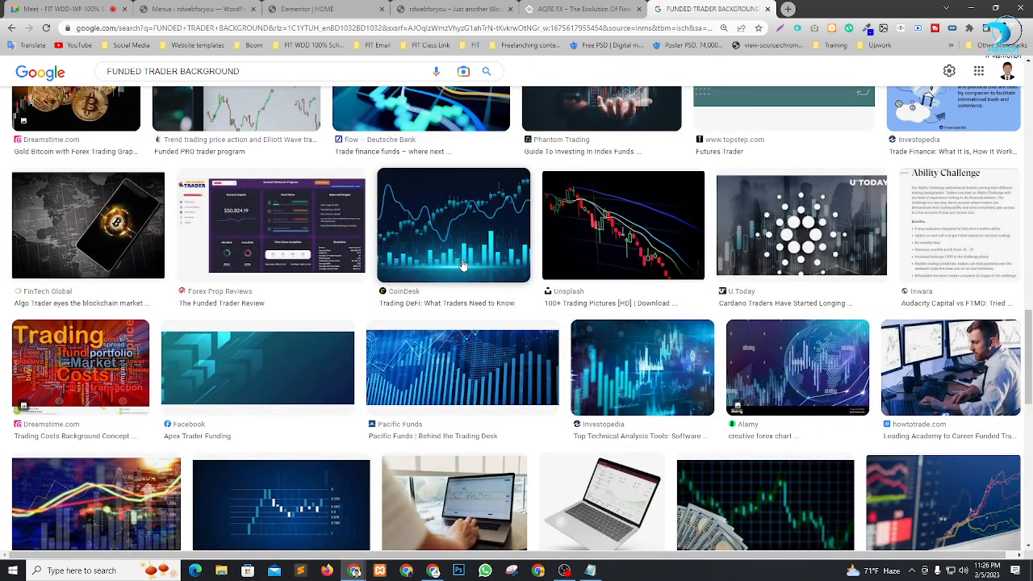
pyautogui.scroll(-2, 643, 297)
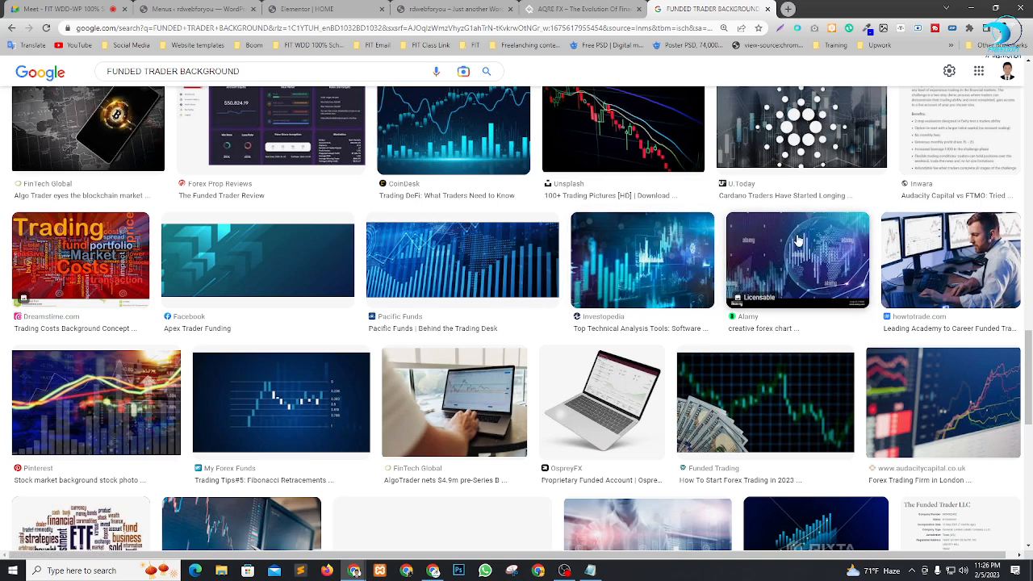
pyautogui.scroll(1, 642, 298)
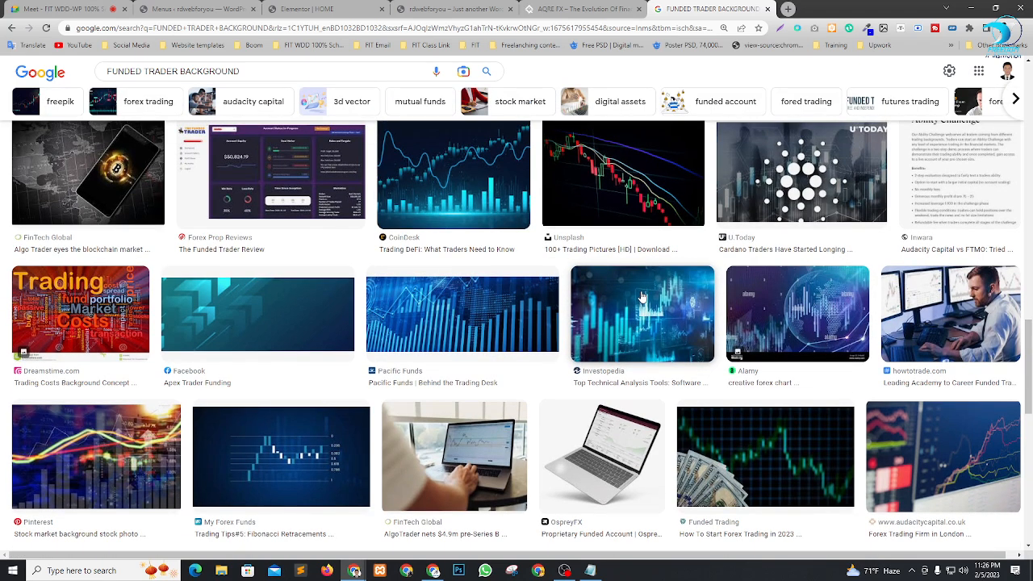
pyautogui.scroll(2, 644, 297)
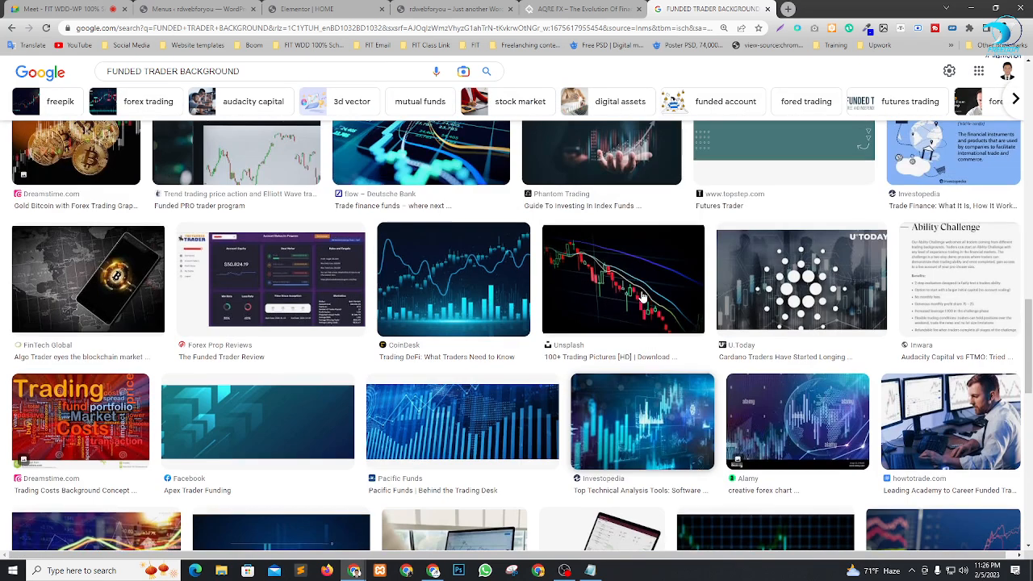
# Preview the blue CoinDesk chart image titled Trading DeFi and save it as a JPG in the Downloads folder.
pyautogui.click(425, 278)
pyautogui.scroll(-2, 920, 350)
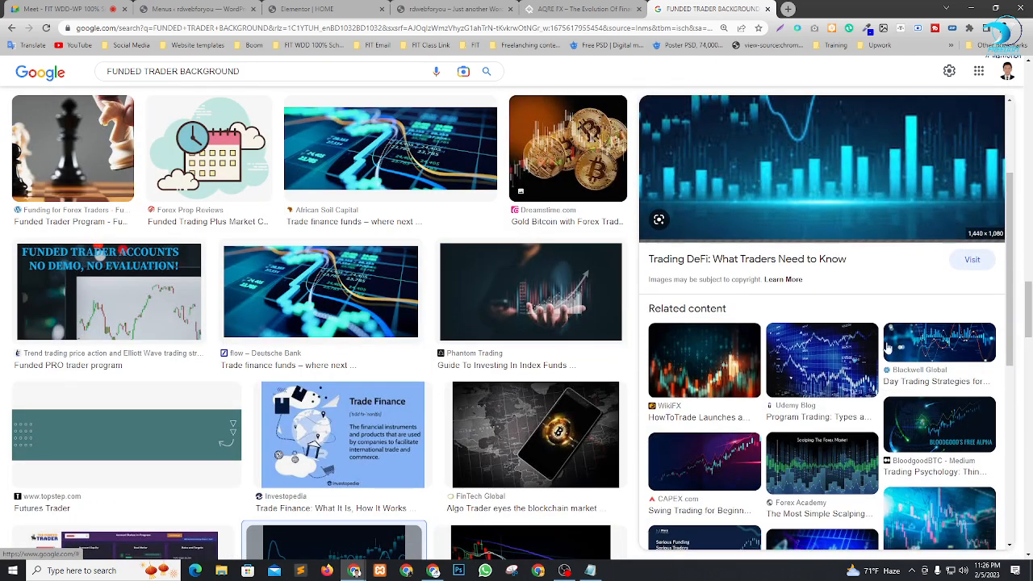
pyautogui.scroll(-2, 932, 377)
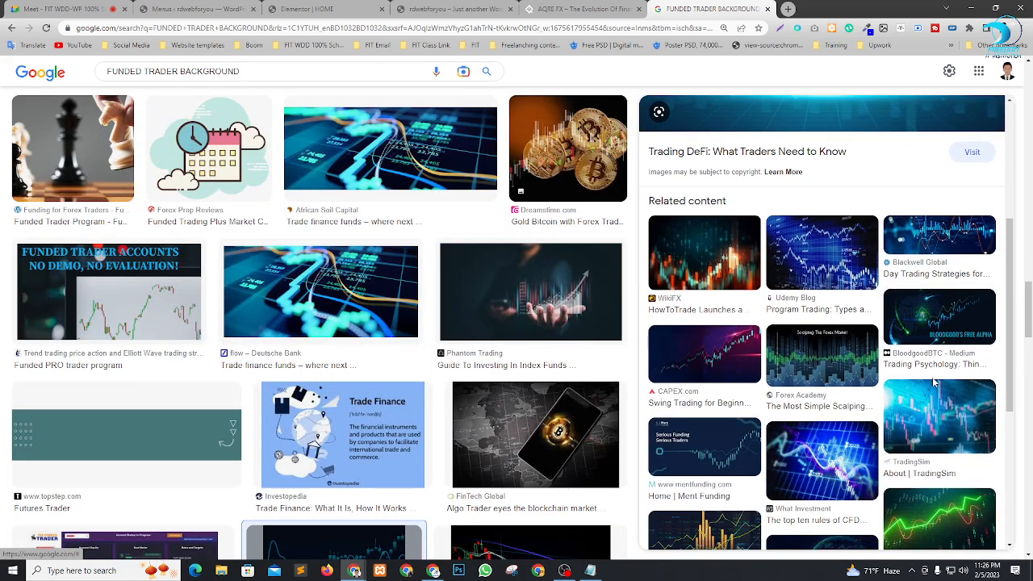
pyautogui.scroll(3, 932, 377)
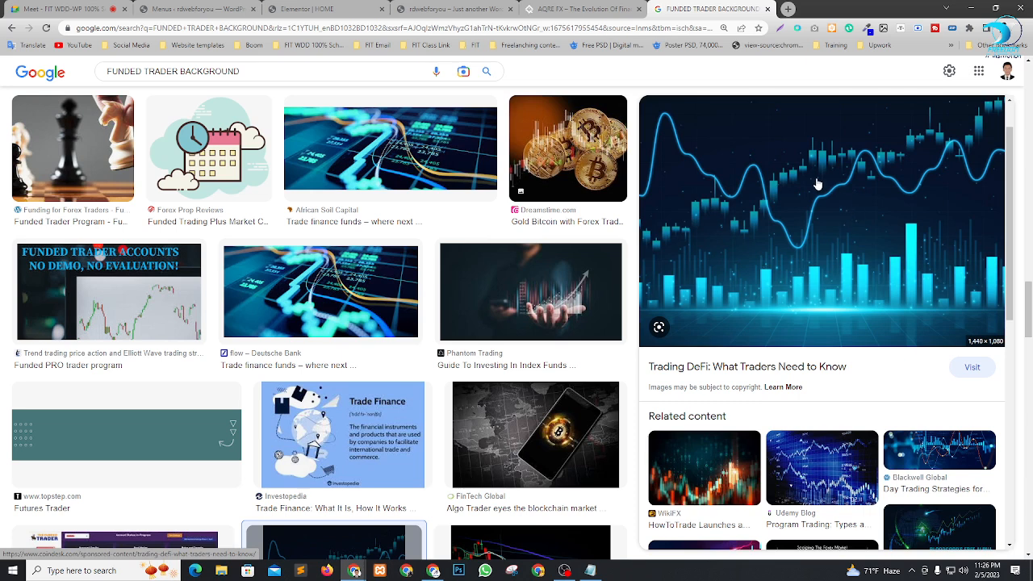
pyautogui.rightClick(817, 185)
pyautogui.moveTo(832, 376)
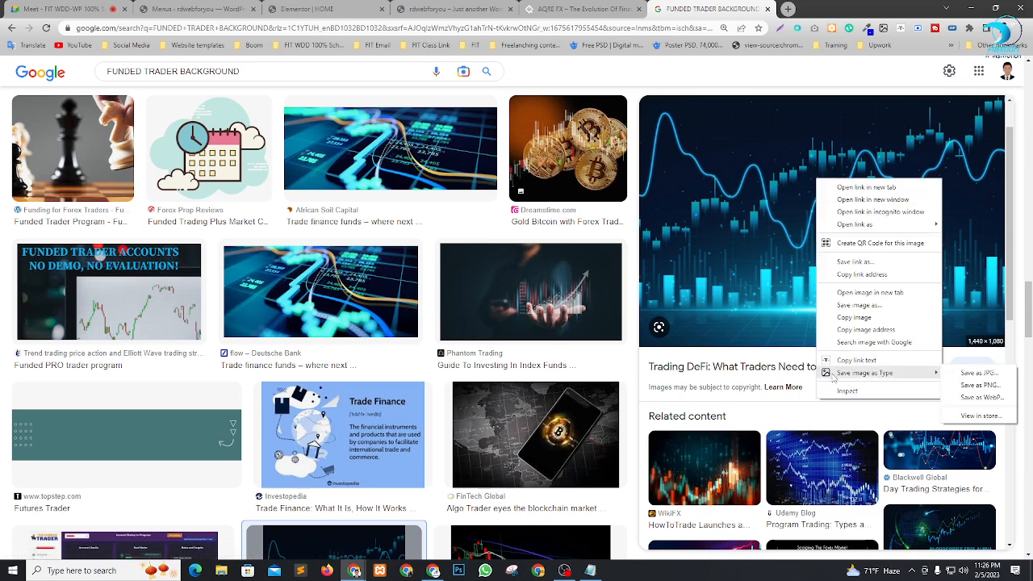
pyautogui.click(976, 373)
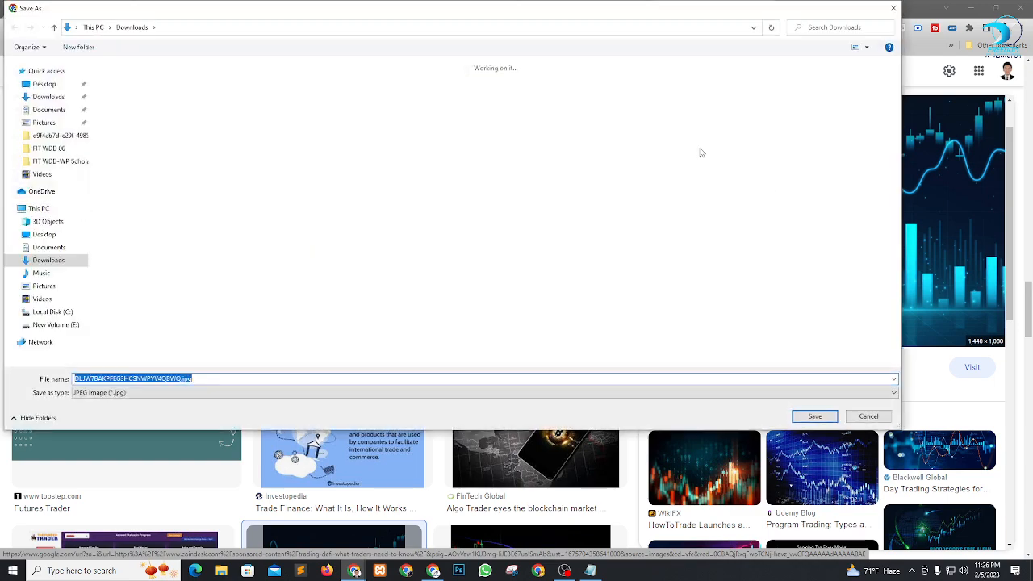
pyautogui.press('Return')
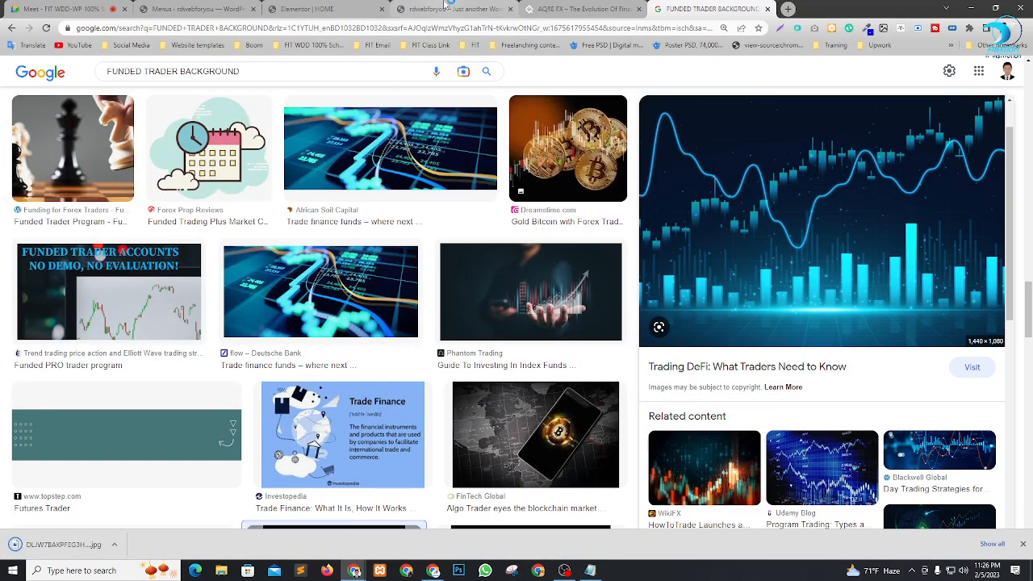
# Replace the hero section's background image in Elementor by uploading and inserting the downloaded blue trading chart JPG from the Downloads folder.
pyautogui.click(311, 8)
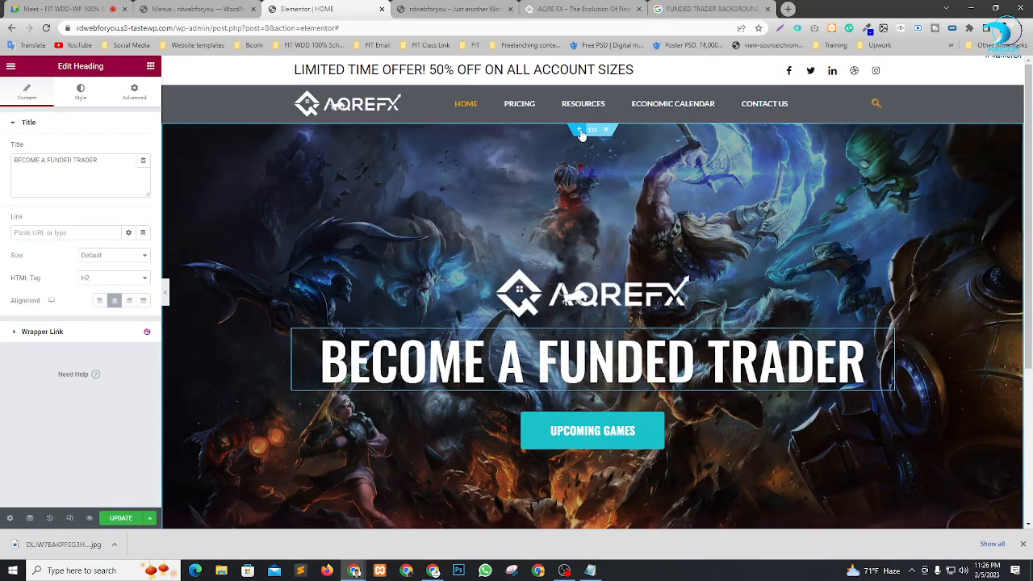
pyautogui.click(592, 132)
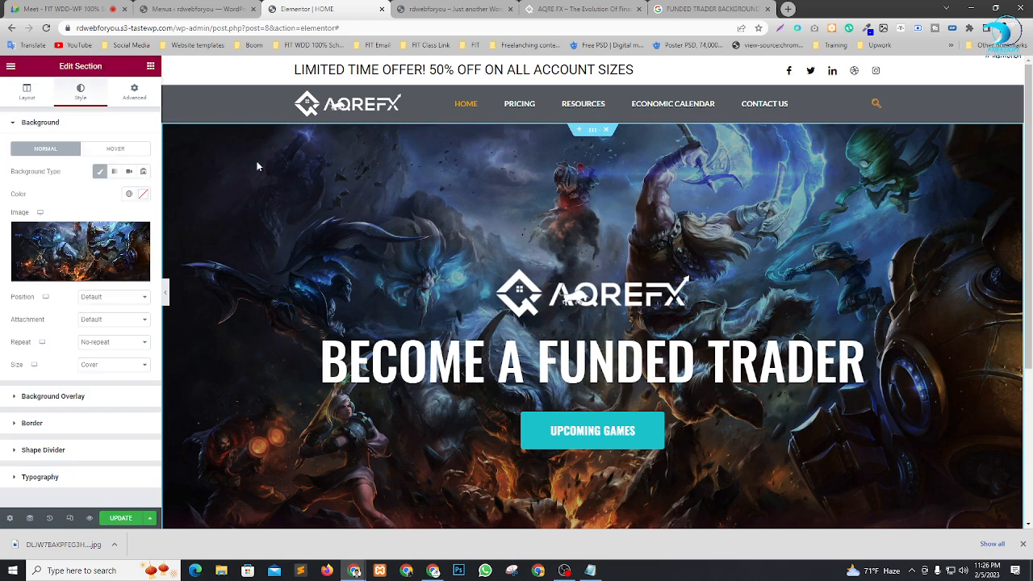
pyautogui.click(91, 242)
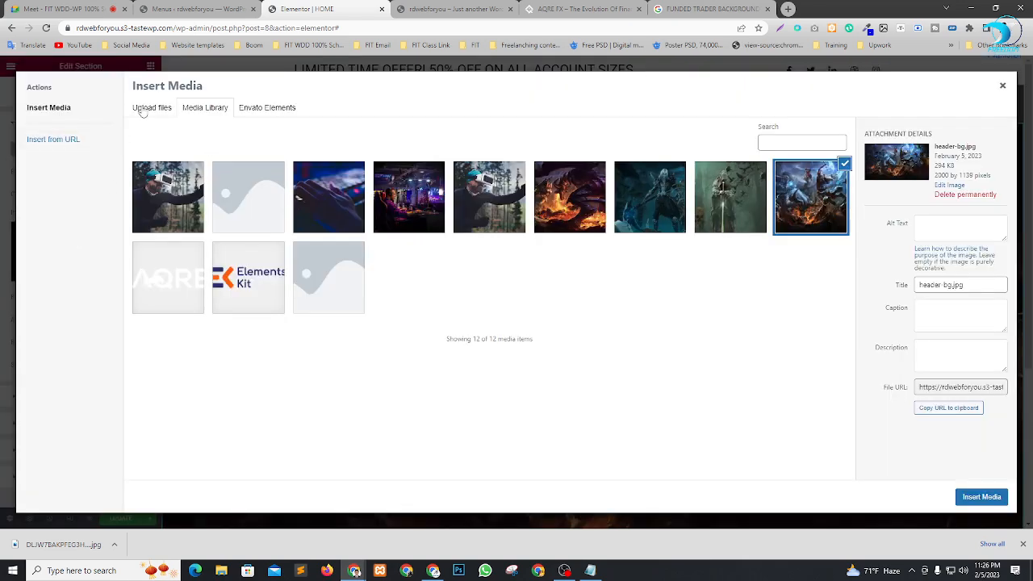
pyautogui.click(145, 107)
pyautogui.click(565, 281)
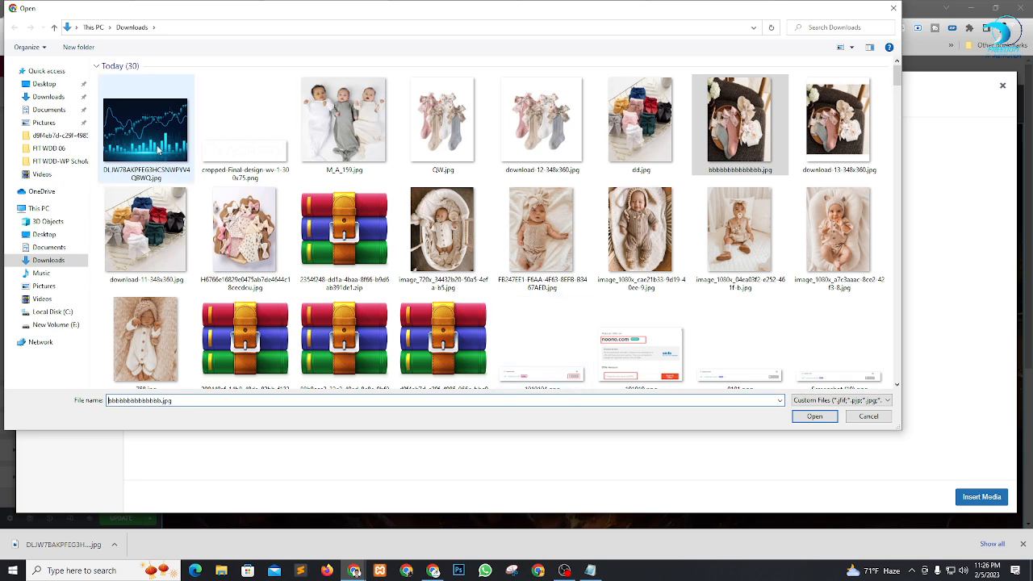
pyautogui.click(158, 139)
pyautogui.click(814, 417)
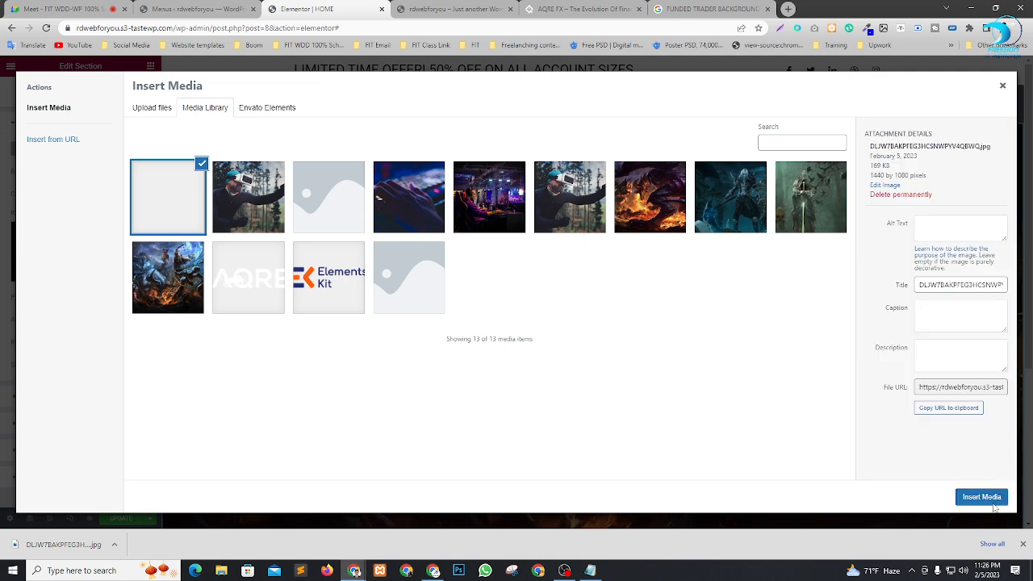
pyautogui.click(993, 503)
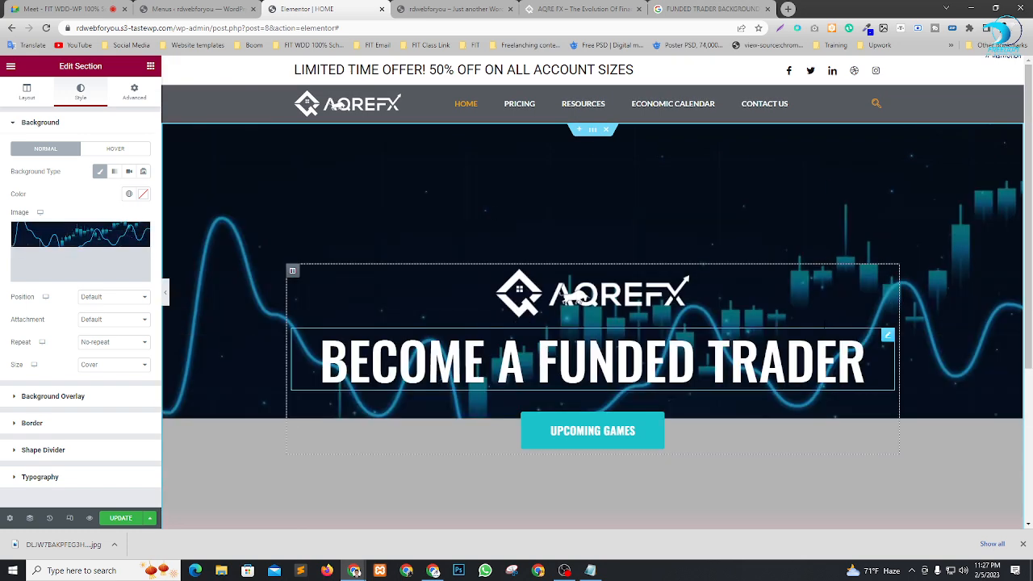
pyautogui.scroll(-1, 880, 314)
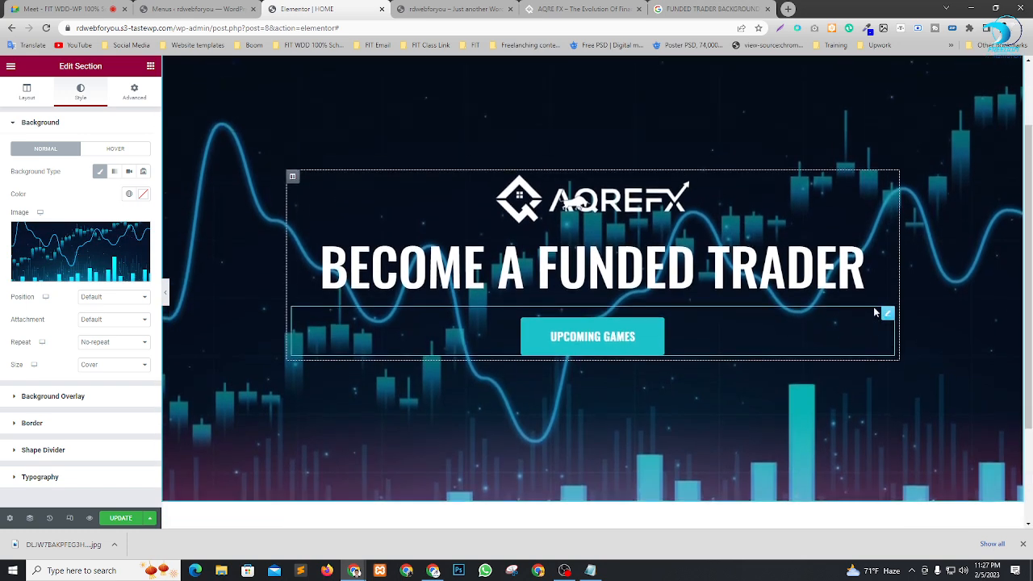
pyautogui.scroll(1, 876, 308)
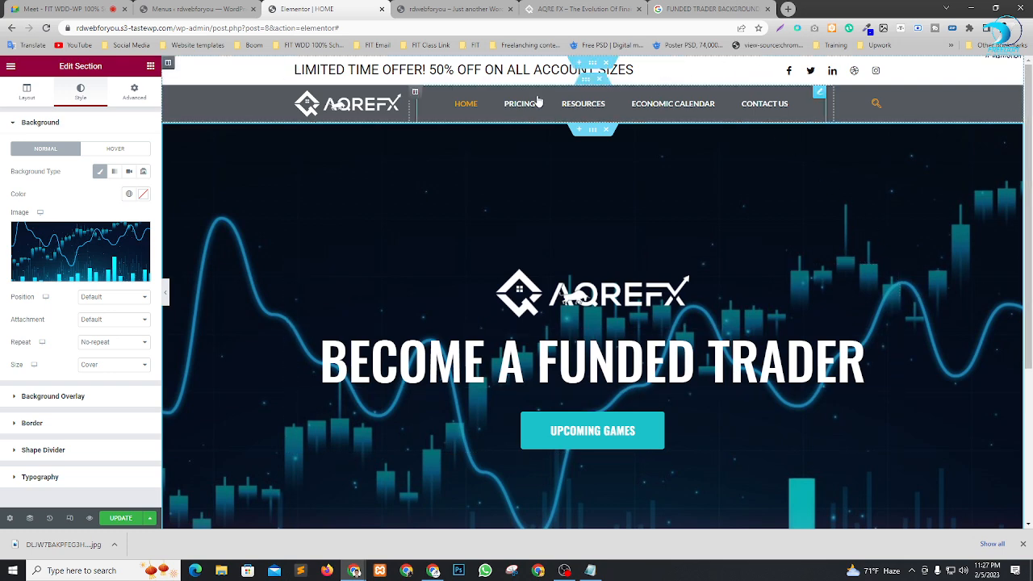
# Set the background color of the inner section holding the logo and navigation menu to near-black #0C0C0C.
pyautogui.click(589, 81)
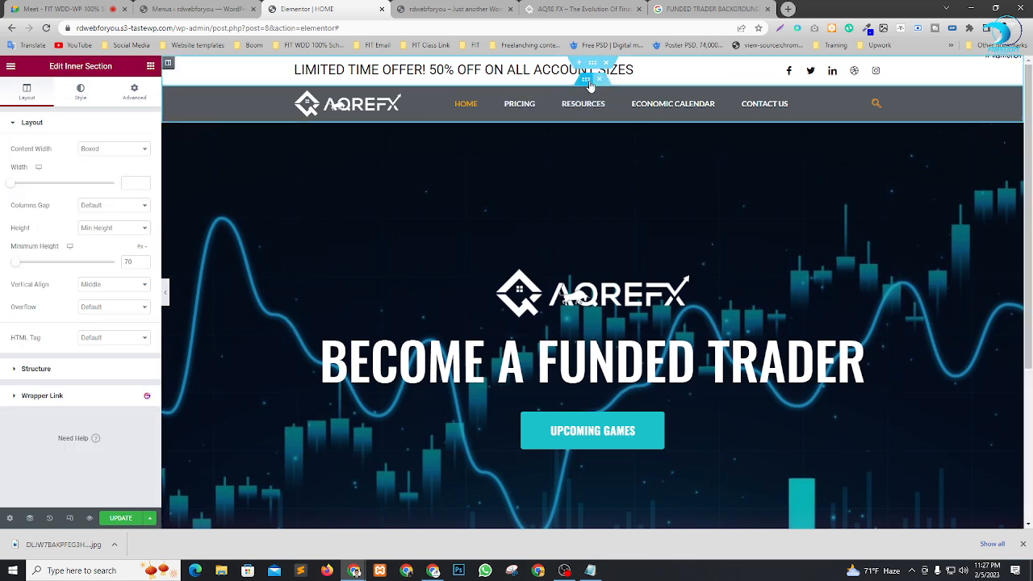
pyautogui.click(83, 93)
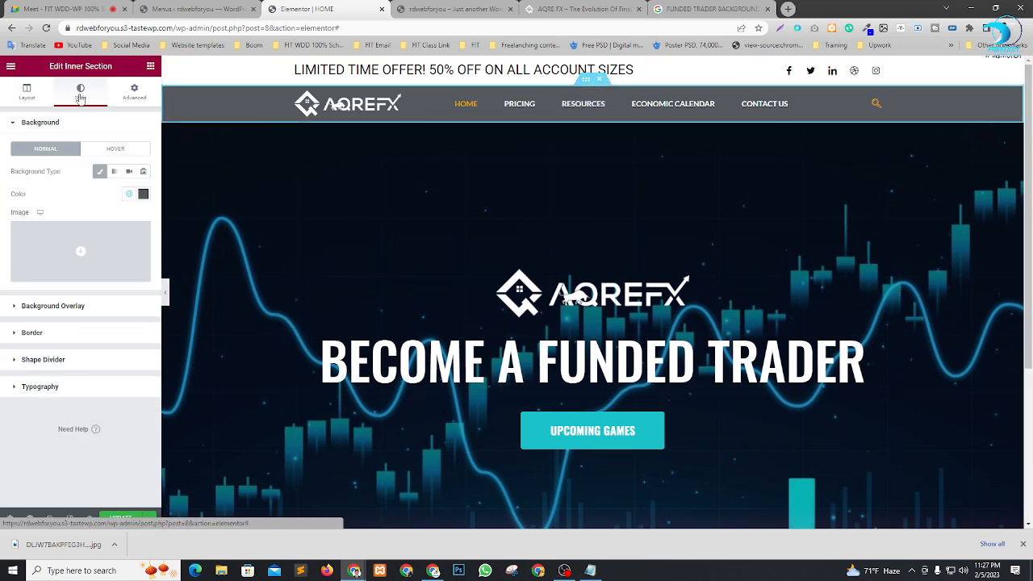
pyautogui.click(143, 195)
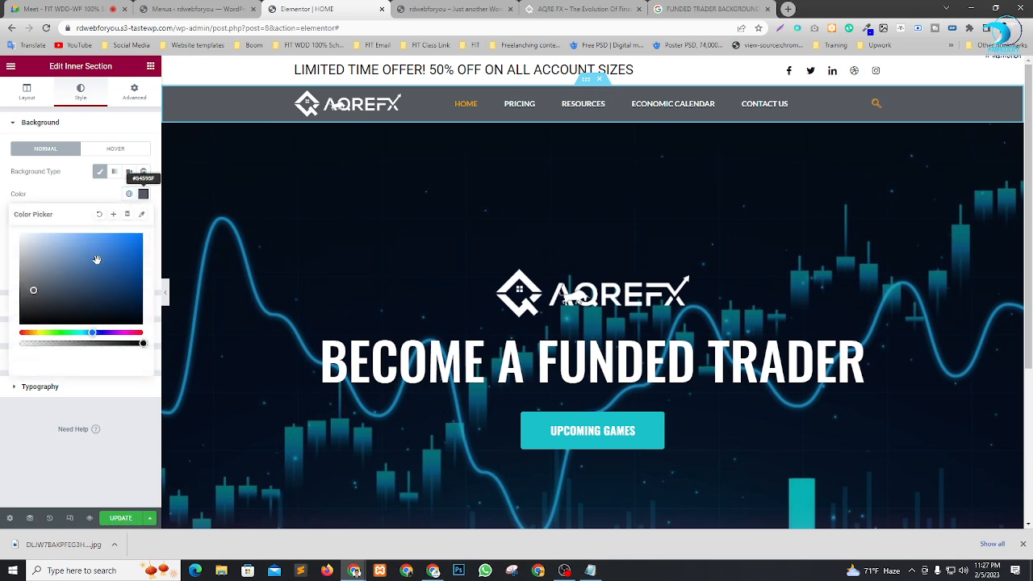
pyautogui.moveTo(35, 292); pyautogui.dragTo(24, 319)
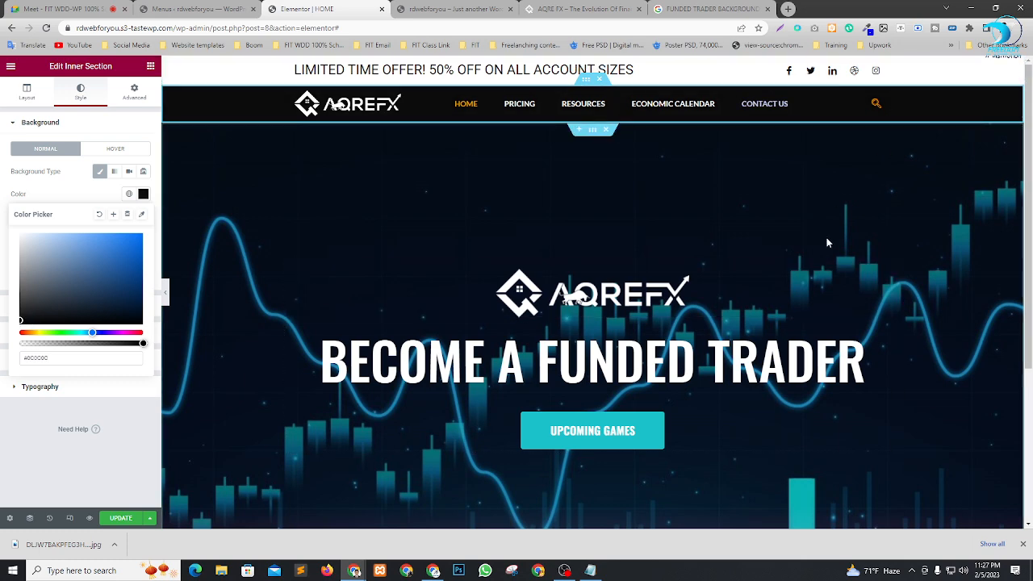
pyautogui.scroll(-2, 807, 242)
pyautogui.scroll(-1, 687, 258)
pyautogui.scroll(2, 687, 258)
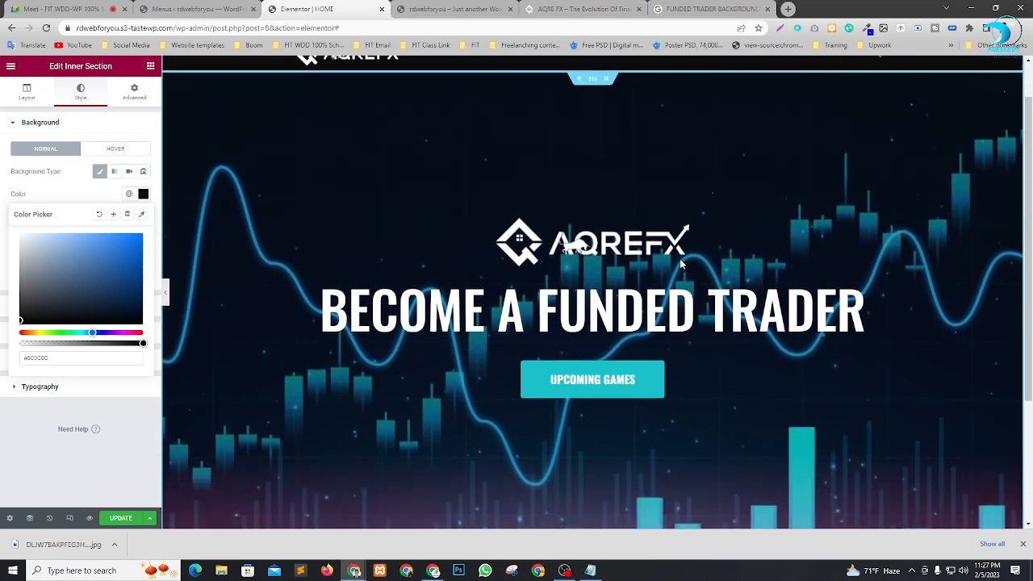
pyautogui.scroll(-2, 678, 272)
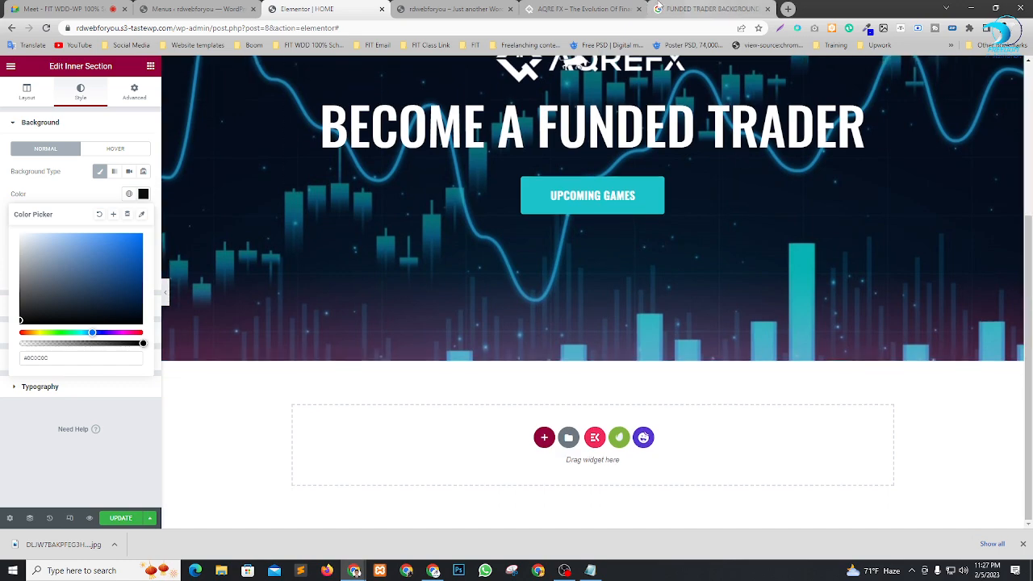
# Review the feature cards on the AQRE FX site, then browse Envato's free Services blocks for the area below the hero.
pyautogui.click(589, 9)
pyautogui.scroll(-7, 749, 343)
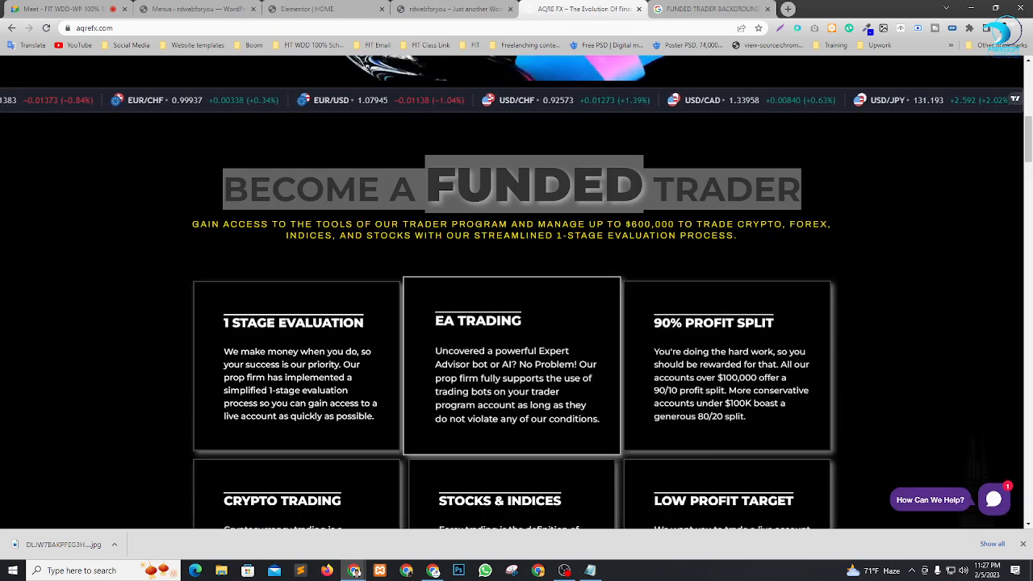
pyautogui.scroll(-3, 452, 379)
pyautogui.scroll(3, 457, 381)
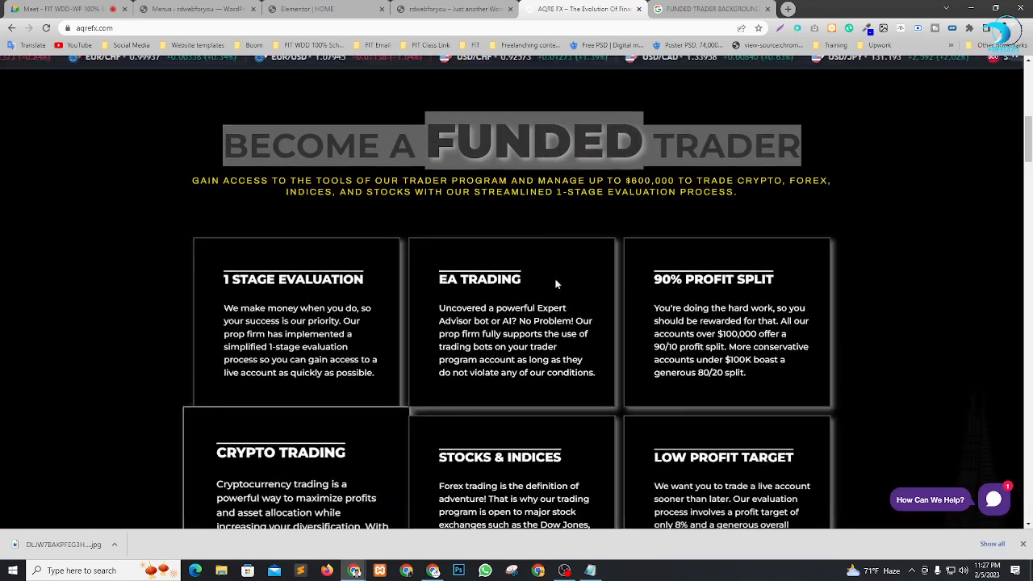
pyautogui.click(464, 8)
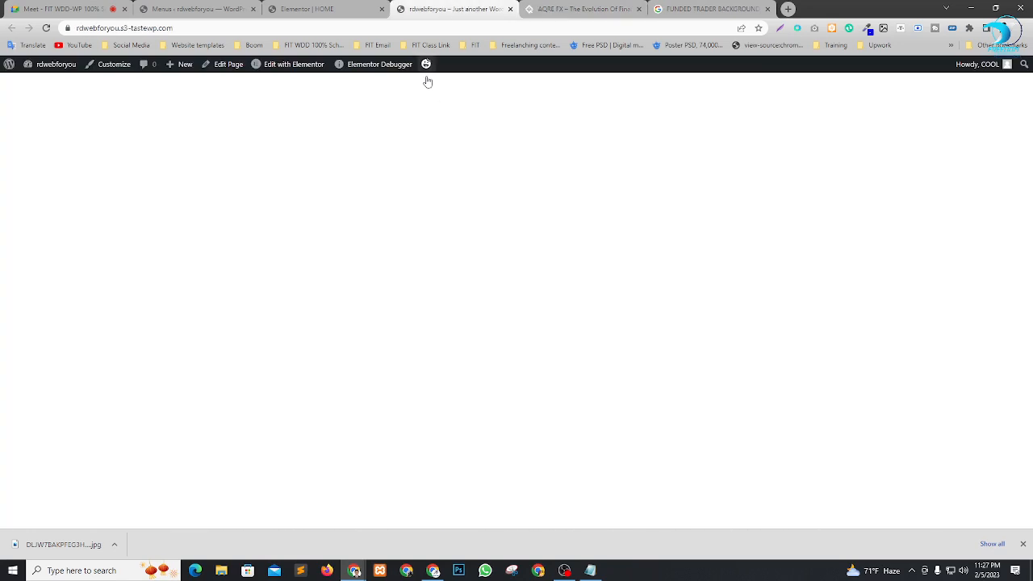
pyautogui.click(327, 9)
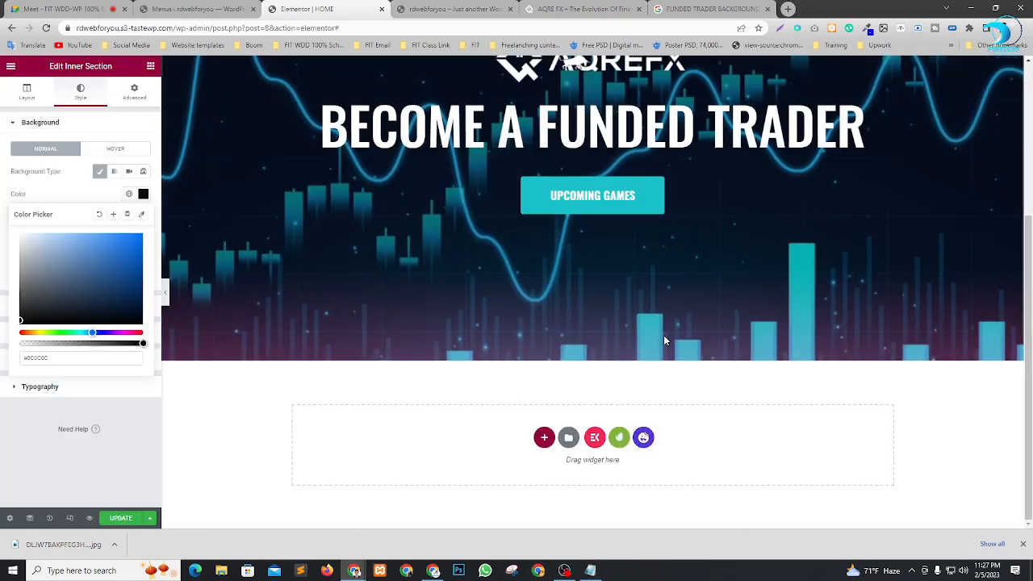
pyautogui.click(618, 438)
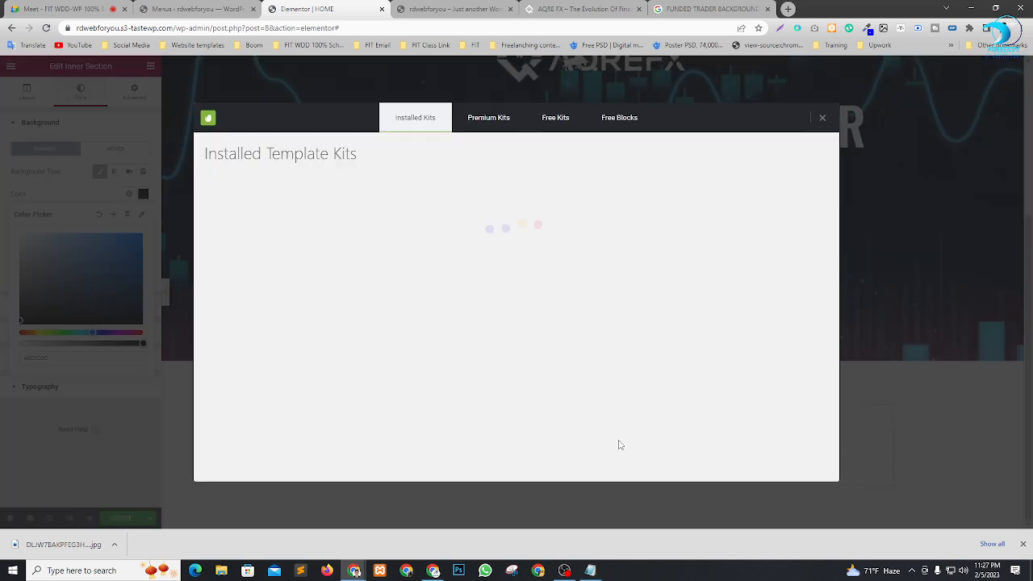
pyautogui.click(615, 127)
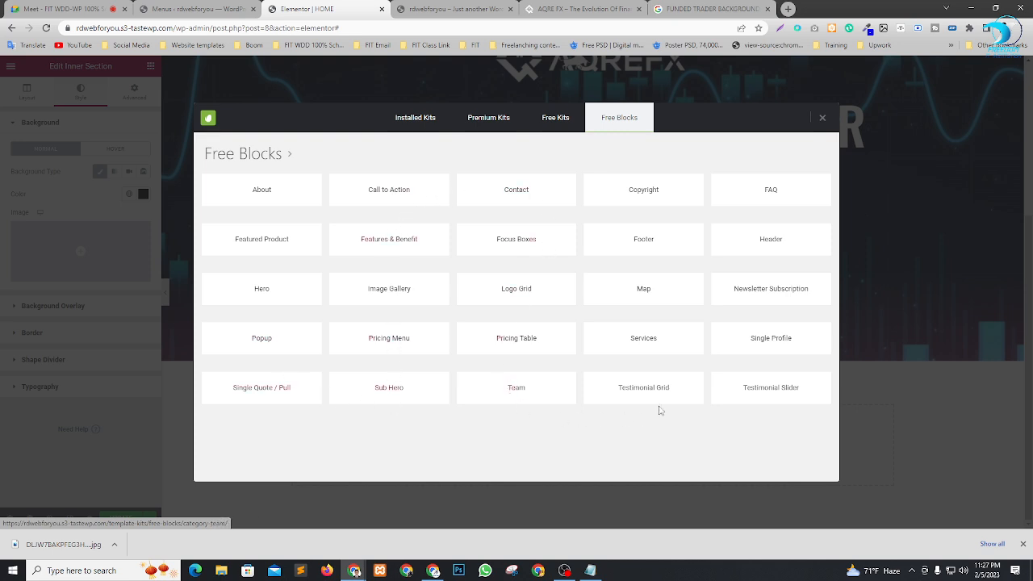
pyautogui.click(644, 339)
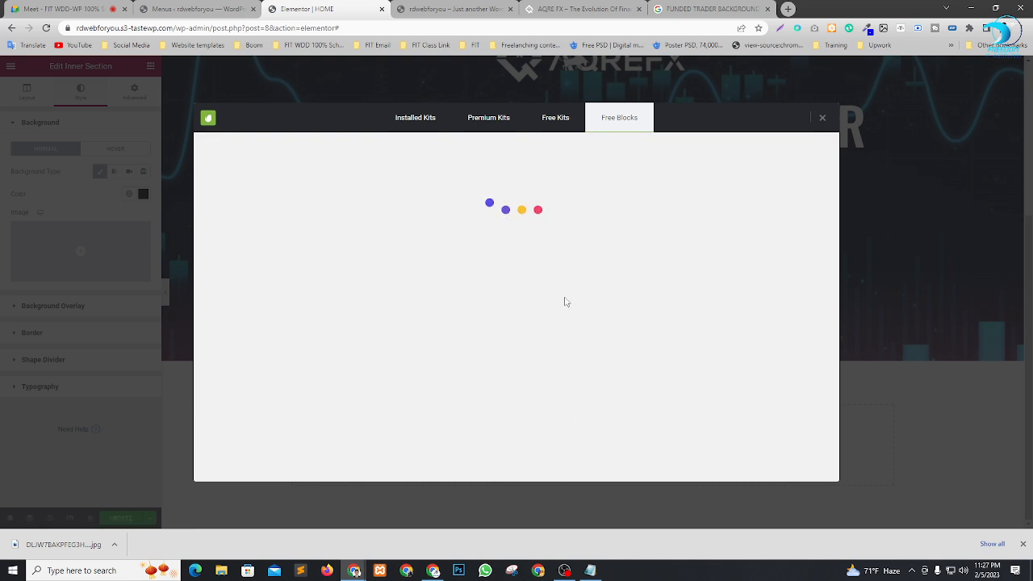
pyautogui.scroll(-4, 605, 294)
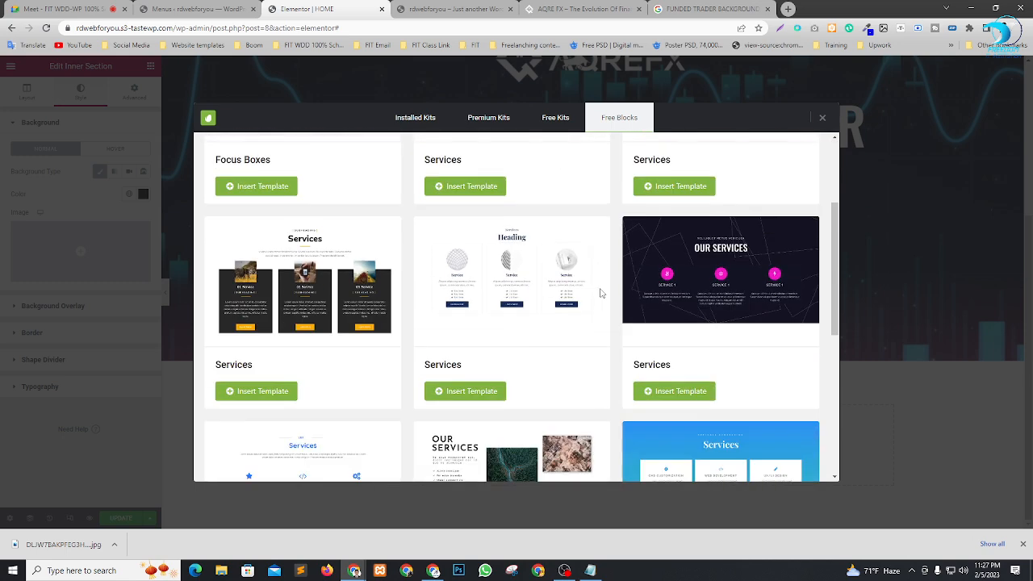
pyautogui.scroll(2, 357, 295)
# Compare the Services blocks with the AQRE FX feature cards and insert the template with three dark service cards below the hero.
pyautogui.click(581, 9)
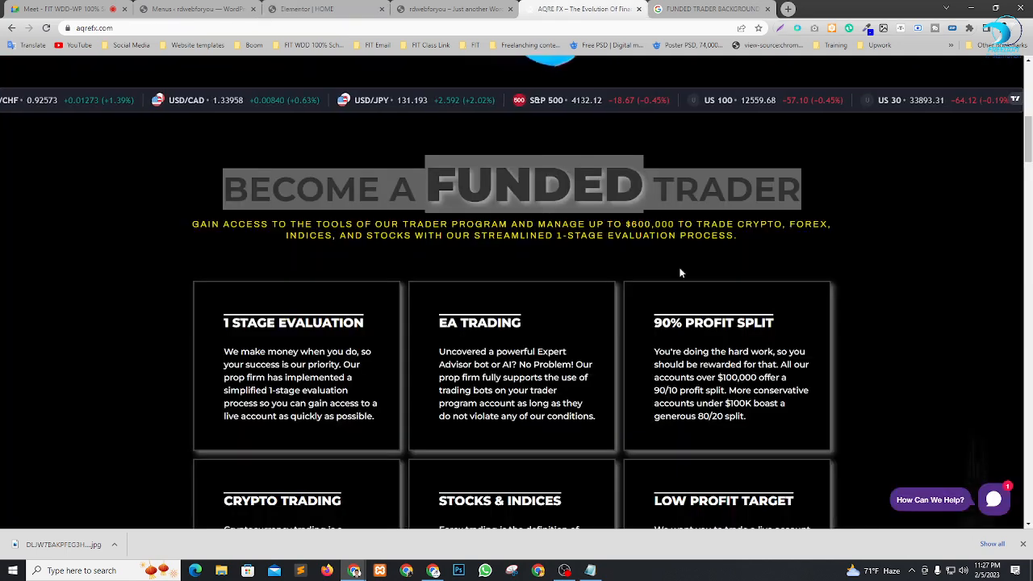
pyautogui.click(456, 9)
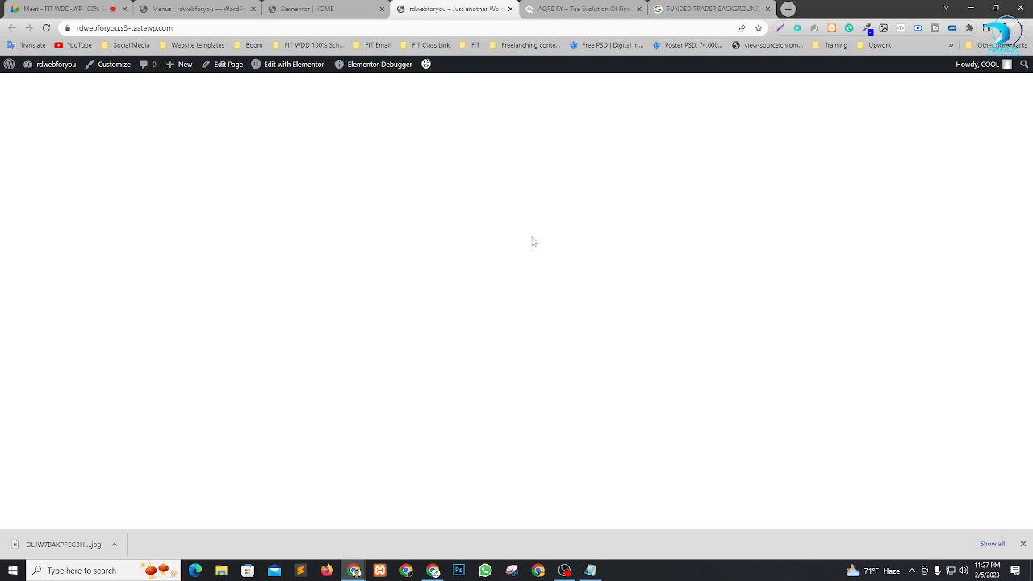
pyautogui.click(361, 6)
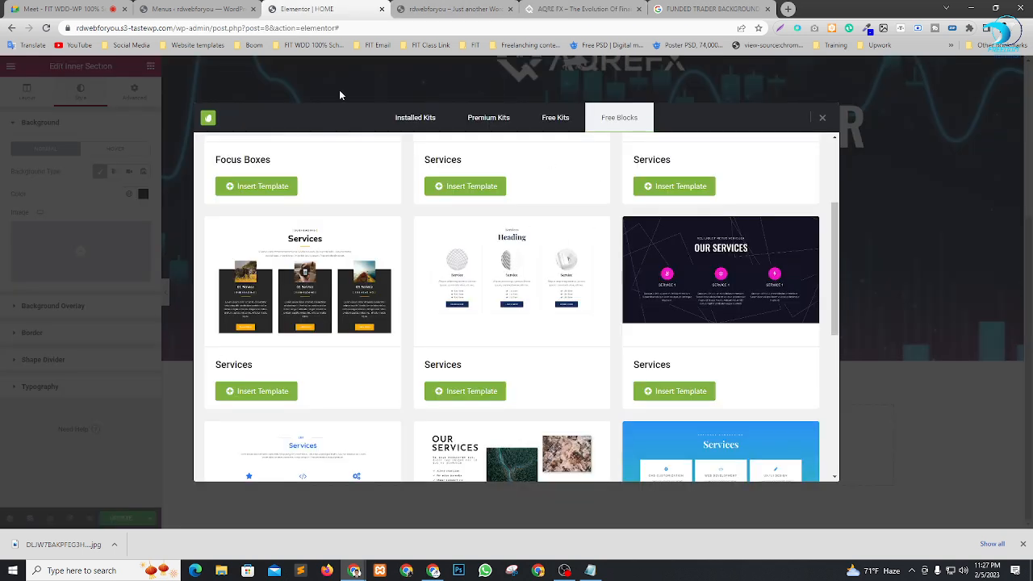
pyautogui.click(581, 9)
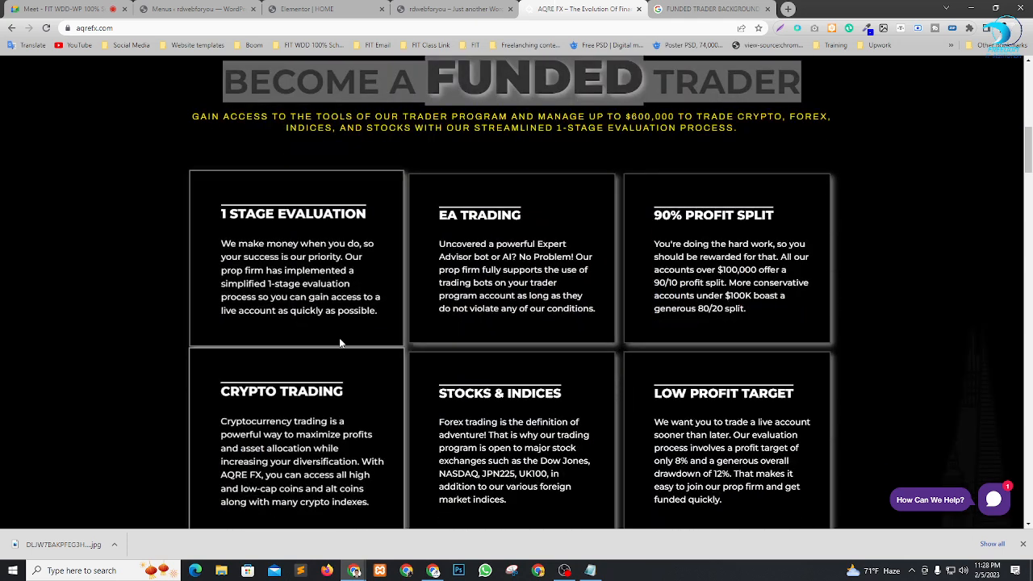
pyautogui.click(322, 9)
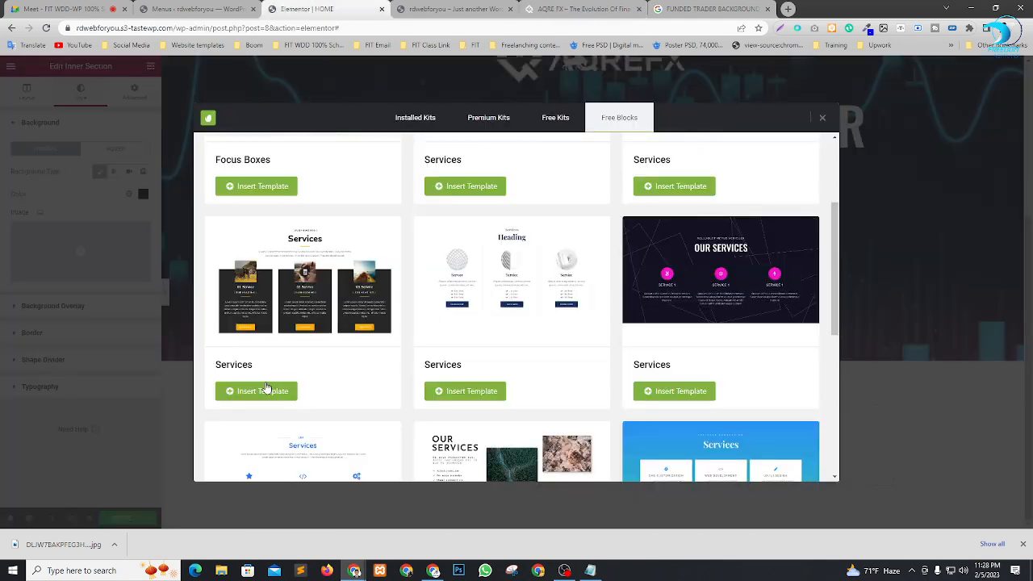
pyautogui.scroll(-3, 718, 301)
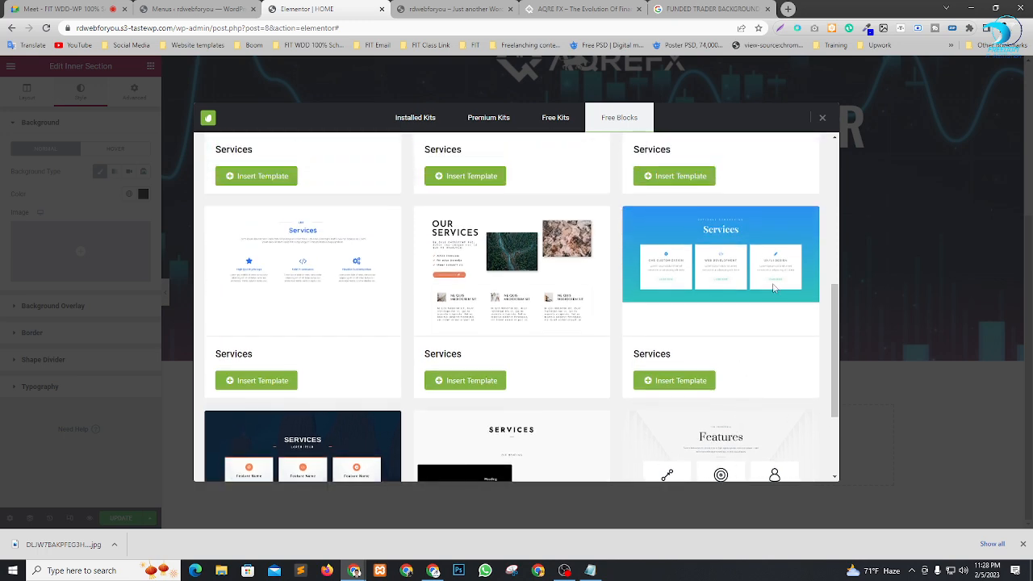
pyautogui.scroll(-2, 773, 288)
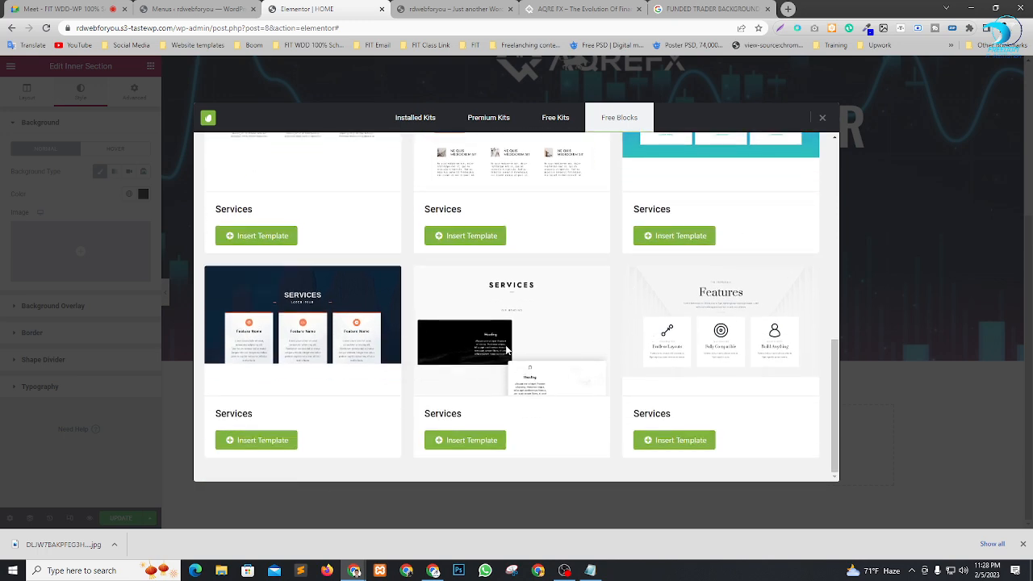
pyautogui.scroll(6, 485, 347)
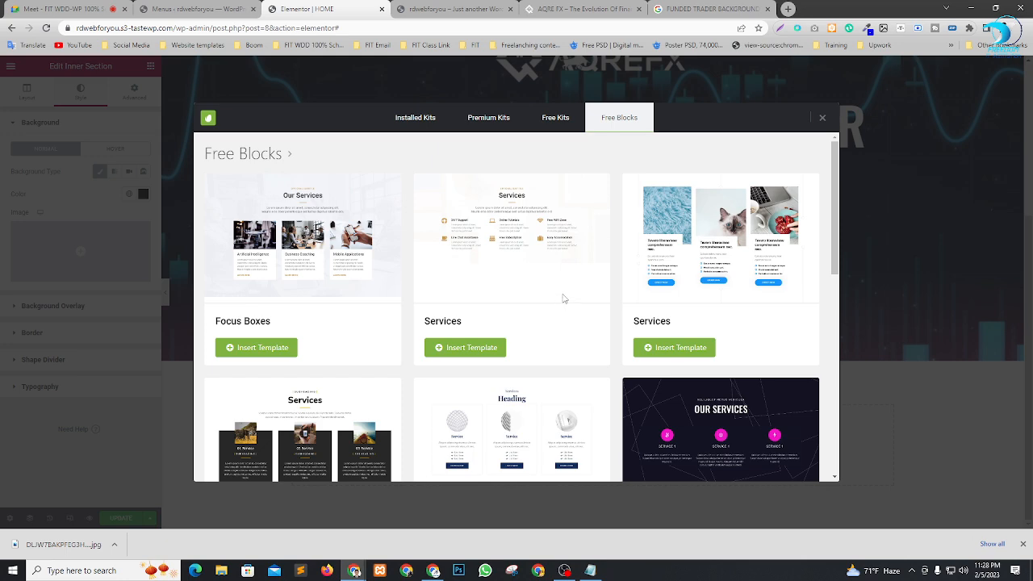
pyautogui.scroll(-2, 563, 297)
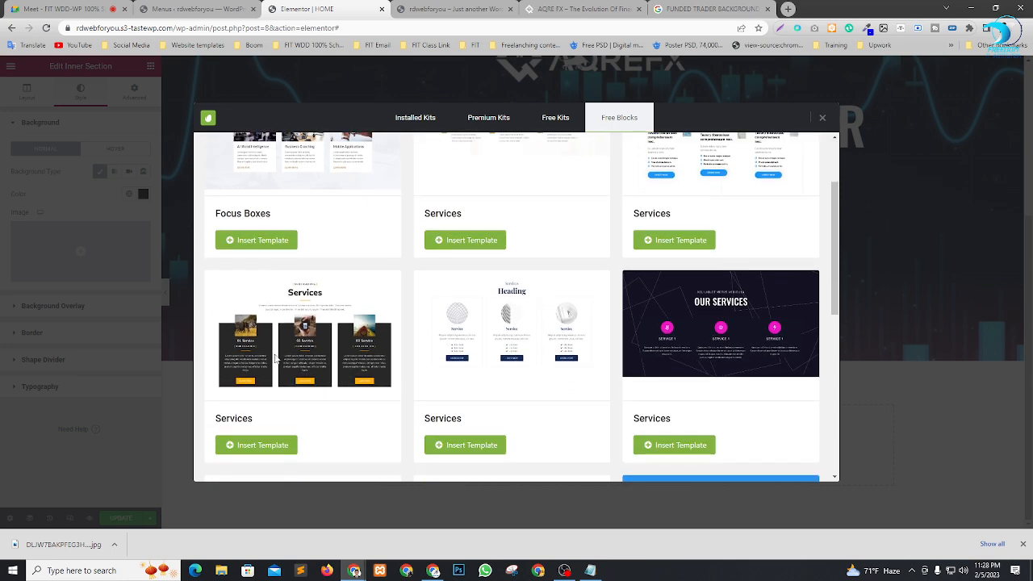
pyautogui.scroll(1, 300, 349)
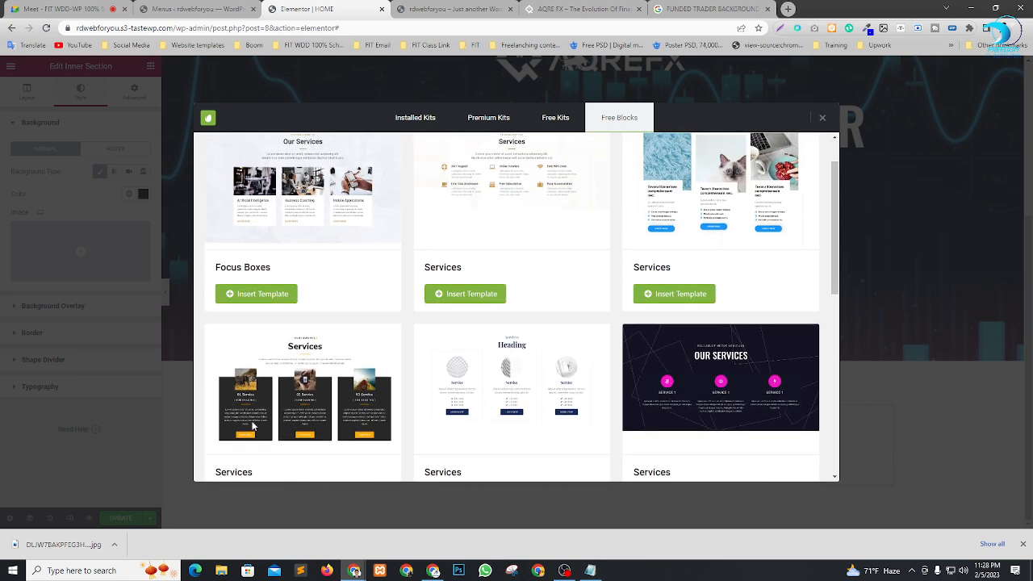
pyautogui.scroll(-2, 299, 392)
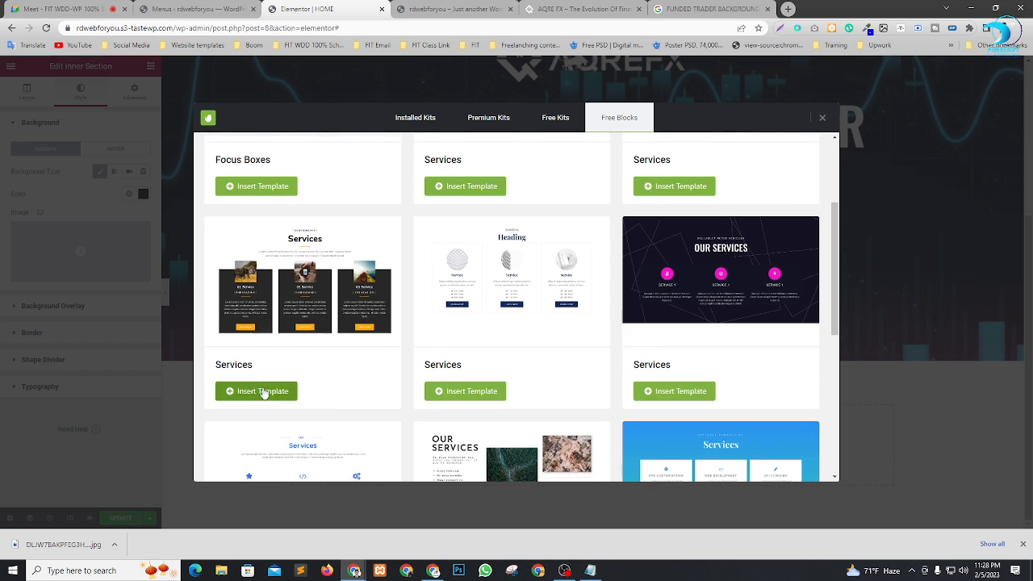
pyautogui.click(263, 393)
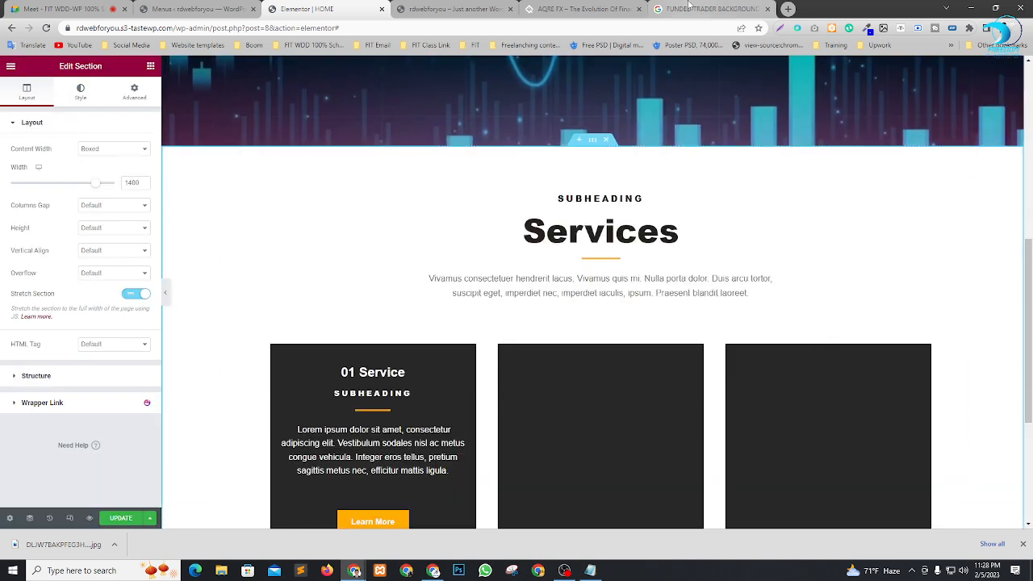
# Review the AQRE FX site's header and funded-trader heading, and compare them with the hero built in Elementor.
pyautogui.click(581, 9)
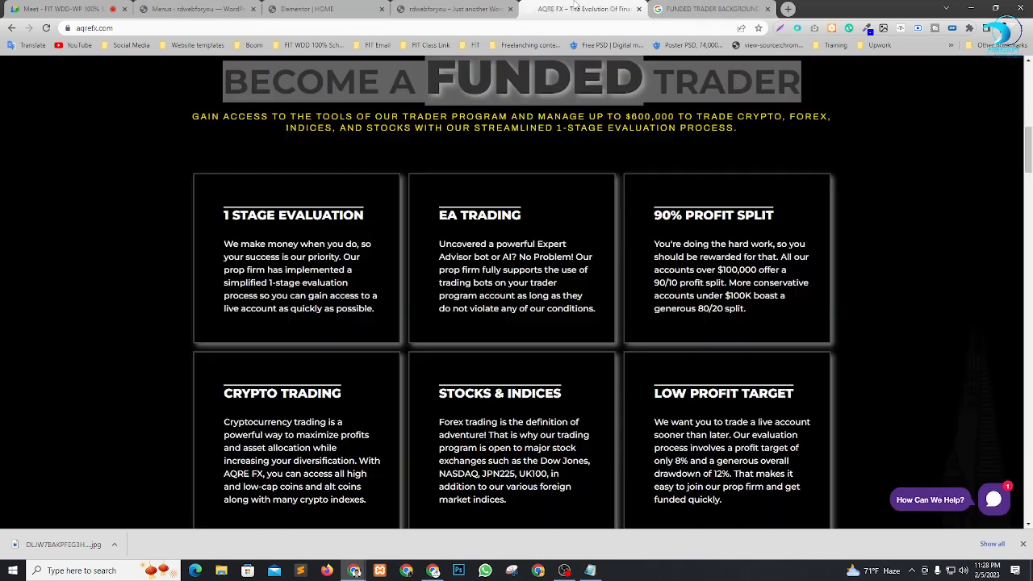
pyautogui.scroll(2, 415, 242)
pyautogui.click(416, 242)
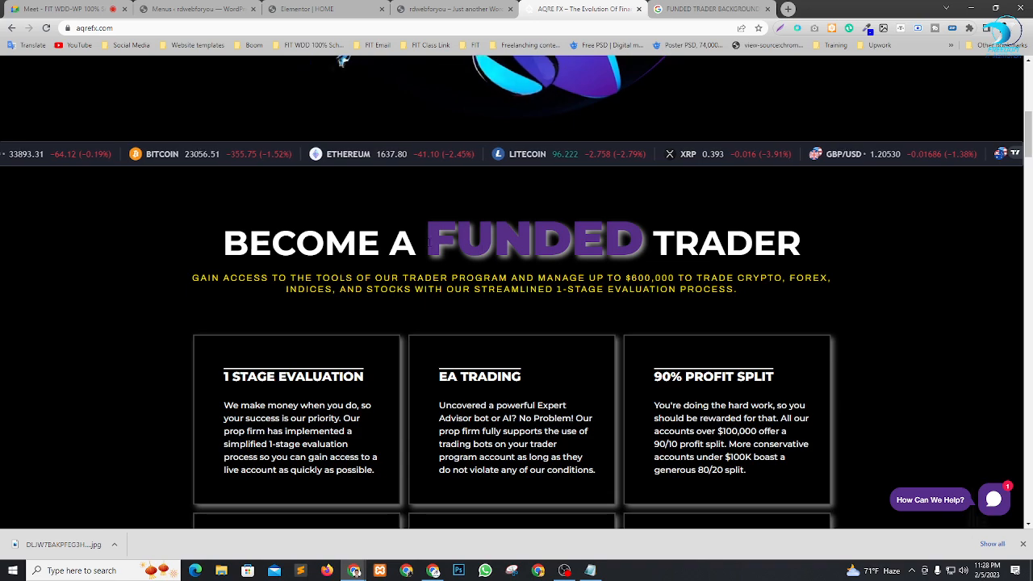
pyautogui.scroll(8, 565, 307)
pyautogui.scroll(2, 552, 260)
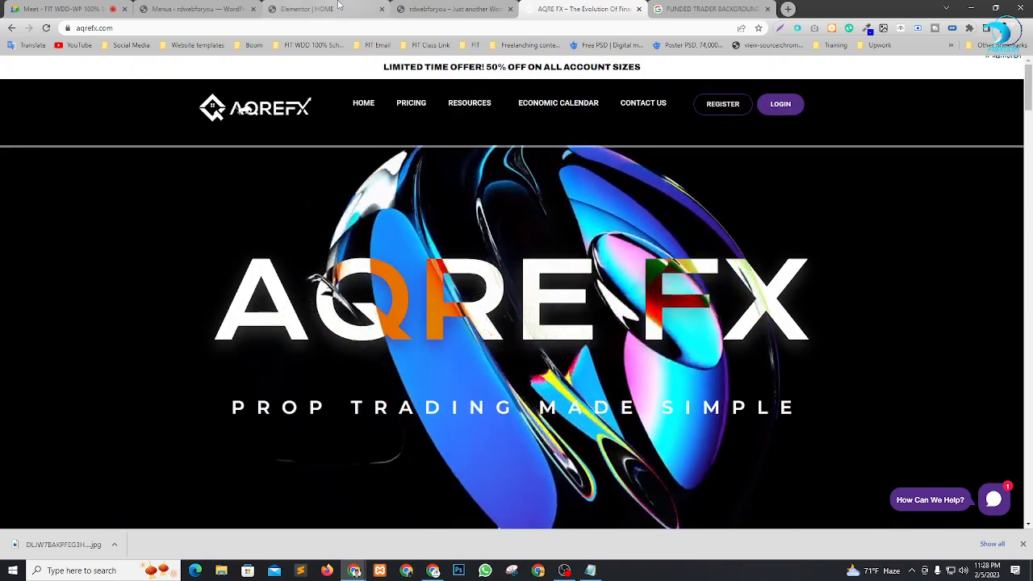
pyautogui.click(448, 8)
pyautogui.click(353, 6)
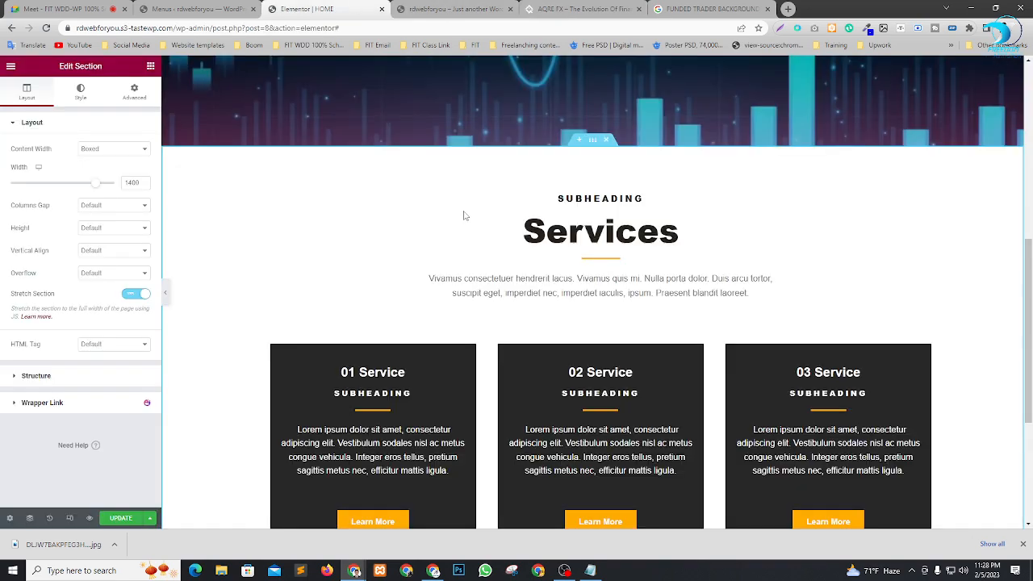
pyautogui.scroll(5, 669, 300)
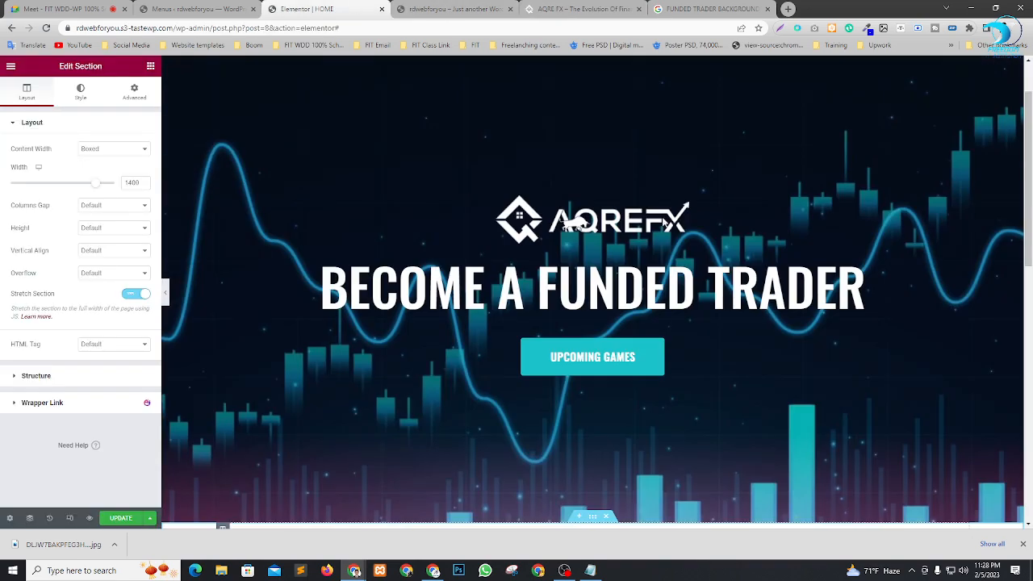
# Replace the "Services" heading with the "BECOME A FUNDED TRADER" heading copied from the AQRE FX site.
pyautogui.click(571, 7)
pyautogui.scroll(-5, 346, 502)
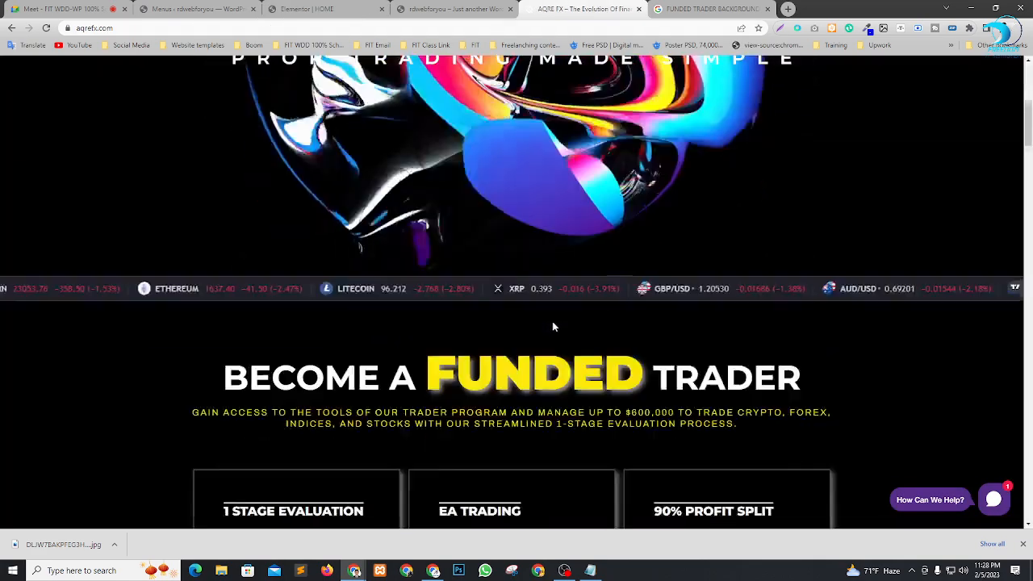
pyautogui.scroll(-2, 508, 371)
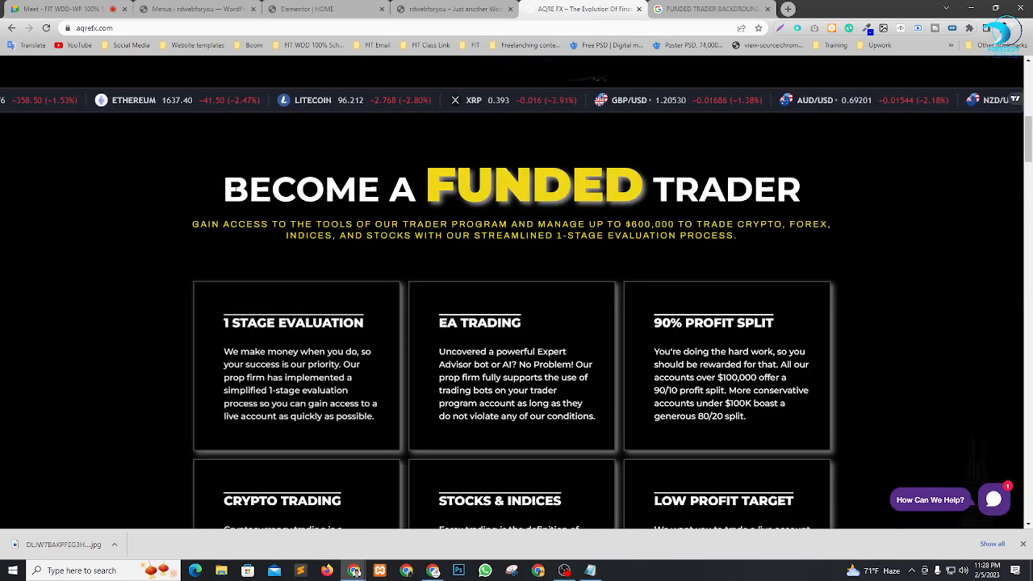
pyautogui.moveTo(226, 187); pyautogui.dragTo(817, 185)
pyautogui.hotkey('ctrl', 'c')
pyautogui.click(306, 9)
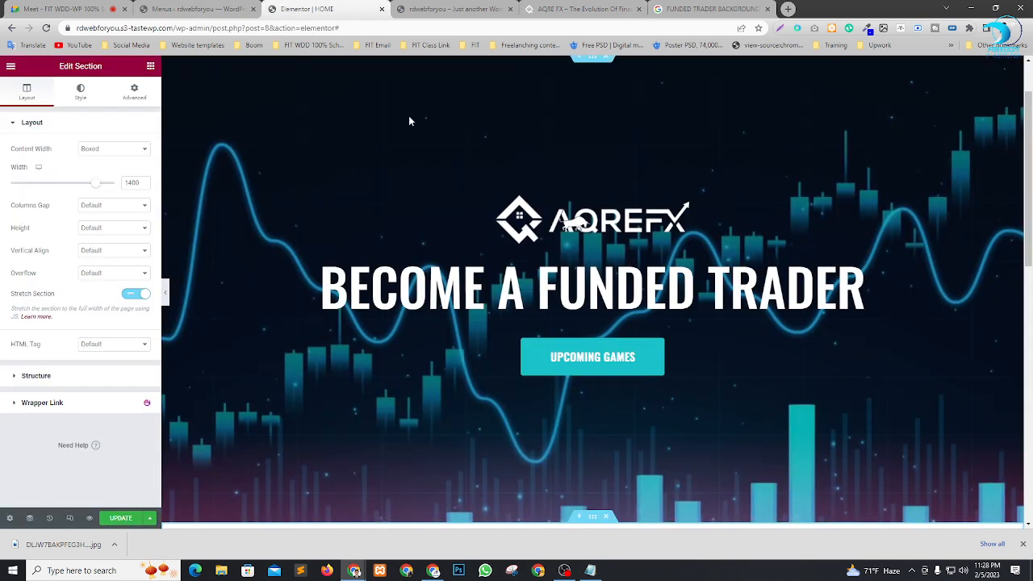
pyautogui.scroll(-5, 573, 216)
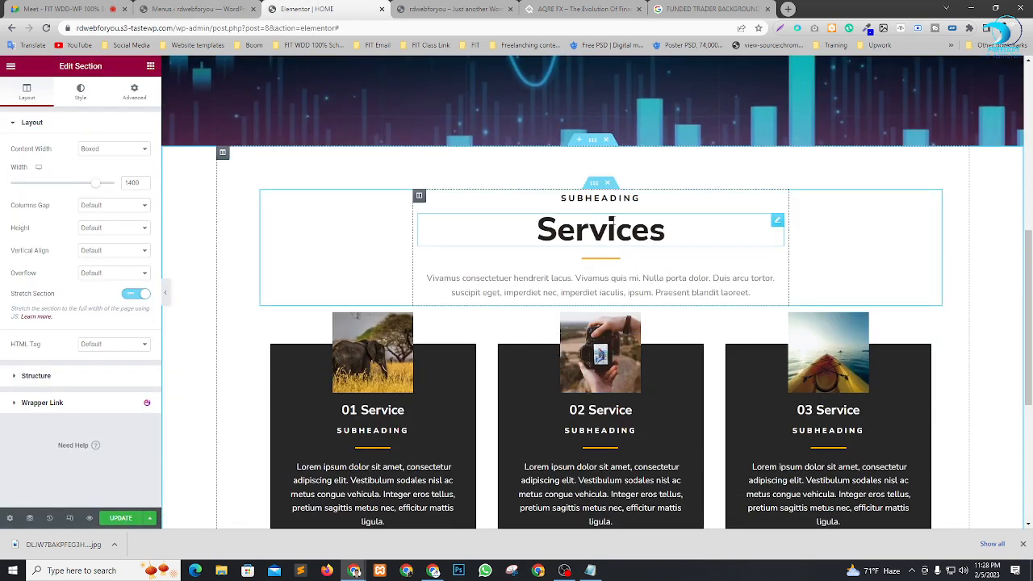
pyautogui.click(762, 230)
pyautogui.moveTo(704, 233); pyautogui.dragTo(491, 224)
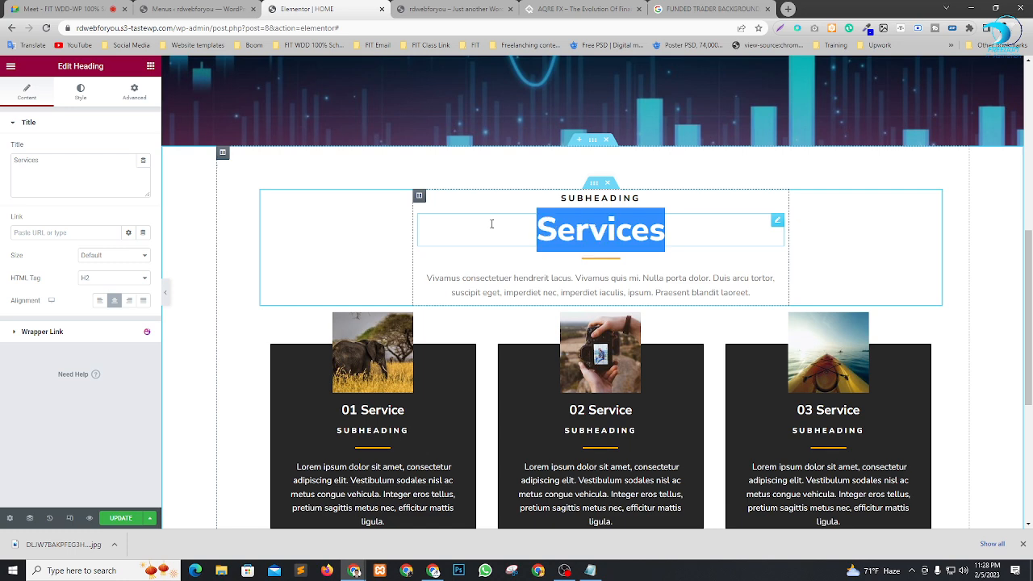
pyautogui.hotkey('ctrl', 'v')
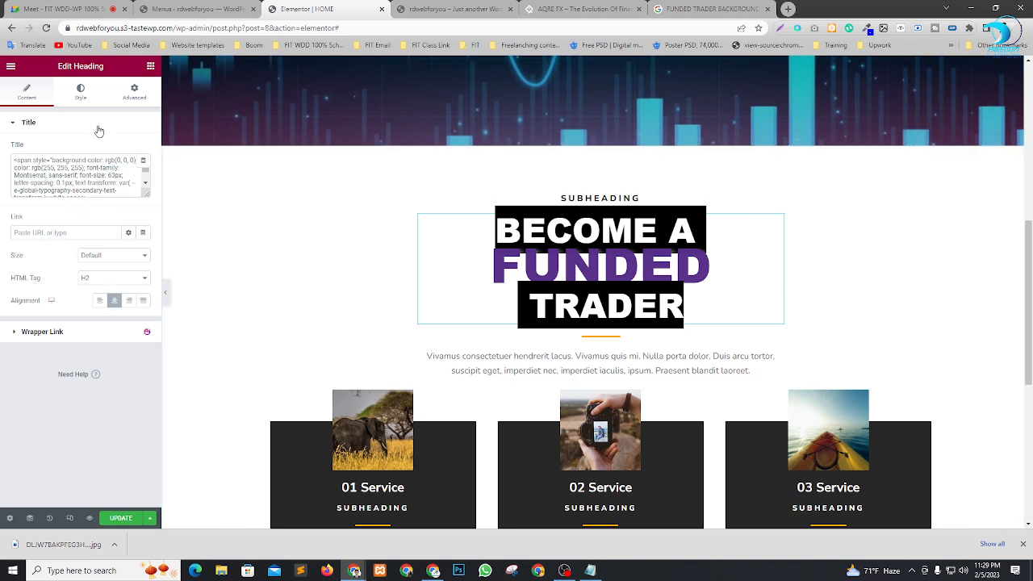
# Set the "BECOME A FUNDED TRADER" heading's font size to 5.7 em.
pyautogui.click(88, 98)
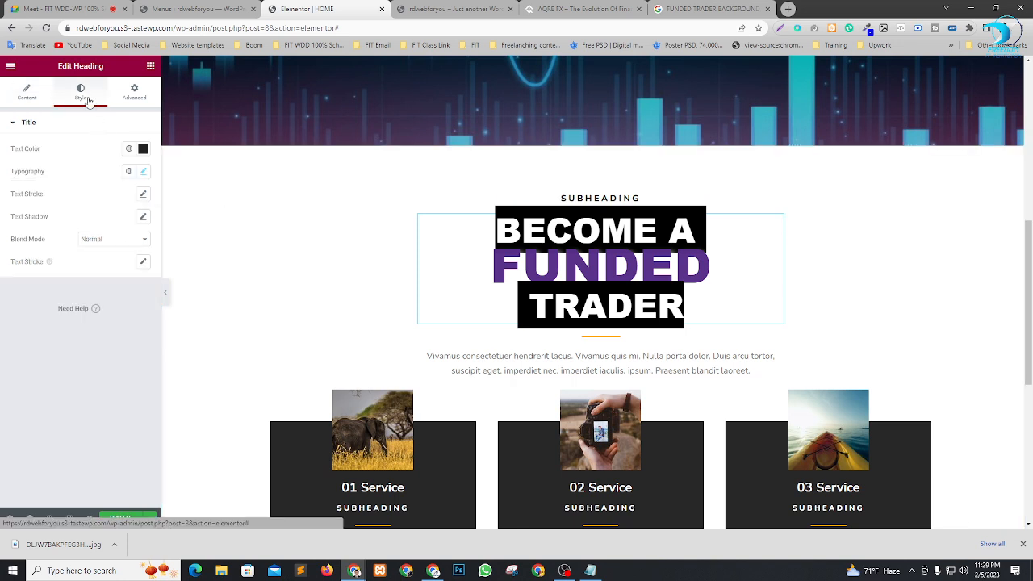
pyautogui.click(142, 171)
pyautogui.moveTo(50, 259); pyautogui.dragTo(71, 271)
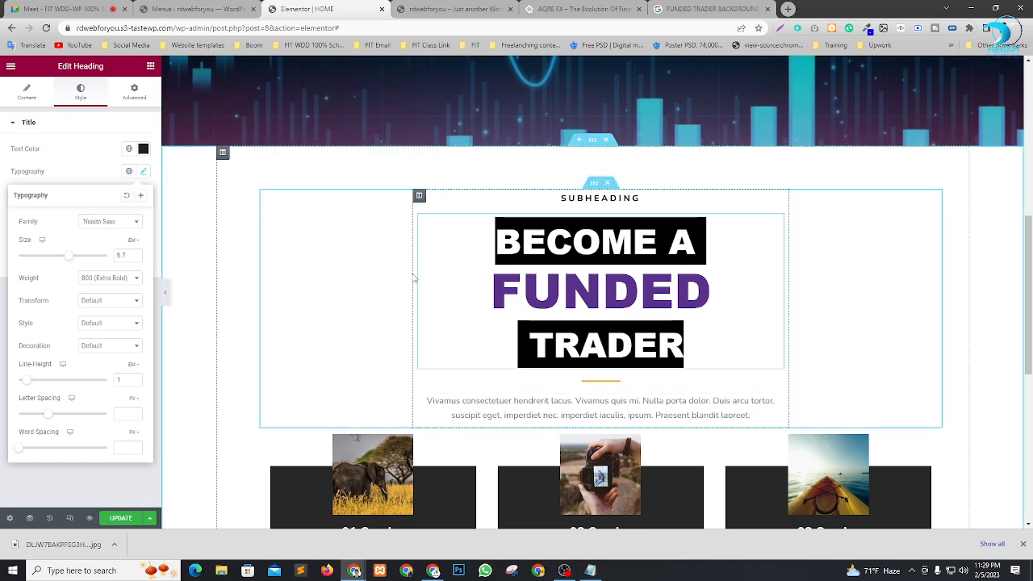
# Set the width of the column holding the funded-trader heading to 100%.
pyautogui.click(773, 415)
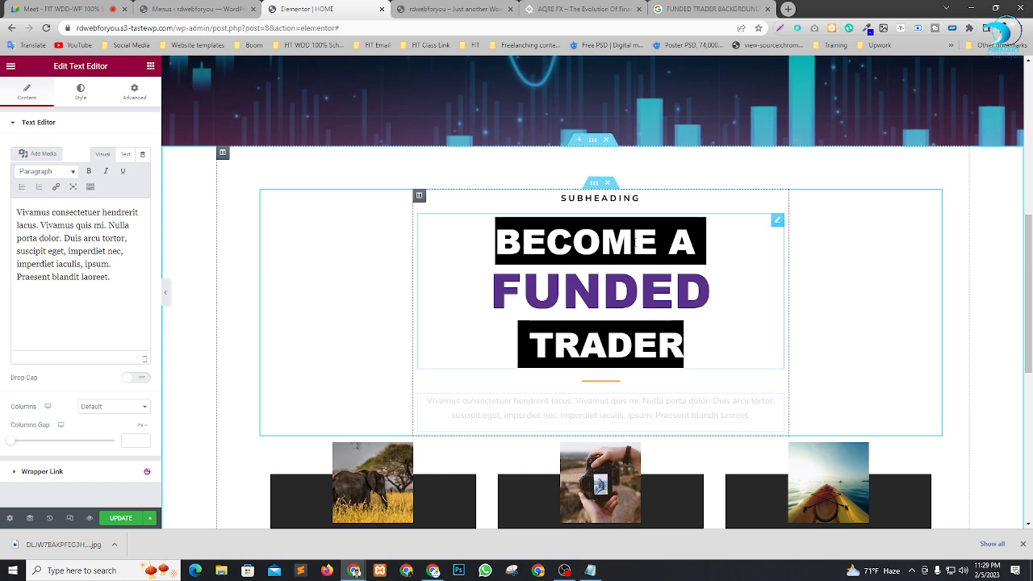
pyautogui.click(419, 196)
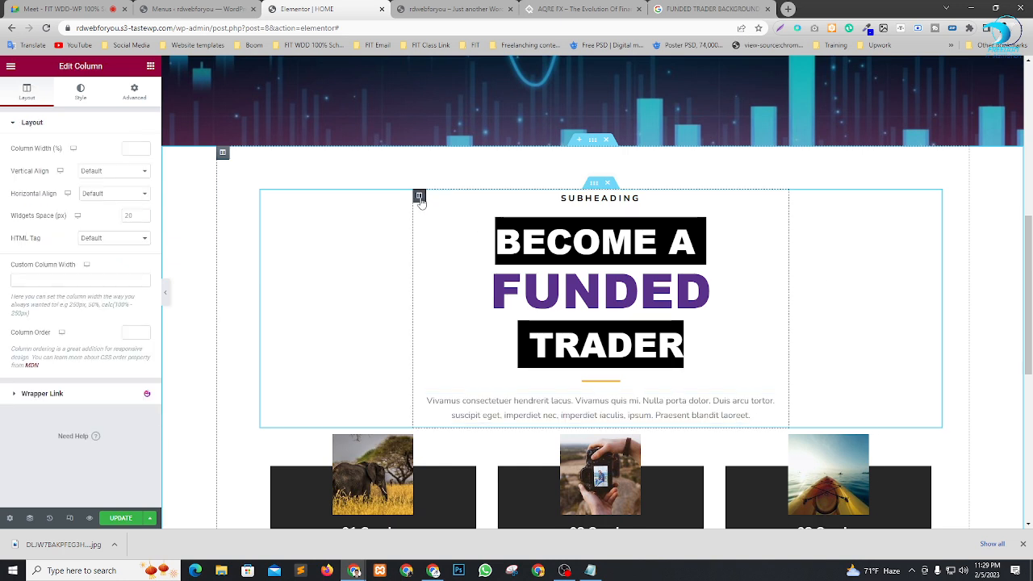
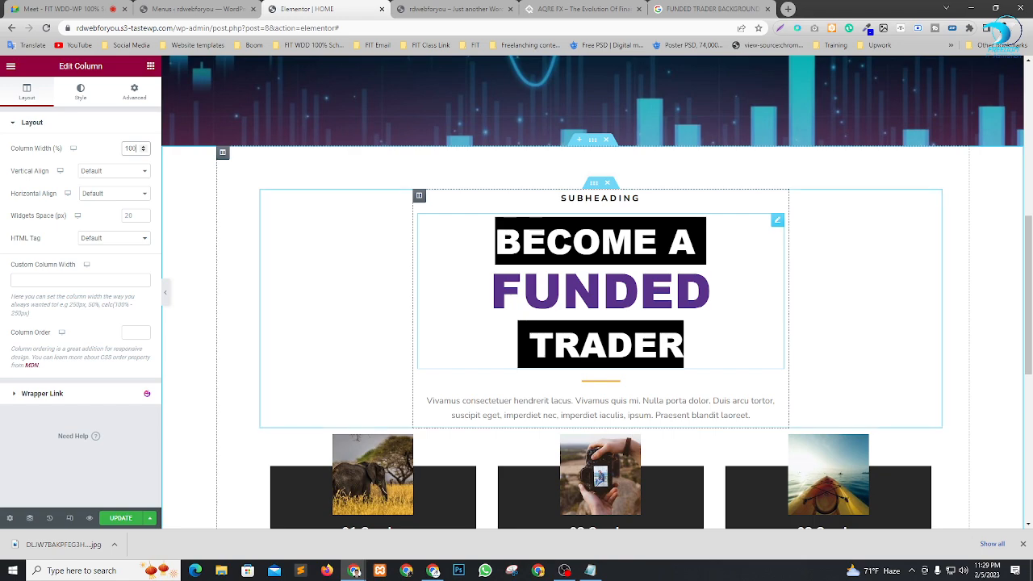
pyautogui.scroll(-3, 741, 341)
pyautogui.scroll(2, 614, 360)
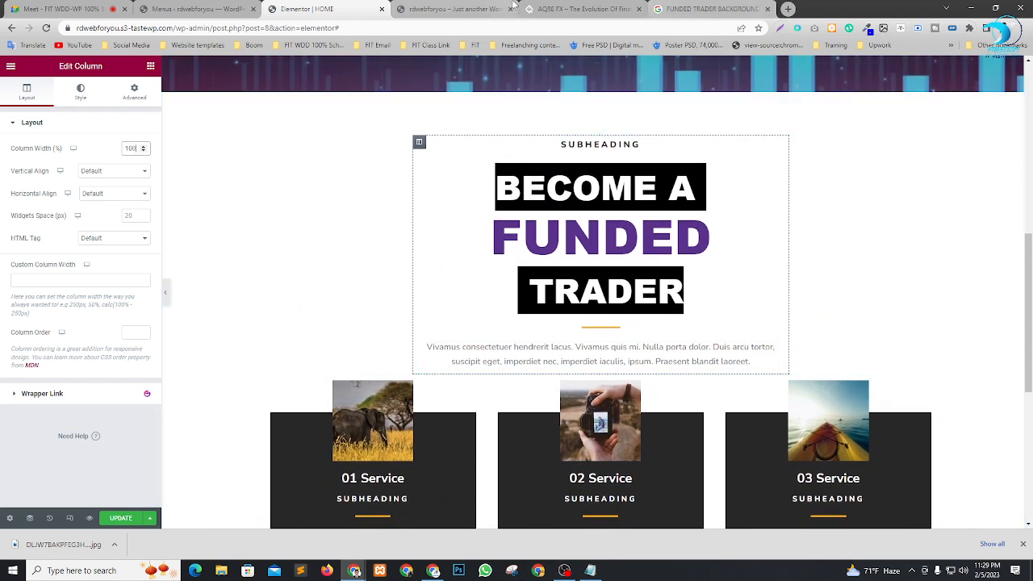
# Replace the placeholder paragraph under the heading with the "GAIN ACCESS TO THE TOOLS OF OUR TRADER PROGRAM" text copied from AQRE FX.
pyautogui.click(581, 9)
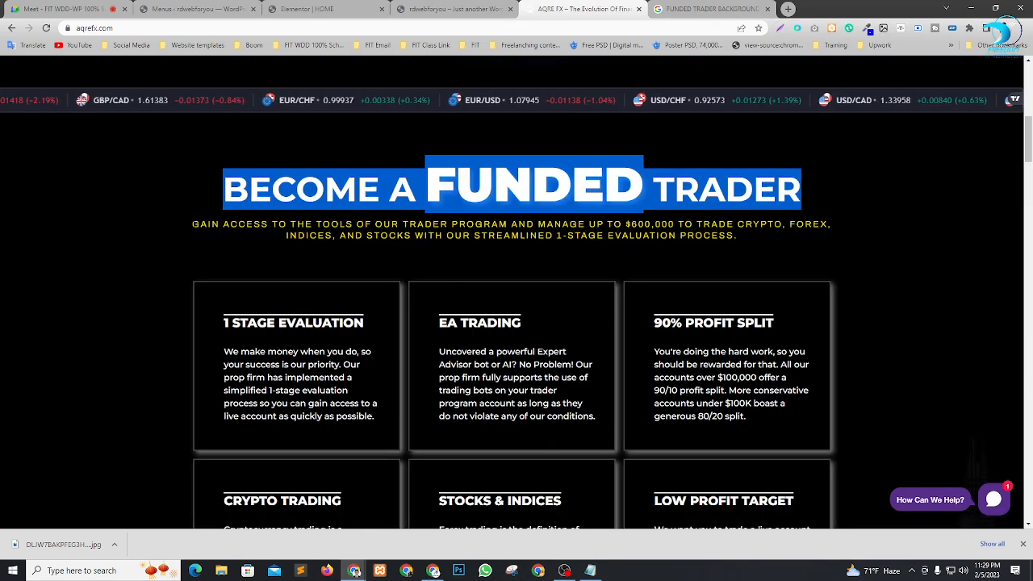
pyautogui.moveTo(192, 223); pyautogui.dragTo(768, 239)
pyautogui.hotkey('ctrl', 'c')
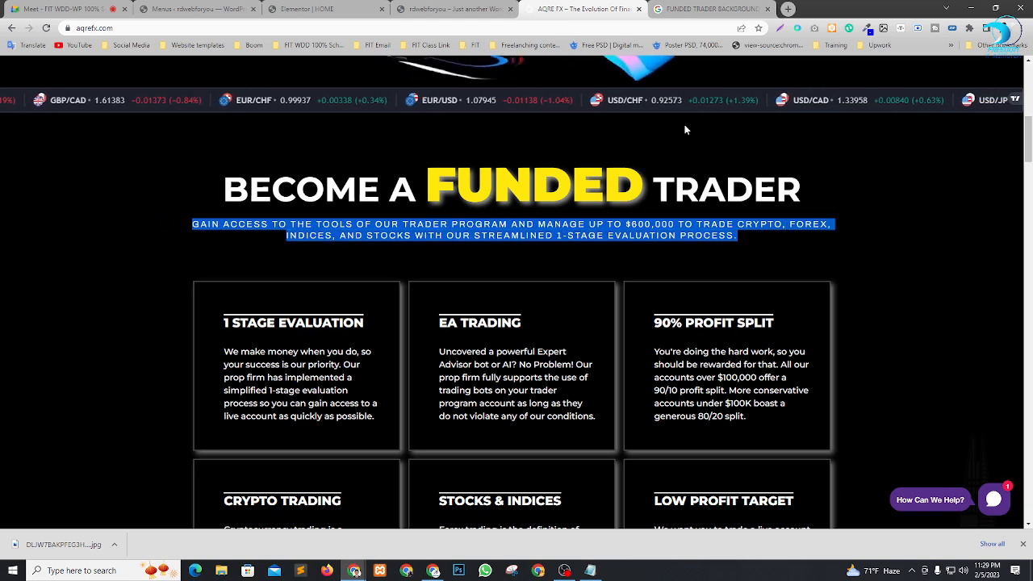
pyautogui.click(341, 6)
pyautogui.click(747, 361)
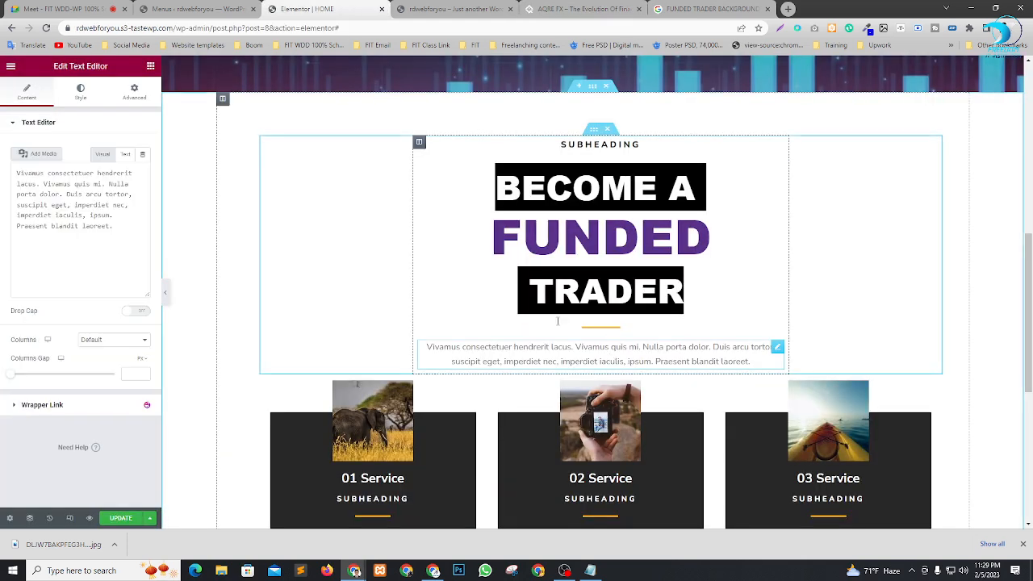
pyautogui.click(109, 256)
pyautogui.hotkey('ctrl', 'a')
pyautogui.hotkey('ctrl', 'v')
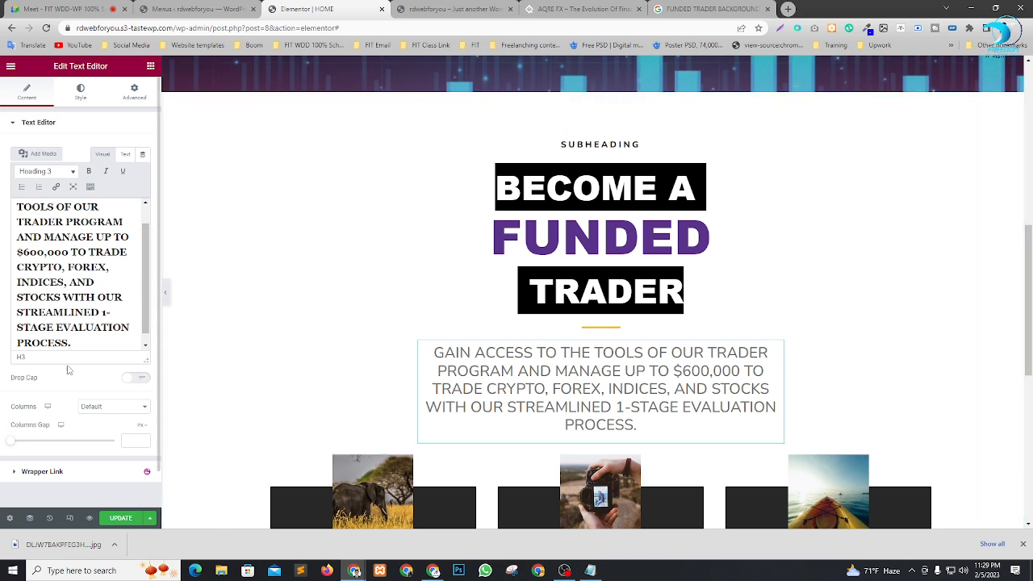
# Try to shrink the paragraph under the heading by lowering its typography size to 0.1 em.
pyautogui.click(81, 92)
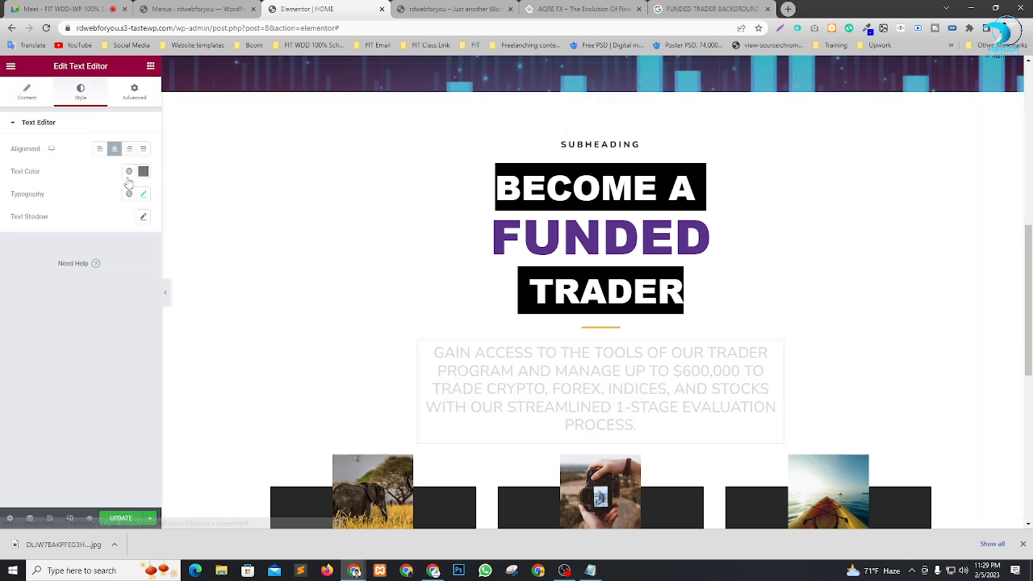
pyautogui.click(144, 195)
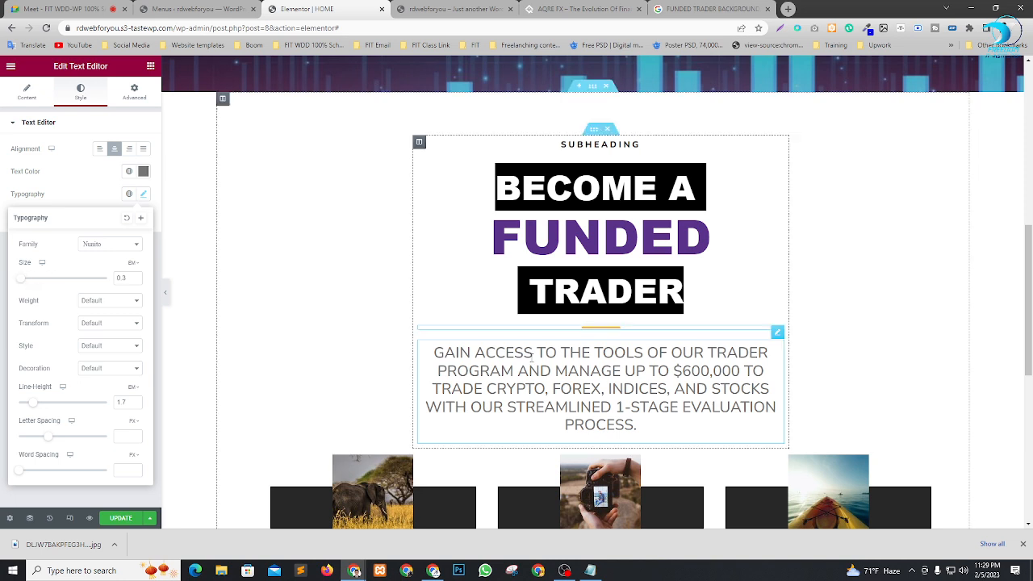
pyautogui.click(777, 356)
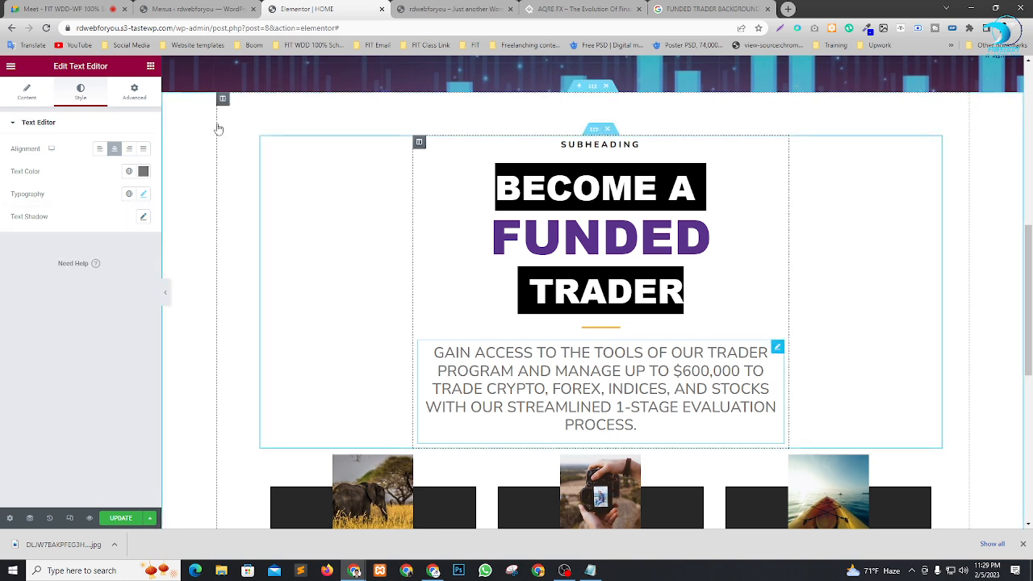
pyautogui.click(144, 194)
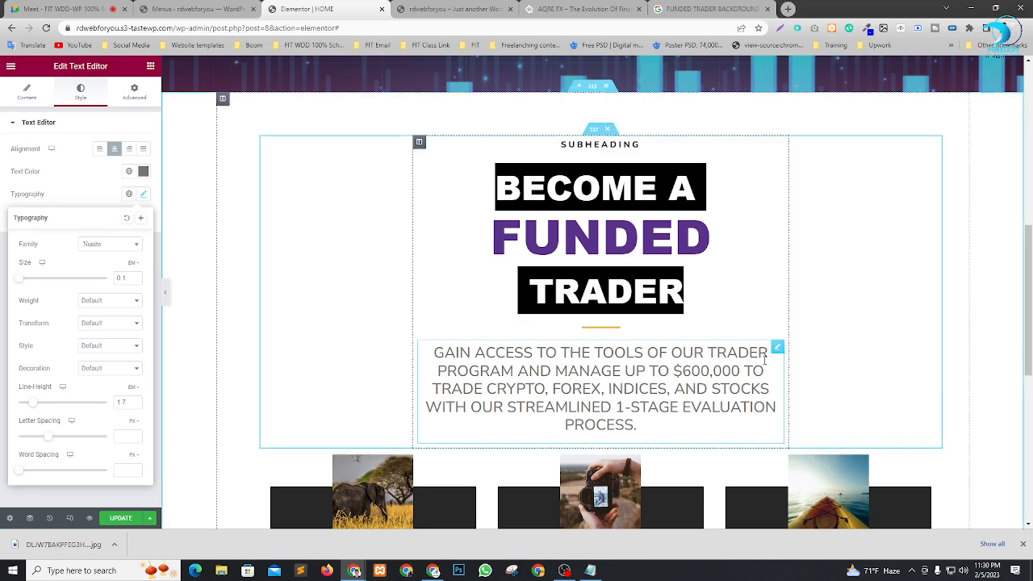
# Delete the paragraph text widget below the funded-trader heading and check the section against the hero and service cards.
pyautogui.click(777, 348)
pyautogui.press('Delete')
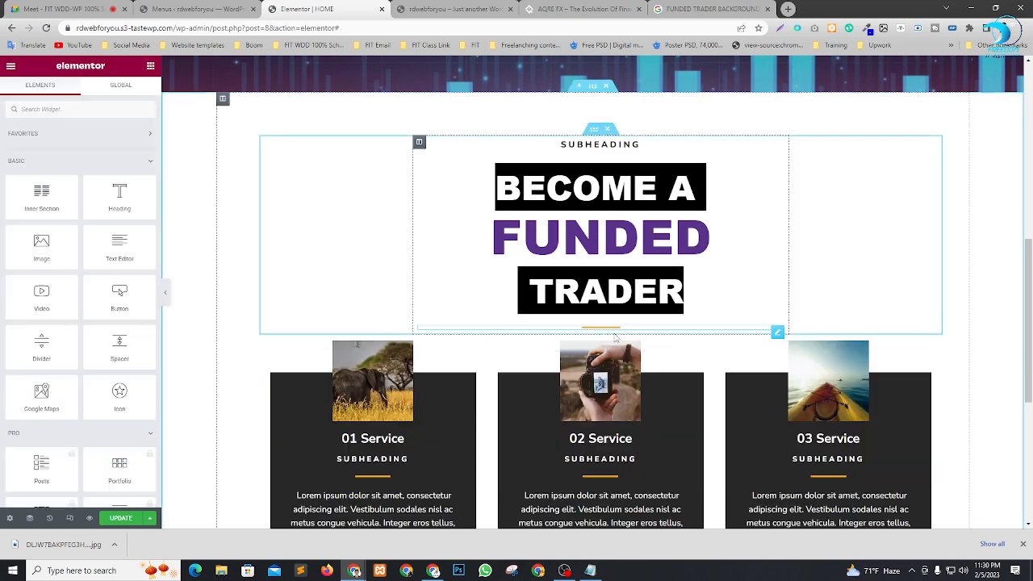
pyautogui.scroll(-2, 738, 336)
pyautogui.scroll(8, 734, 324)
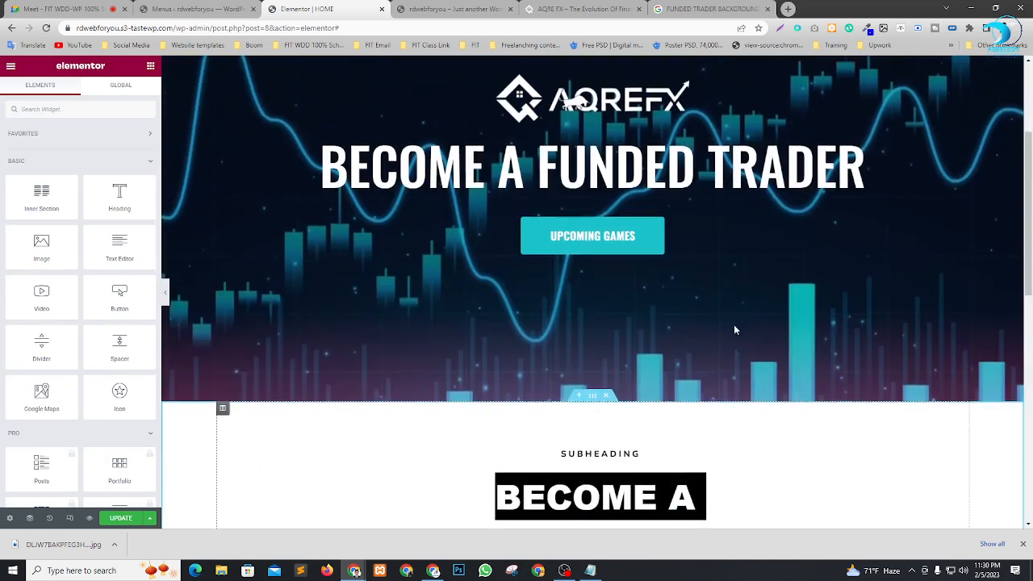
pyautogui.scroll(-7, 654, 269)
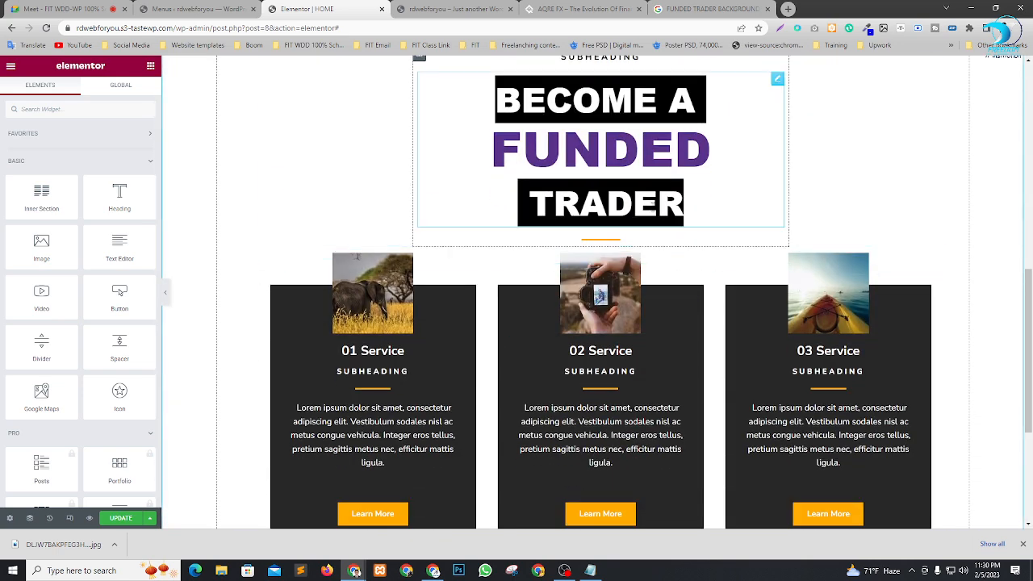
pyautogui.scroll(2, 655, 268)
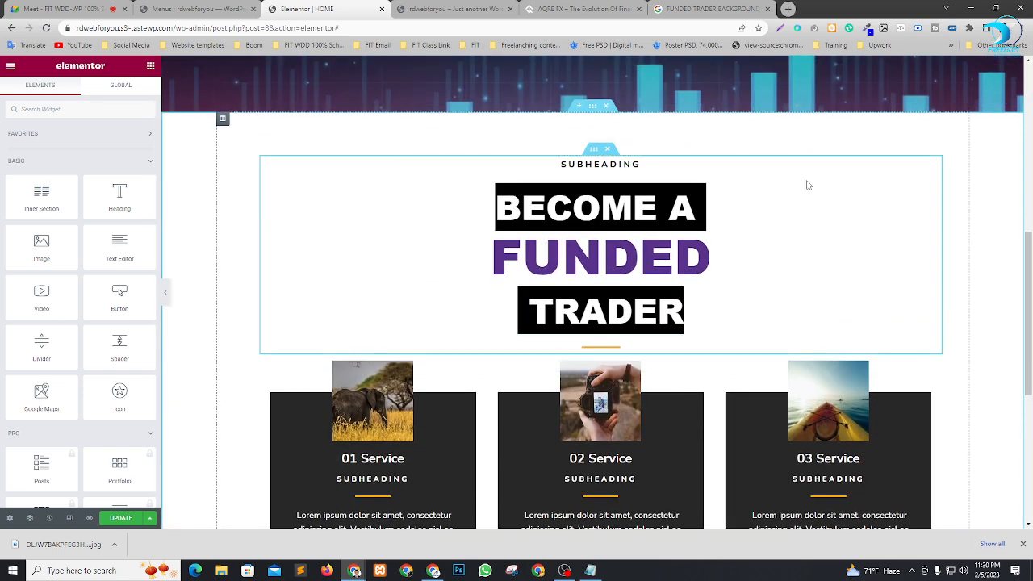
# Set the font size of the funded-trader heading above the service cards to 5.2 em.
pyautogui.click(777, 188)
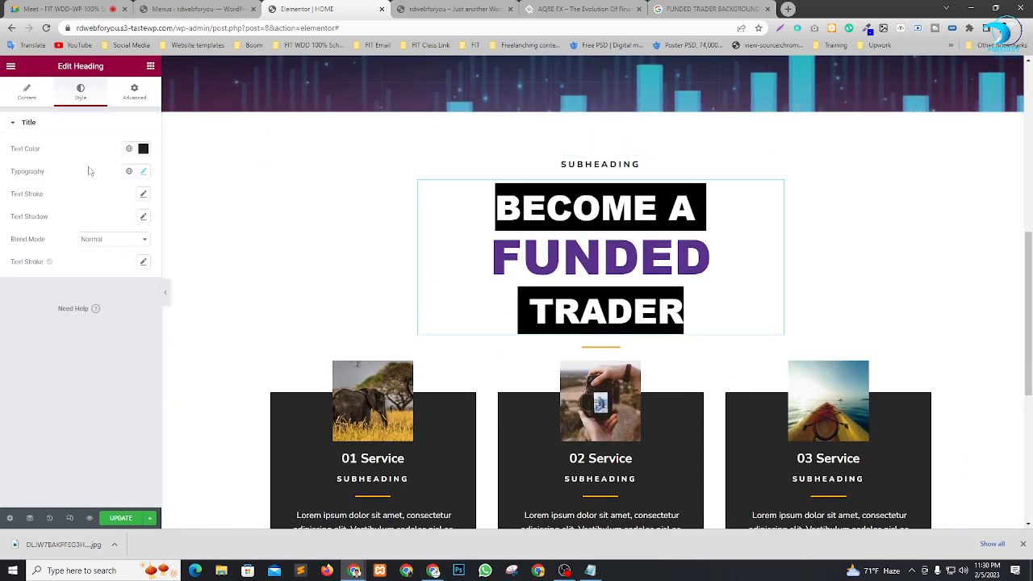
pyautogui.click(142, 172)
pyautogui.moveTo(69, 256)
pyautogui.mouseDown()
pyautogui.moveTo(84, 257)
pyautogui.moveTo(47, 259)
pyautogui.moveTo(65, 260)
pyautogui.mouseUp()
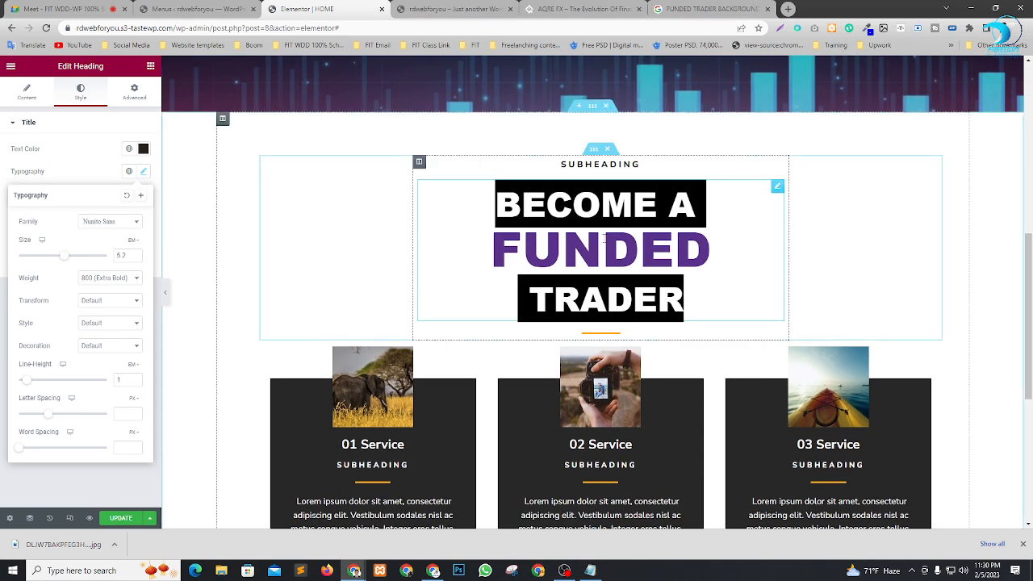
pyautogui.scroll(-5, 604, 239)
pyautogui.scroll(4, 612, 239)
pyautogui.scroll(-1, 614, 239)
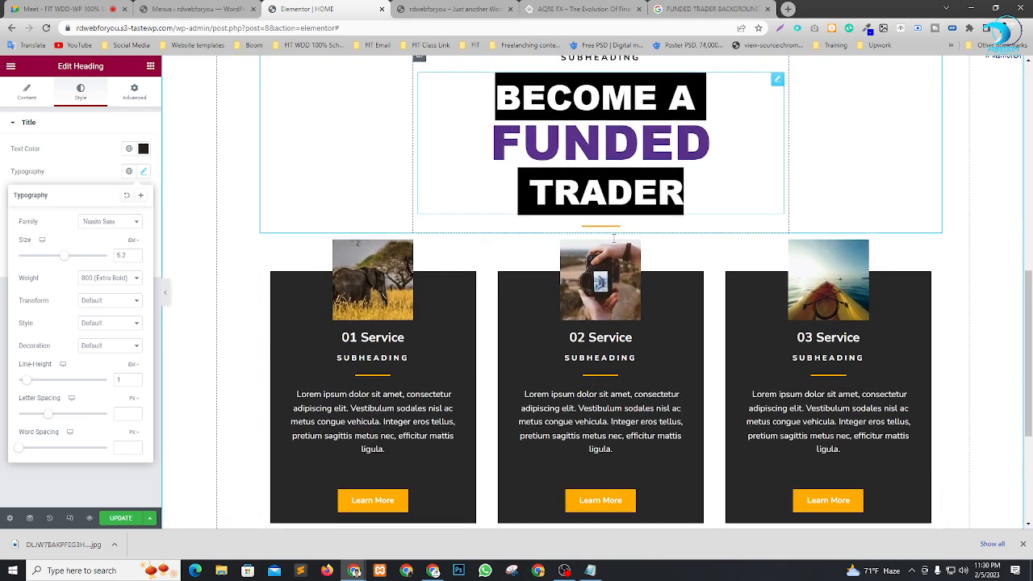
pyautogui.scroll(1, 614, 239)
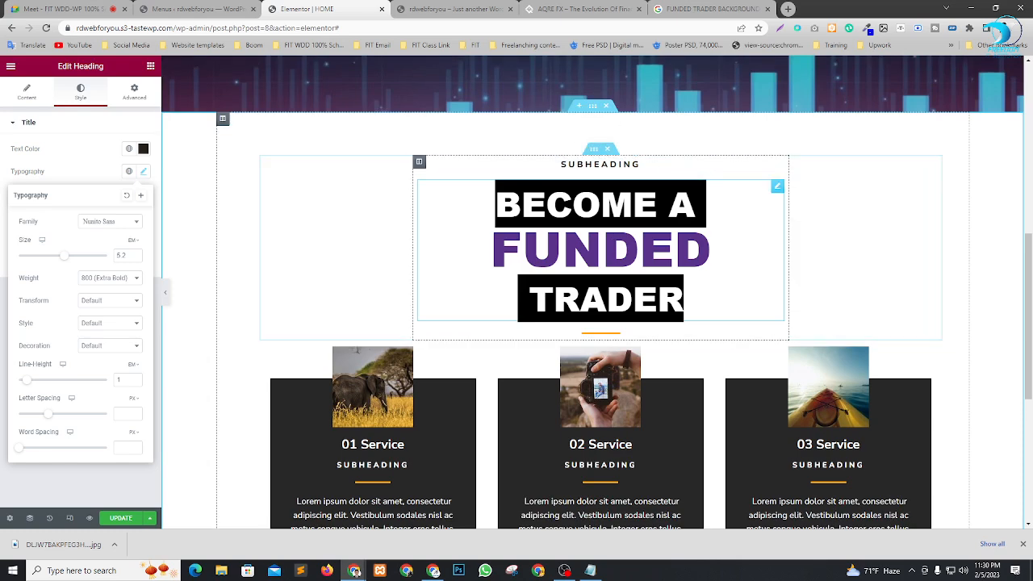
# Set the font size of the "BECOME A FUNDED TRADER" heading to 5.6 em.
pyautogui.click(776, 188)
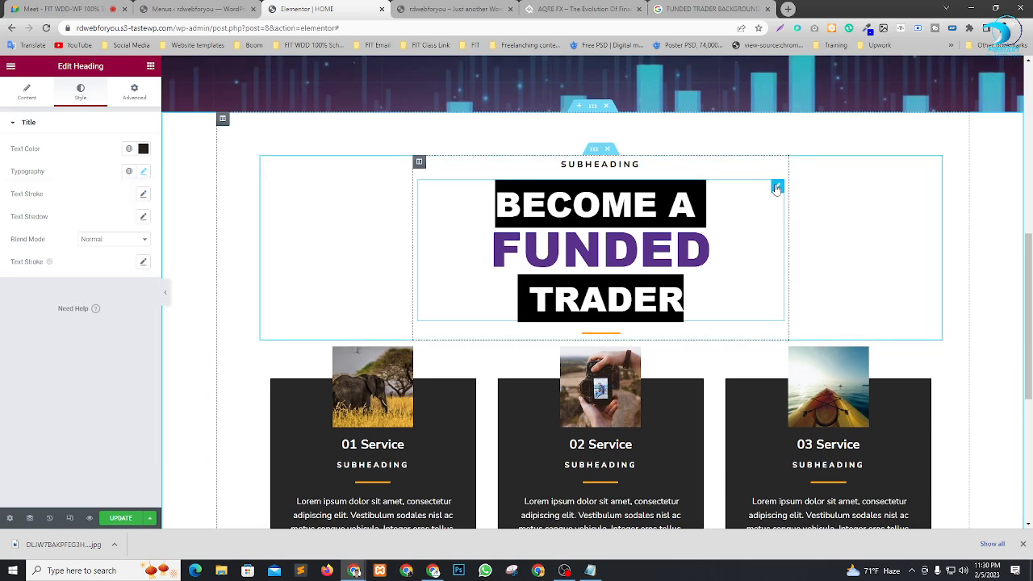
pyautogui.click(145, 172)
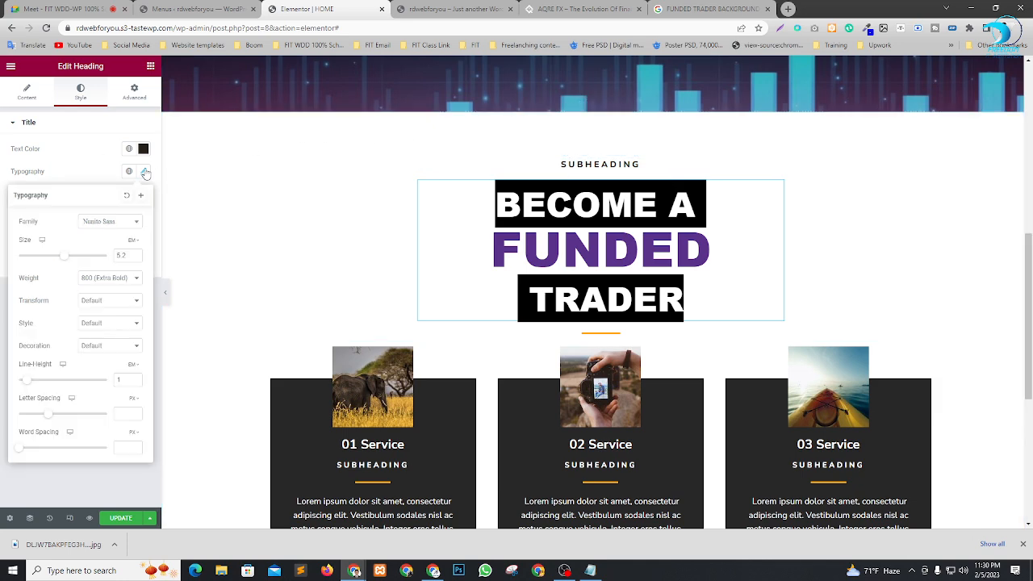
pyautogui.moveTo(71, 257); pyautogui.dragTo(73, 257)
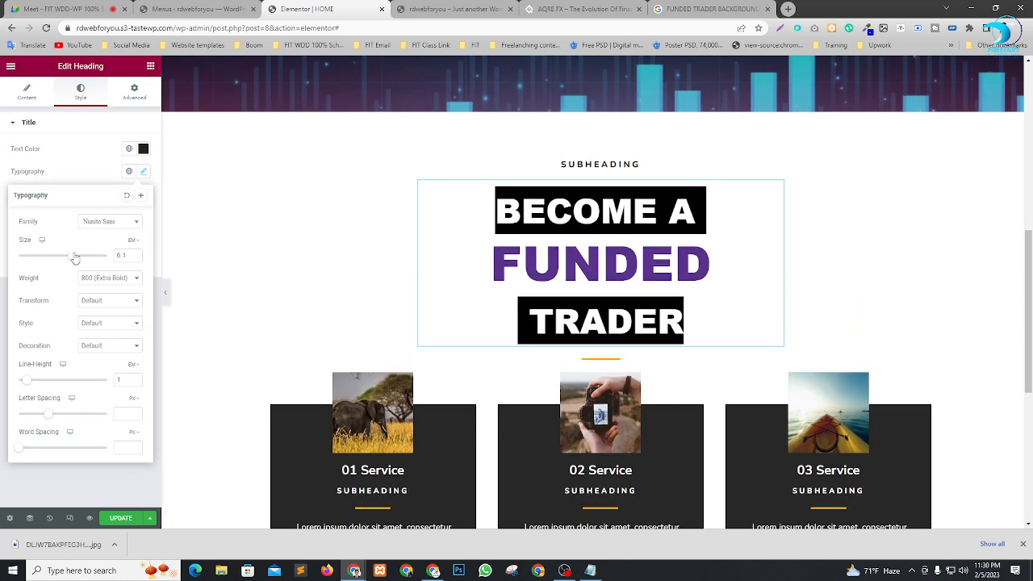
pyautogui.scroll(-2, 712, 293)
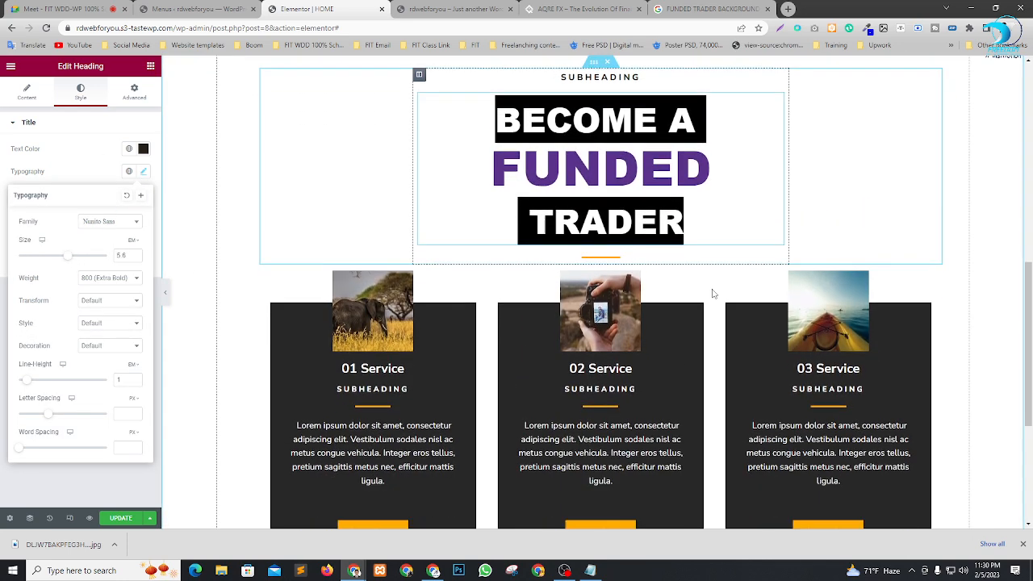
pyautogui.scroll(2, 641, 249)
# Add a Text Editor widget below the funded-trader heading containing the copied "GAIN ACCESS TO THE TOOLS OF OUR TRADER PROGRAM" paragraph.
pyautogui.click(151, 67)
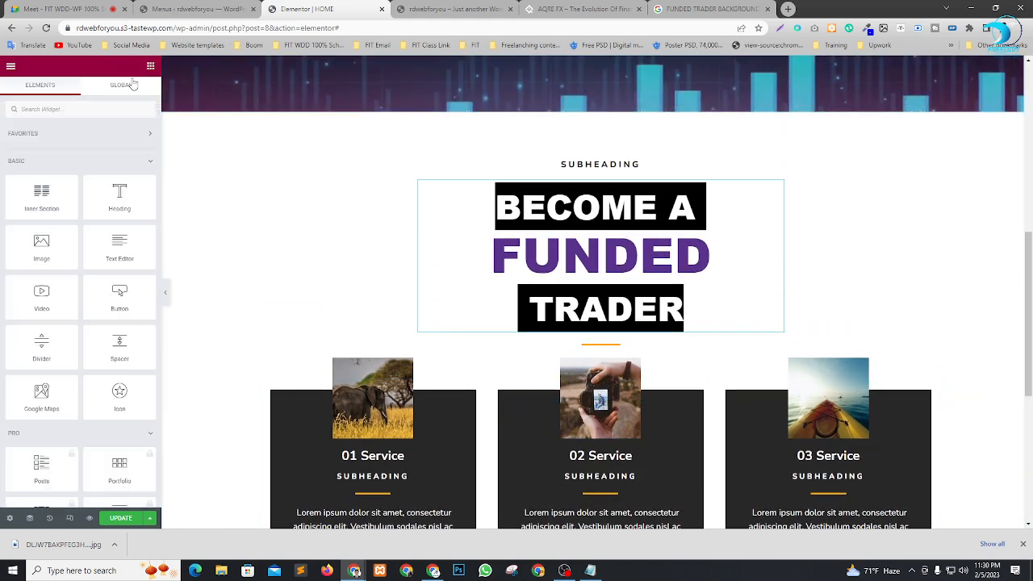
pyautogui.moveTo(113, 254); pyautogui.dragTo(641, 327)
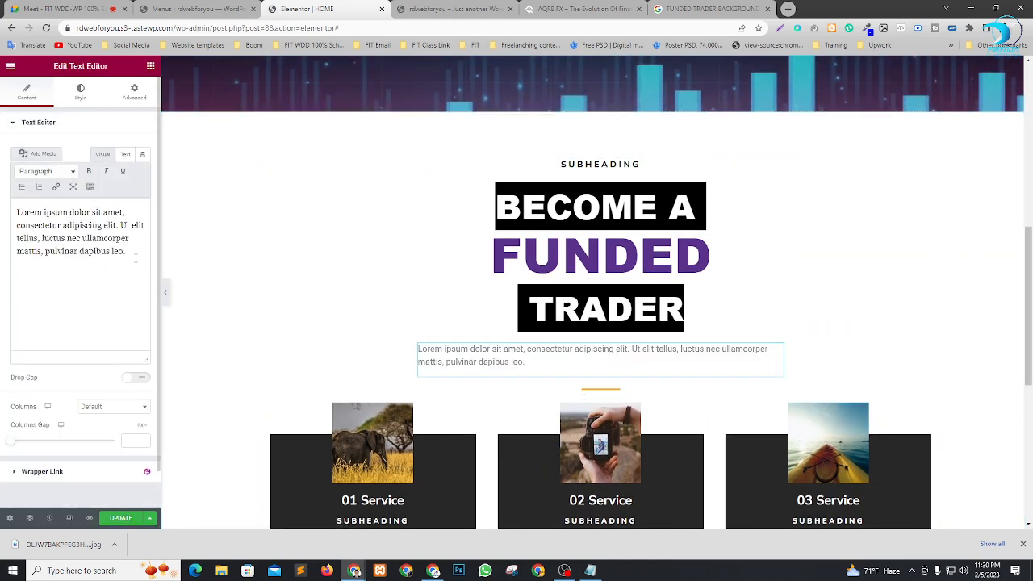
pyautogui.moveTo(135, 259); pyautogui.dragTo(2, 182)
pyautogui.write('GAIN ACCESS TO THE TOOLS OF OUR TRADER PROGRAM AND MANAGE UP TO $600,000 TO TRADE CRYPTO, FOREX, INDICES, AND STOCKS WITH OUR STREAMLINED 1-STAGE EVALUATION PROCESS.')
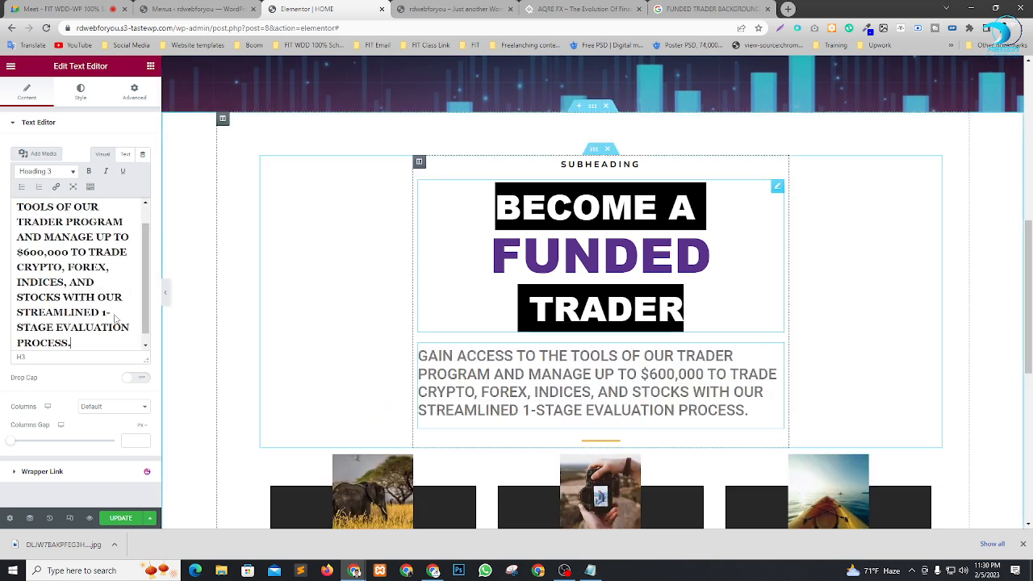
# Try to shrink the "GAIN ACCESS" paragraph with a 5 px typography size, and delete its text widget.
pyautogui.click(81, 101)
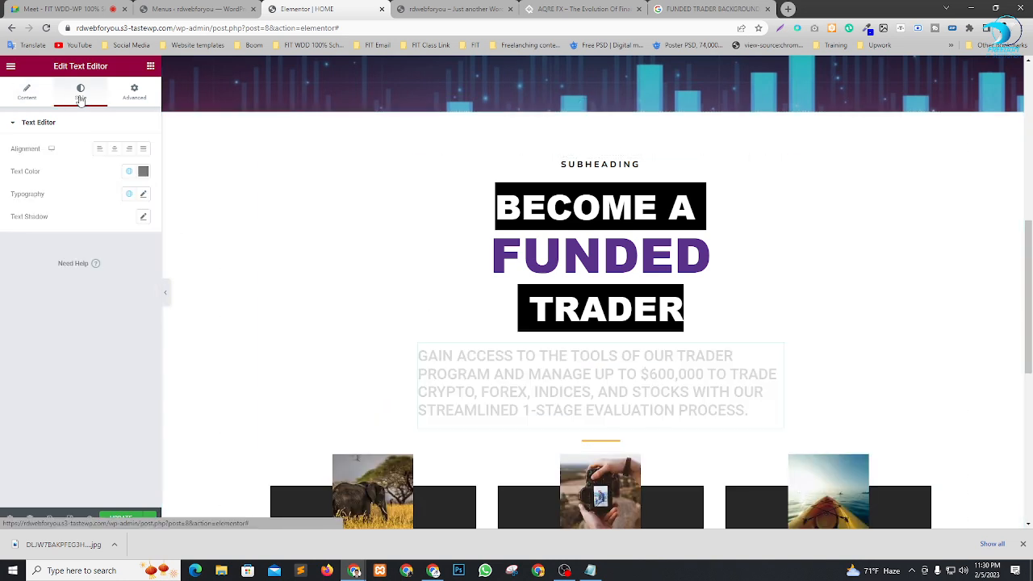
pyautogui.click(143, 195)
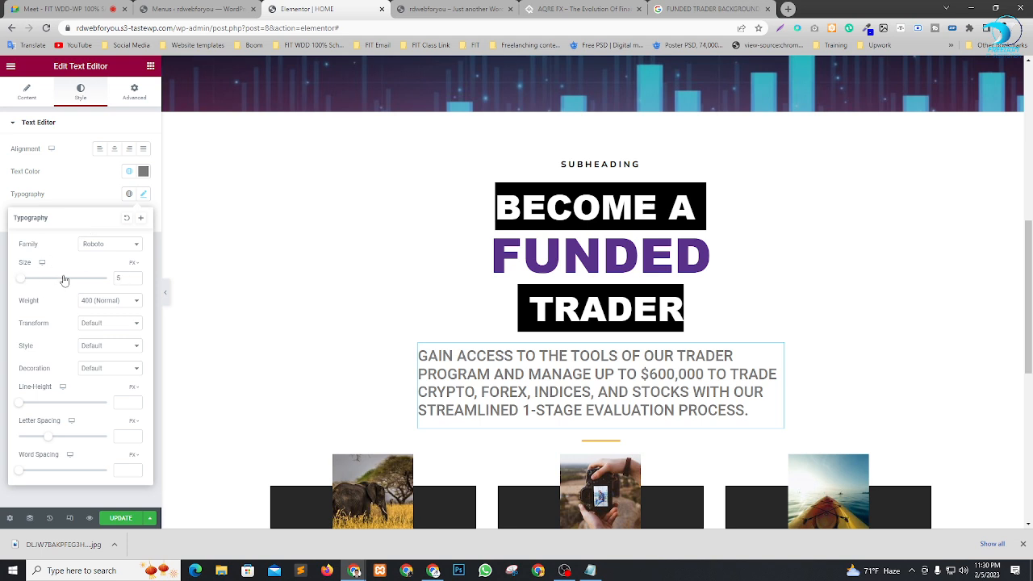
pyautogui.click(2, 279)
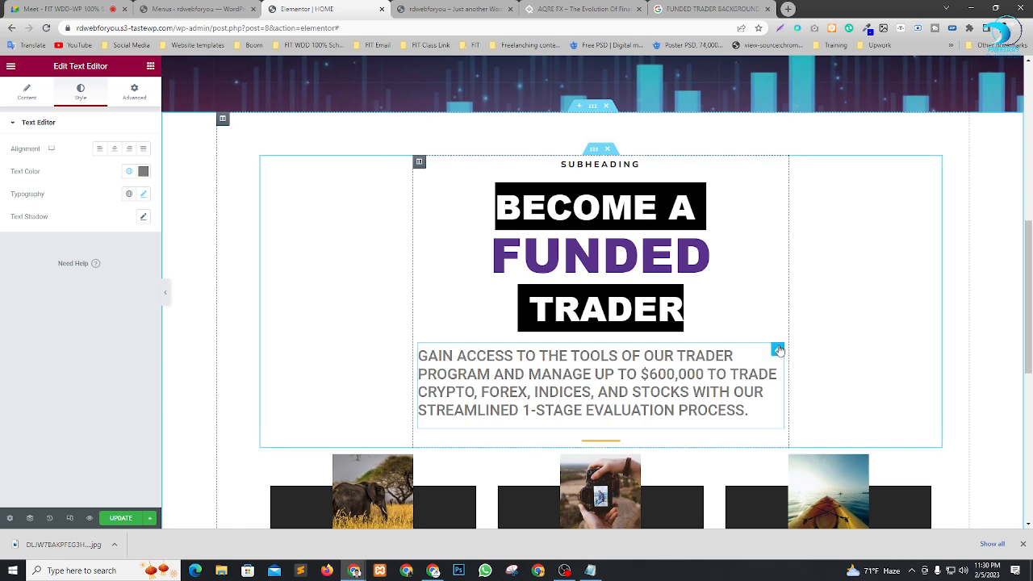
pyautogui.press('Delete')
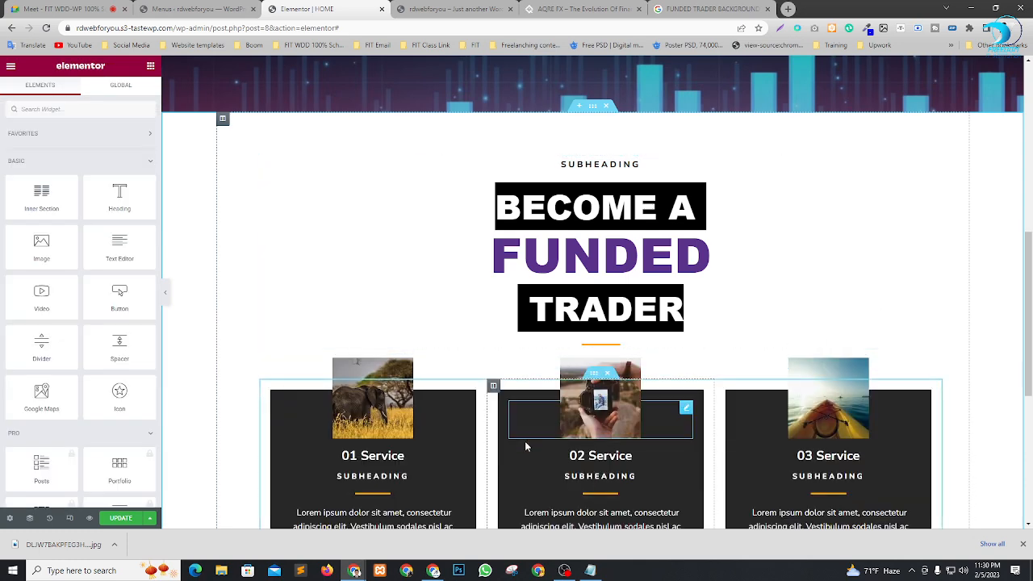
# Delete the "Learn More" buttons from all three service cards.
pyautogui.scroll(-3, 524, 446)
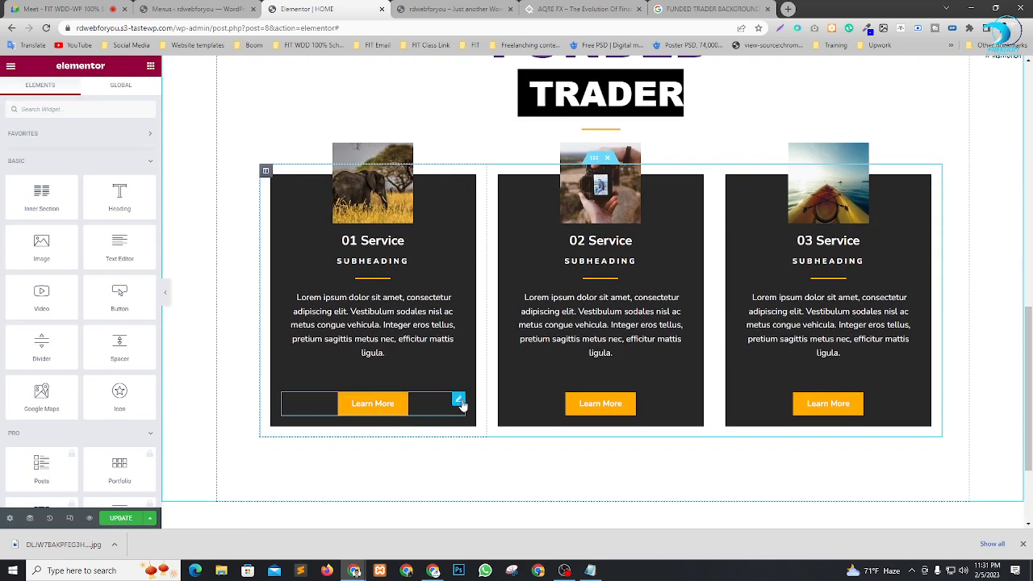
pyautogui.click(458, 400)
pyautogui.press('Delete')
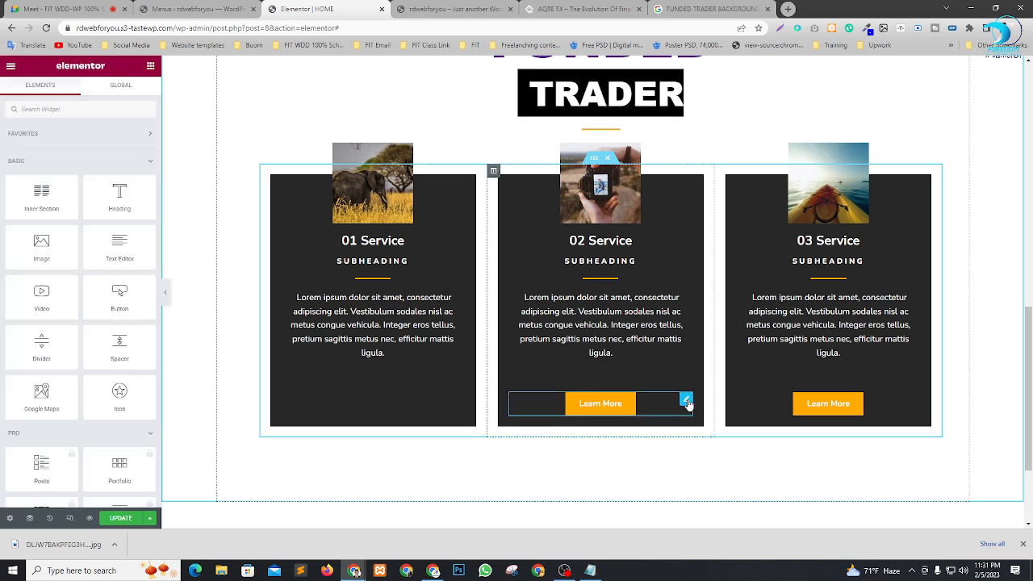
pyautogui.click(914, 400)
pyautogui.press('Delete')
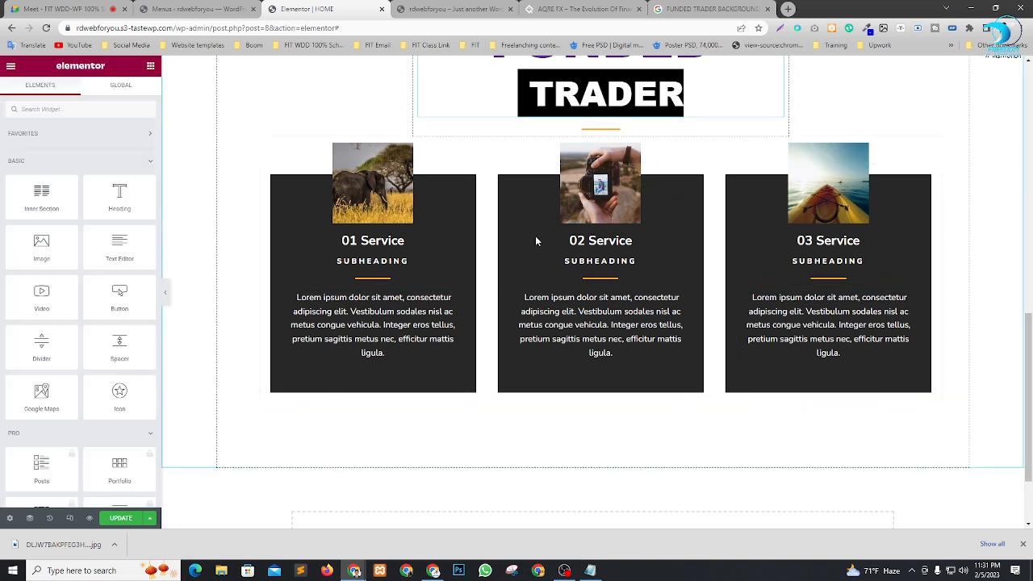
# Copy the "1 STAGE EVALUATION" title from the AQRE FX page and paste it over the "01 Service" heading in Elementor.
pyautogui.click(556, 10)
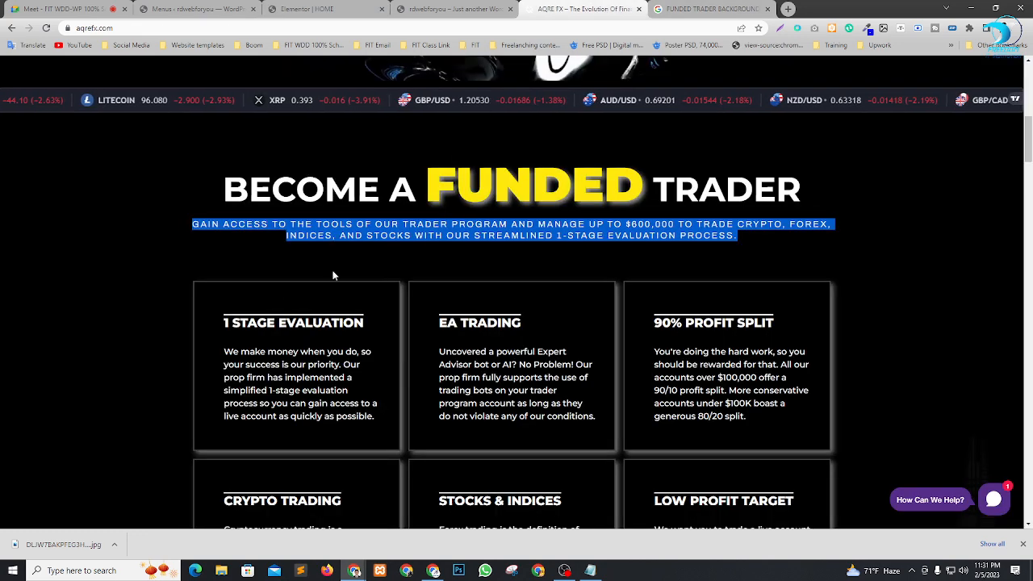
pyautogui.moveTo(215, 318); pyautogui.dragTo(399, 329)
pyautogui.hotkey('ctrl', 'c')
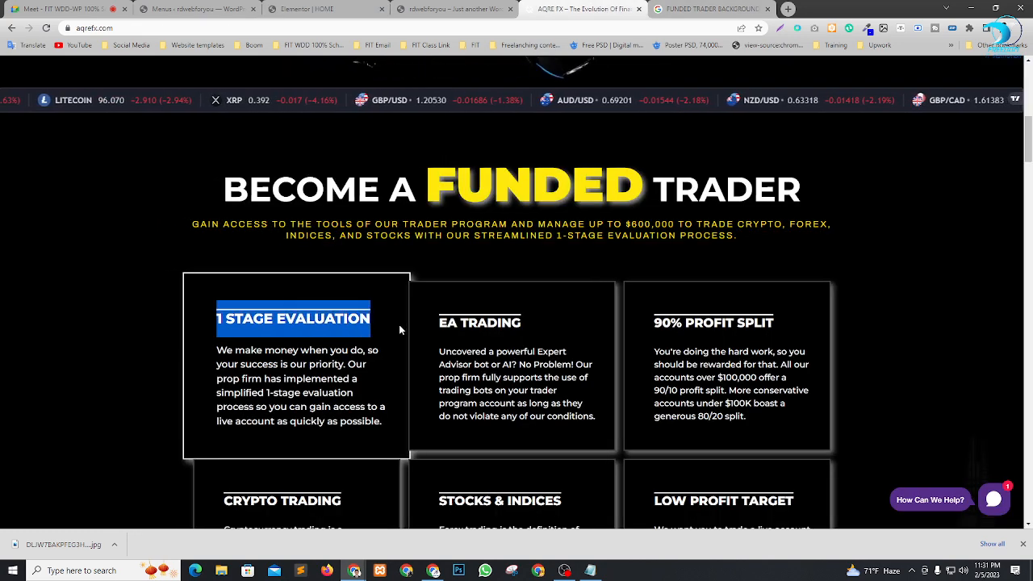
pyautogui.click(295, 8)
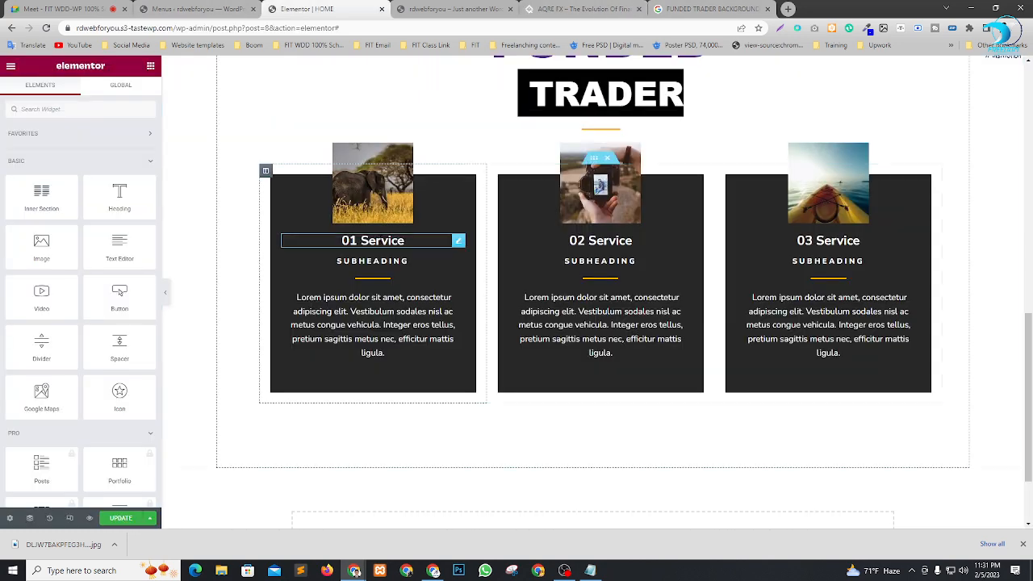
pyautogui.click(406, 241)
pyautogui.moveTo(407, 241); pyautogui.dragTo(215, 234)
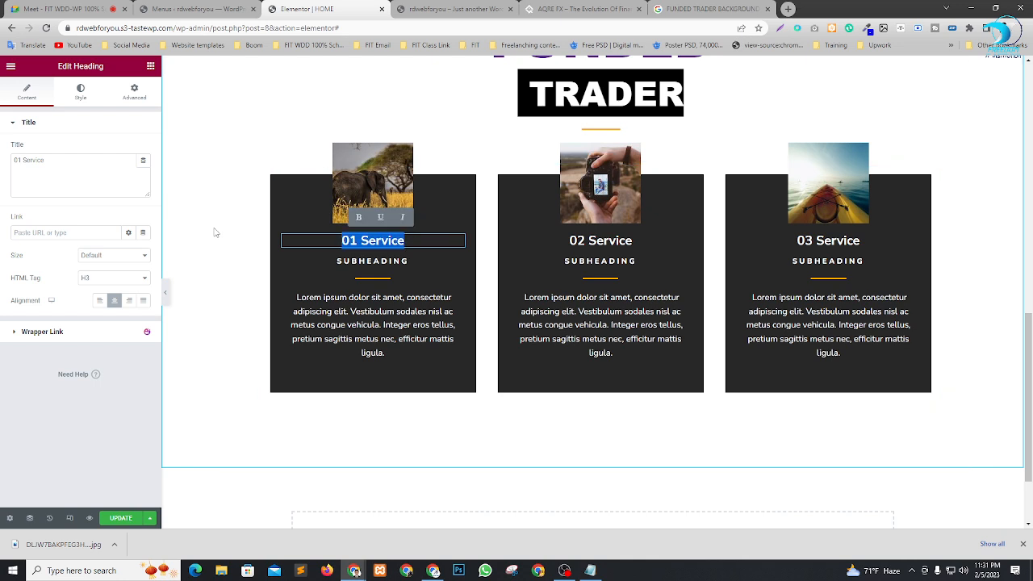
pyautogui.hotkey('ctrl', 'v')
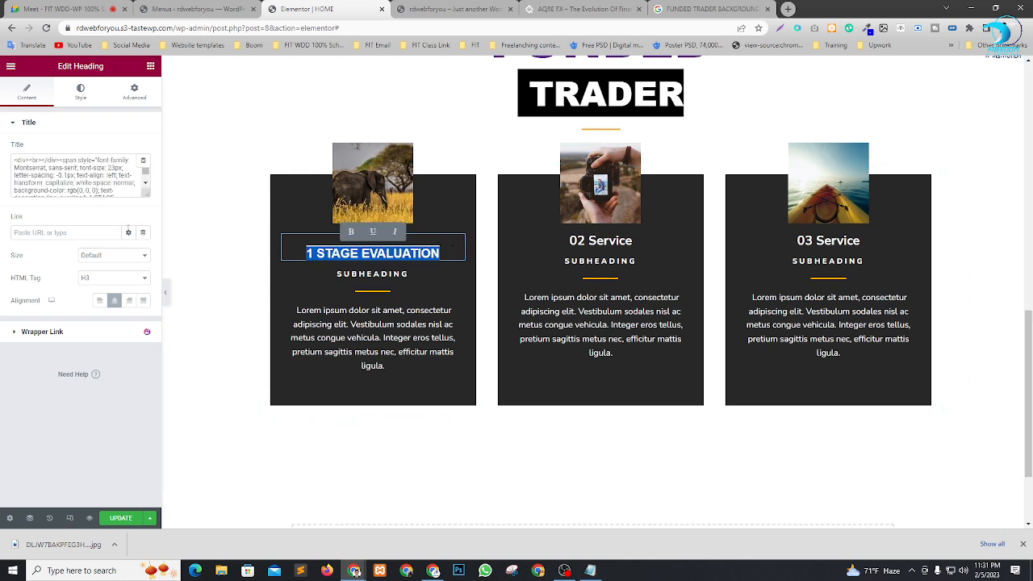
# Try to remove the line above the "1 STAGE EVALUATION" title by setting its text decoration to None.
pyautogui.click(82, 92)
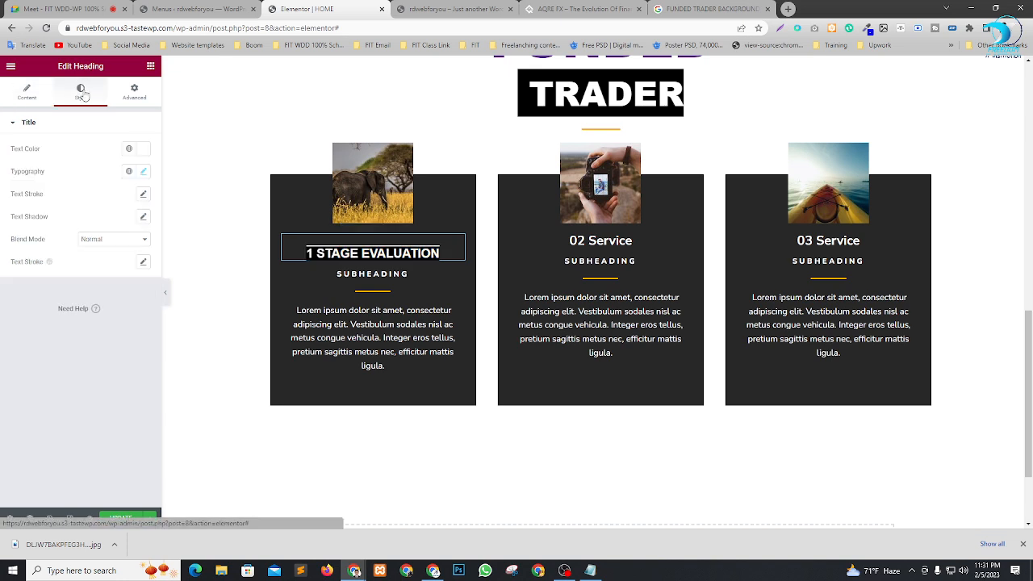
pyautogui.click(145, 172)
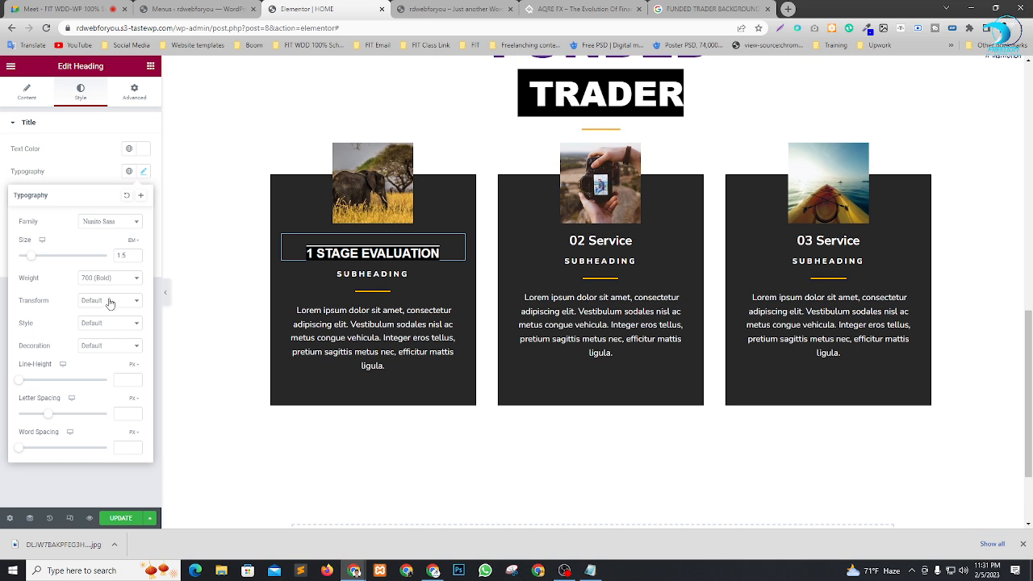
pyautogui.click(108, 346)
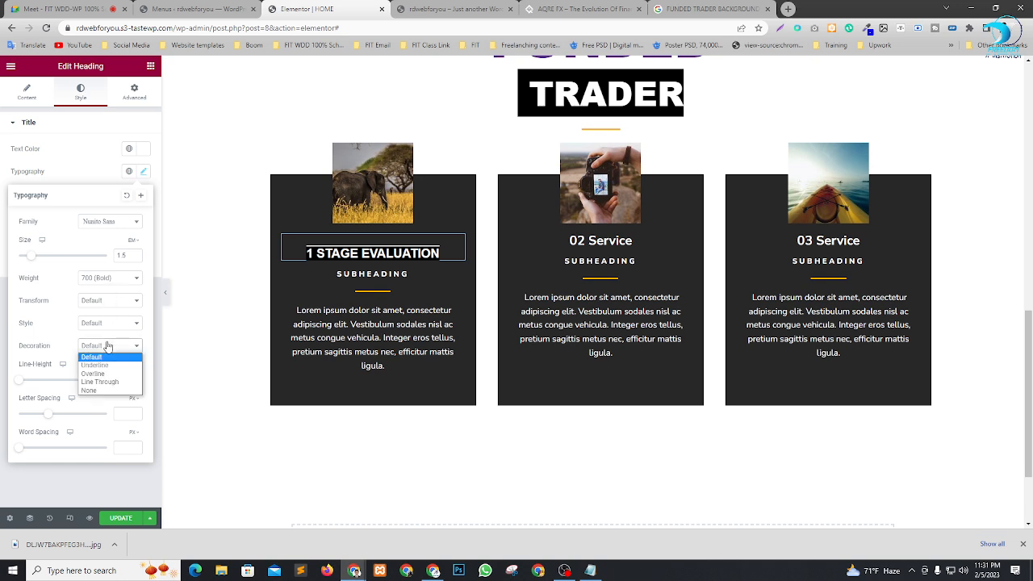
pyautogui.click(100, 391)
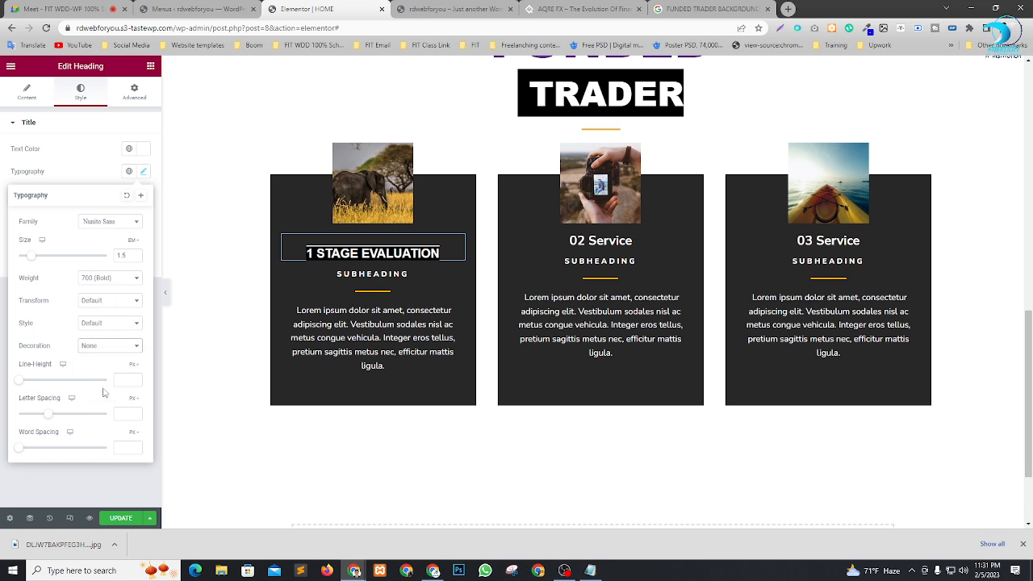
# Clear the first card's title text and paste "1 STAGE EVALUATION" into it again.
pyautogui.click(368, 254)
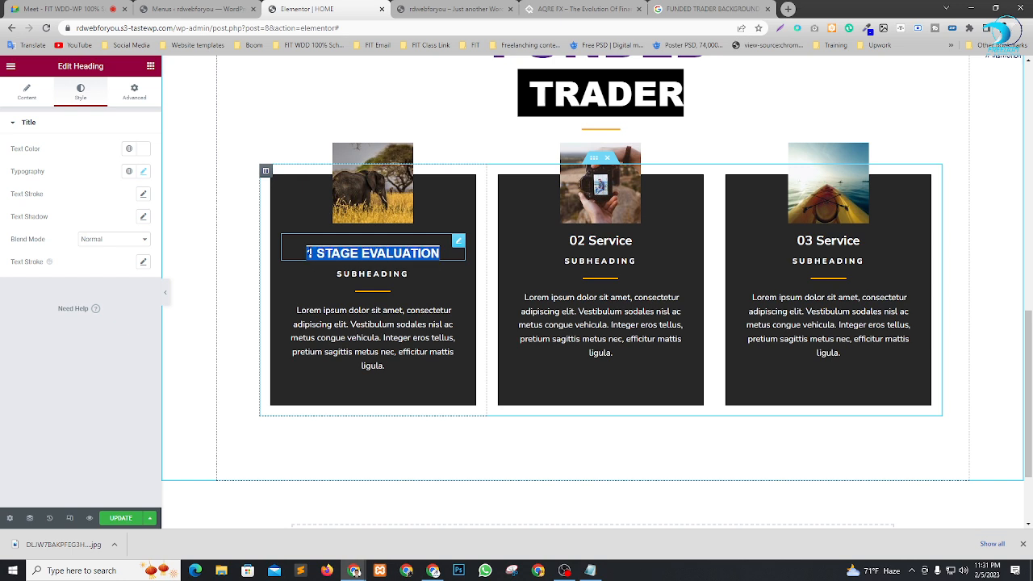
pyautogui.press('BackSpace')
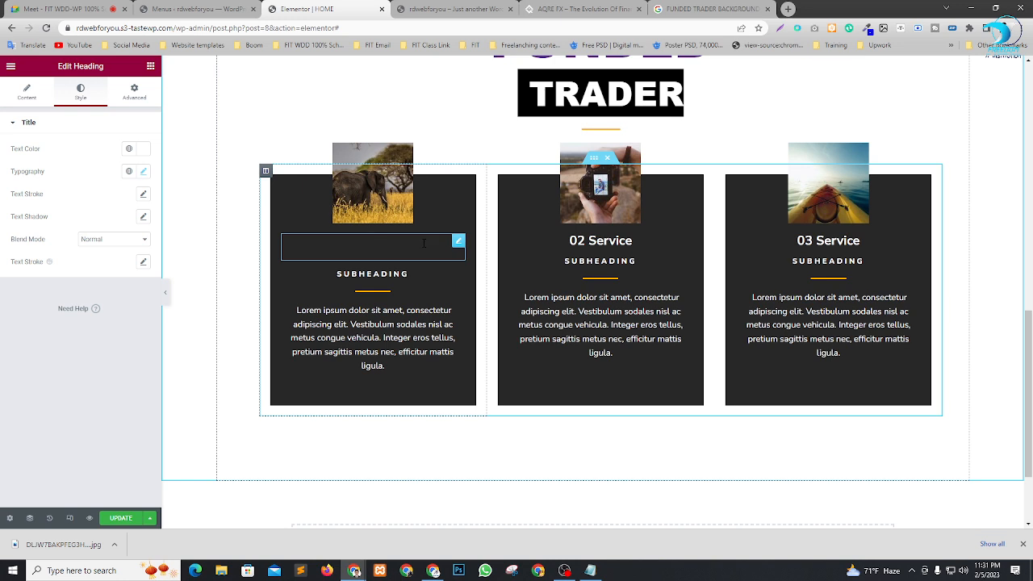
pyautogui.hotkey('ctrl', 'v')
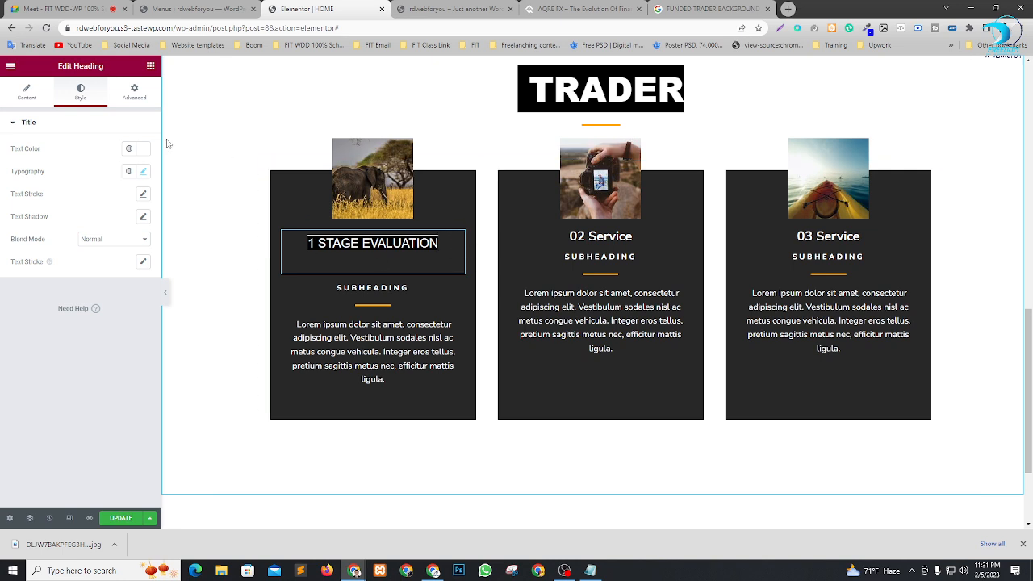
# Replace the first card's title widget with a new Heading widget under the elephant image reading "1 STAGE EVALUATION".
pyautogui.press('Delete')
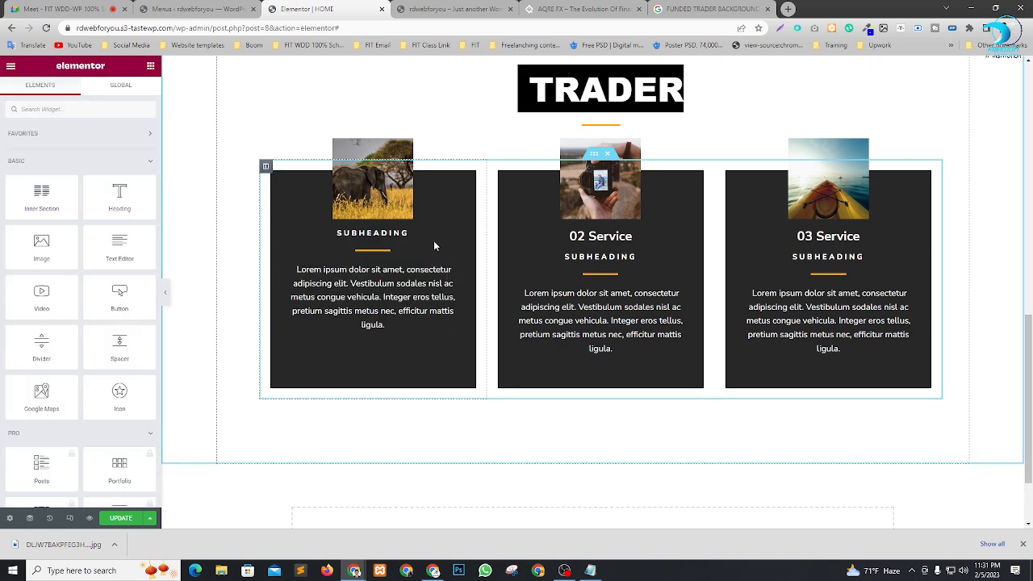
pyautogui.moveTo(117, 190); pyautogui.dragTo(385, 222)
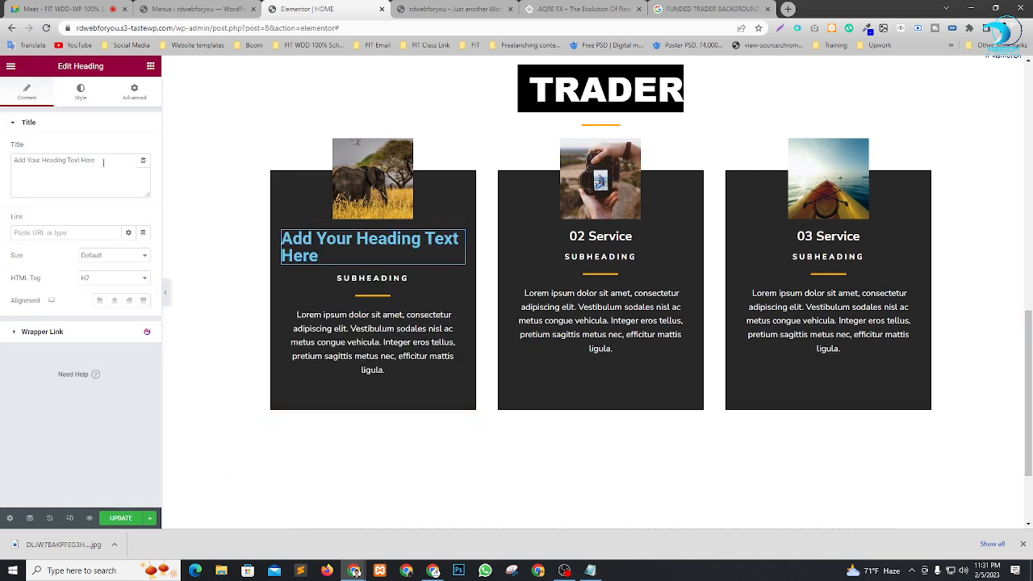
pyautogui.moveTo(103, 162); pyautogui.dragTo(3, 171)
pyautogui.hotkey('ctrl', 'v')
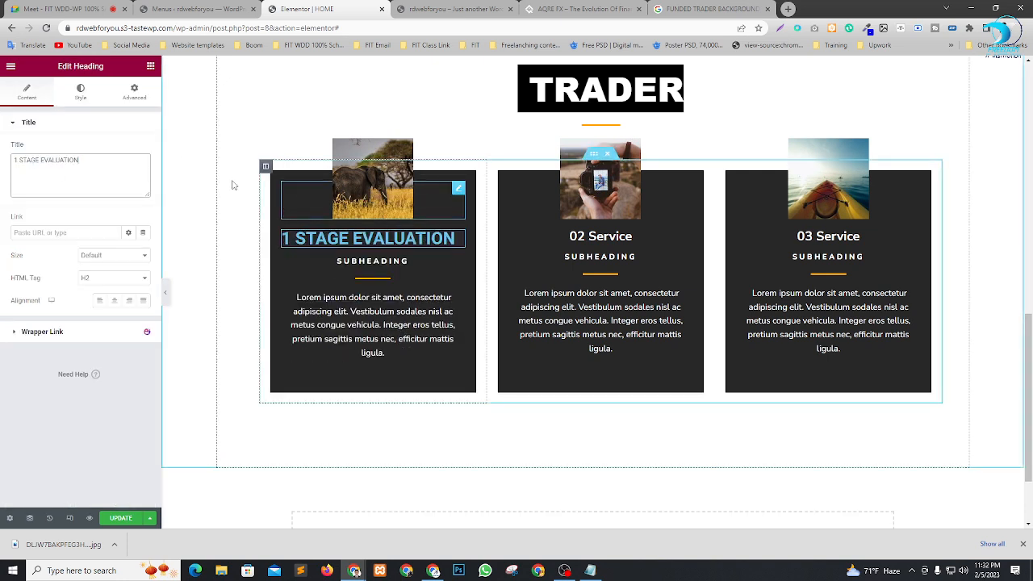
# Set the text color of the "1 STAGE EVALUATION" heading to white (#FFFFFF).
pyautogui.click(105, 98)
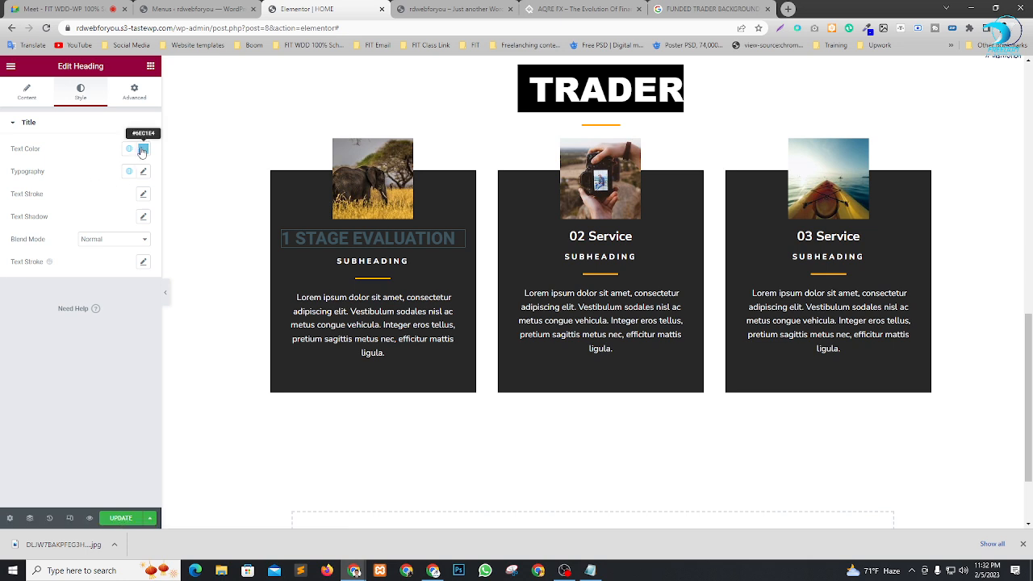
pyautogui.click(143, 149)
pyautogui.click(72, 275)
pyautogui.moveTo(48, 247); pyautogui.dragTo(6, 175)
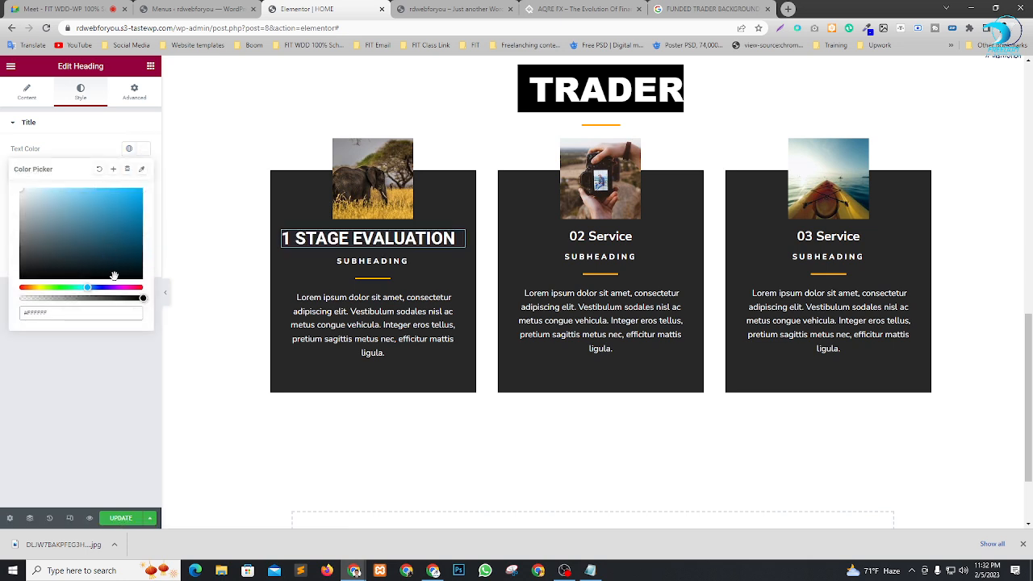
pyautogui.click(77, 90)
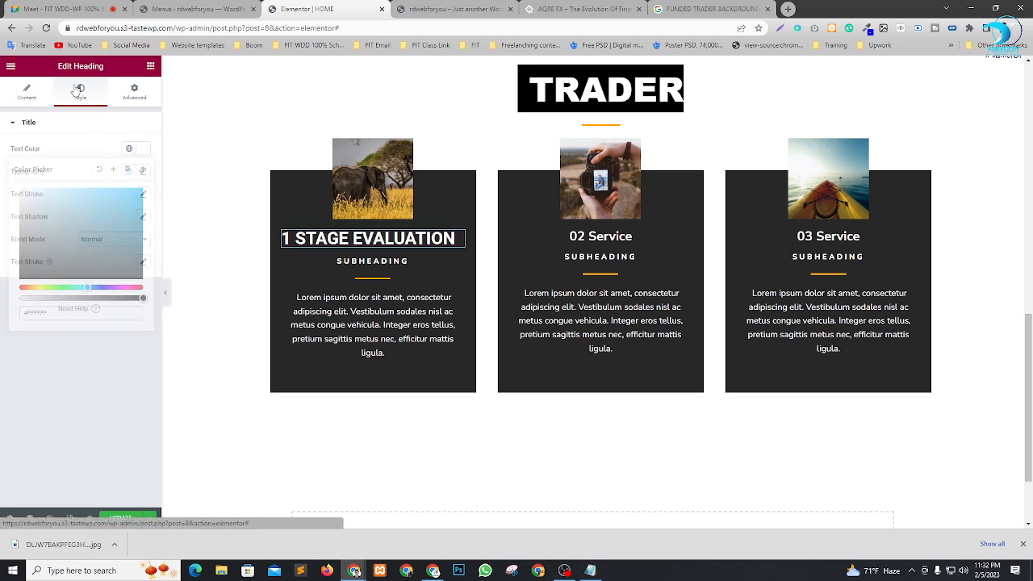
# Set the font size of the "1 STAGE EVALUATION" heading to 24 px.
pyautogui.click(144, 172)
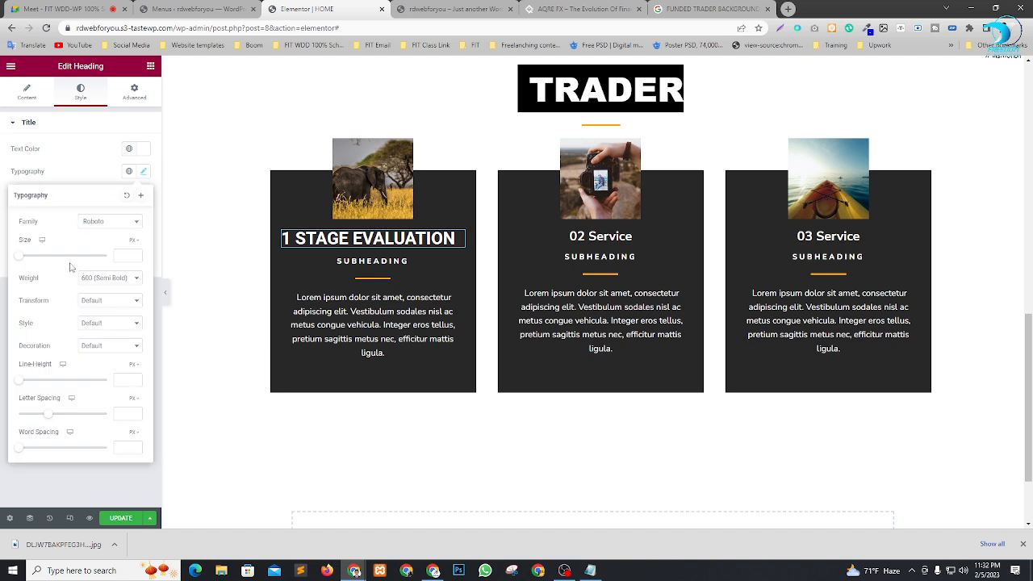
pyautogui.moveTo(22, 259); pyautogui.dragTo(32, 259)
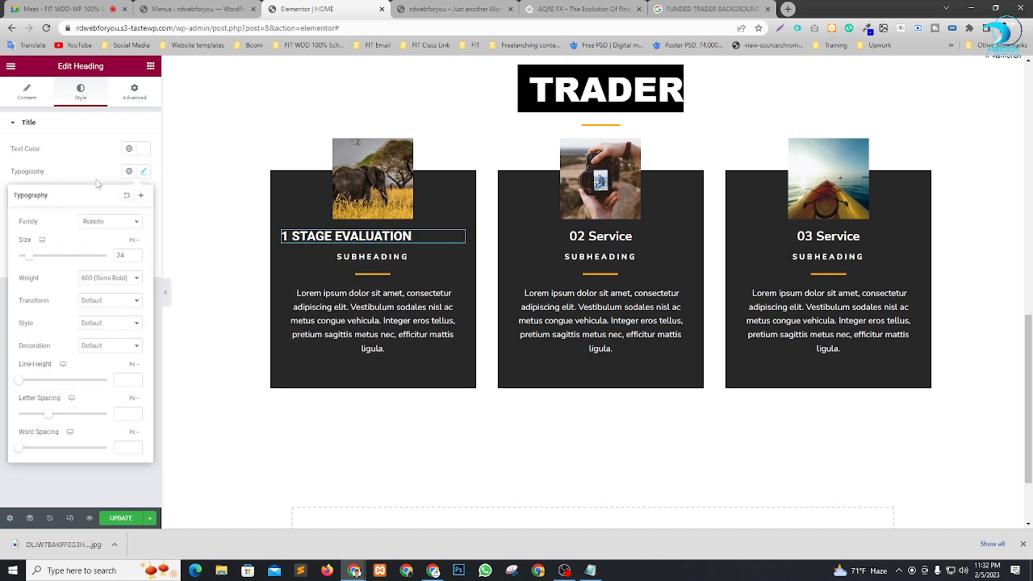
pyautogui.click(95, 145)
pyautogui.click(67, 123)
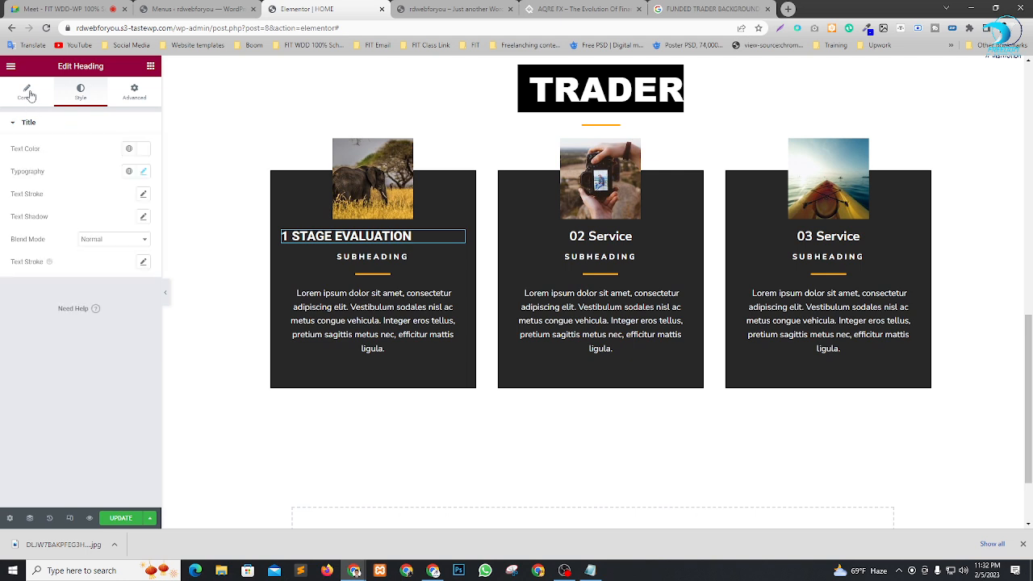
# Center the heading in the first card and shorten its text to "STAGE EVALUATION".
pyautogui.click(26, 91)
pyautogui.click(116, 301)
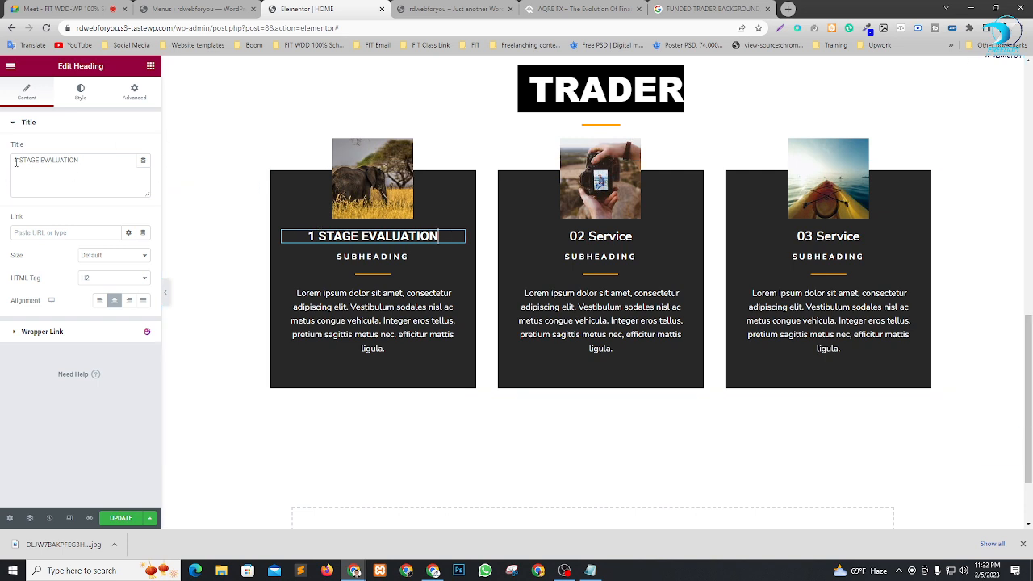
pyautogui.press('BackSpace')
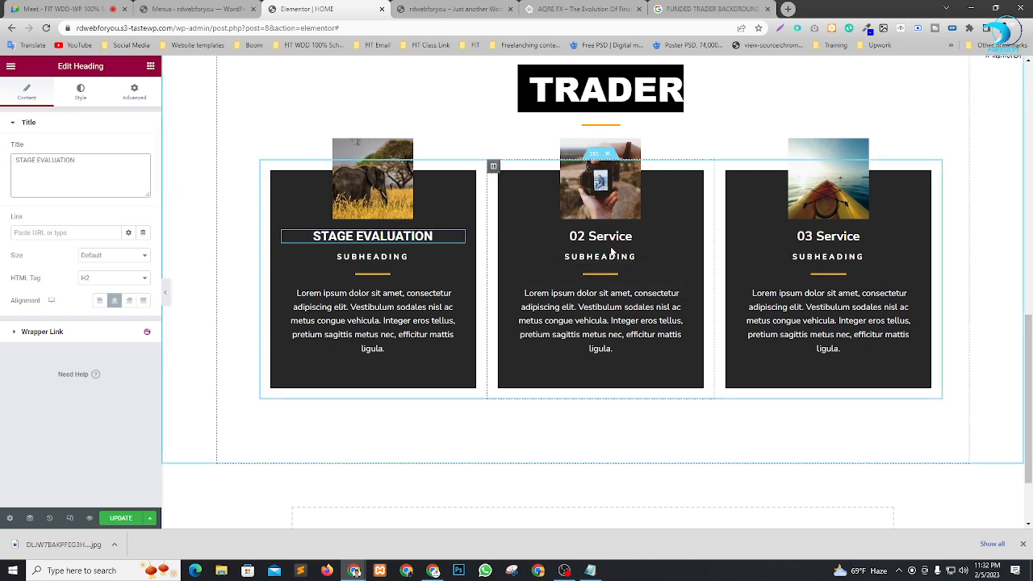
# Replace the second card's title "02 Service" with "EA TRADING" copied from the AQRE FX page.
pyautogui.click(652, 239)
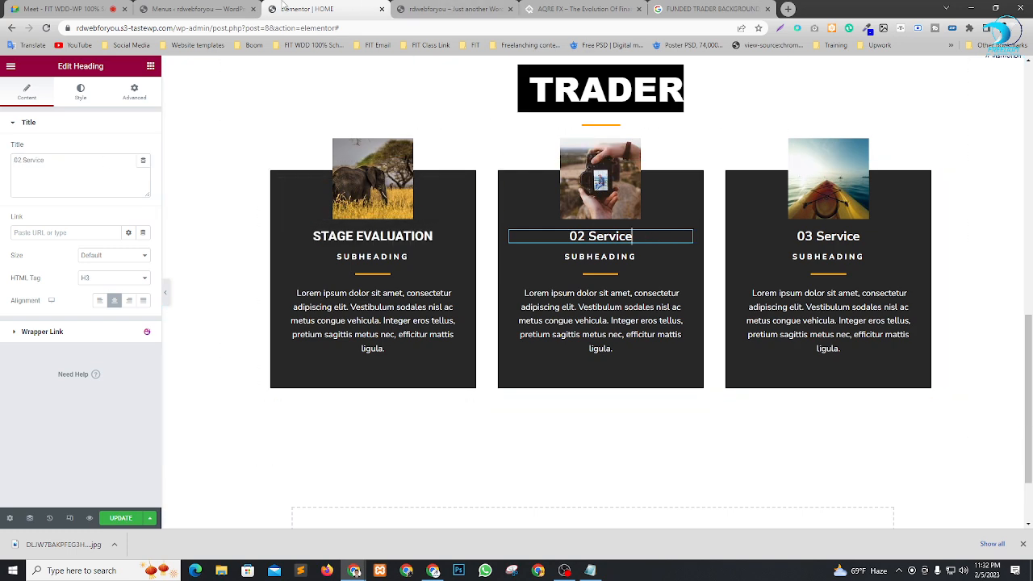
pyautogui.click(579, 9)
pyautogui.tripleClick(529, 323)
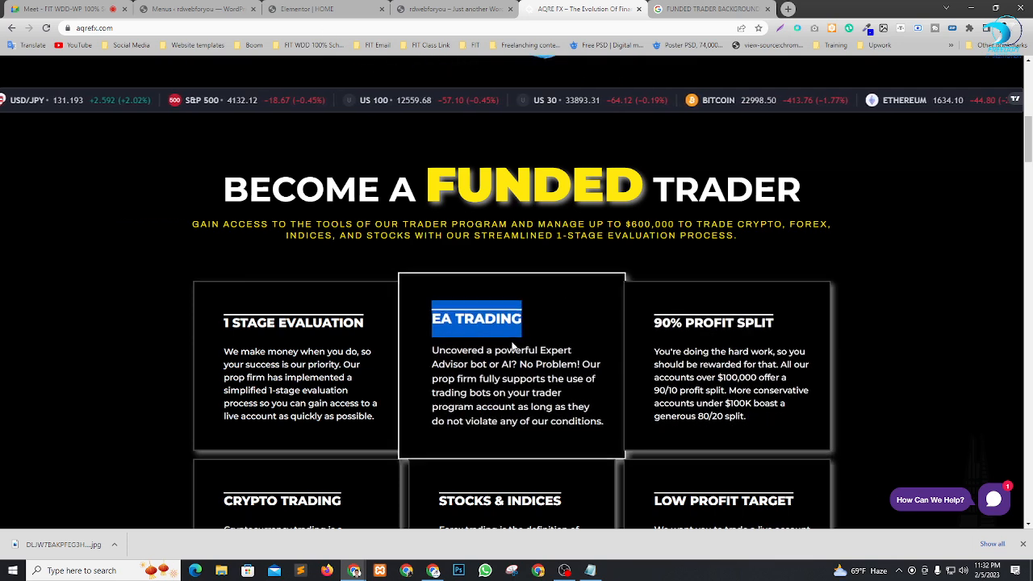
pyautogui.click(360, 5)
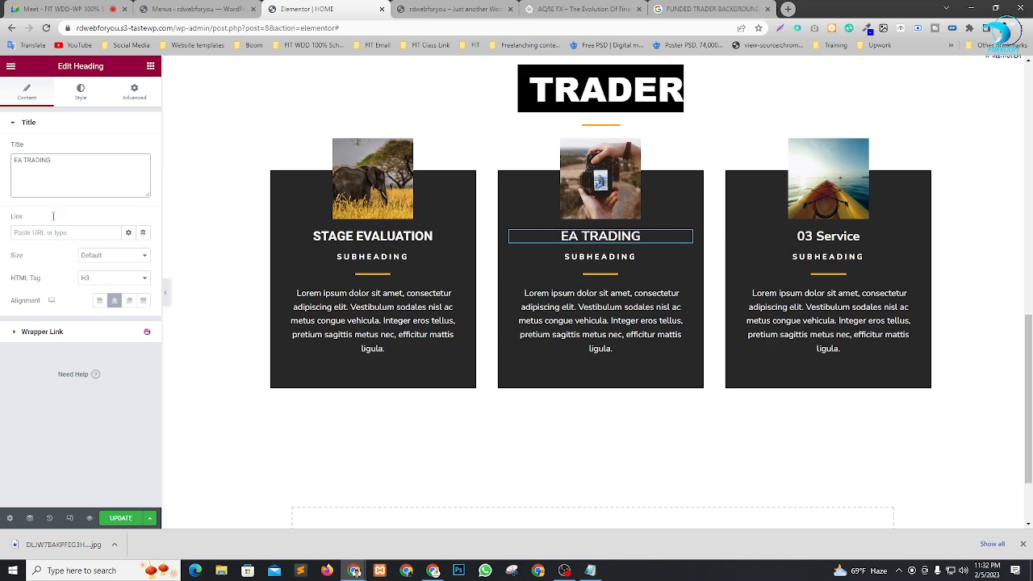
# Replace the third card's title "03 Service" with "90% PROFIT SPLIT" copied from the AQRE FX page.
pyautogui.click(581, 9)
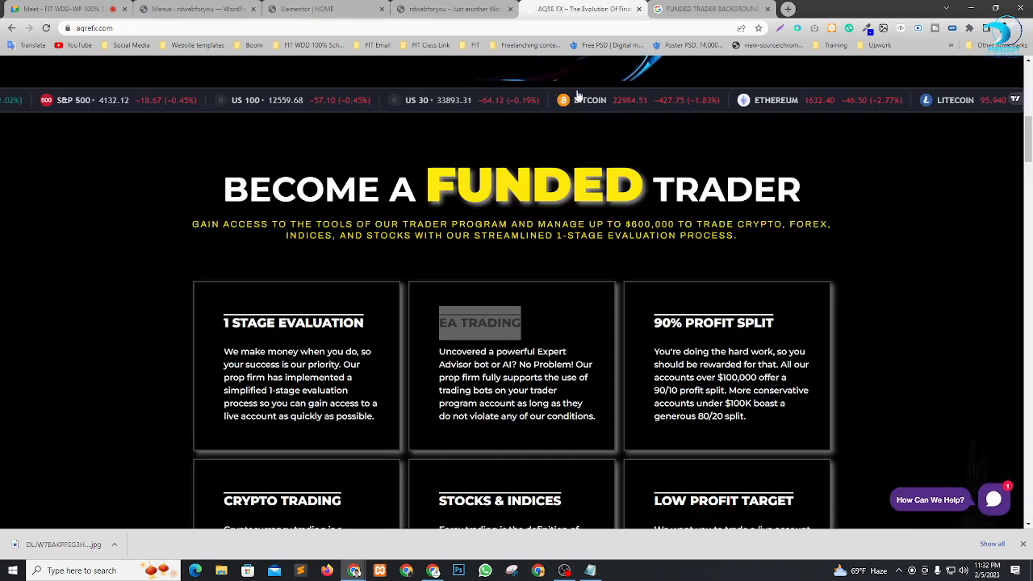
pyautogui.moveTo(747, 318); pyautogui.dragTo(635, 323)
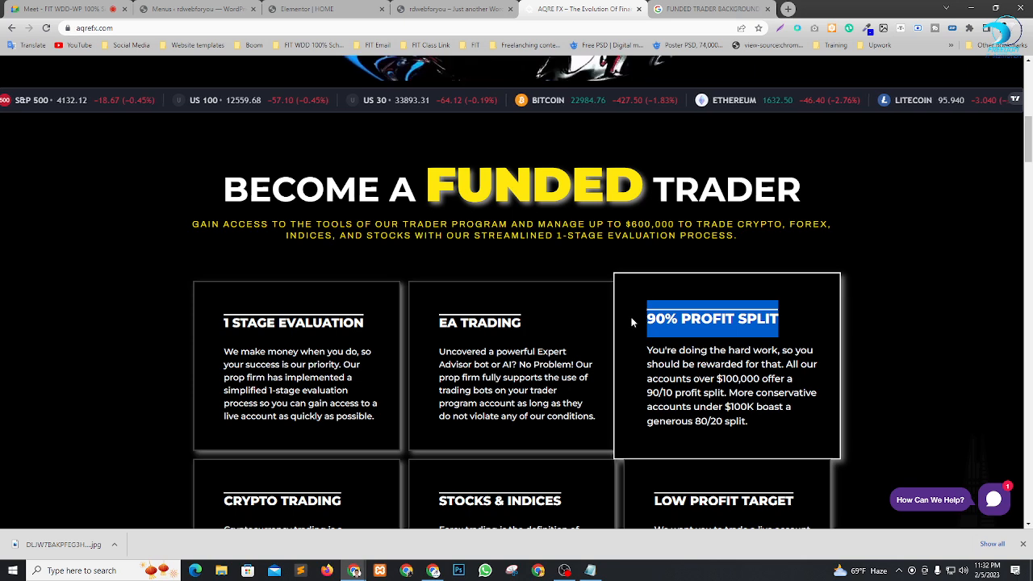
pyautogui.click(315, 9)
pyautogui.click(823, 236)
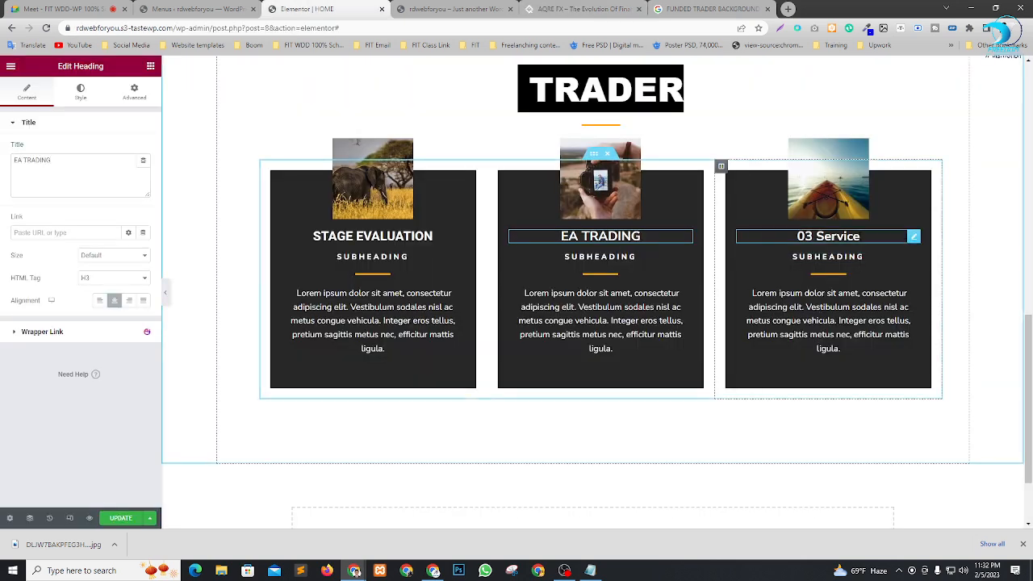
pyautogui.tripleClick(13, 159)
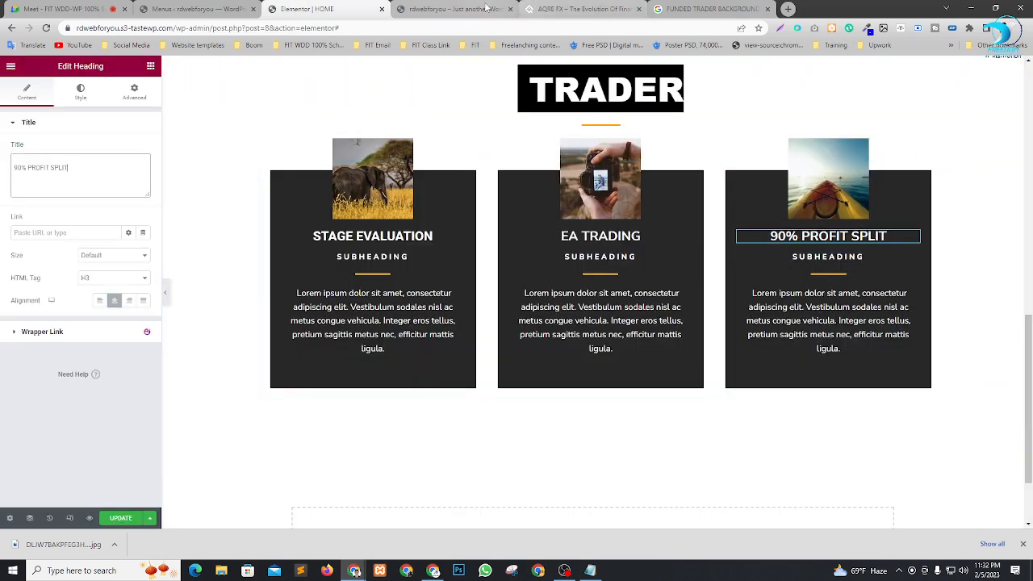
# Copy the "1 STAGE EVALUATION" description from the AQRE FX page and replace the first card's placeholder paragraph with it.
pyautogui.click(602, 5)
pyautogui.scroll(-2, 381, 272)
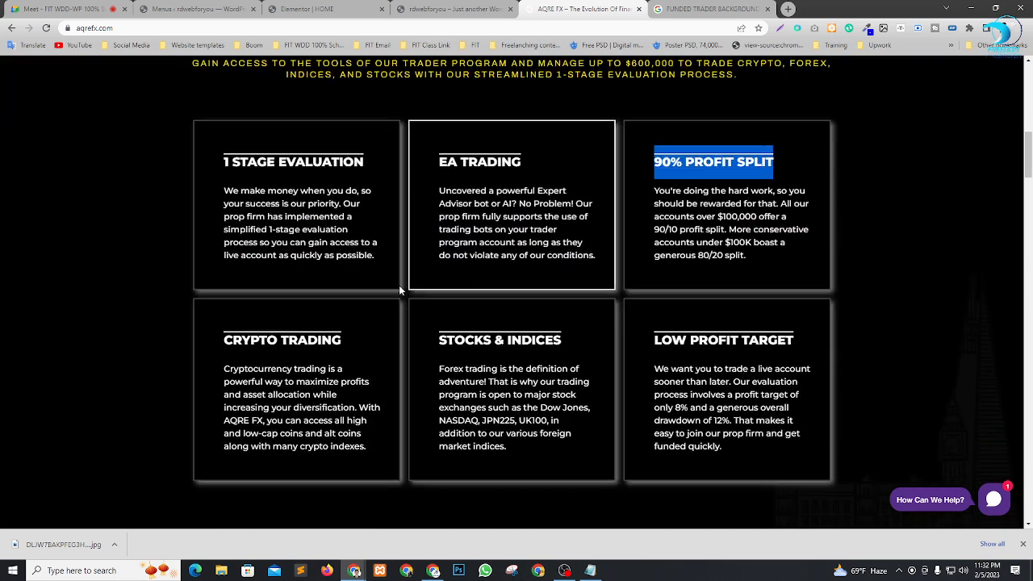
pyautogui.moveTo(381, 272); pyautogui.dragTo(192, 196)
pyautogui.hotkey('ctrl', 'c')
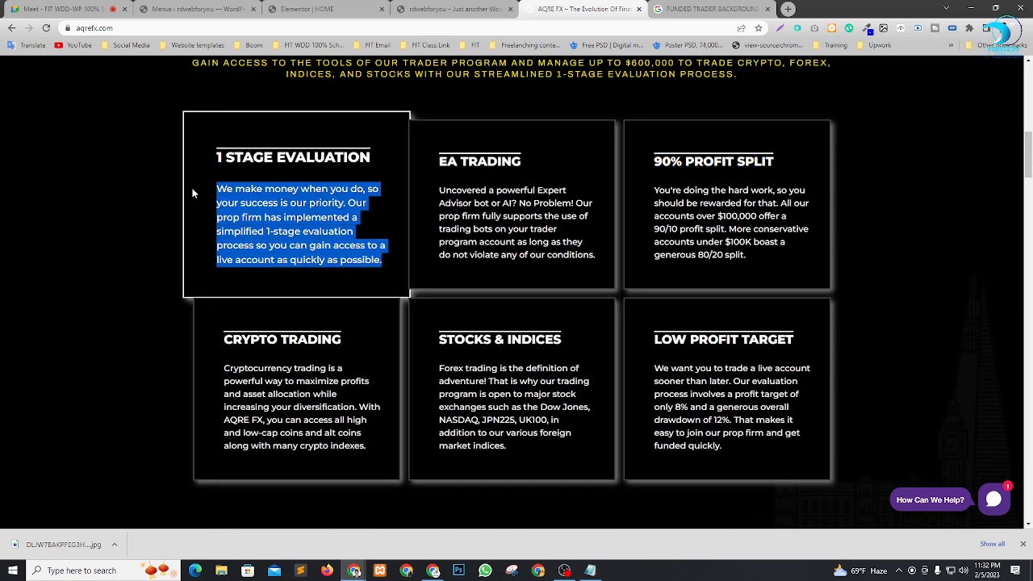
pyautogui.click(332, 6)
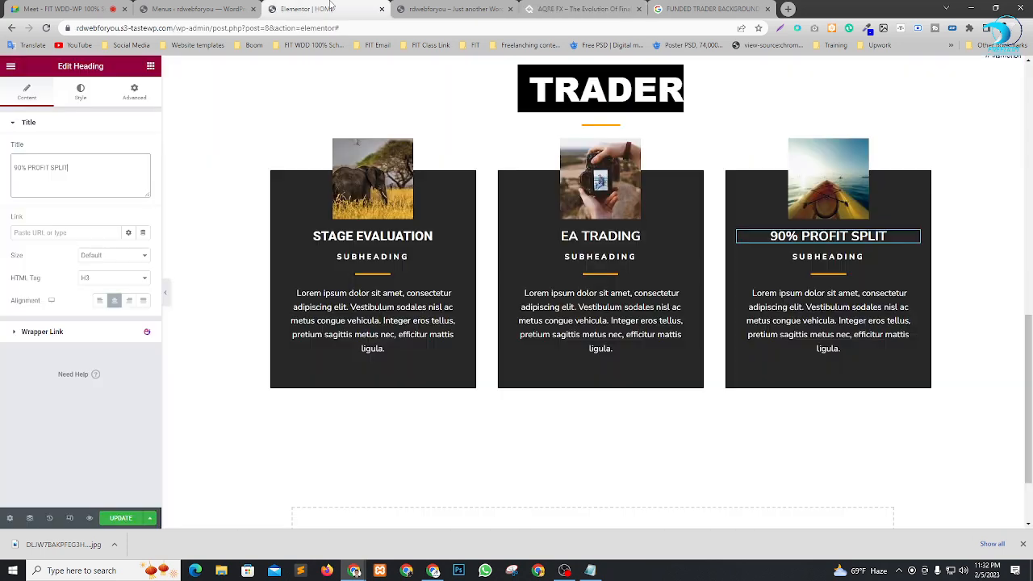
pyautogui.click(407, 307)
pyautogui.moveTo(100, 278); pyautogui.dragTo(2, 171)
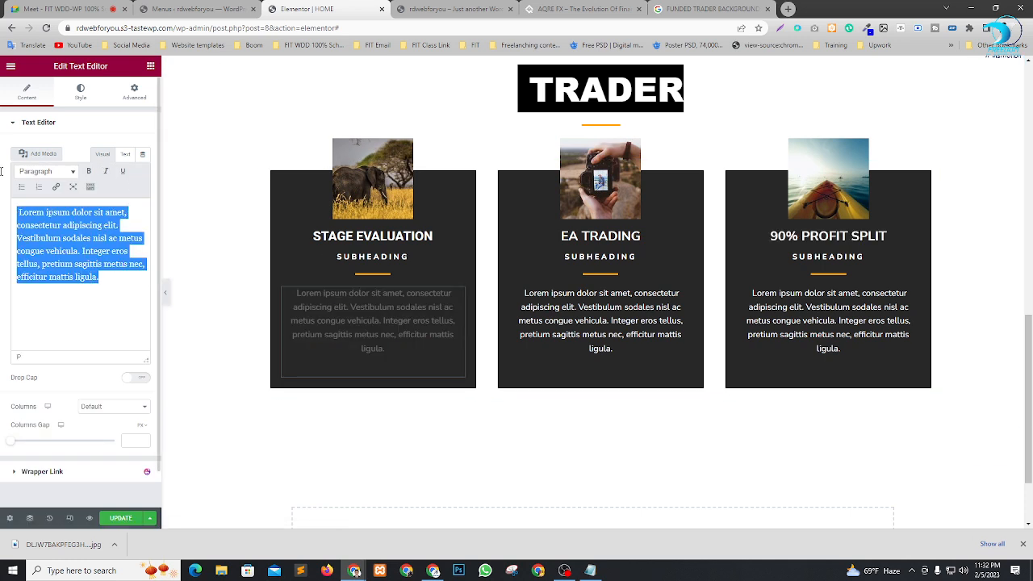
pyautogui.hotkey('ctrl', 'v')
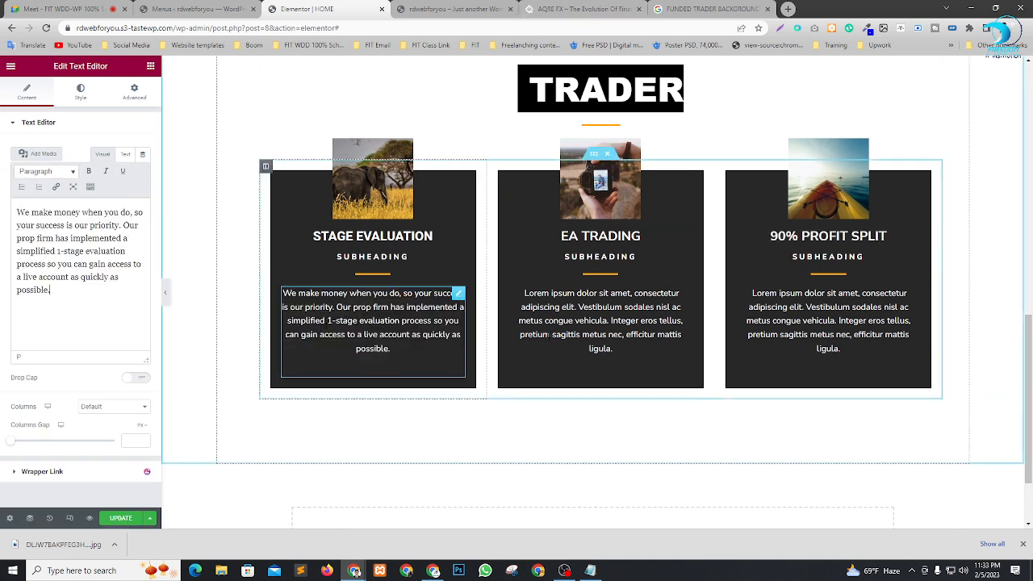
# Replace the placeholder paragraphs in the second and third cards with the same copied "We make money when you do" description.
pyautogui.click(597, 330)
pyautogui.moveTo(100, 277); pyautogui.dragTo(2, 139)
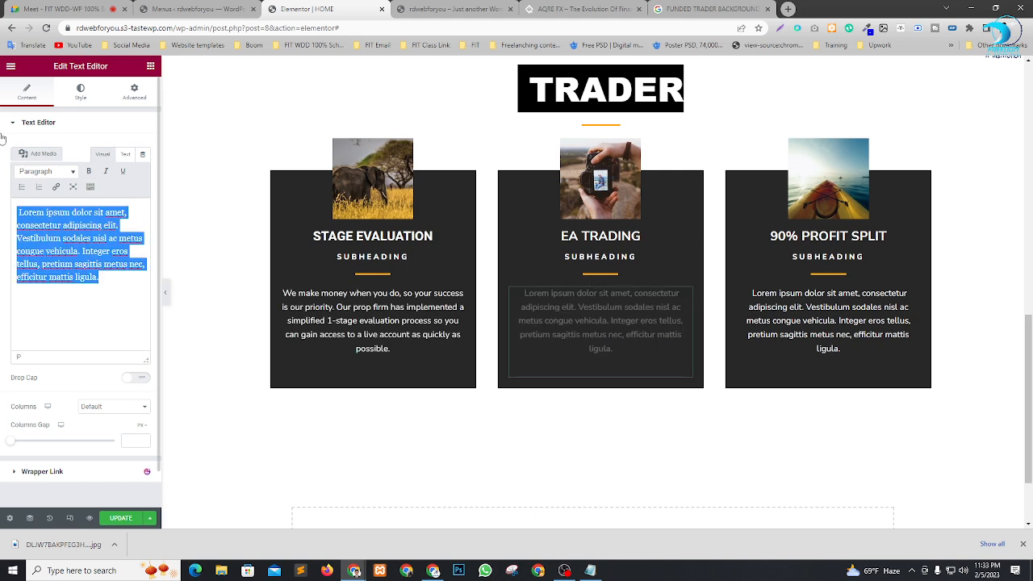
pyautogui.hotkey('ctrl', 'v')
pyautogui.click(815, 332)
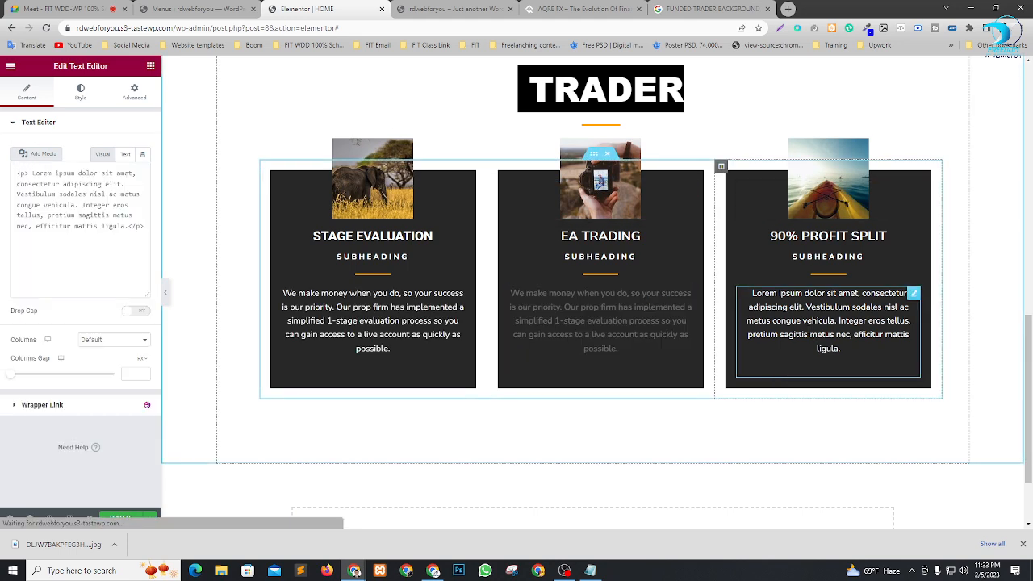
pyautogui.hotkey('ctrl', 'a')
pyautogui.hotkey('ctrl', 'v')
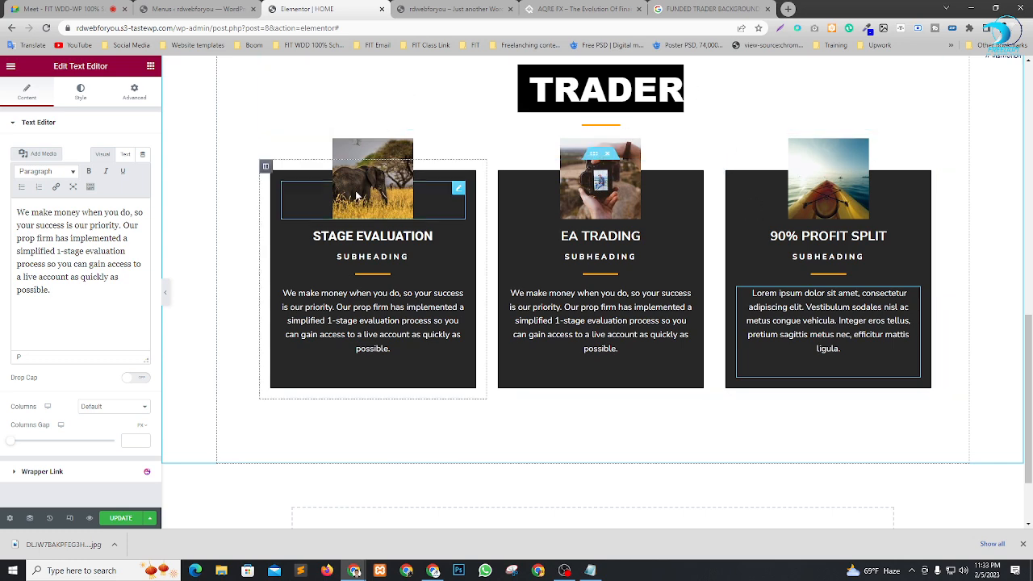
pyautogui.scroll(2, 700, 184)
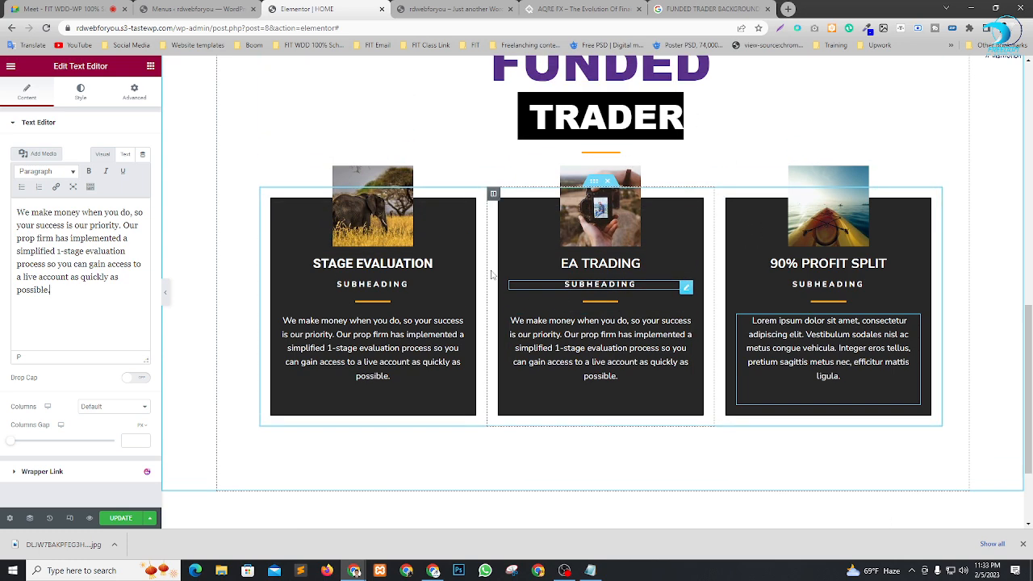
# Copy "STAGE EVALUATION" from the first feature box on the AQRE FX page and search Google Images for it.
pyautogui.click(604, 8)
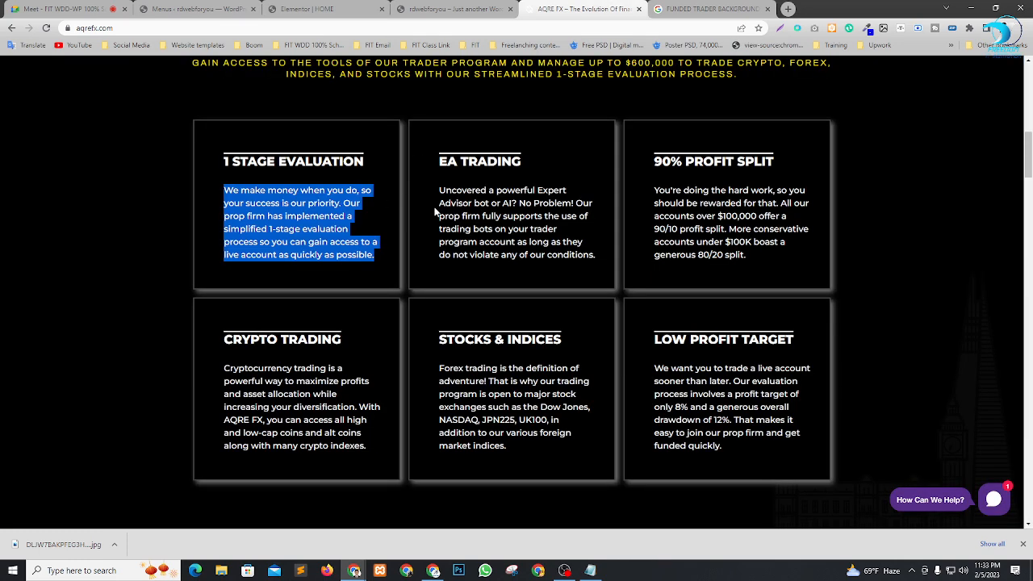
pyautogui.scroll(2, 275, 256)
pyautogui.scroll(-1, 274, 257)
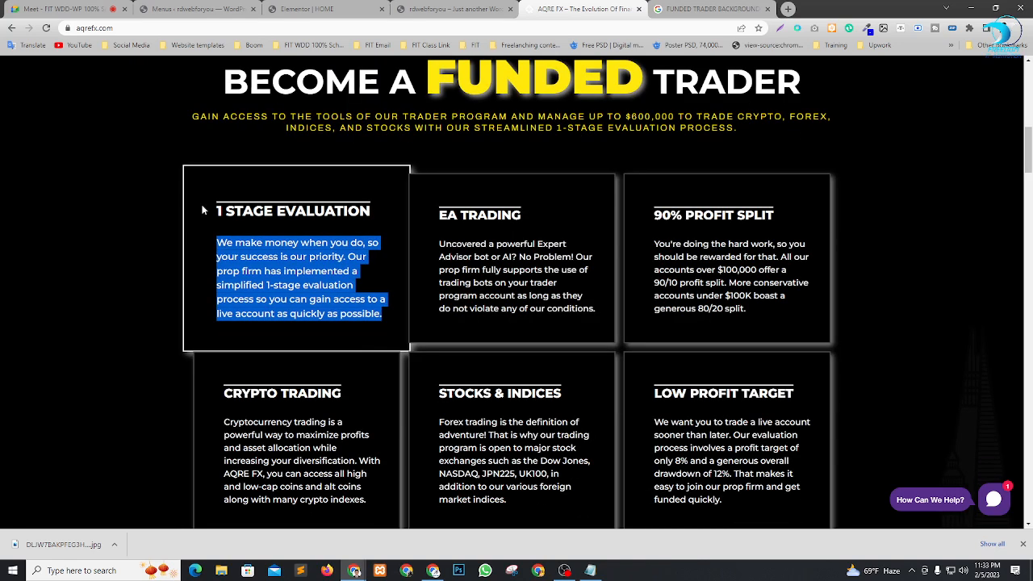
pyautogui.moveTo(228, 210); pyautogui.dragTo(336, 212)
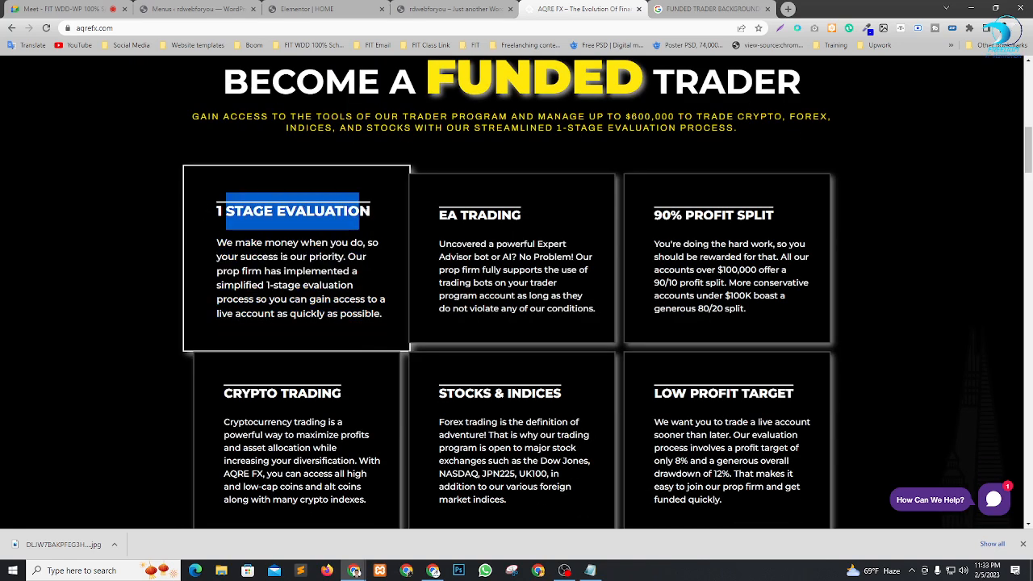
pyautogui.hotkey('ctrl', 'Tab')
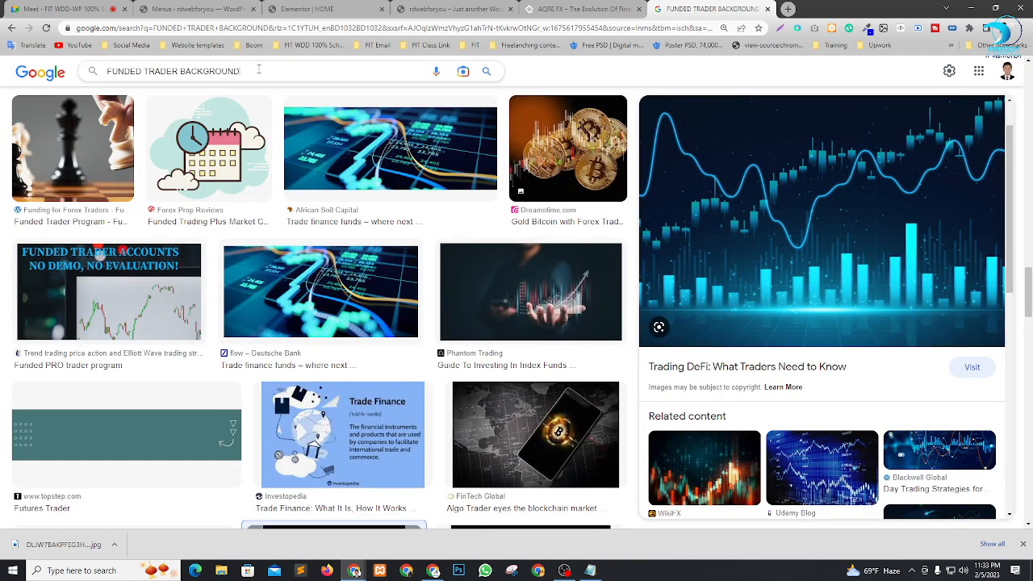
pyautogui.moveTo(258, 71); pyautogui.dragTo(2, 74)
pyautogui.write('STAGE EVALUATION')
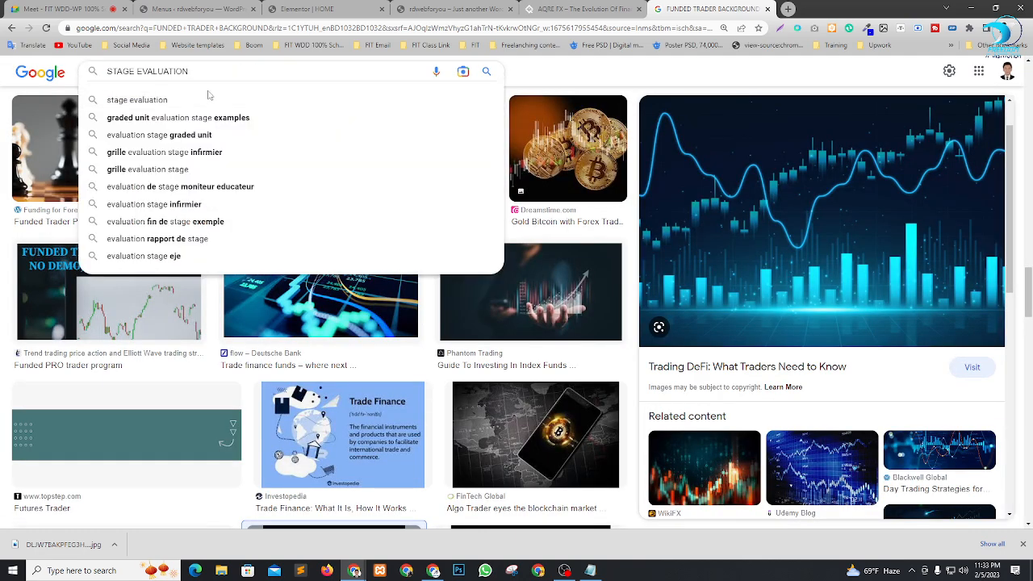
pyautogui.press('Return')
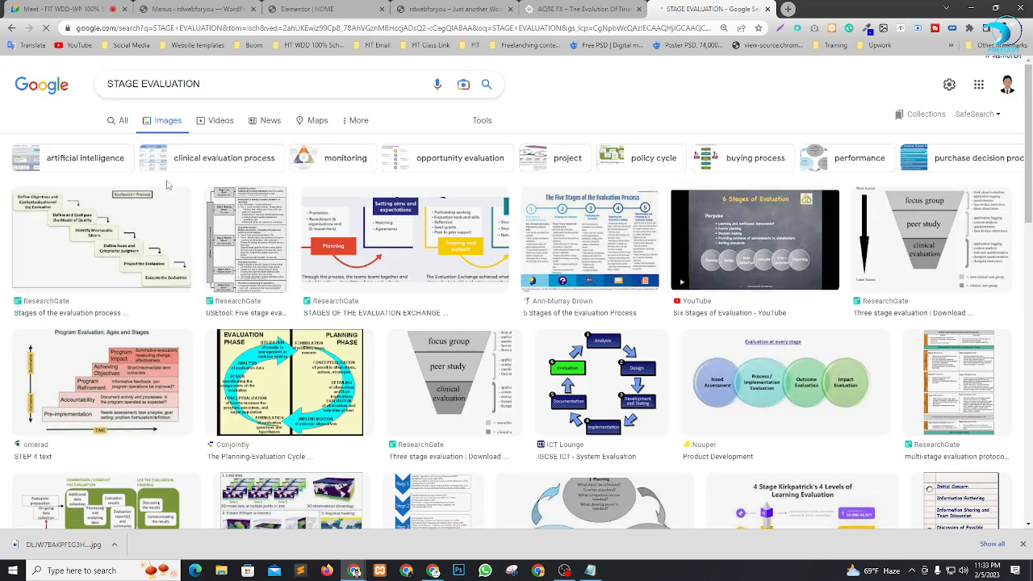
# Examine the "STAGE EVALUATION" image results for a picture that suits the first service card.
pyautogui.scroll(-10, 250, 293)
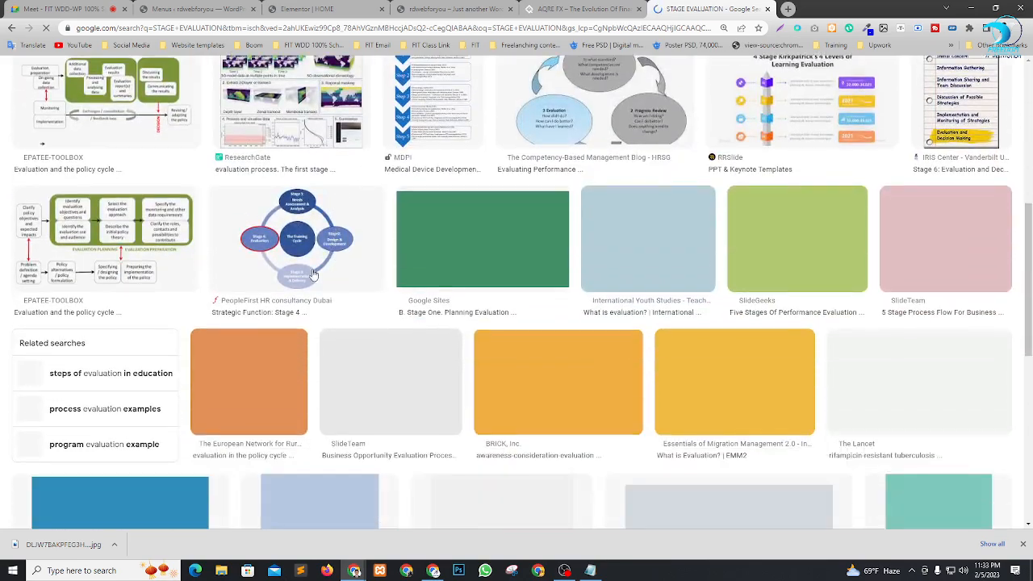
pyautogui.scroll(-5, 251, 293)
pyautogui.scroll(2, 526, 286)
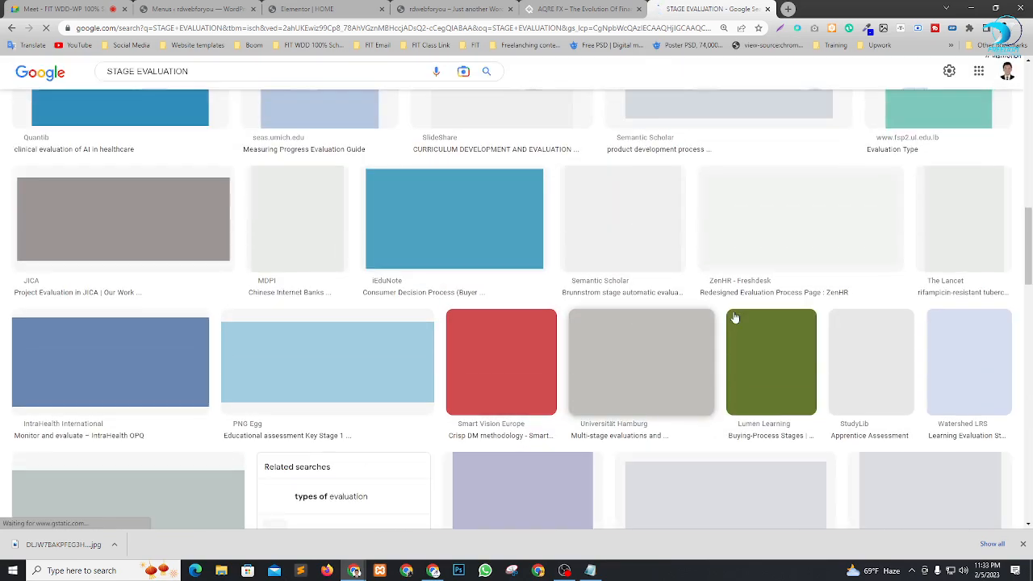
pyautogui.scroll(-4, 662, 309)
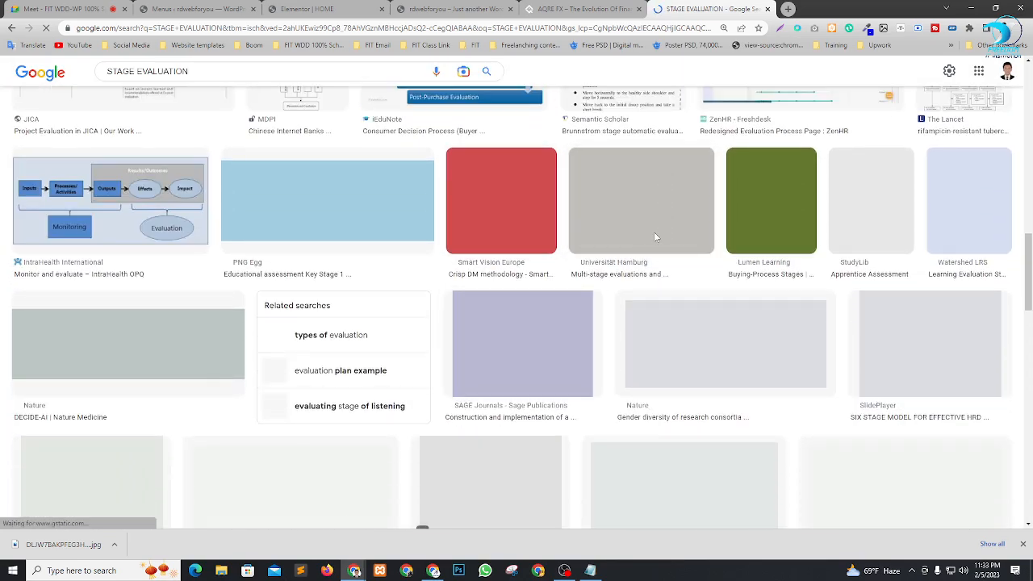
pyautogui.scroll(4, 426, 361)
pyautogui.scroll(3, 920, 279)
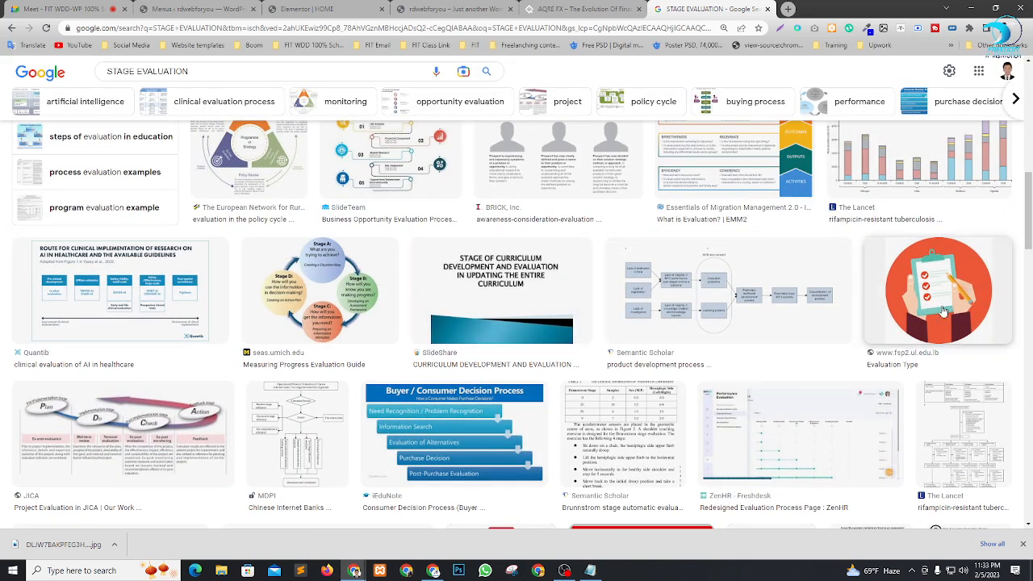
pyautogui.scroll(-2, 900, 287)
pyautogui.scroll(1, 917, 287)
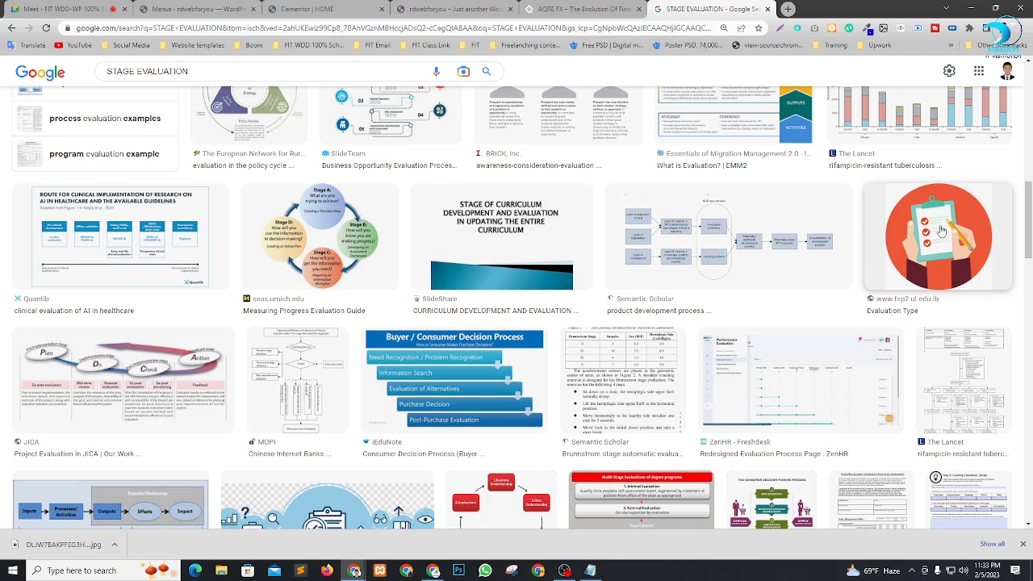
pyautogui.scroll(5, 353, 248)
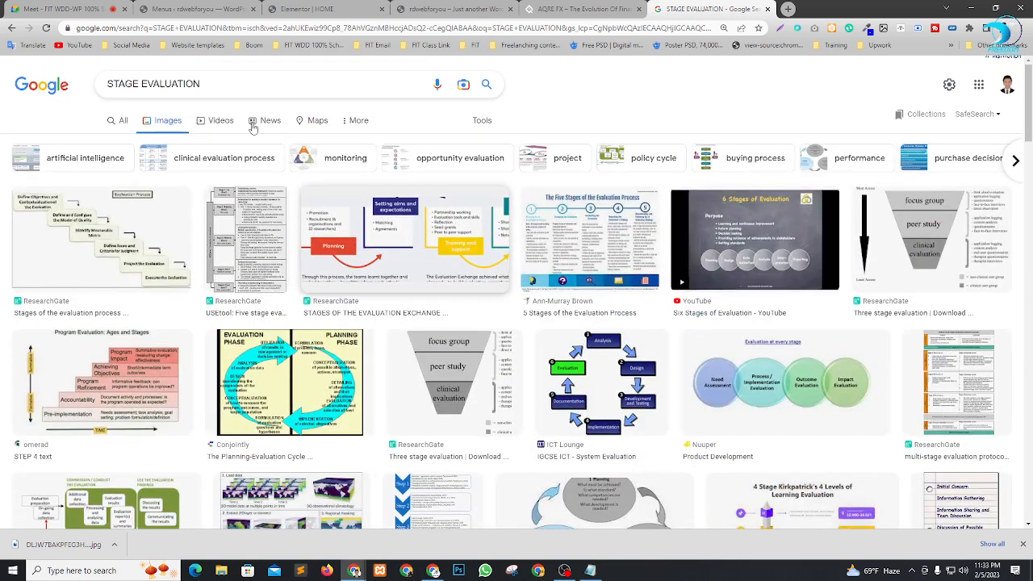
# Refine the Google Images search to "STAGE EVALUATION ICON".
pyautogui.click(249, 76)
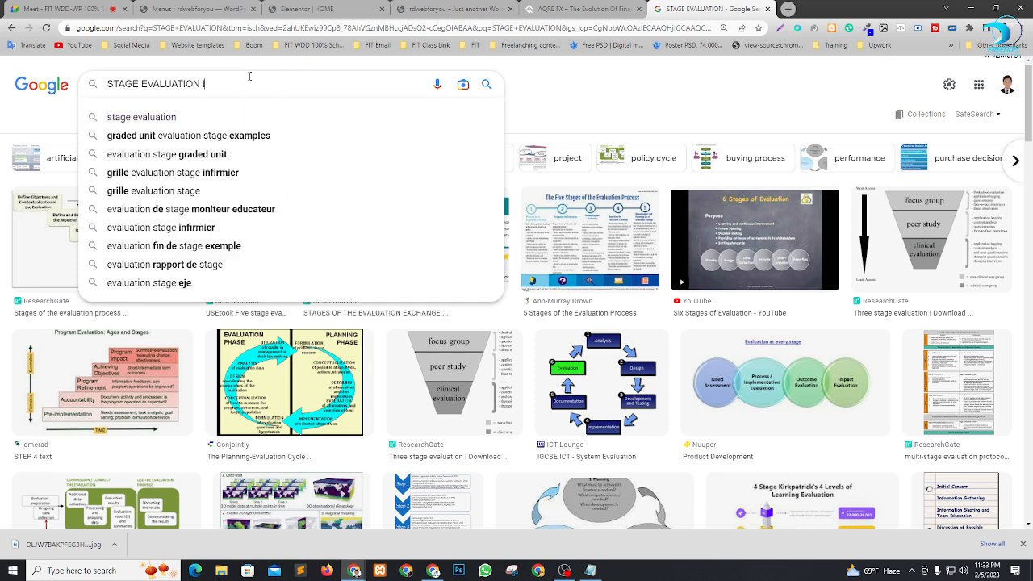
pyautogui.press('Escape')
pyautogui.write('ICON')
pyautogui.press('Return')
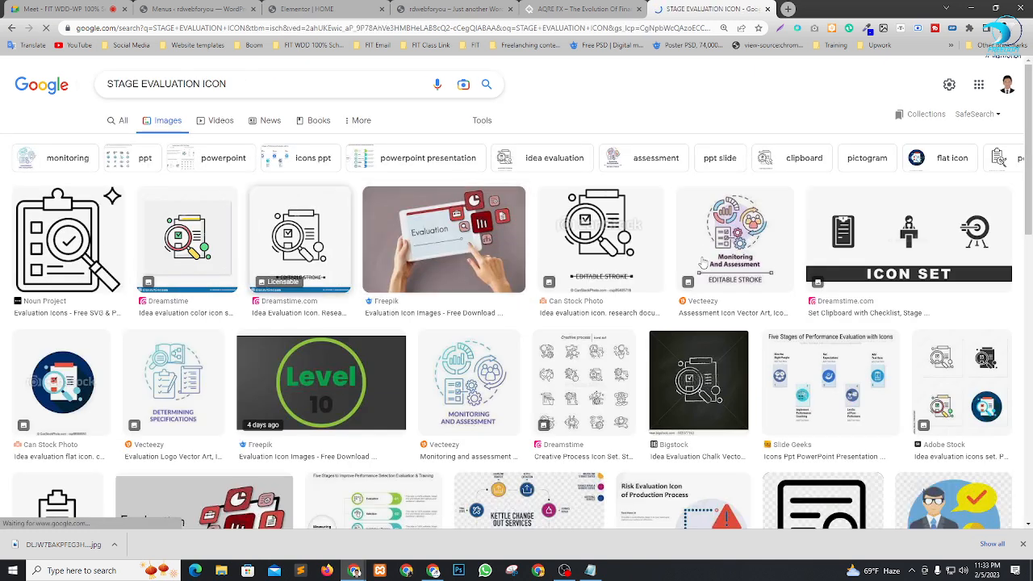
# Find the purple circular icon with three arrows from thegpsc.org and save it as a PNG in Downloads, closing the opened picture.
pyautogui.scroll(-5, 429, 307)
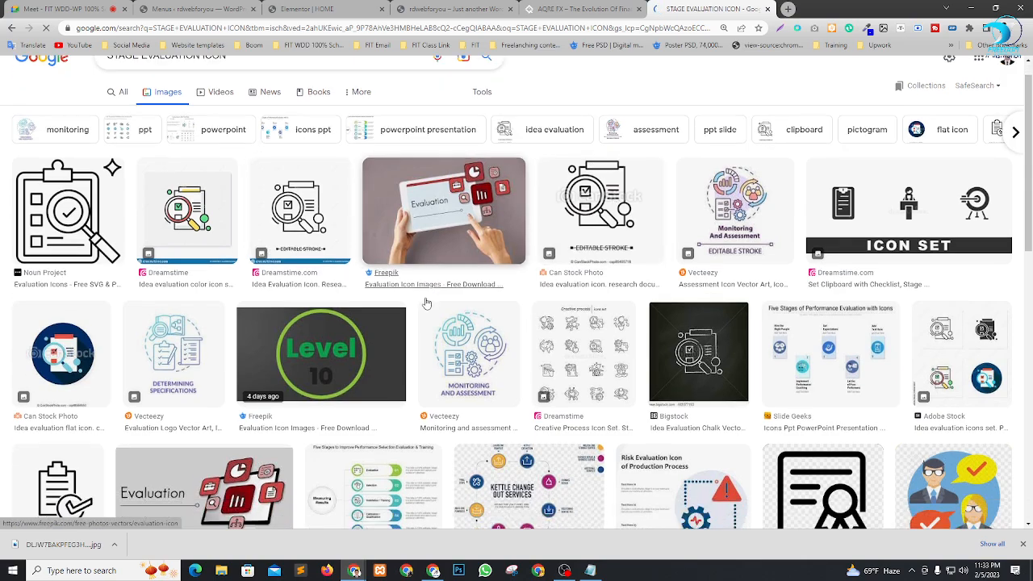
pyautogui.scroll(2, 894, 310)
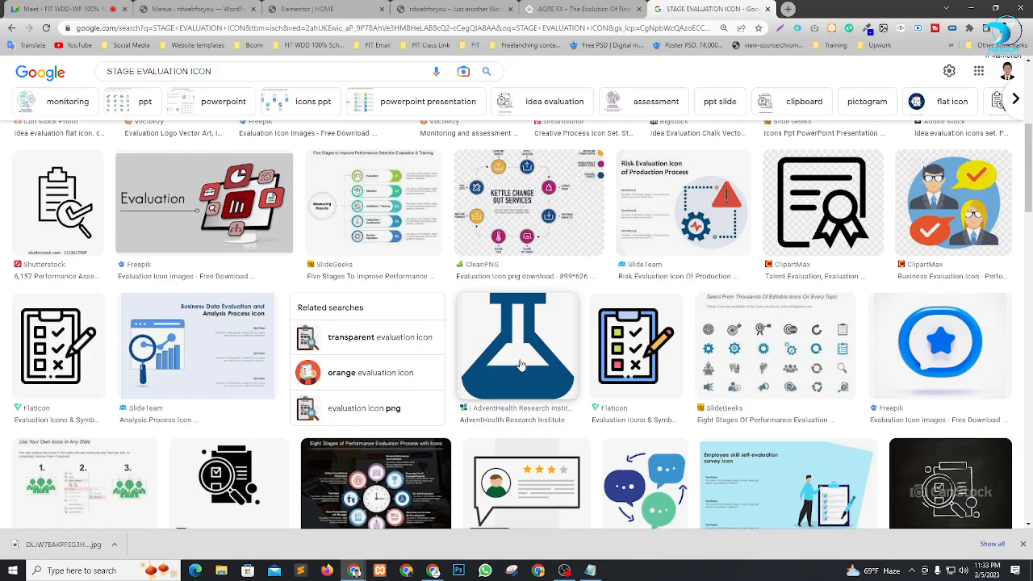
pyautogui.scroll(-4, 599, 337)
pyautogui.scroll(-10, 599, 337)
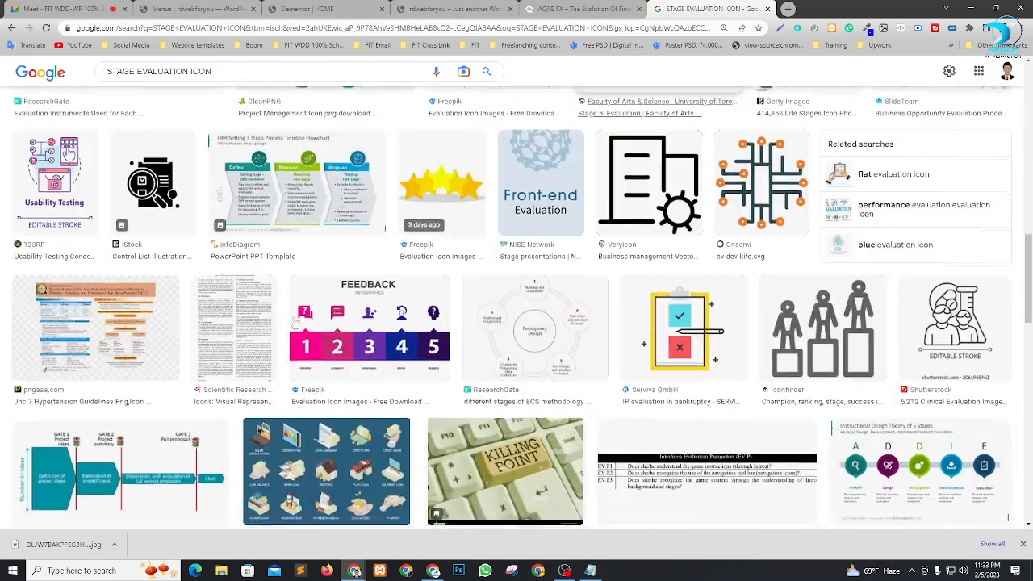
pyautogui.scroll(-7, 372, 327)
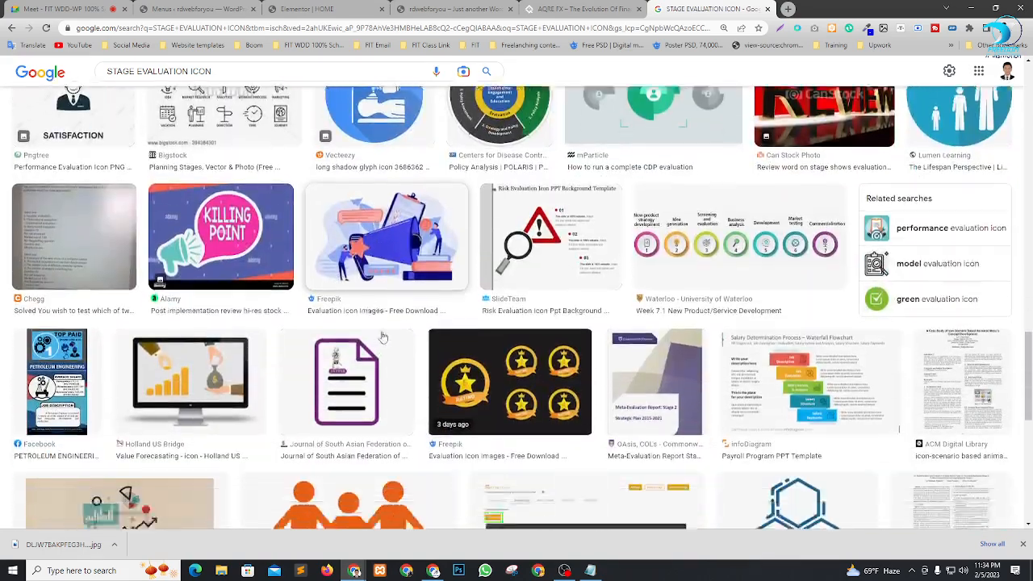
pyautogui.scroll(1, 533, 353)
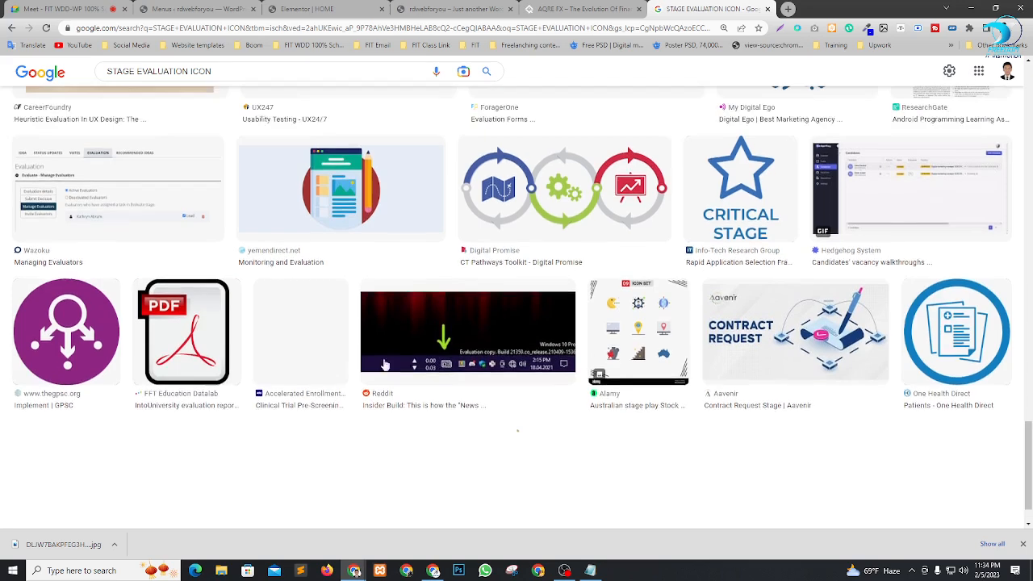
pyautogui.scroll(-1, 674, 379)
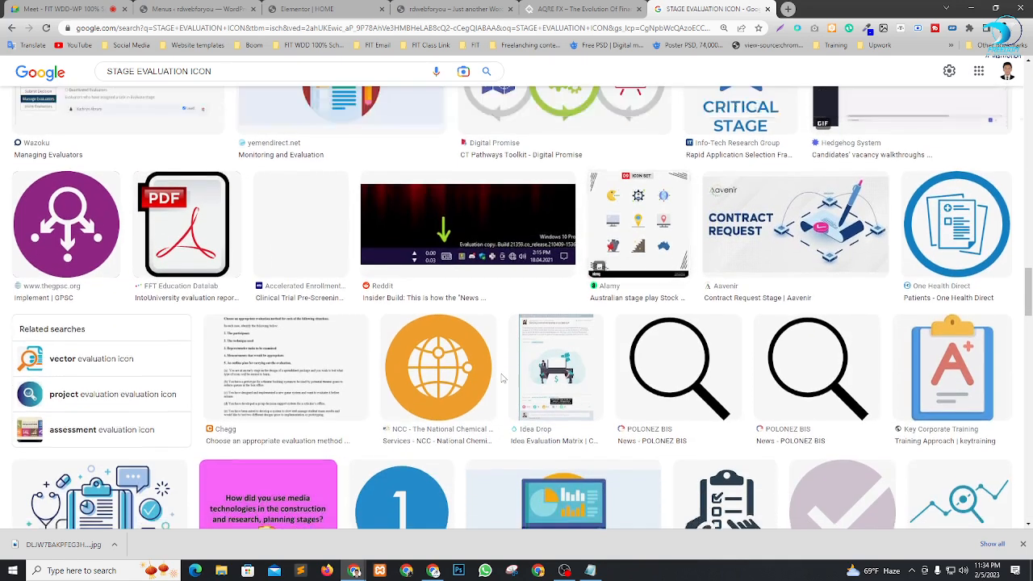
pyautogui.scroll(2, 363, 375)
pyautogui.rightClick(57, 369)
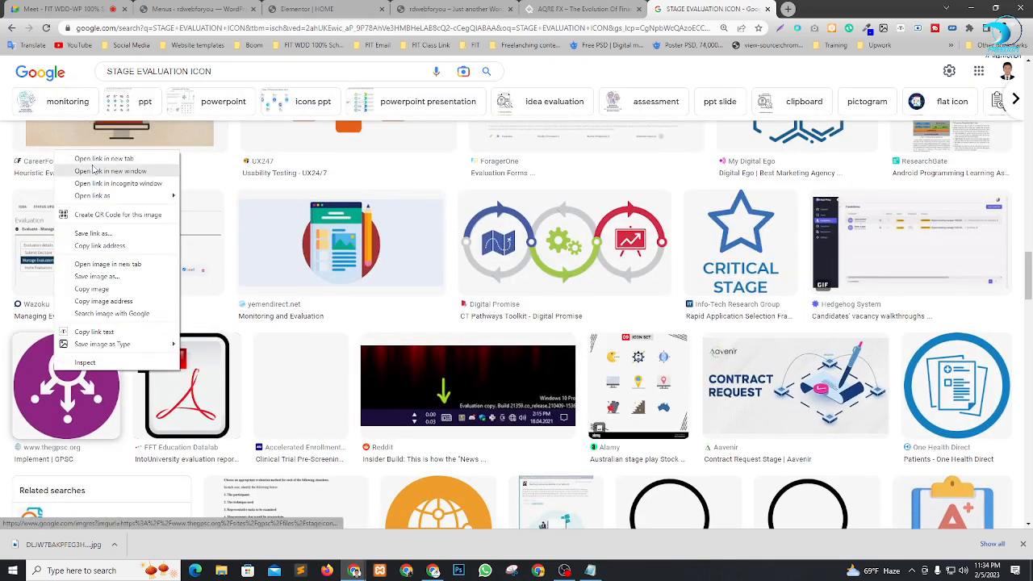
pyautogui.moveTo(184, 348)
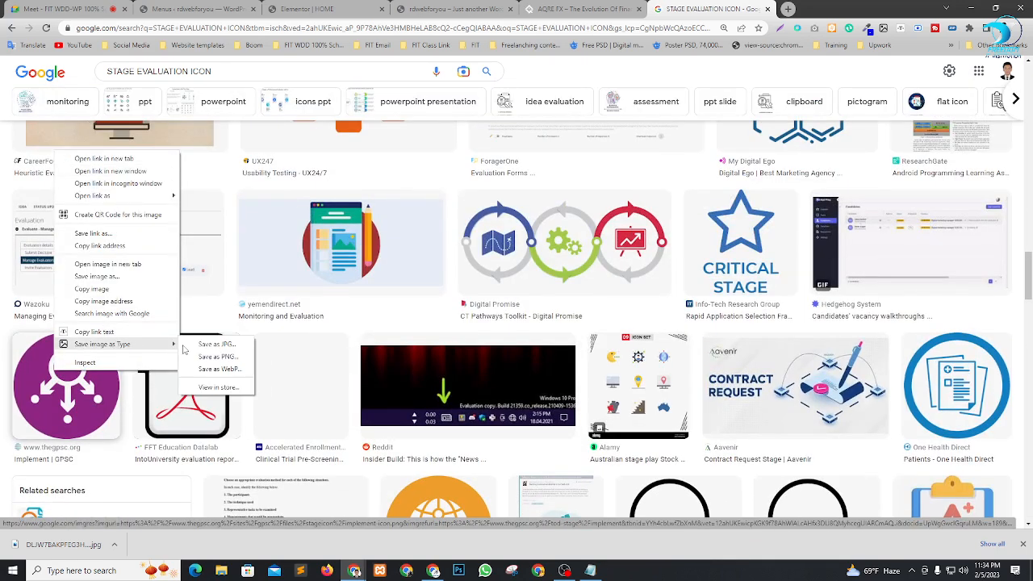
pyautogui.click(230, 357)
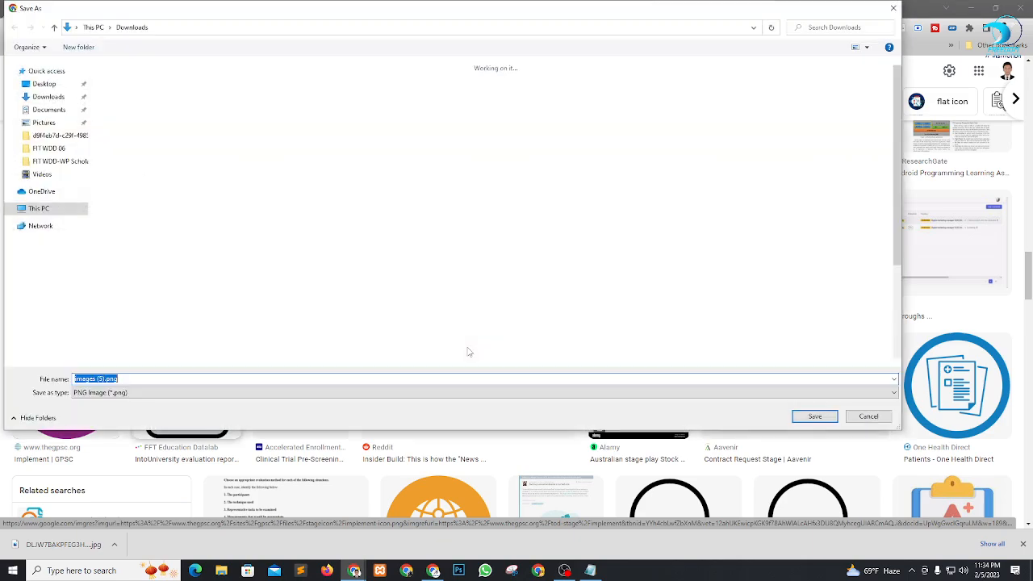
pyautogui.press('Return')
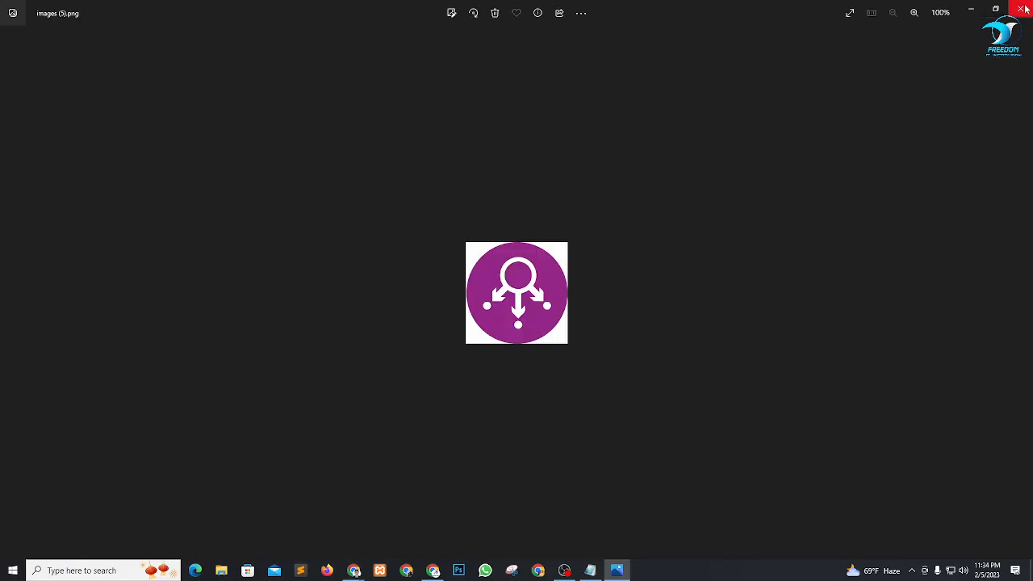
pyautogui.click(1023, 8)
# Copy the "EA TRADING" title from the AQRE FX page and search Google Images for "EA TRADING ICON".
pyautogui.scroll(-5, 727, 329)
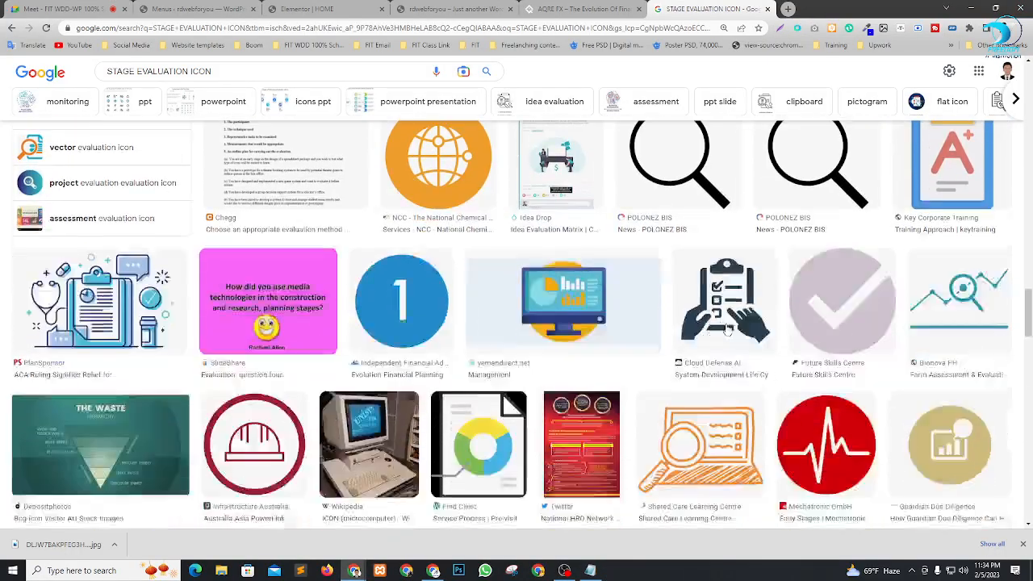
pyautogui.scroll(1, 727, 329)
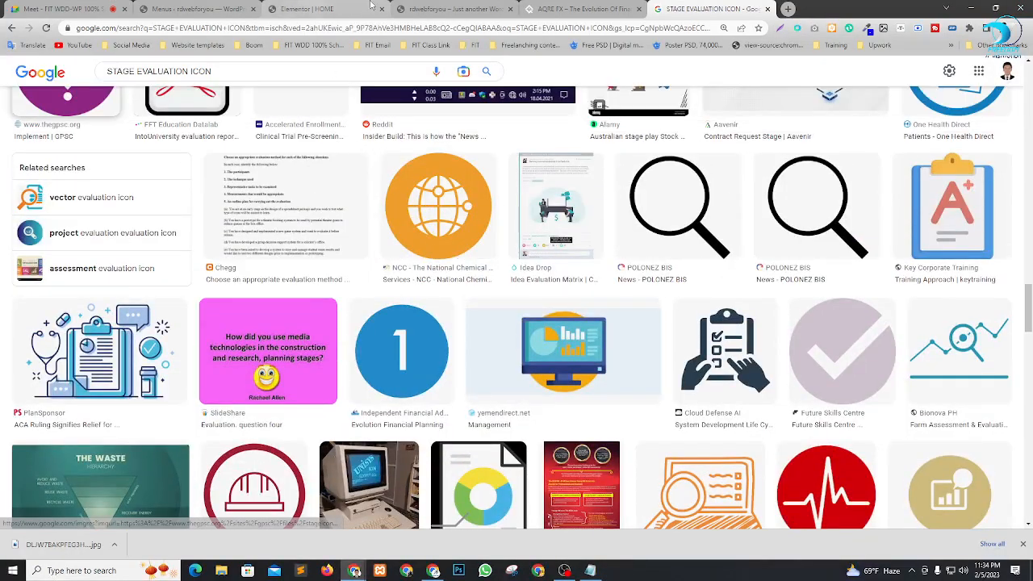
pyautogui.click(583, 9)
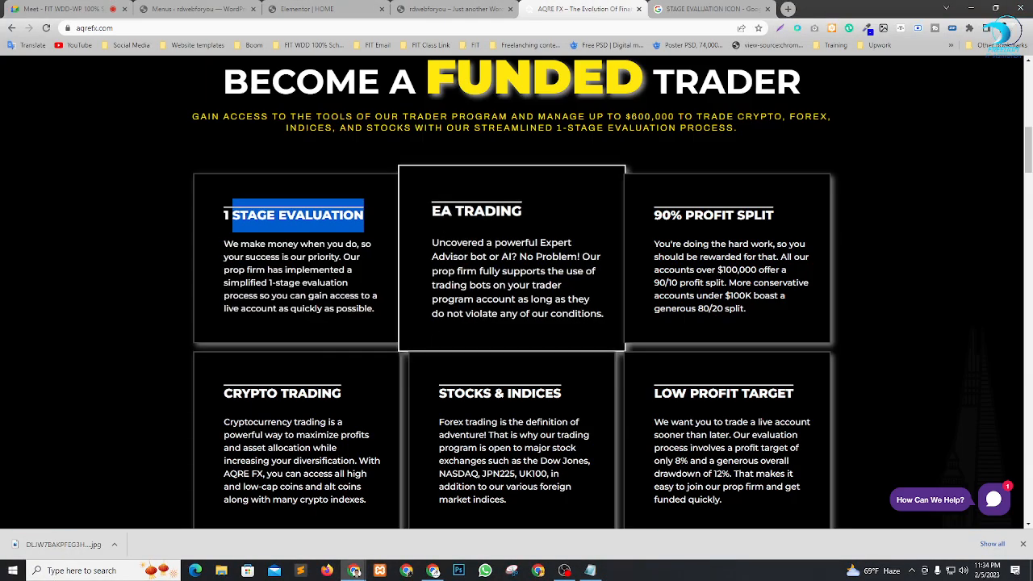
pyautogui.moveTo(533, 214); pyautogui.dragTo(426, 210)
pyautogui.hotkey('ctrl', 'c')
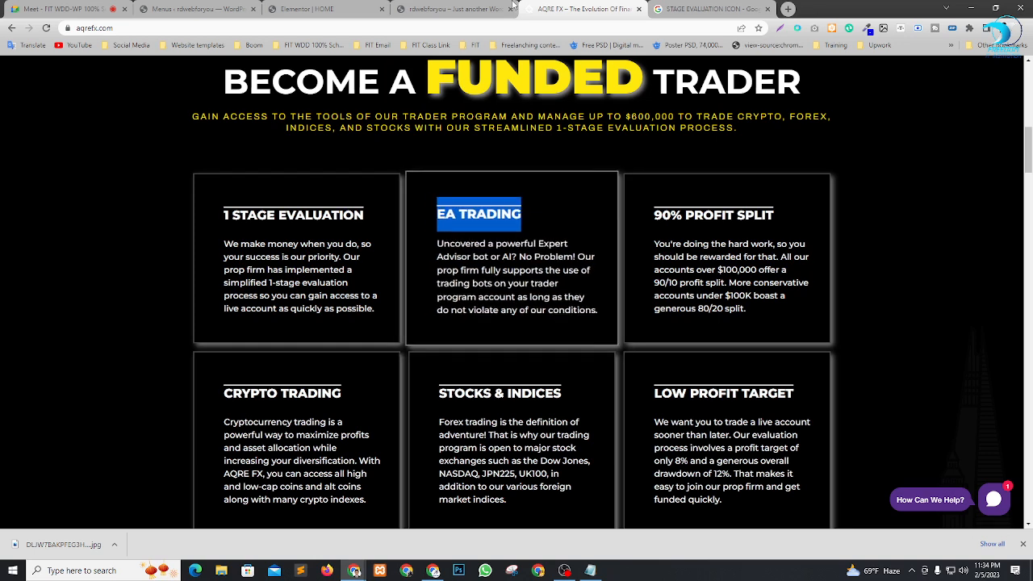
pyautogui.click(692, 9)
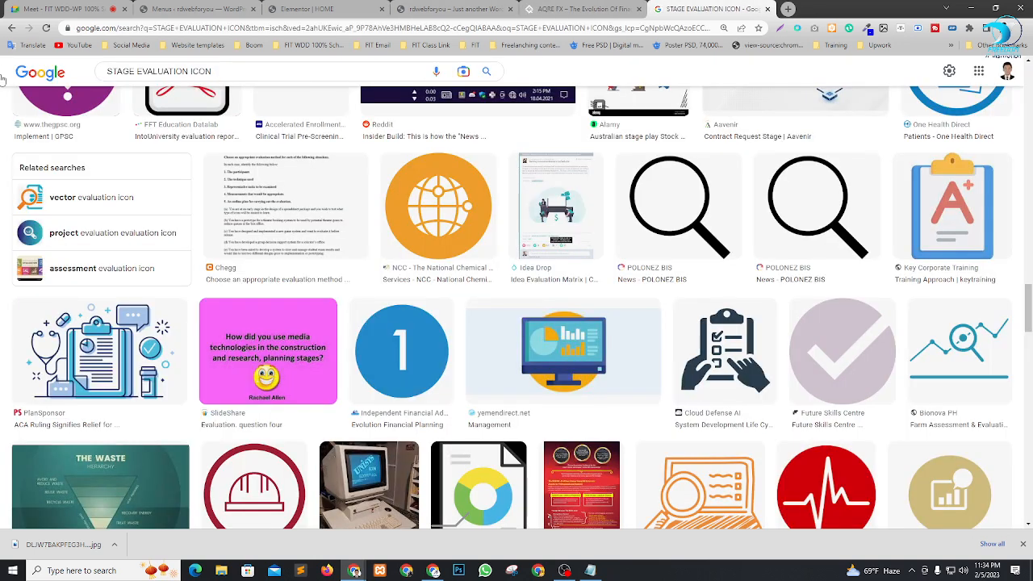
pyautogui.click(173, 76)
pyautogui.click(190, 70)
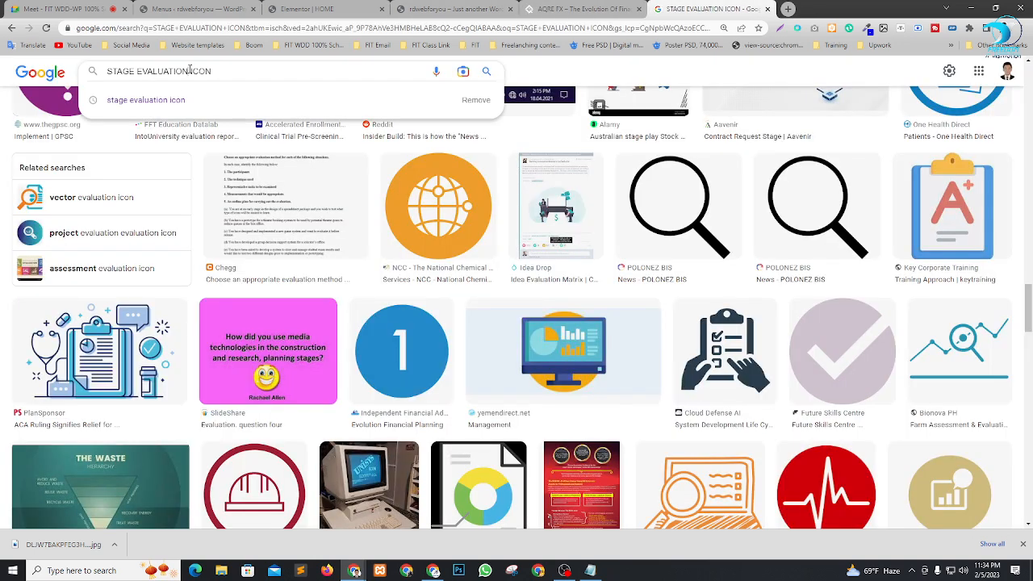
pyautogui.moveTo(192, 71); pyautogui.dragTo(107, 71)
pyautogui.hotkey('ctrl', 'v')
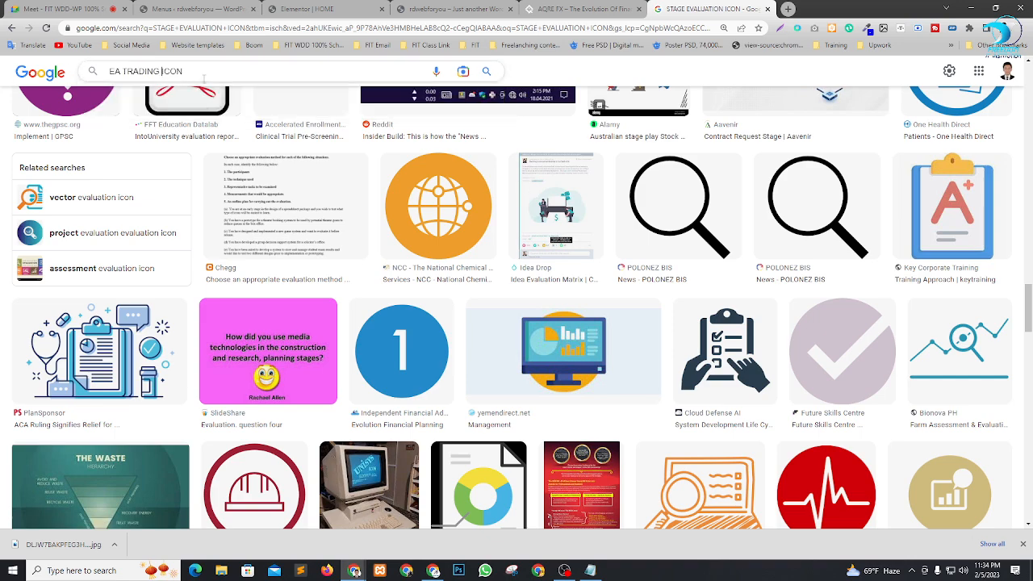
pyautogui.press('Return')
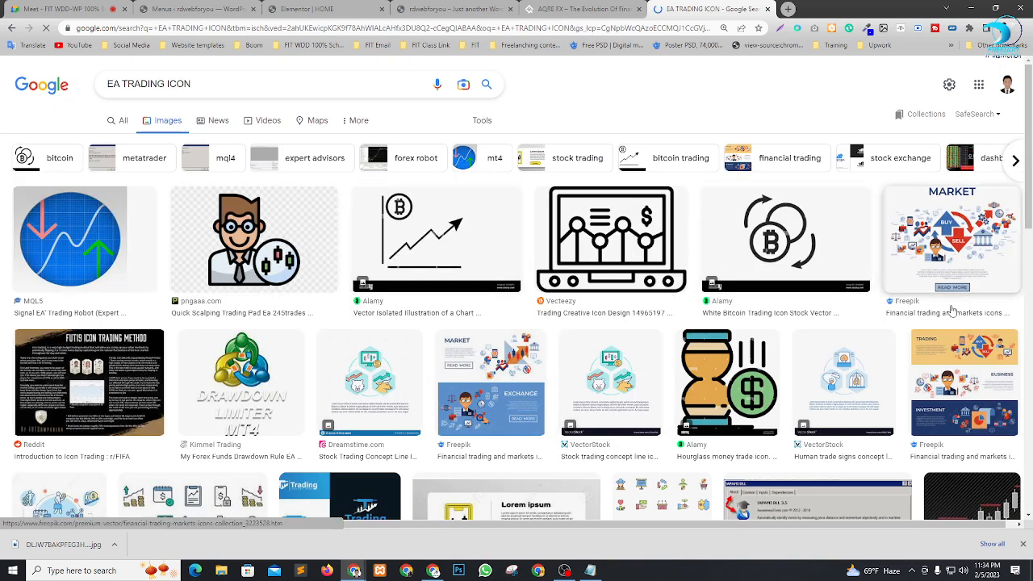
# Save the blue round MQL5 "Signal EA" trading icon as a PNG and close the opened picture.
pyautogui.scroll(-1, 435, 402)
pyautogui.scroll(-1, 437, 401)
pyautogui.scroll(2, 410, 355)
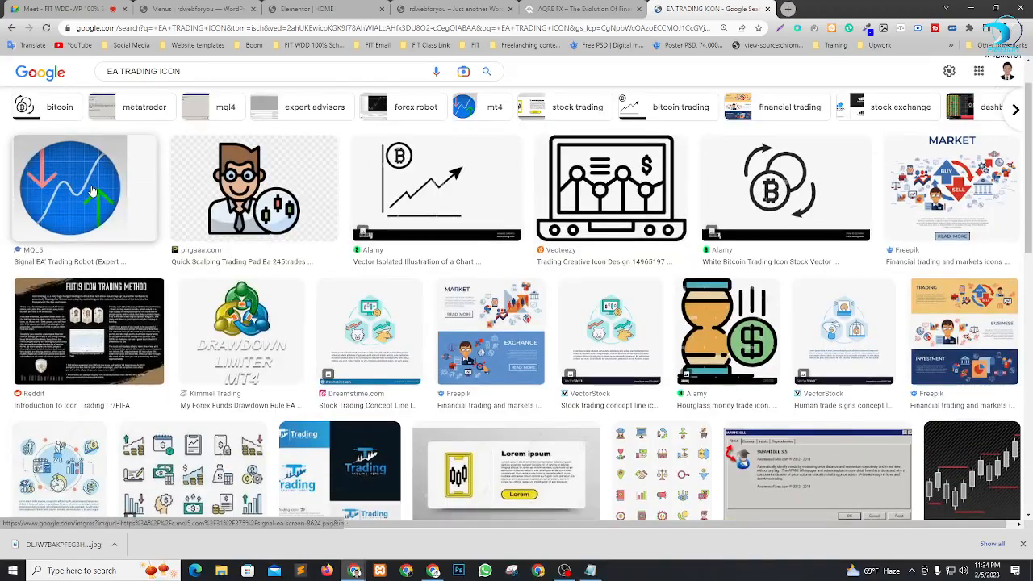
pyautogui.click(96, 202)
pyautogui.rightClick(815, 205)
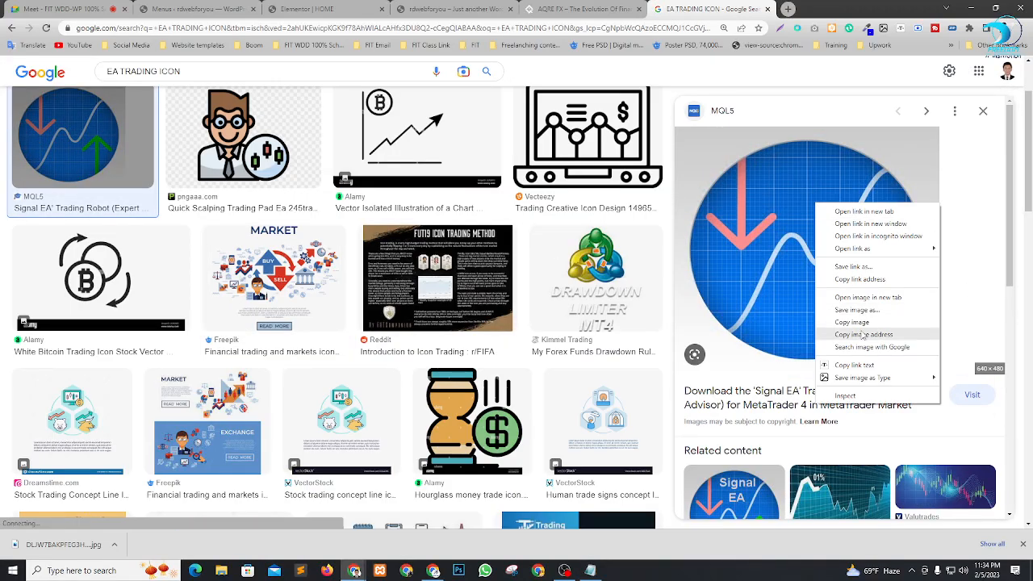
pyautogui.moveTo(867, 379)
pyautogui.click(982, 389)
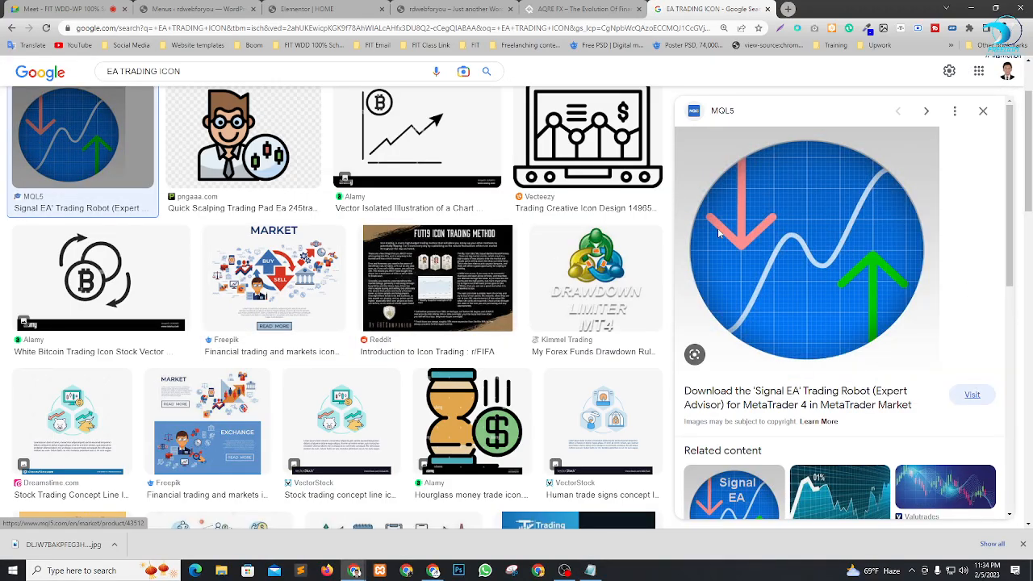
pyautogui.press('Return')
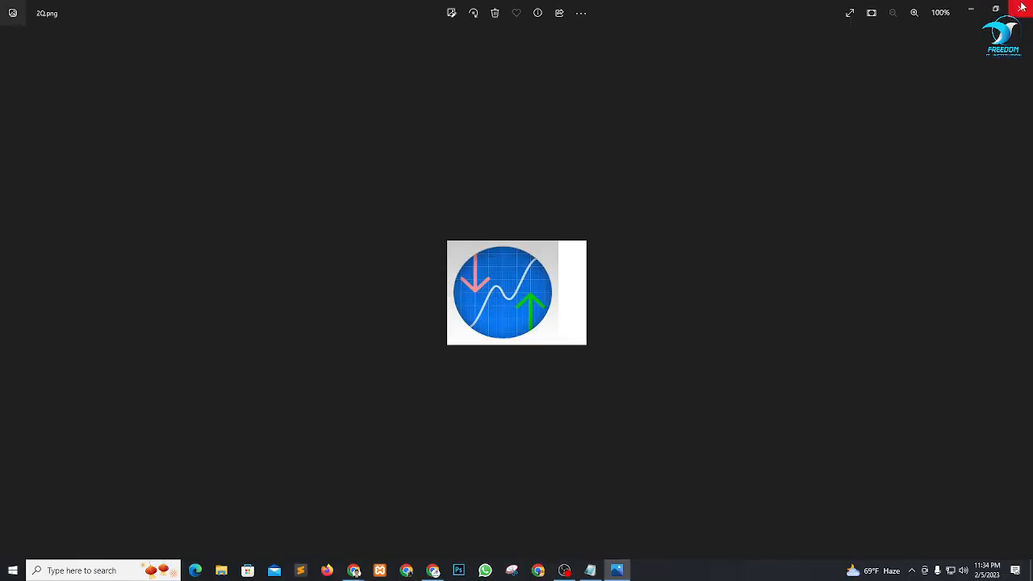
pyautogui.click(1022, 6)
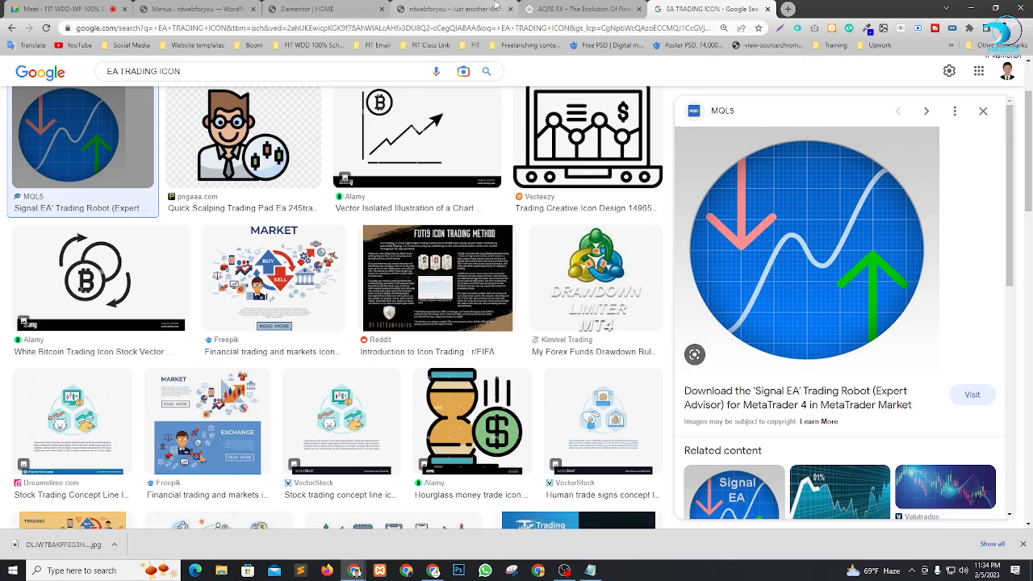
# Copy the "90% PROFIT SPLIT" title from the AQRE FX page and search Google Images for "90% PROFIT SPLIT ICON".
pyautogui.click(583, 9)
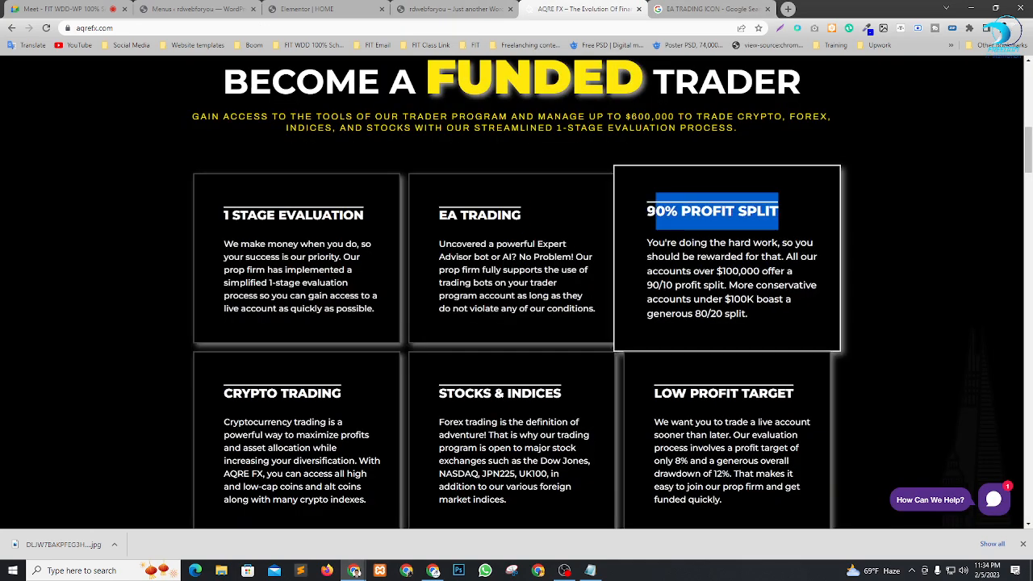
pyautogui.hotkey('ctrl', 'Tab')
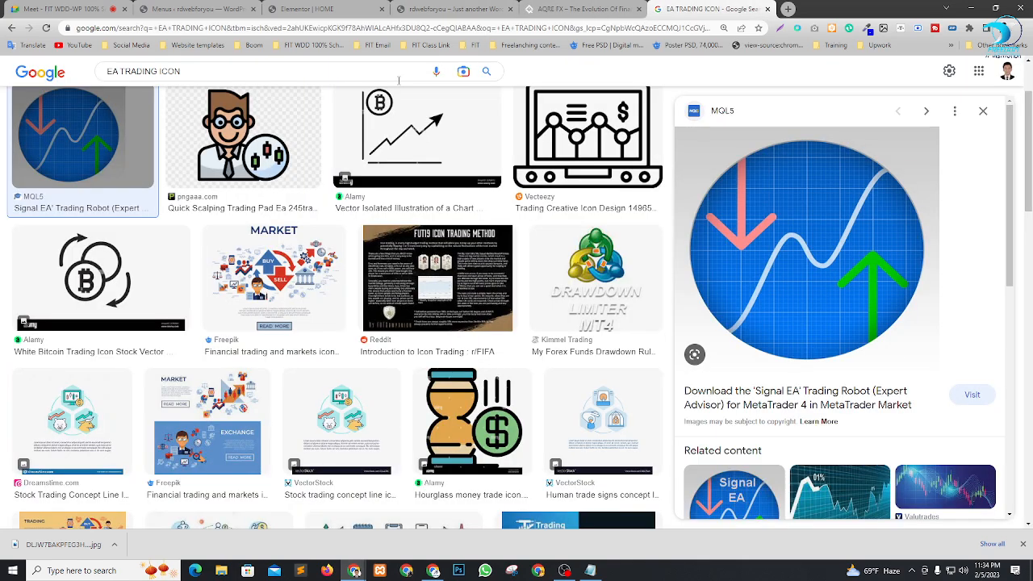
pyautogui.moveTo(158, 71); pyautogui.dragTo(3, 84)
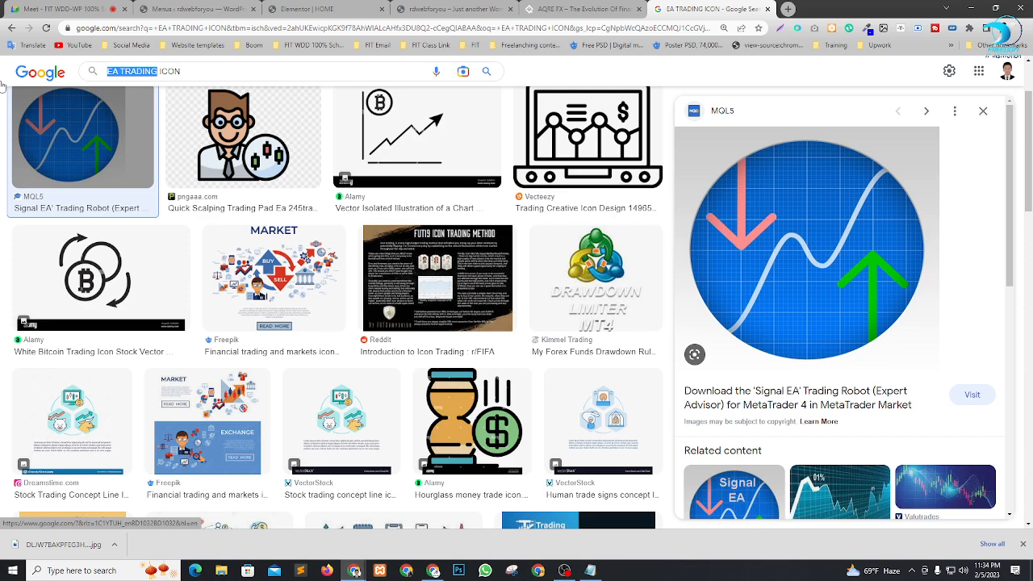
pyautogui.write('90% PROFIT SPLIT')
pyautogui.press('Return')
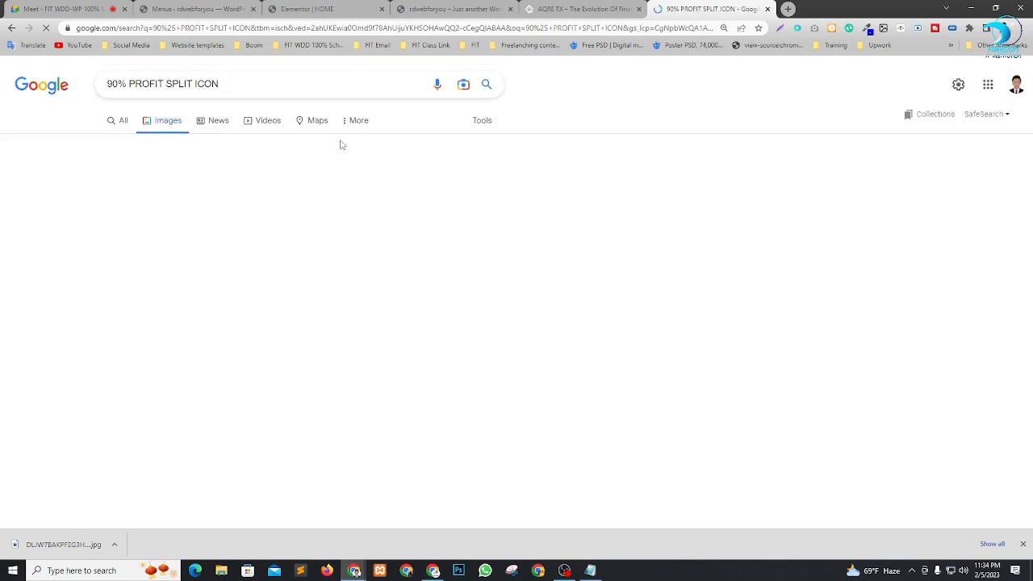
pyautogui.scroll(-1, 735, 213)
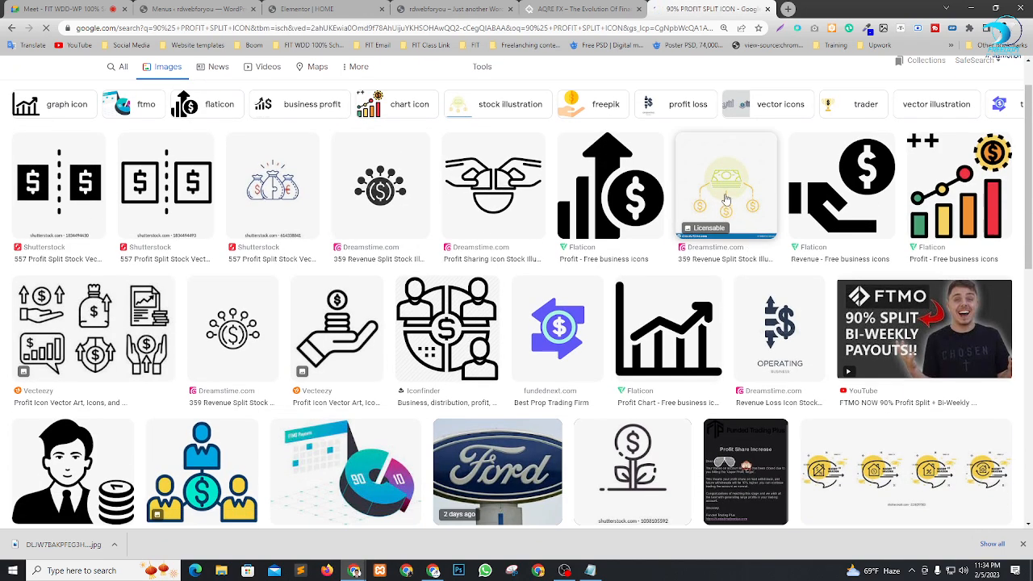
pyautogui.click(630, 197)
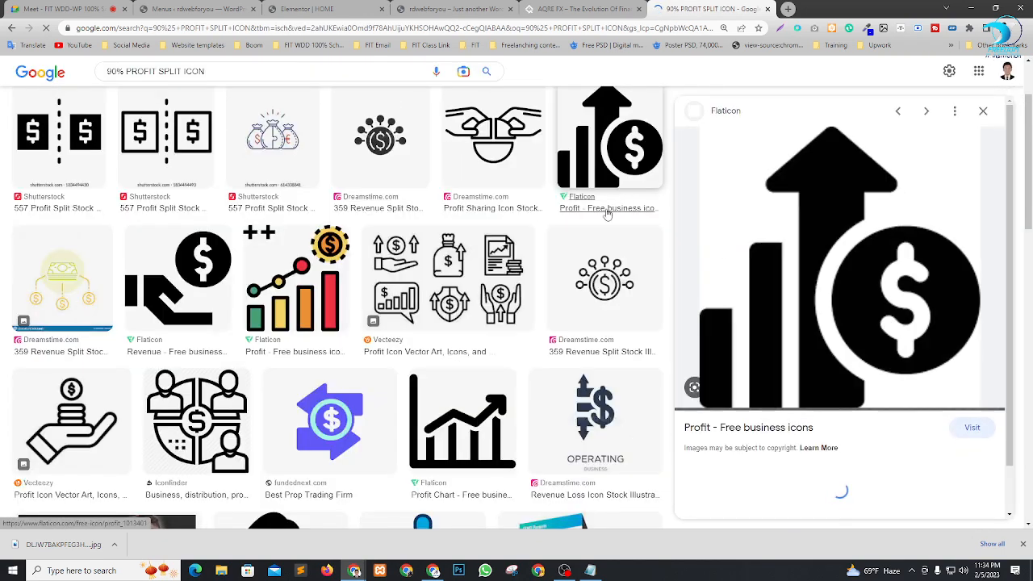
pyautogui.rightClick(826, 218)
pyautogui.moveTo(867, 409)
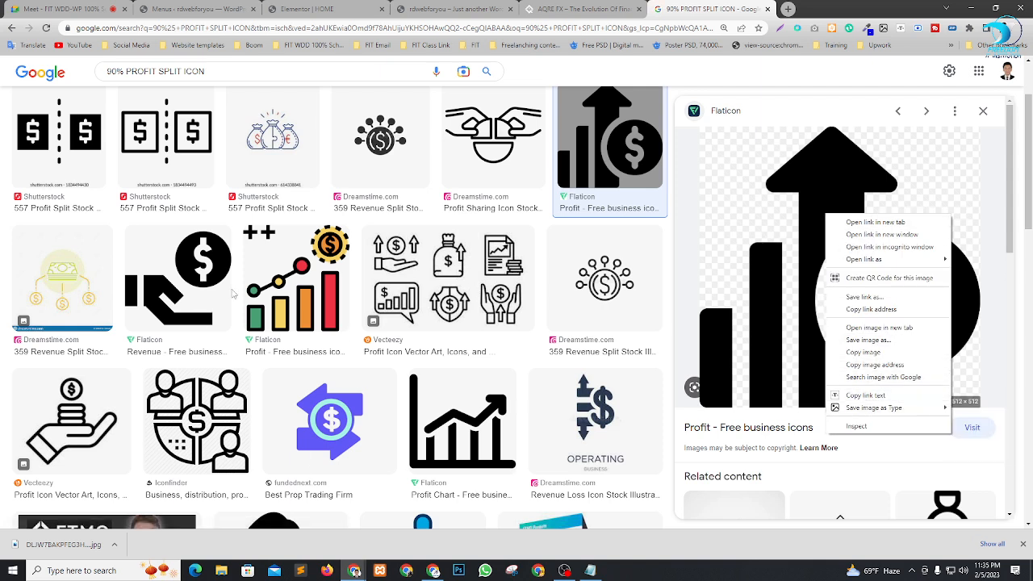
pyautogui.scroll(-2, 456, 423)
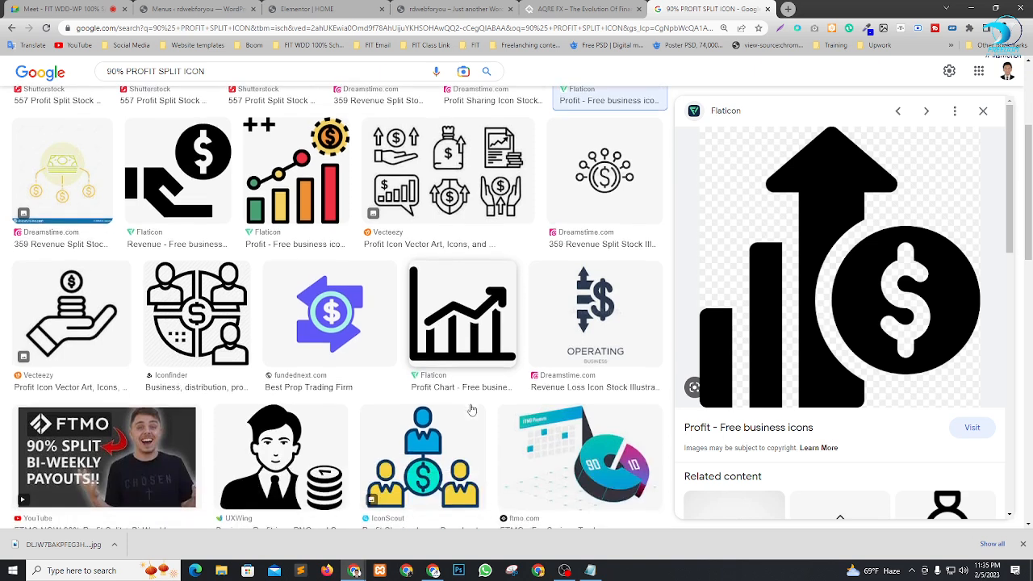
pyautogui.click(457, 321)
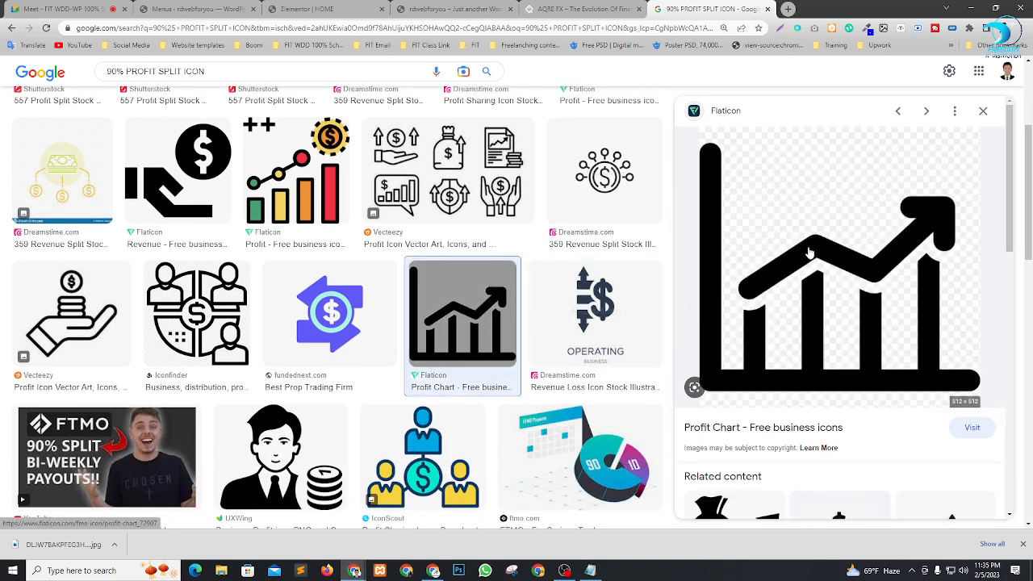
pyautogui.rightClick(808, 252)
pyautogui.moveTo(857, 441)
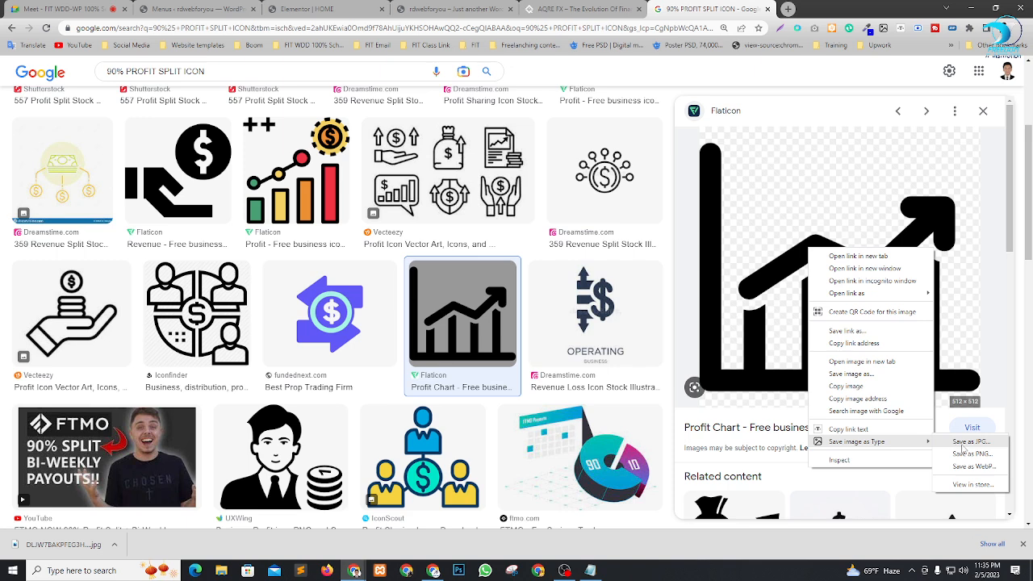
pyautogui.click(985, 113)
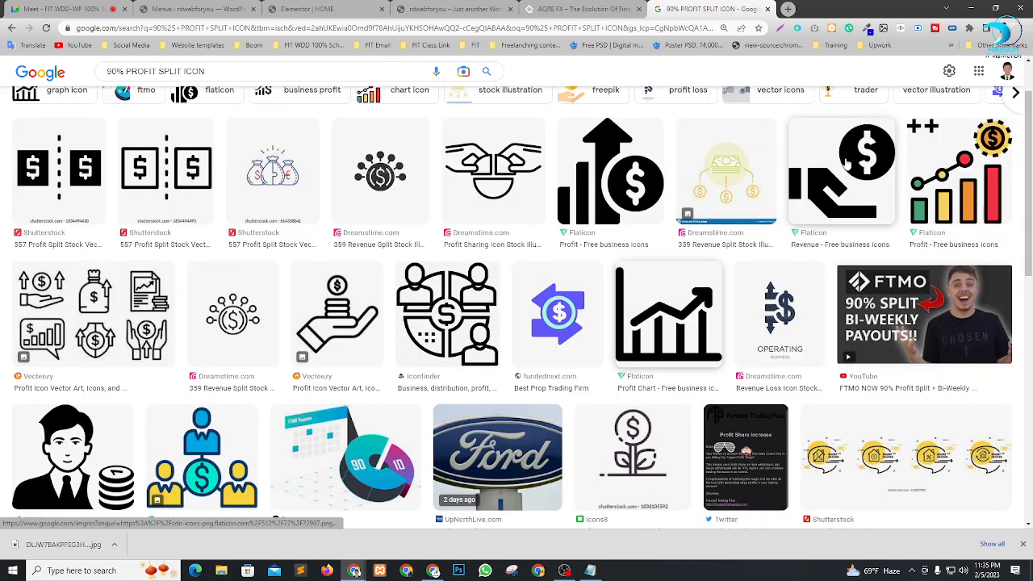
# Save Flaticon's black "Revenue" hand-and-dollar-coin icon as 1204032.png in Downloads and close the opened picture.
pyautogui.click(846, 161)
pyautogui.rightClick(870, 227)
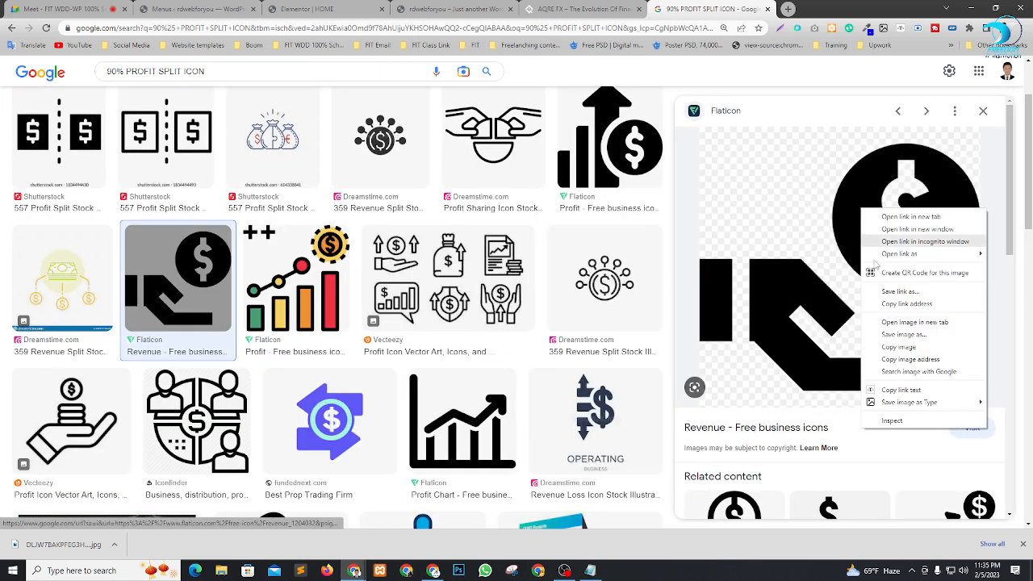
pyautogui.click(878, 197)
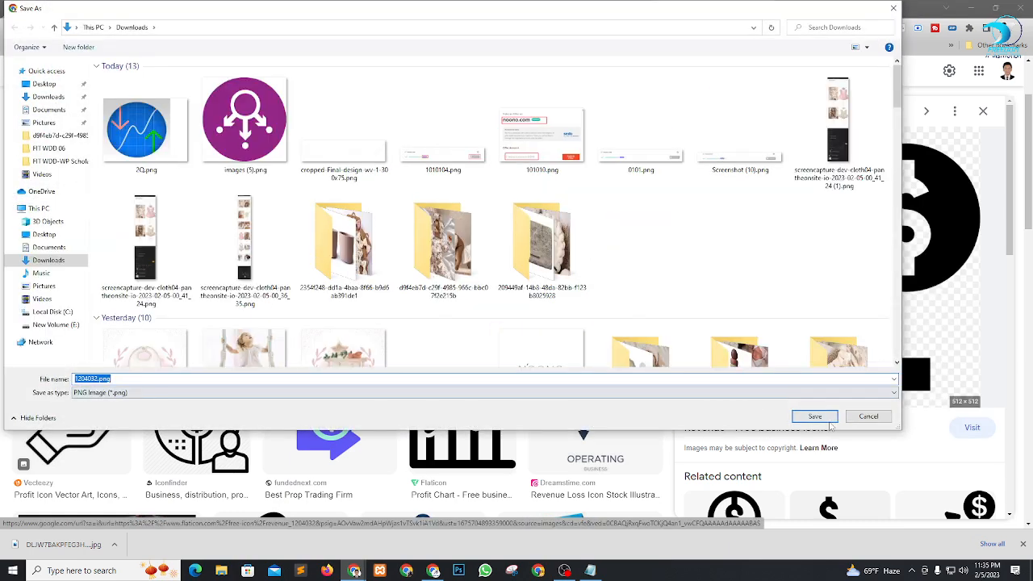
pyautogui.click(817, 417)
pyautogui.press('super+shift+s')
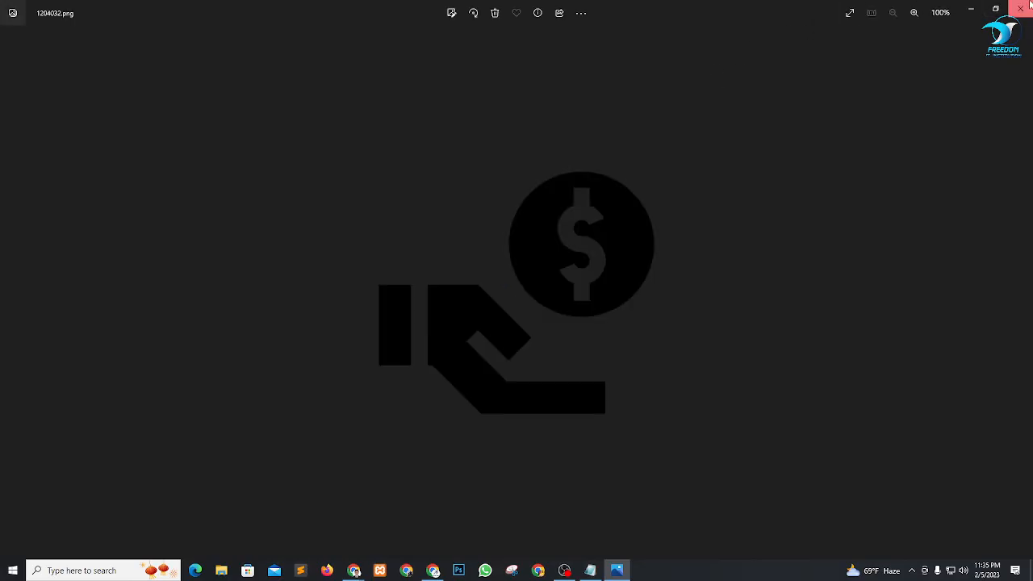
pyautogui.click(1018, 8)
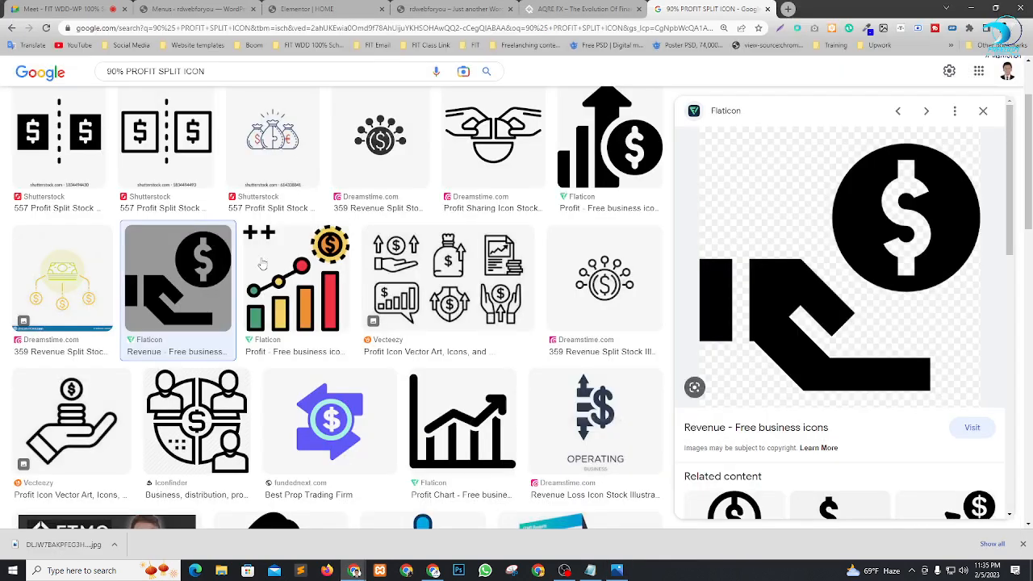
# Return to the Elementor page and replace the "90% PROFIT SPLIT" card's image with an upload of 1204032.png from Downloads.
pyautogui.click(319, 8)
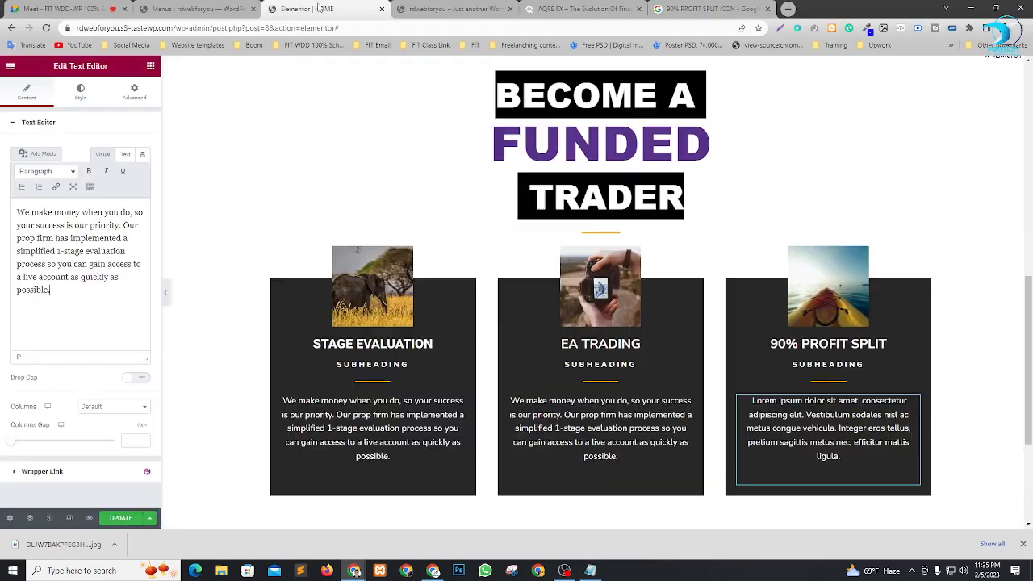
pyautogui.click(830, 266)
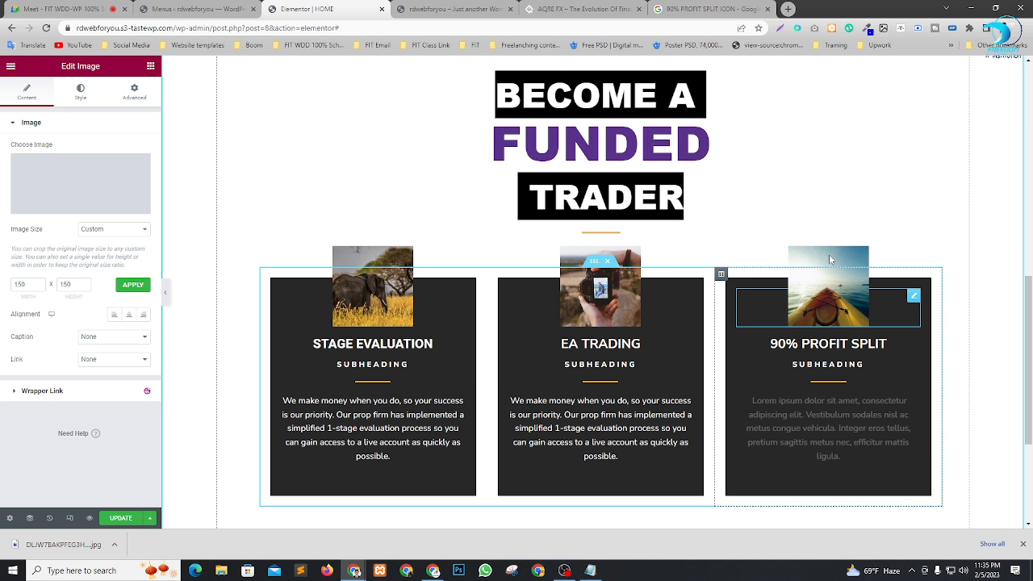
pyautogui.moveTo(90, 180)
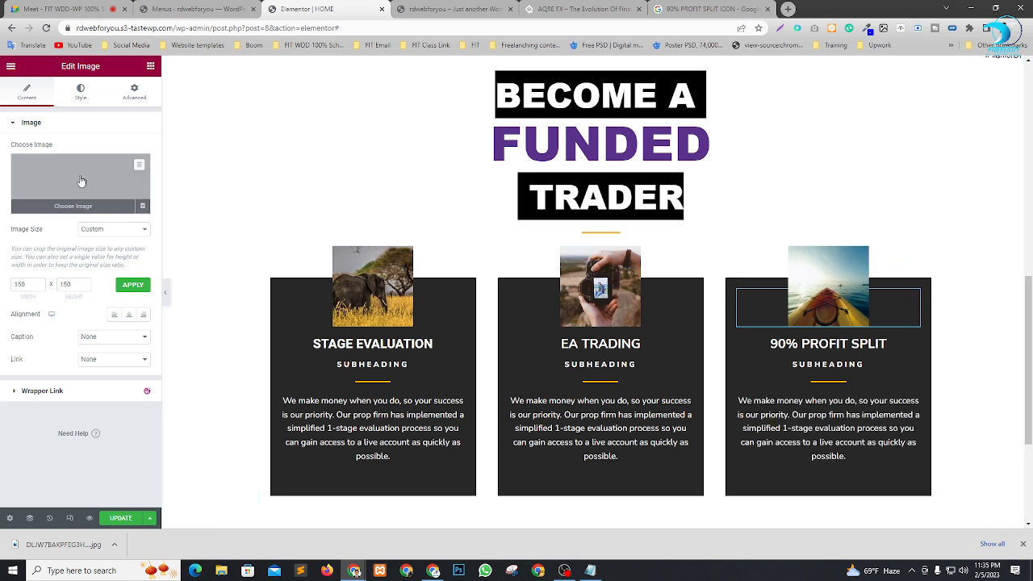
pyautogui.click(81, 181)
pyautogui.click(145, 108)
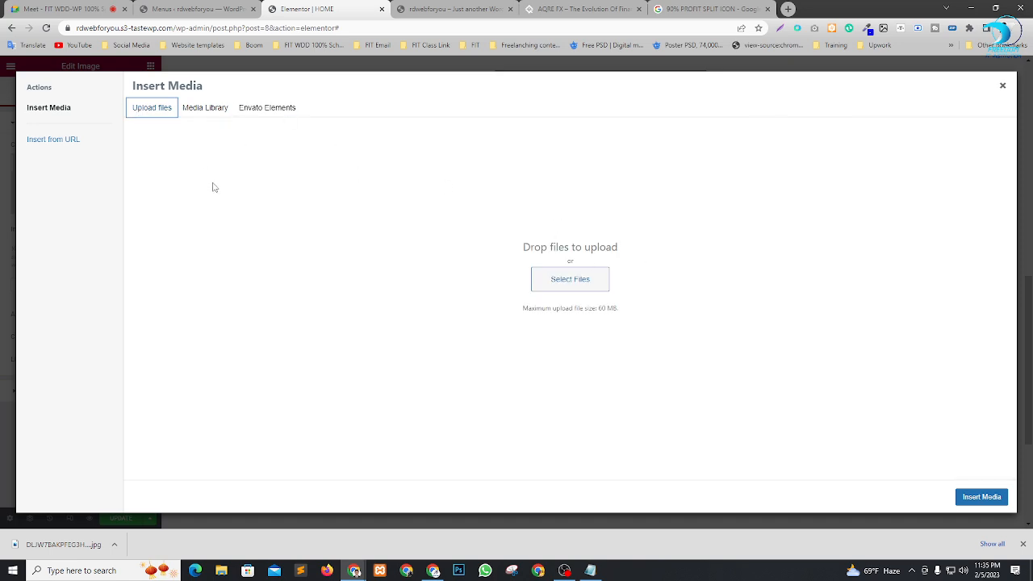
pyautogui.click(589, 280)
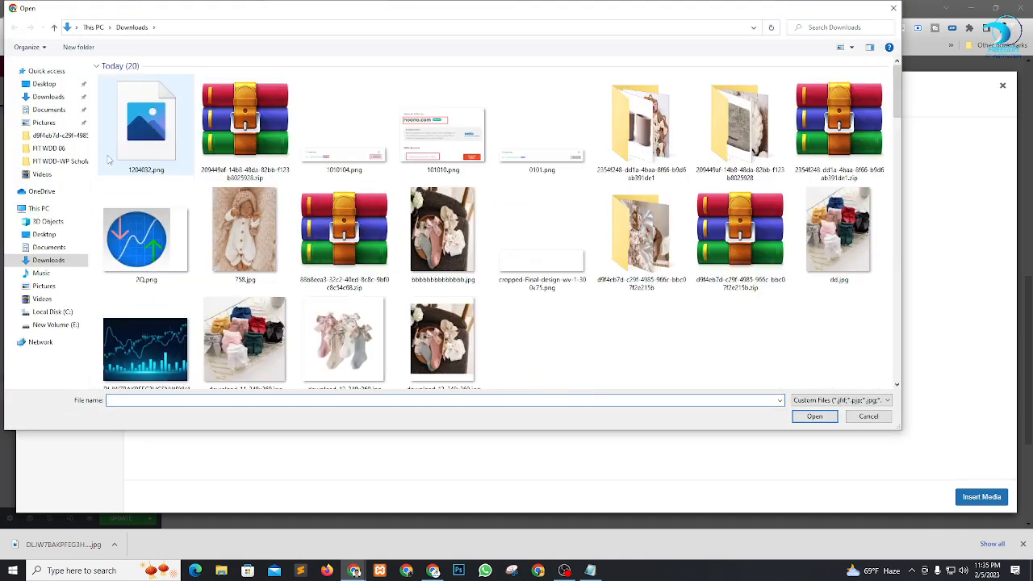
pyautogui.click(151, 133)
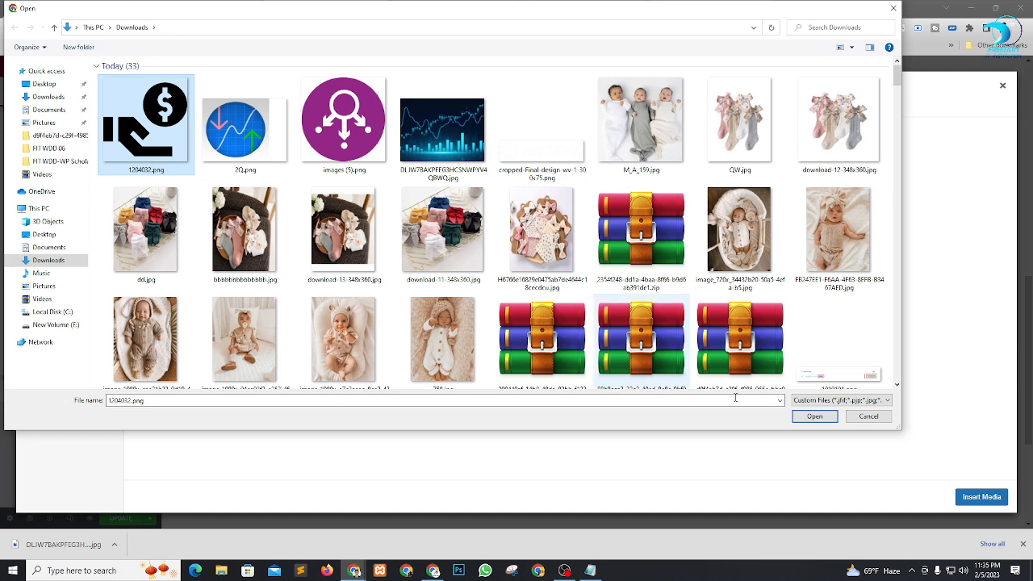
pyautogui.click(827, 420)
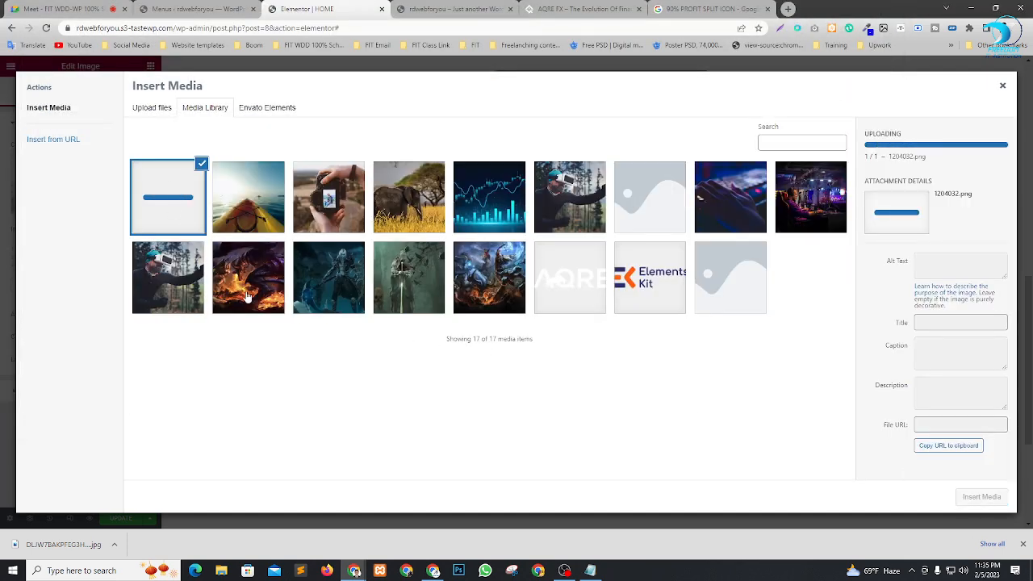
pyautogui.click(980, 496)
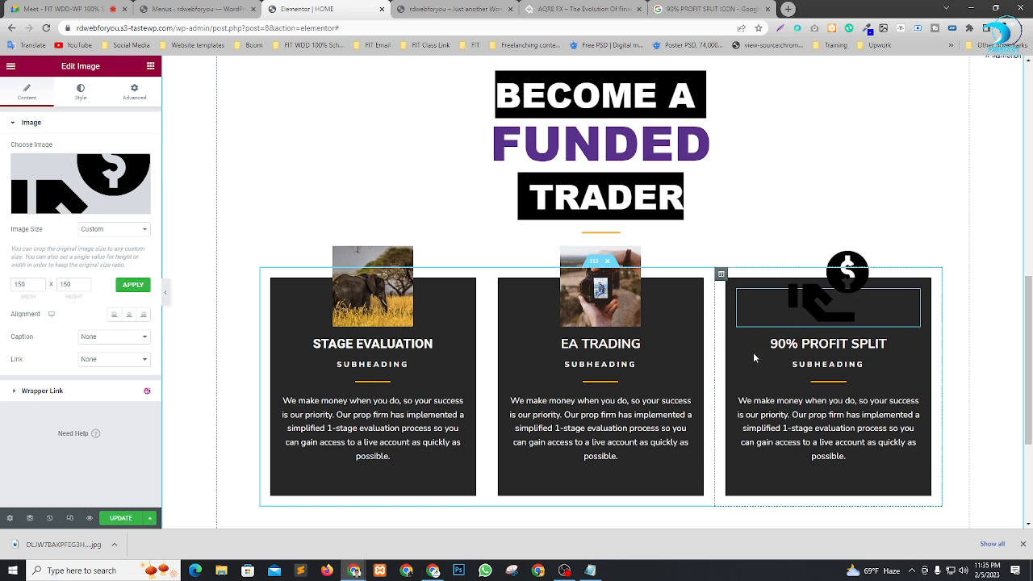
# Switch to Photoshop and open 1204032.png from Downloads.
pyautogui.click(463, 569)
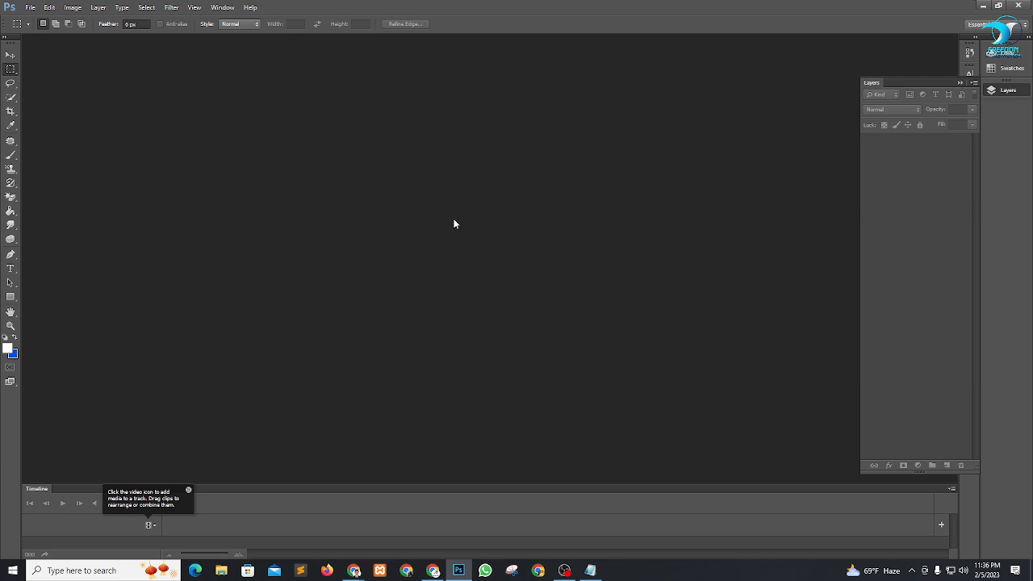
pyautogui.doubleClick(455, 224)
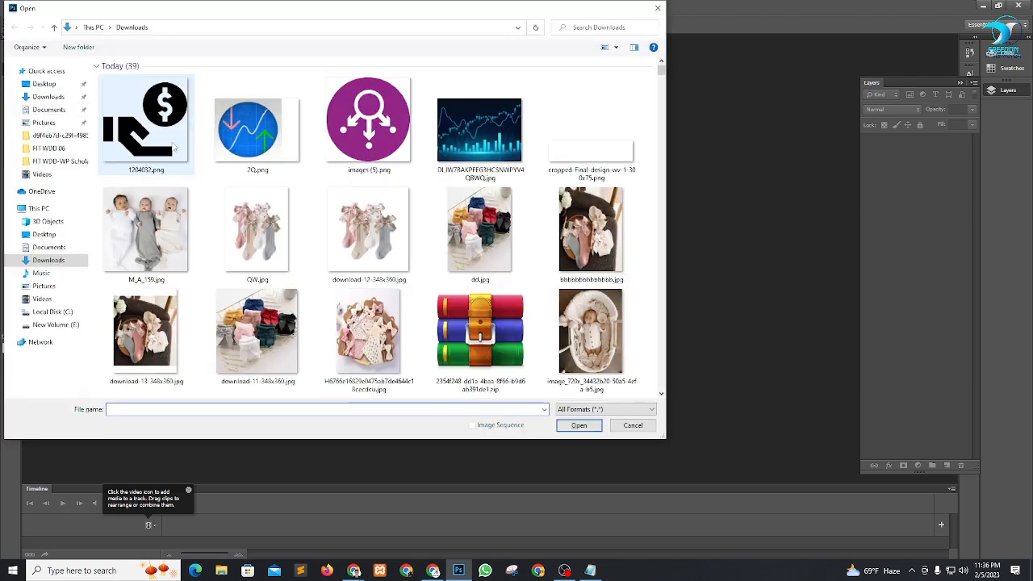
pyautogui.click(156, 129)
pyautogui.doubleClick(156, 129)
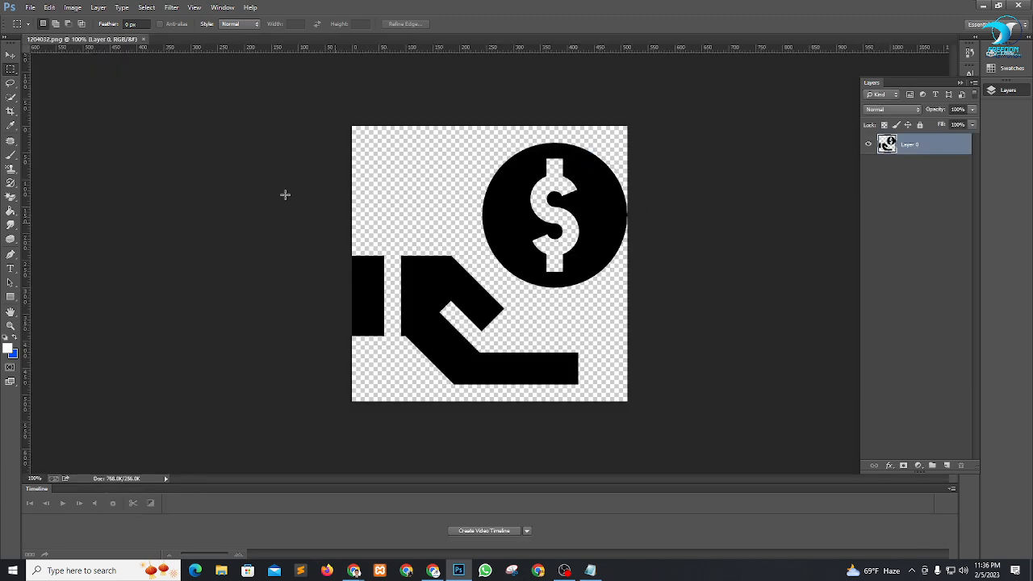
# Select the icon's black hand, cuff and coin with the Magic Wand, fill them with white and deselect.
pyautogui.click(11, 98)
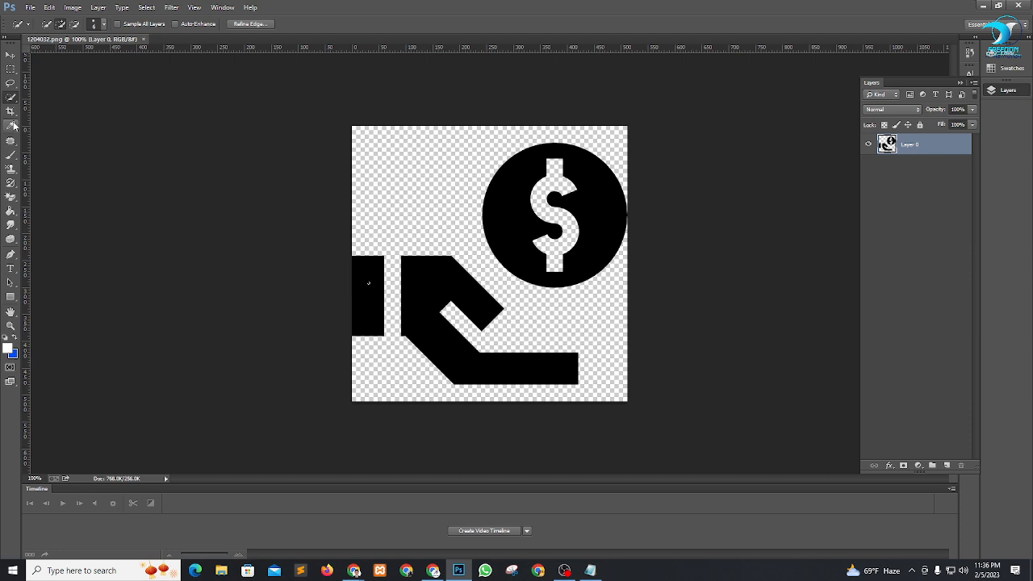
pyautogui.moveTo(13, 101); pyautogui.dragTo(50, 113)
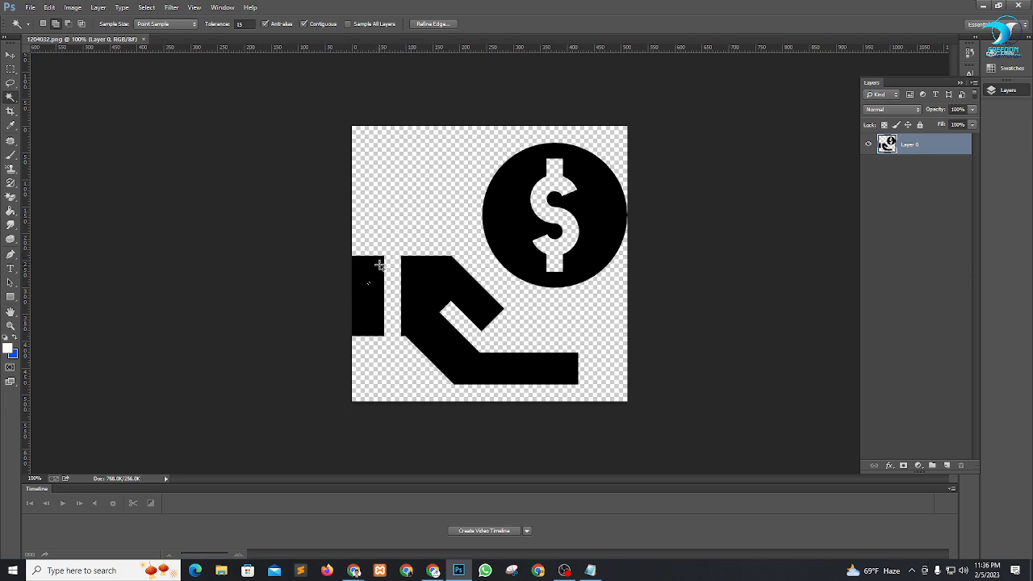
pyautogui.keyDown('shift'); pyautogui.click(430, 291); pyautogui.keyUp('shift')
pyautogui.keyDown('shift'); pyautogui.click(516, 192); pyautogui.keyUp('shift')
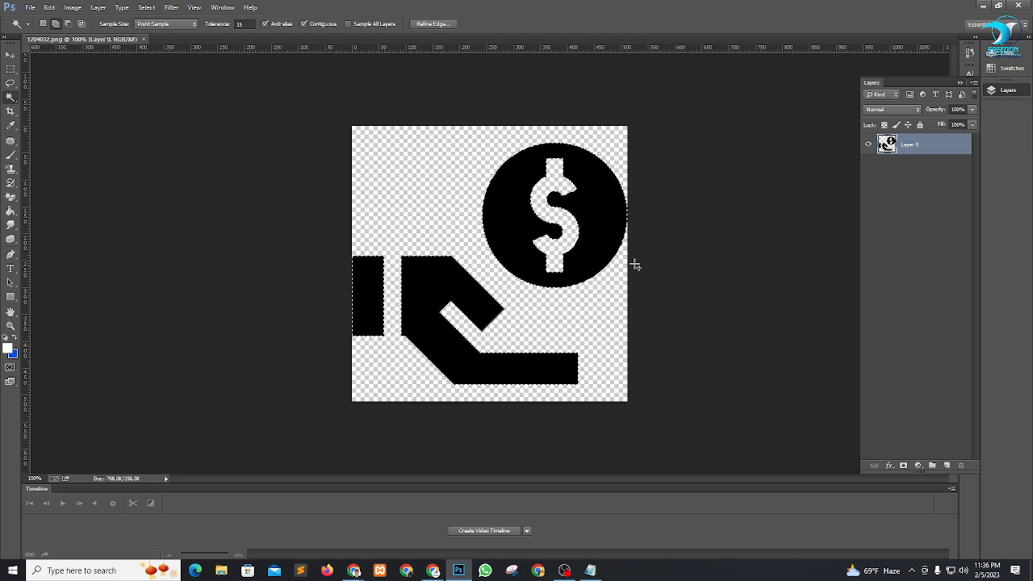
pyautogui.hotkey('alt', 'BackSpace')
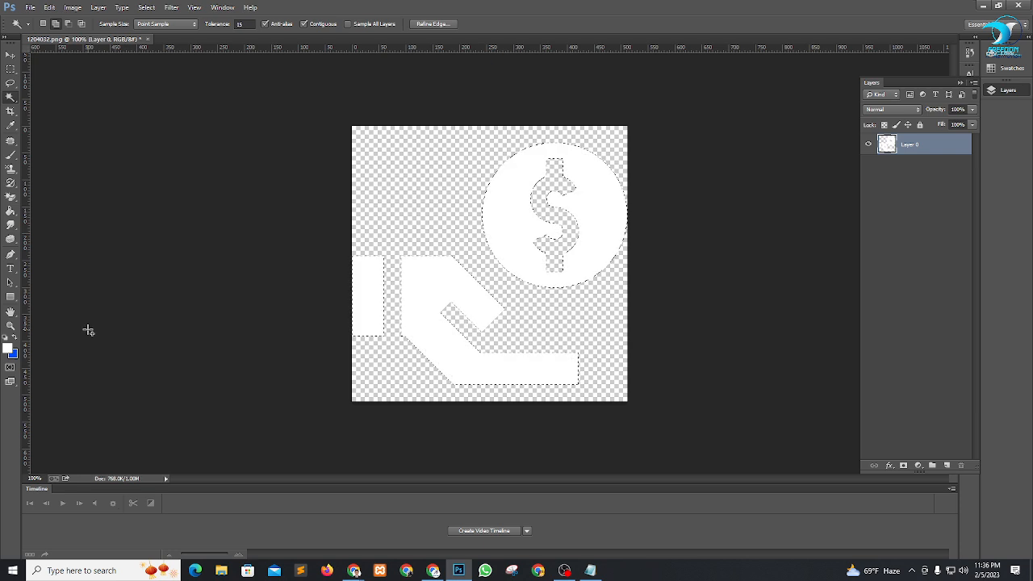
pyautogui.hotkey('ctrl', 'd')
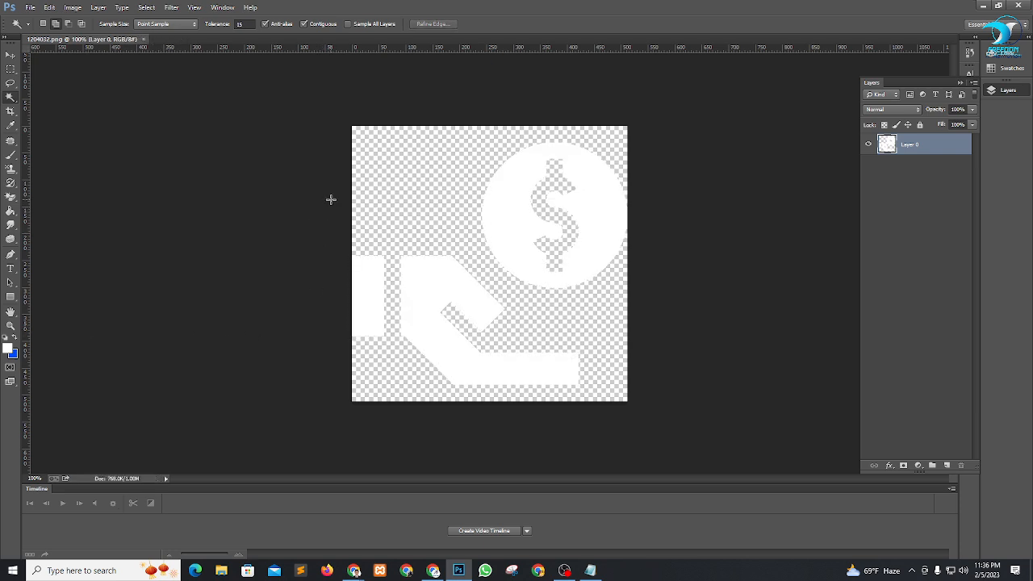
# Save the white icon as a PNG named 1204032.png in Downloads, replacing the existing file and accepting the PNG options.
pyautogui.click(30, 9)
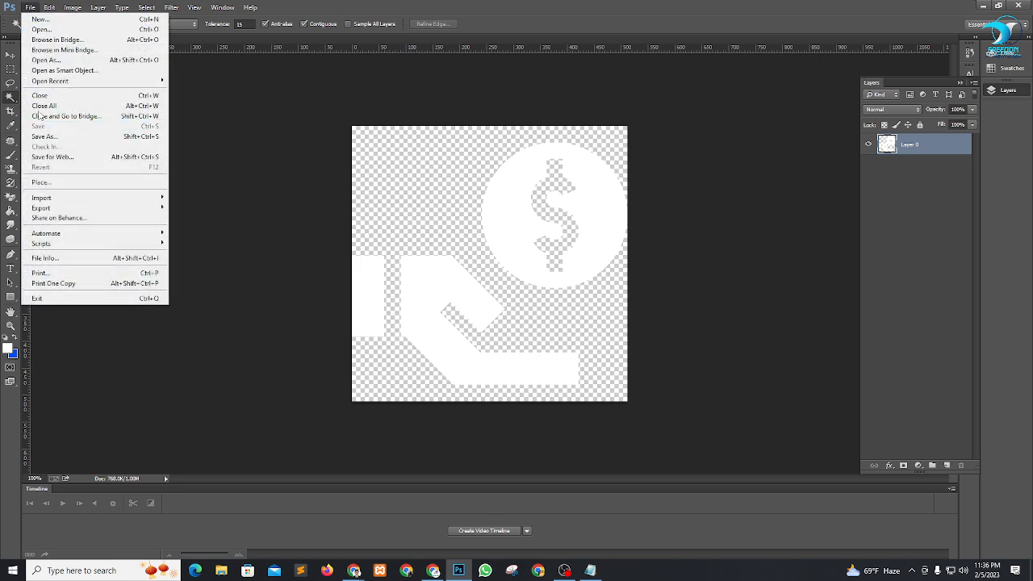
pyautogui.click(45, 137)
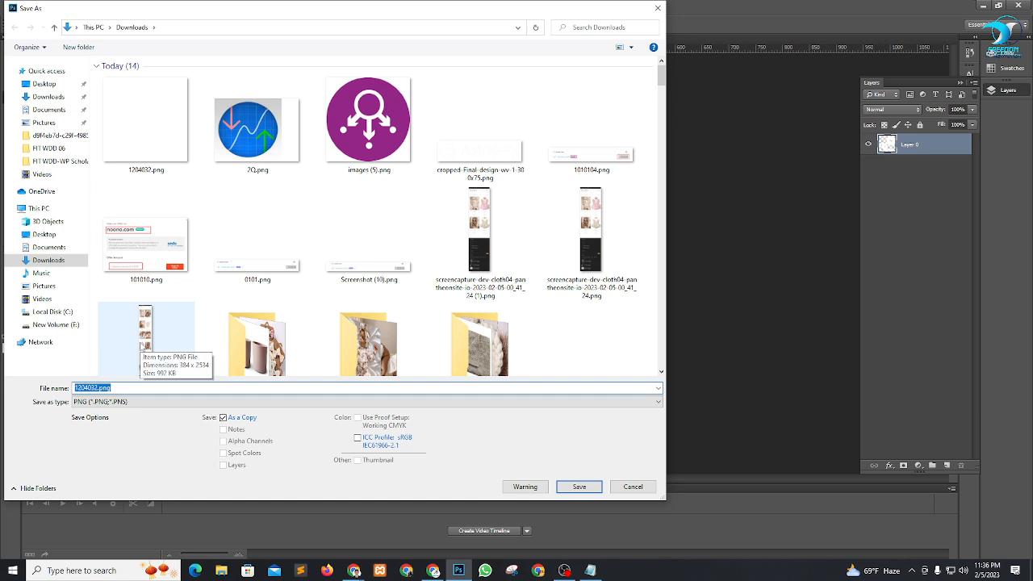
pyautogui.press('Return')
pyautogui.press('Left')
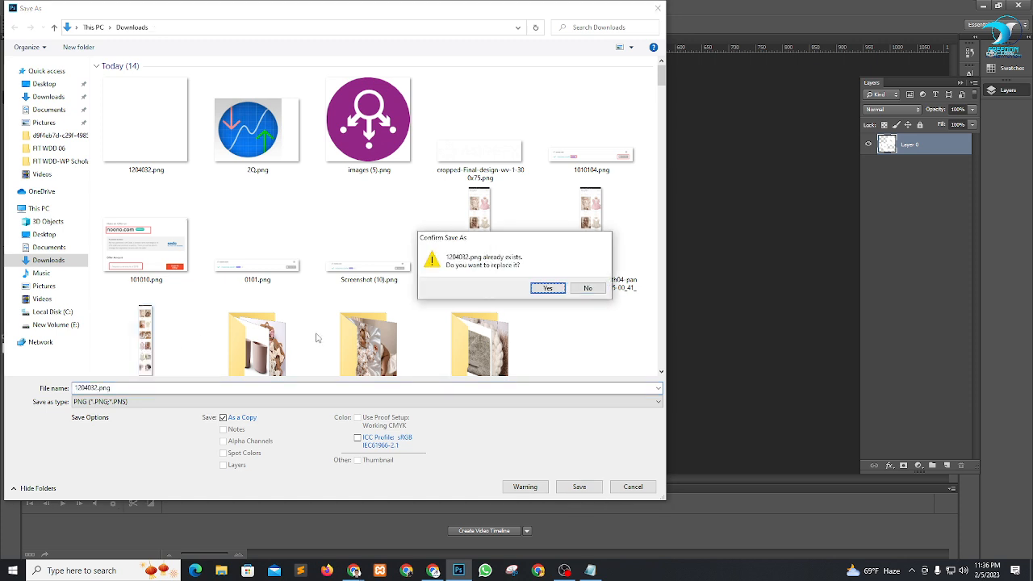
pyautogui.press('Return')
pyautogui.click(563, 181)
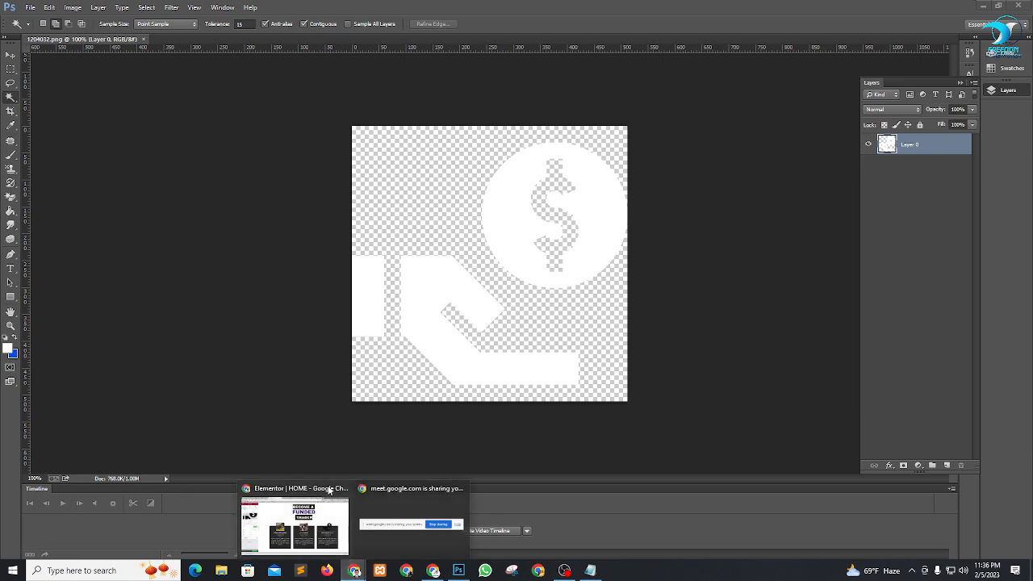
# Switch to the Elementor page in Chrome and replace the 90% PROFIT SPLIT card's image with an upload of 1204032.png from Downloads.
pyautogui.click(294, 525)
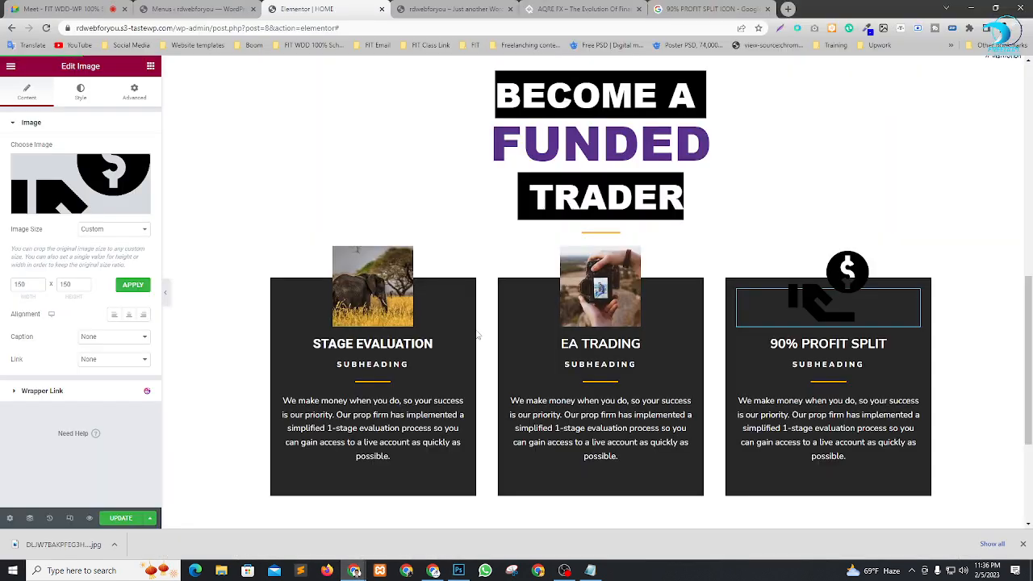
pyautogui.click(78, 190)
pyautogui.click(156, 111)
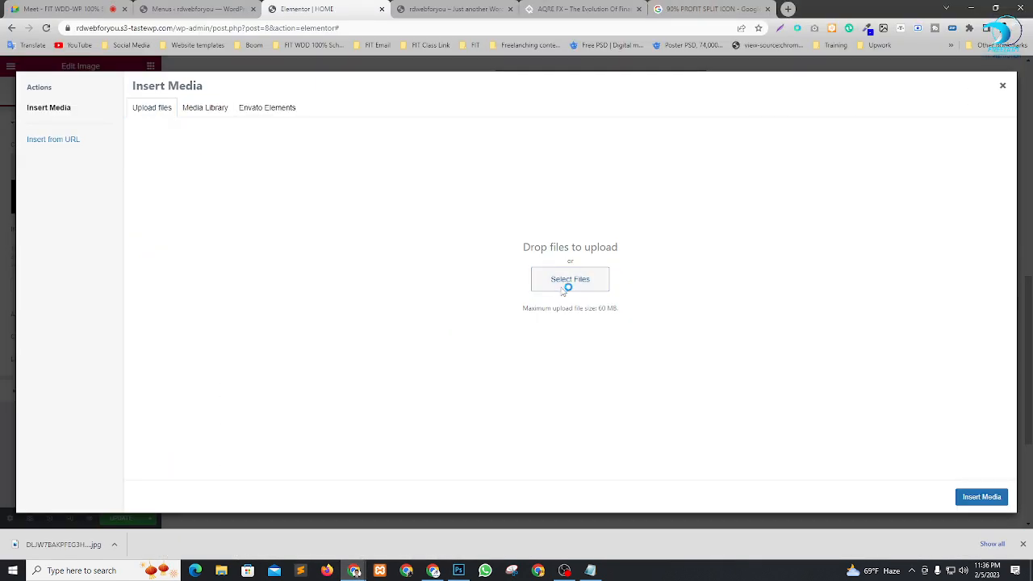
pyautogui.click(567, 280)
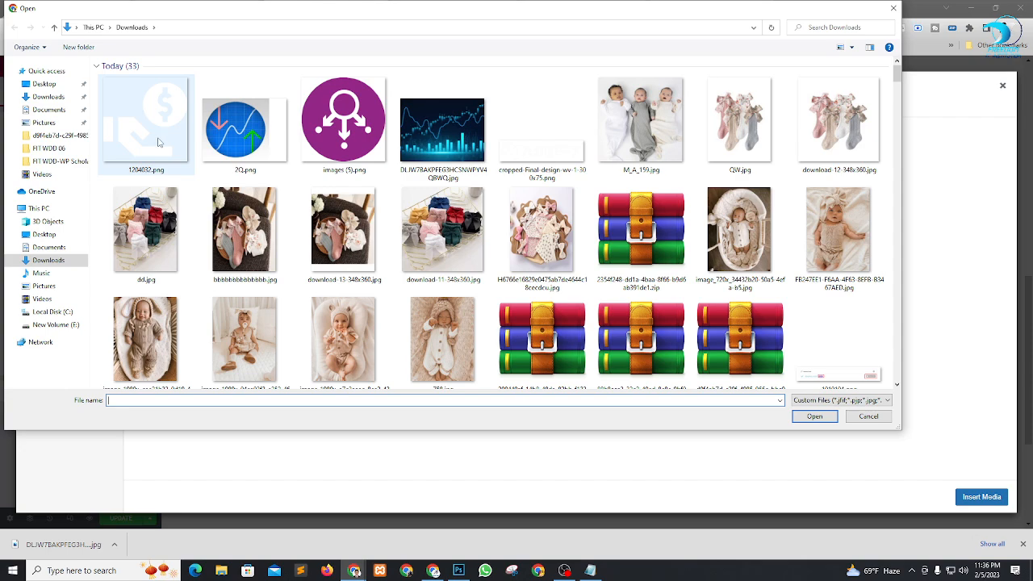
pyautogui.click(161, 142)
pyautogui.click(814, 416)
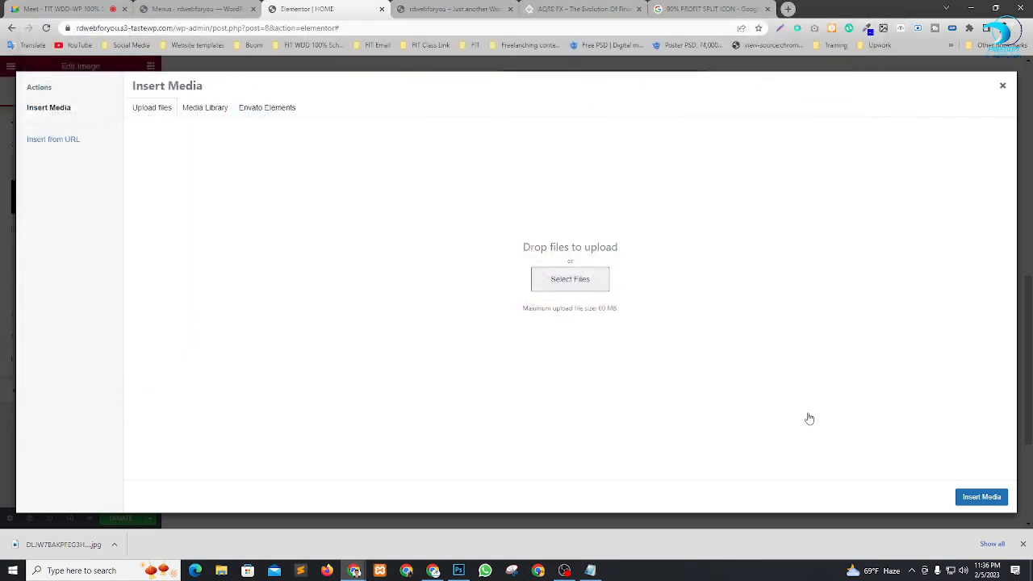
pyautogui.click(980, 497)
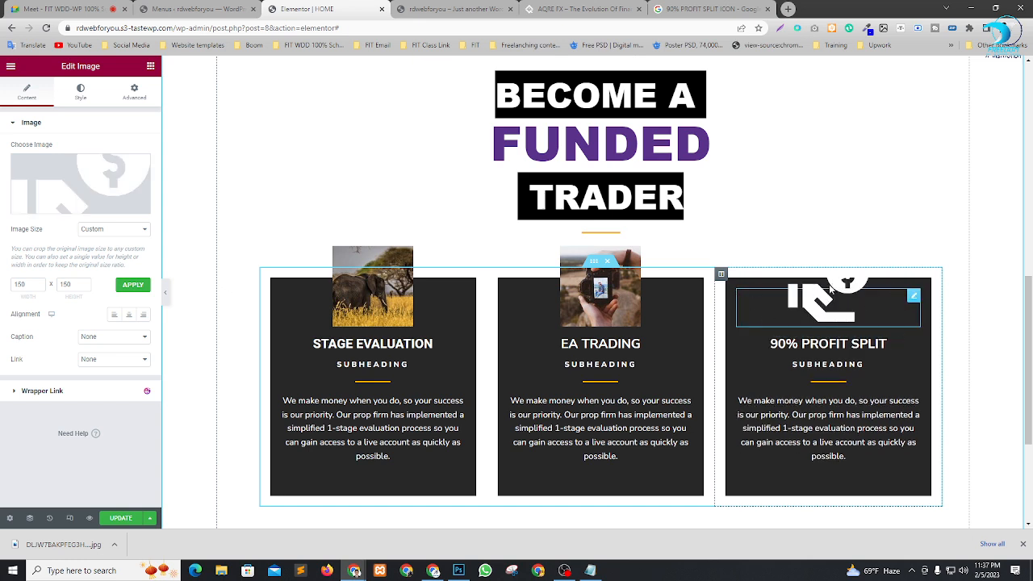
# Apply a custom size of 100 x 50 to the 90% PROFIT SPLIT image, and reapply it with the height set to 80.
pyautogui.click(112, 231)
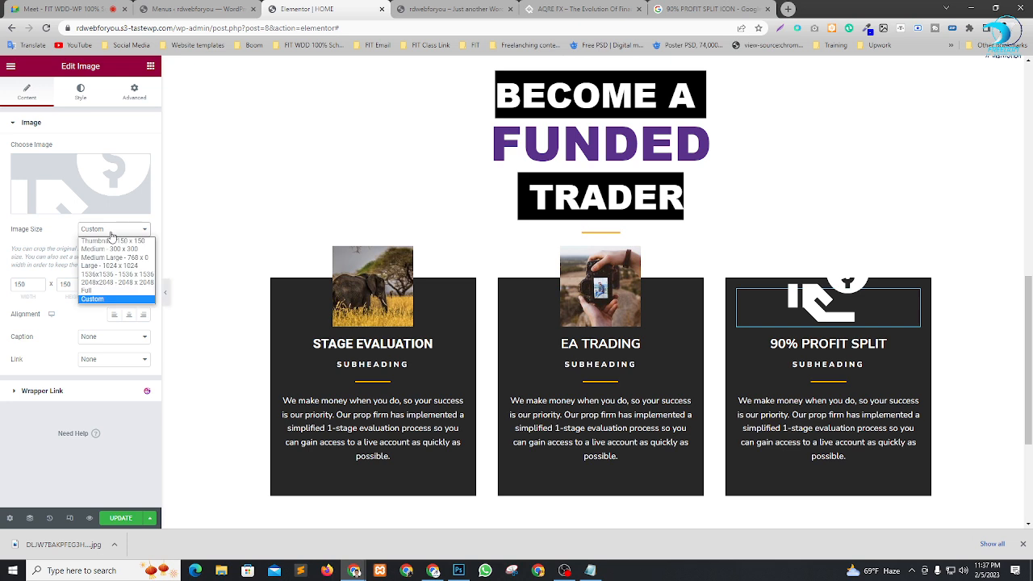
pyautogui.click(112, 232)
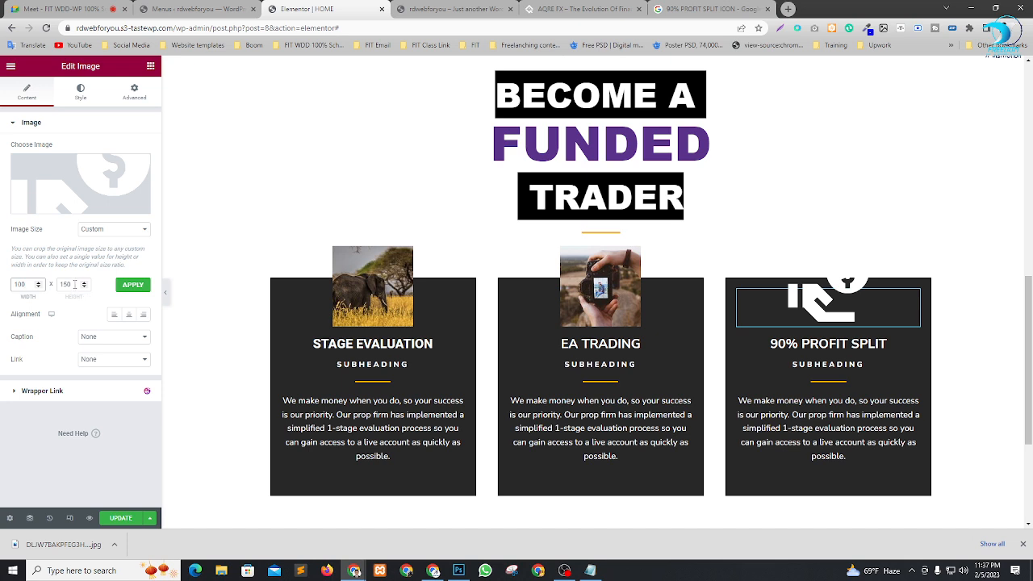
pyautogui.moveTo(74, 284); pyautogui.dragTo(8, 286)
pyautogui.write('50')
pyautogui.click(129, 287)
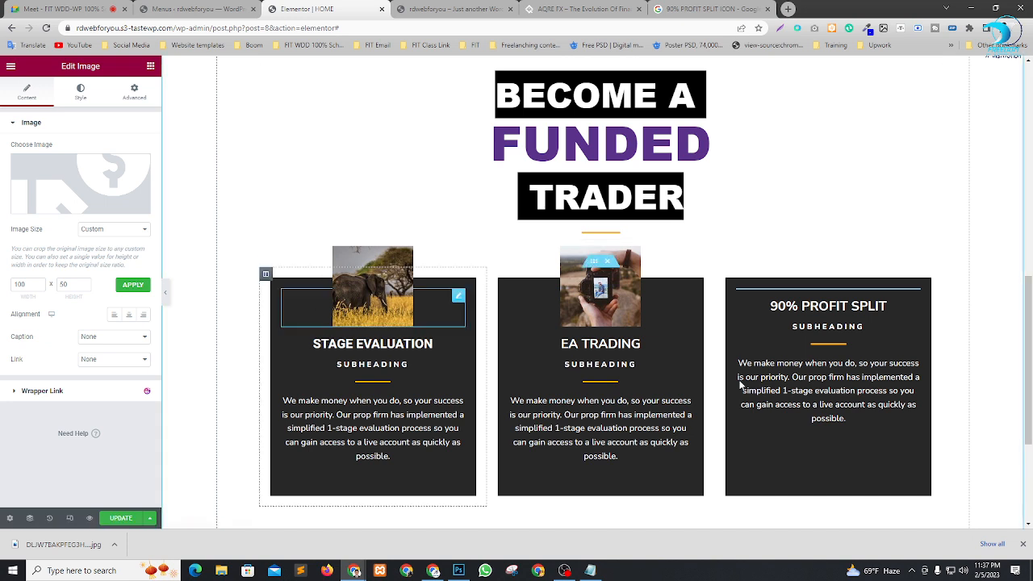
pyautogui.doubleClick(72, 284)
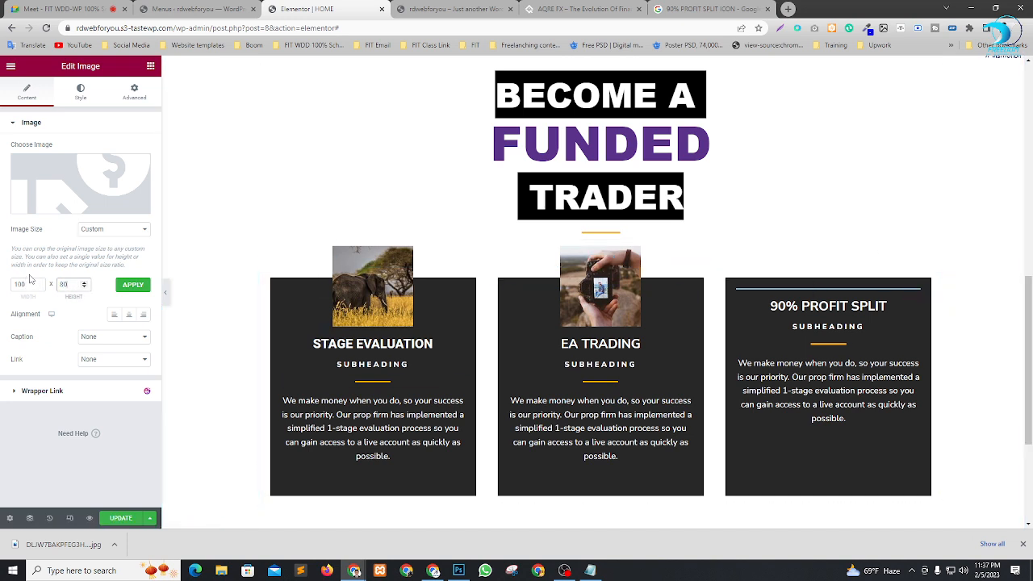
pyautogui.click(131, 287)
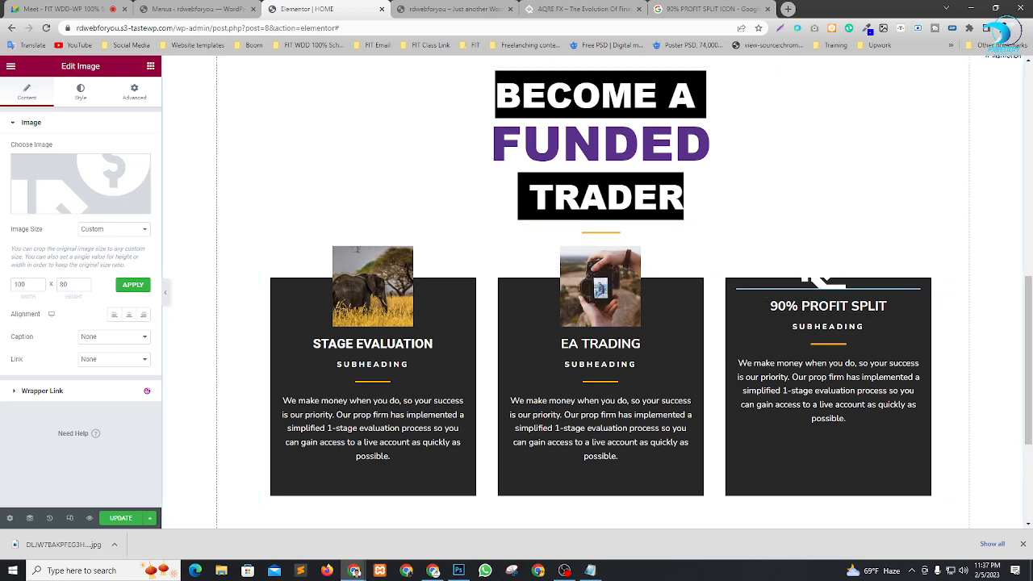
# Switch to Photoshop and place a new layer filled with black (000000) beneath the white hand-and-dollar icon layer.
pyautogui.click(459, 571)
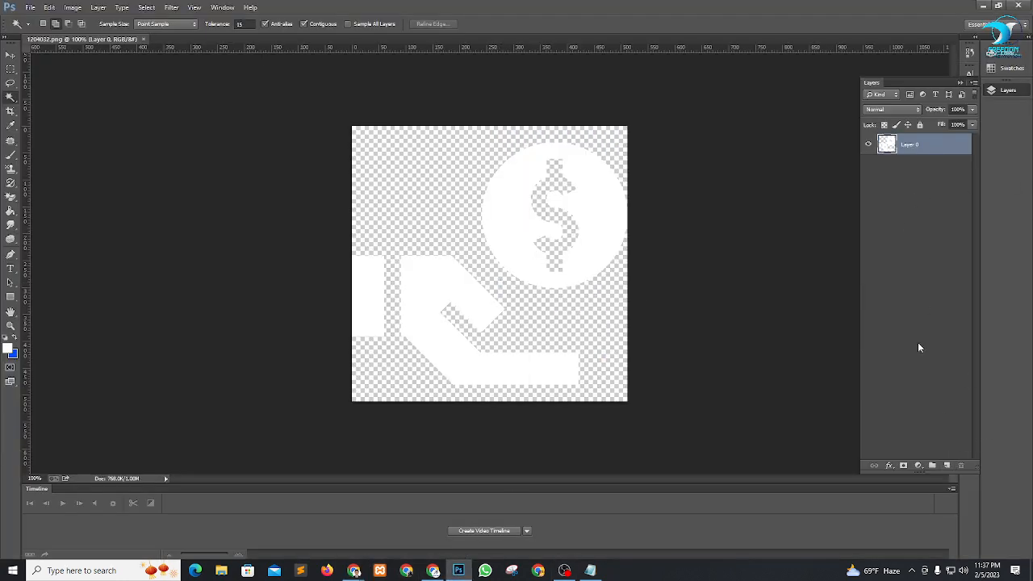
pyautogui.click(945, 466)
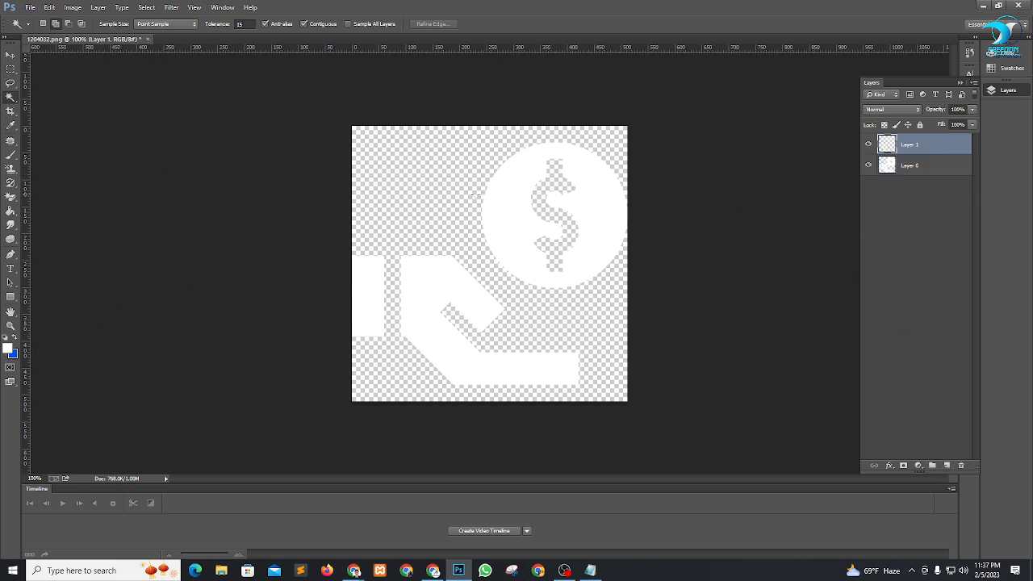
pyautogui.click(13, 353)
pyautogui.click(379, 288)
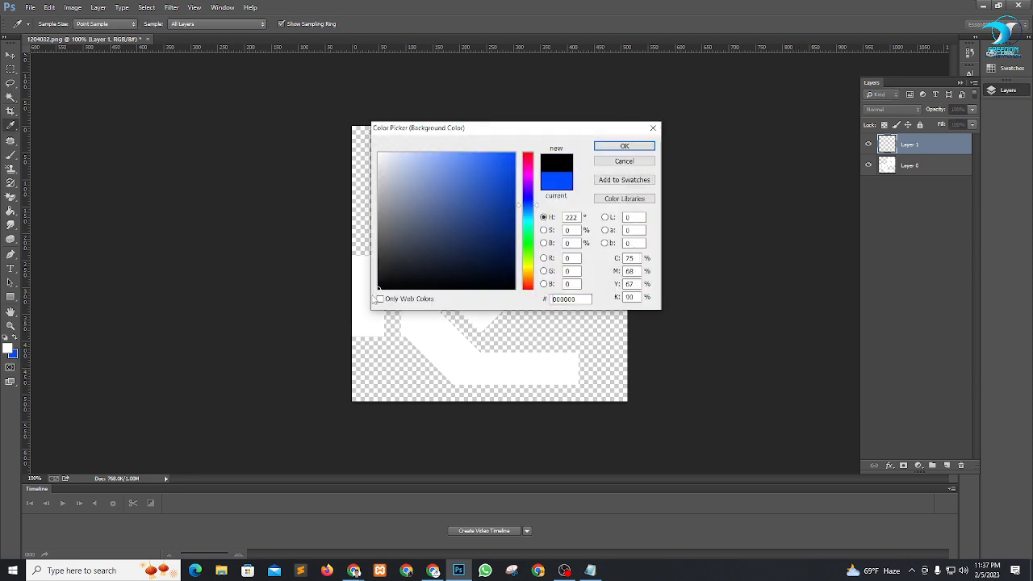
pyautogui.click(624, 147)
pyautogui.press('w')
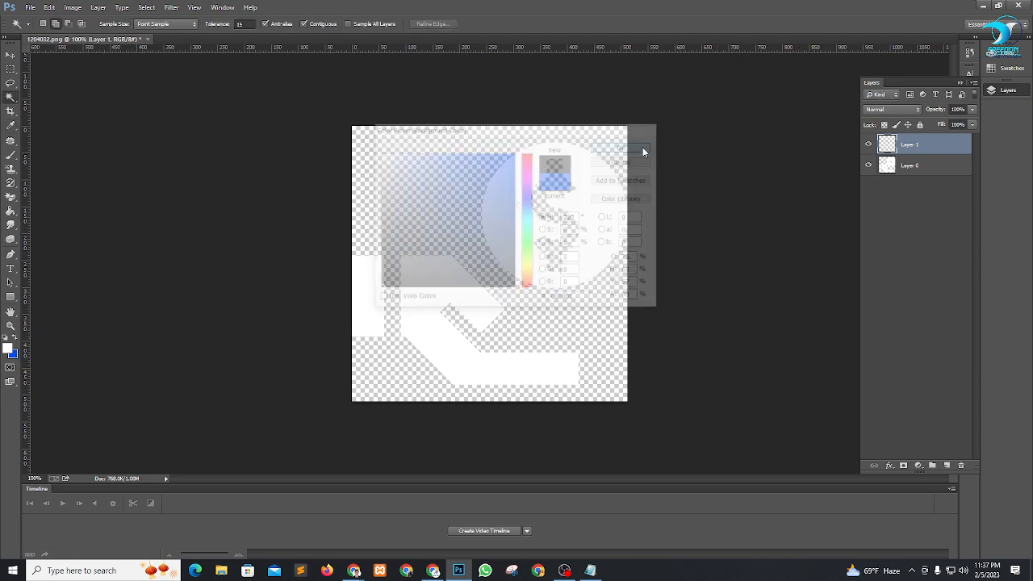
pyautogui.hotkey('ctrl', 'BackSpace')
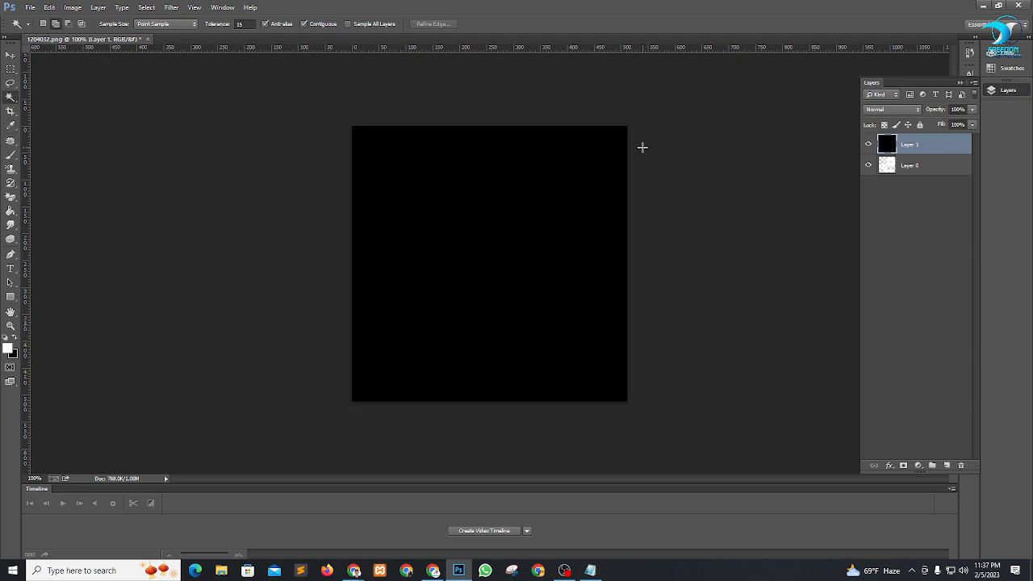
pyautogui.moveTo(907, 148)
pyautogui.mouseDown()
pyautogui.moveTo(904, 118)
pyautogui.moveTo(924, 143)
pyautogui.mouseUp()
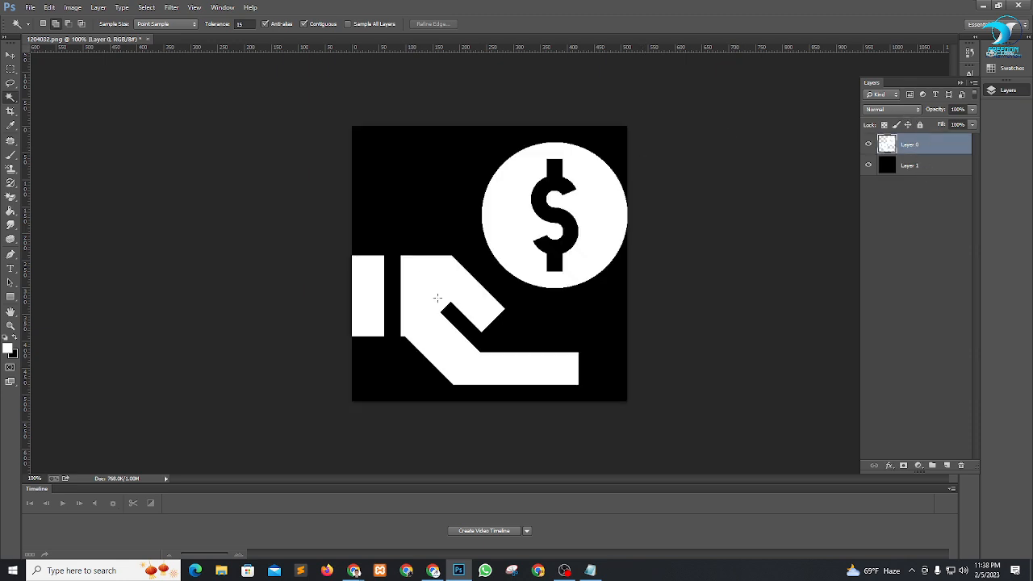
# Save the icon with its black background as the JPEG file 1204032 in Downloads, accepting the default JPEG options.
pyautogui.hotkey('ctrl', 'shift', 's')
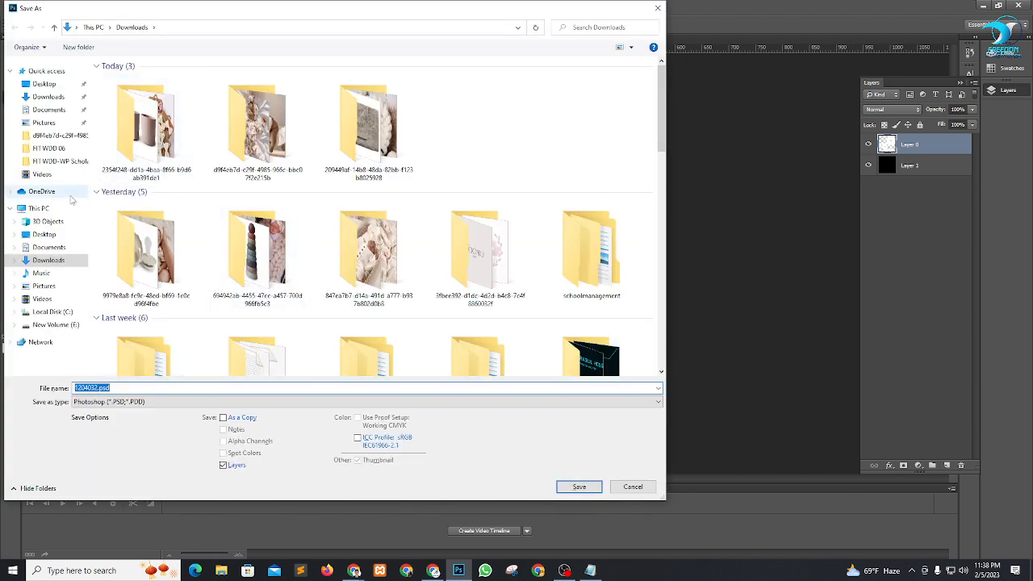
pyautogui.click(49, 261)
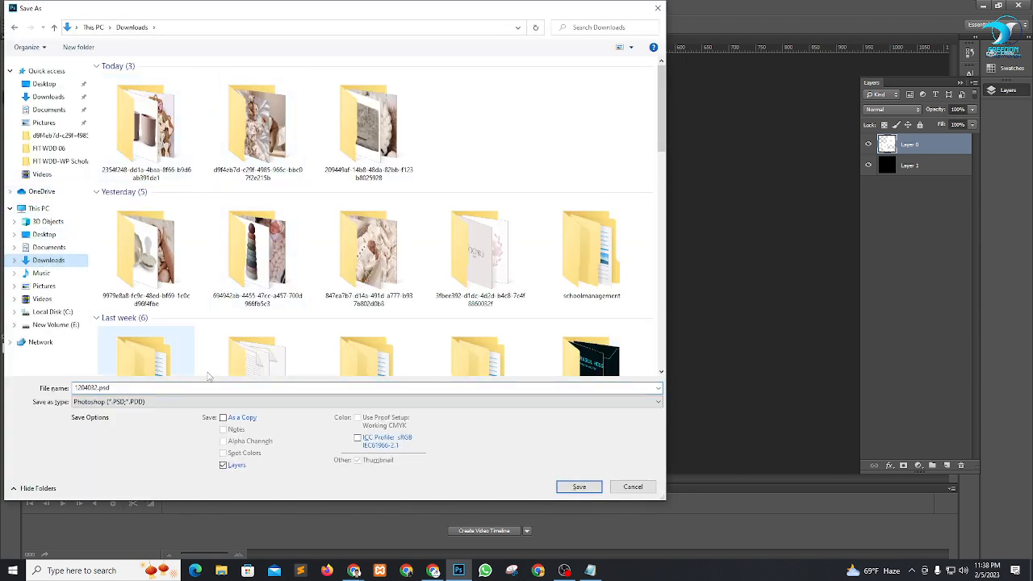
pyautogui.click(219, 401)
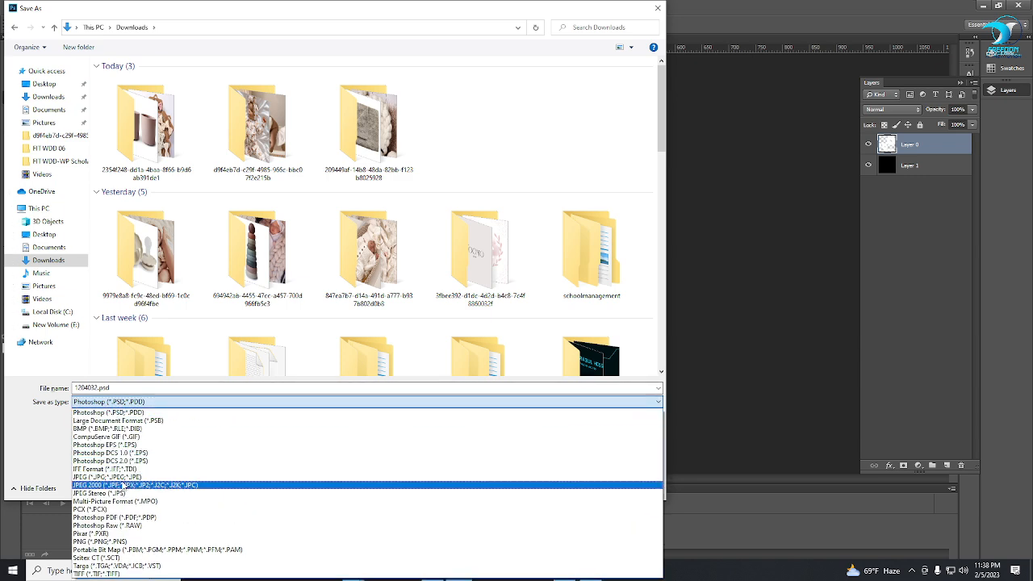
pyautogui.click(191, 477)
pyautogui.click(589, 489)
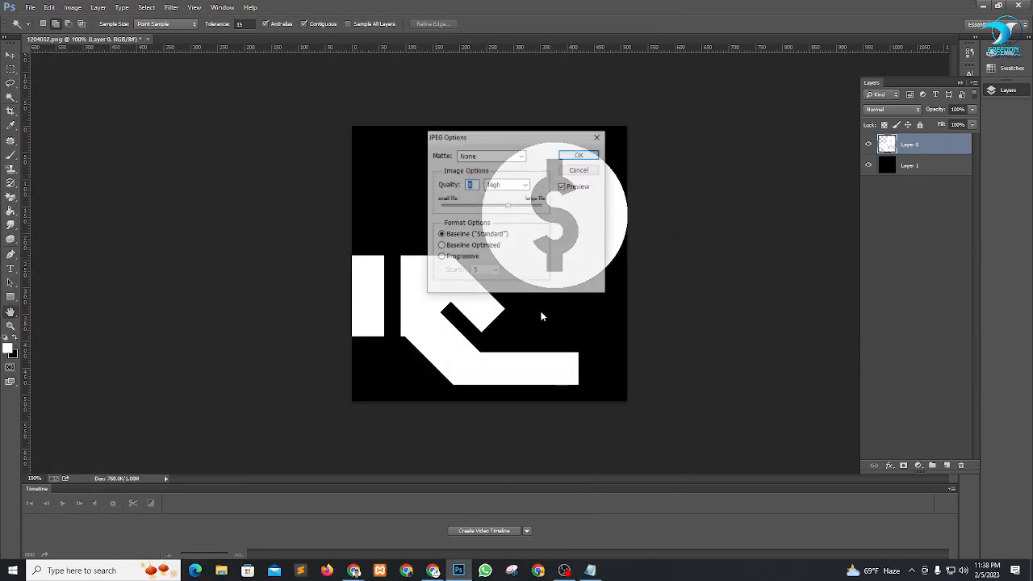
pyautogui.click(575, 158)
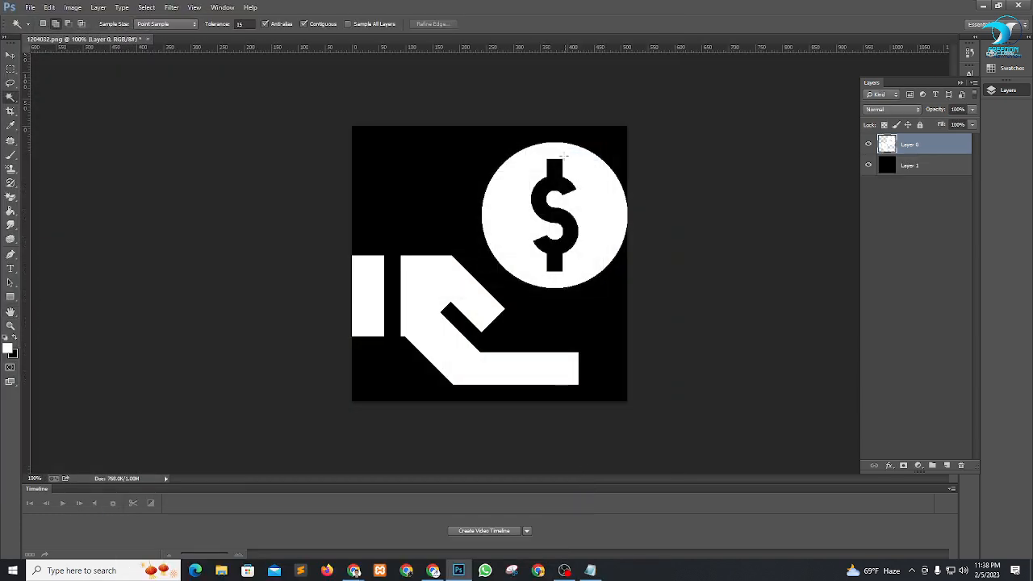
# Switch back to Chrome and replace the 90% PROFIT SPLIT card's image with an upload of 1204032.jpg from Downloads.
pyautogui.hotkey('alt', 'Tab')
pyautogui.click(135, 196)
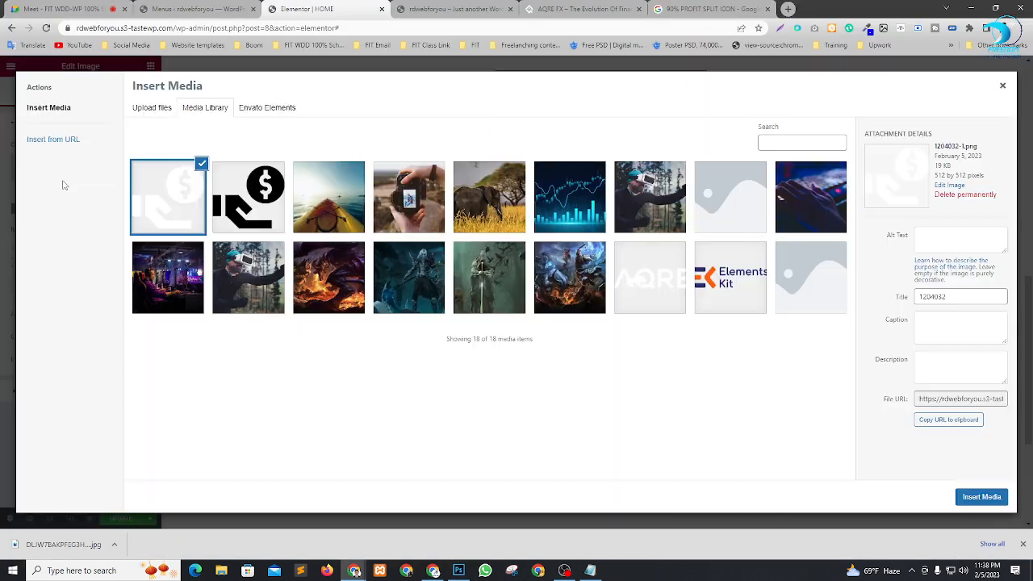
pyautogui.click(157, 110)
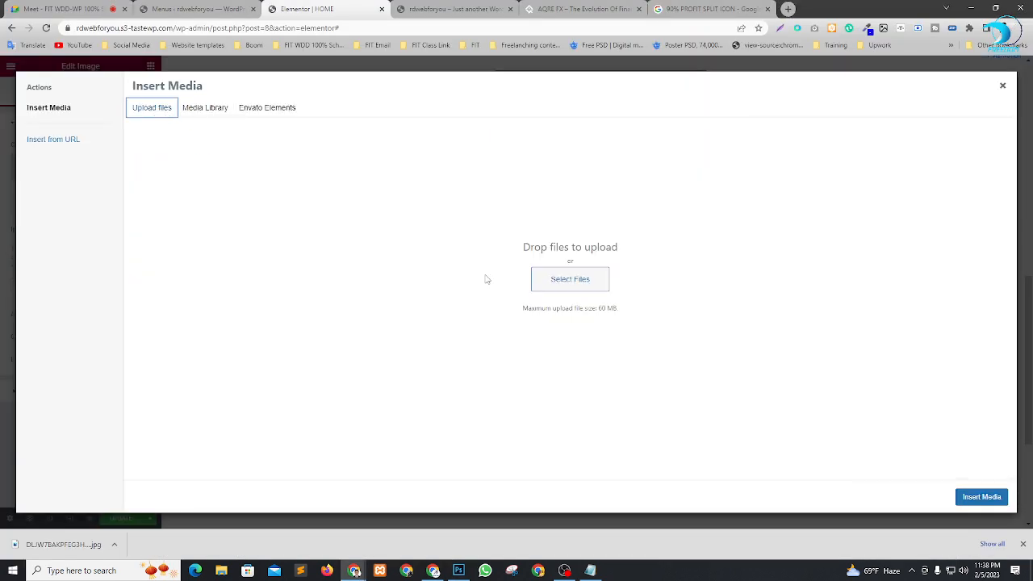
pyautogui.click(556, 280)
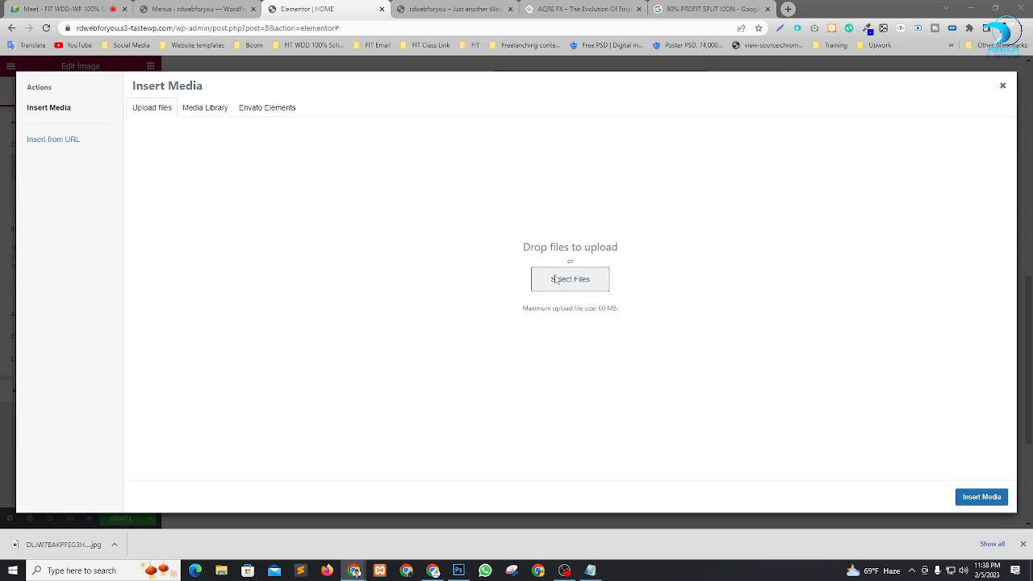
pyautogui.click(163, 115)
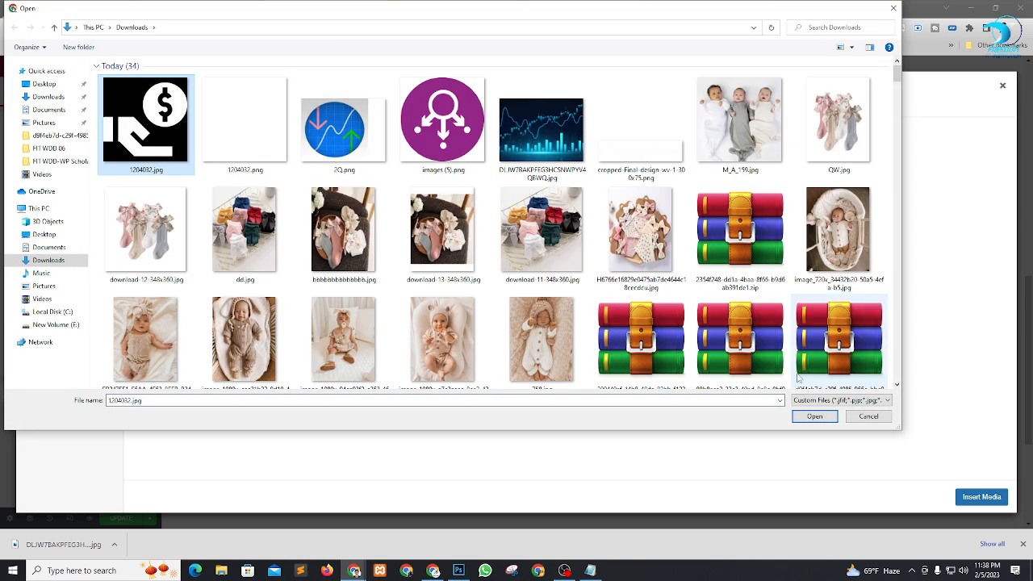
pyautogui.click(814, 416)
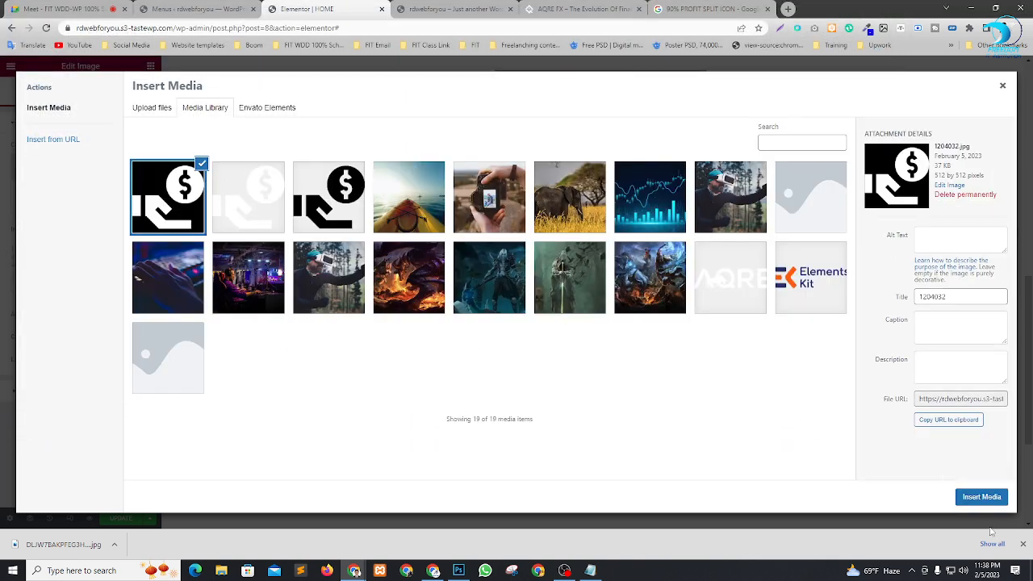
pyautogui.click(993, 499)
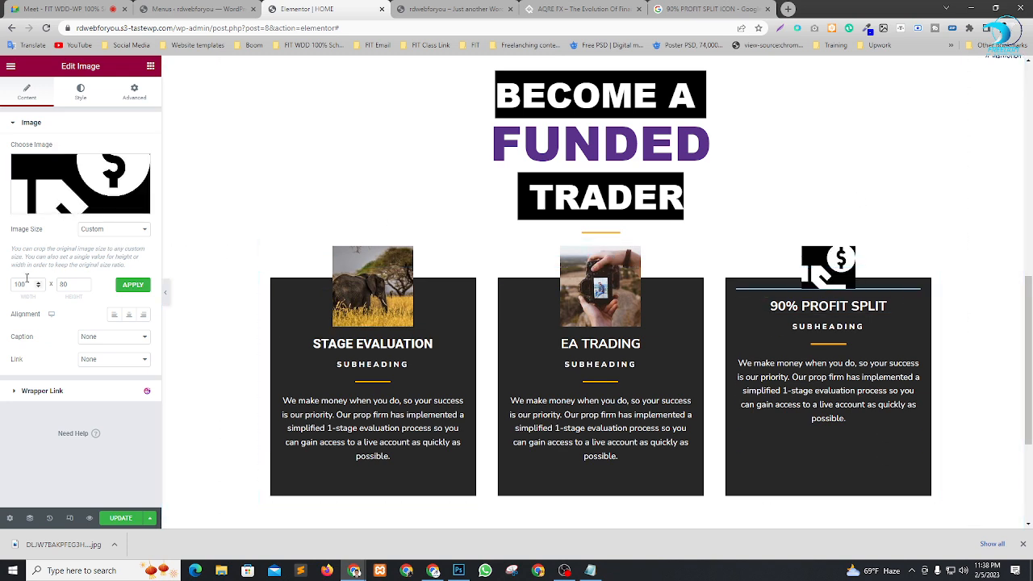
# Set the 90% PROFIT SPLIT image's custom size to 150 x 150 and apply it.
pyautogui.moveTo(27, 284); pyautogui.dragTo(3, 284)
pyautogui.moveTo(71, 284); pyautogui.dragTo(46, 289)
pyautogui.write('150')
pyautogui.click(133, 284)
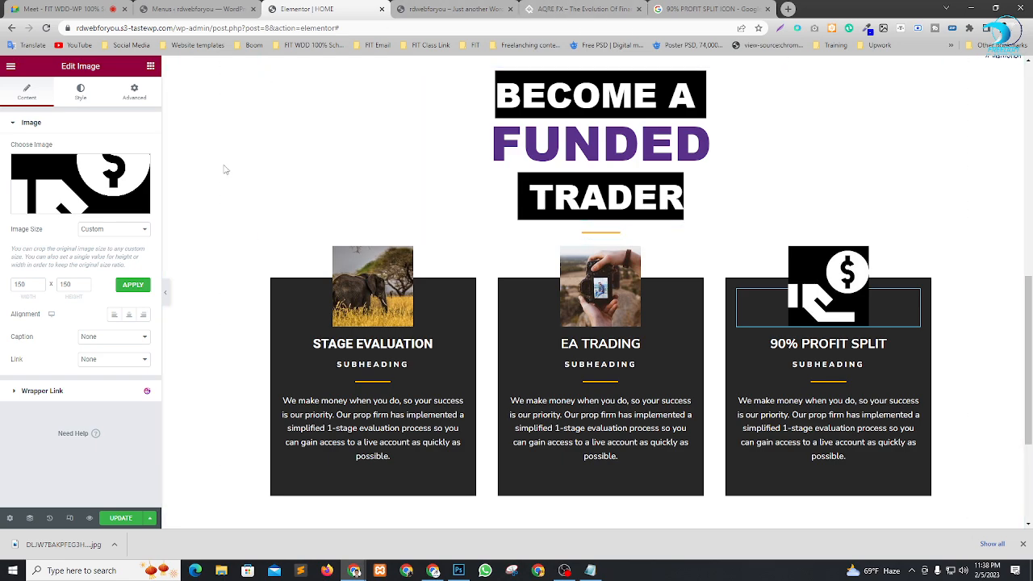
# Switch to Photoshop and open 2Q.png and images (5).png together from Downloads.
pyautogui.click(458, 571)
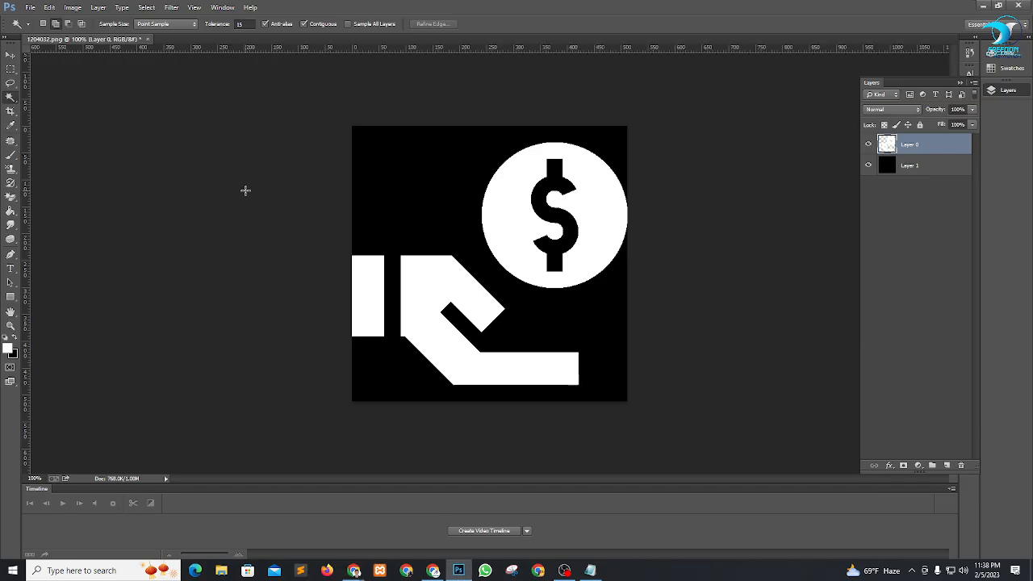
pyautogui.hotkey('ctrl', 'o')
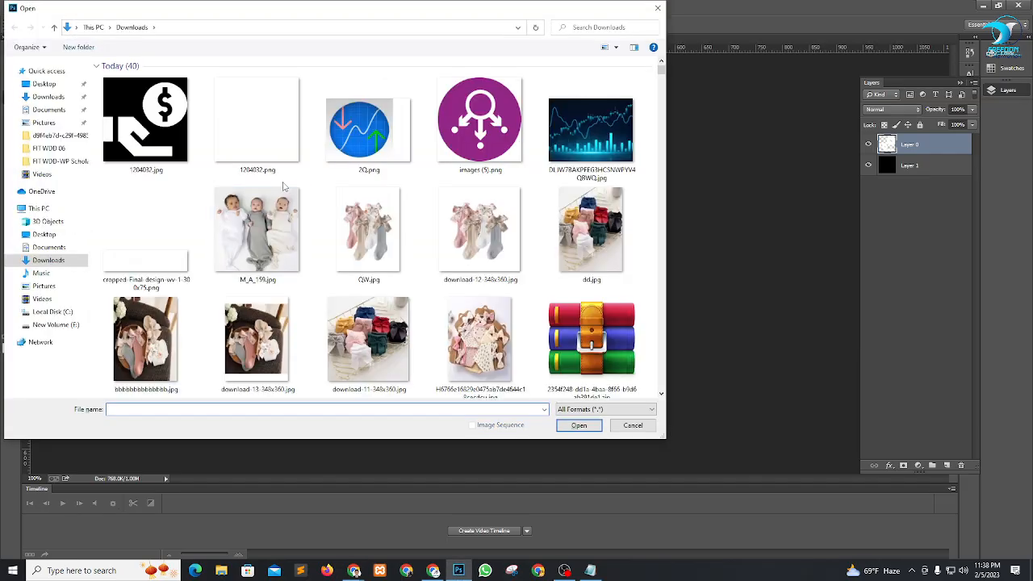
pyautogui.click(345, 134)
pyautogui.keyDown('ctrl'); pyautogui.click(477, 137); pyautogui.keyUp('ctrl')
pyautogui.click(579, 425)
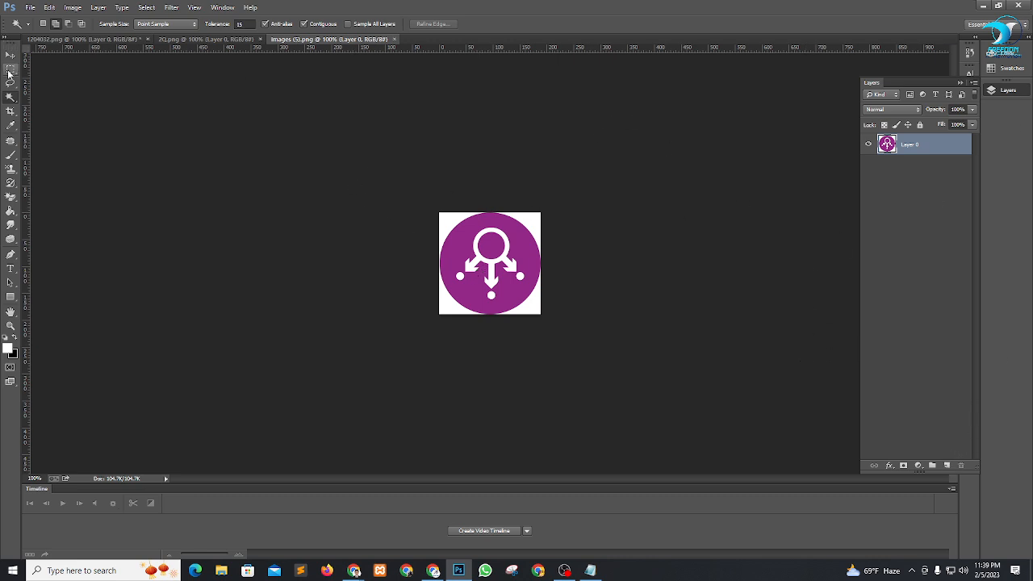
# Copy the white icon layer from the 1204032.png document with a full-canvas marquee selection and paste it into a new document.
pyautogui.click(104, 44)
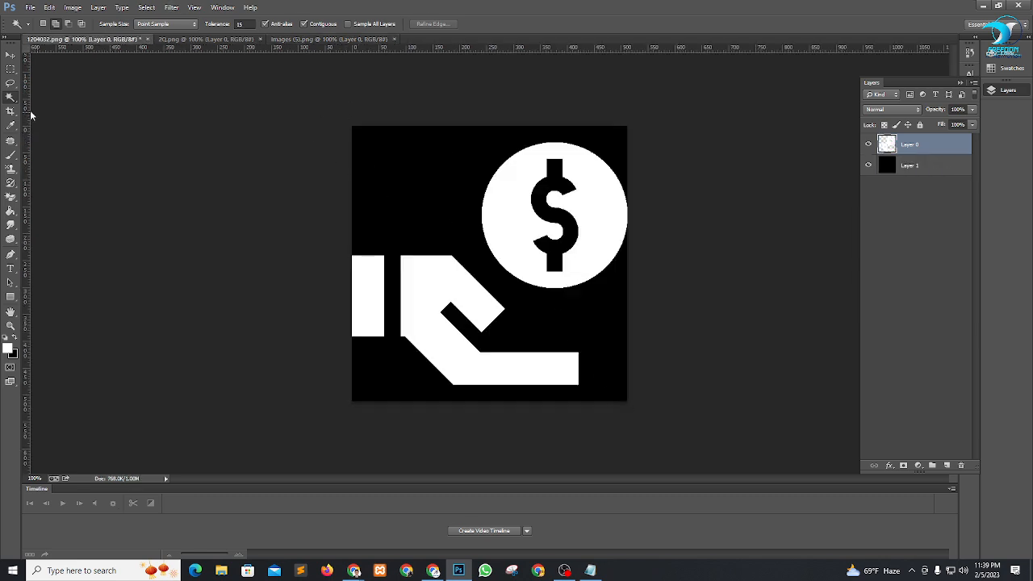
pyautogui.click(11, 69)
pyautogui.moveTo(343, 110); pyautogui.dragTo(640, 428)
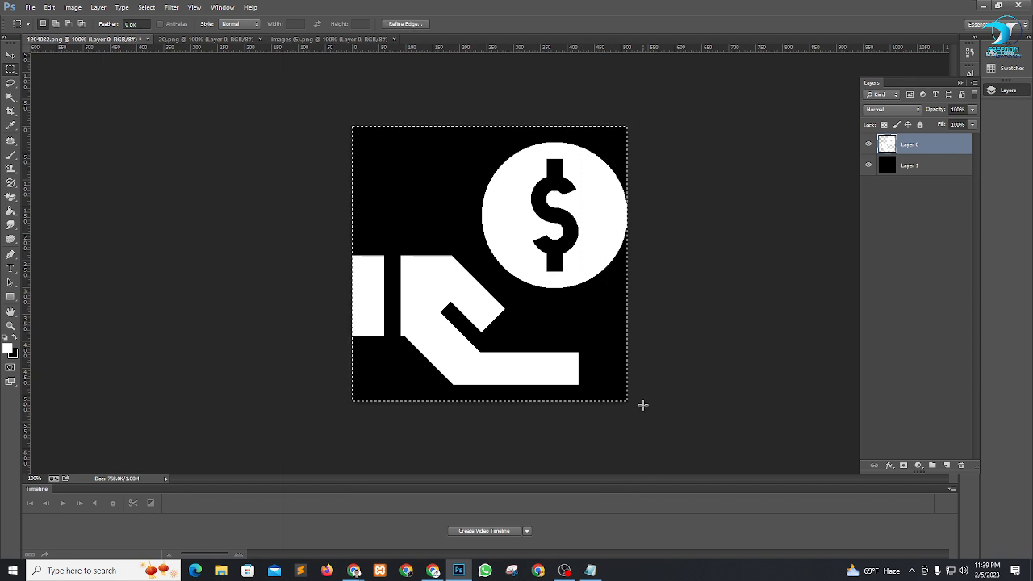
pyautogui.hotkey('ctrl', 'c')
pyautogui.hotkey('ctrl', 'n')
pyautogui.press('Return')
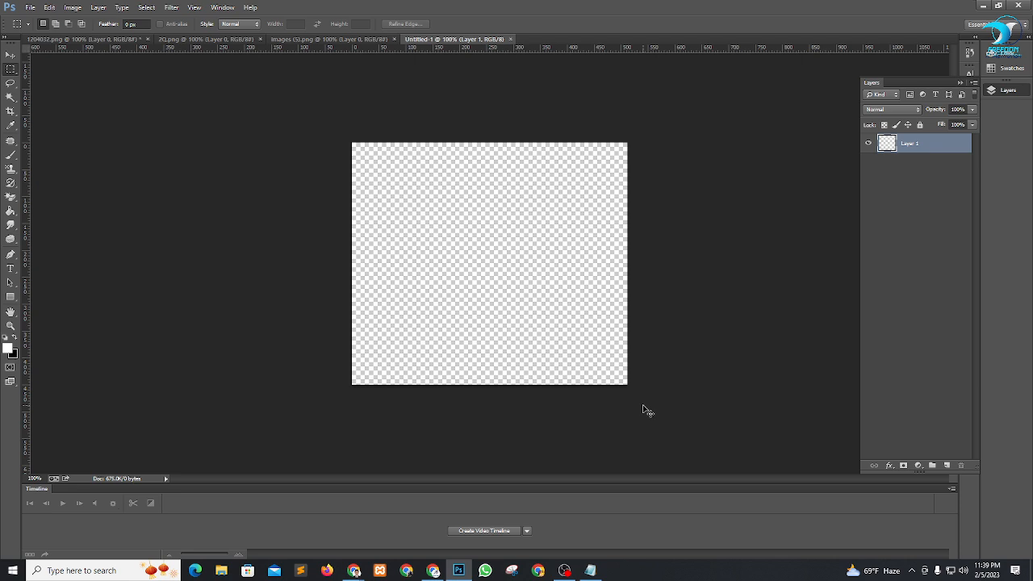
pyautogui.hotkey('ctrl', 'v')
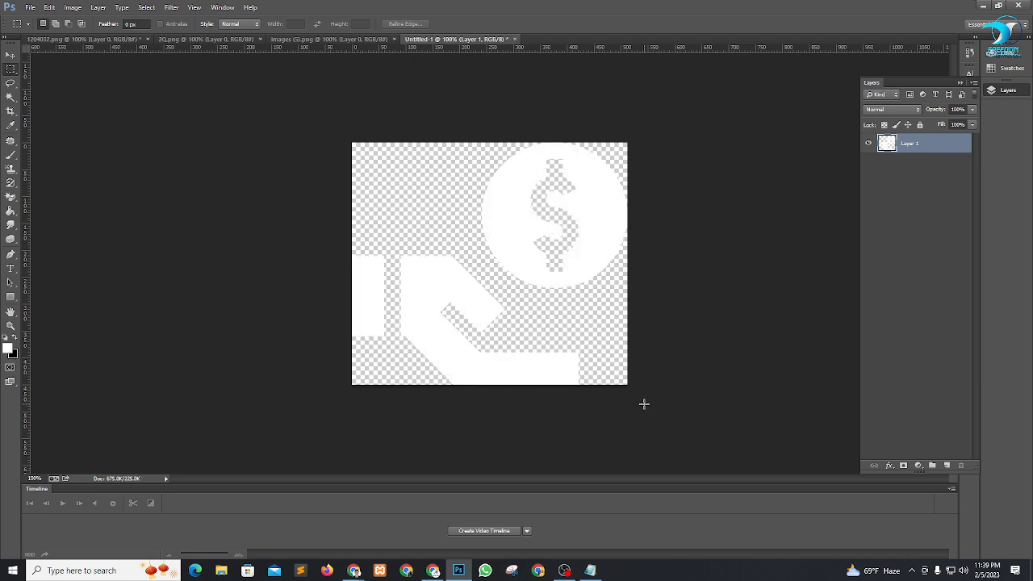
# Add a new empty layer above the white hand-and-dollar icon and hide the icon's layer.
pyautogui.click(10, 54)
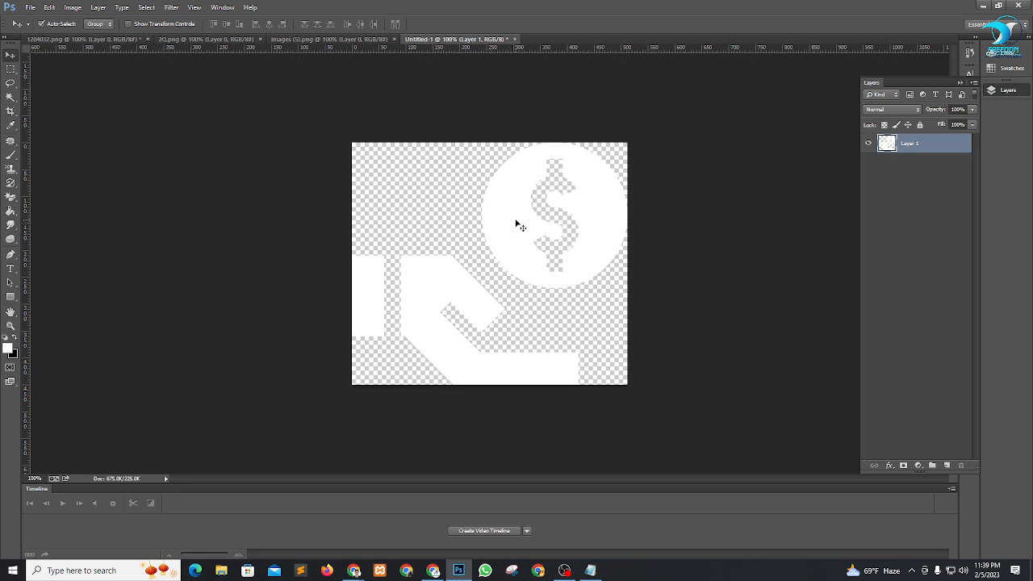
pyautogui.click(947, 466)
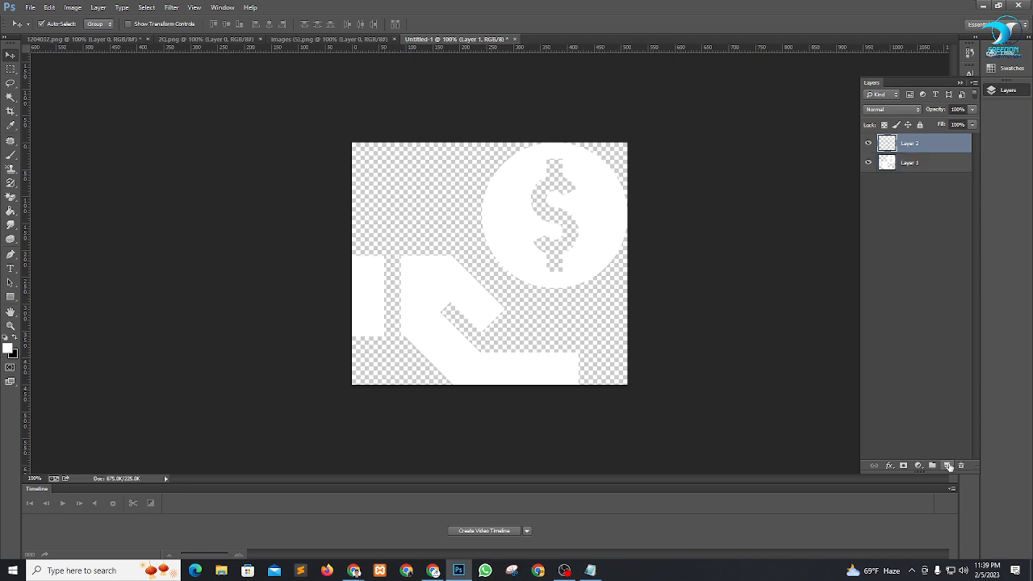
pyautogui.click(868, 163)
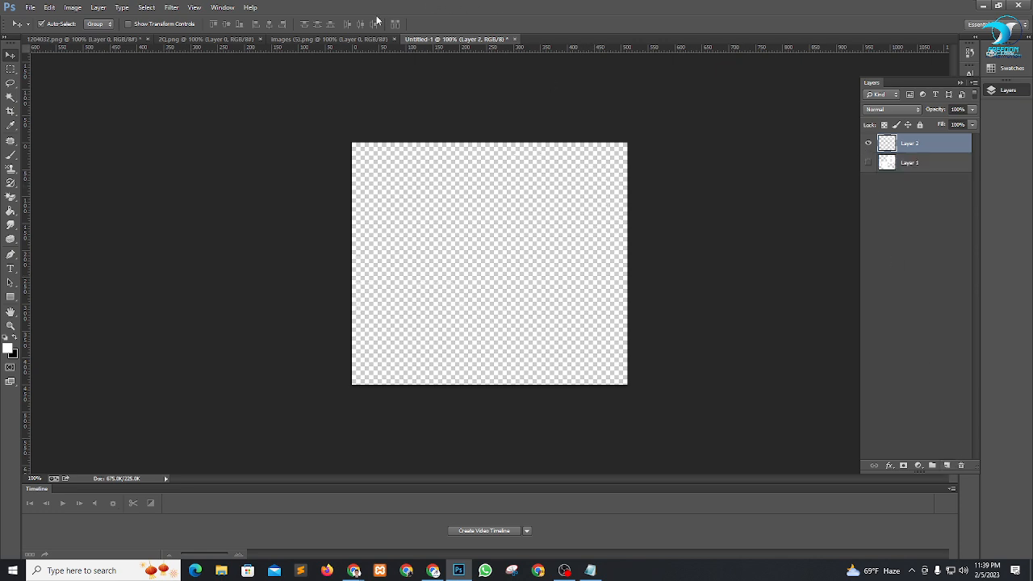
# Delete the white corners around the purple circle in images (5).png using Magic Wand selections, and deselect.
pyautogui.click(330, 38)
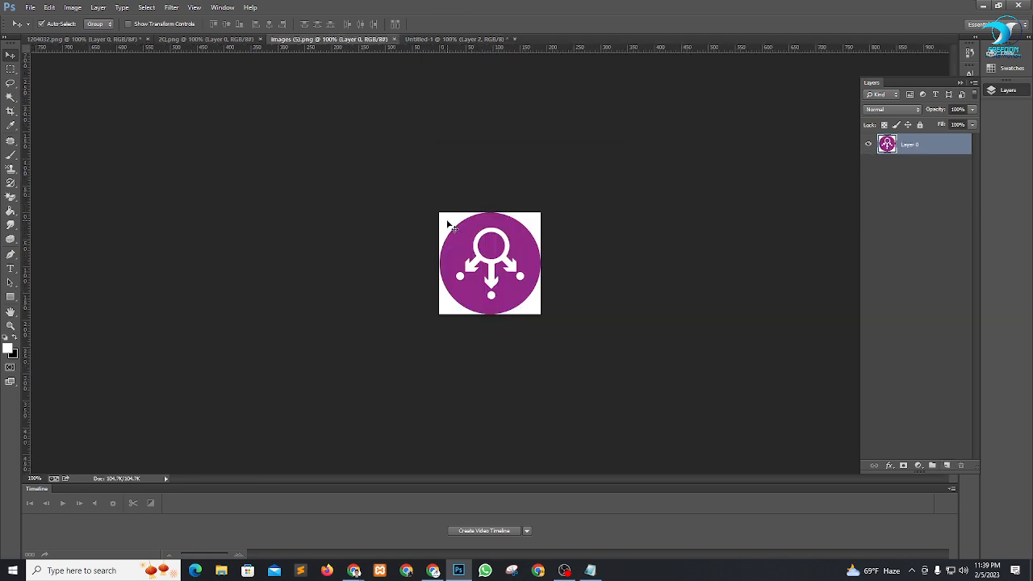
pyautogui.click(10, 99)
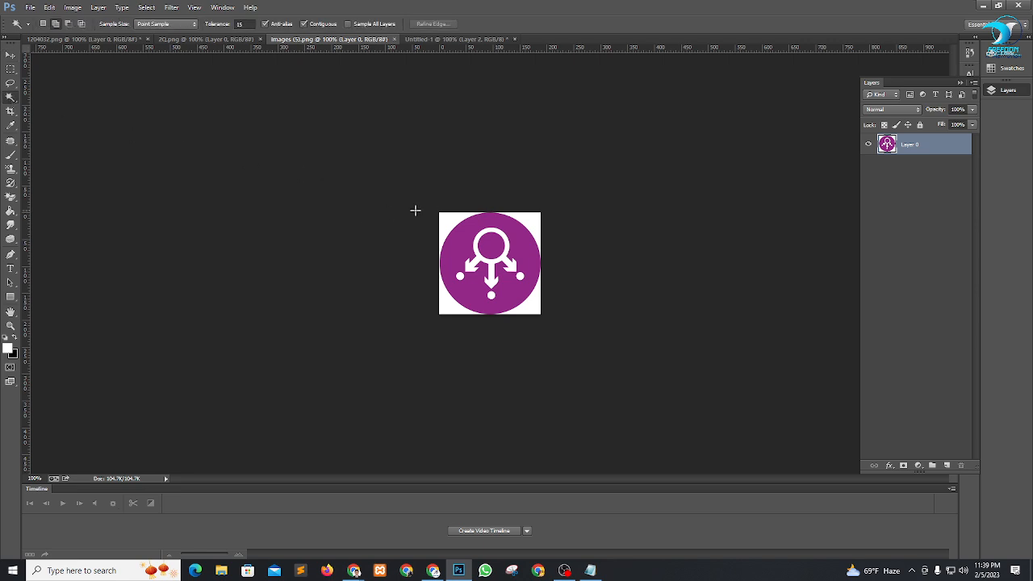
pyautogui.click(444, 220)
pyautogui.click(535, 224)
pyautogui.click(538, 303)
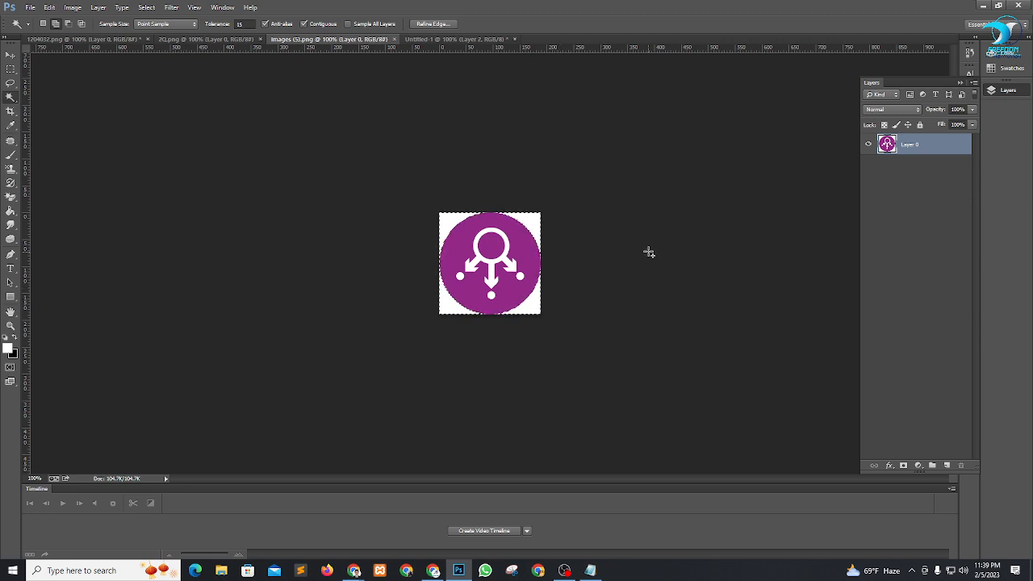
pyautogui.press('Delete')
pyautogui.press('v')
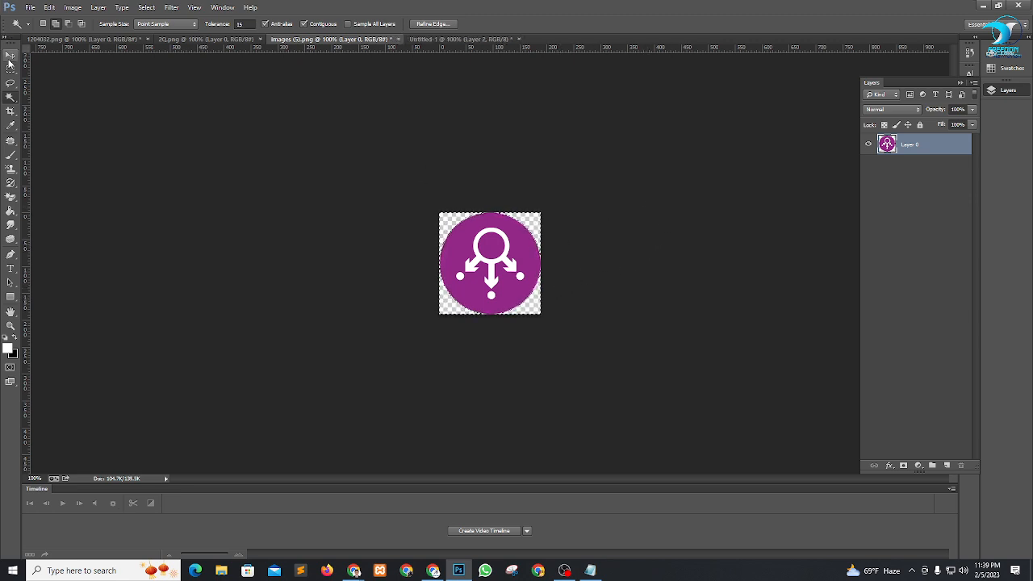
pyautogui.hotkey('ctrl', 'd')
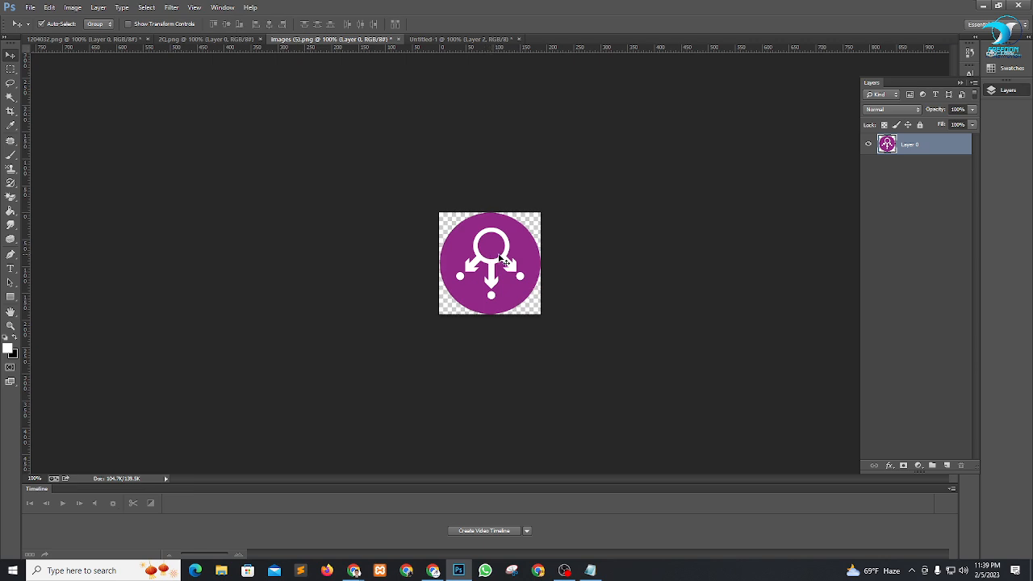
# Bring the purple circle icon from images (5).png into the Untitled-1 document as a new layer.
pyautogui.click(230, 39)
pyautogui.click(489, 38)
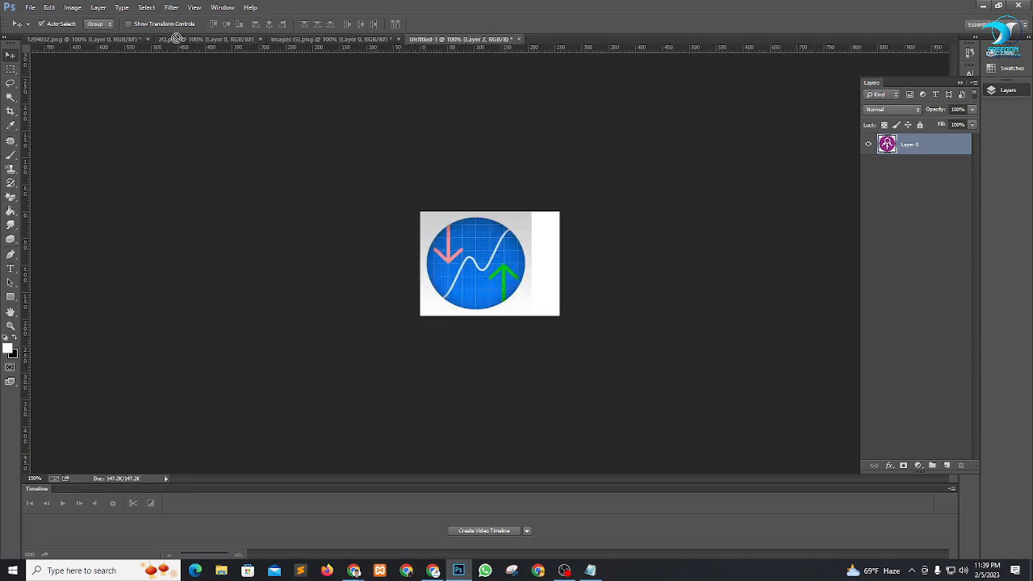
pyautogui.hotkey('ctrl', 'v')
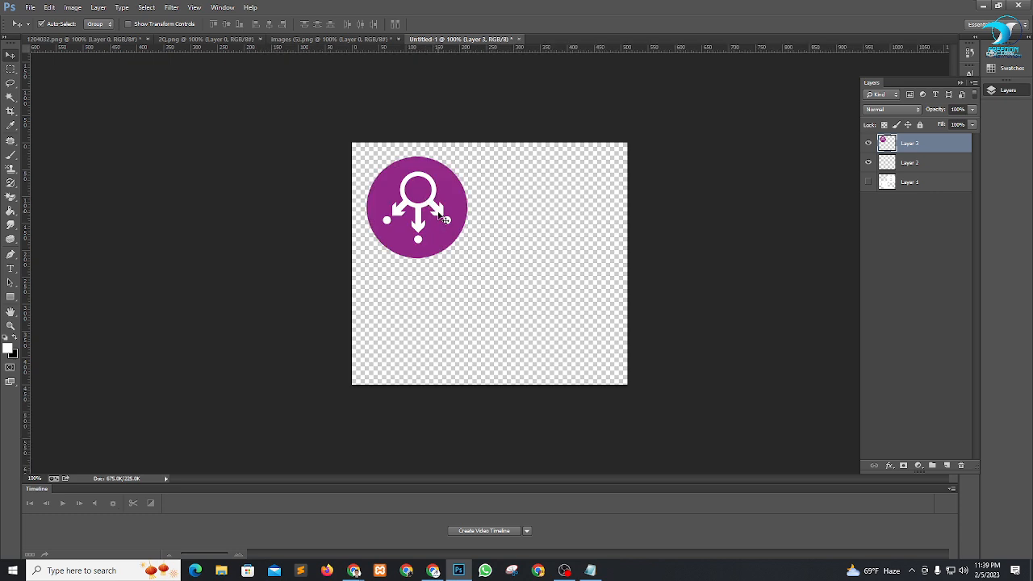
# Enlarge the purple icon to about 190% with Free Transform and place it near the centre of the canvas.
pyautogui.hotkey('ctrl', 't')
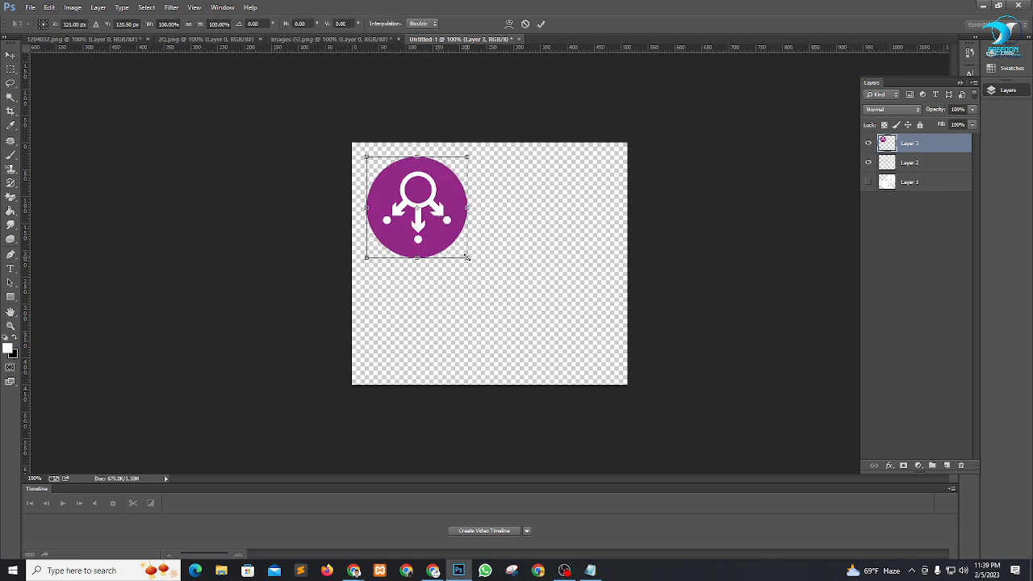
pyautogui.moveTo(467, 257); pyautogui.dragTo(511, 299)
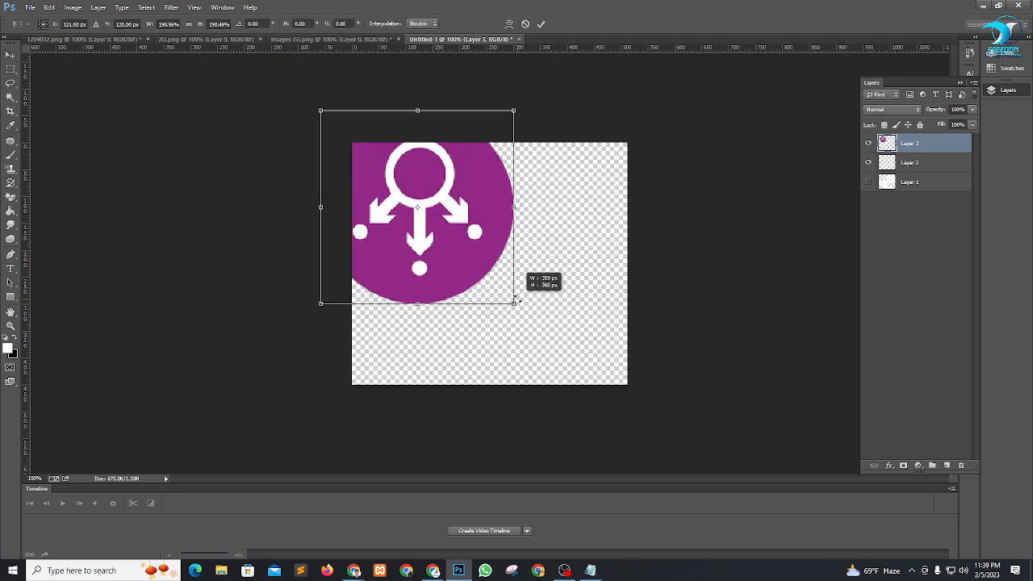
pyautogui.moveTo(452, 220); pyautogui.dragTo(518, 274)
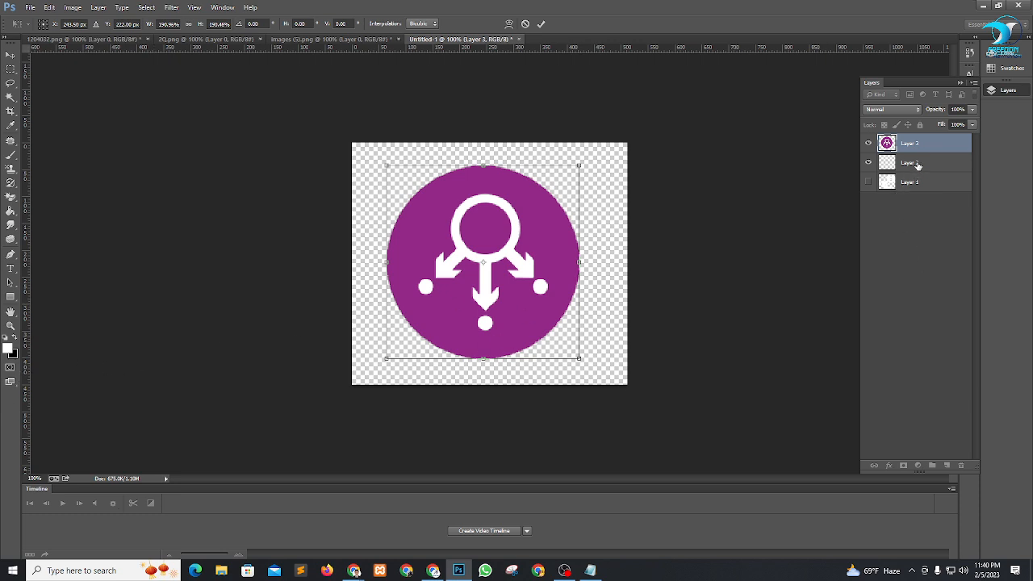
pyautogui.click(541, 23)
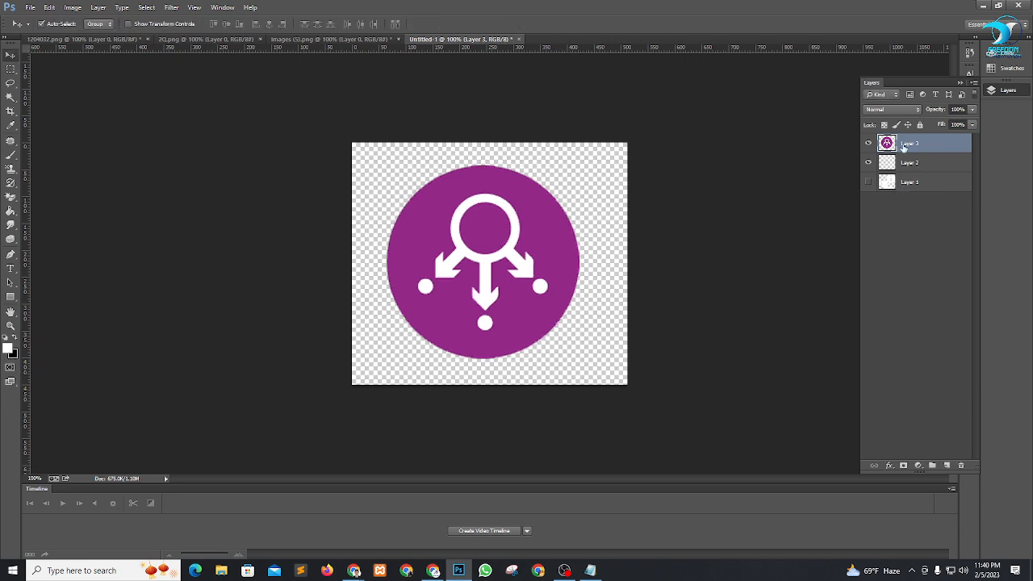
# Fill the empty layer beneath the purple icon with black and save the image in Downloads as a JPEG named WFAFD.
pyautogui.click(923, 166)
pyautogui.hotkey('ctrl', 'BackSpace')
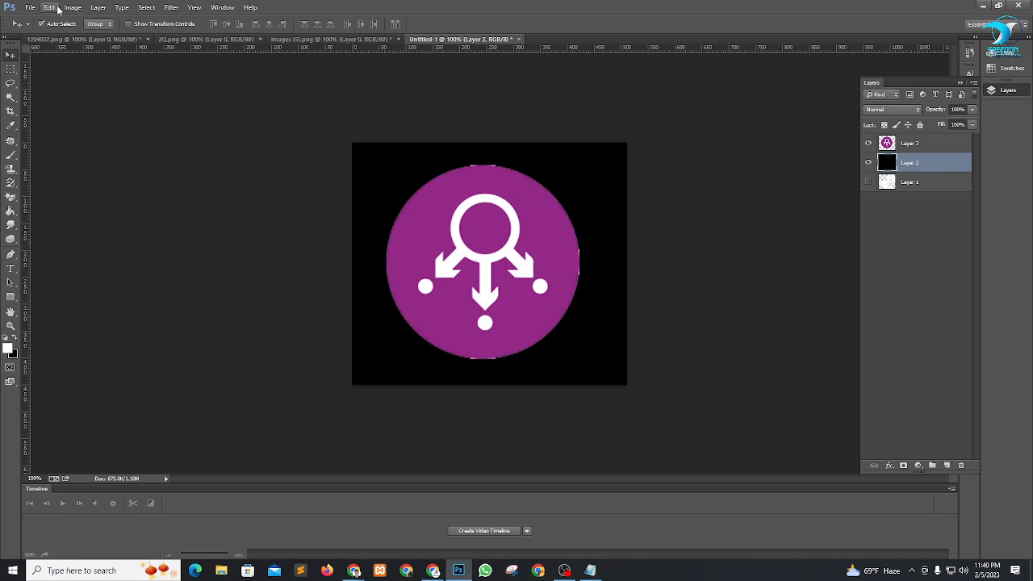
pyautogui.hotkey('ctrl', 's')
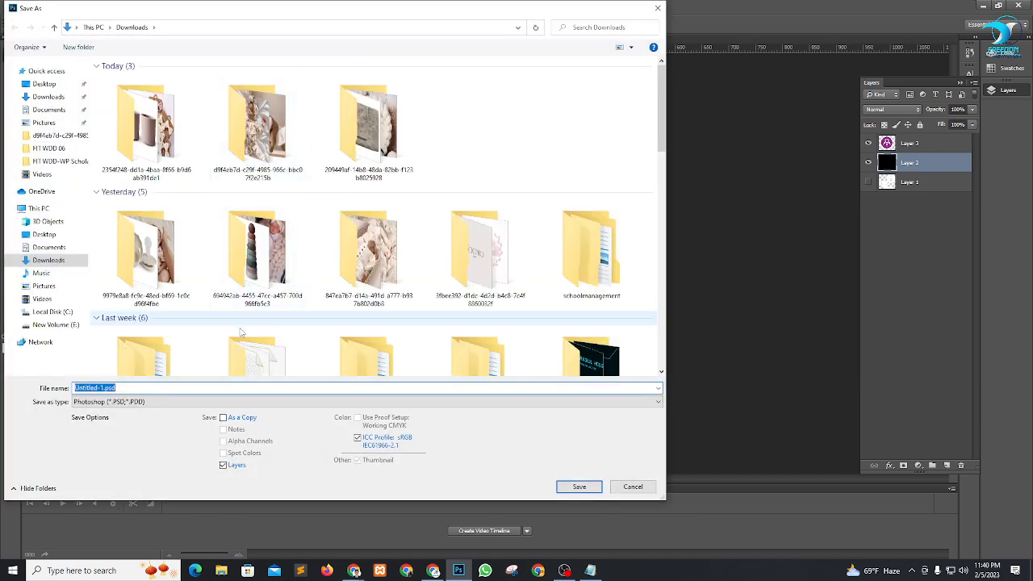
pyautogui.click(108, 403)
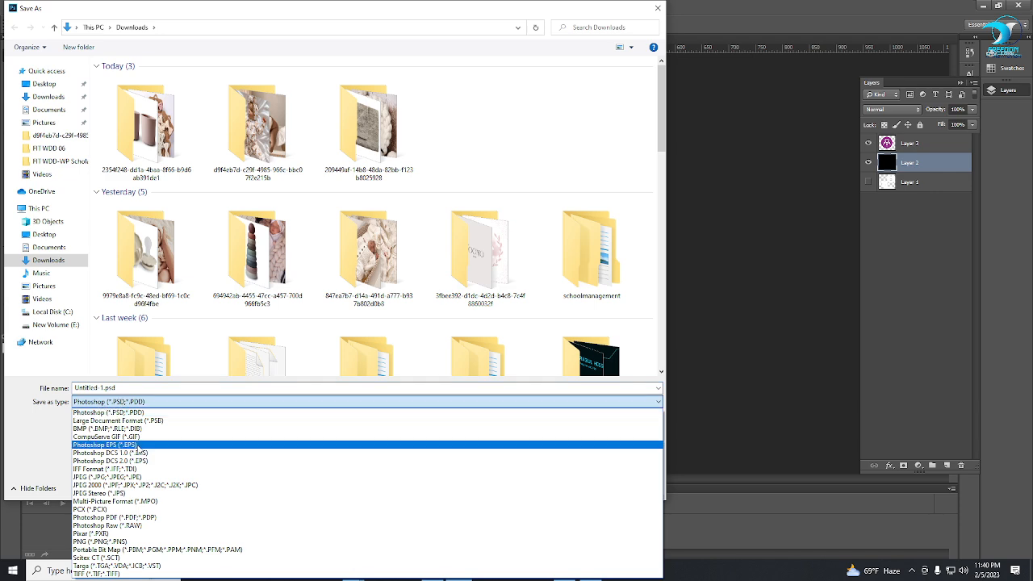
pyautogui.click(127, 477)
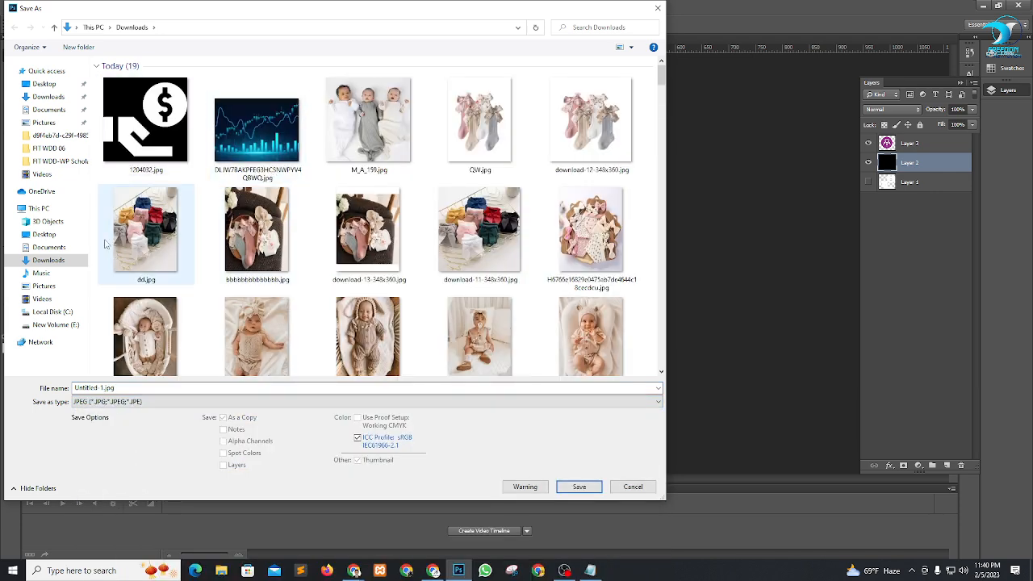
pyautogui.scroll(-3, 419, 234)
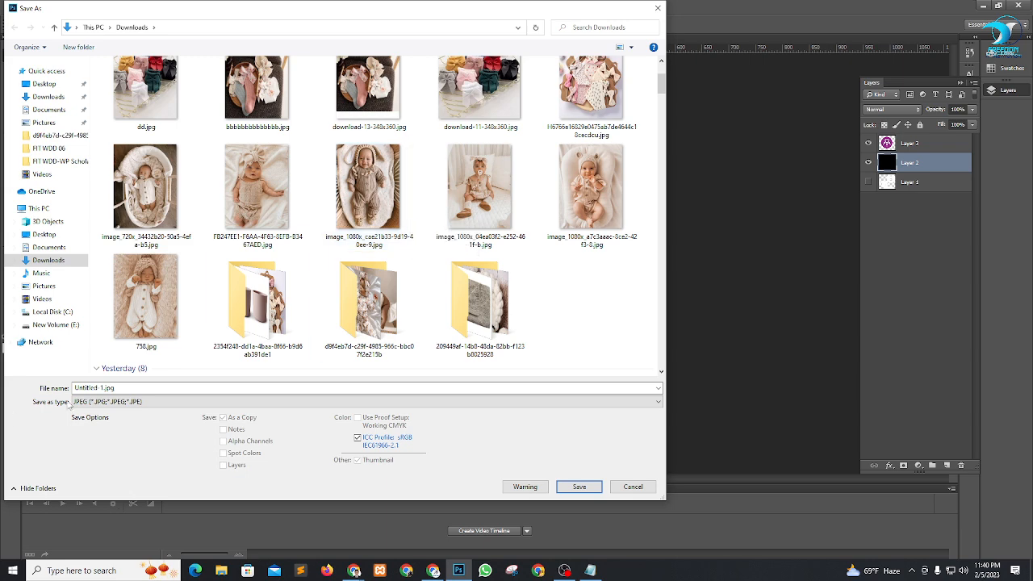
pyautogui.doubleClick(106, 388)
pyautogui.write('WFAFD')
pyautogui.click(578, 489)
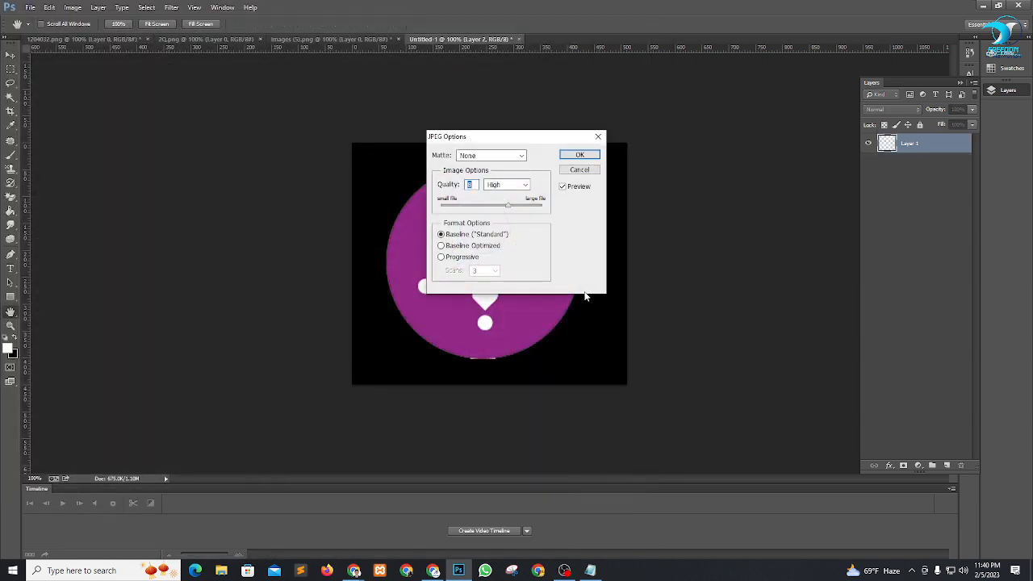
pyautogui.click(579, 155)
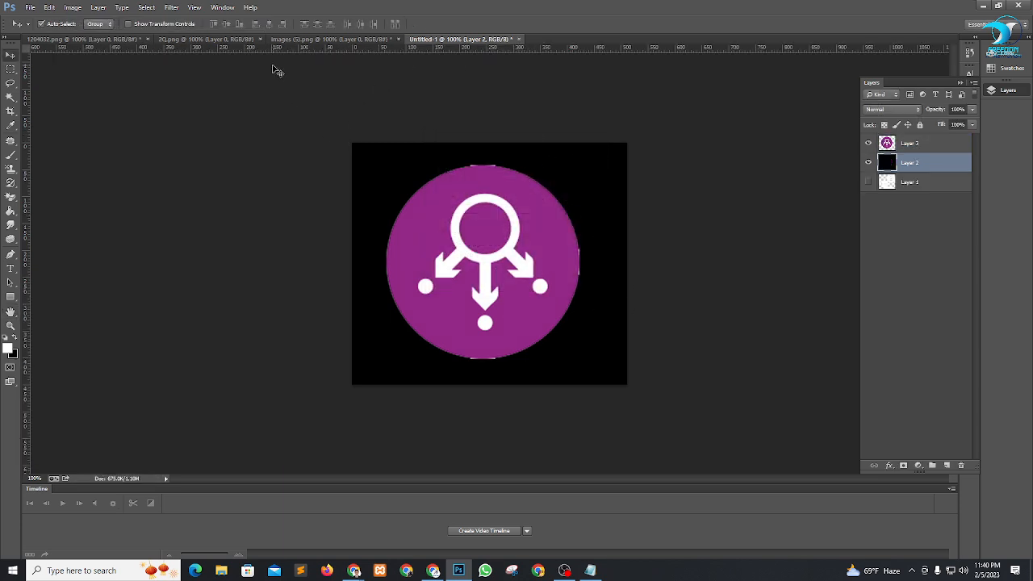
# Delete the purple icon's layer from Untitled-1 and close images (5).png without saving its changes.
pyautogui.click(887, 144)
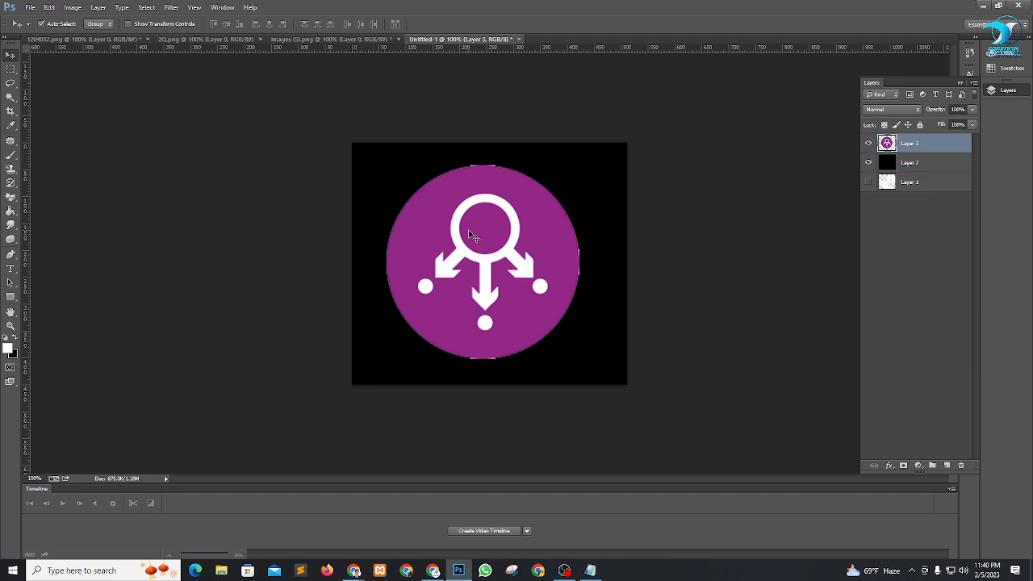
pyautogui.press('Delete')
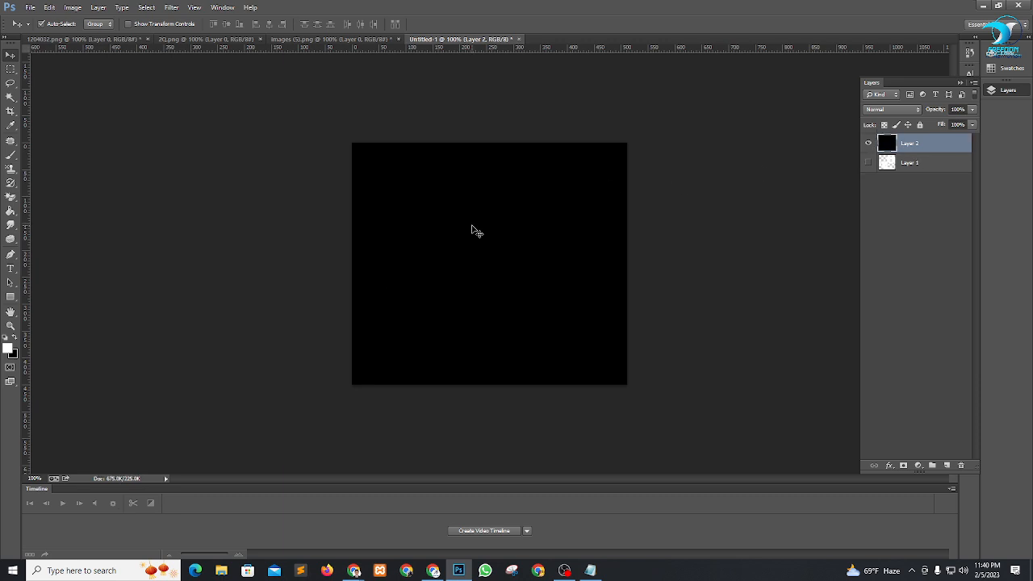
pyautogui.click(355, 40)
pyautogui.click(400, 39)
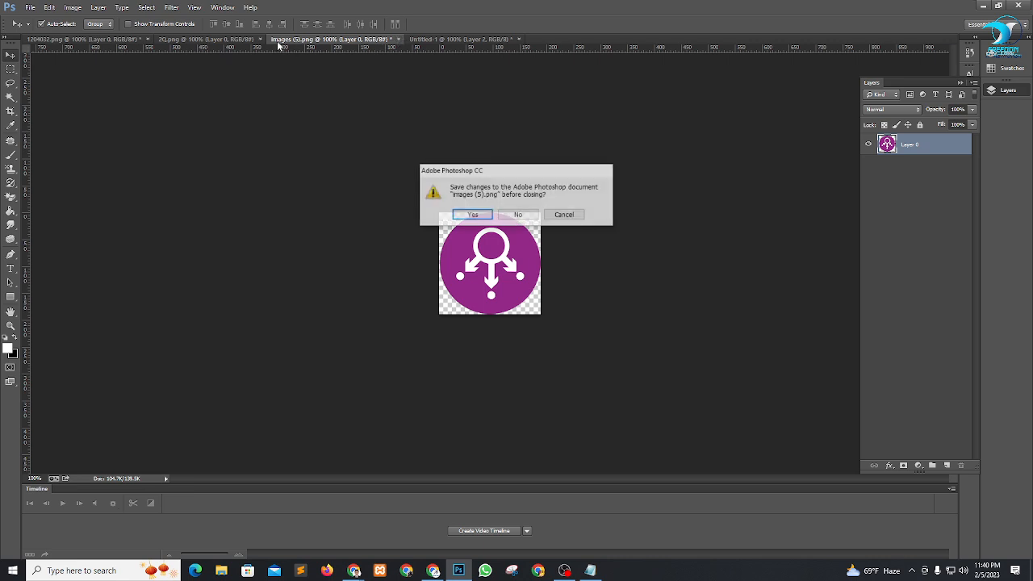
pyautogui.click(528, 216)
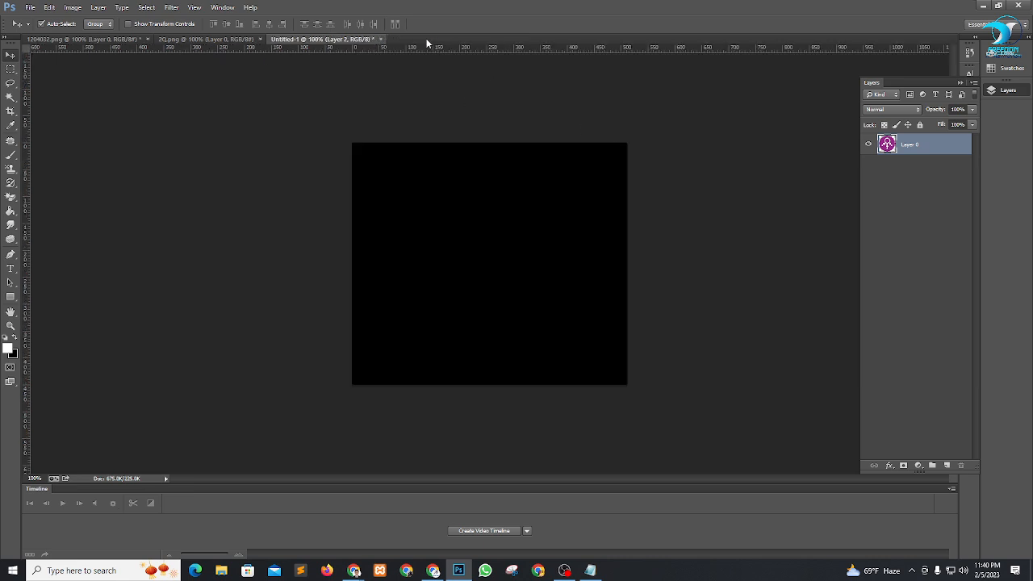
# Draw an elliptical marquee selection inside the blue chart circle in 2Q.png.
pyautogui.click(229, 40)
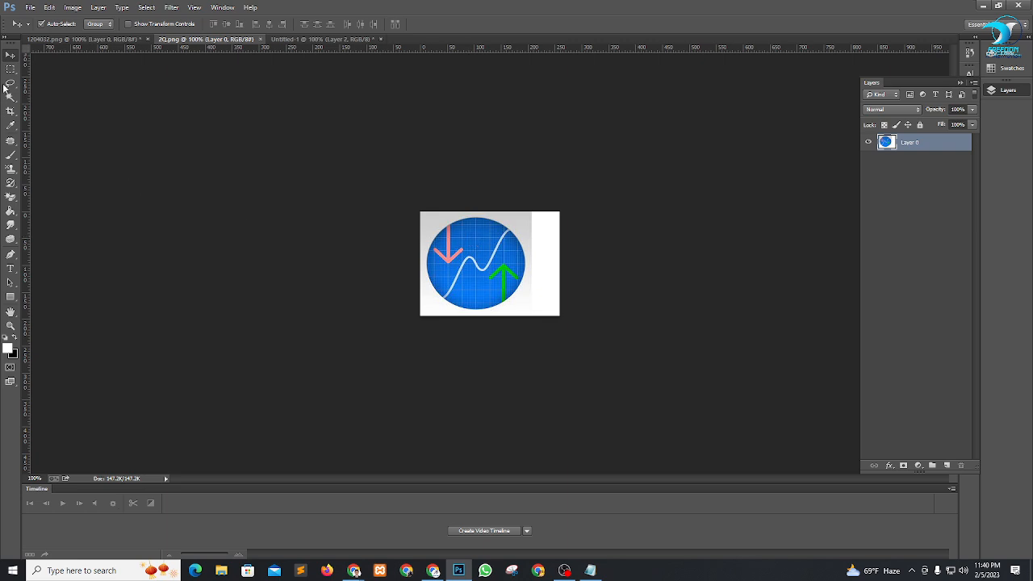
pyautogui.moveTo(11, 73); pyautogui.dragTo(36, 81)
pyautogui.moveTo(441, 228); pyautogui.dragTo(534, 293)
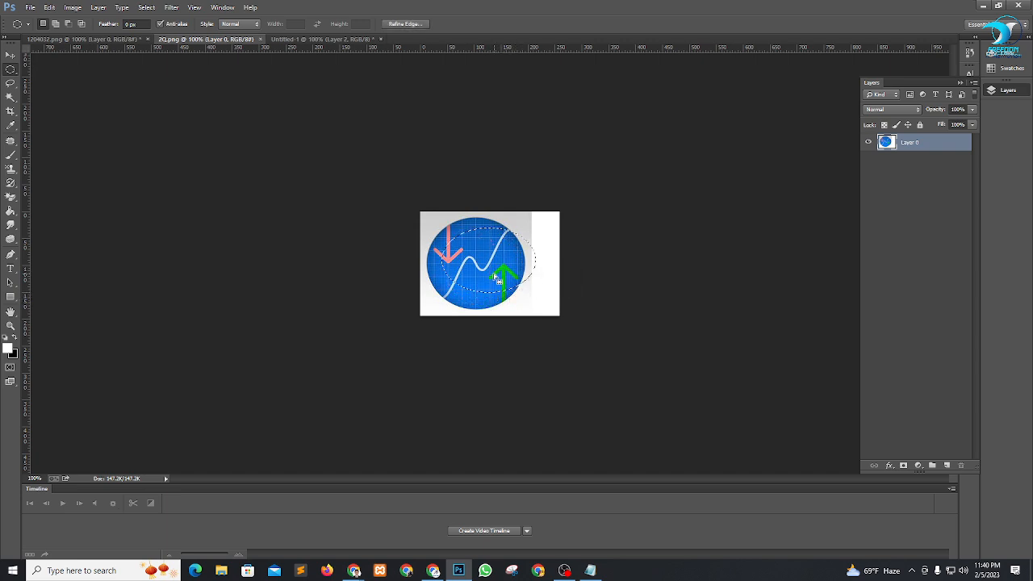
pyautogui.click(493, 273)
pyautogui.moveTo(437, 233); pyautogui.dragTo(521, 295)
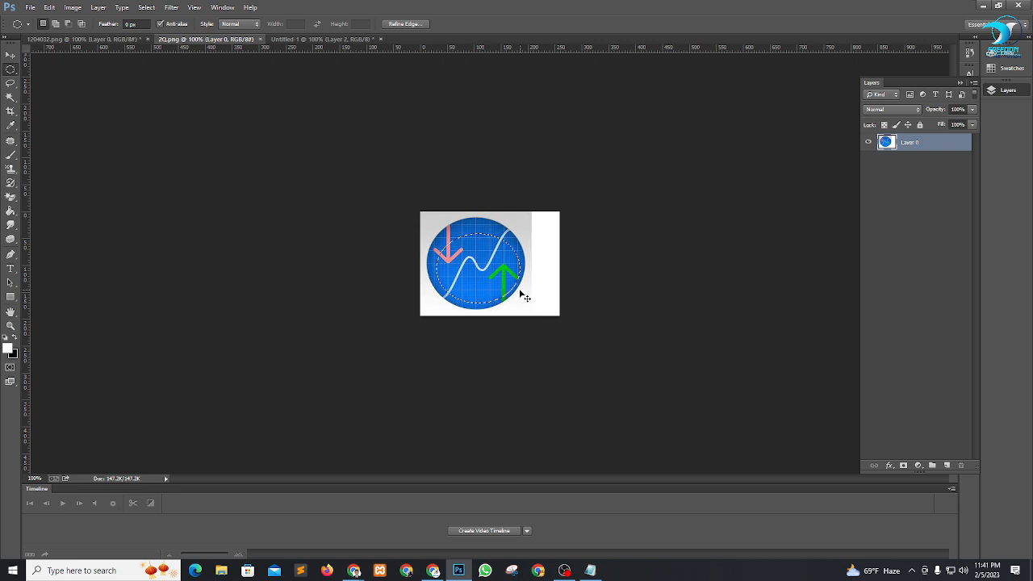
pyautogui.hotkey('ctrl', 't')
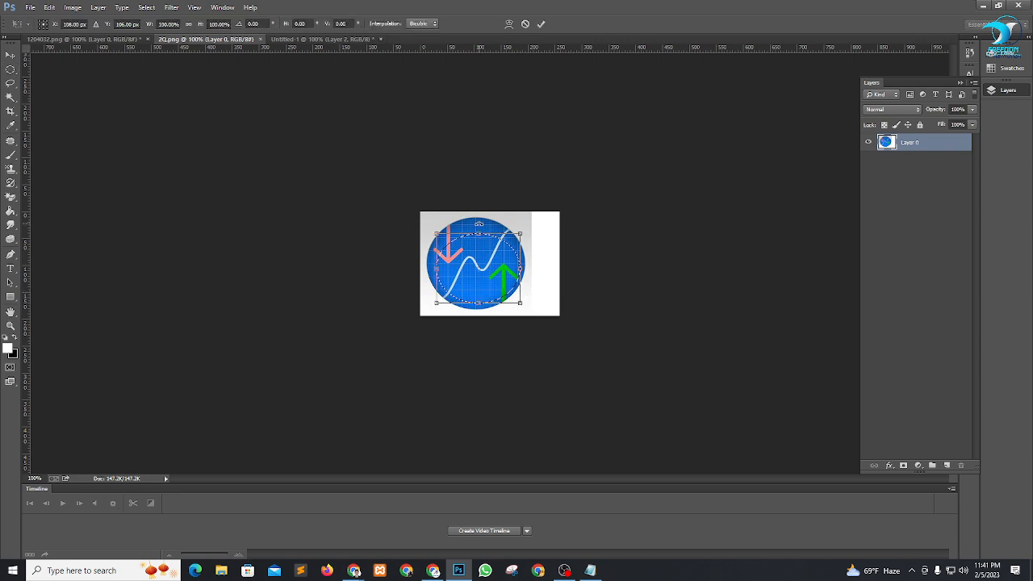
pyautogui.moveTo(478, 234)
pyautogui.mouseDown()
pyautogui.moveTo(471, 223)
pyautogui.moveTo(478, 237)
pyautogui.mouseUp()
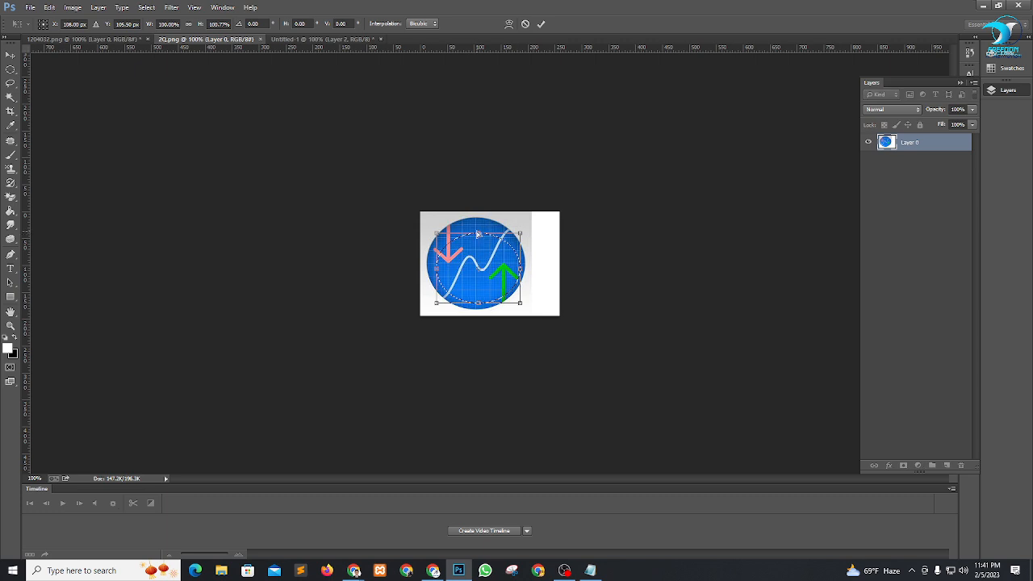
pyautogui.click(332, 39)
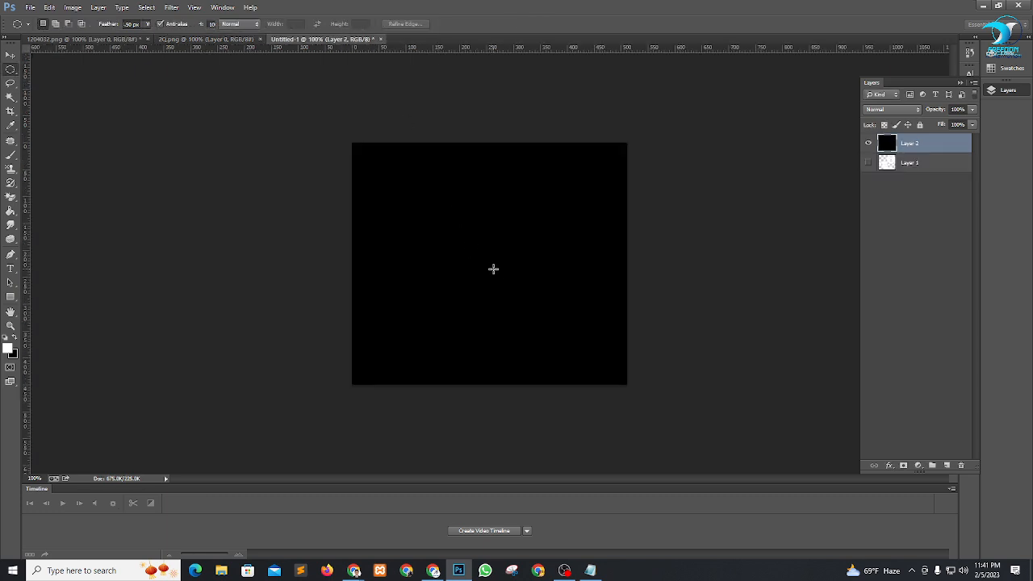
pyautogui.hotkey('ctrl', 'v')
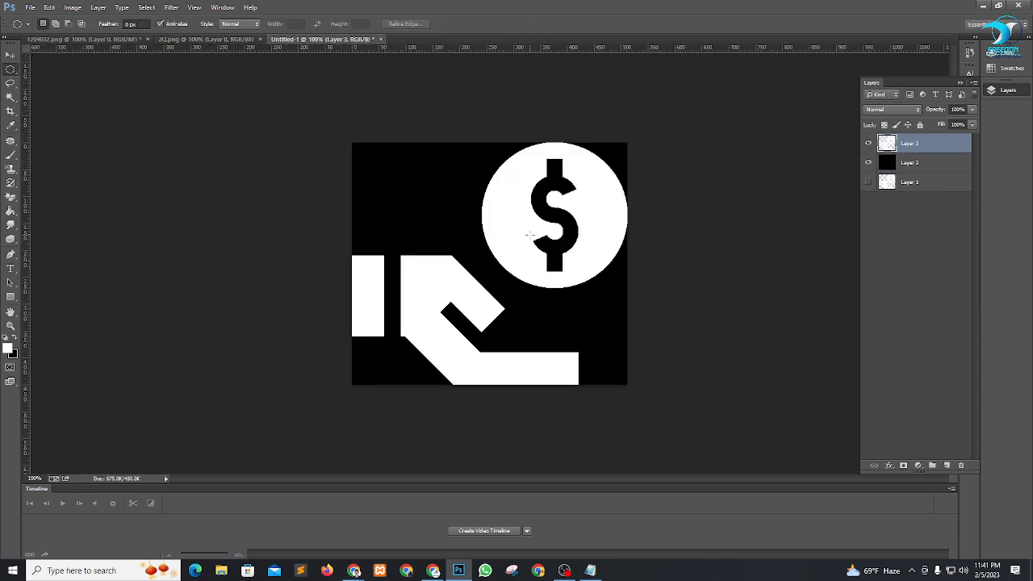
pyautogui.hotkey('ctrl', 'z')
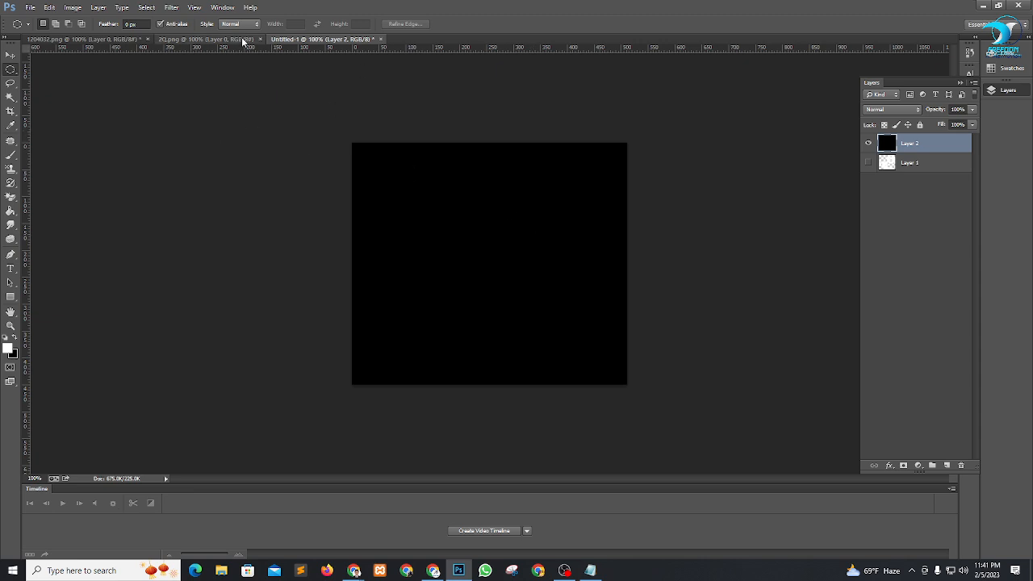
# Return to 2Q.png and cut the elliptical selection out of the blue chart circle.
pyautogui.click(210, 39)
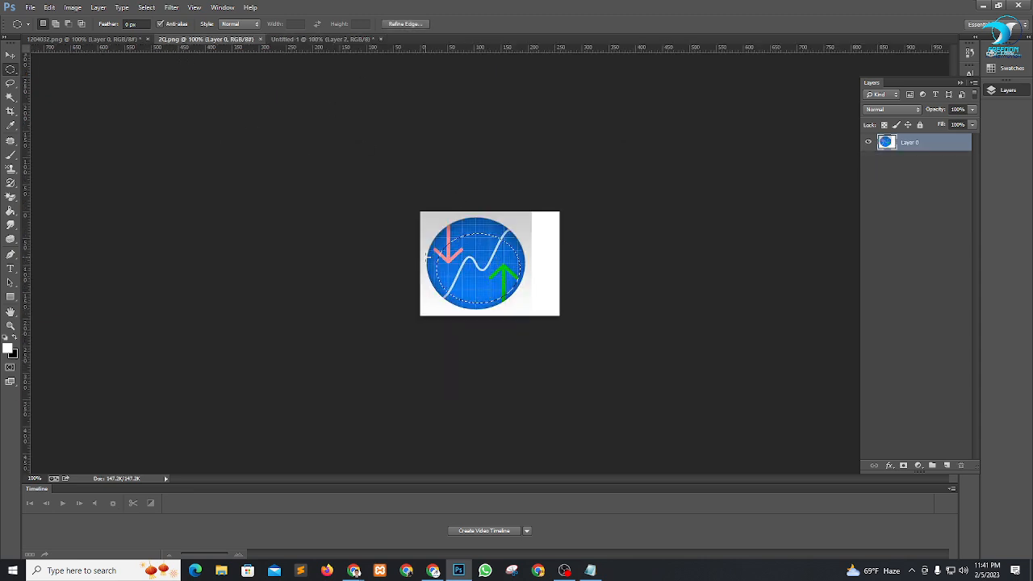
pyautogui.press('Delete')
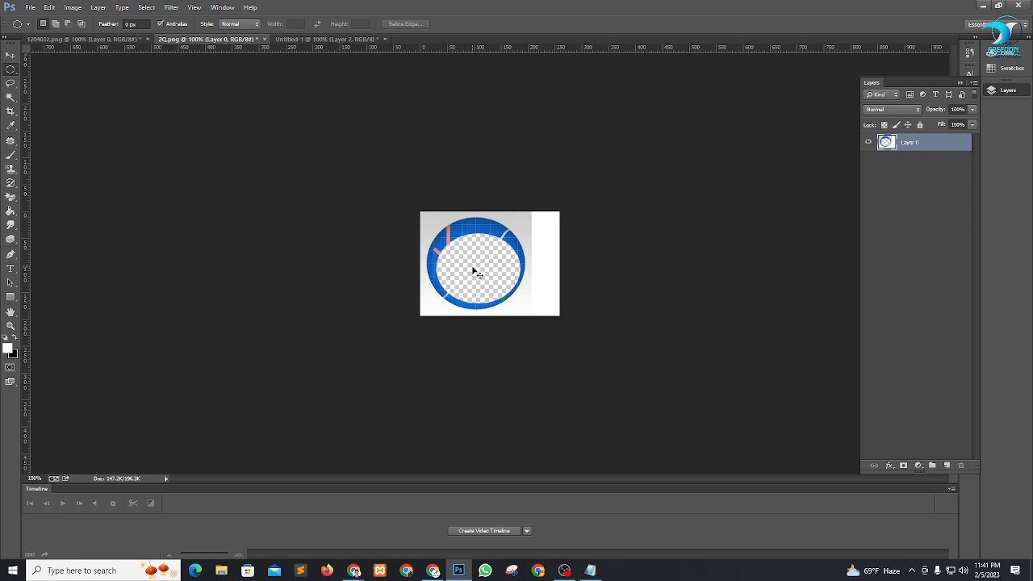
# Undo the elliptical cut in 2Q.png and clear the selection around the chart circle.
pyautogui.hotkey('ctrl', 'z')
pyautogui.hotkey('ctrl', 'z')
pyautogui.hotkey('ctrl', 'z')
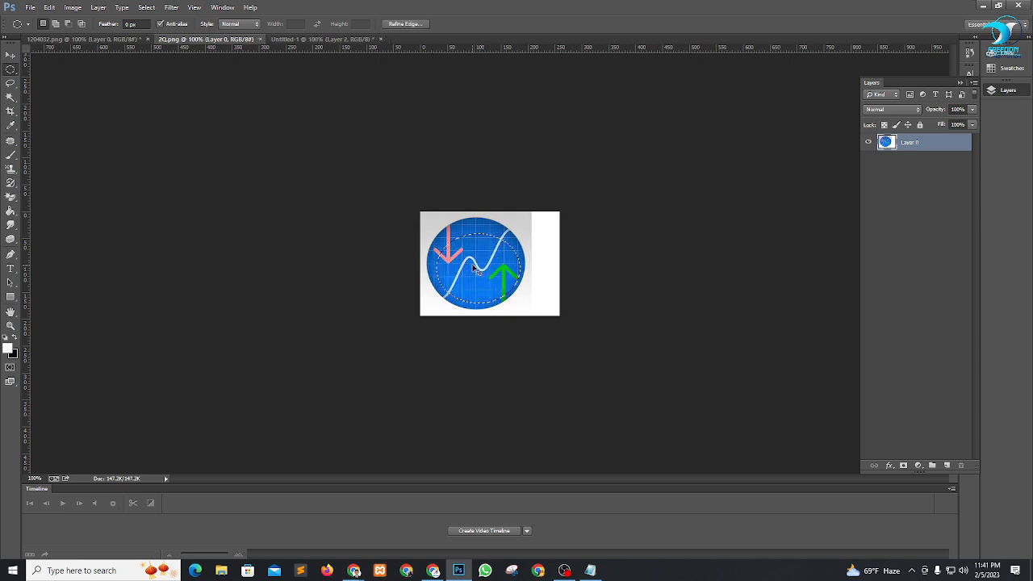
pyautogui.hotkey('ctrl', 'd')
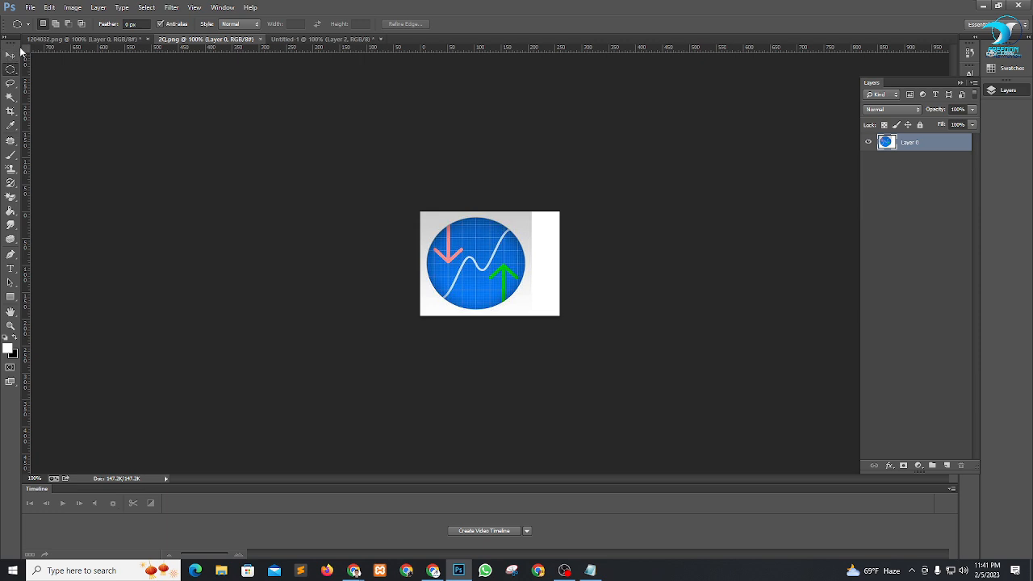
# Crop the blank white strip off the right side of 2Q.png and delete the background around the blue circle using a Magic Wand selection.
pyautogui.click(11, 114)
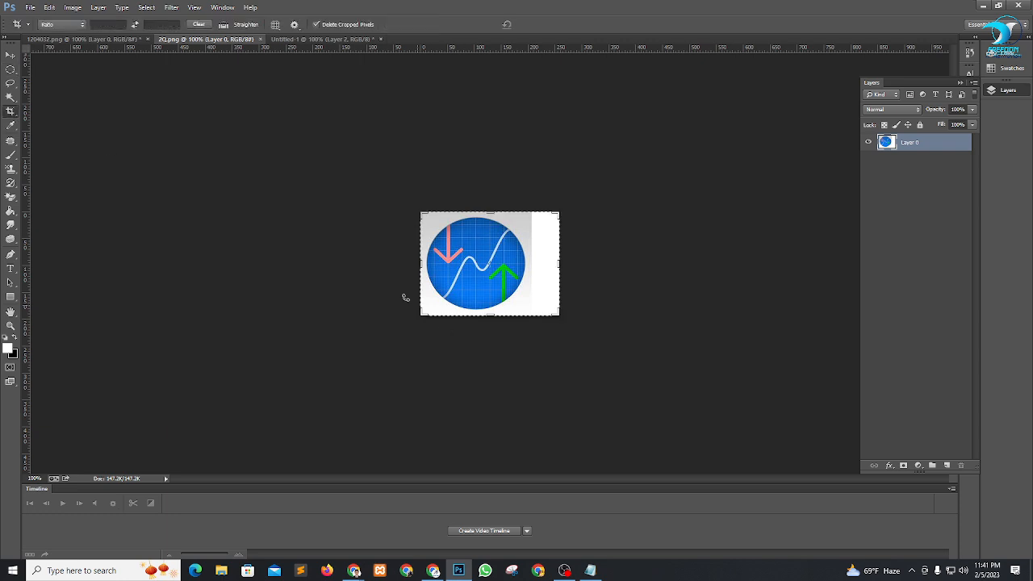
pyautogui.moveTo(561, 313); pyautogui.dragTo(541, 316)
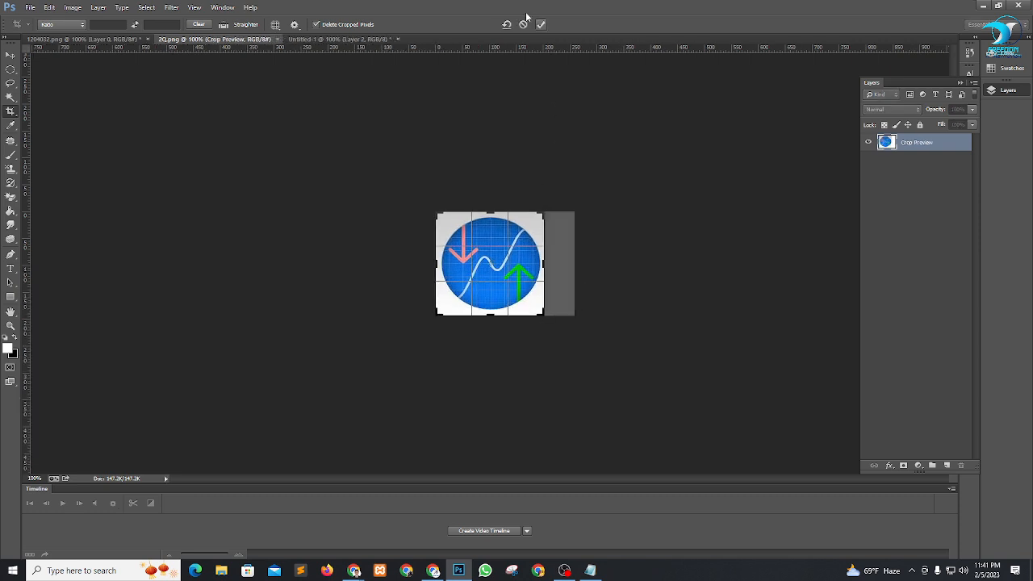
pyautogui.click(542, 25)
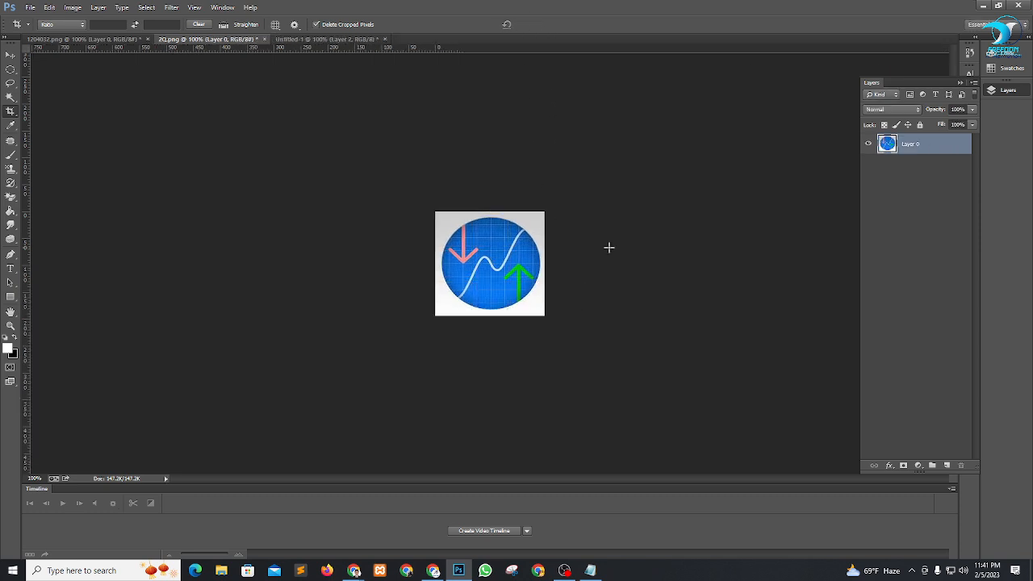
pyautogui.click(10, 97)
pyautogui.click(454, 224)
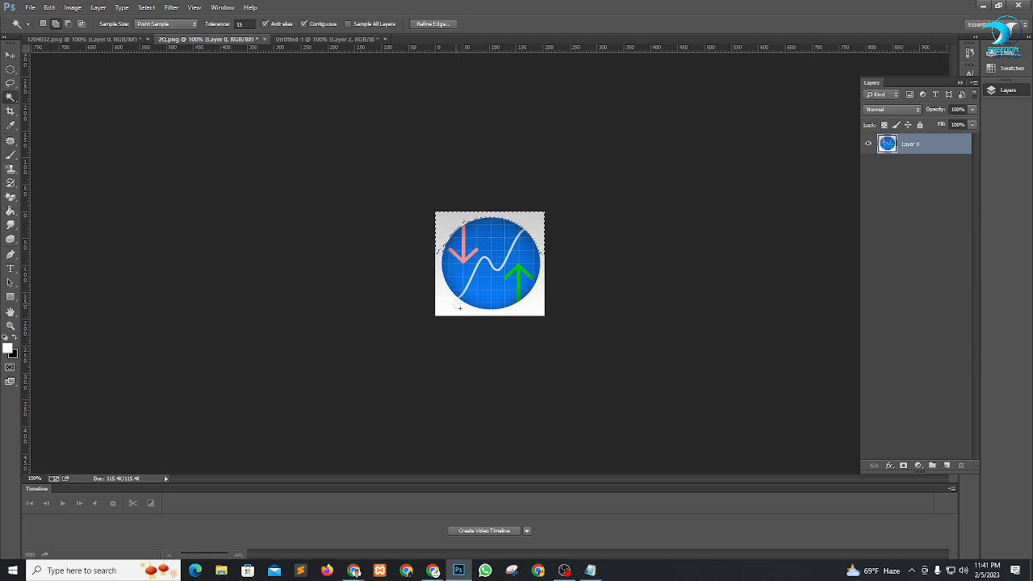
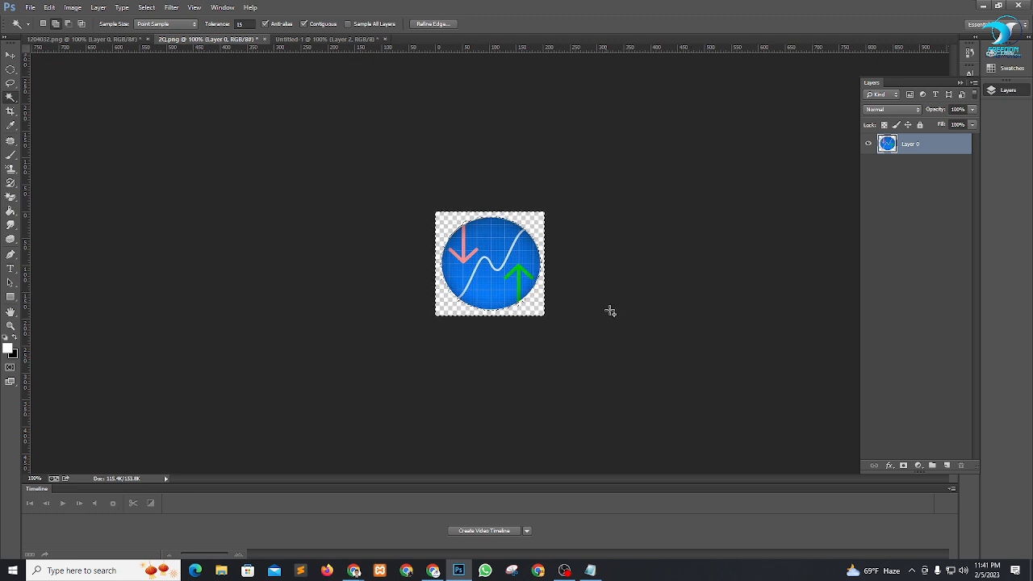
# Move the blue chart circle into Untitled-1, scale it to about 189%, and centre it on the black background.
pyautogui.click(10, 54)
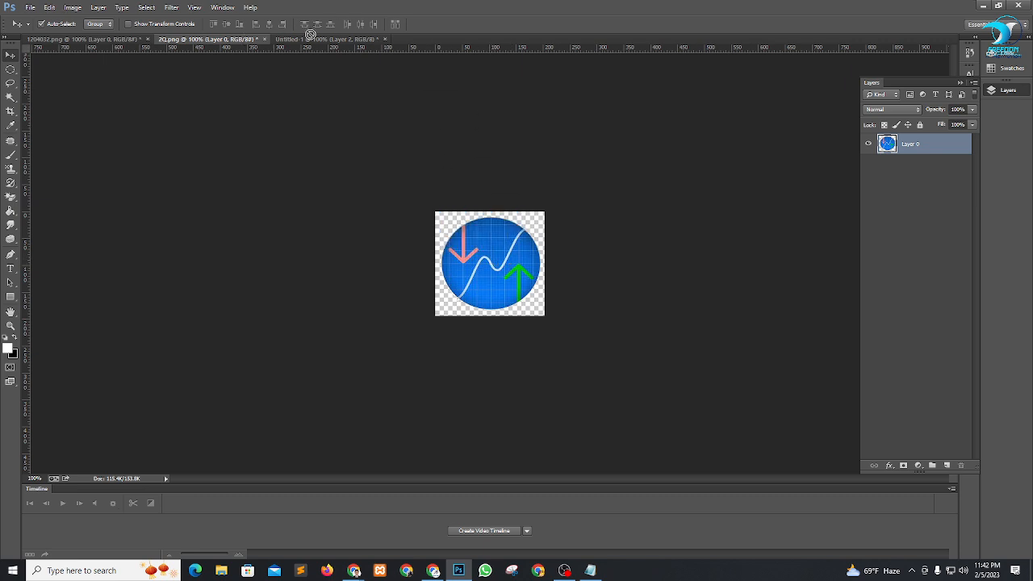
pyautogui.moveTo(310, 34); pyautogui.dragTo(473, 233)
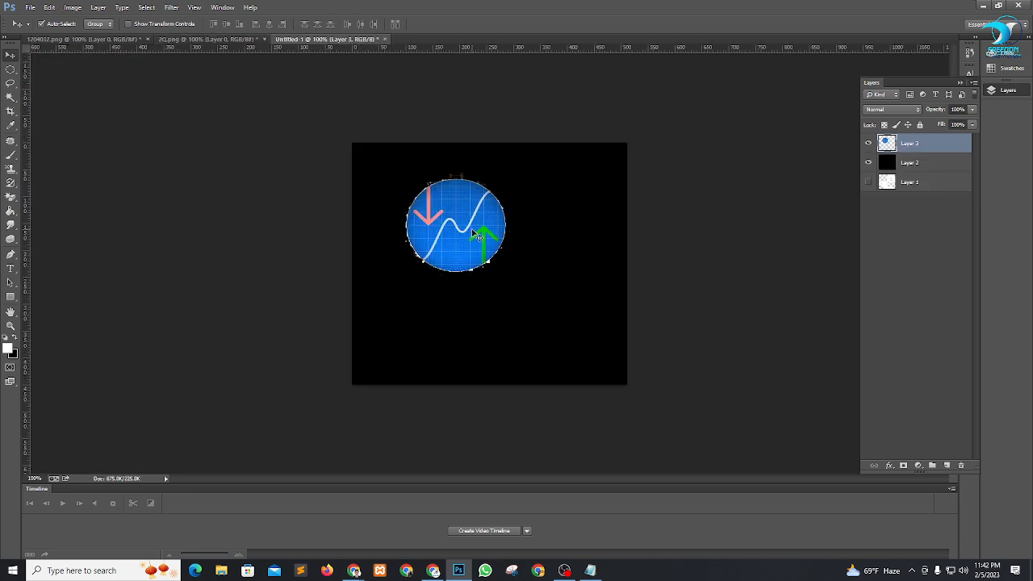
pyautogui.hotkey('ctrl', 't')
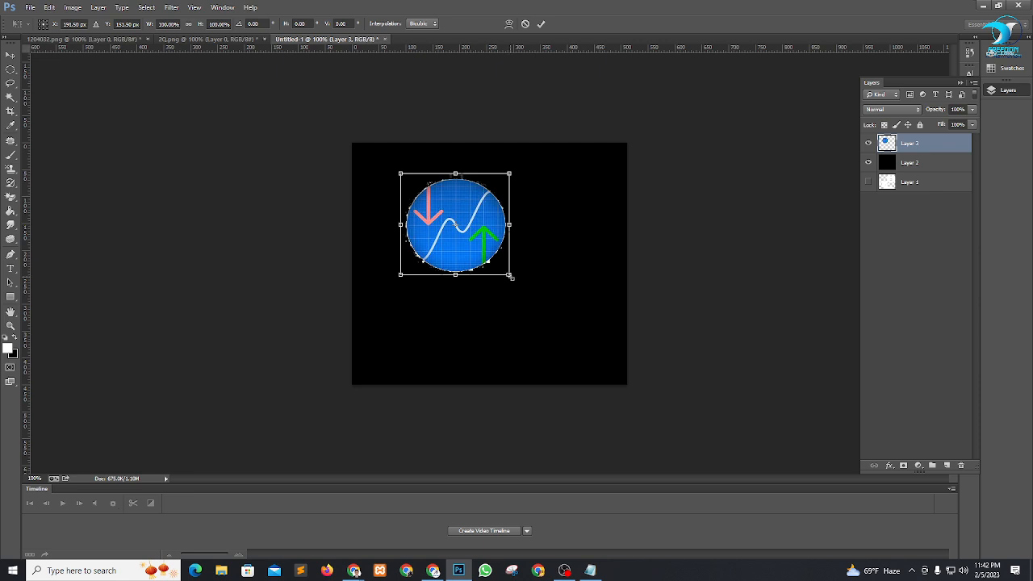
pyautogui.moveTo(510, 276); pyautogui.dragTo(559, 321)
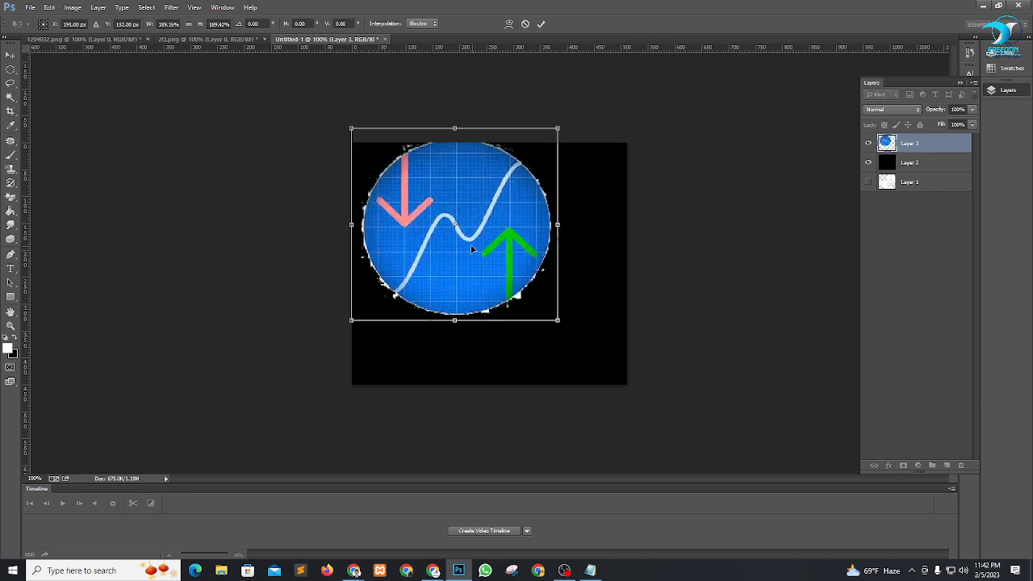
pyautogui.moveTo(470, 248); pyautogui.dragTo(511, 286)
pyautogui.moveTo(516, 218); pyautogui.dragTo(507, 213)
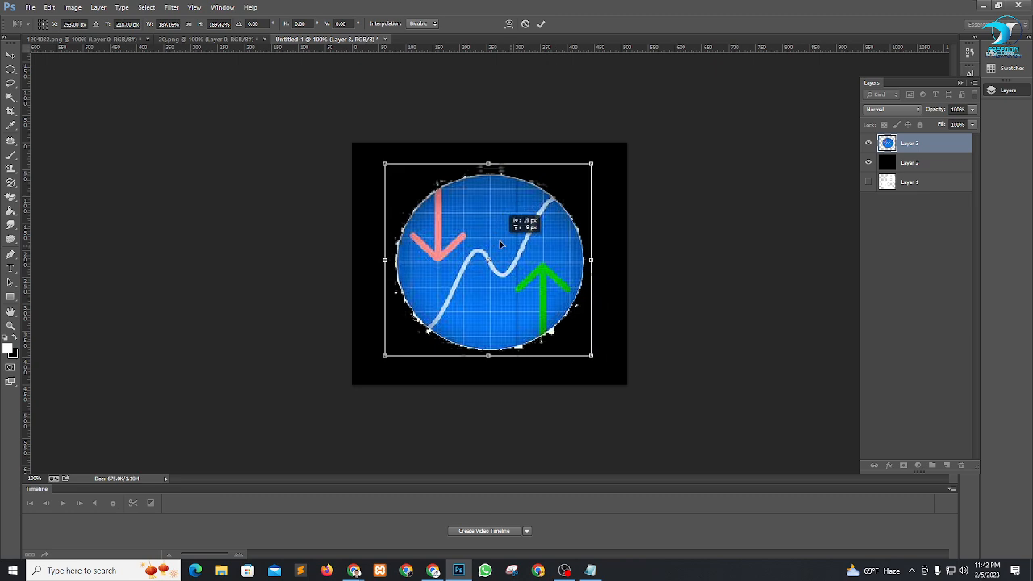
pyautogui.click(544, 24)
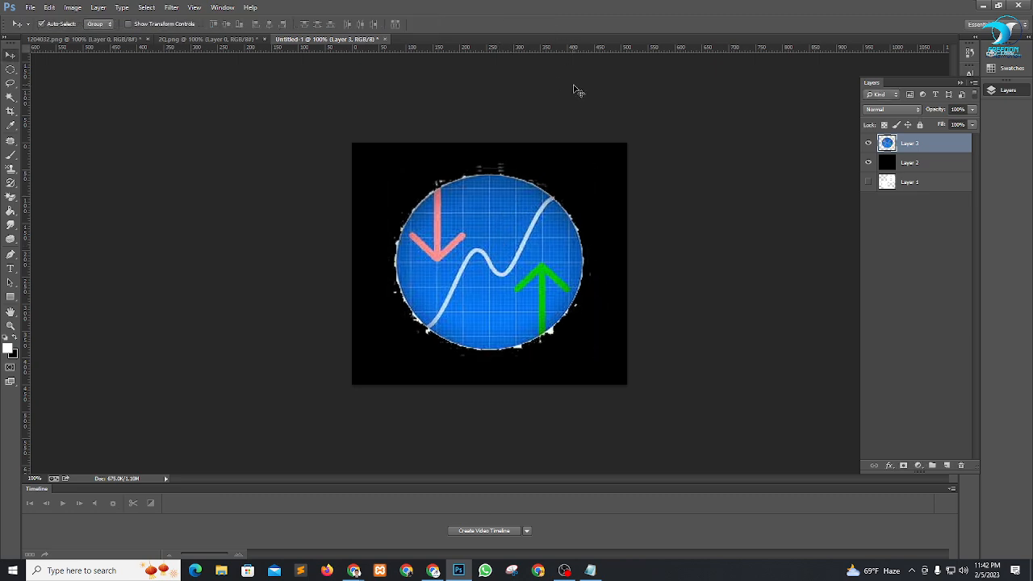
# Save the blue chart icon image in Downloads as a JPEG named 7542, keeping the default JPEG options.
pyautogui.hotkey('ctrl', 's')
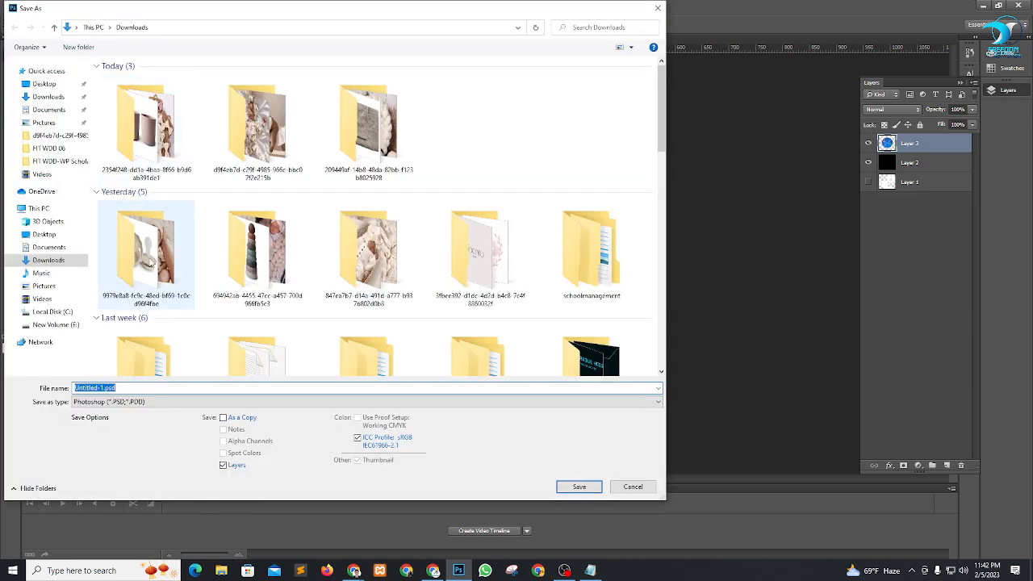
pyautogui.click(115, 403)
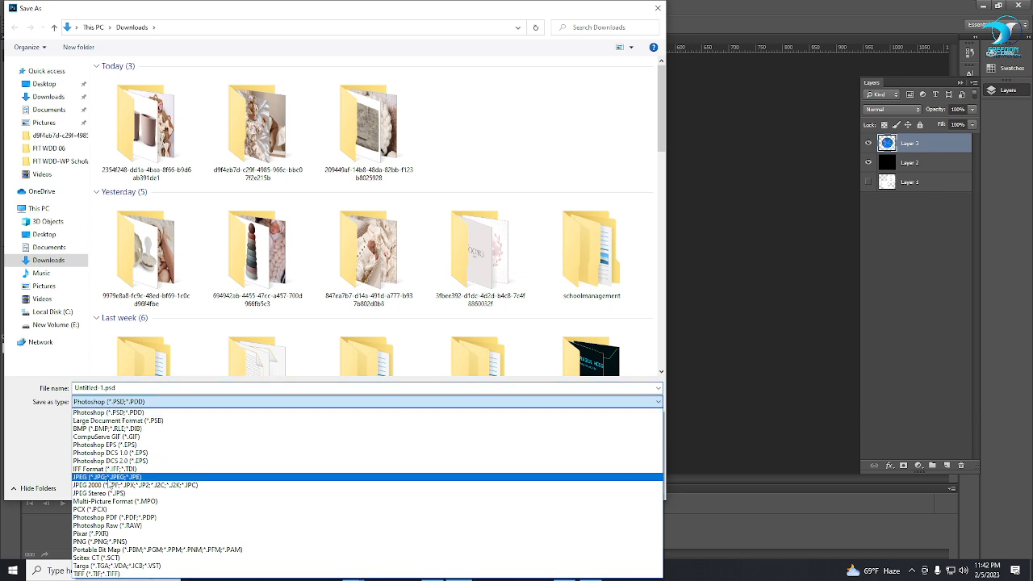
pyautogui.click(117, 479)
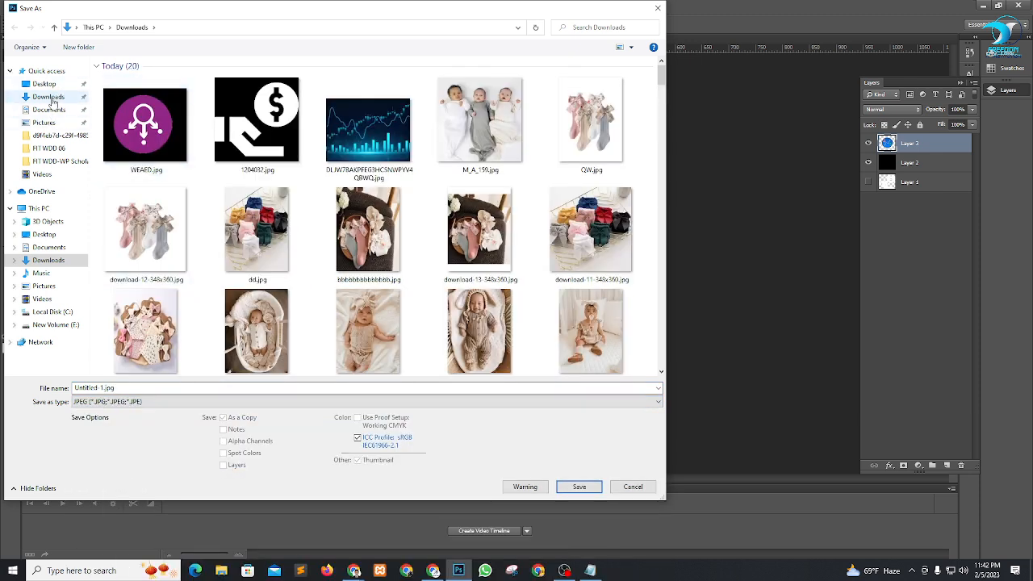
pyautogui.click(49, 96)
pyautogui.click(93, 388)
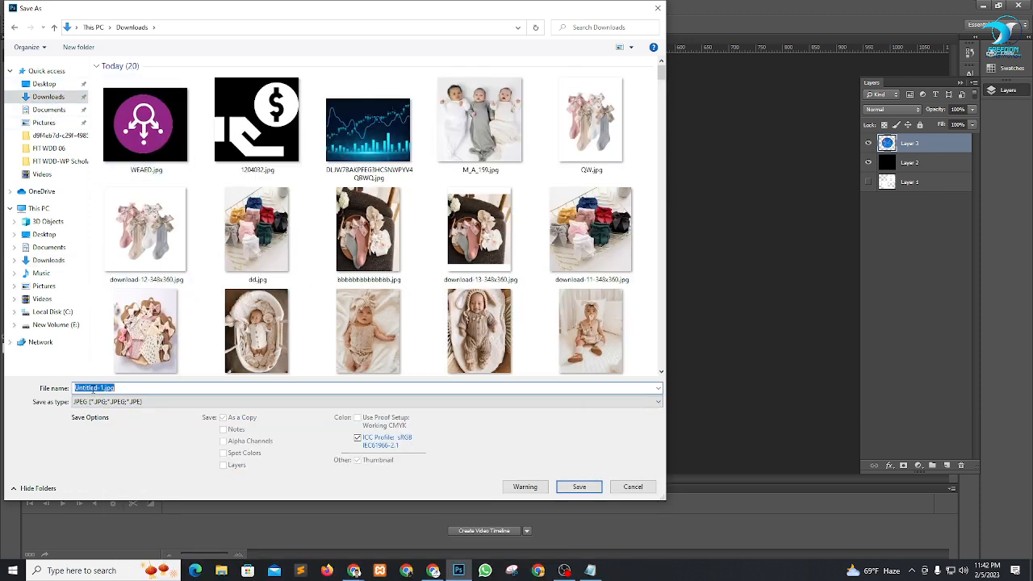
pyautogui.write('7542')
pyautogui.click(575, 486)
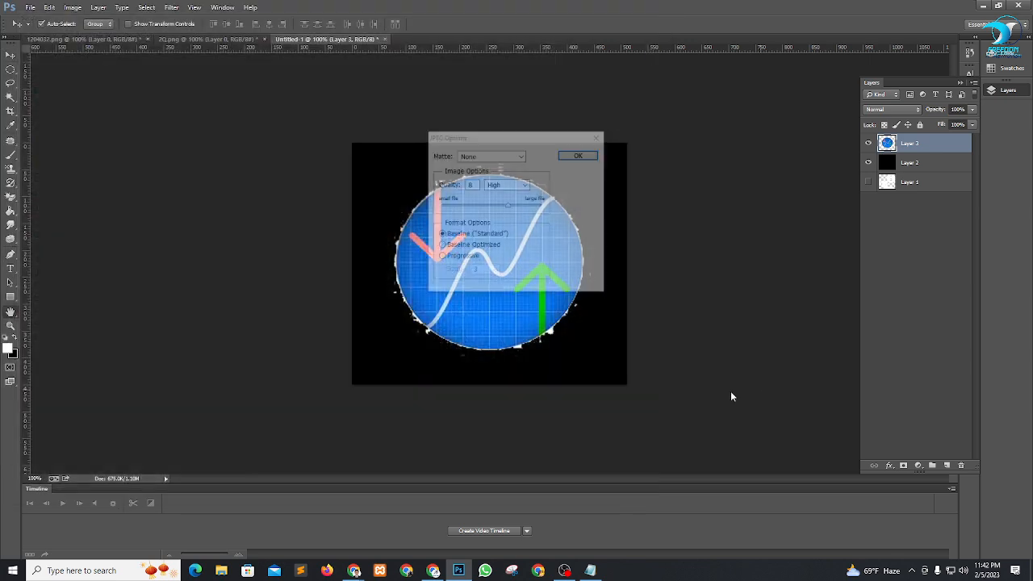
pyautogui.click(583, 155)
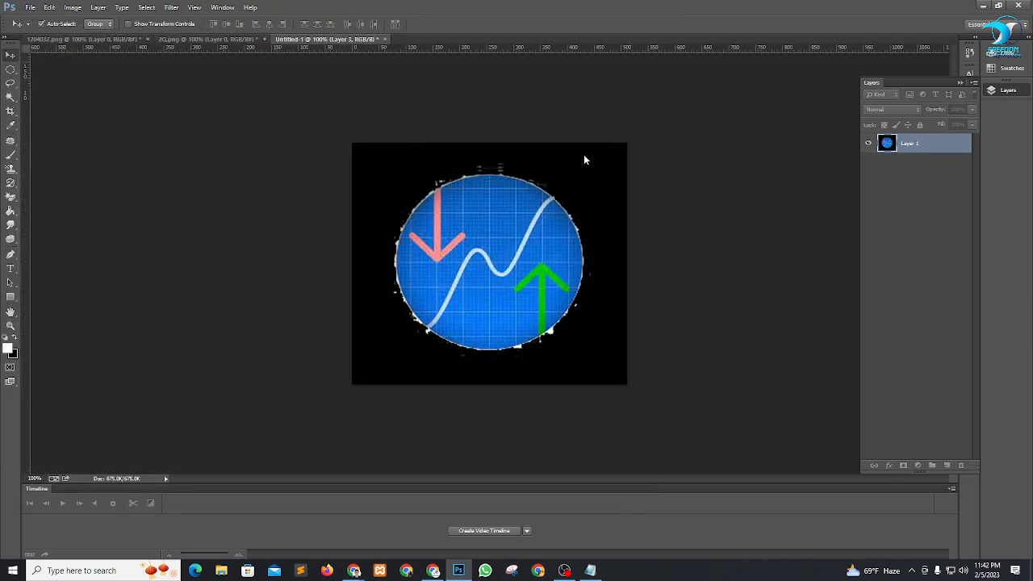
# Quit Photoshop without saving the changes to the open documents.
pyautogui.click(1025, 7)
pyautogui.click(515, 213)
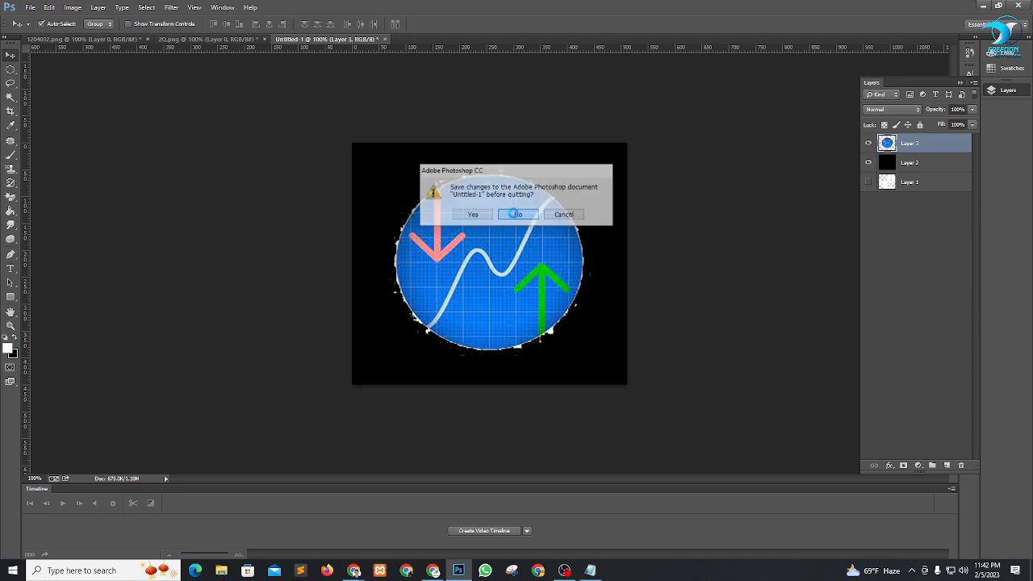
pyautogui.click(516, 215)
pyautogui.click(518, 214)
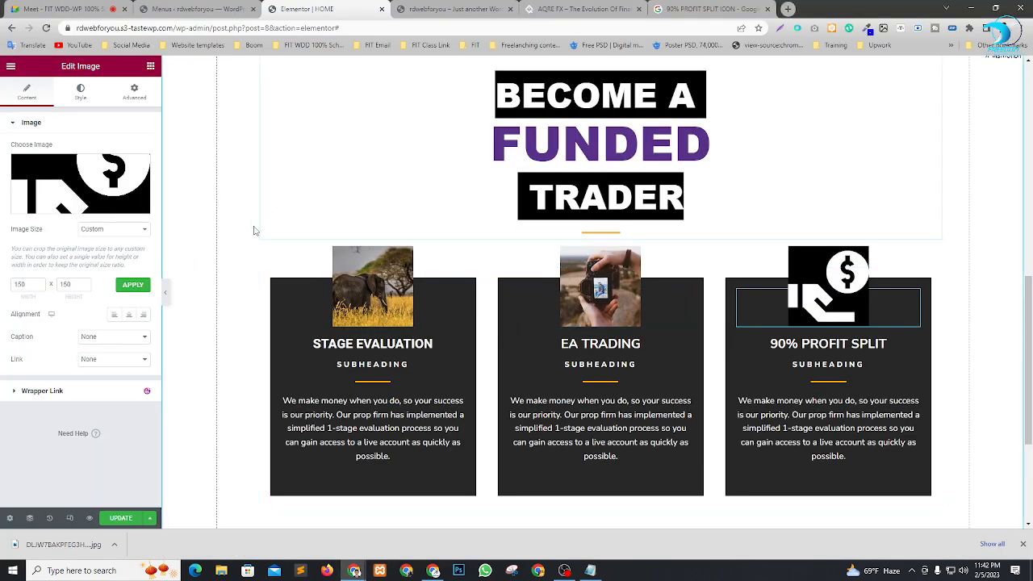
# Upload 7542.jpg and WEAED.jpg from Downloads to the media library and use WEAED.jpg as the Stage Evaluation card's image.
pyautogui.click(375, 290)
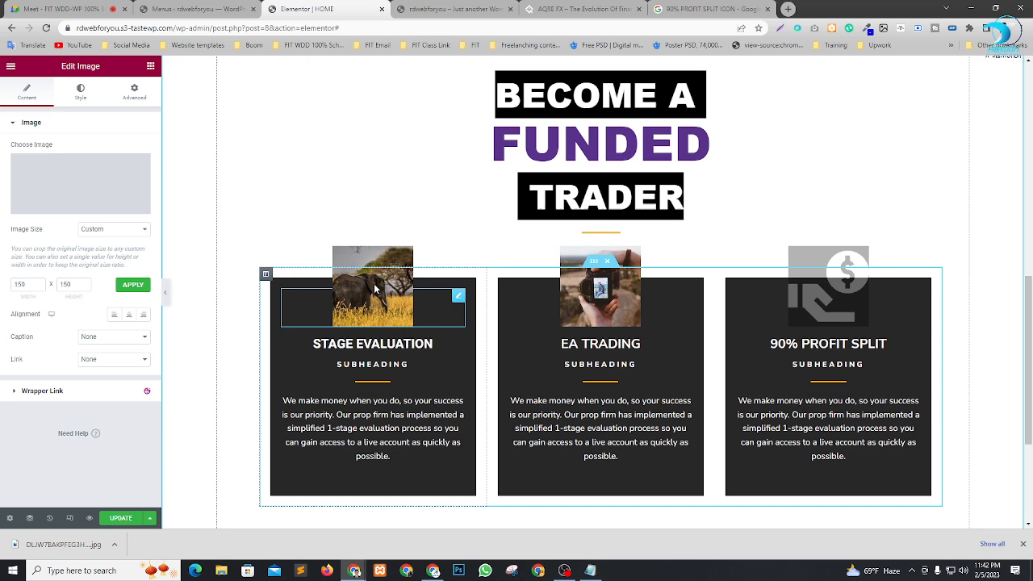
pyautogui.click(86, 167)
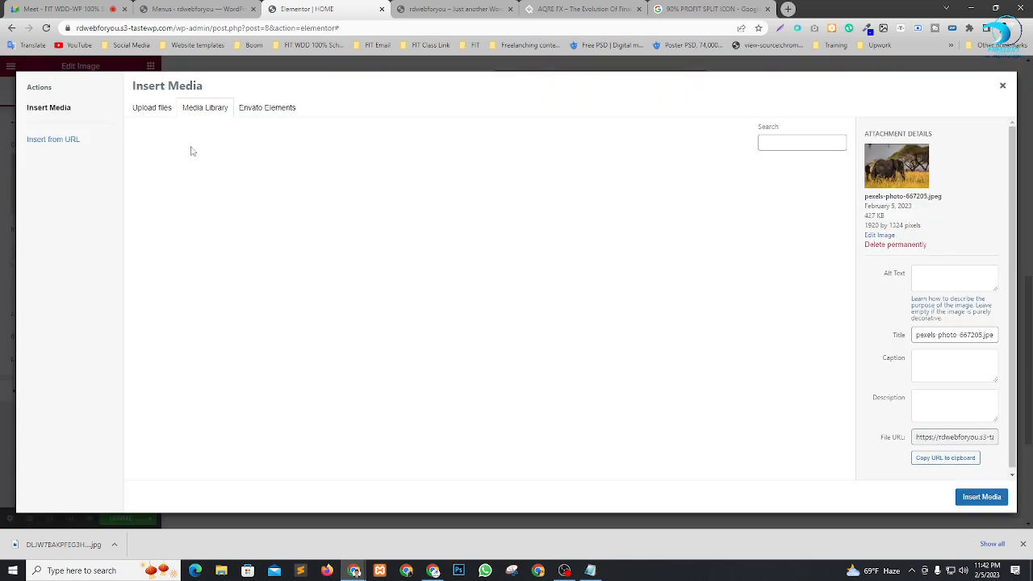
pyautogui.click(158, 111)
pyautogui.click(570, 280)
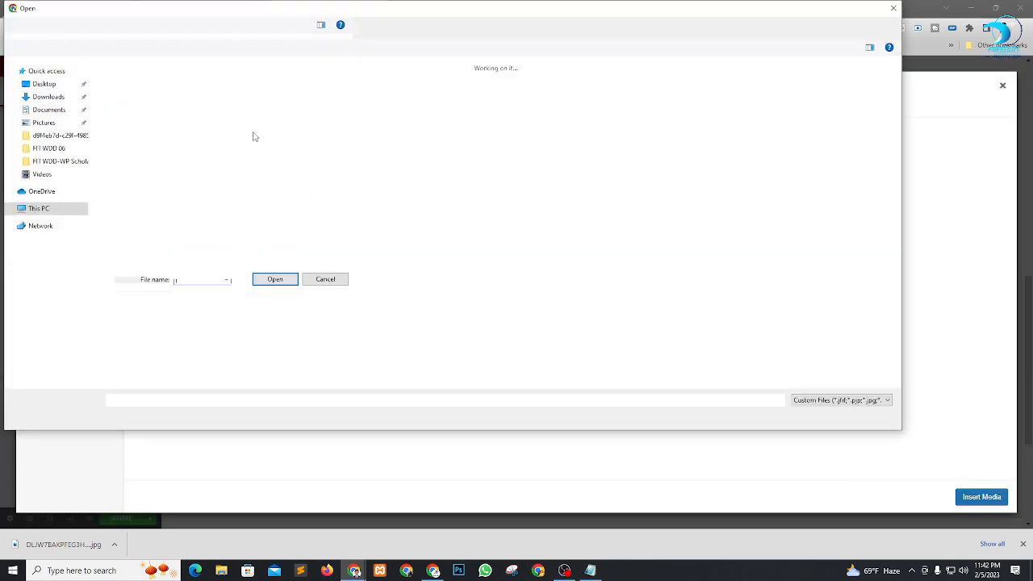
pyautogui.click(186, 135)
pyautogui.keyDown('ctrl'); pyautogui.click(243, 128); pyautogui.keyUp('ctrl')
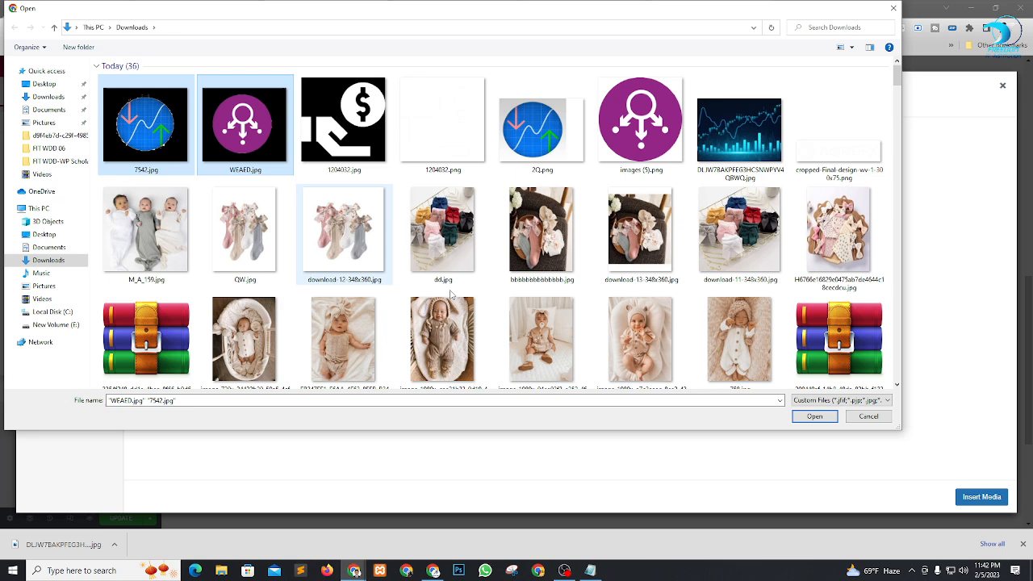
pyautogui.click(815, 420)
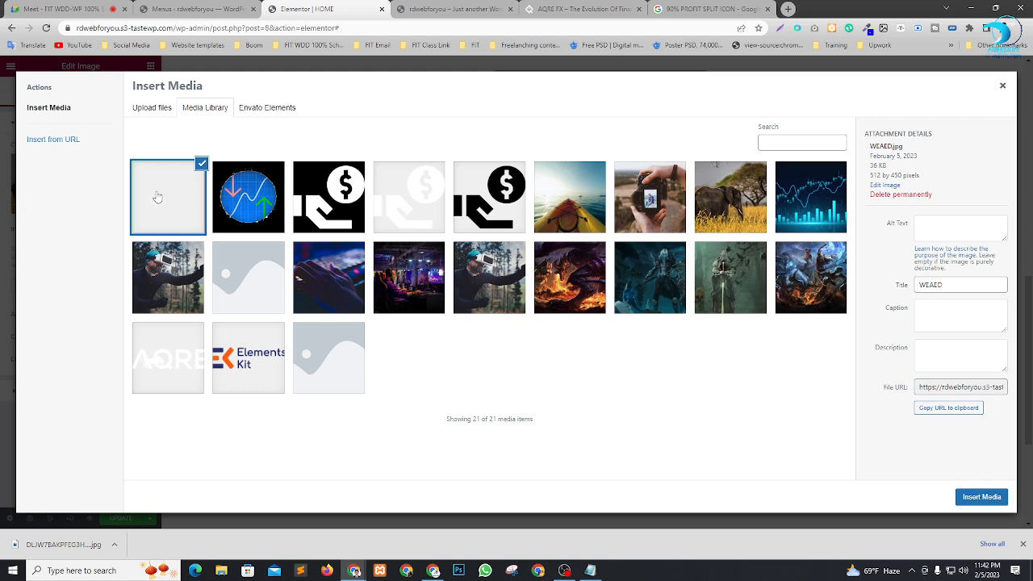
pyautogui.click(981, 498)
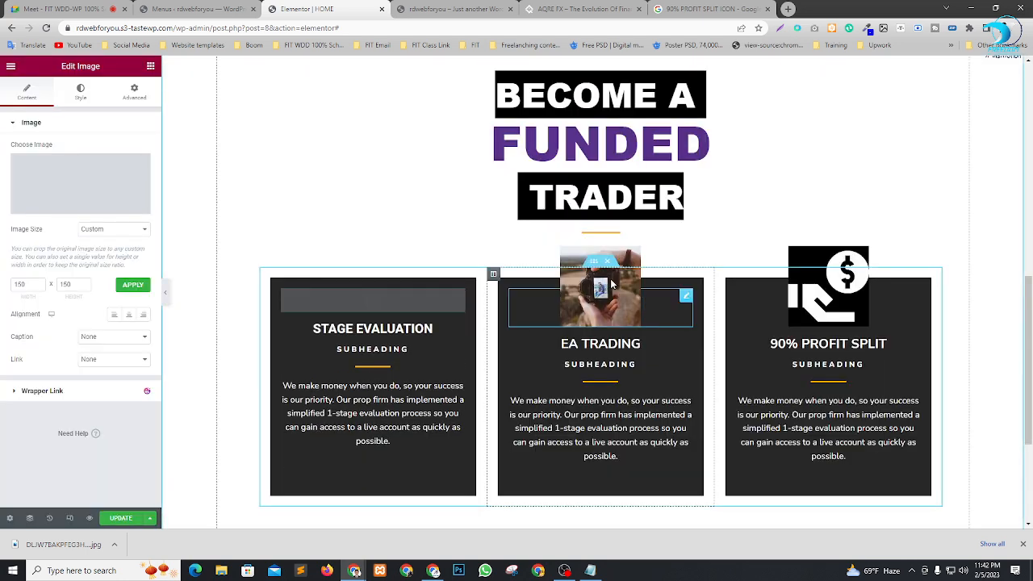
# Replace the EA Trading card's image with 7542.jpg from the media library.
pyautogui.click(92, 185)
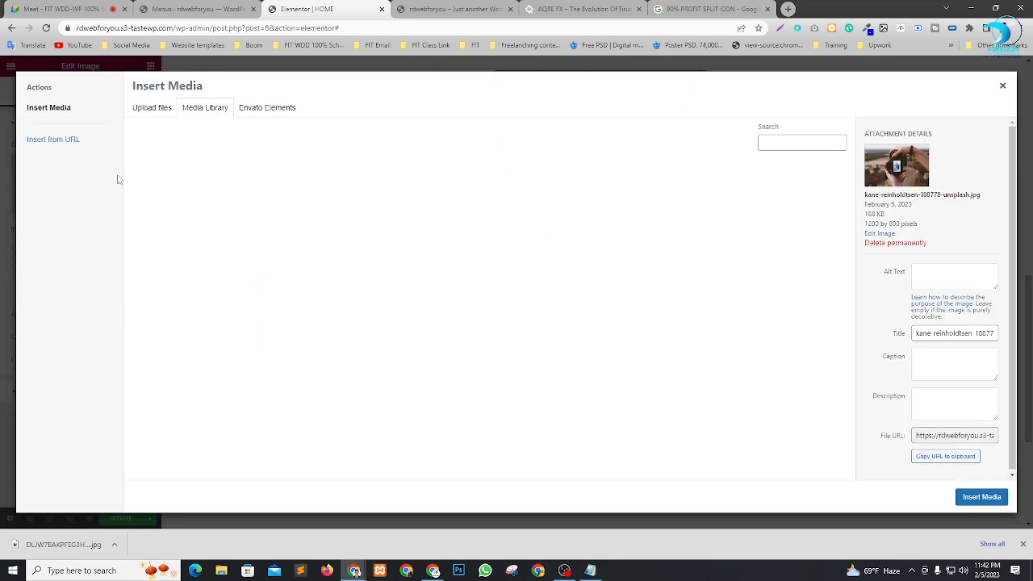
pyautogui.click(264, 214)
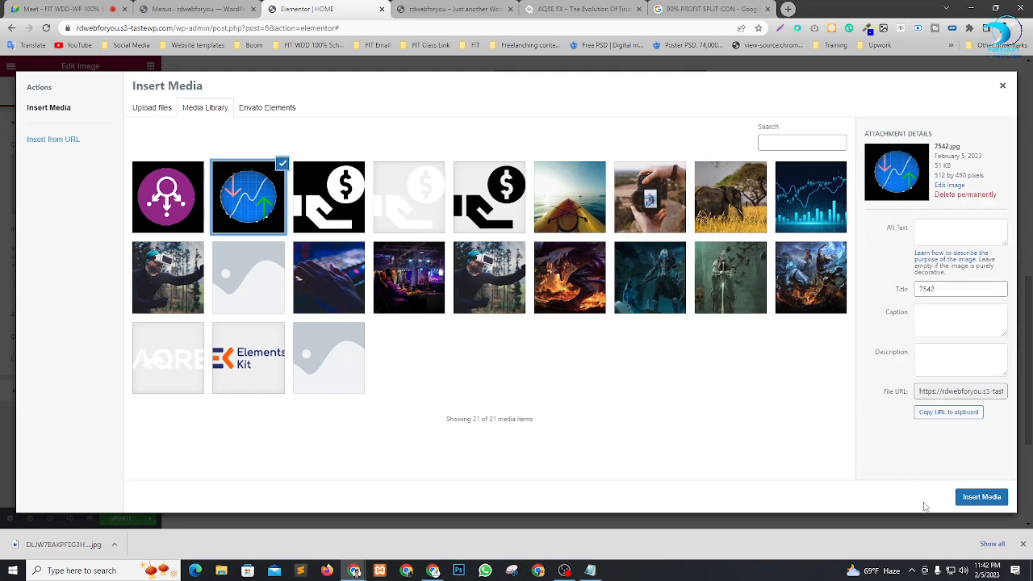
pyautogui.click(979, 496)
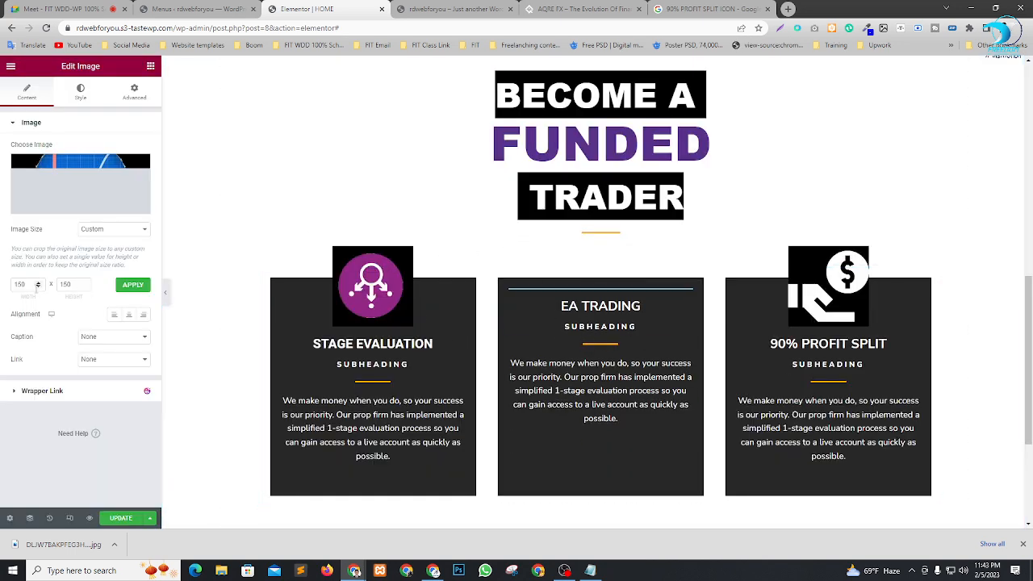
# Review the Become a Funded Trader section with its three card images and the areas around it.
pyautogui.scroll(-2, 924, 347)
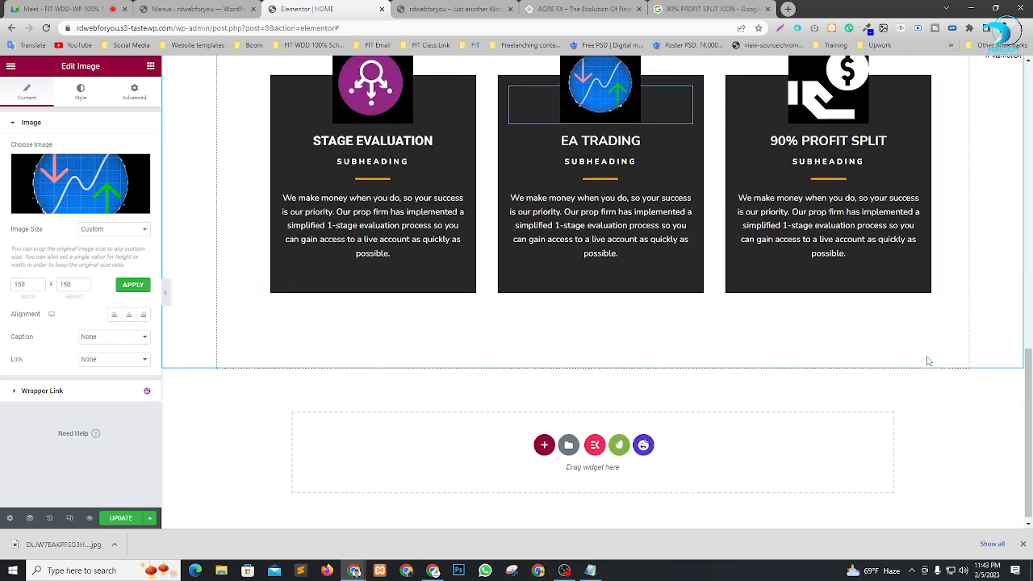
pyautogui.scroll(4, 887, 323)
pyautogui.scroll(-3, 862, 290)
pyautogui.scroll(2, 807, 282)
pyautogui.scroll(3, 804, 281)
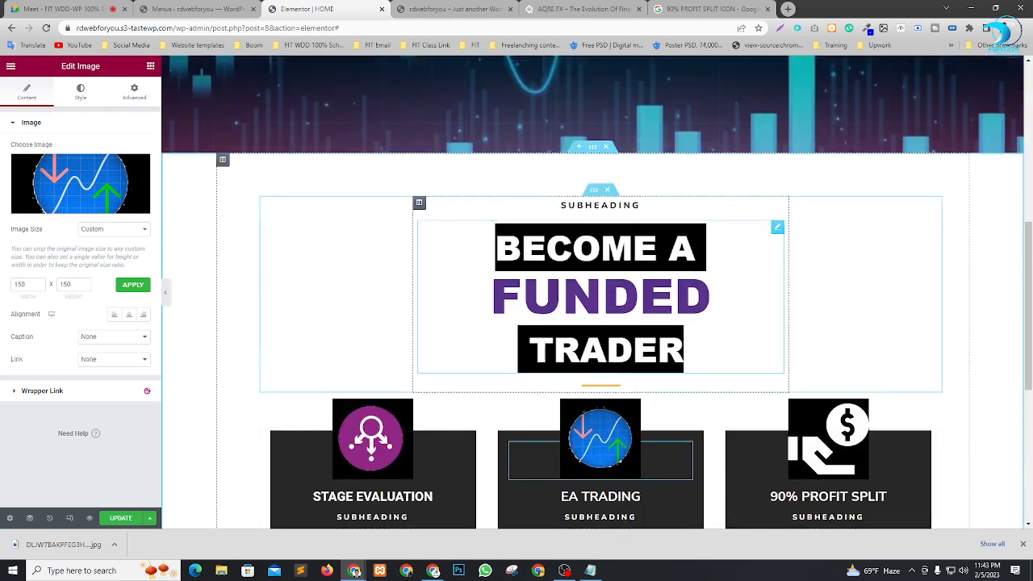
pyautogui.scroll(5, 649, 176)
pyautogui.scroll(-8, 650, 175)
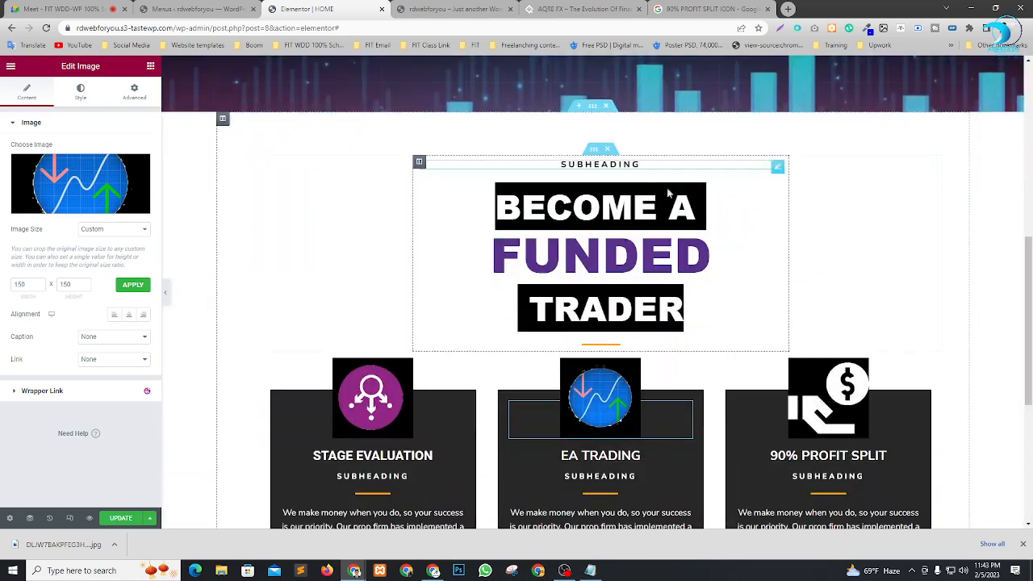
pyautogui.scroll(3, 653, 242)
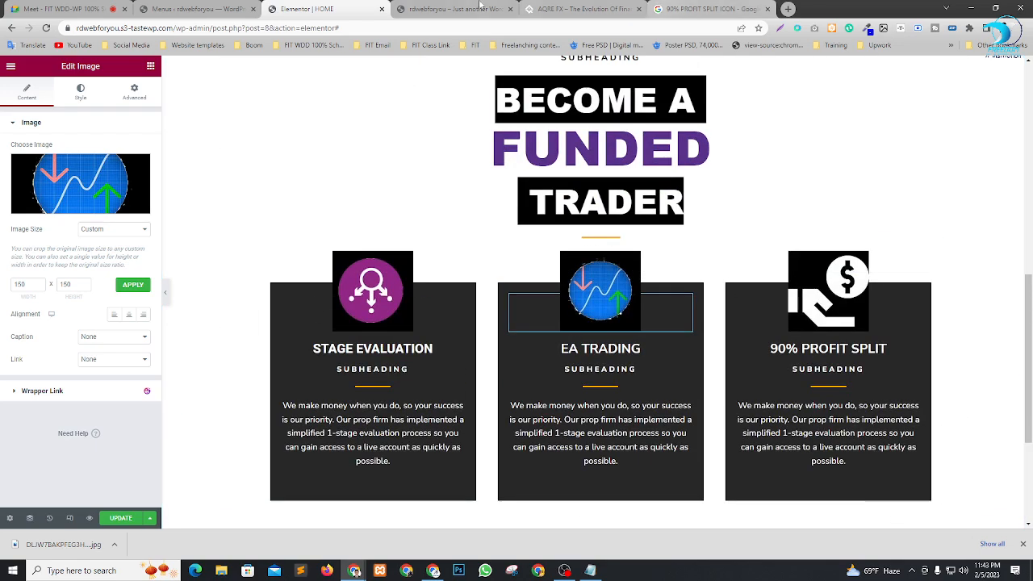
# Switch to the AQRE FX reference site and look at its Play Video section below the cards.
pyautogui.click(581, 9)
pyautogui.scroll(-3, 591, 211)
pyautogui.scroll(-3, 591, 212)
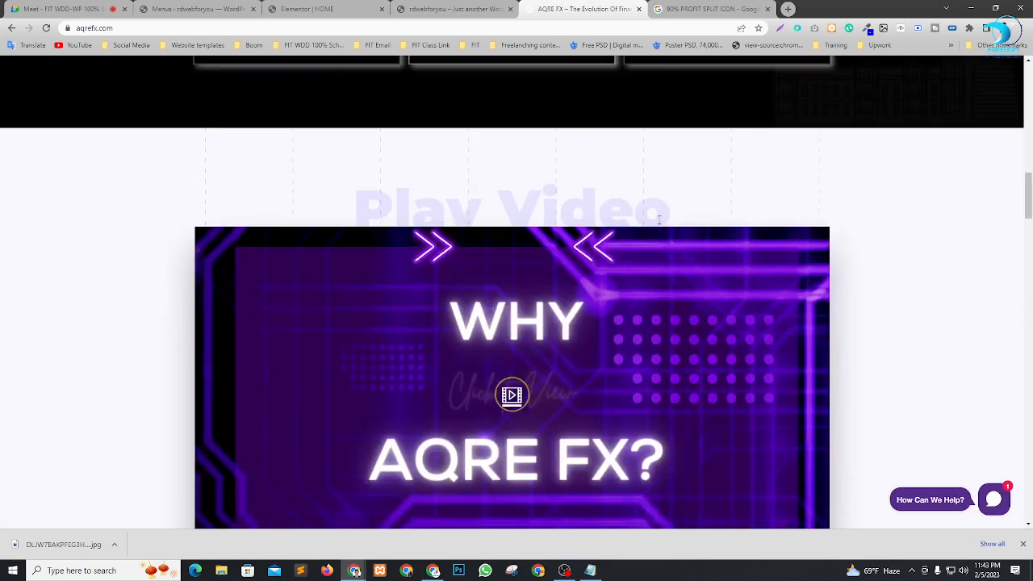
# Duplicate the inner section holding the three Become a Funded Trader cards to make a second card row beneath it.
pyautogui.scroll(5, 393, 183)
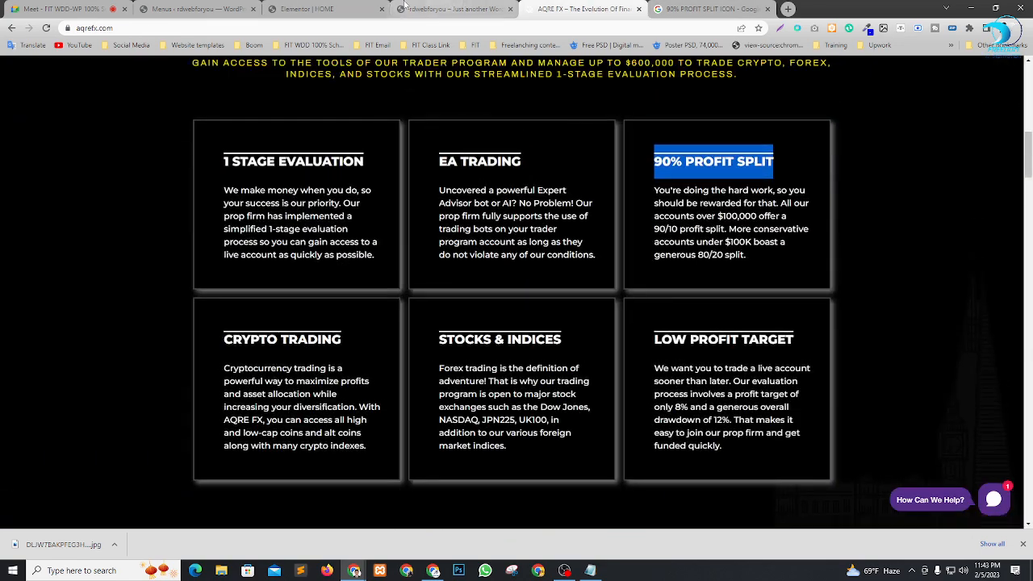
pyautogui.click(323, 9)
pyautogui.scroll(-3, 479, 244)
pyautogui.scroll(1, 480, 244)
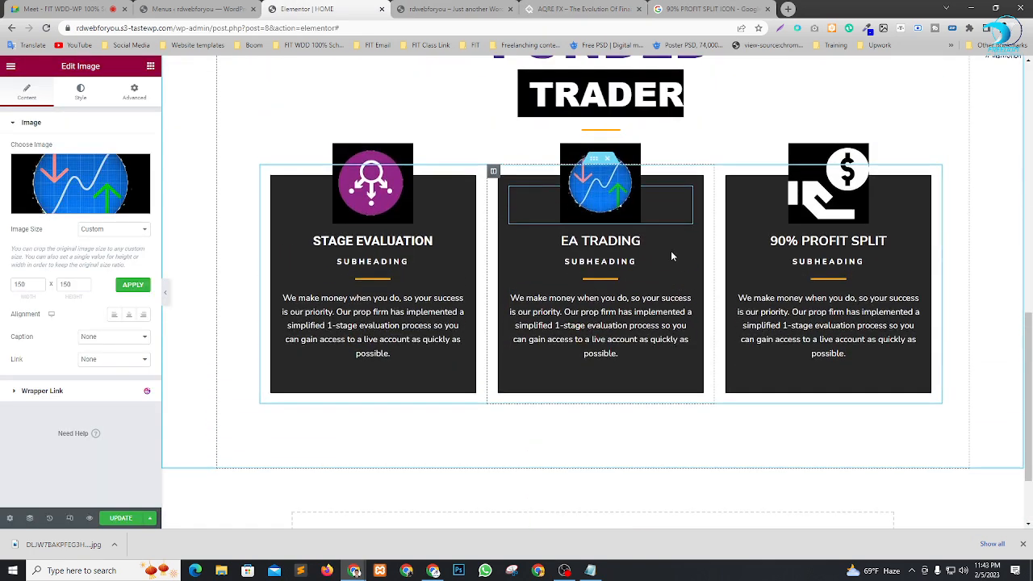
pyautogui.rightClick(597, 164)
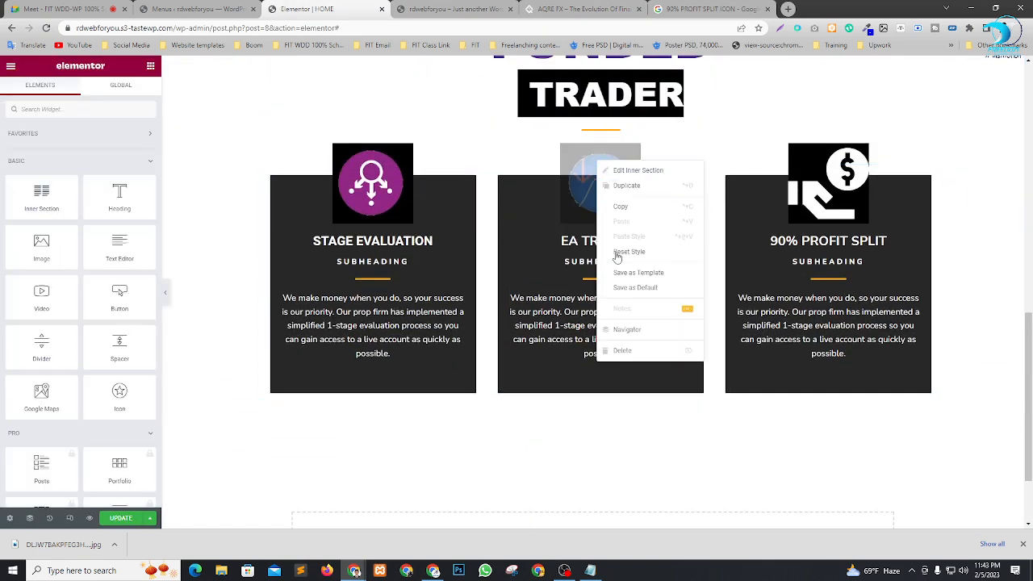
pyautogui.click(638, 185)
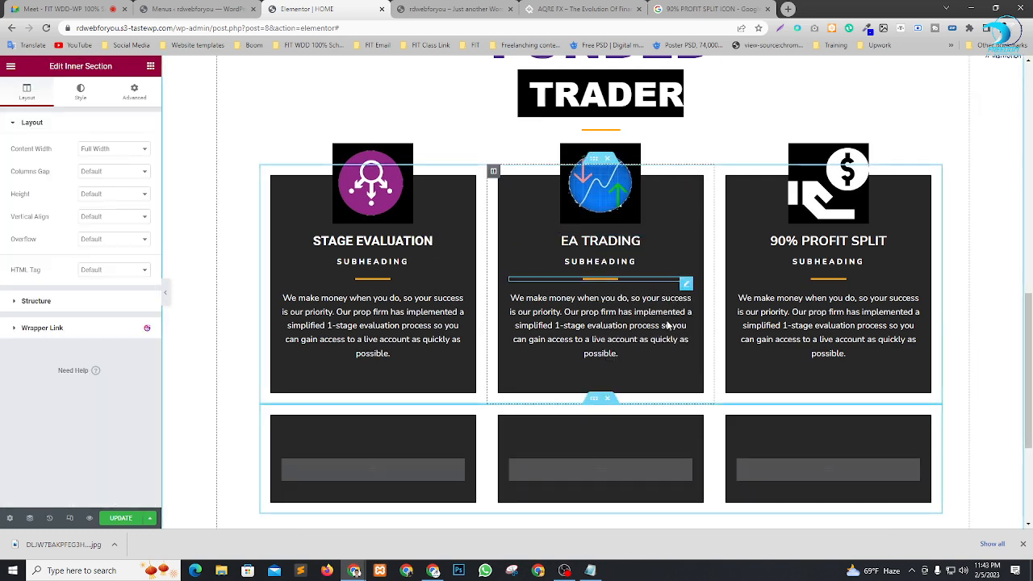
pyautogui.scroll(-3, 655, 271)
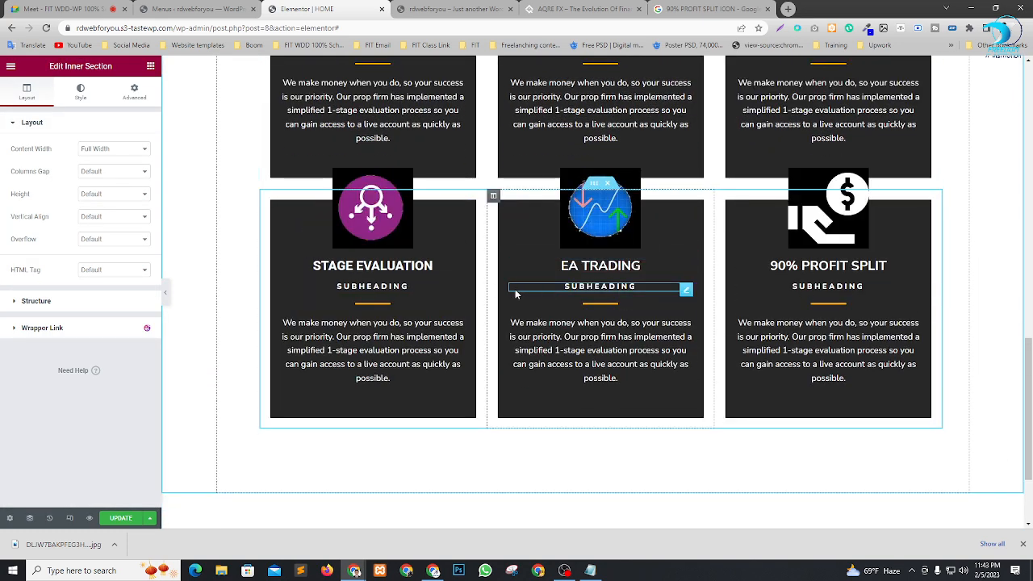
pyautogui.scroll(1, 815, 282)
pyautogui.scroll(2, 815, 282)
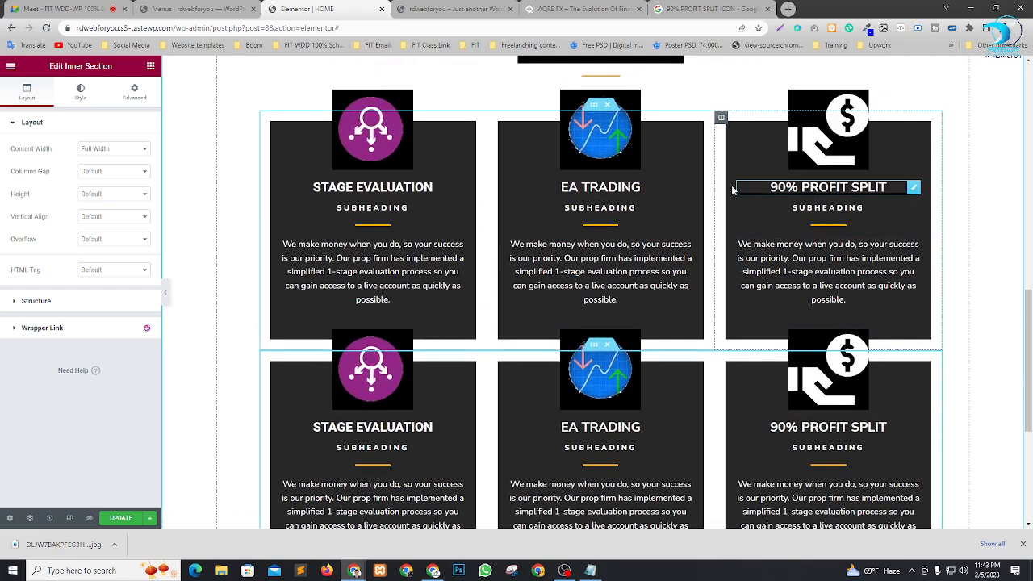
pyautogui.scroll(-3, 674, 295)
pyautogui.scroll(2, 670, 193)
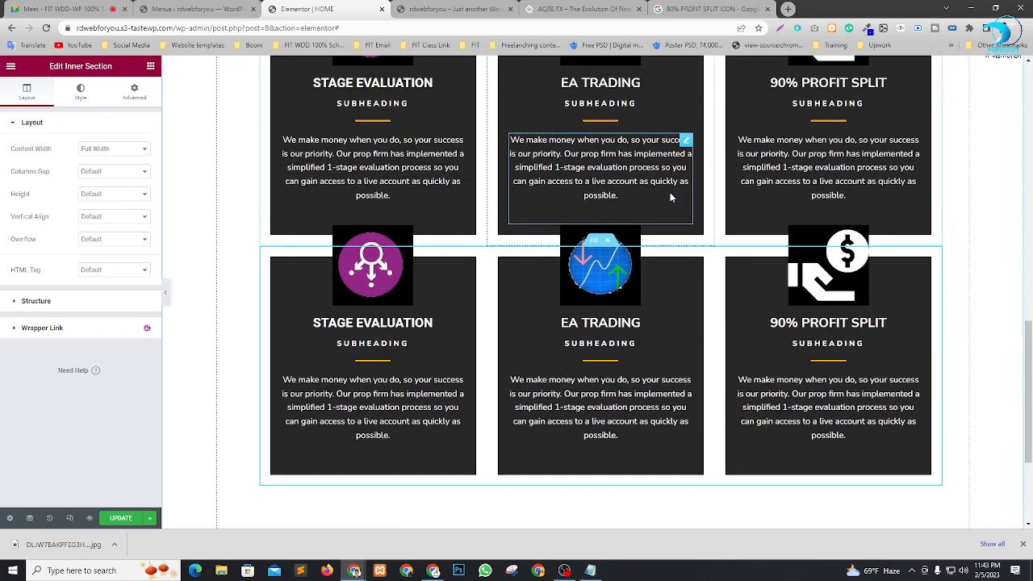
# Switch to the AQRE FX reference site and examine the Why AQRE FX? video banner below the cards.
pyautogui.click(565, 9)
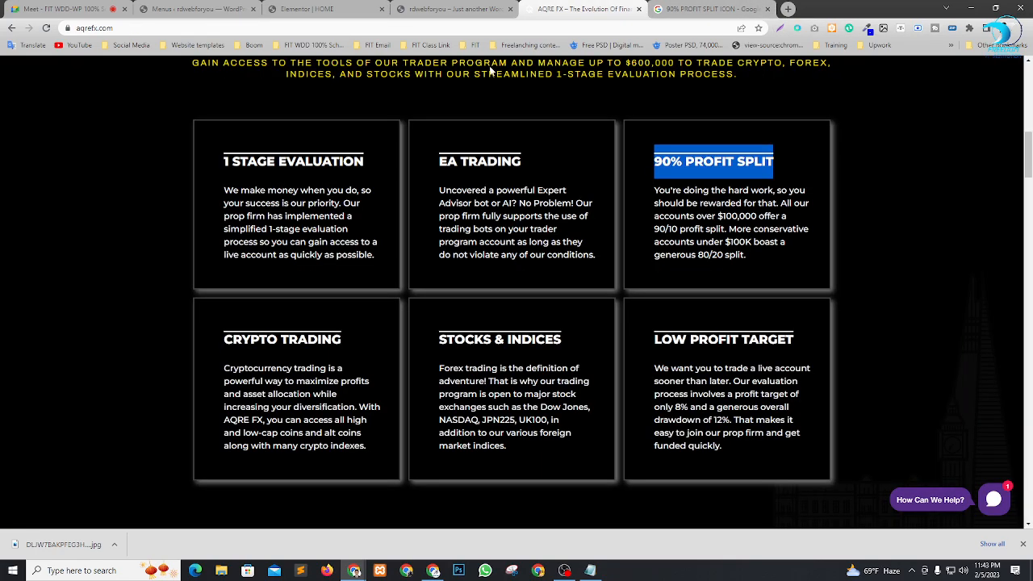
pyautogui.scroll(-5, 559, 258)
pyautogui.scroll(-2, 656, 245)
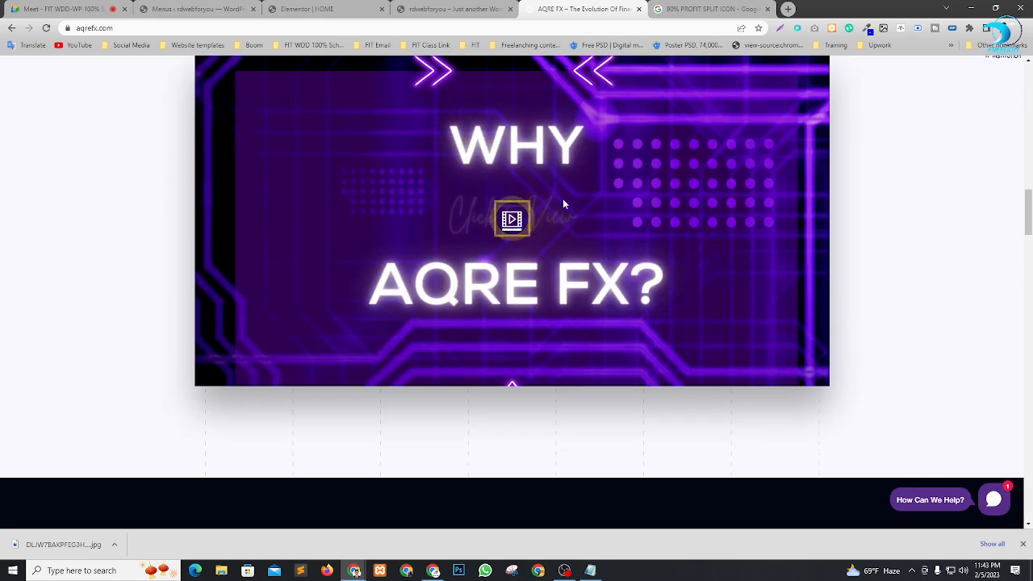
pyautogui.scroll(1, 565, 279)
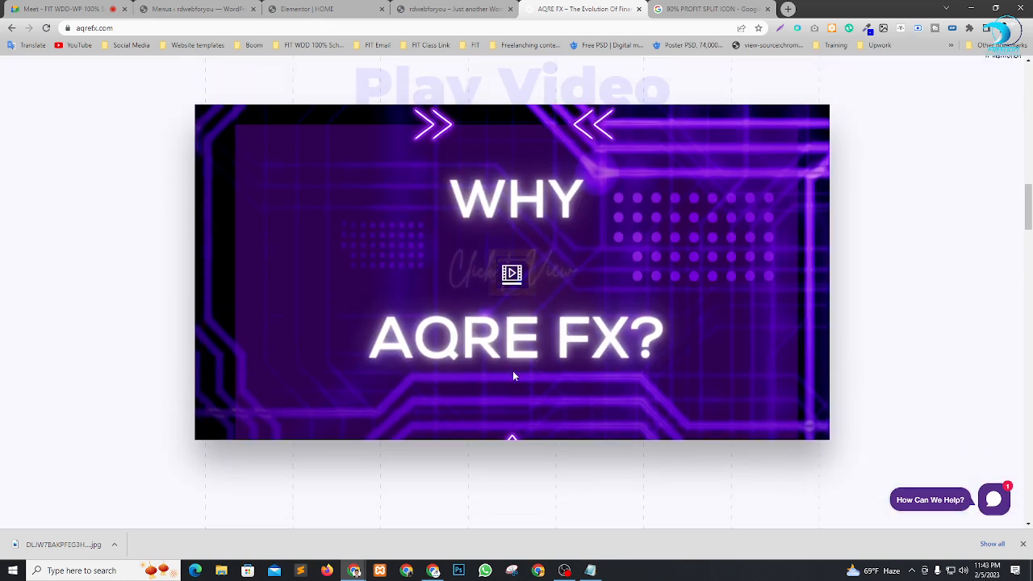
# Back in the Elementor page, open the Hero category of the Envato free blocks from the empty area below the cards.
pyautogui.click(330, 9)
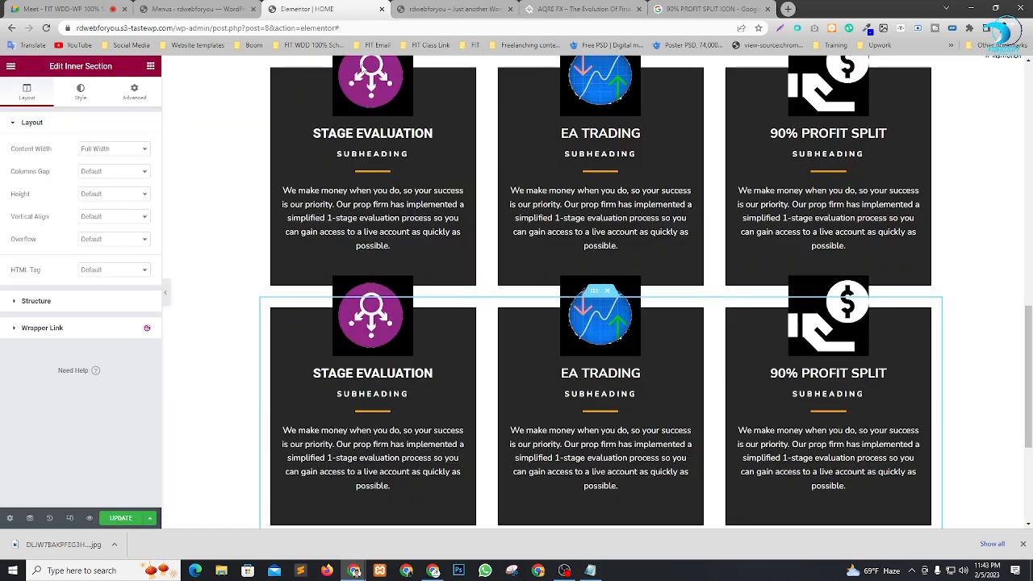
pyautogui.scroll(-5, 683, 346)
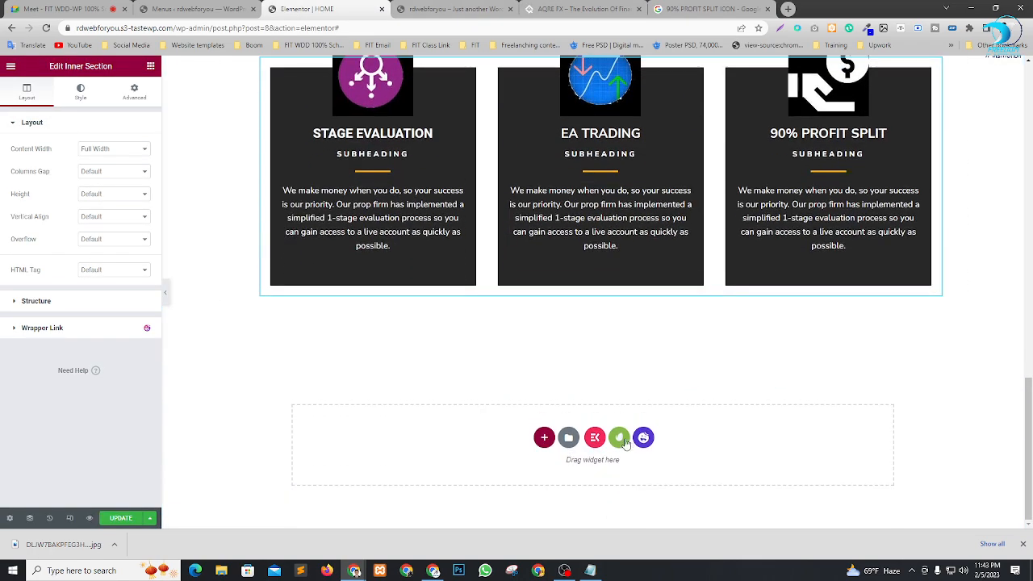
pyautogui.click(620, 438)
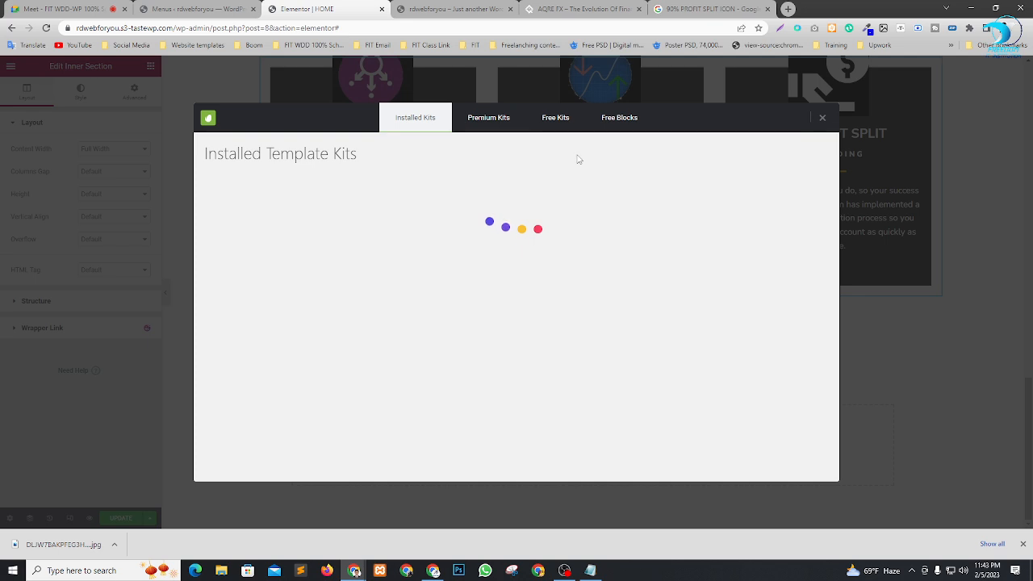
pyautogui.click(607, 124)
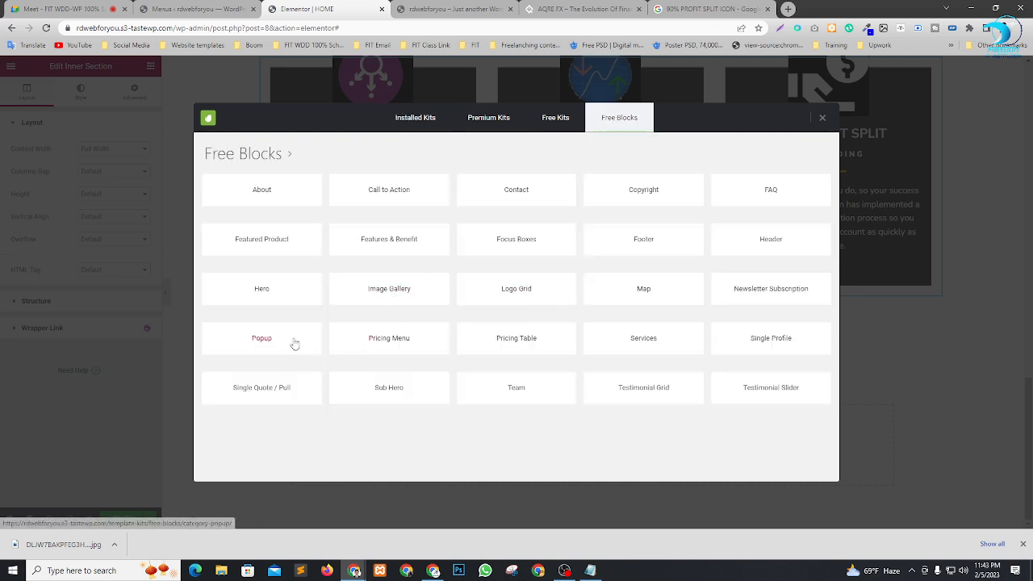
pyautogui.click(269, 294)
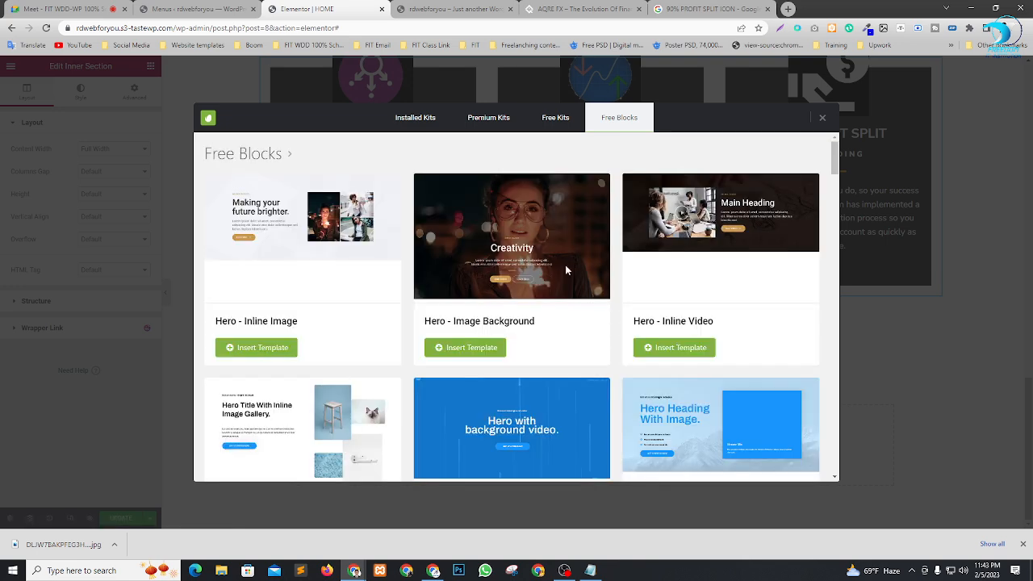
# Browse the Hero free blocks for a video layout that suits the reference site's Play Video section.
pyautogui.scroll(-1, 450, 261)
pyautogui.scroll(-3, 484, 303)
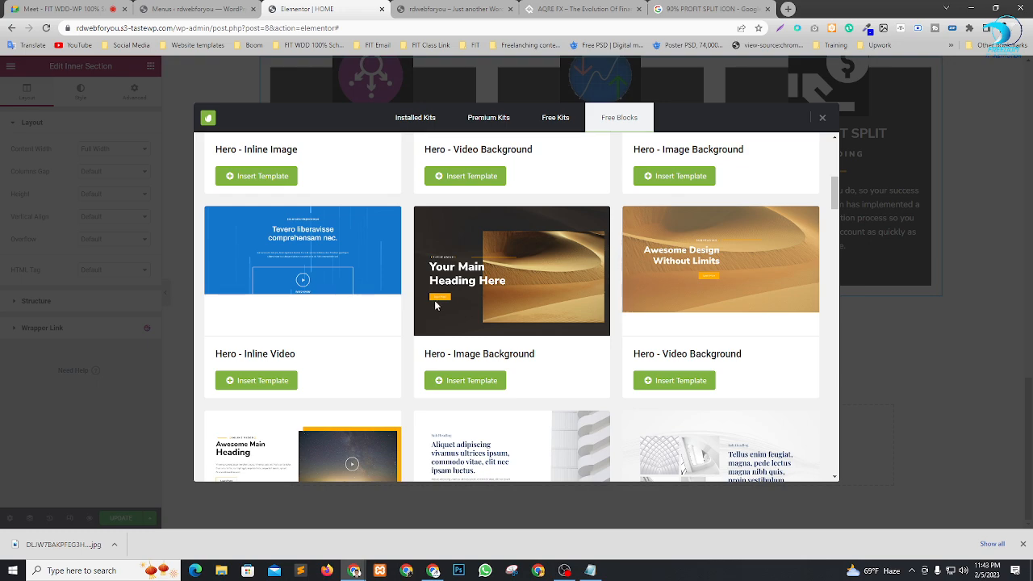
pyautogui.scroll(-5, 435, 305)
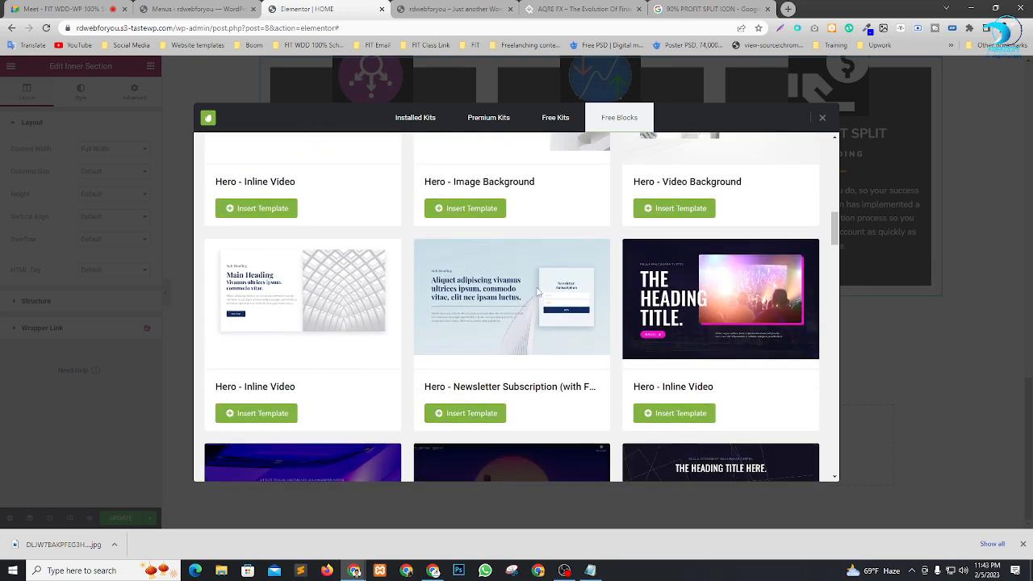
pyautogui.scroll(-5, 537, 292)
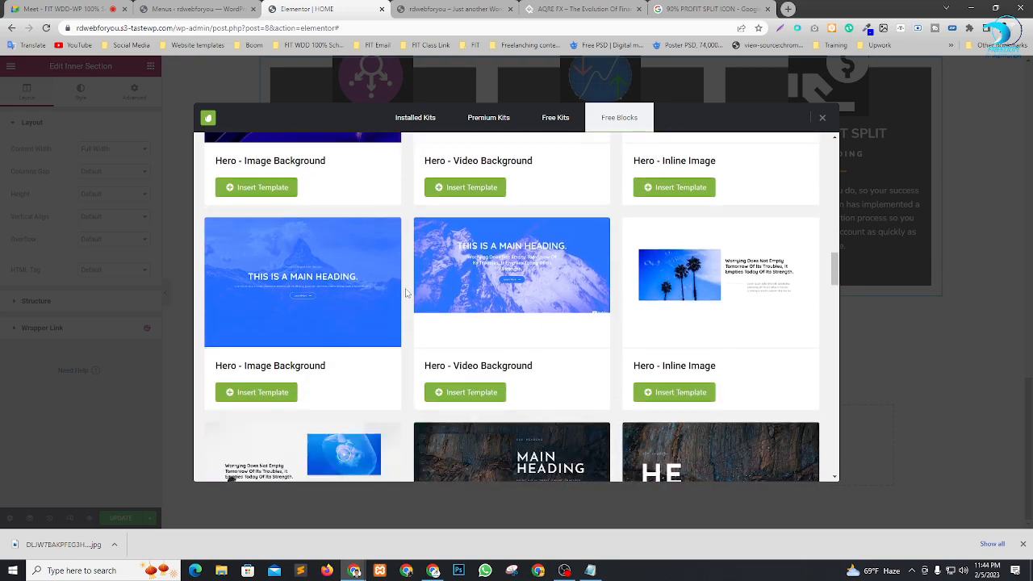
pyautogui.scroll(2, 727, 288)
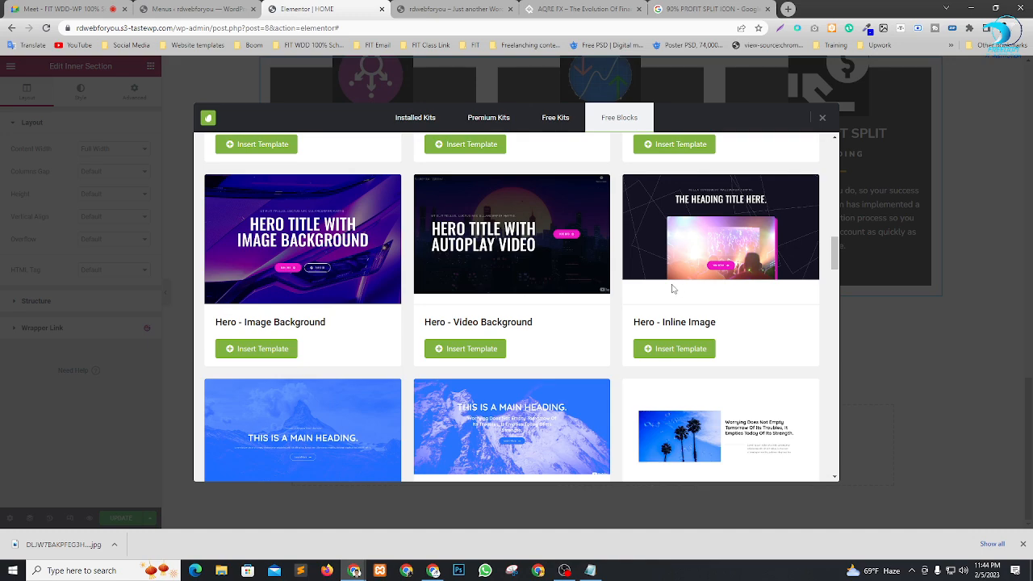
pyautogui.scroll(-6, 391, 298)
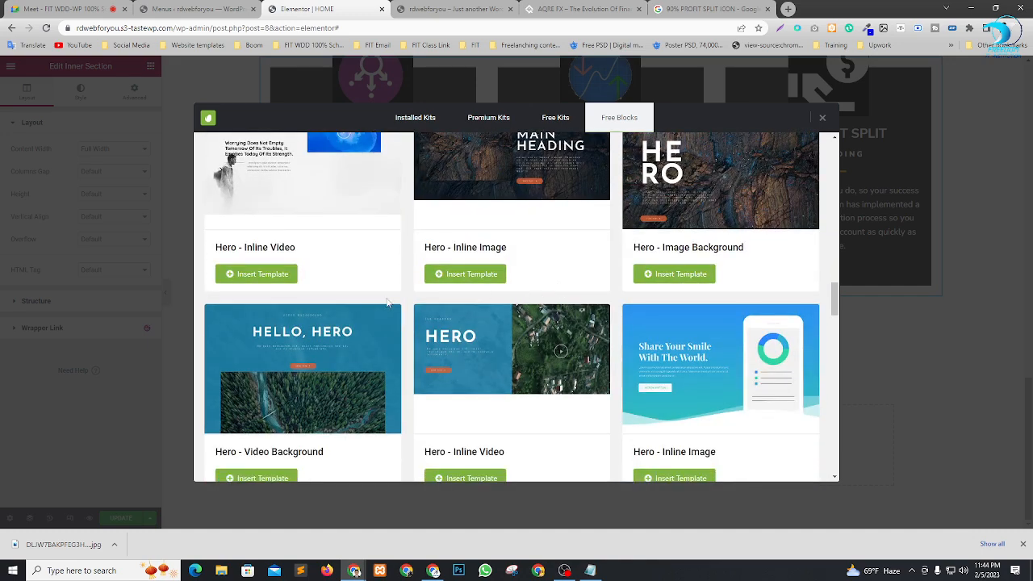
pyautogui.scroll(-3, 371, 303)
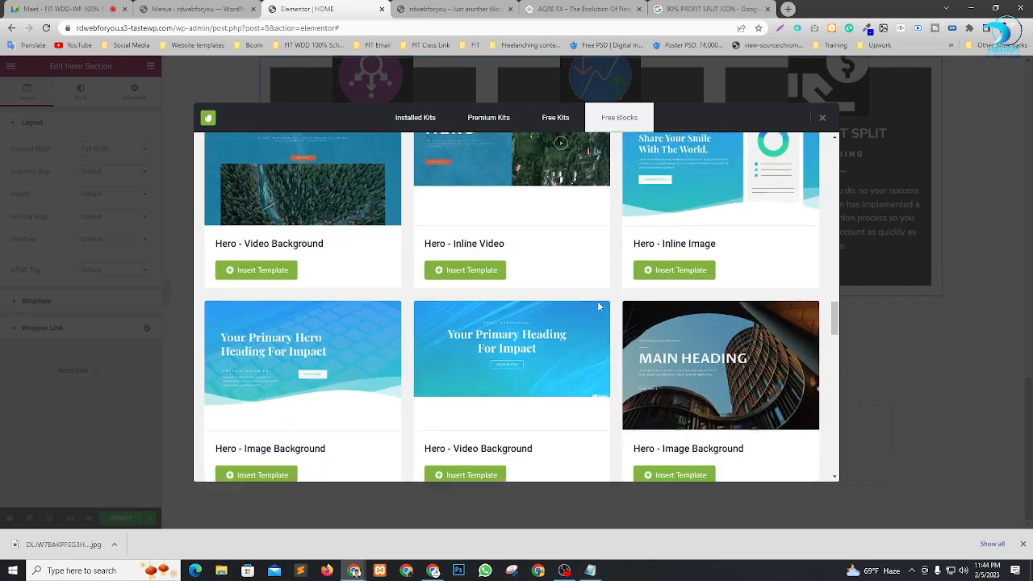
pyautogui.scroll(2, 597, 301)
pyautogui.scroll(-5, 590, 305)
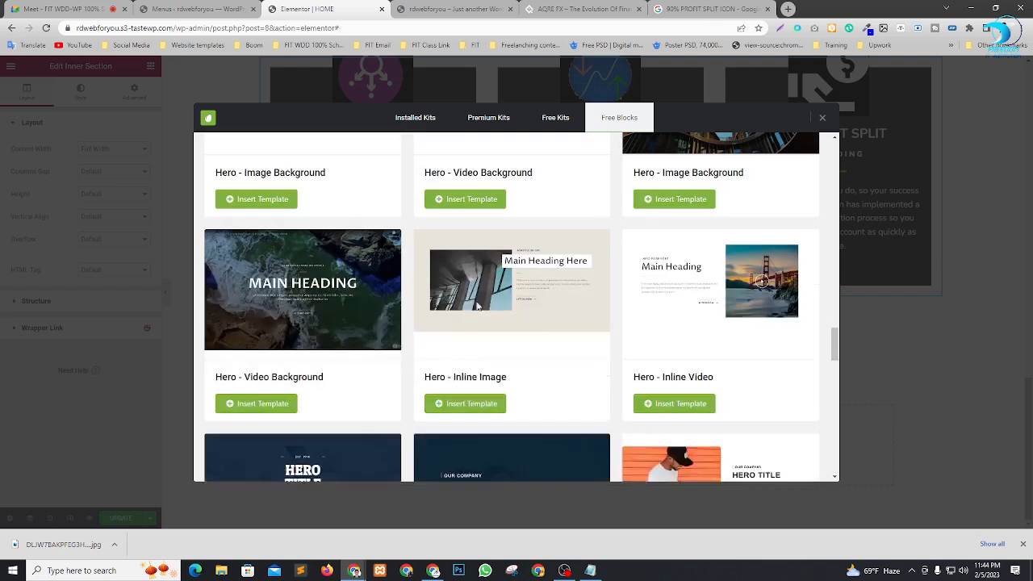
pyautogui.scroll(5, 565, 303)
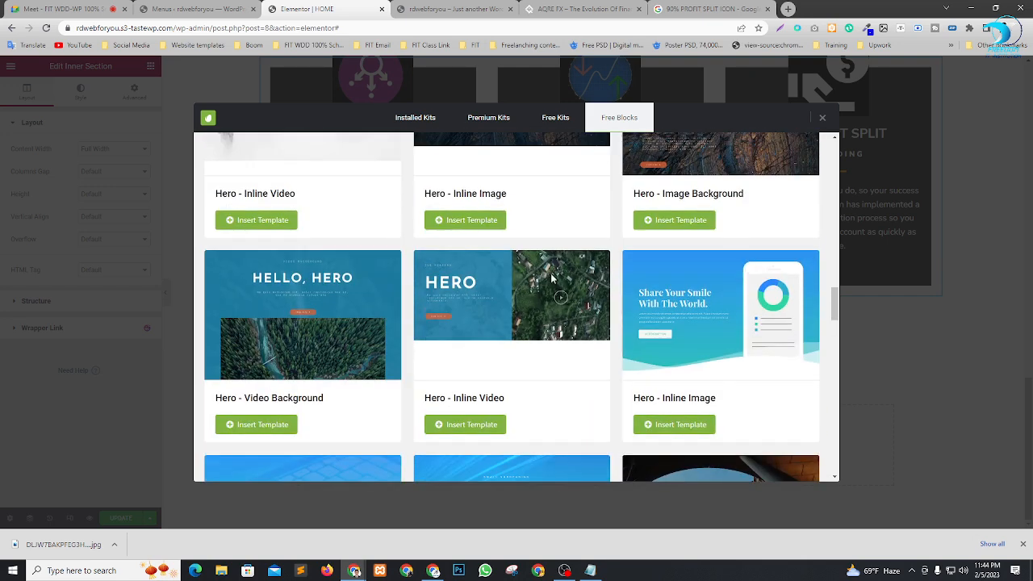
# Compare with the reference video banner and insert the dark Hero - Inline Video block with the round play icon below the cards.
pyautogui.click(567, 8)
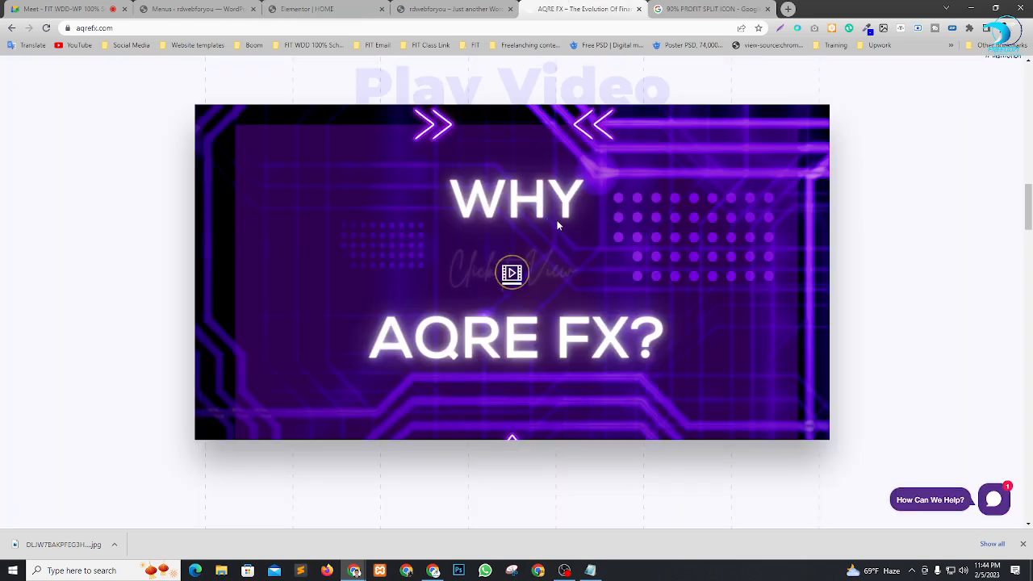
pyautogui.click(306, 9)
pyautogui.scroll(-4, 490, 285)
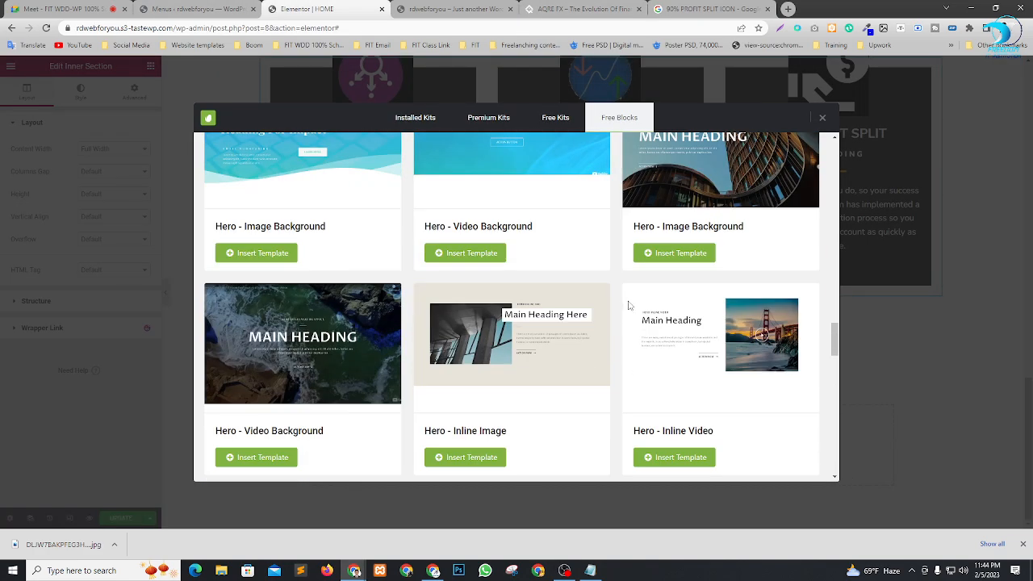
pyautogui.scroll(1, 690, 315)
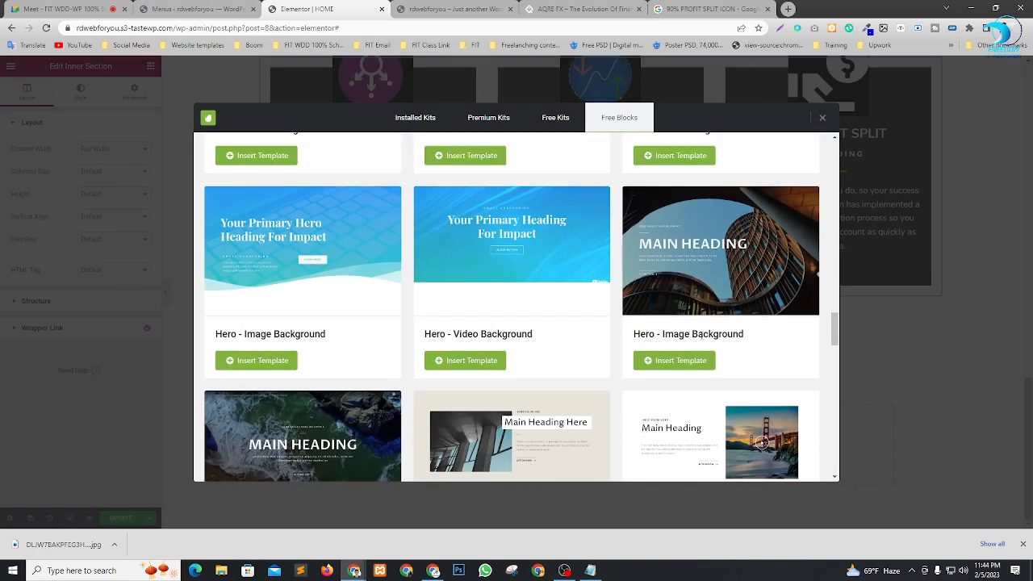
pyautogui.scroll(-3, 701, 334)
pyautogui.scroll(-4, 311, 274)
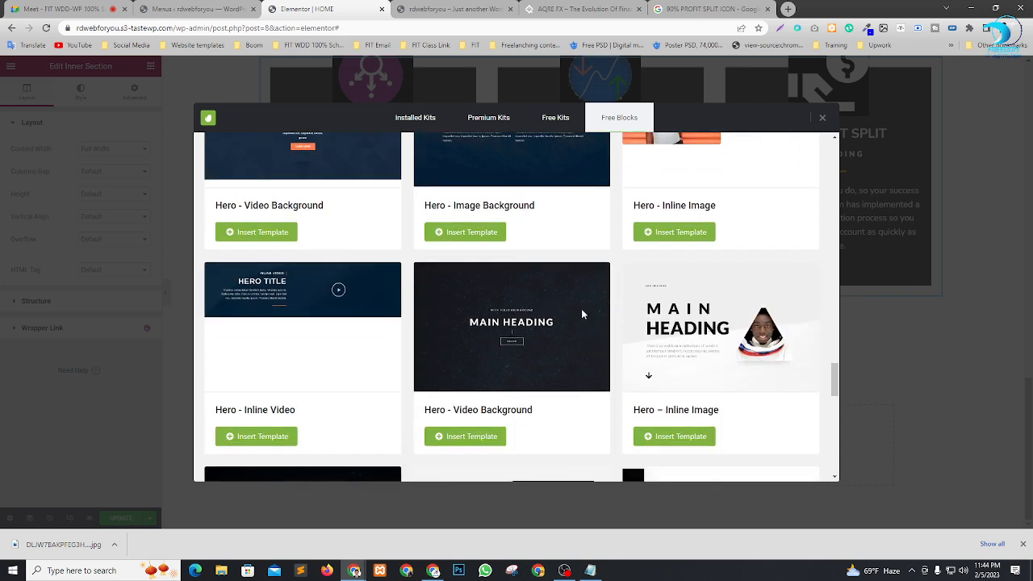
pyautogui.scroll(-1, 553, 321)
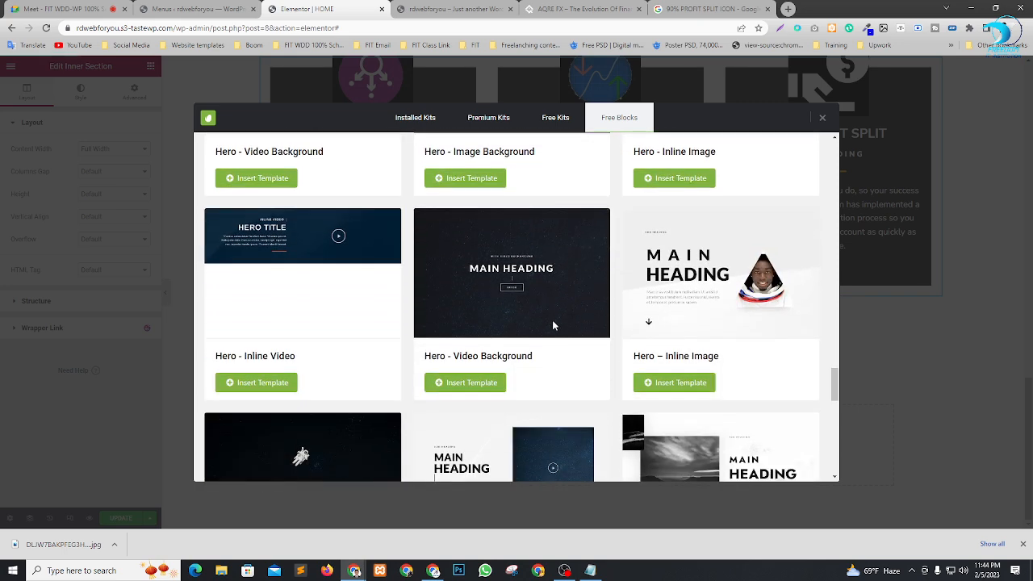
pyautogui.scroll(-3, 553, 326)
pyautogui.scroll(-4, 527, 290)
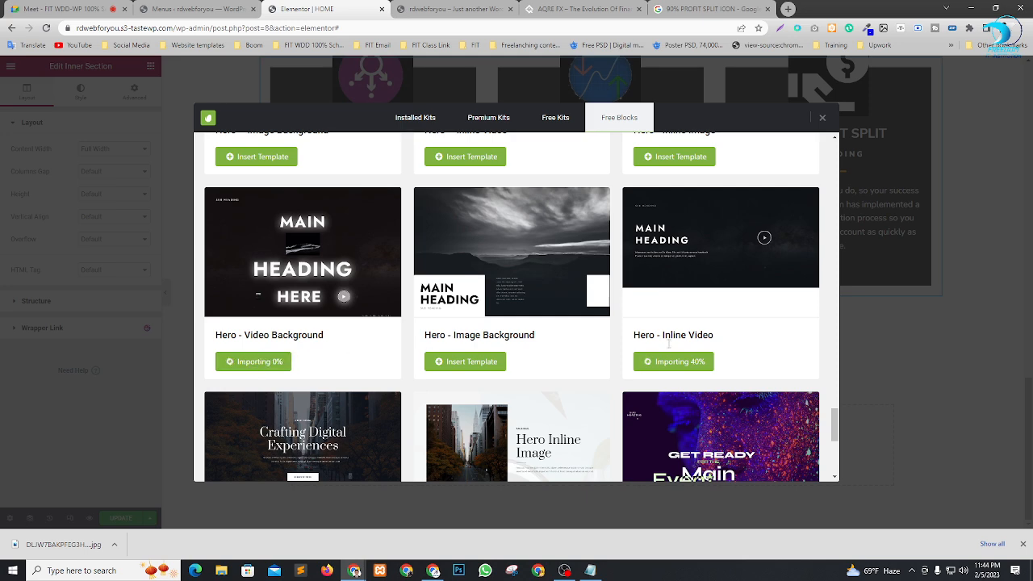
pyautogui.scroll(-1, 578, 343)
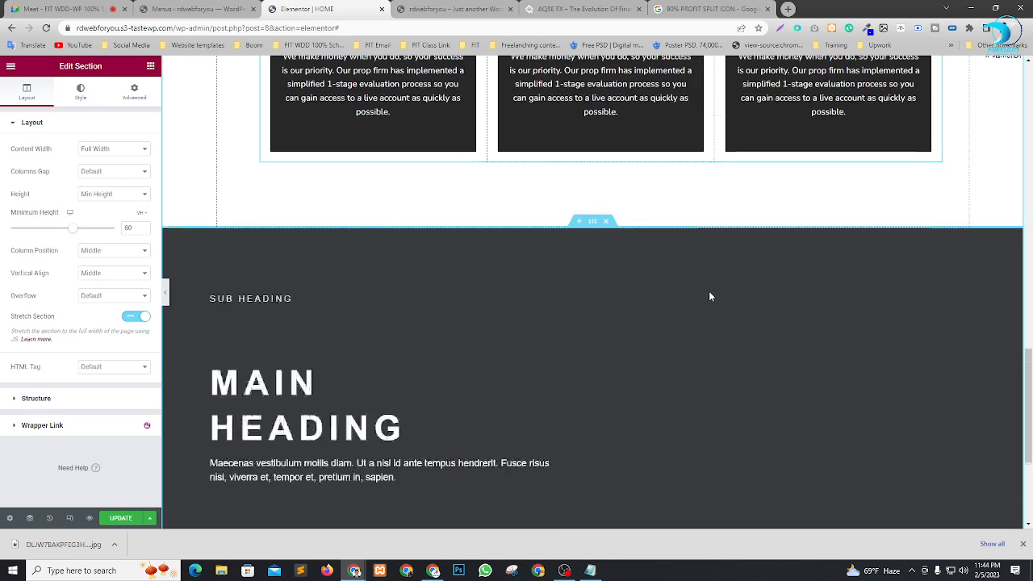
# Check the inserted hero section against the reference video banner and delete its Sub heading widget.
pyautogui.scroll(-3, 565, 305)
pyautogui.scroll(4, 530, 265)
pyautogui.scroll(-3, 734, 227)
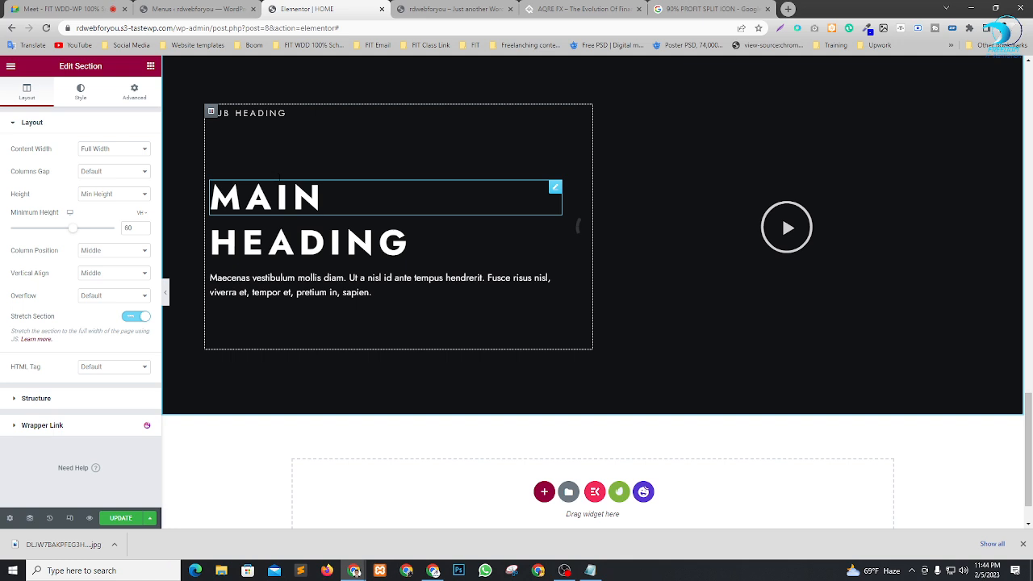
pyautogui.click(631, 6)
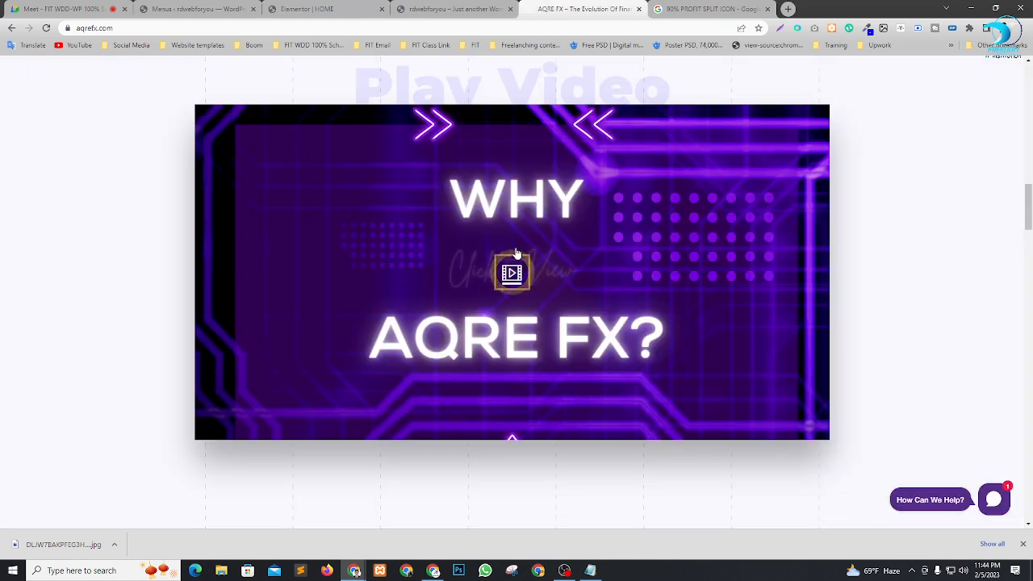
pyautogui.click(307, 9)
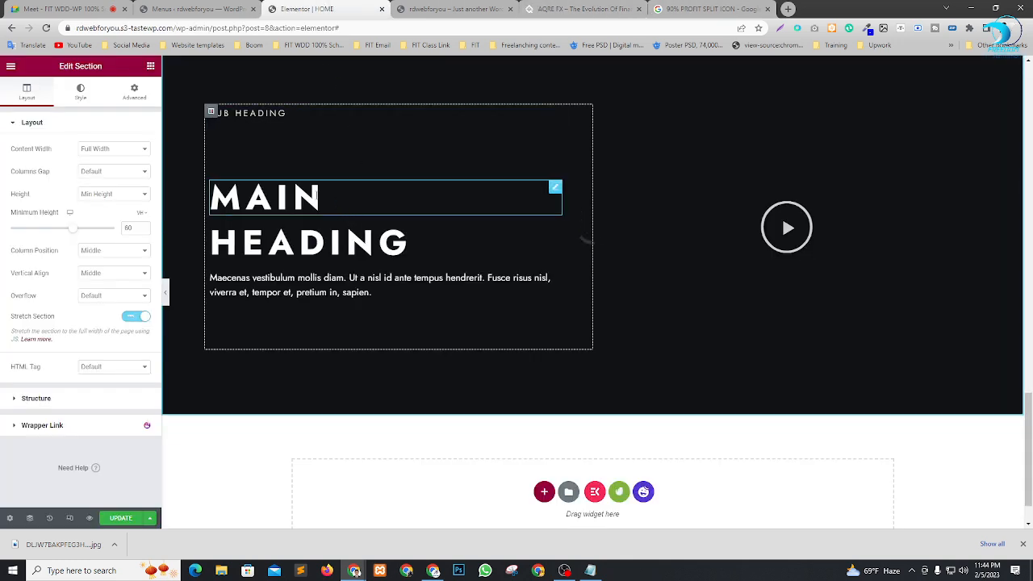
pyautogui.click(555, 118)
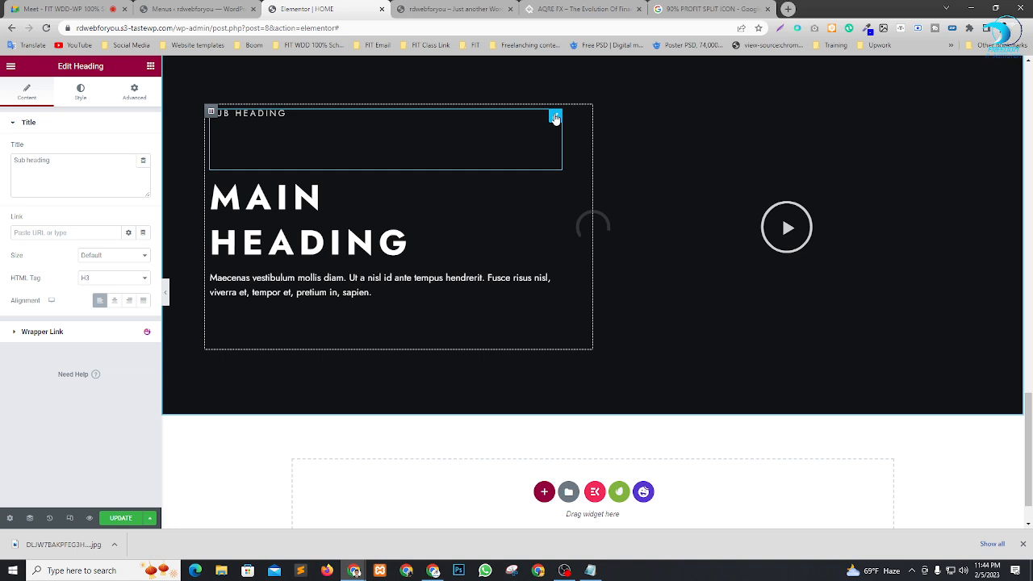
pyautogui.press('Delete')
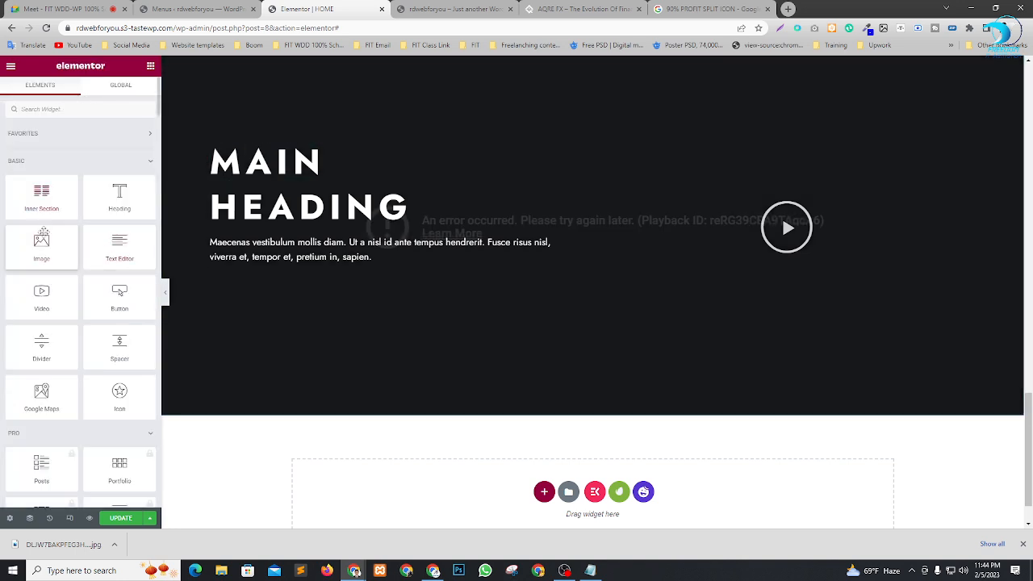
# Add an Image widget above the MAIN heading, insert the white AQRE FX logo from the media library, and align it left.
pyautogui.moveTo(219, 205); pyautogui.dragTo(311, 144)
pyautogui.click(75, 179)
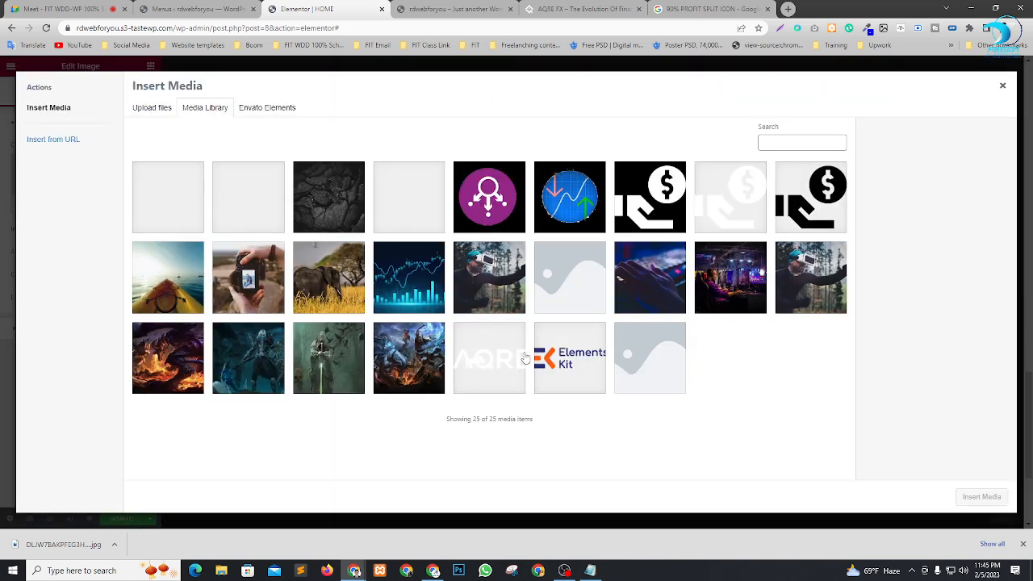
pyautogui.click(519, 352)
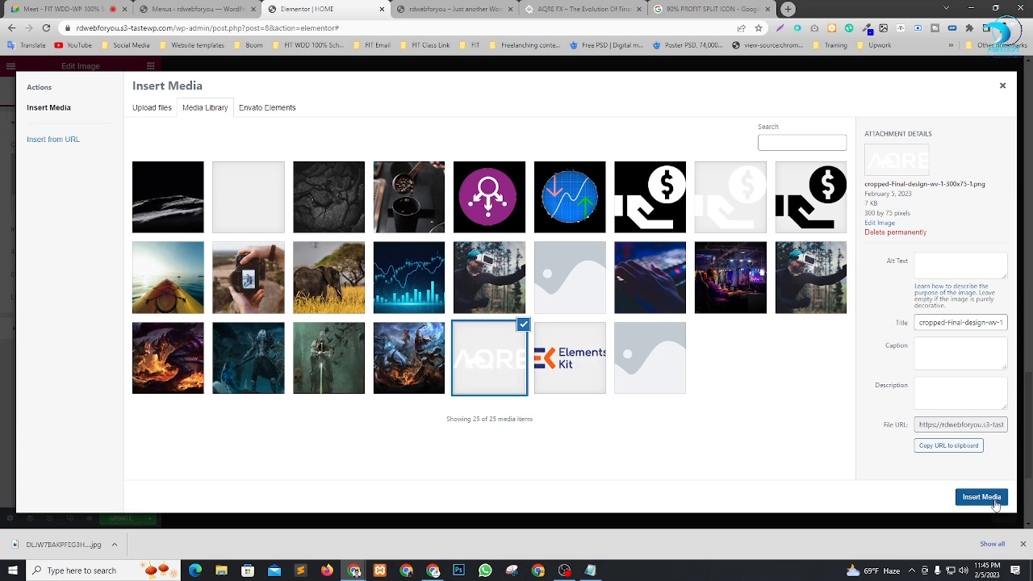
pyautogui.click(997, 497)
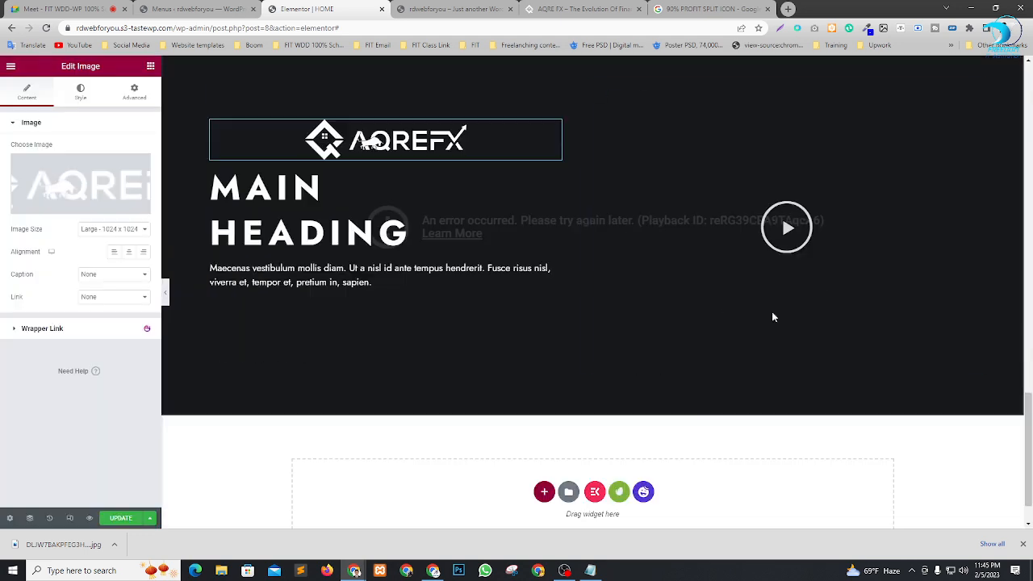
pyautogui.click(115, 252)
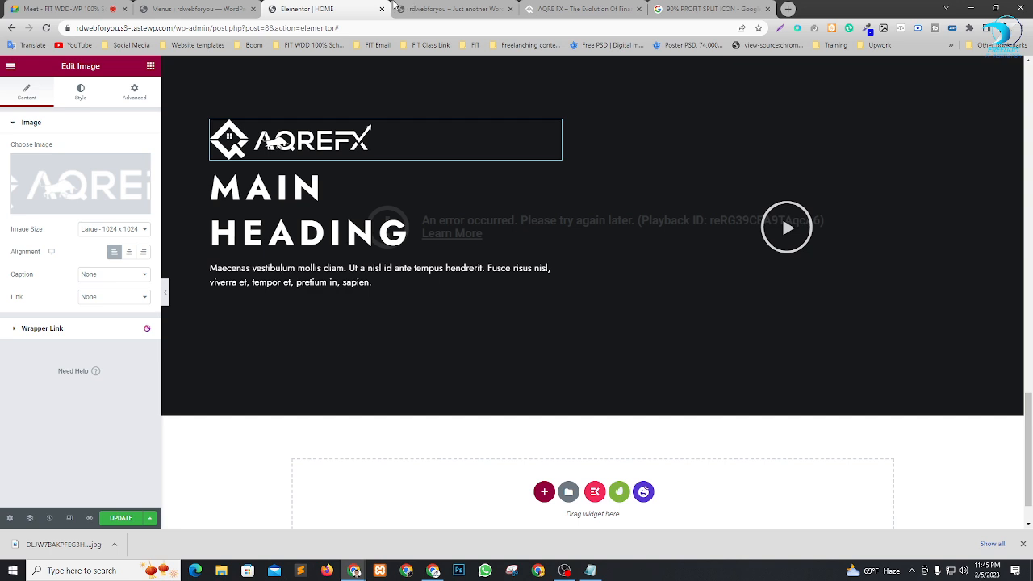
# Compare with the reference site's WHY AQRE FX? banner and move the MAIN heading above the logo in the Elementor page.
pyautogui.click(630, 9)
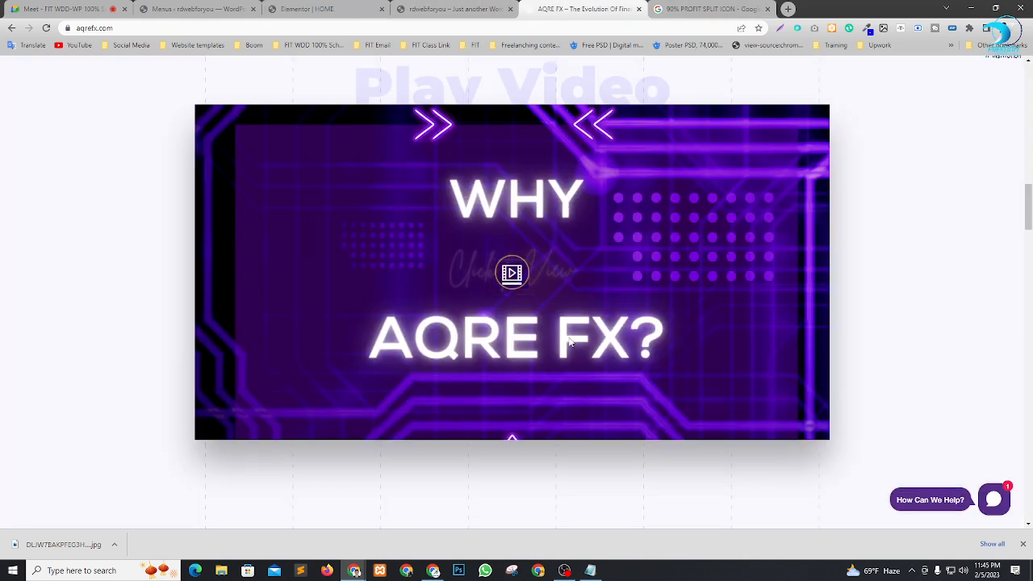
pyautogui.click(327, 8)
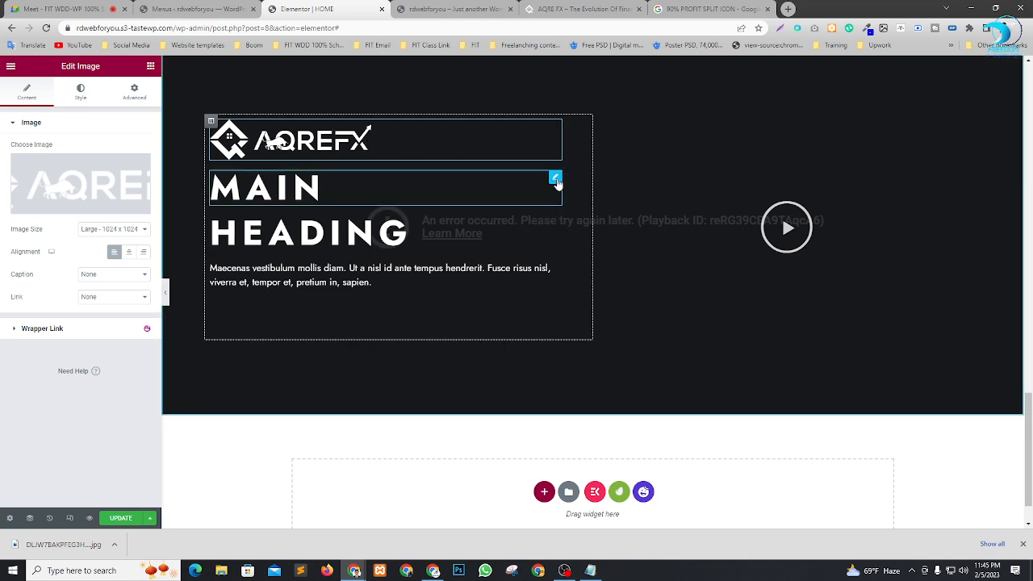
pyautogui.moveTo(556, 183); pyautogui.dragTo(532, 130)
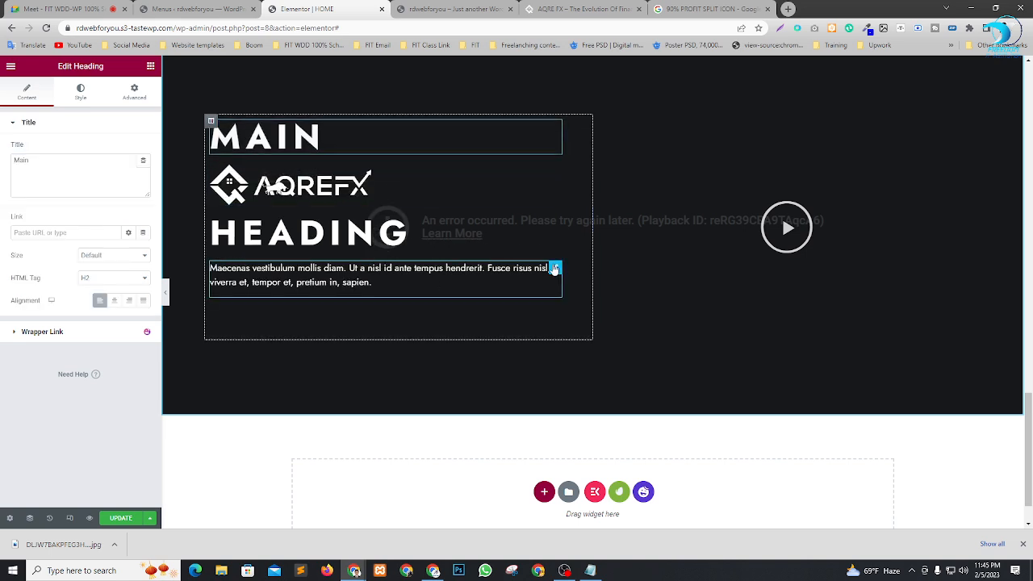
# Delete the paragraph and HEADING widgets from the hero column and change the remaining MAIN title to WHY.
pyautogui.click(555, 268)
pyautogui.press('Delete')
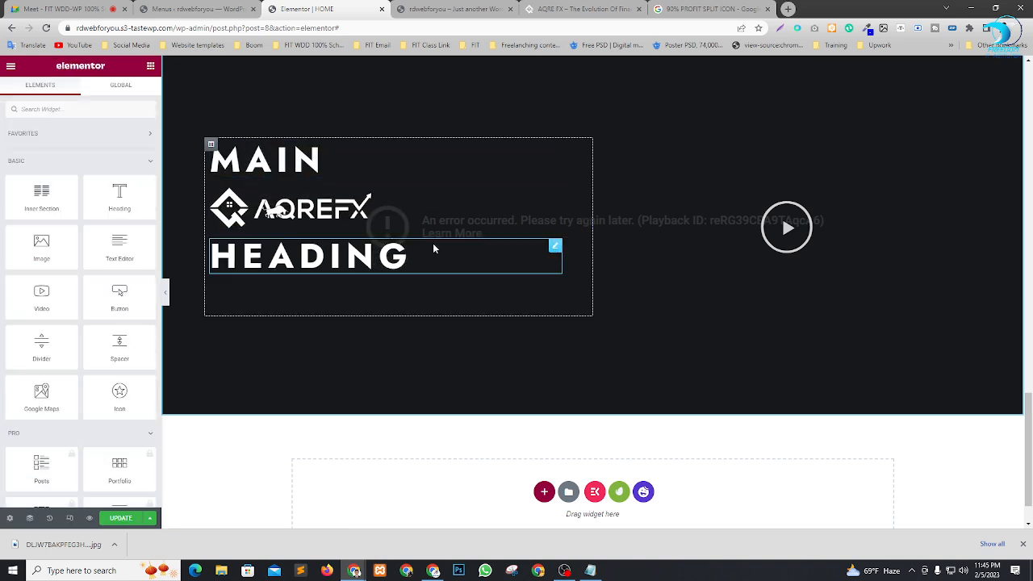
pyautogui.click(555, 248)
pyautogui.press('Delete')
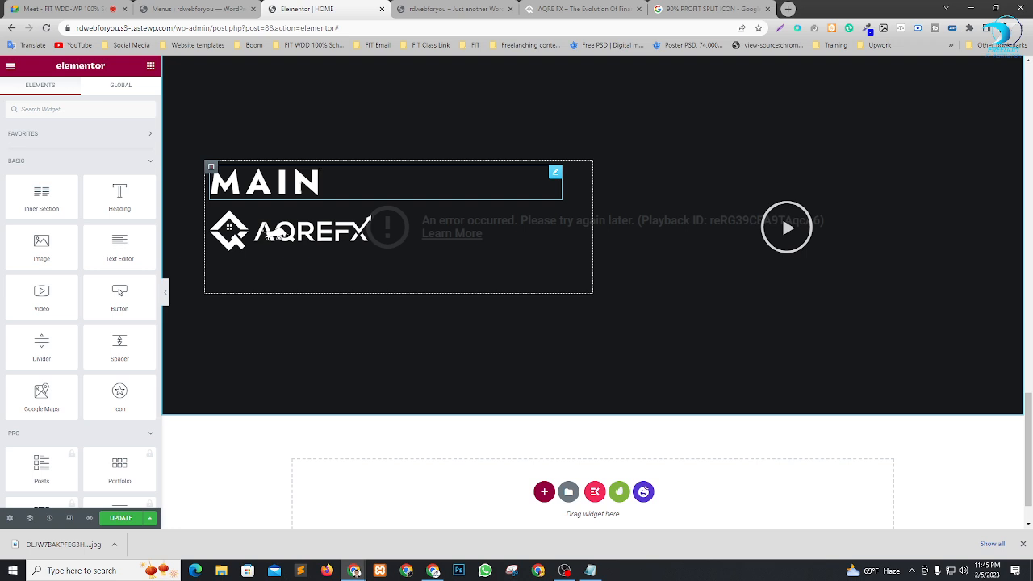
pyautogui.click(555, 171)
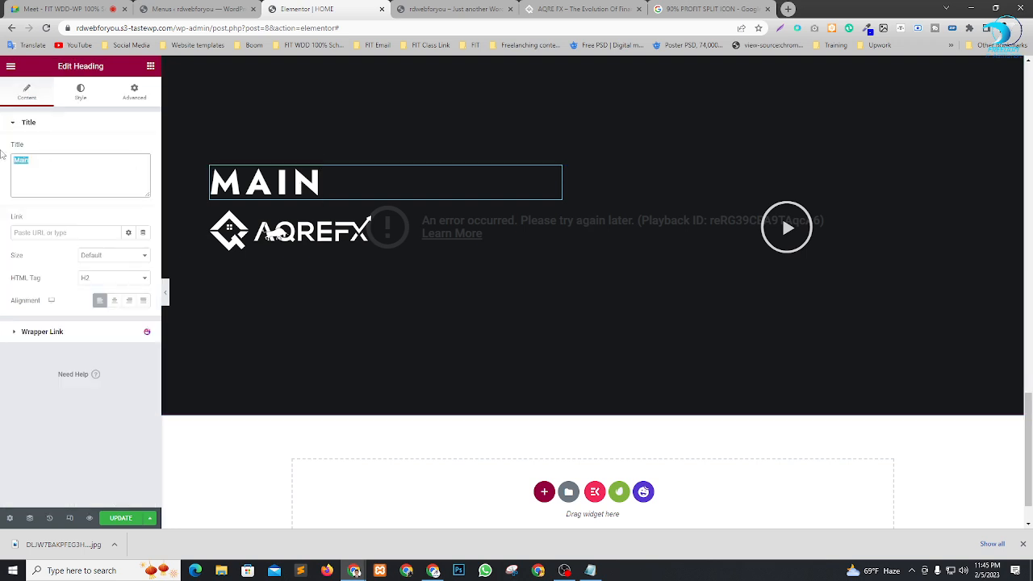
pyautogui.write('wHY')
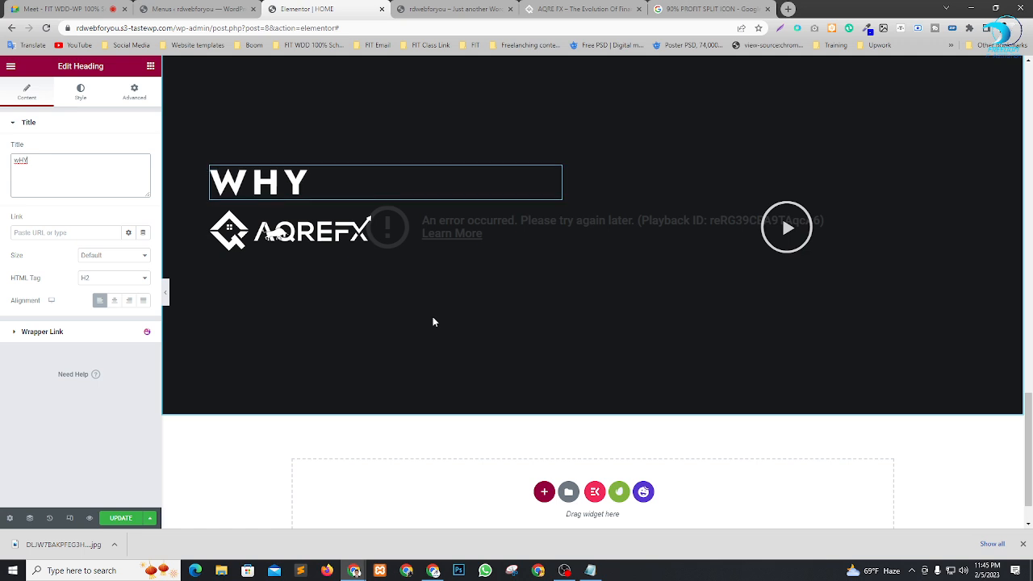
# Open the settings of the dark video section below the cards.
pyautogui.scroll(2, 605, 274)
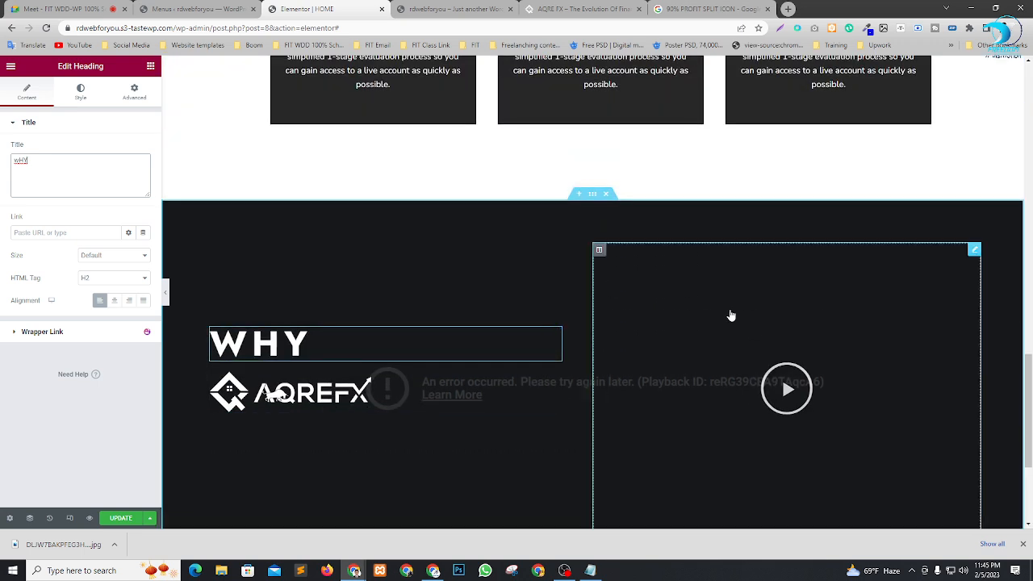
pyautogui.scroll(-1, 704, 274)
pyautogui.scroll(1, 703, 274)
pyautogui.click(592, 196)
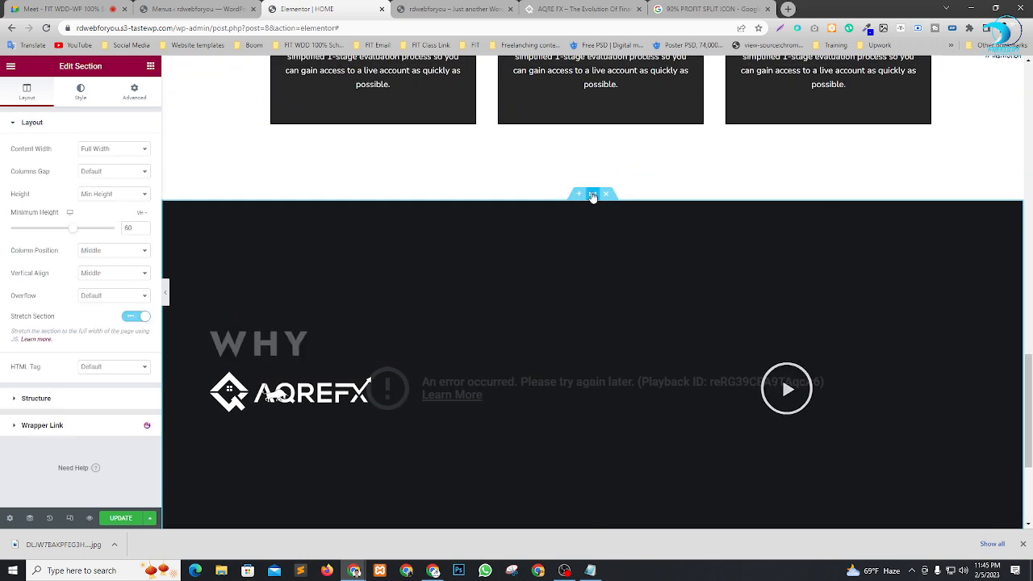
# On the reference site, play and pause the popup video, inspect its play overlay markup, and close the inspector and popup.
pyautogui.click(594, 7)
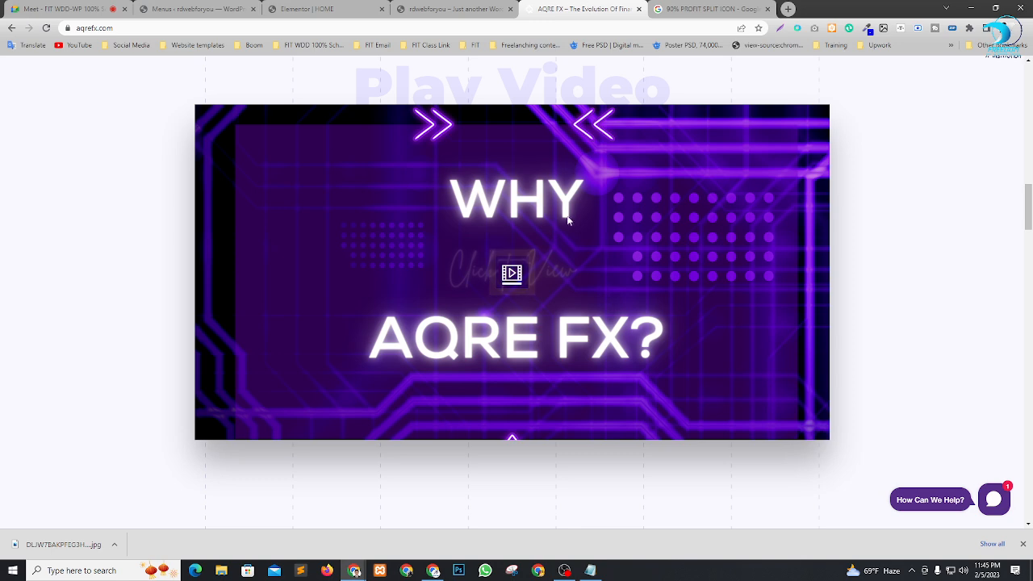
pyautogui.click(513, 274)
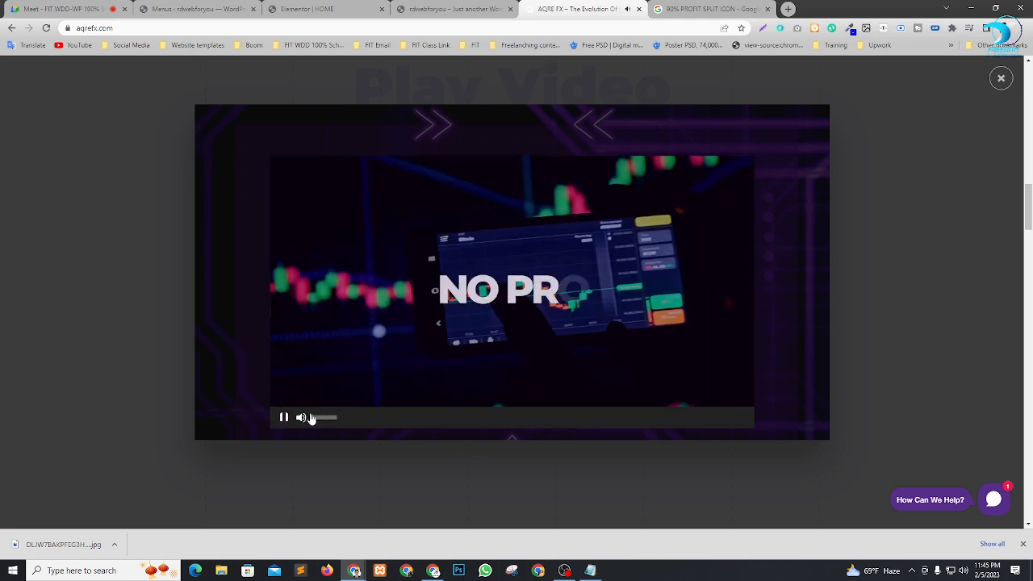
pyautogui.click(284, 417)
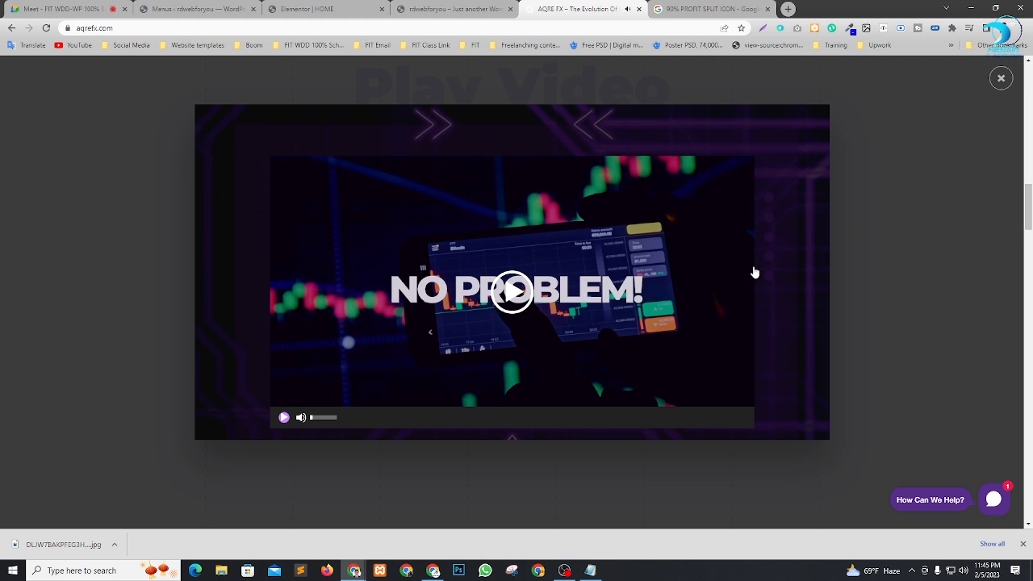
pyautogui.rightClick(520, 209)
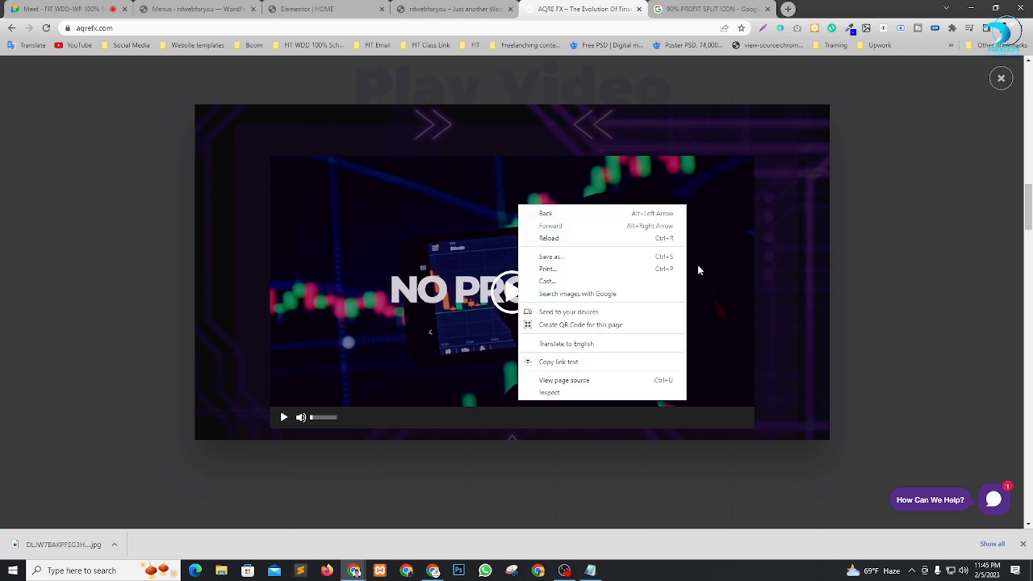
pyautogui.click(564, 401)
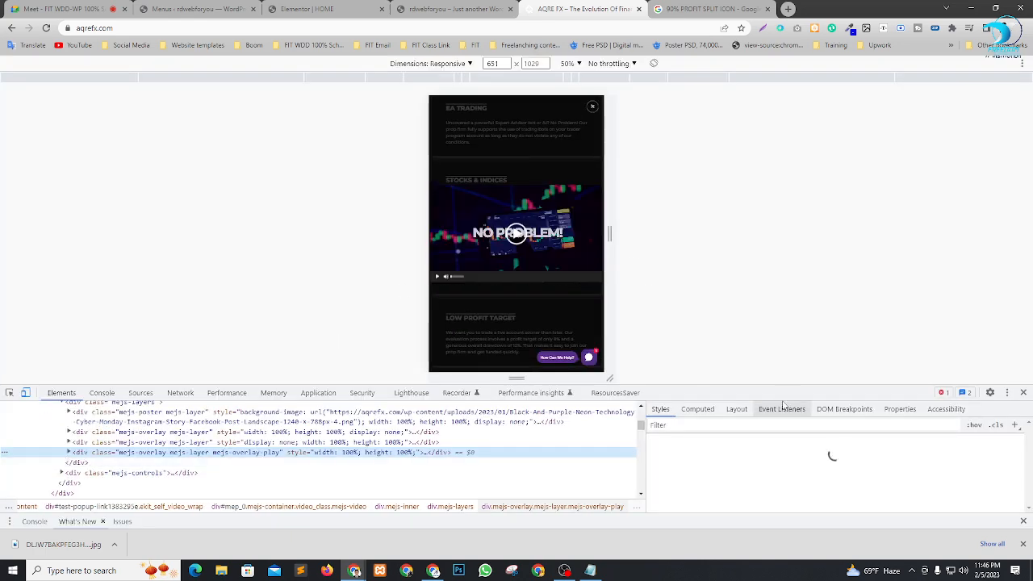
pyautogui.moveTo(726, 387); pyautogui.dragTo(715, 326)
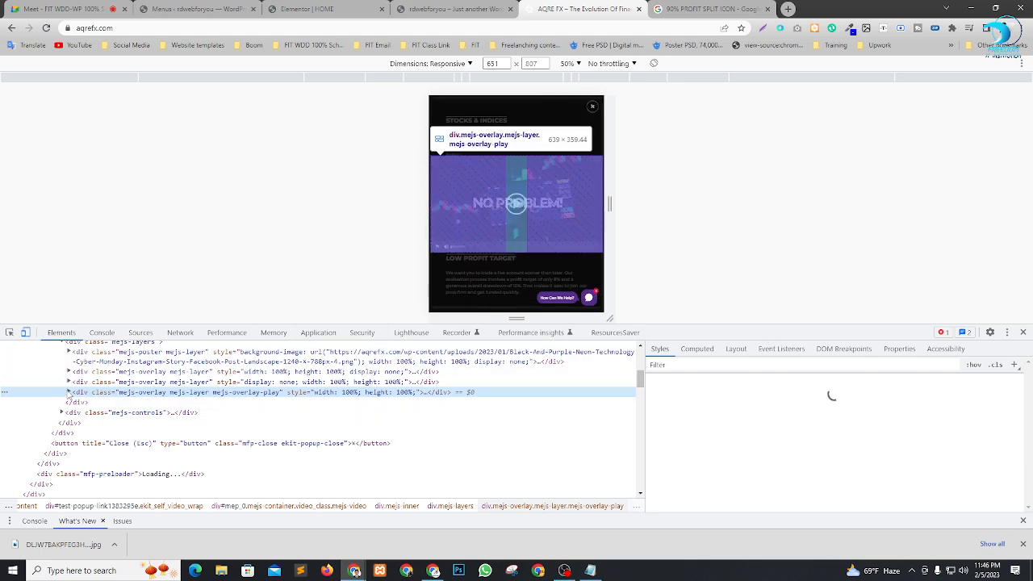
pyautogui.click(68, 393)
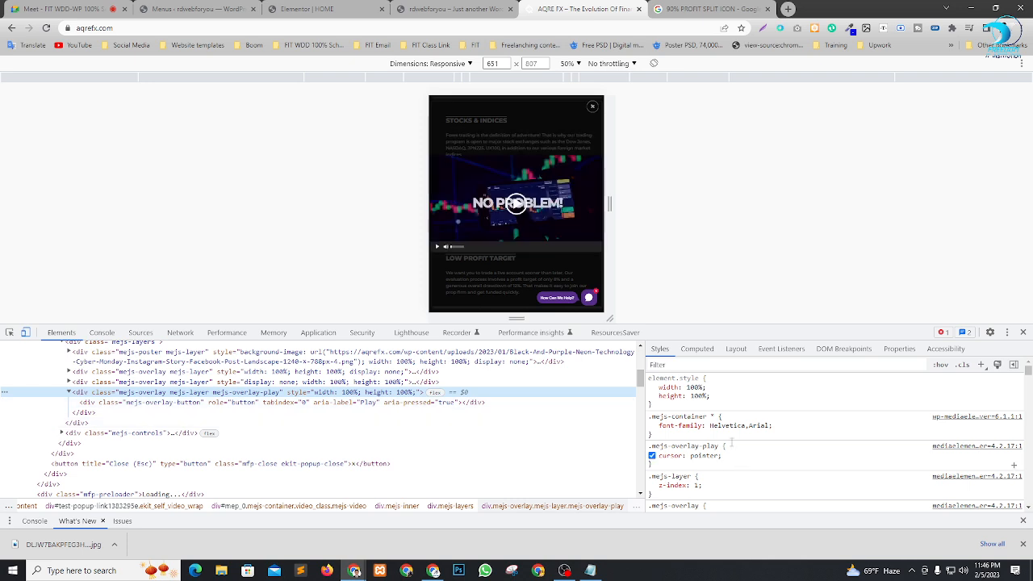
pyautogui.scroll(-4, 741, 457)
pyautogui.click(295, 403)
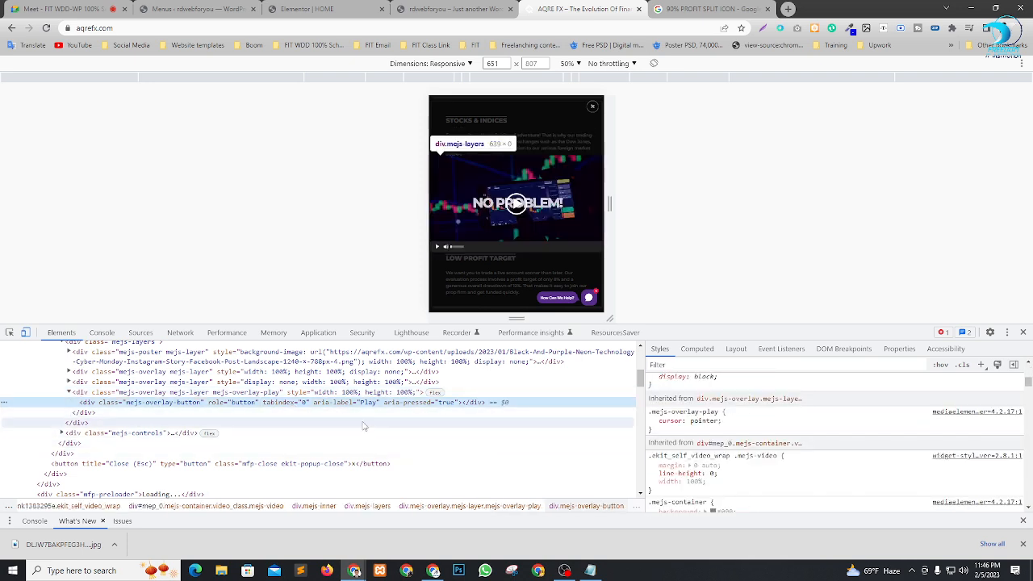
pyautogui.click(1023, 333)
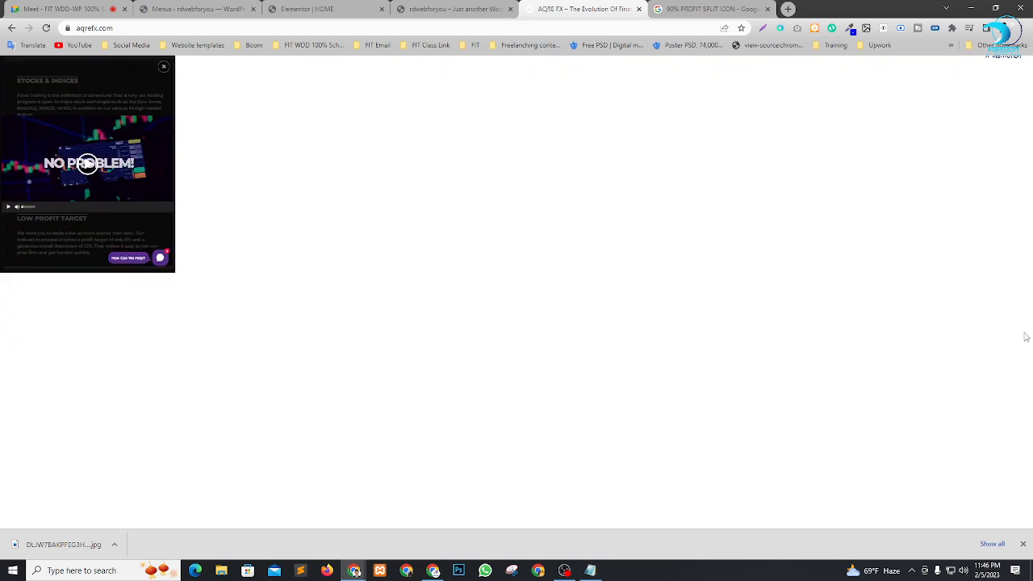
pyautogui.click(1005, 79)
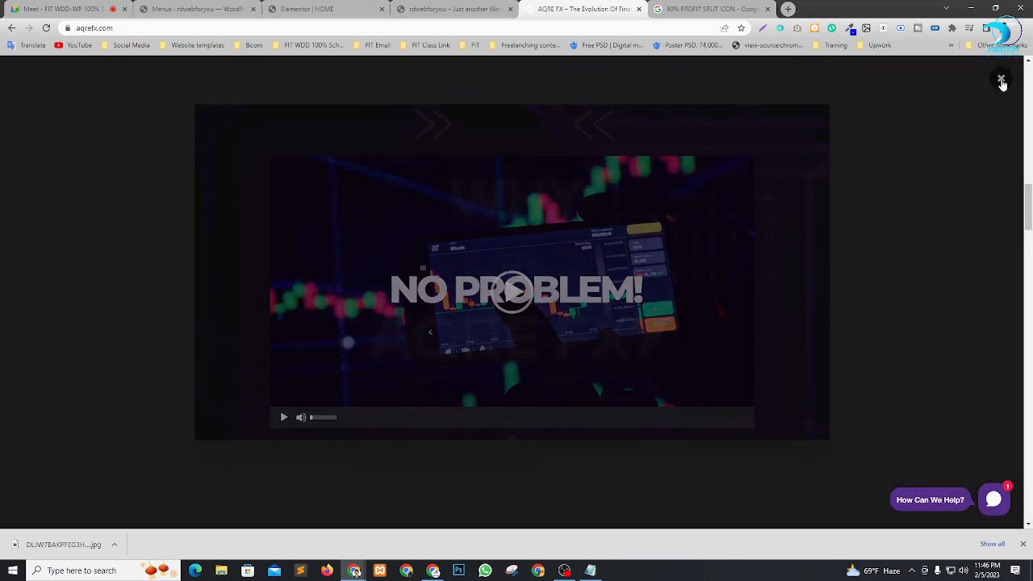
# Inspect the reference WHY AQRE FX? banner at a wide viewport and open its background image in a new tab, selecting the image address.
pyautogui.rightClick(494, 245)
pyautogui.click(533, 442)
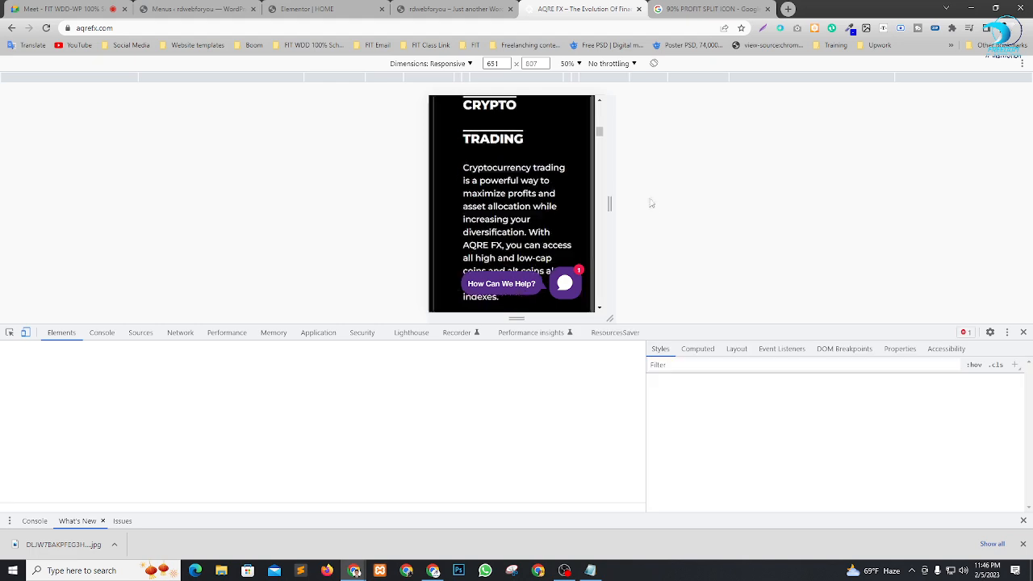
pyautogui.moveTo(611, 203); pyautogui.dragTo(902, 203)
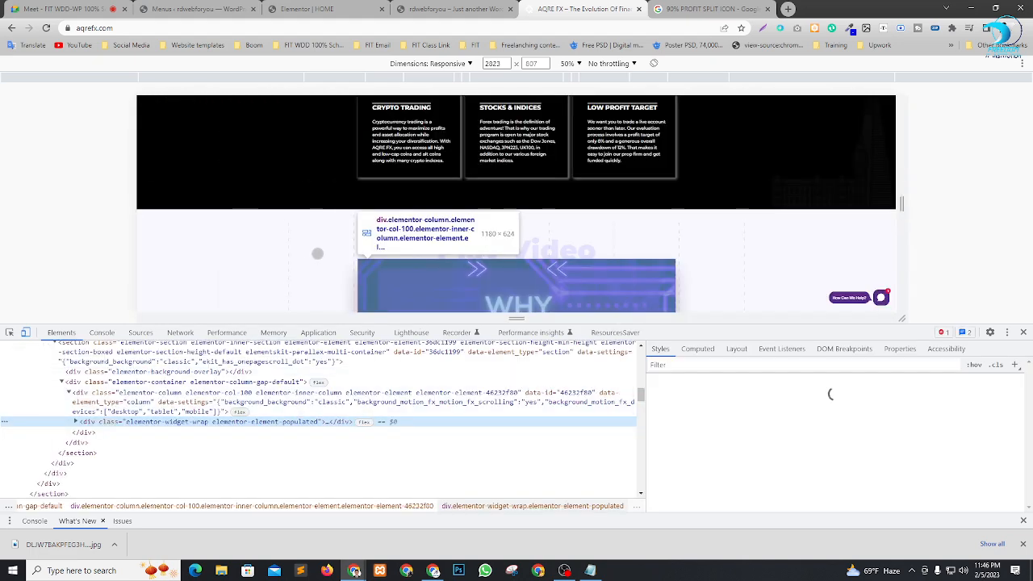
pyautogui.scroll(-2, 746, 214)
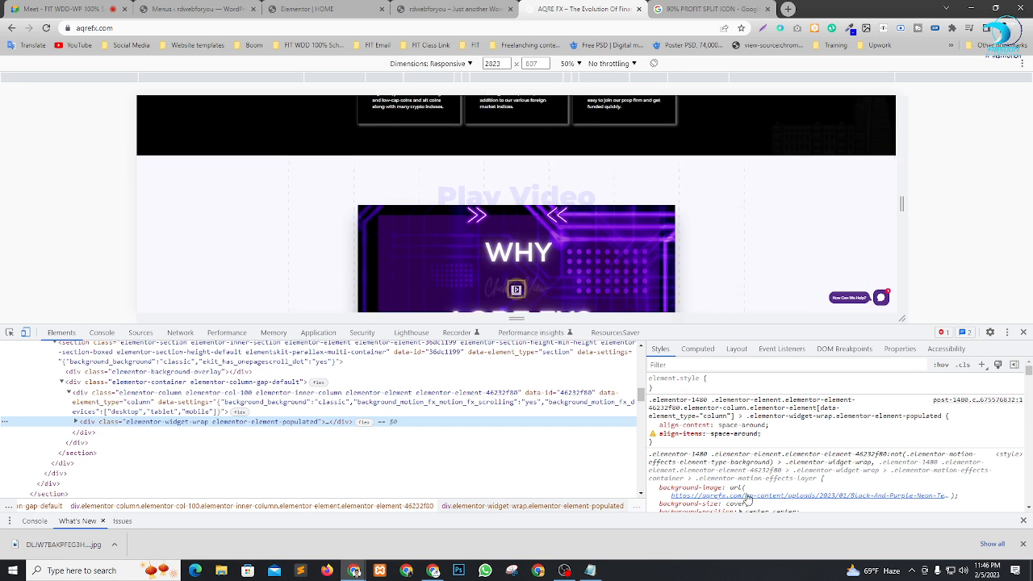
pyautogui.scroll(-1, 755, 491)
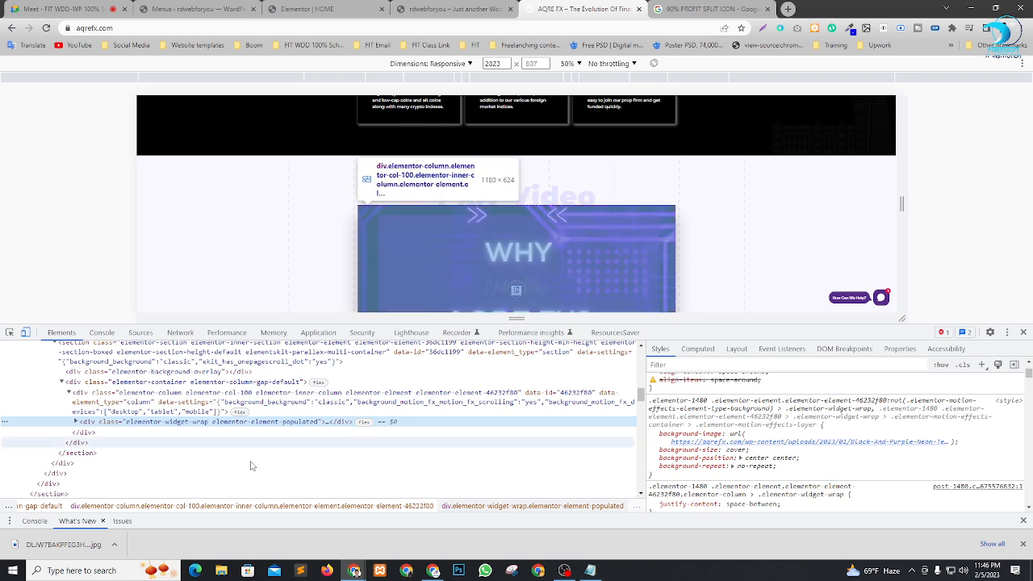
pyautogui.click(743, 443)
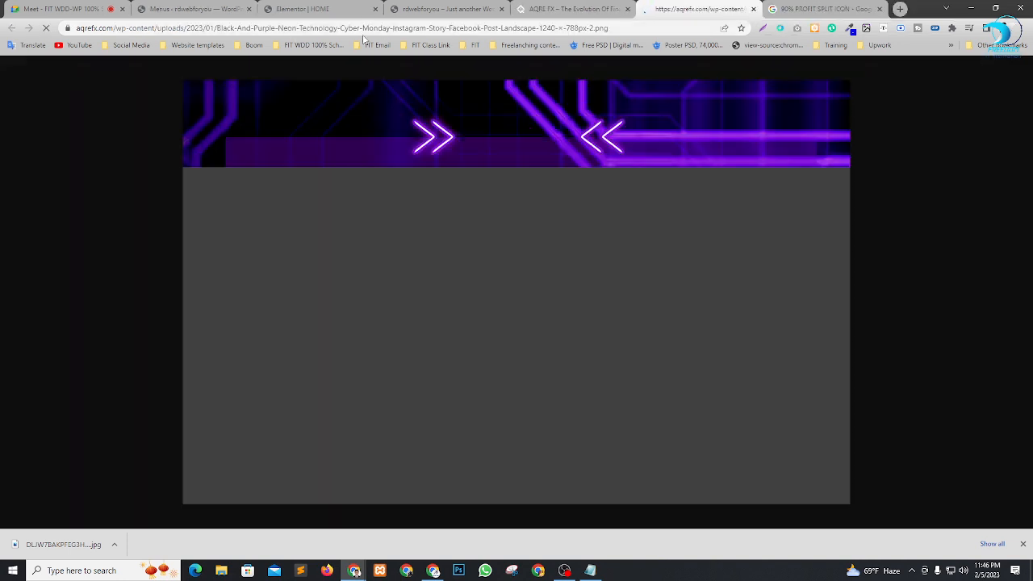
pyautogui.click(360, 28)
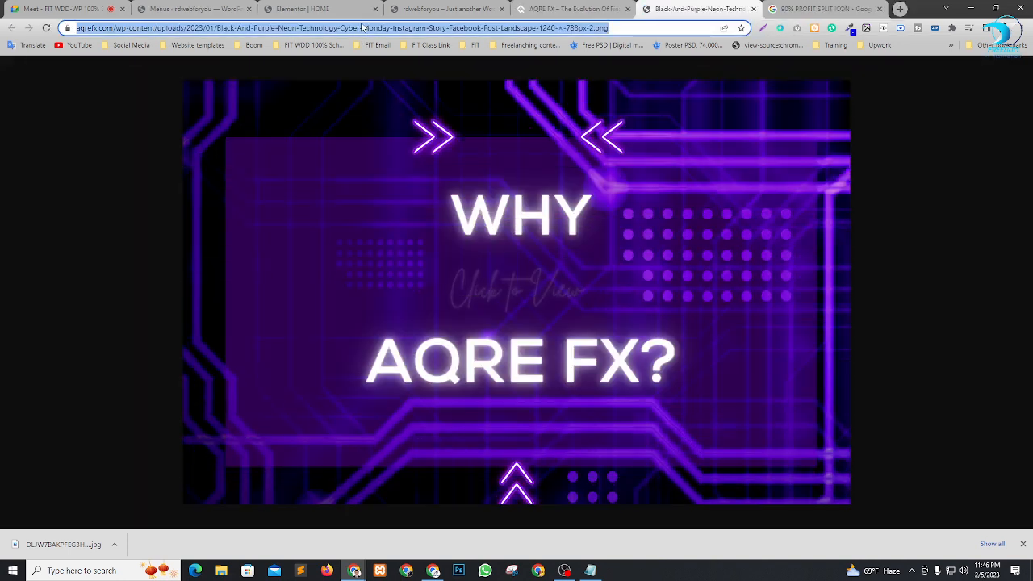
# Open the media chooser for the dark video section's background fallback image, browse the Downloads folder for uploading, and dismiss the file picker.
pyautogui.click(299, 8)
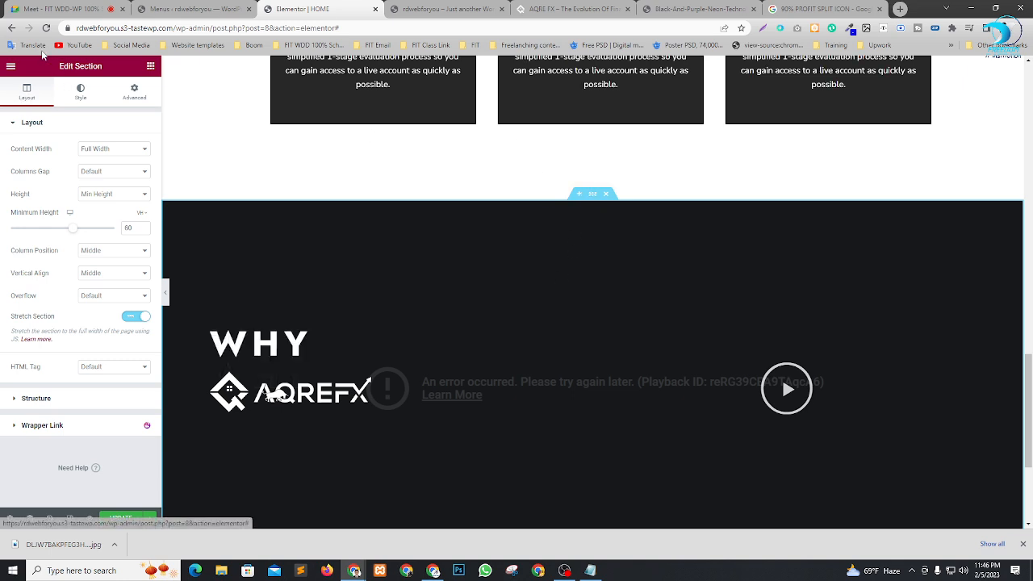
pyautogui.click(81, 91)
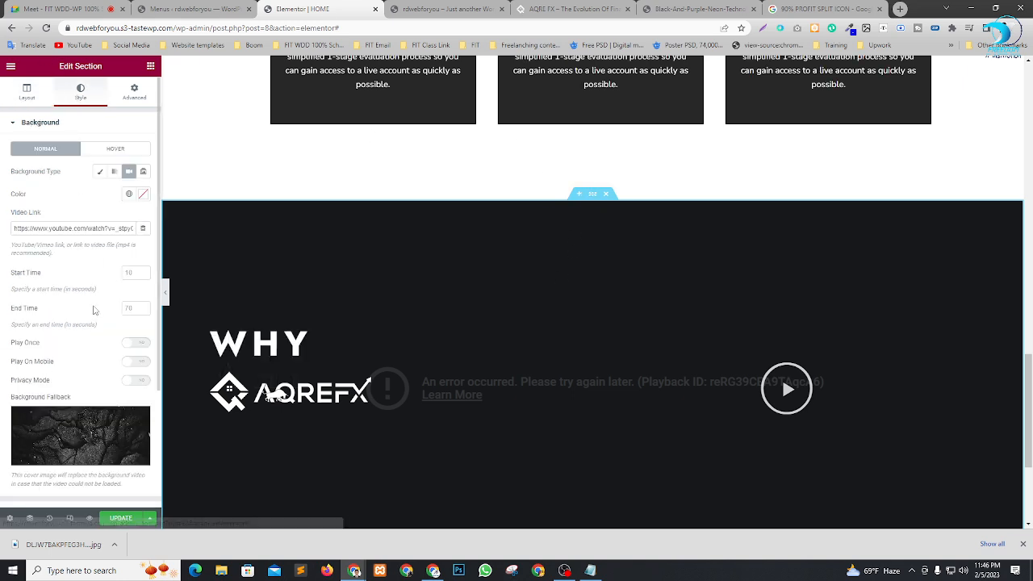
pyautogui.scroll(-2, 96, 311)
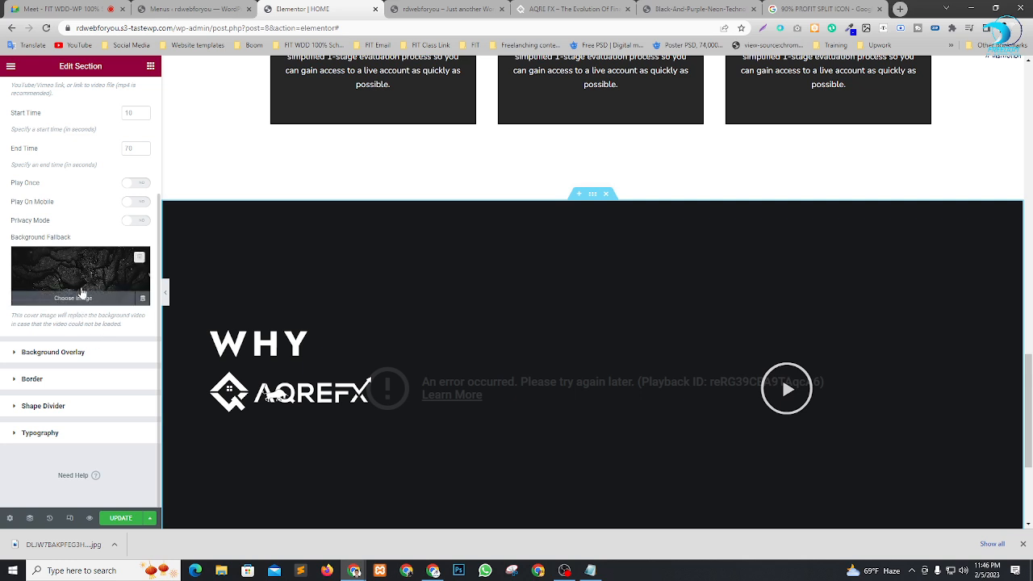
pyautogui.click(79, 275)
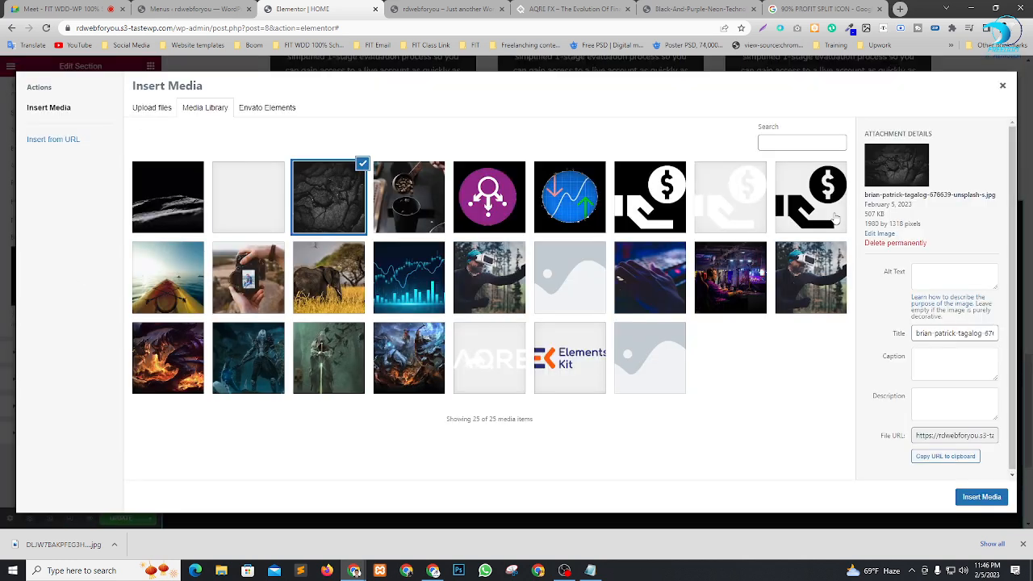
pyautogui.click(153, 110)
pyautogui.click(575, 280)
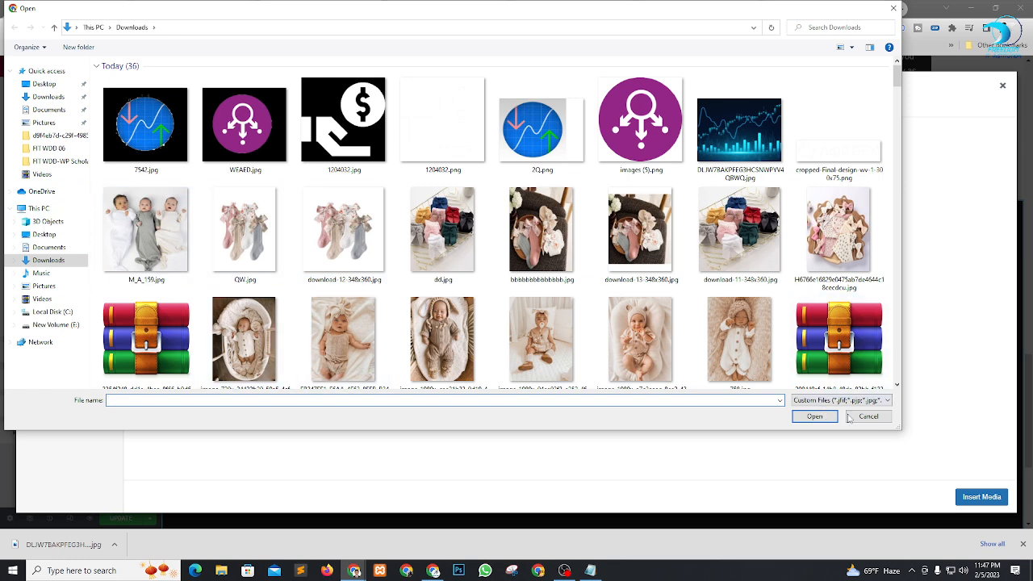
pyautogui.click(876, 416)
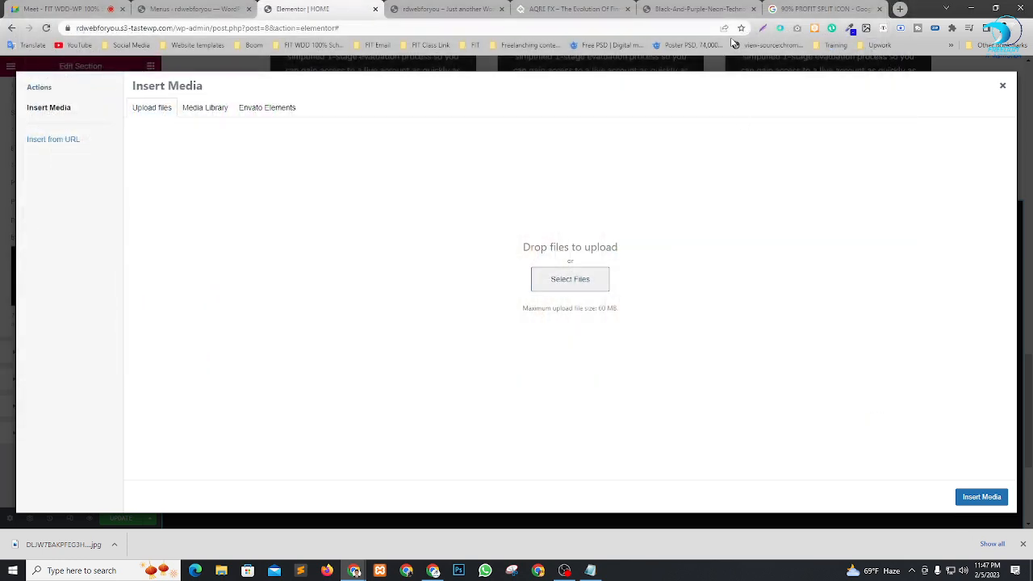
# Try to save the reference WHY AQRE FX? banner image as a JPG.
pyautogui.click(706, 8)
pyautogui.rightClick(430, 161)
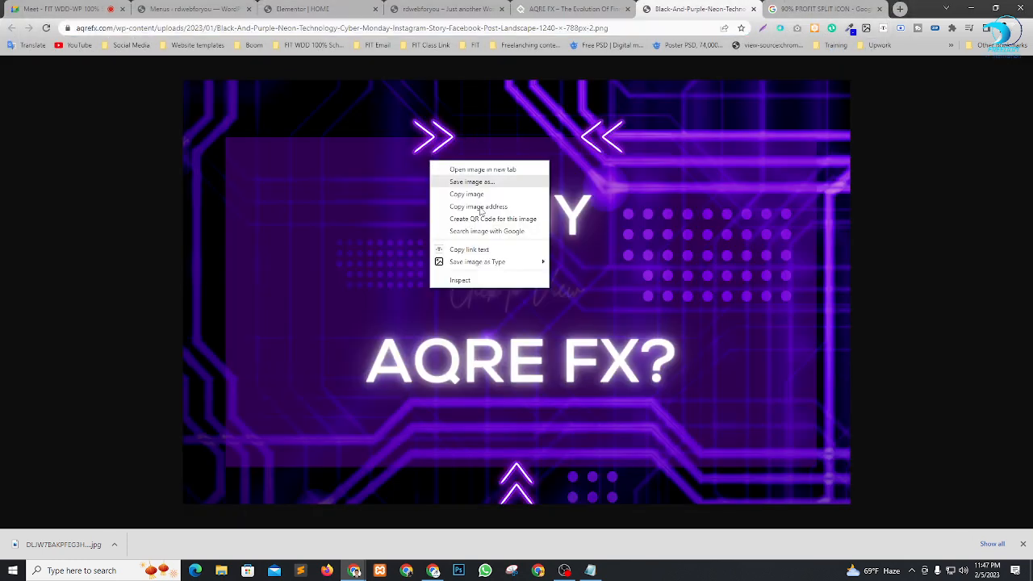
pyautogui.moveTo(490, 267)
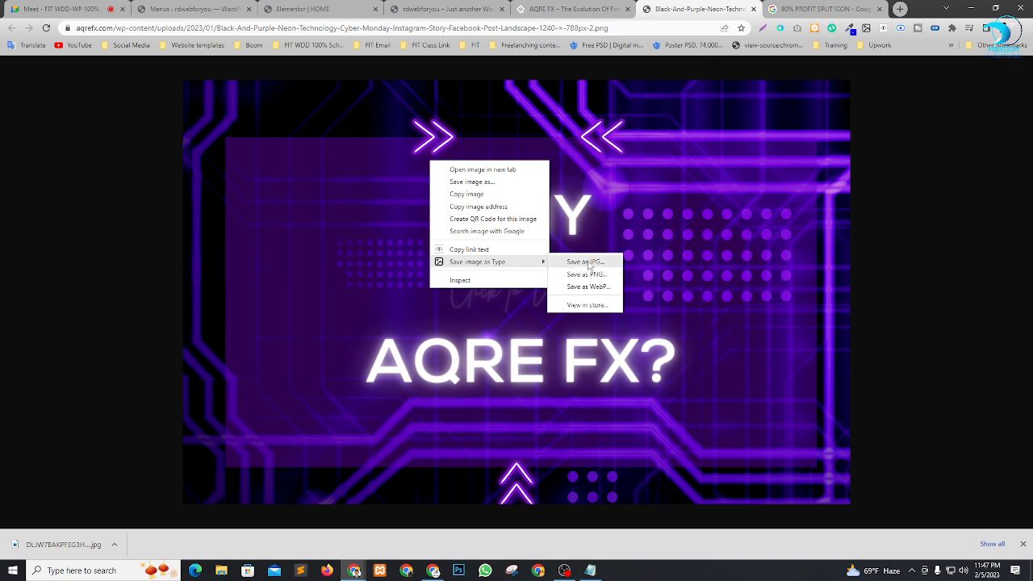
pyautogui.click(589, 263)
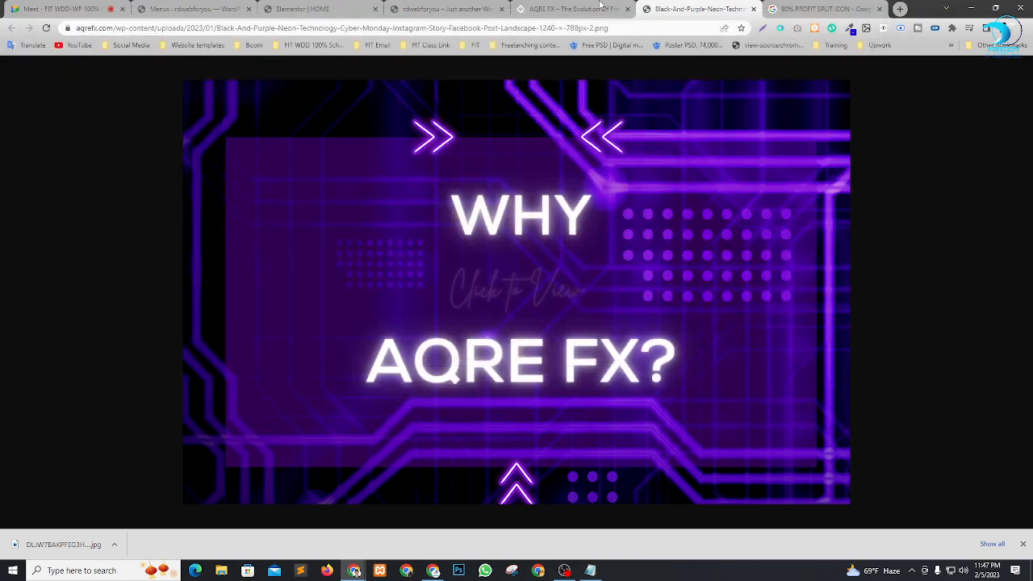
# Close the inspector on the reference site and copy the words FUNDED TRADER from the BECOME A FUNDED TRADER heading.
pyautogui.click(577, 8)
pyautogui.click(807, 8)
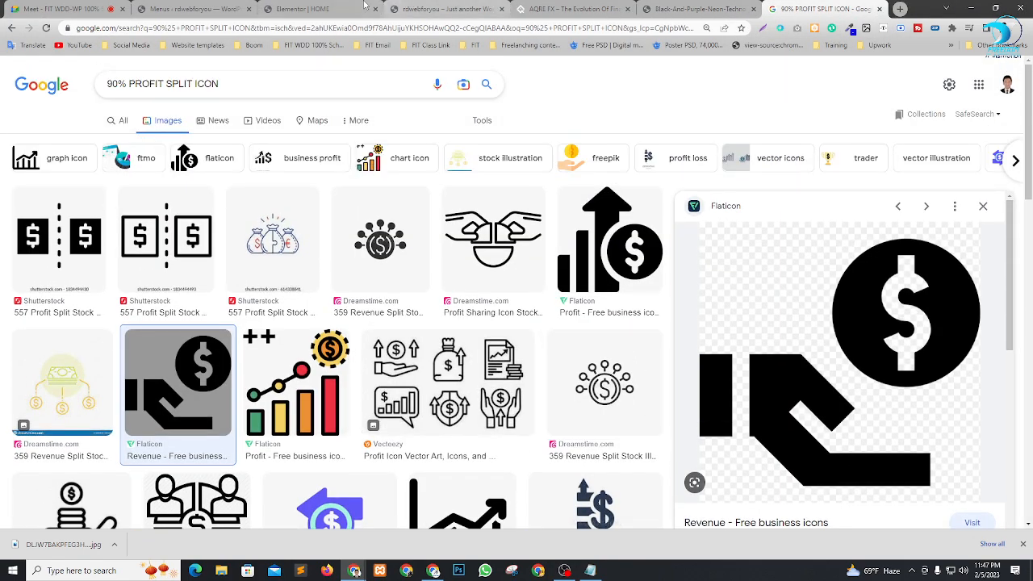
pyautogui.click(568, 8)
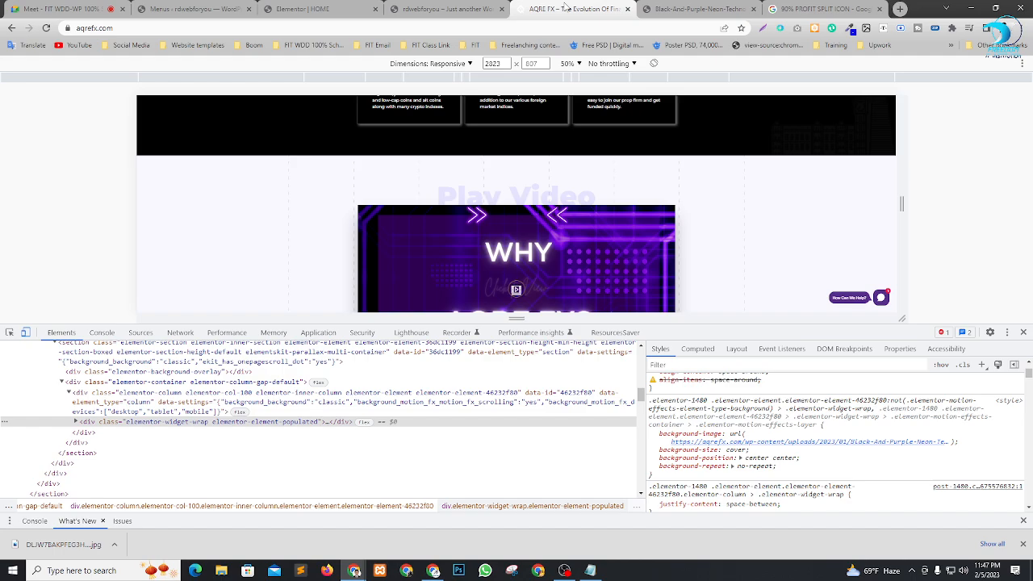
pyautogui.click(1021, 334)
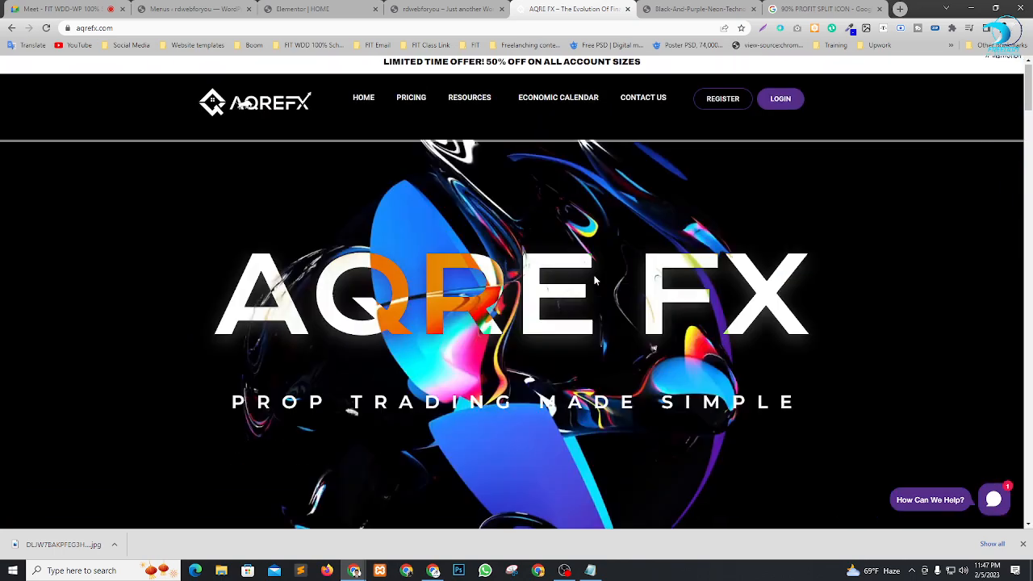
pyautogui.scroll(-2, 487, 262)
pyautogui.scroll(-7, 487, 263)
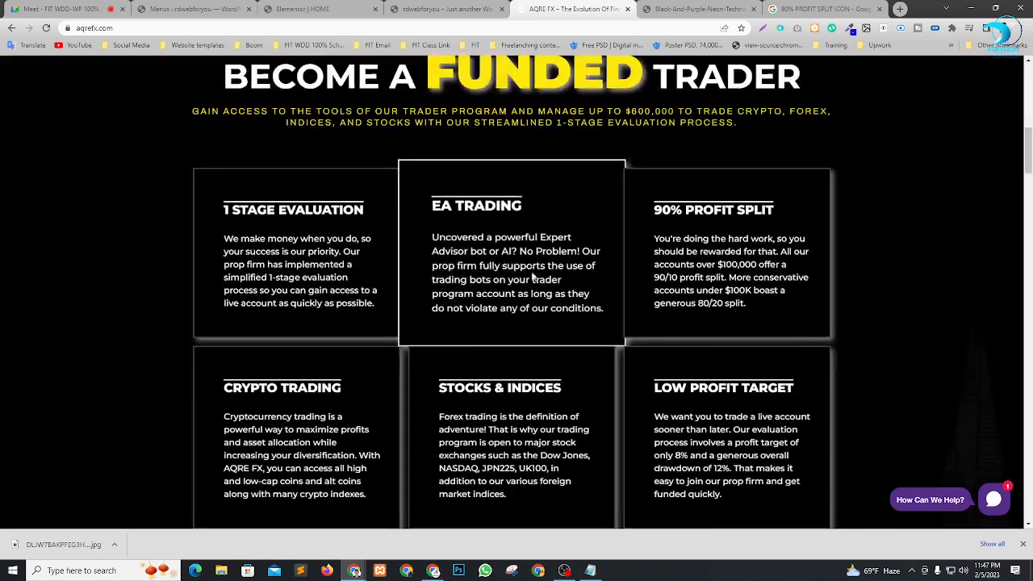
pyautogui.scroll(2, 472, 275)
pyautogui.moveTo(426, 183); pyautogui.dragTo(801, 182)
pyautogui.hotkey('ctrl', 'c')
# Search Google Images for "funded trader background" using the copied FUNDED TRADER text and the matching suggestion.
pyautogui.click(823, 9)
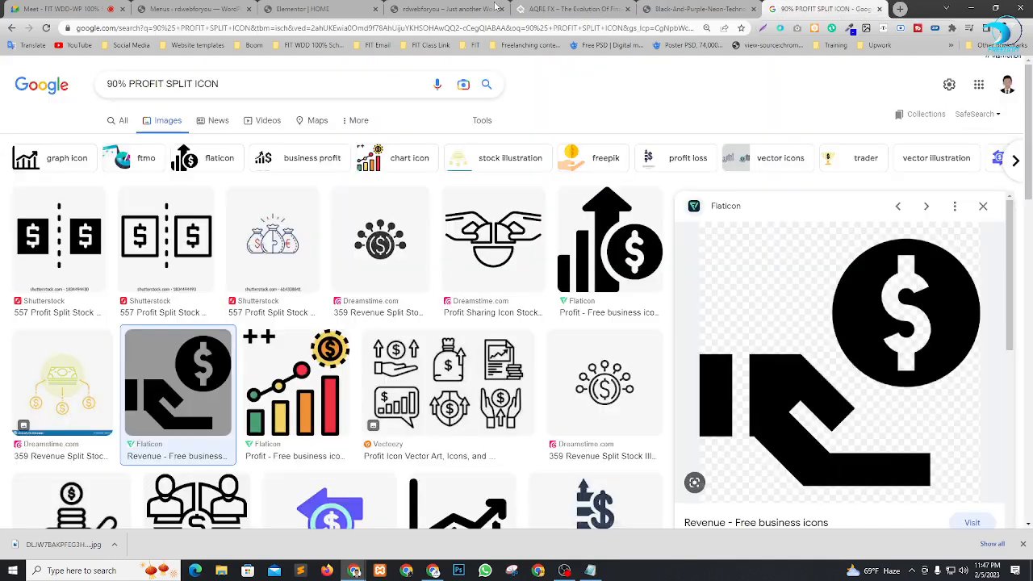
pyautogui.moveTo(216, 94); pyautogui.dragTo(107, 86)
pyautogui.hotkey('ctrl', 'v')
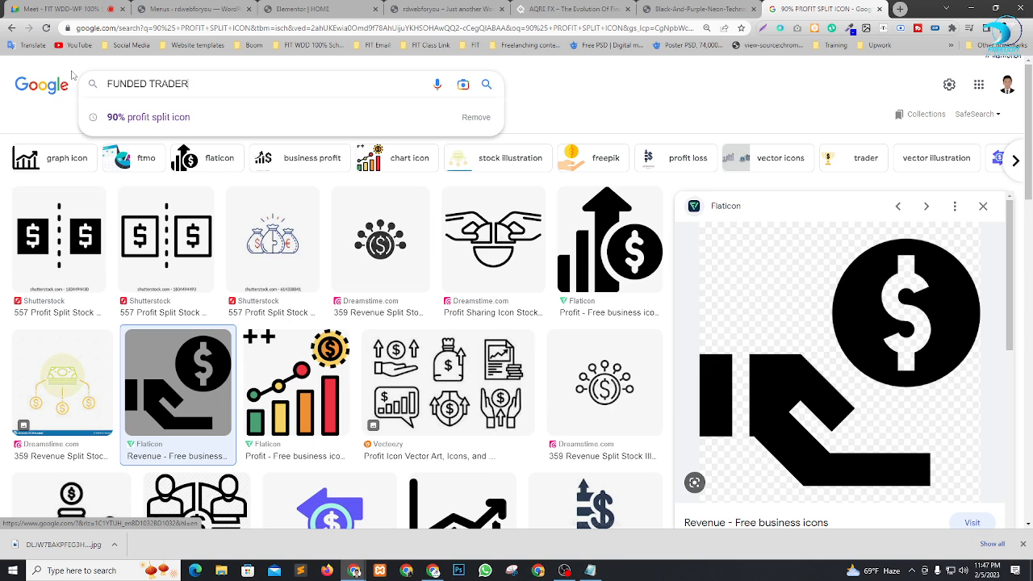
pyautogui.click(246, 117)
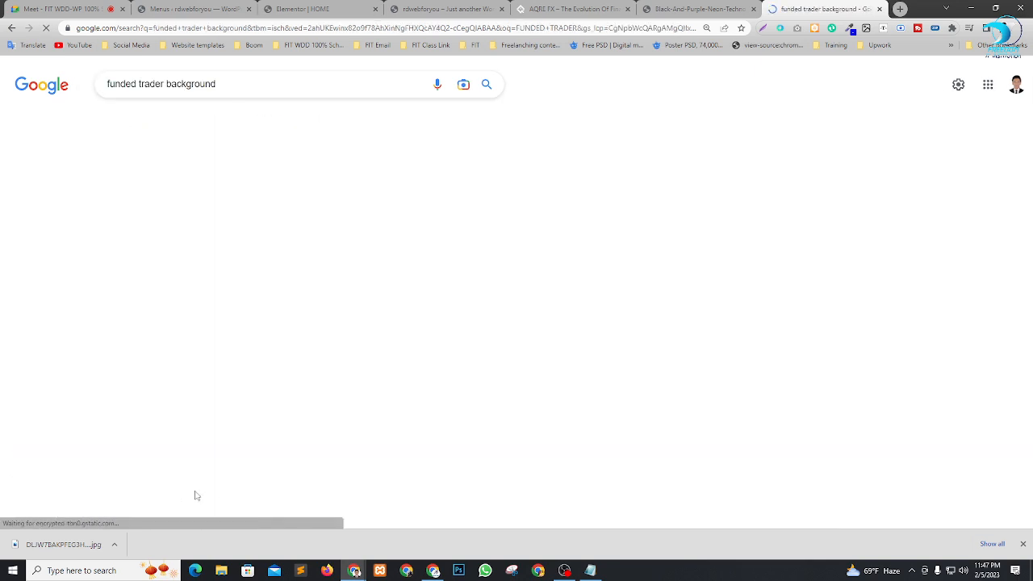
# Browse the funded trader background results and the StartUs banner's related images for a suitable section background.
pyautogui.scroll(-1, 371, 242)
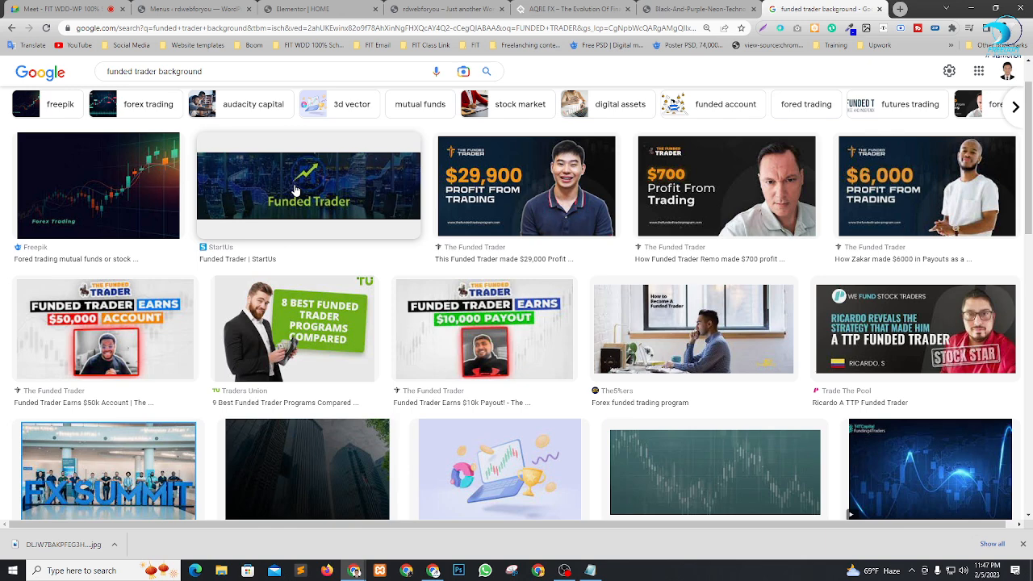
pyautogui.click(295, 191)
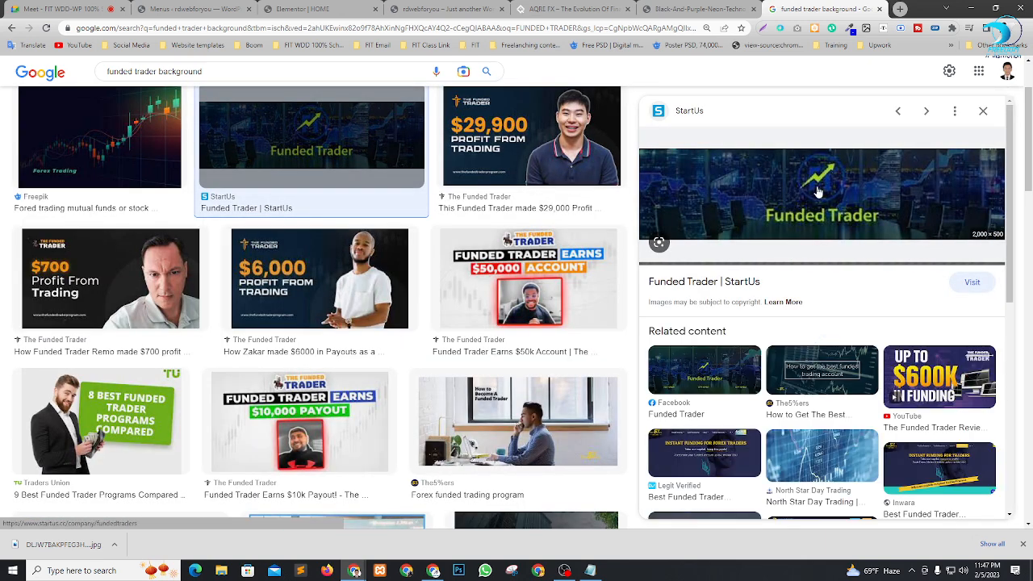
pyautogui.scroll(-3, 858, 278)
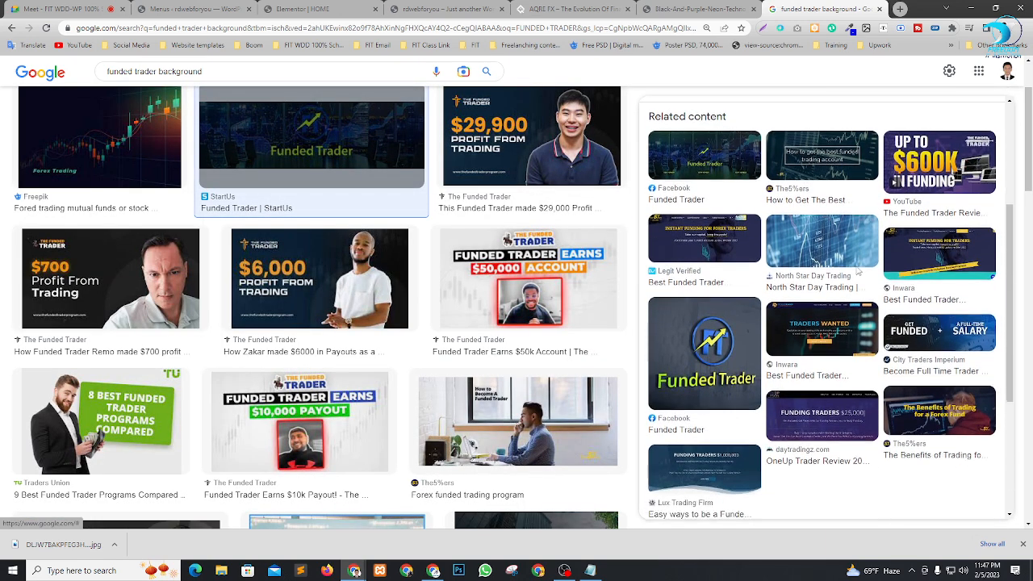
pyautogui.scroll(1, 323, 226)
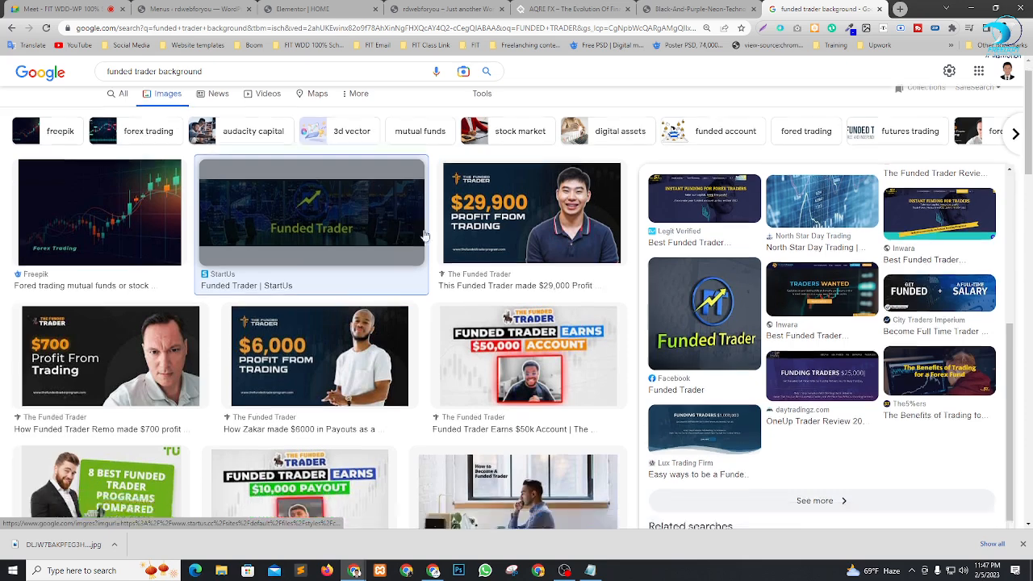
pyautogui.scroll(-3, 494, 240)
pyautogui.scroll(-3, 495, 241)
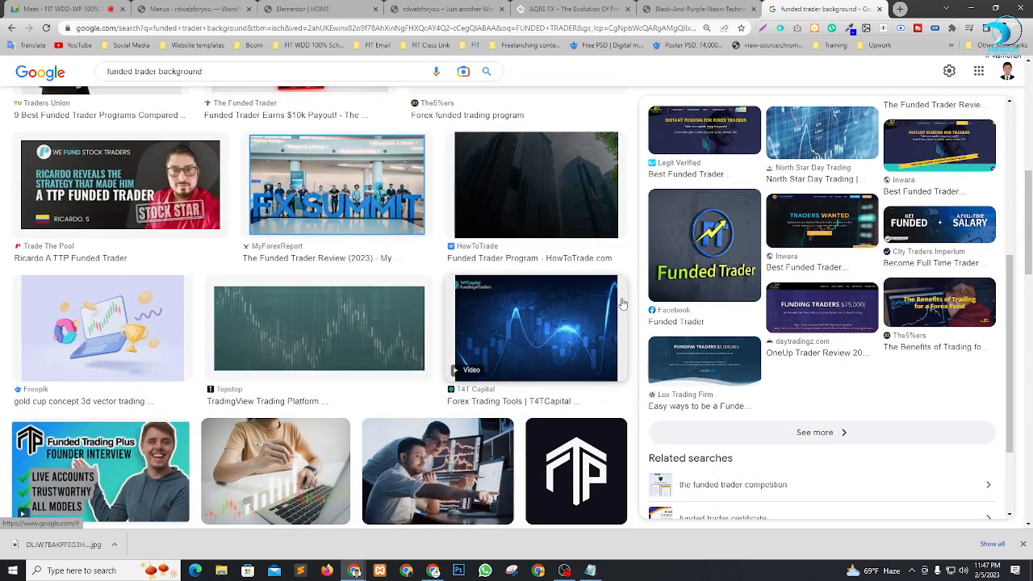
pyautogui.scroll(-1, 466, 308)
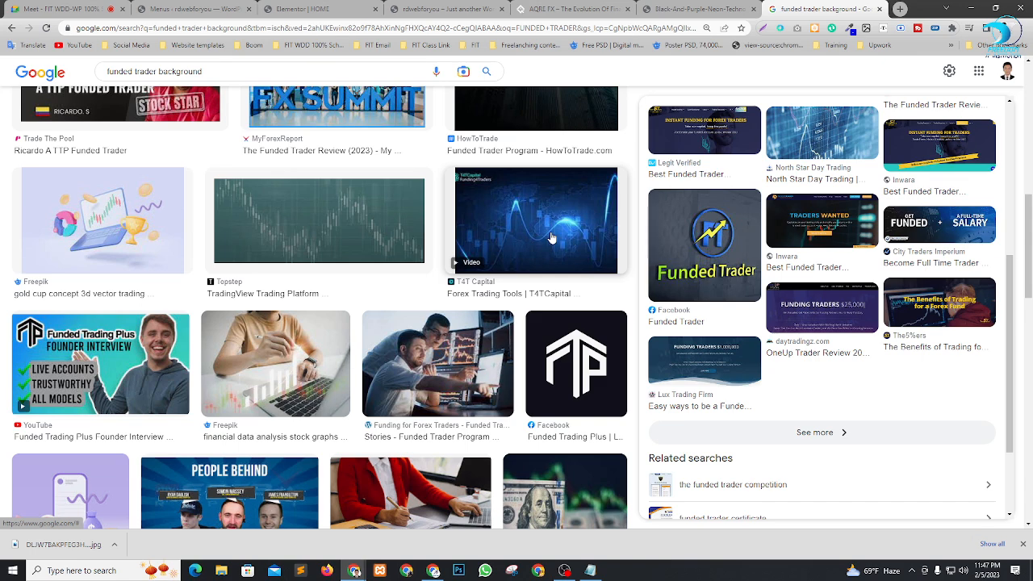
pyautogui.scroll(-4, 489, 361)
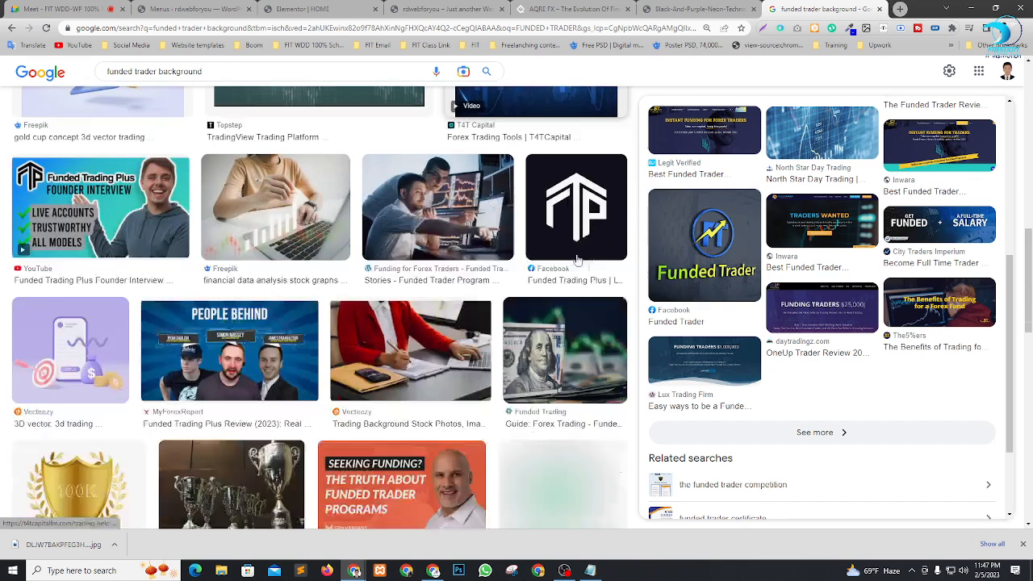
pyautogui.scroll(-2, 489, 361)
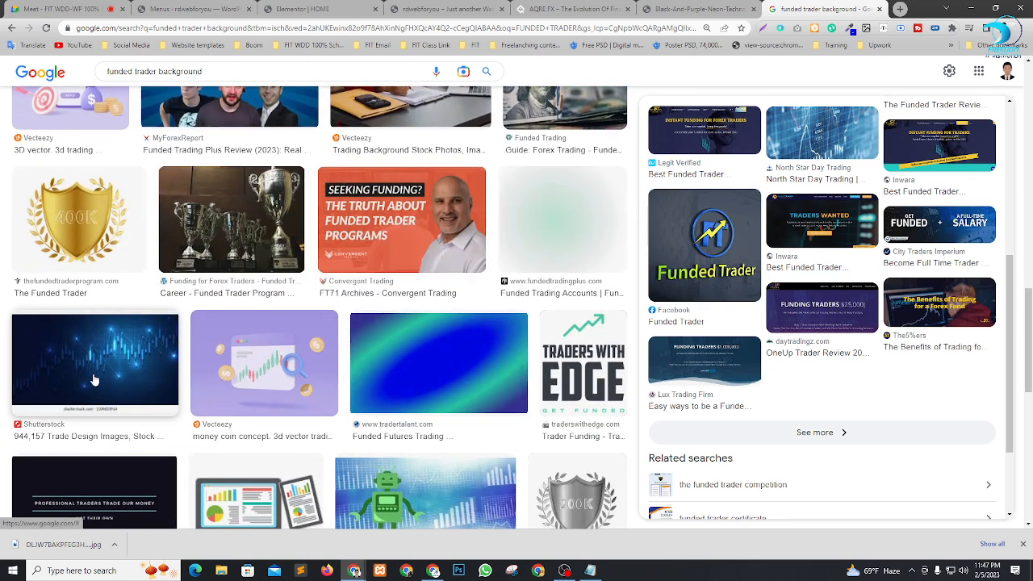
pyautogui.scroll(-5, 318, 296)
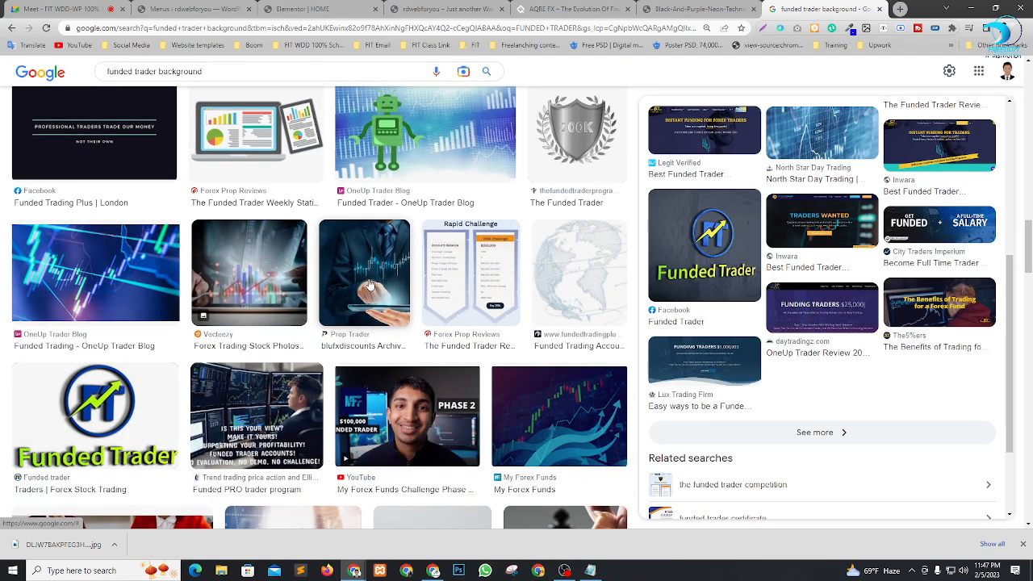
# Preview the Prop Trader, Vecteezy, Valutrades and Business Review trading images and look through their related content.
pyautogui.click(369, 285)
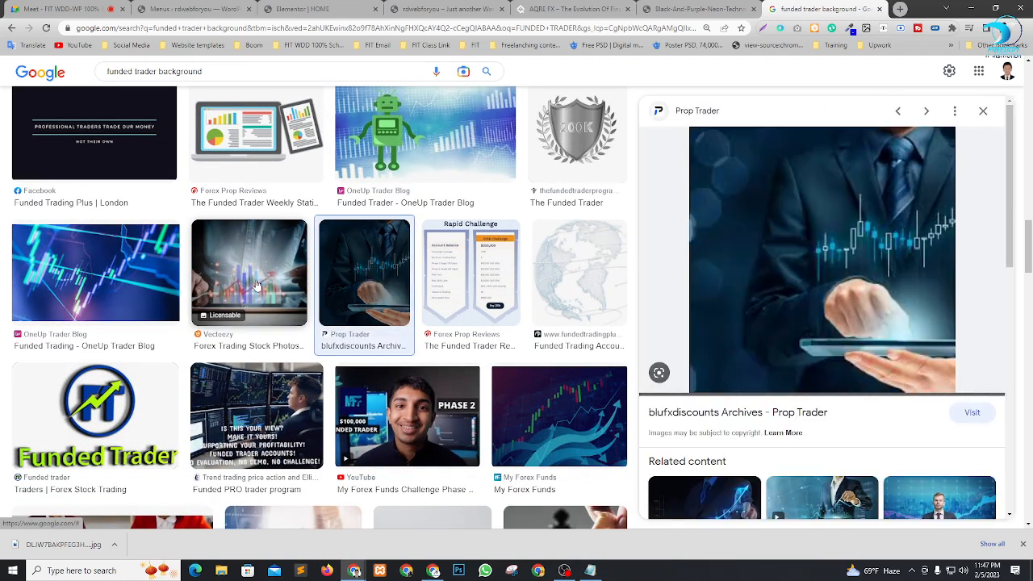
pyautogui.click(256, 285)
pyautogui.scroll(-2, 816, 292)
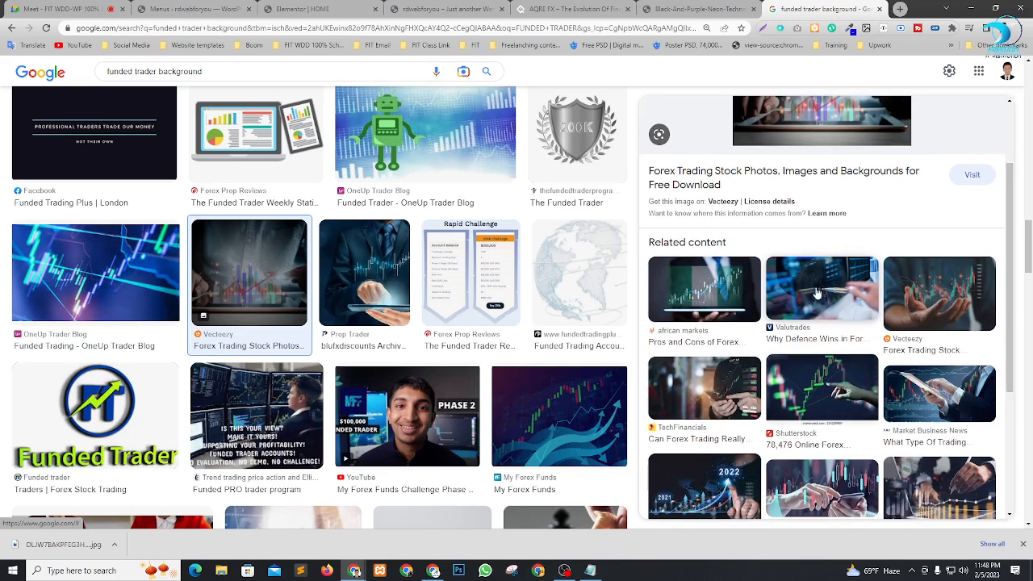
pyautogui.click(830, 306)
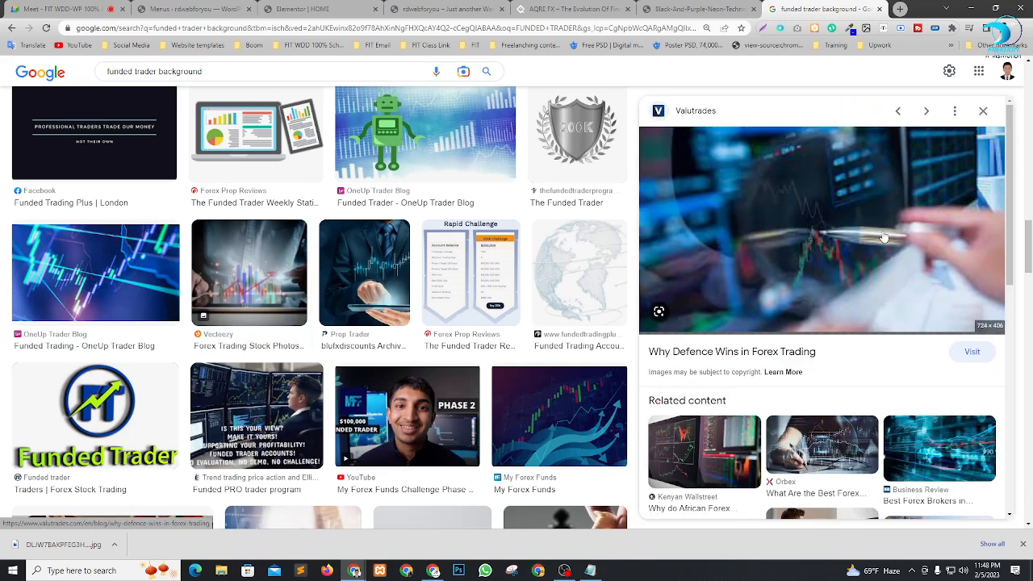
pyautogui.scroll(-1, 861, 264)
pyautogui.scroll(-1, 861, 264)
pyautogui.click(928, 311)
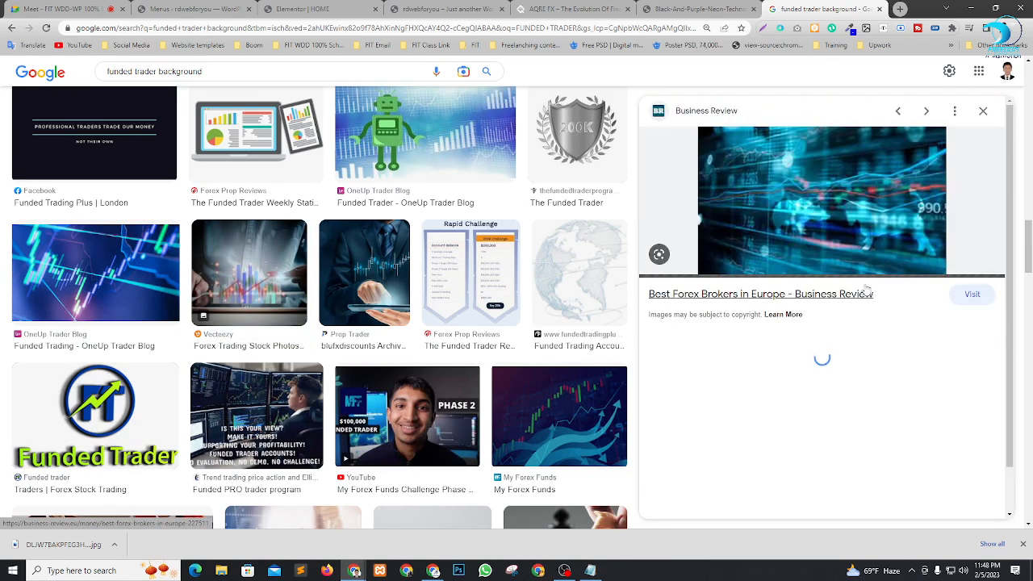
pyautogui.scroll(-1, 842, 289)
# Open the WikiJob image of a man in a suit drawing trading charts and save it as a JPG.
pyautogui.click(825, 395)
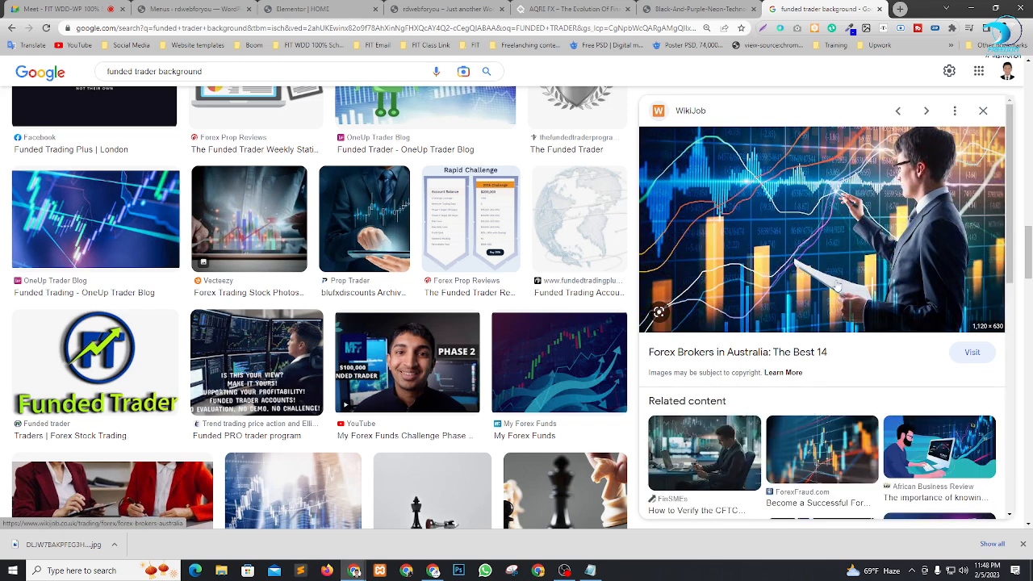
pyautogui.rightClick(821, 192)
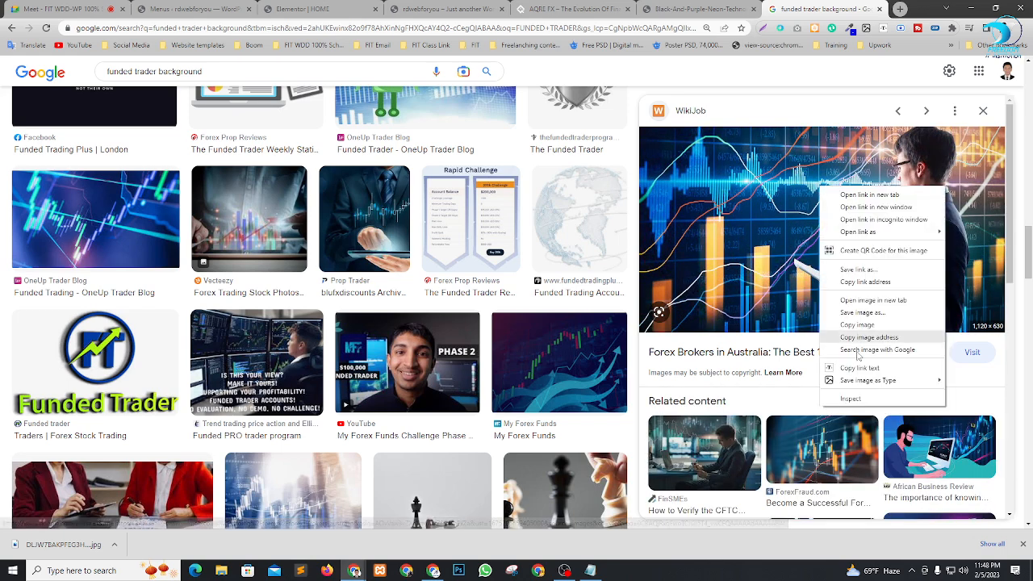
pyautogui.moveTo(887, 381)
pyautogui.click(986, 381)
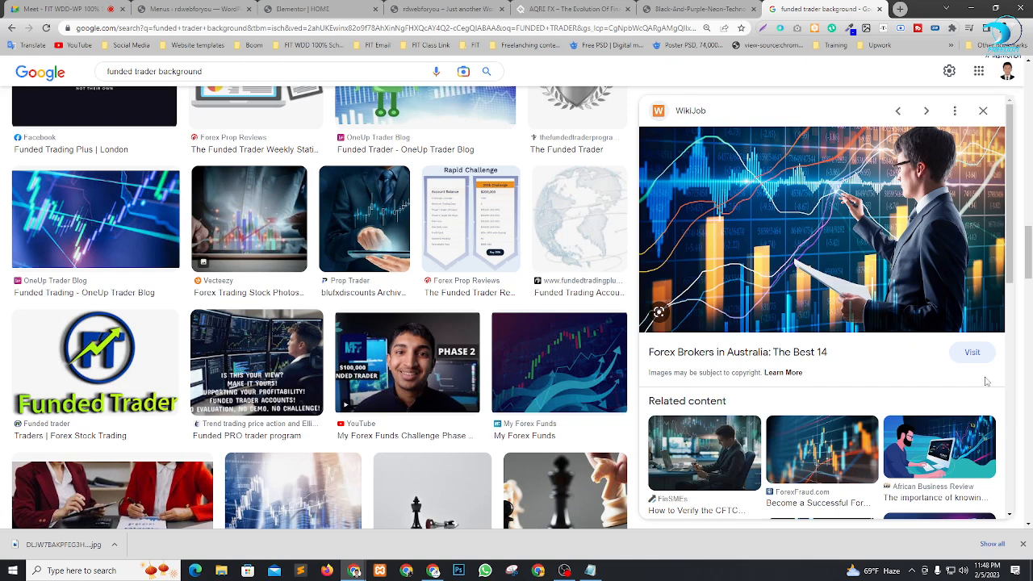
pyautogui.press('Return')
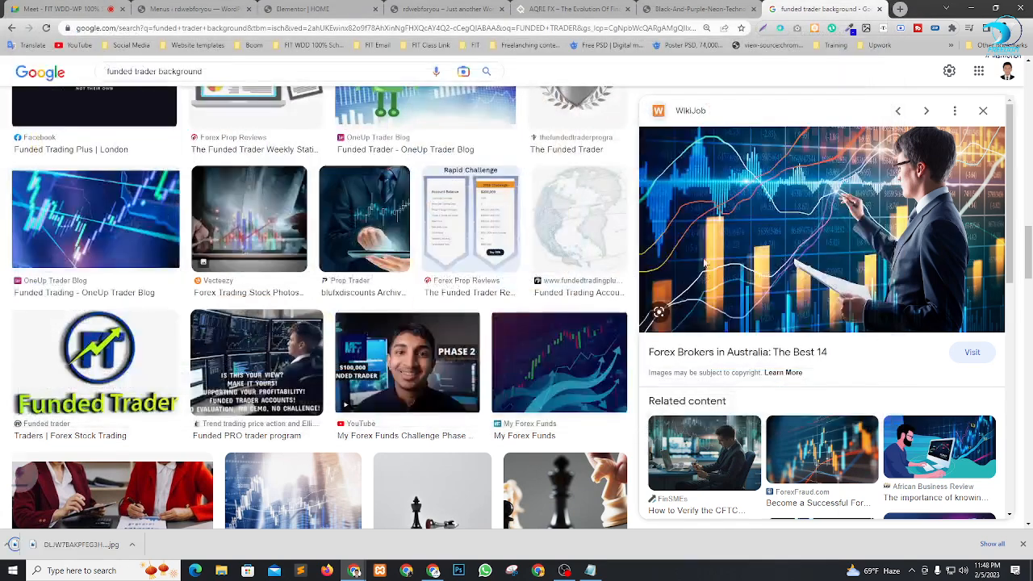
pyautogui.click(291, 6)
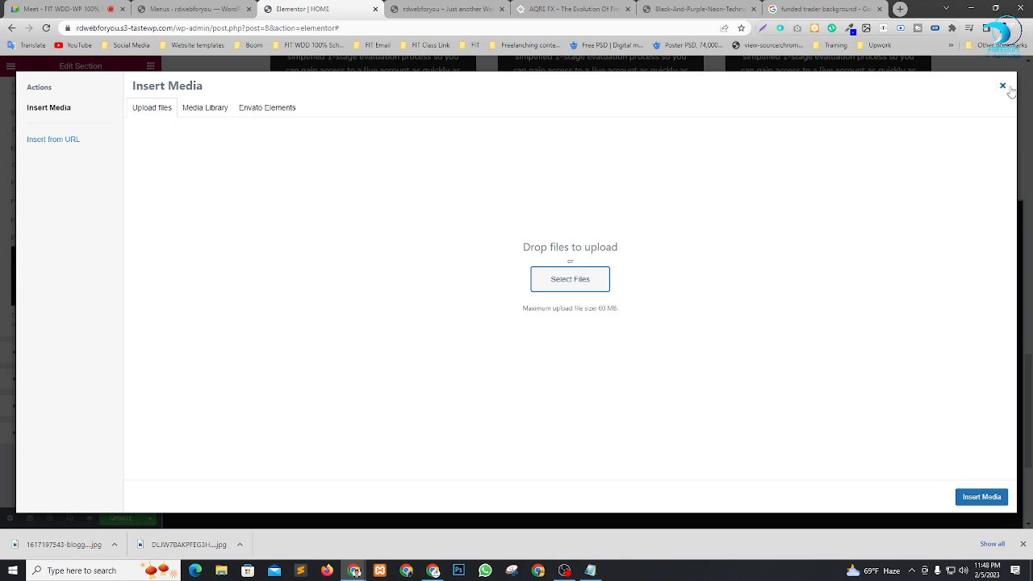
pyautogui.click(565, 279)
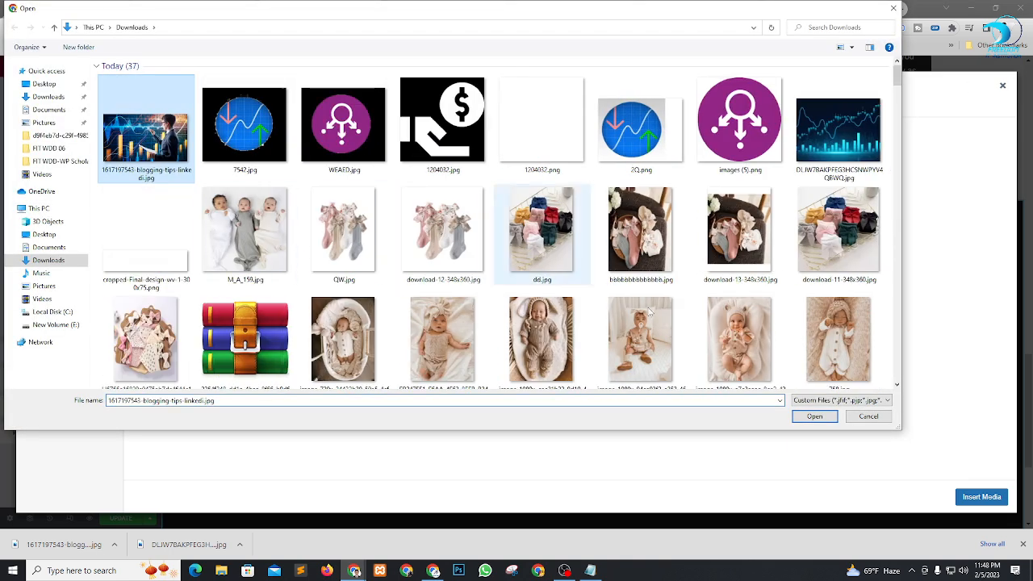
pyautogui.click(811, 417)
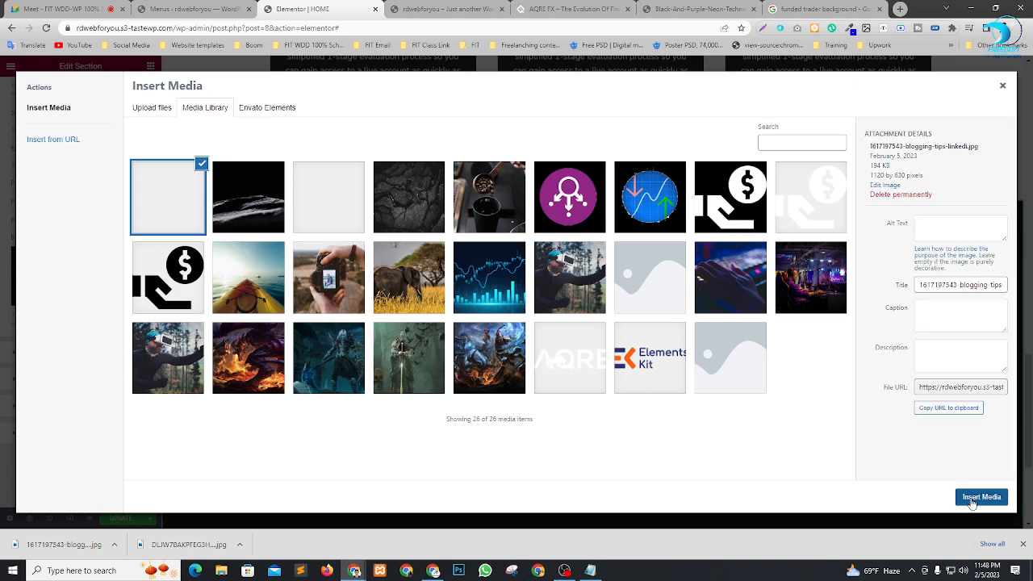
pyautogui.click(980, 497)
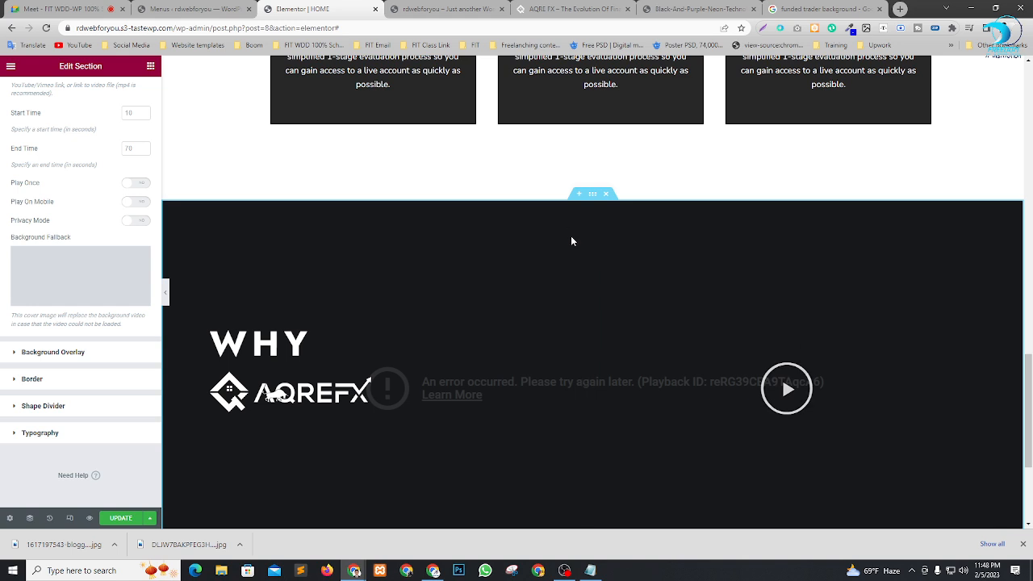
pyautogui.scroll(-2, 327, 250)
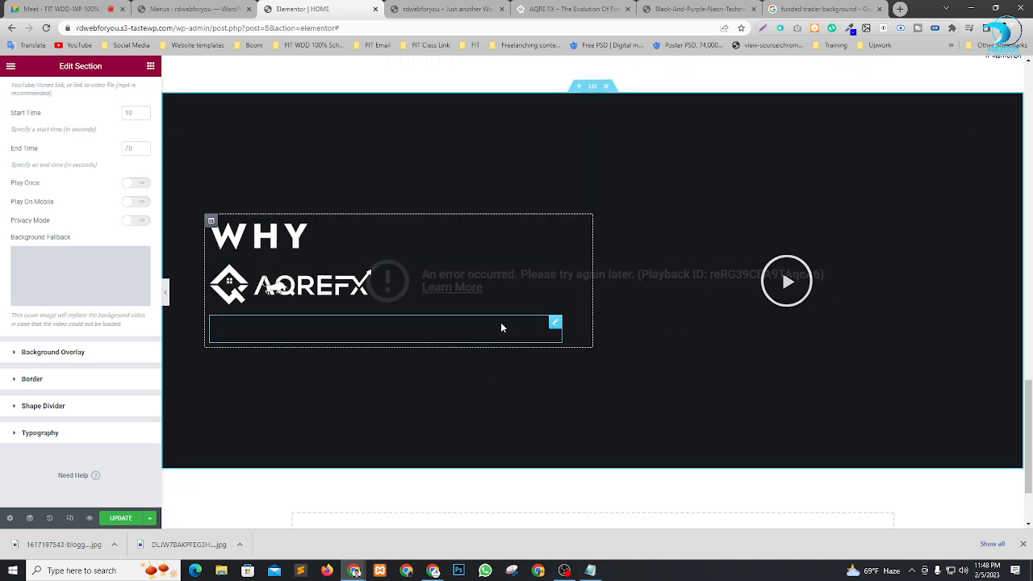
# Lower the alpha of the section's dark background overlay colour to roughly two thirds.
pyautogui.click(27, 356)
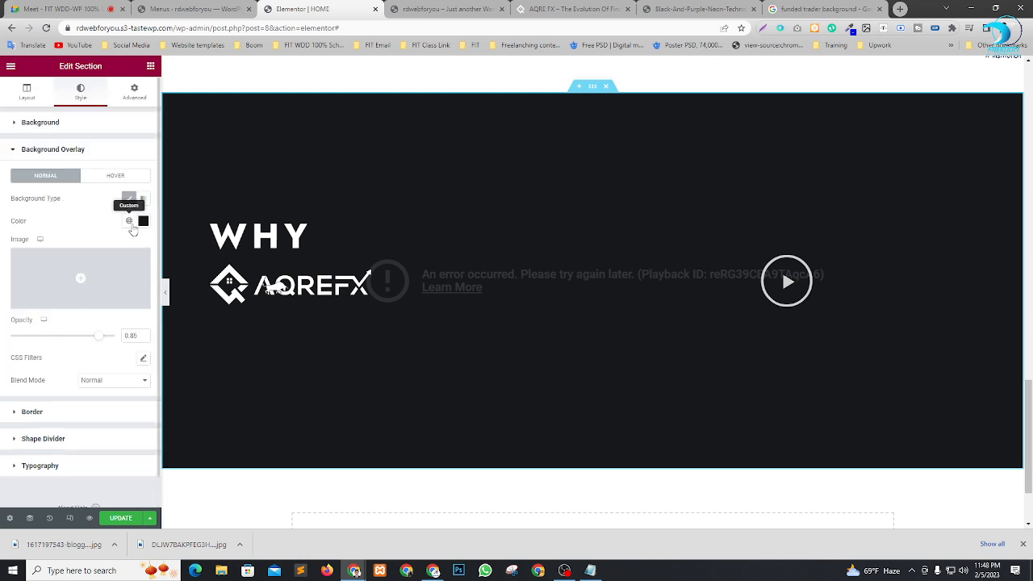
pyautogui.click(131, 223)
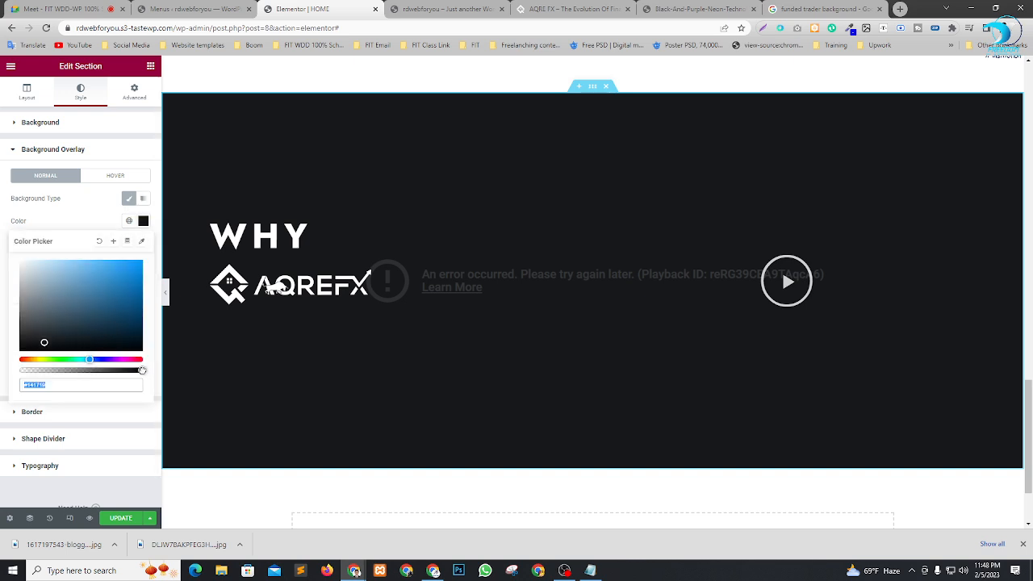
pyautogui.moveTo(142, 370); pyautogui.dragTo(98, 370)
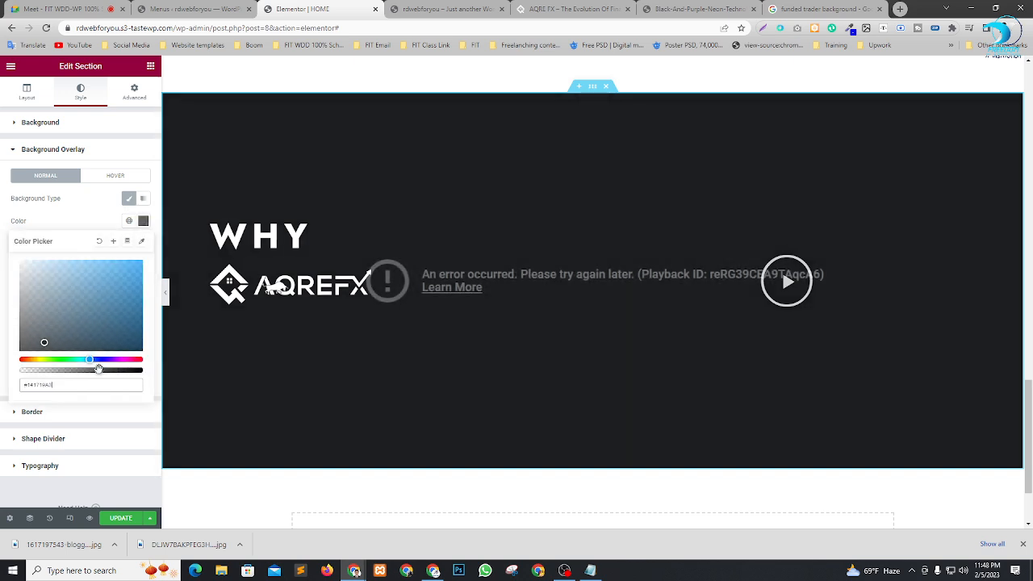
pyautogui.click(87, 210)
pyautogui.scroll(1, 546, 306)
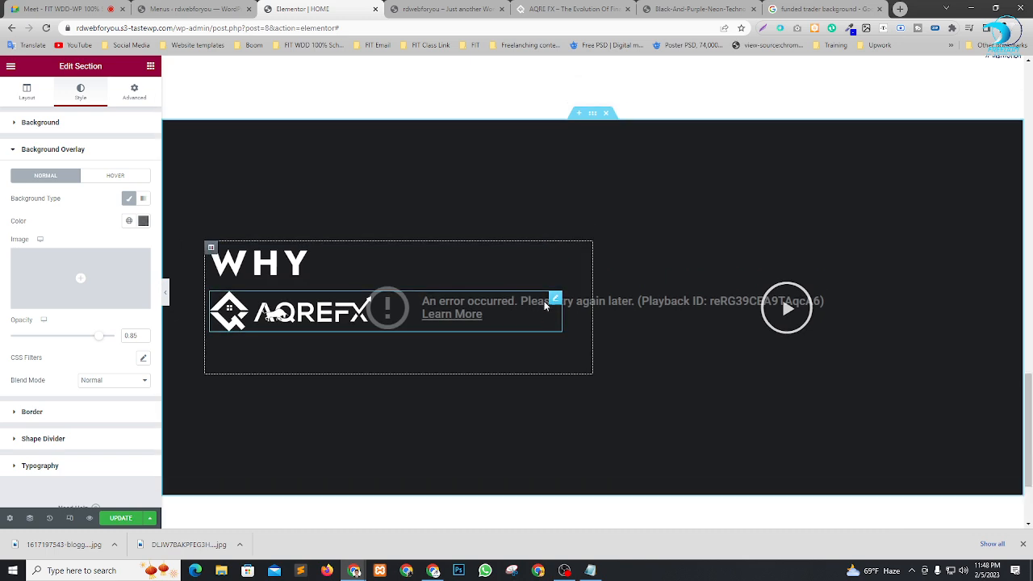
pyautogui.scroll(3, 546, 305)
pyautogui.scroll(-3, 565, 339)
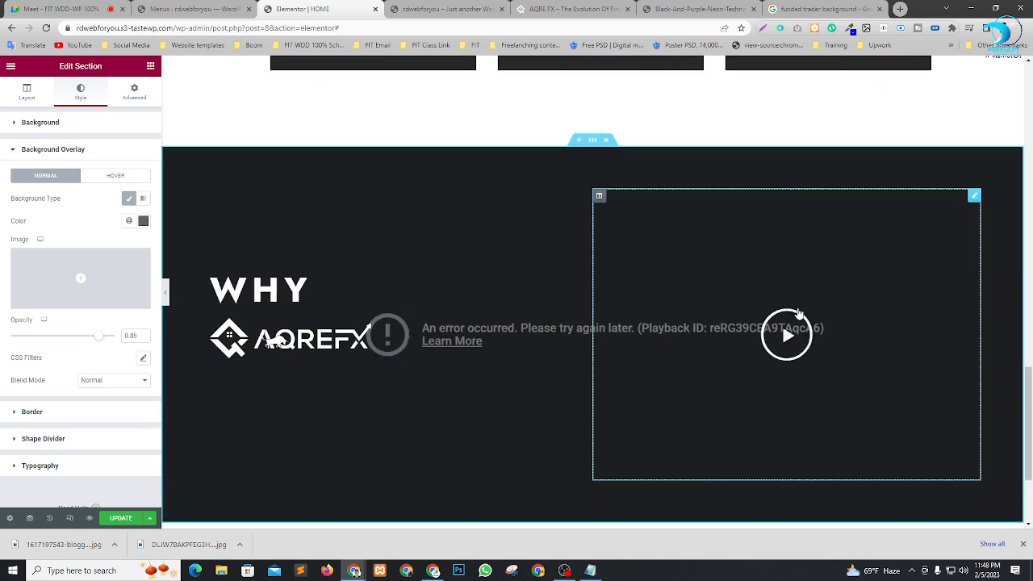
# Open the section's Video widget settings, and search Google's video results for "funded trader SHORT VIDEO" to look through suitable clips.
pyautogui.click(974, 197)
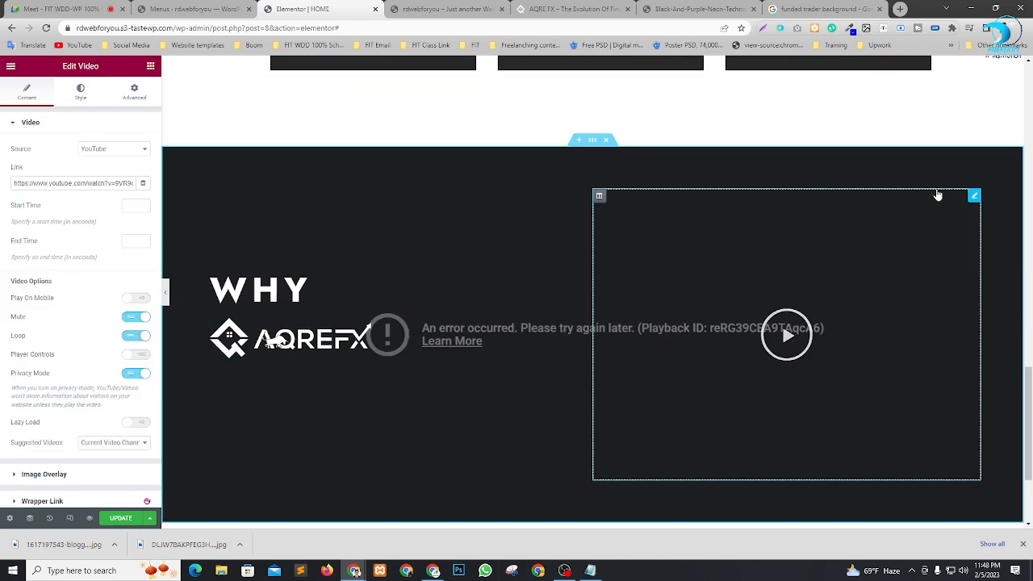
pyautogui.click(789, 7)
pyautogui.scroll(15, 272, 239)
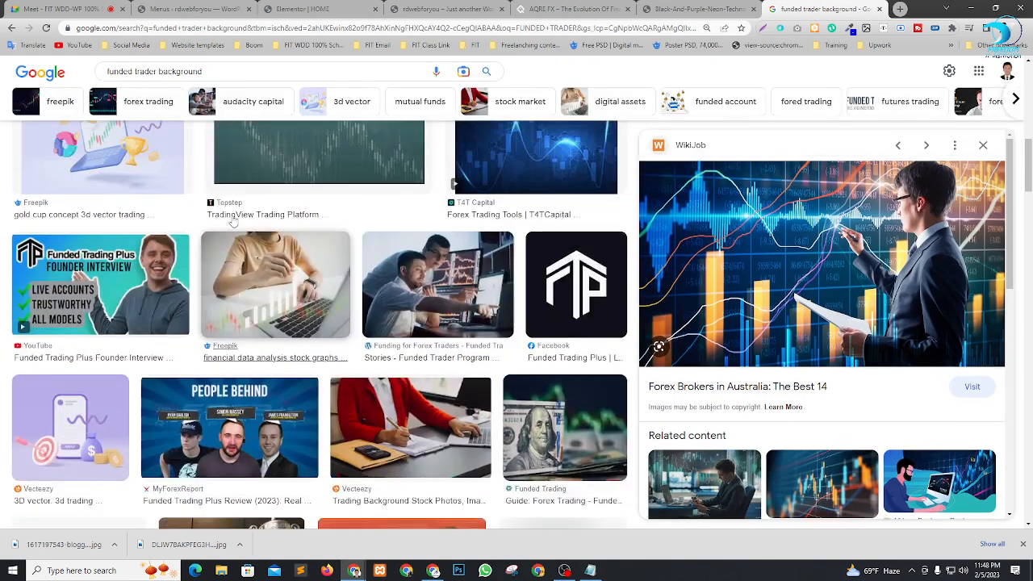
pyautogui.scroll(1, 192, 98)
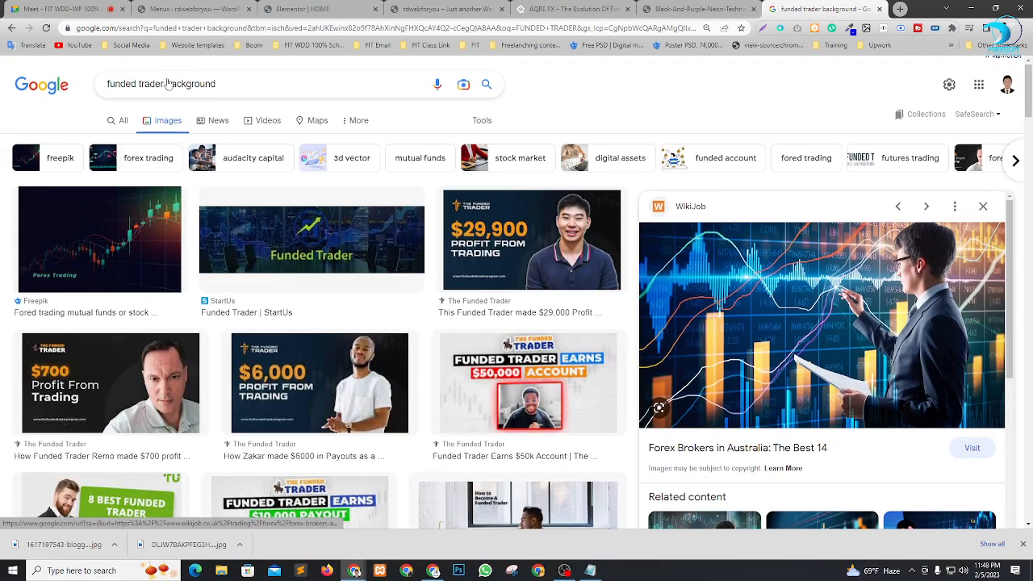
pyautogui.moveTo(166, 83); pyautogui.dragTo(301, 83)
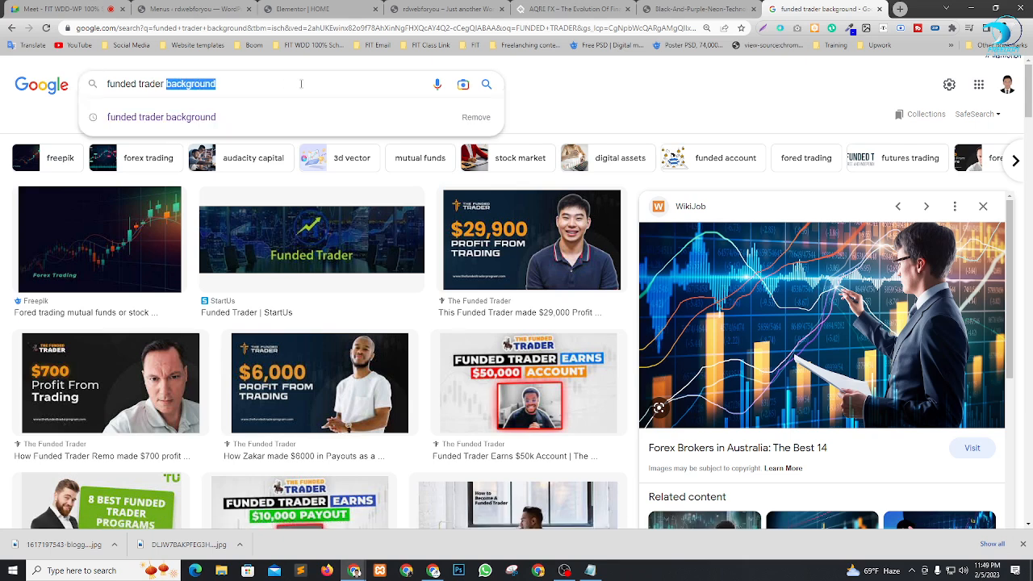
pyautogui.write('SHORT')
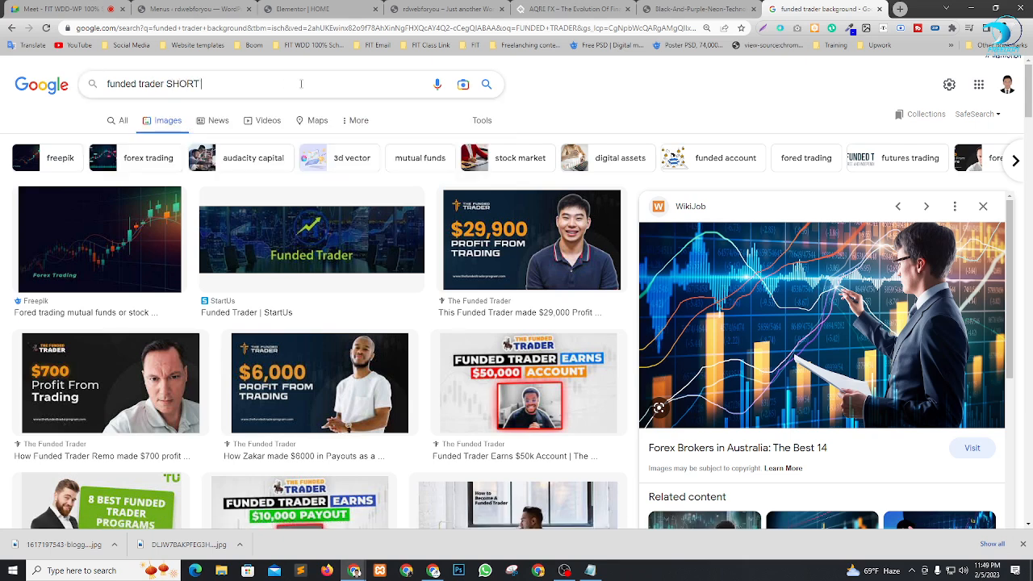
pyautogui.write(' VIDEO')
pyautogui.press('Return')
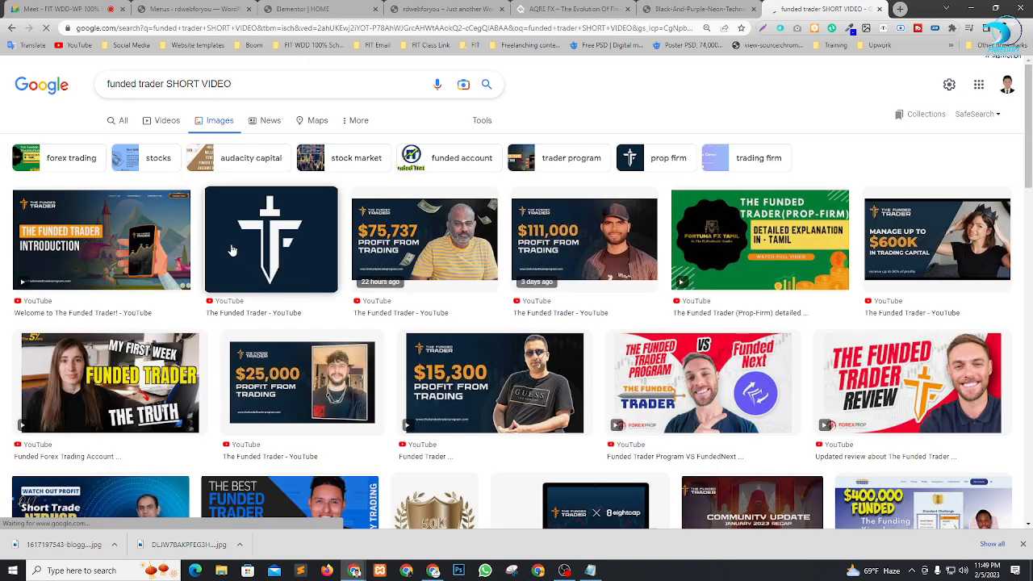
pyautogui.click(153, 121)
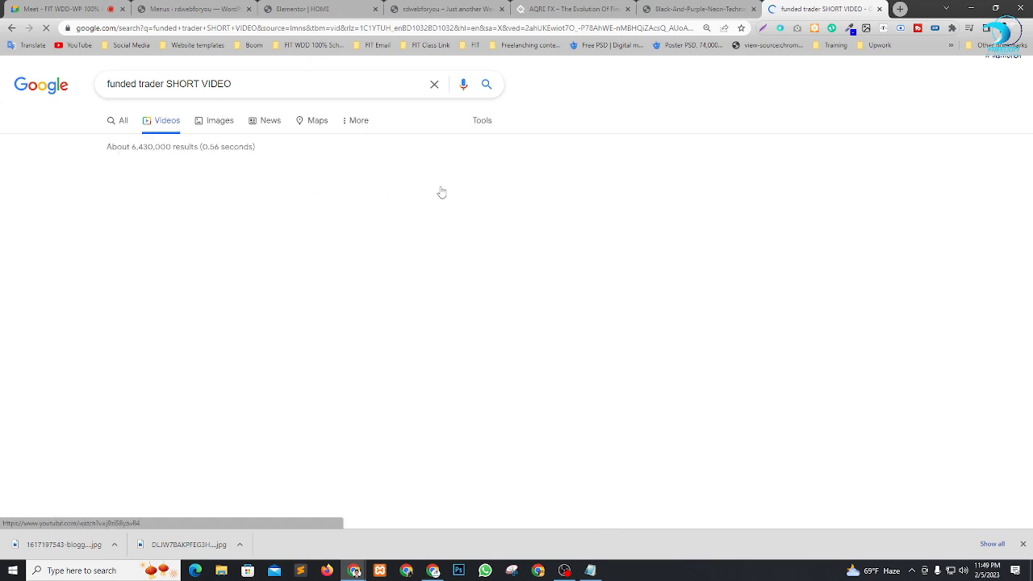
pyautogui.scroll(-5, 254, 344)
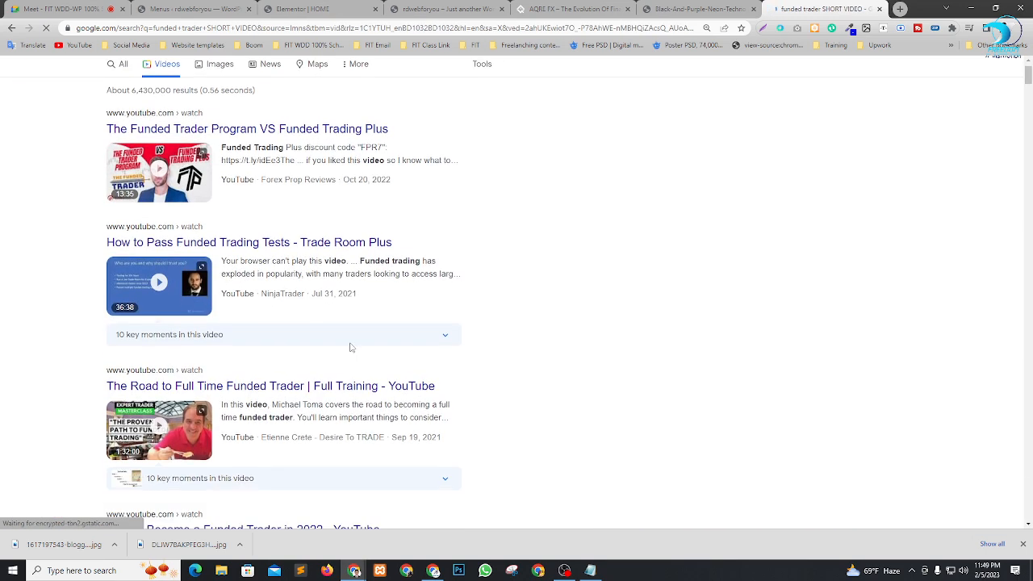
pyautogui.scroll(-2, 298, 350)
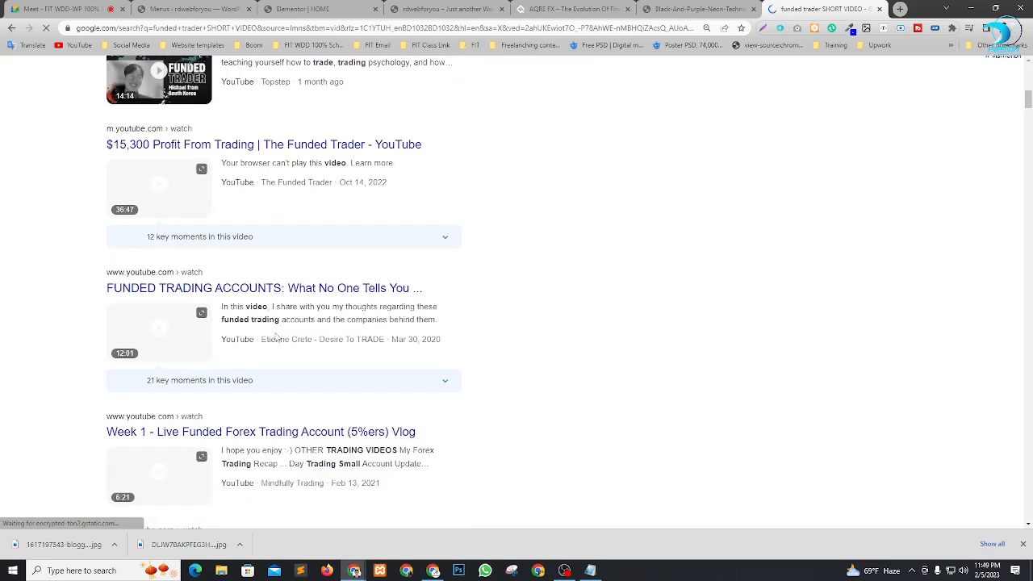
pyautogui.scroll(5, 298, 350)
# Close the neon banner image's tab and compare the reference AQRE FX Play Video block with the WHY AQRE FX section in Elementor.
pyautogui.click(698, 9)
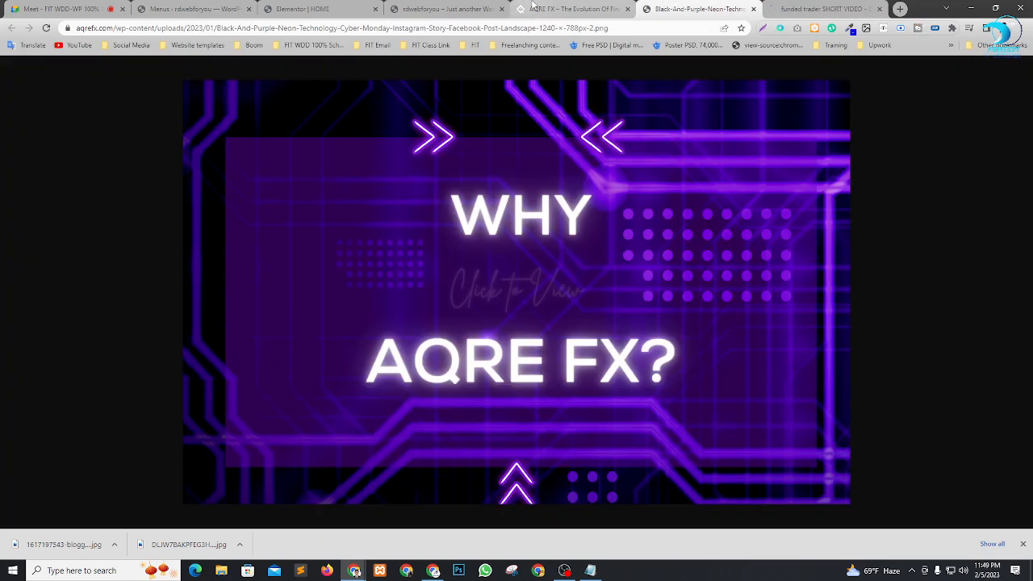
pyautogui.hotkey('ctrl', 'w')
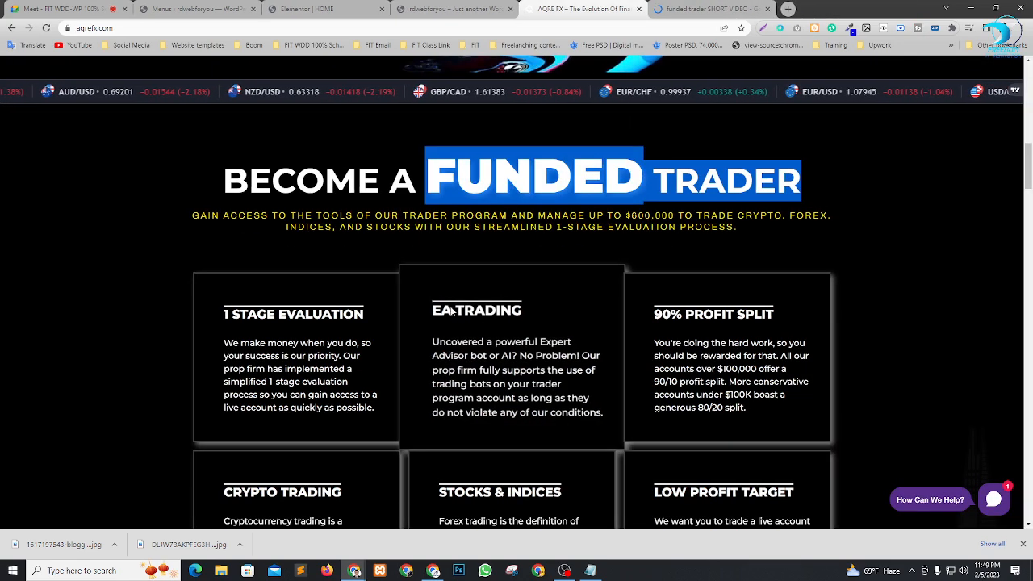
pyautogui.scroll(-10, 578, 226)
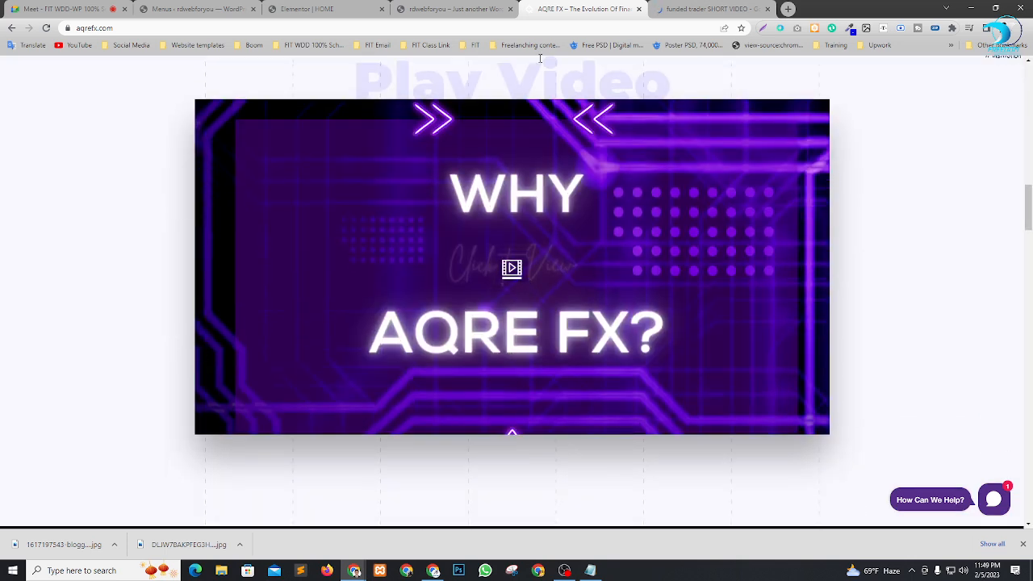
pyautogui.click(456, 9)
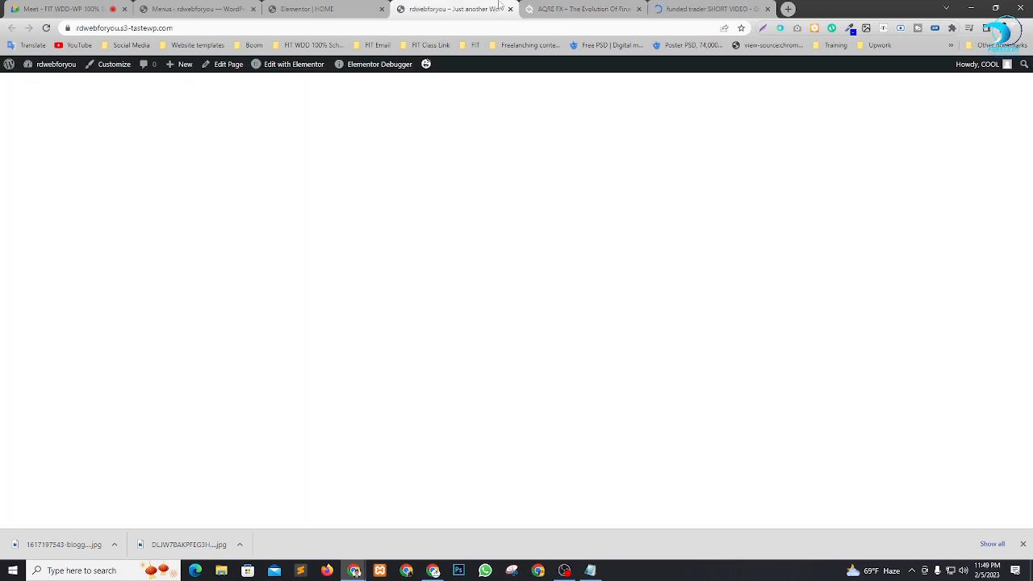
pyautogui.click(305, 8)
pyautogui.scroll(-3, 580, 319)
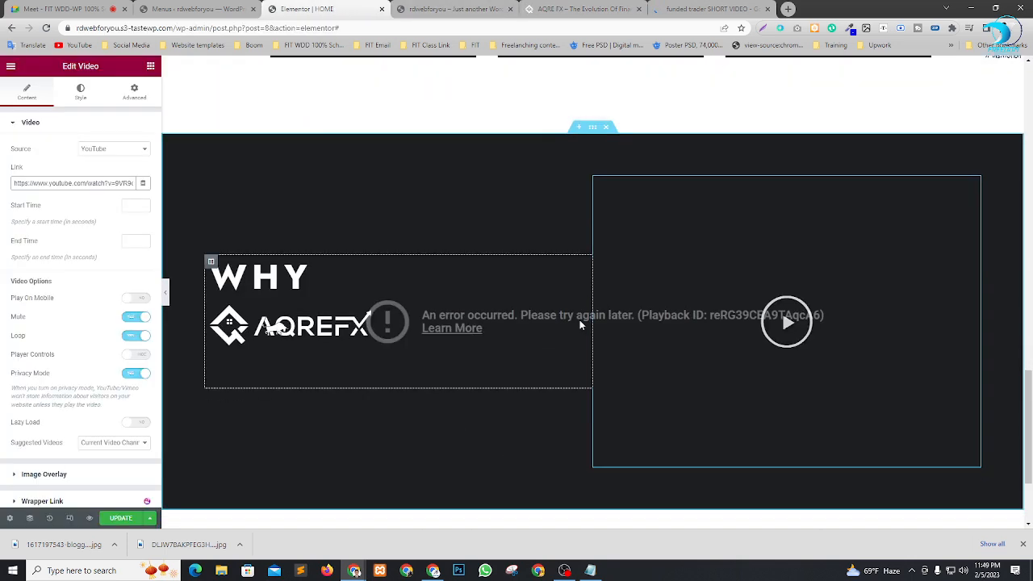
pyautogui.scroll(2, 710, 317)
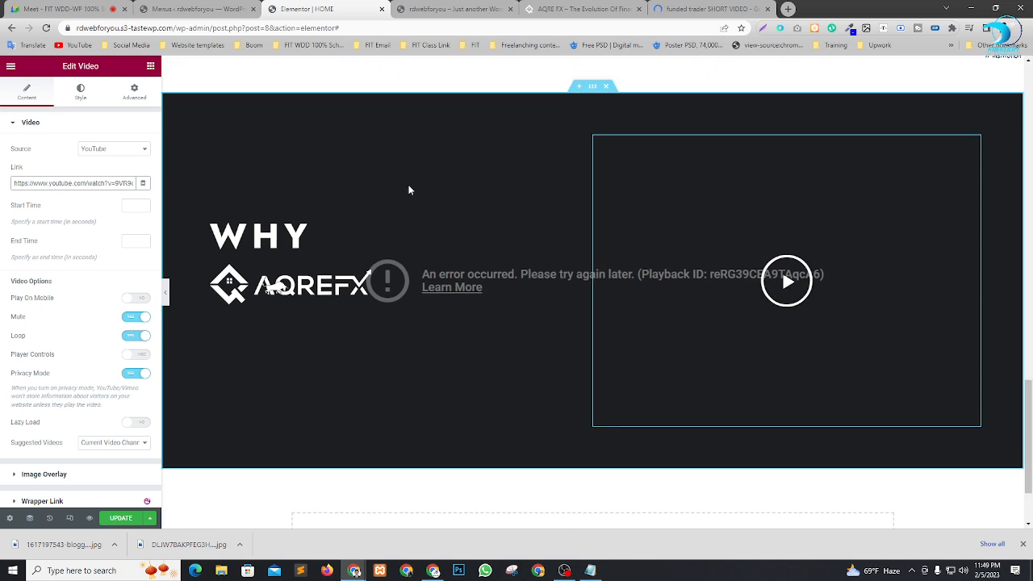
# Capture the WHY AQRE FX? video banner on the reference site with Lightshot and save it as Screenshot (11).png in Downloads.
pyautogui.click(598, 9)
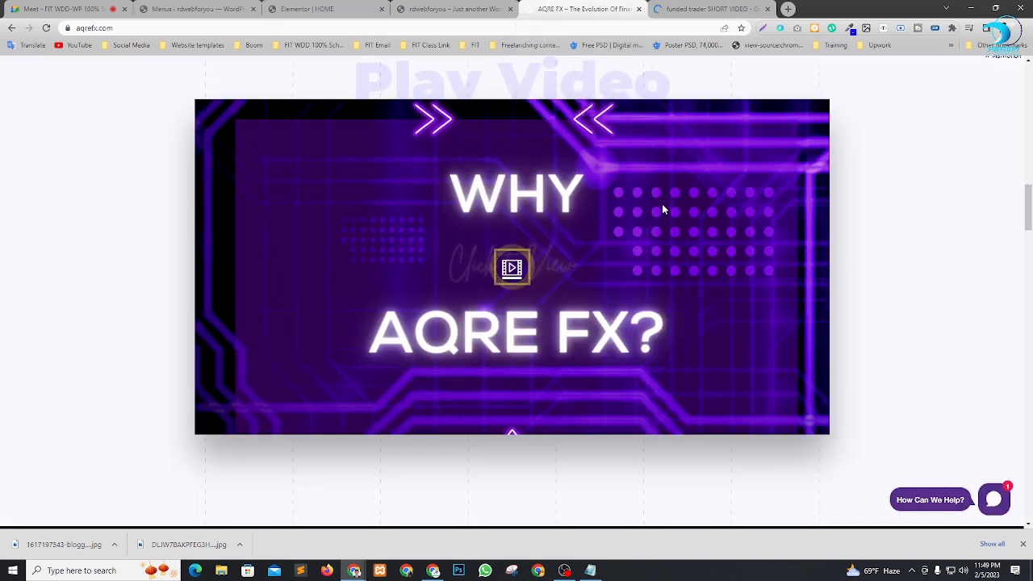
pyautogui.scroll(1, 666, 213)
pyautogui.scroll(-1, 700, 228)
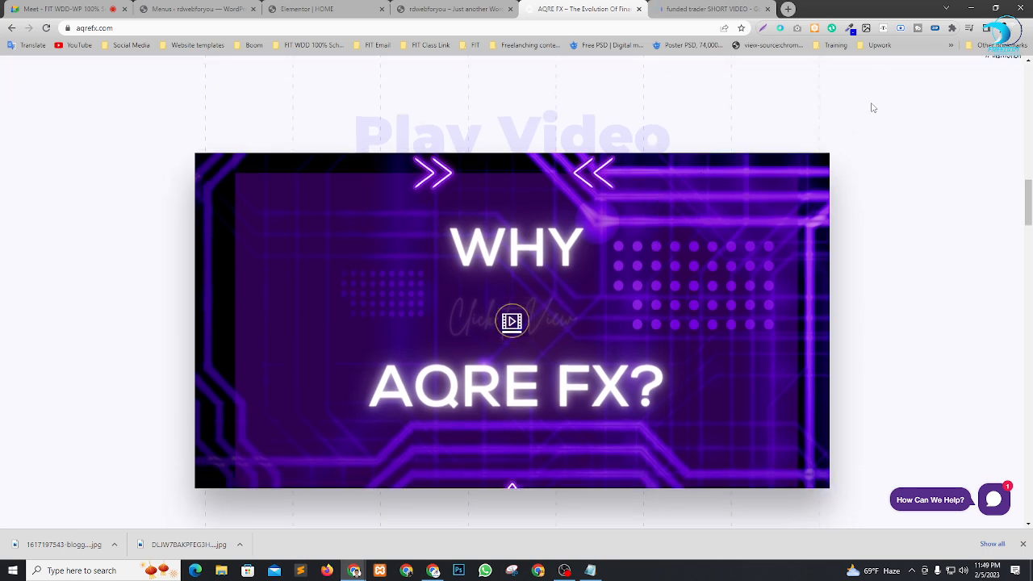
pyautogui.click(763, 29)
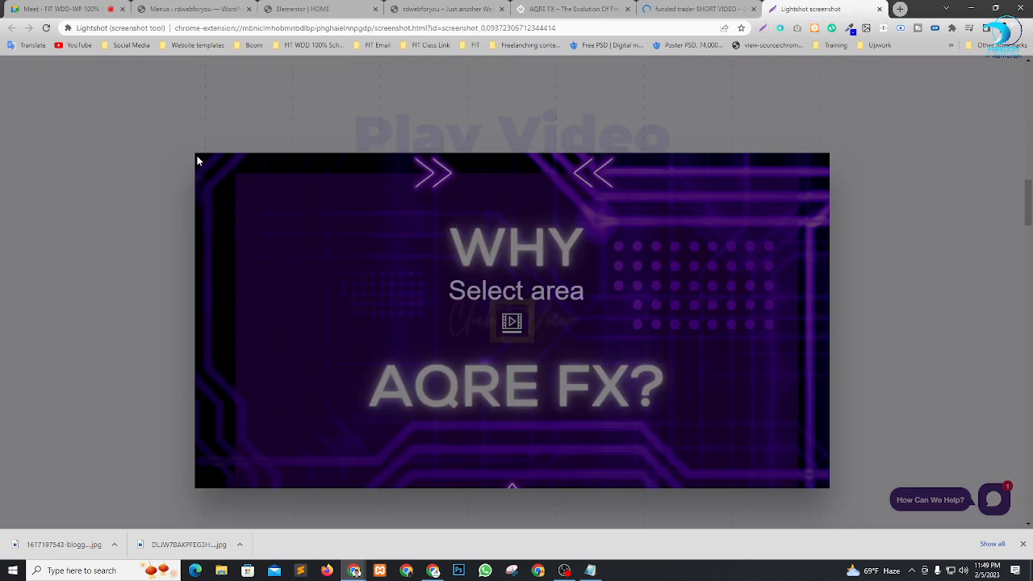
pyautogui.moveTo(198, 160); pyautogui.dragTo(828, 487)
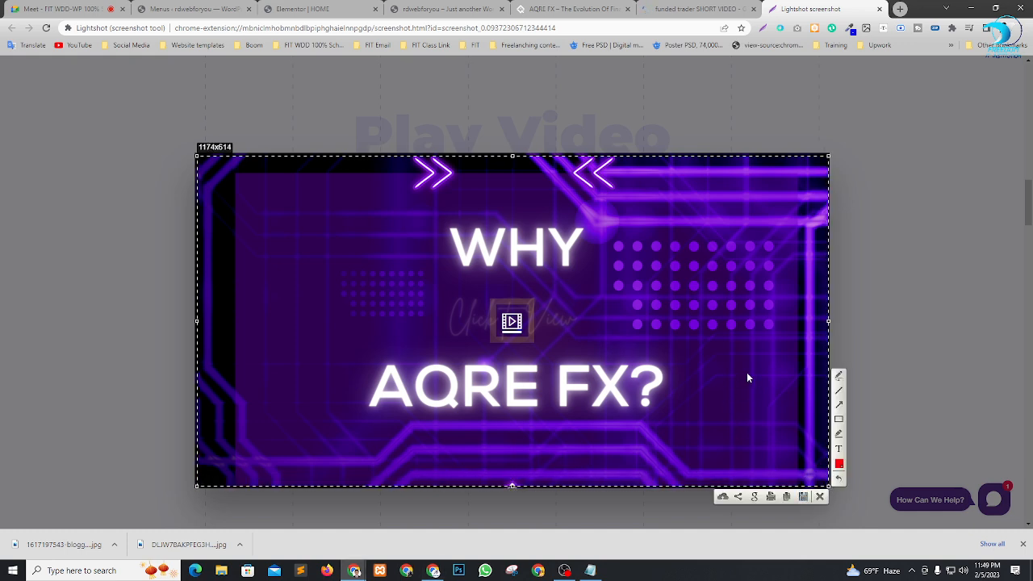
pyautogui.hotkey('ctrl', 's')
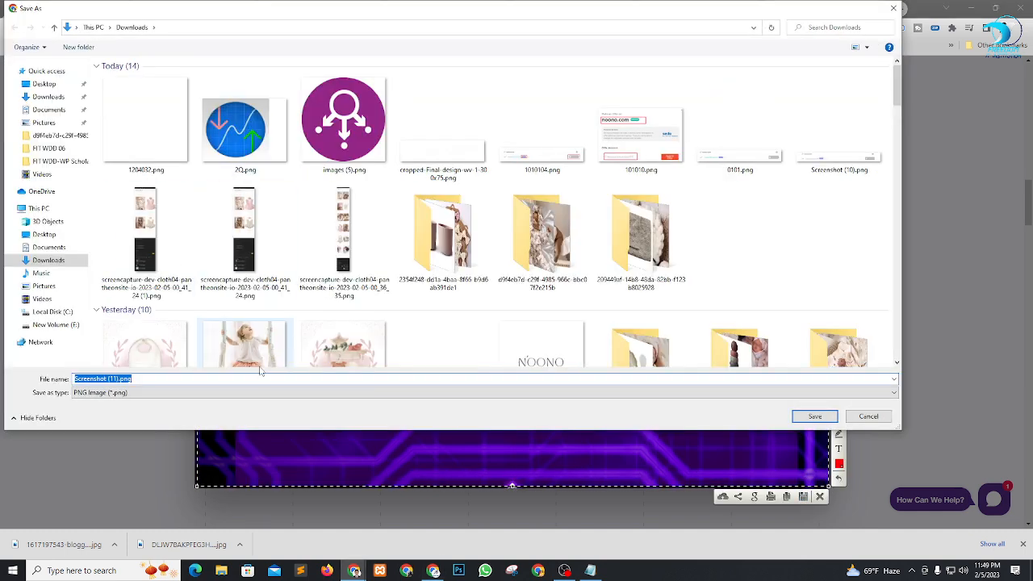
pyautogui.press('Return')
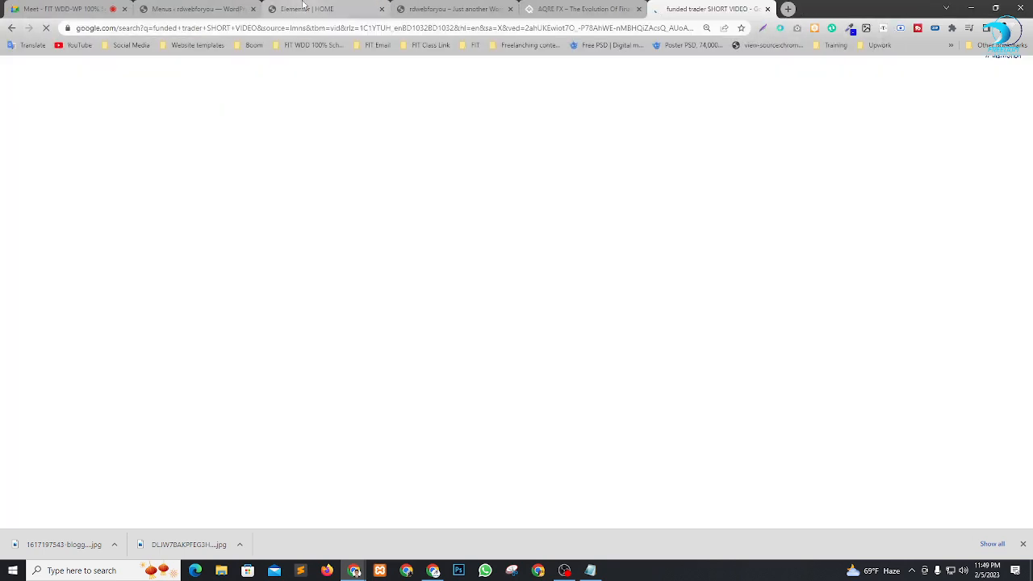
# Back in Elementor, delete the column holding the WHY heading and AQRE FX logo so the video spans the section.
pyautogui.click(314, 8)
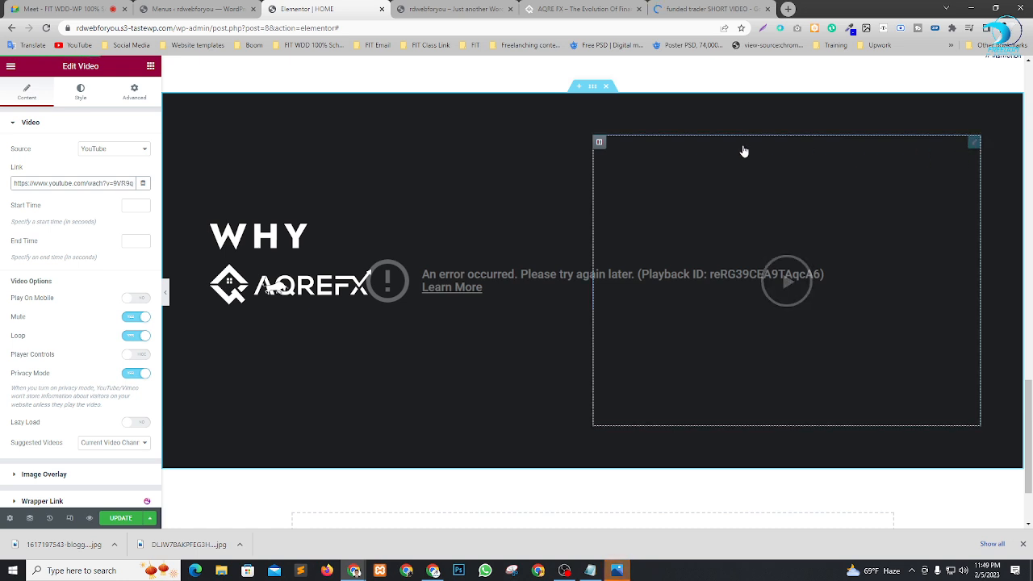
pyautogui.press('Delete')
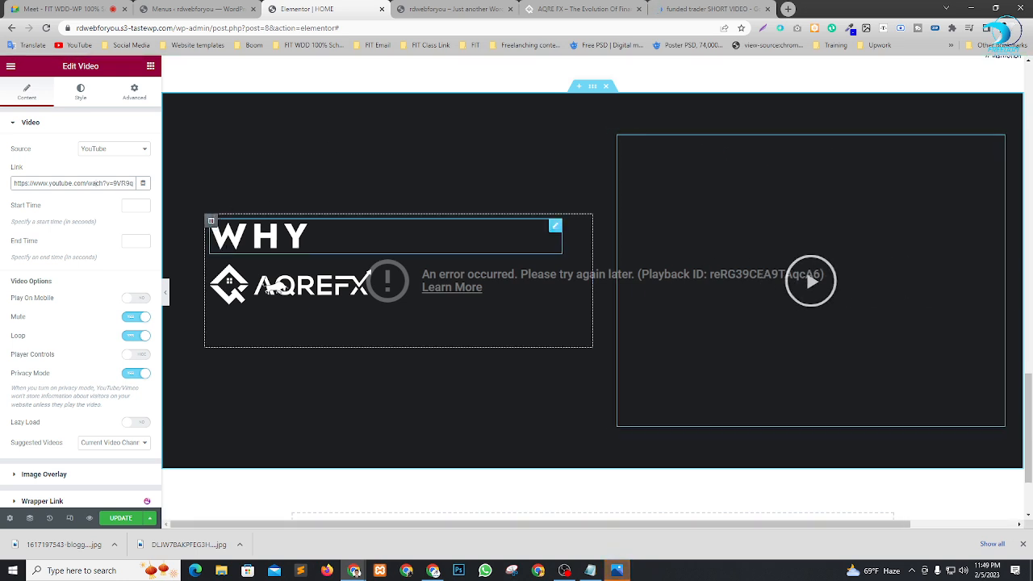
pyautogui.hotkey('ctrl', 'z')
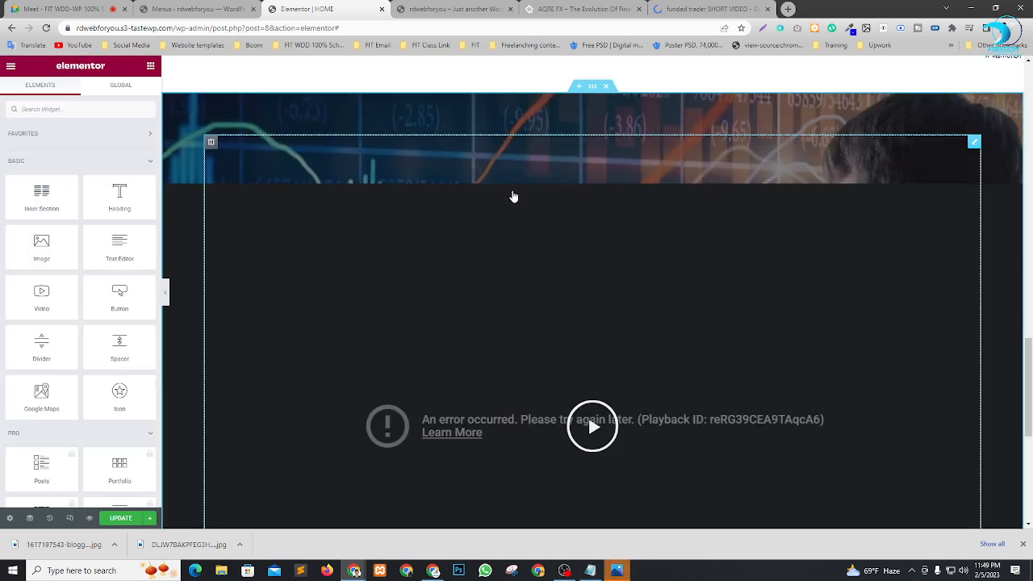
pyautogui.scroll(2, 735, 294)
pyautogui.scroll(-3, 851, 322)
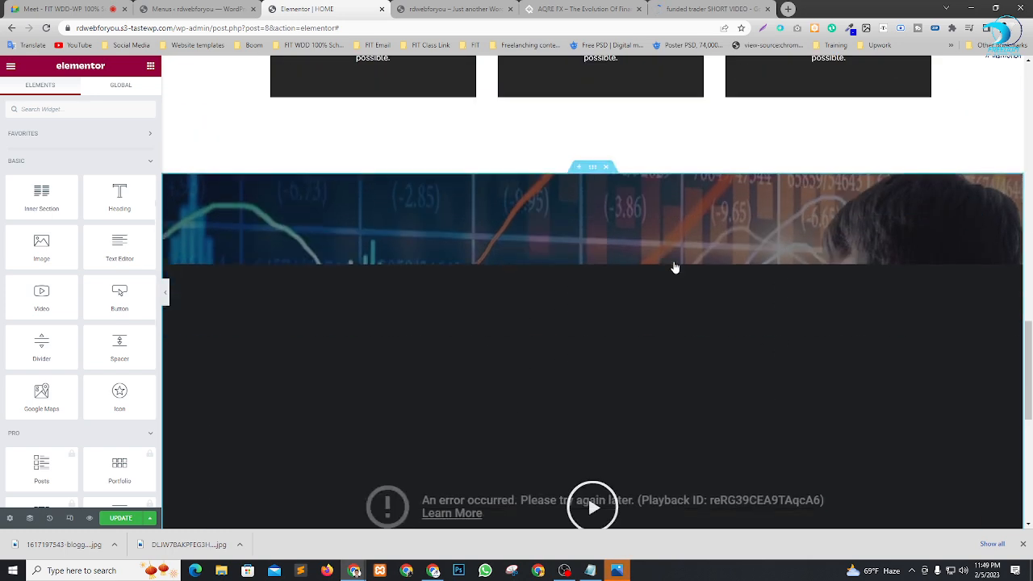
# Delete the video widget and the entire copied WHY AQRE FX section below the feature cards.
pyautogui.scroll(2, 583, 277)
pyautogui.scroll(-5, 560, 295)
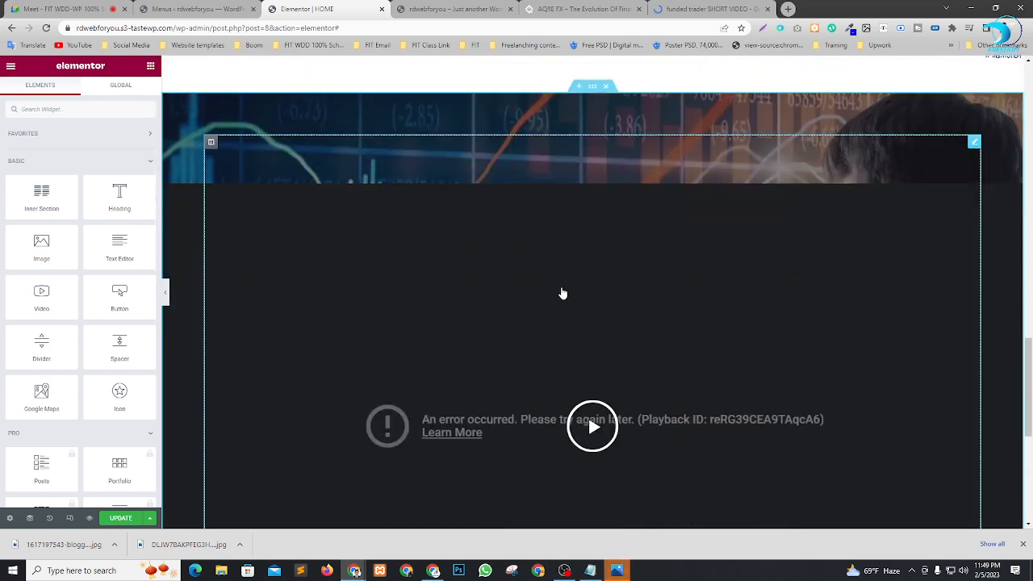
pyautogui.scroll(4, 563, 298)
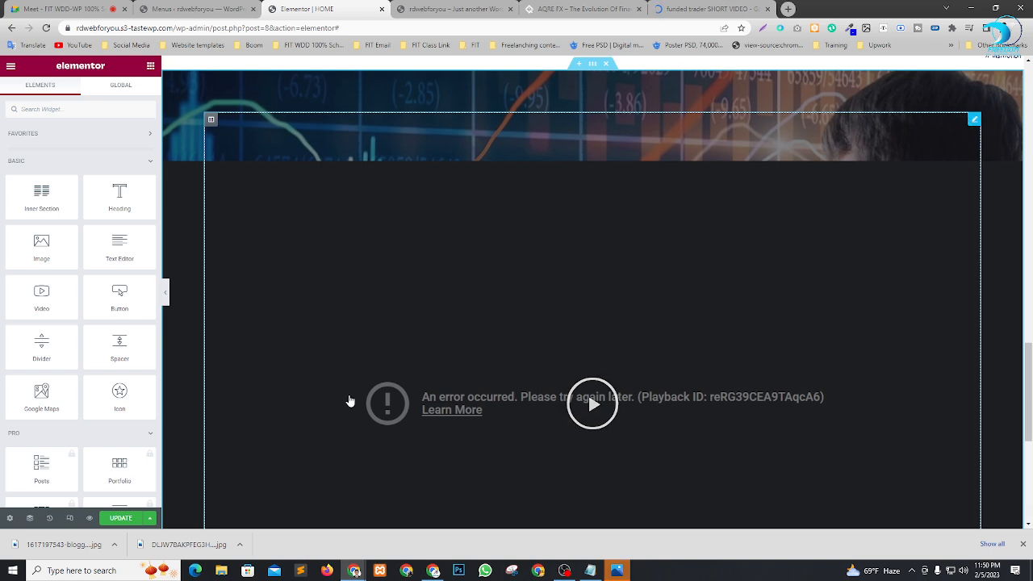
pyautogui.scroll(-2, 350, 401)
pyautogui.scroll(3, 403, 358)
pyautogui.scroll(-1, 729, 357)
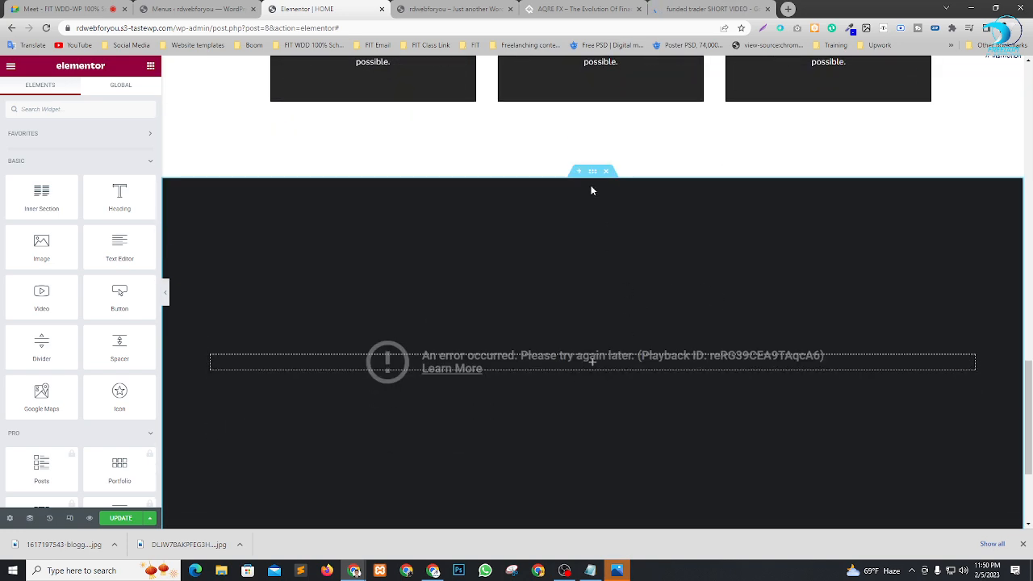
pyautogui.click(212, 356)
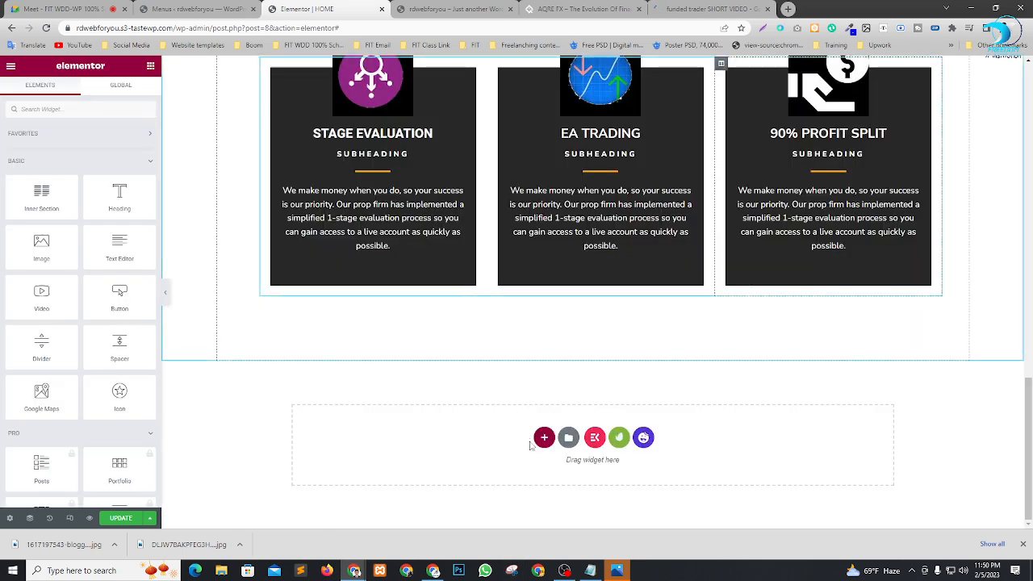
# Add a new single-column section below the feature cards and set its content width to Full Width.
pyautogui.click(544, 439)
pyautogui.click(440, 418)
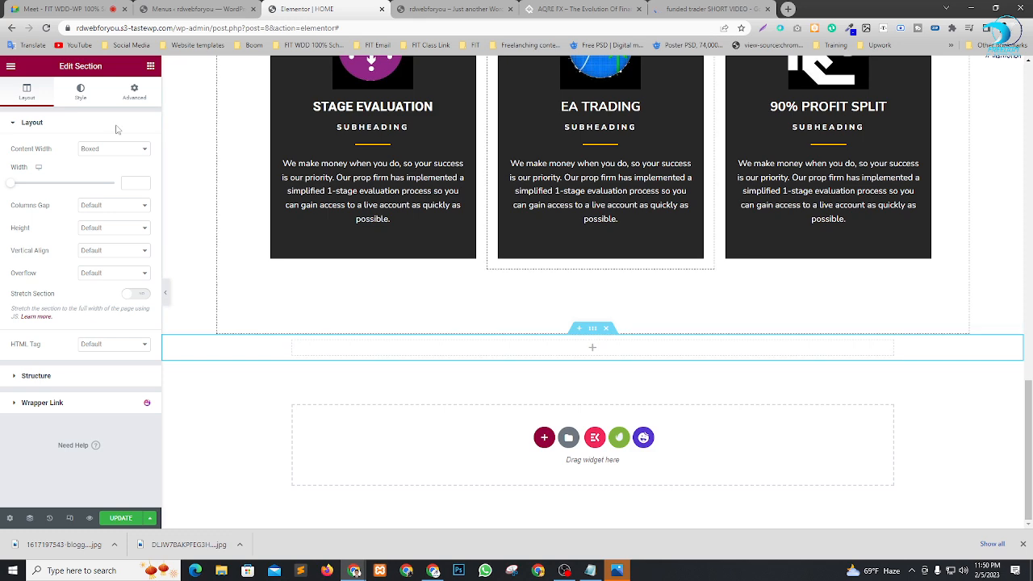
pyautogui.click(113, 149)
pyautogui.click(111, 169)
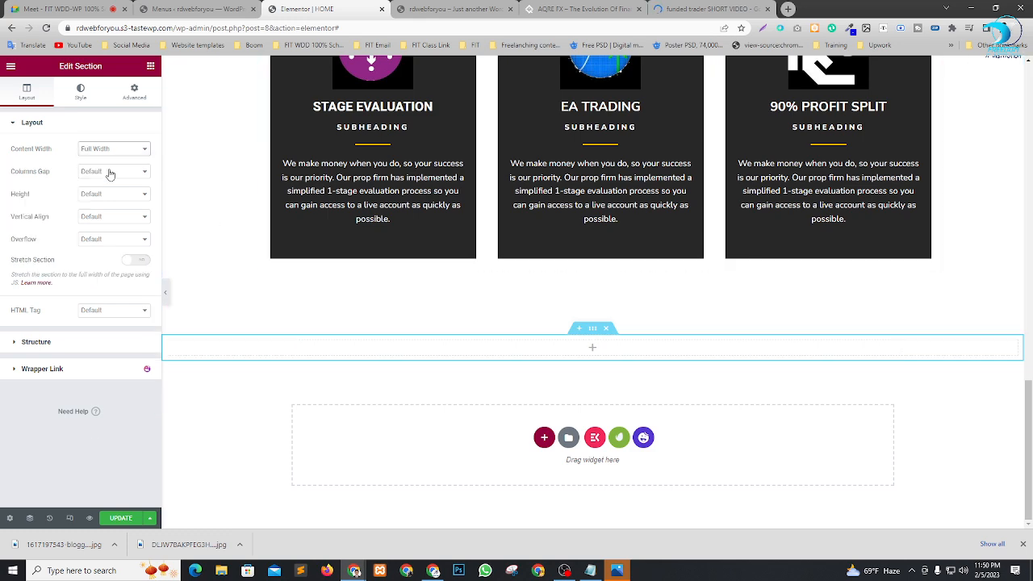
# Check the WHY AQRE FX? block on the reference site, and give the new Elementor section a minimum height of 500 px.
pyautogui.click(585, 7)
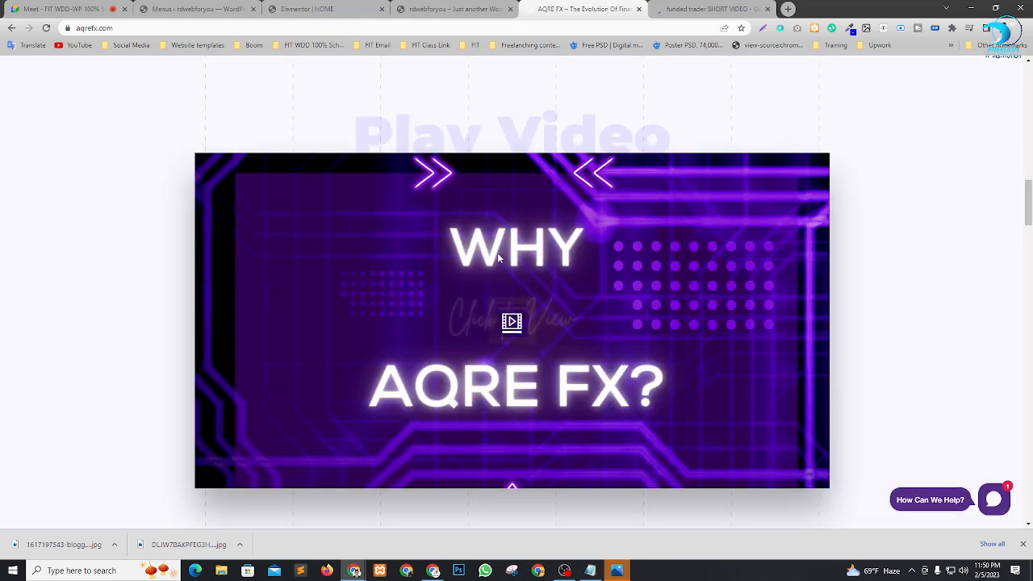
pyautogui.scroll(5, 632, 144)
pyautogui.scroll(-8, 632, 144)
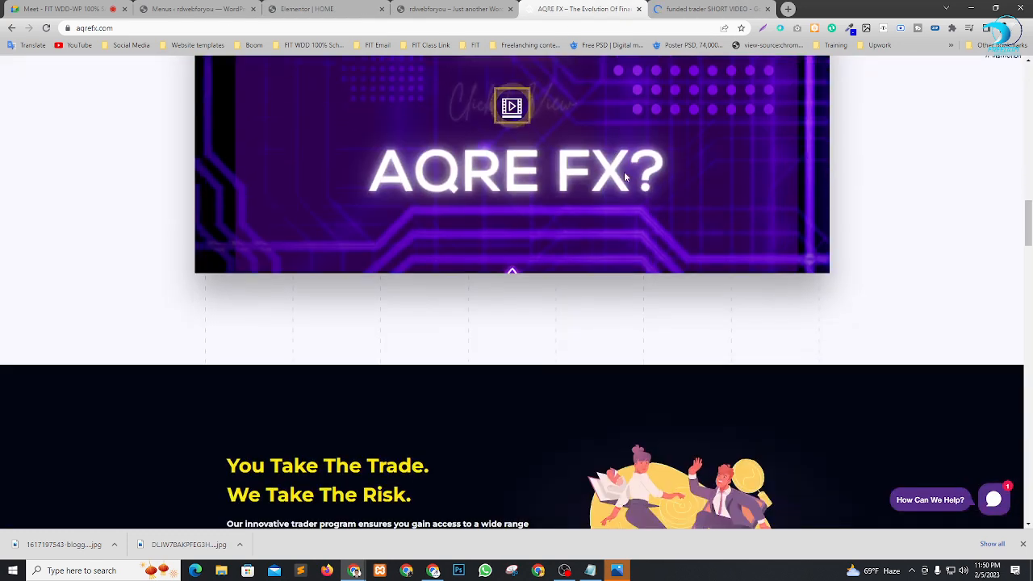
pyautogui.click(454, 7)
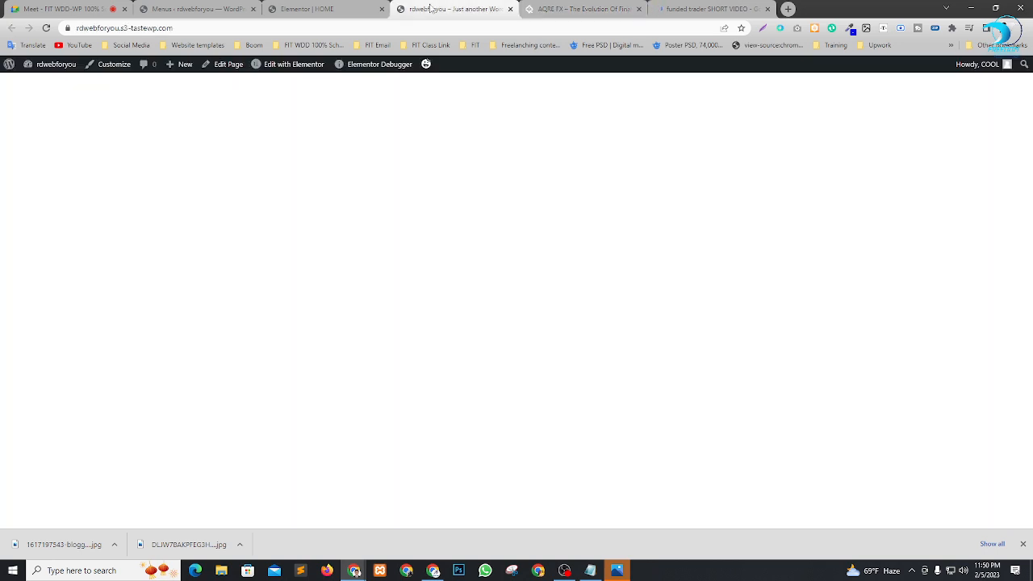
pyautogui.click(303, 8)
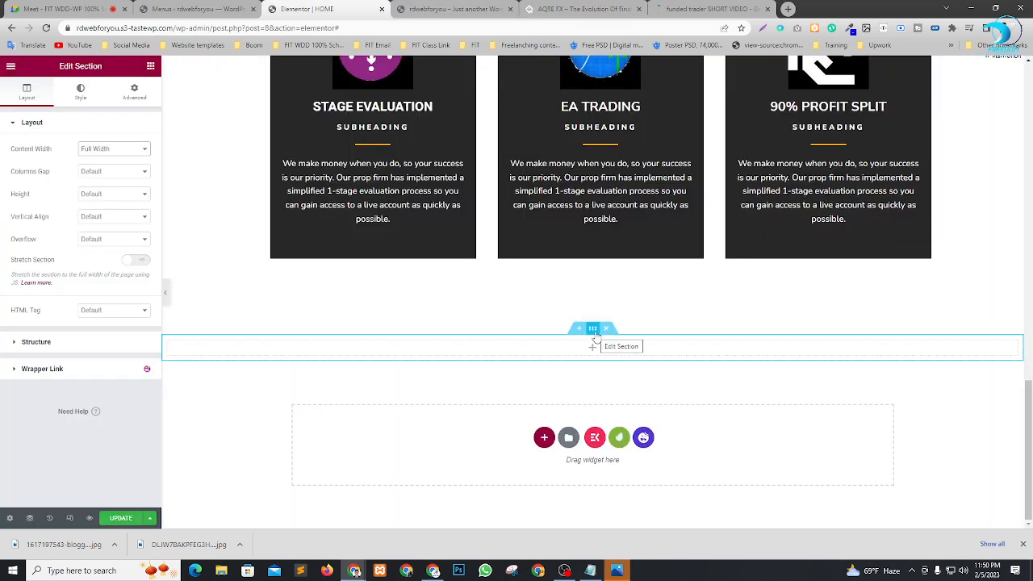
pyautogui.click(103, 177)
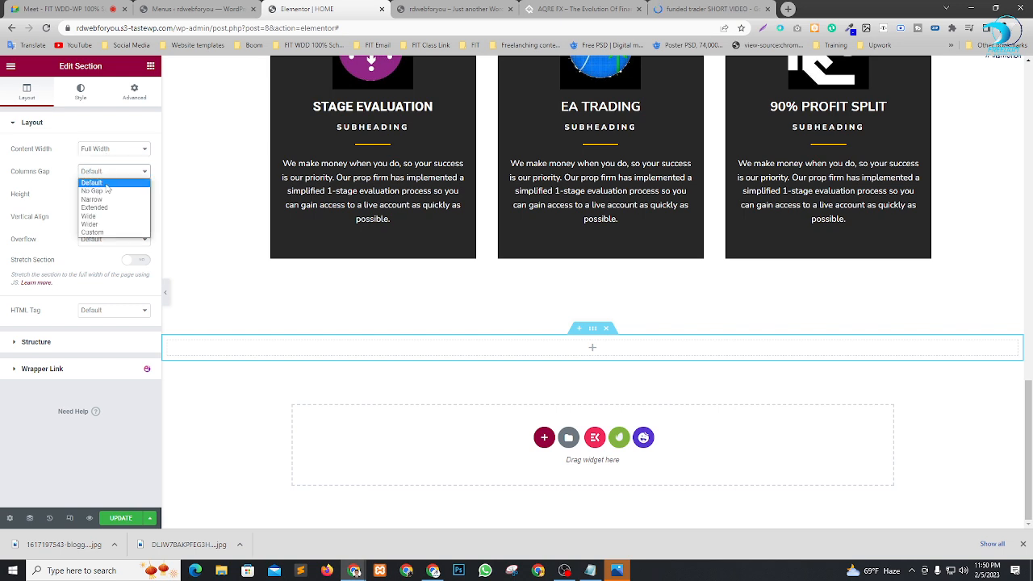
pyautogui.click(67, 194)
pyautogui.click(96, 197)
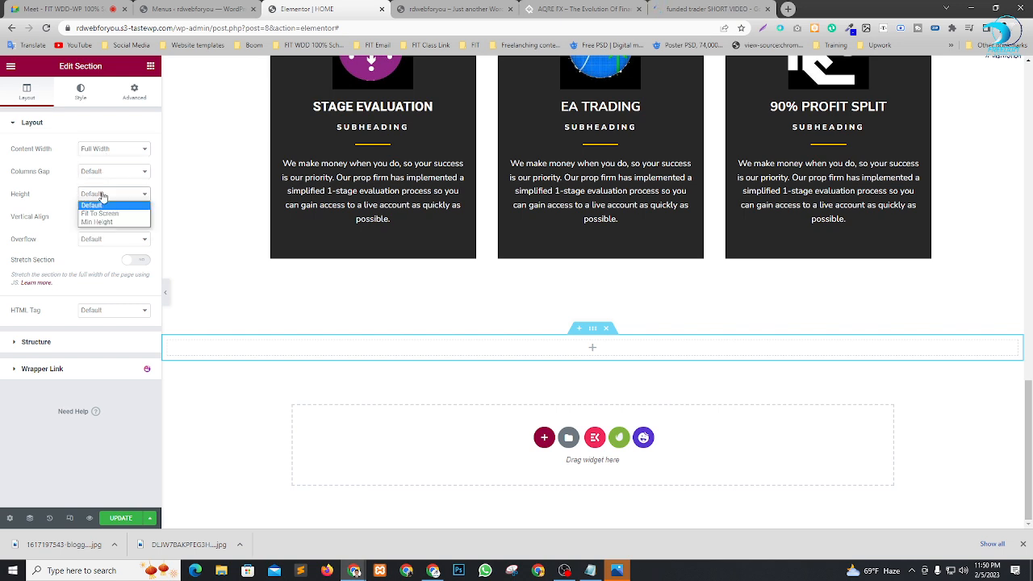
pyautogui.click(113, 230)
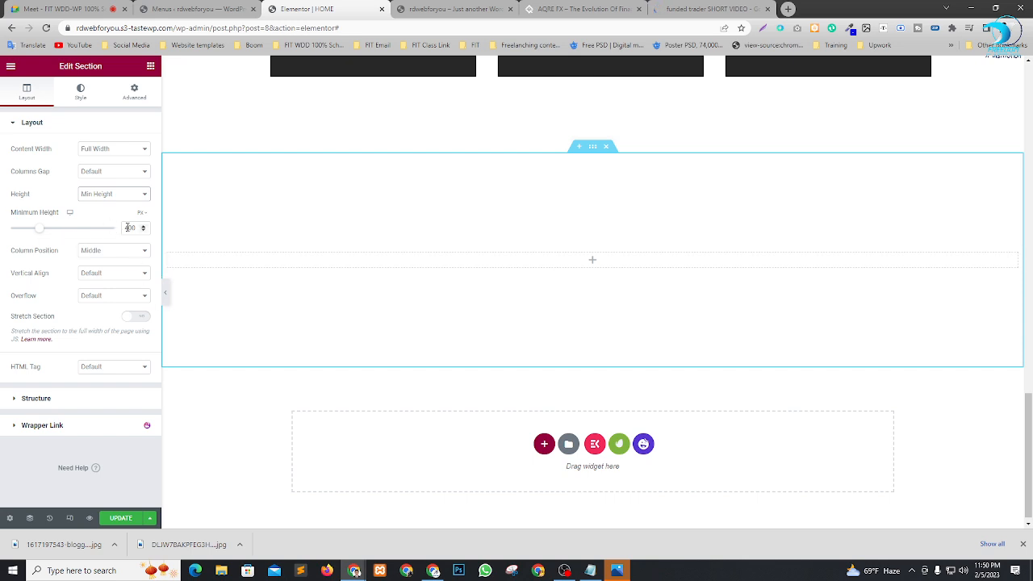
pyautogui.write('500')
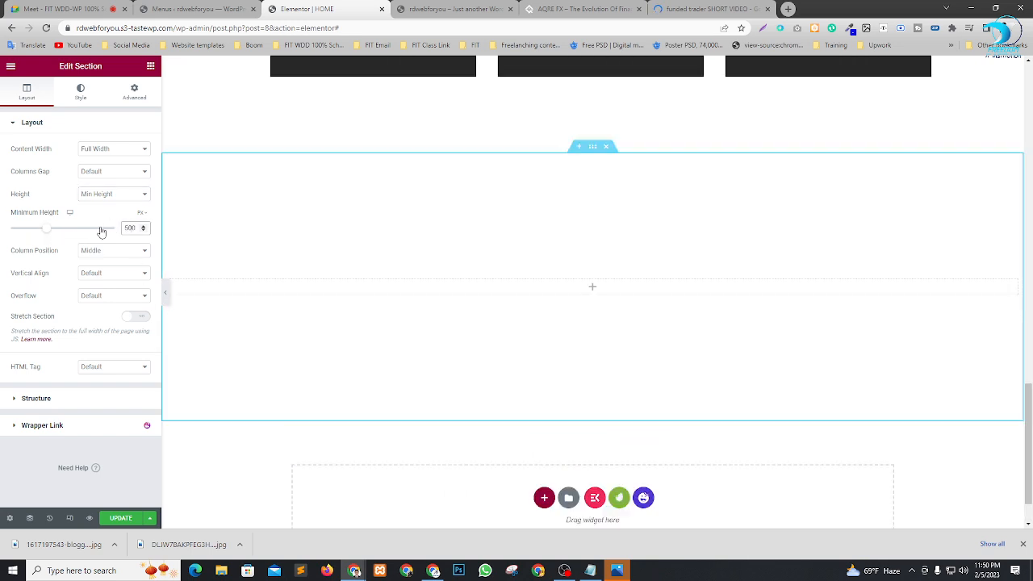
# Give the new section a Classic background image by uploading and inserting Screenshot (11).png from Downloads.
pyautogui.click(80, 93)
pyautogui.click(100, 172)
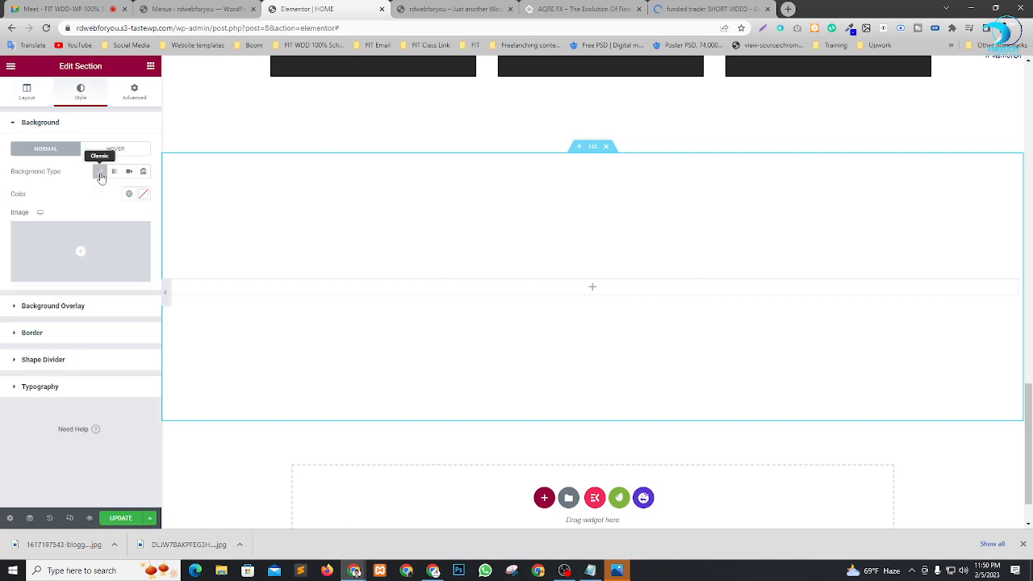
pyautogui.click(98, 245)
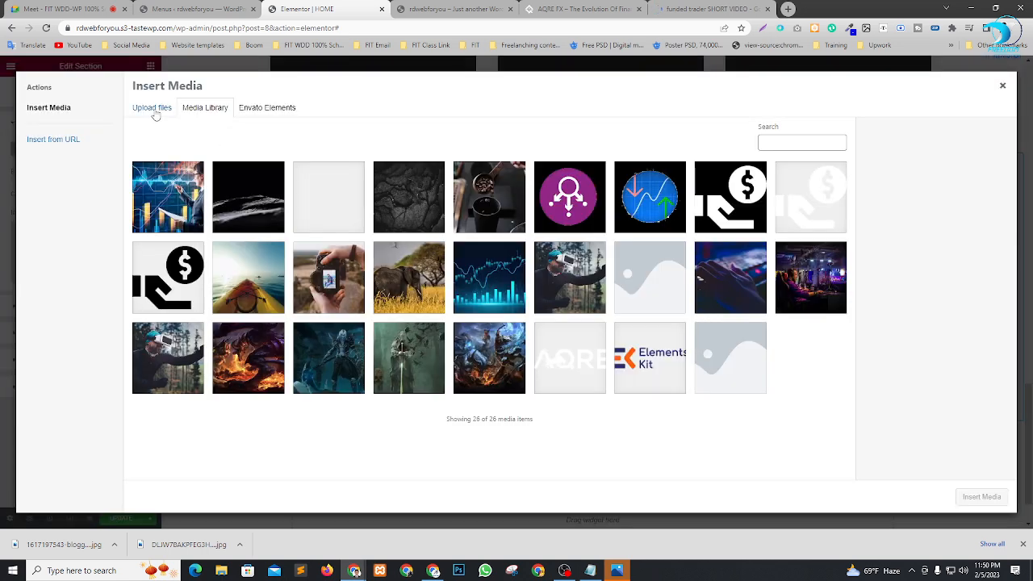
pyautogui.click(153, 110)
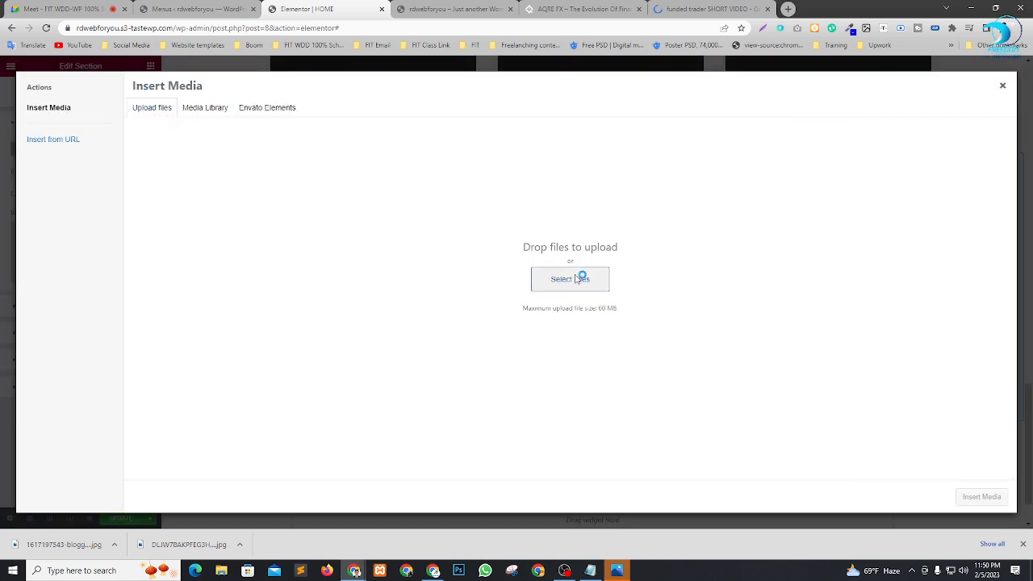
pyautogui.click(577, 279)
pyautogui.click(153, 151)
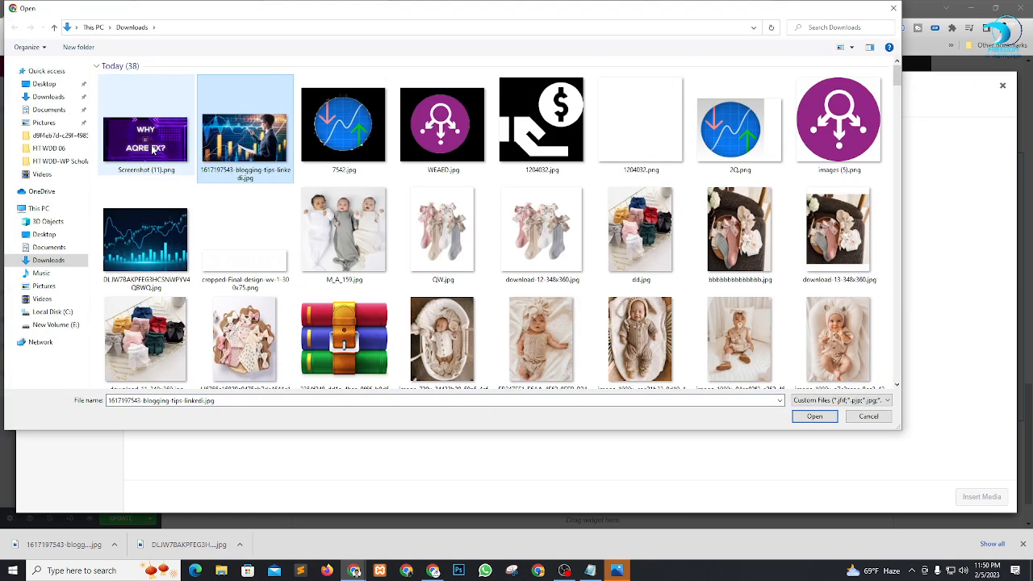
pyautogui.click(153, 150)
pyautogui.click(821, 423)
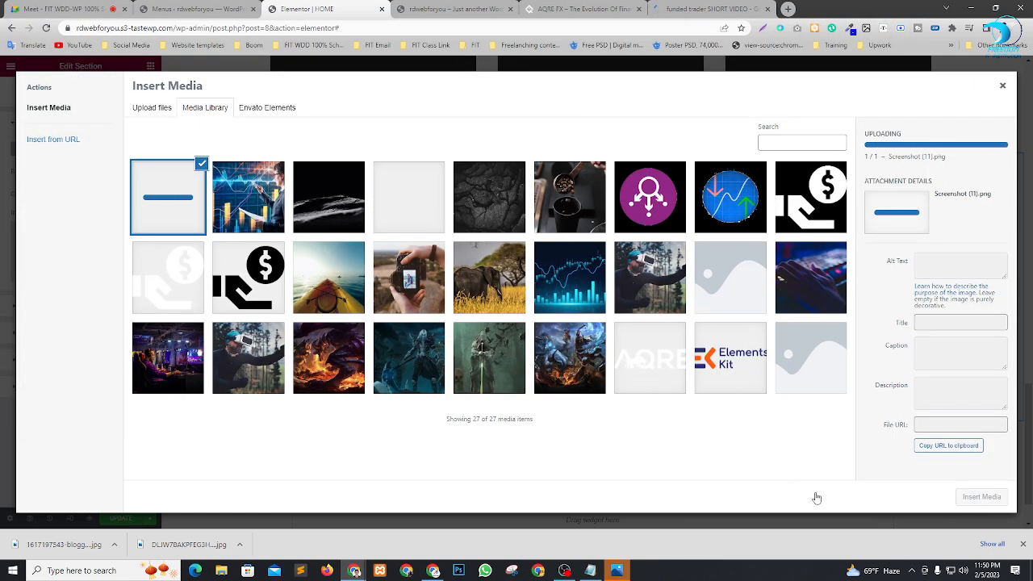
pyautogui.click(981, 497)
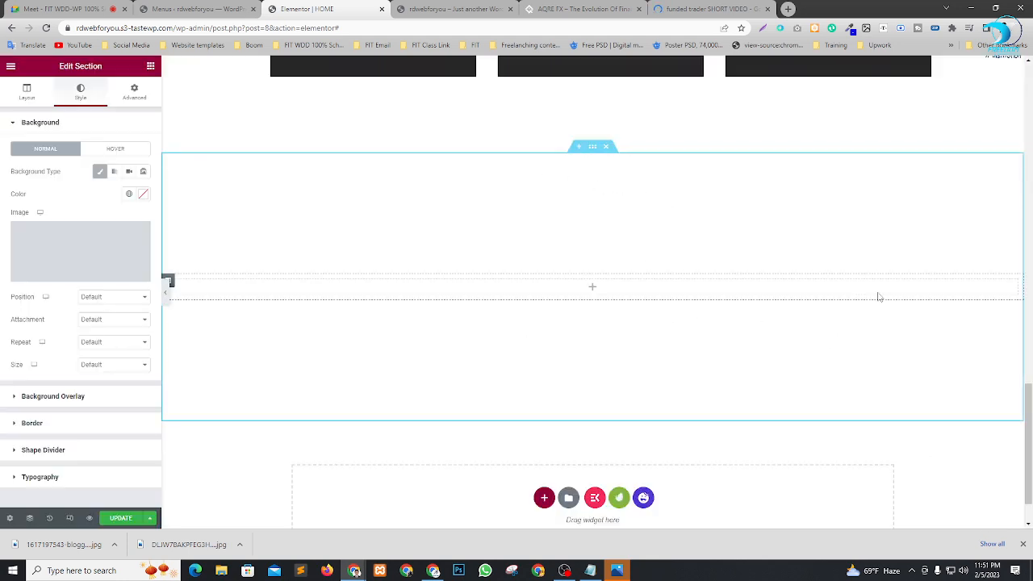
pyautogui.moveTo(77, 274)
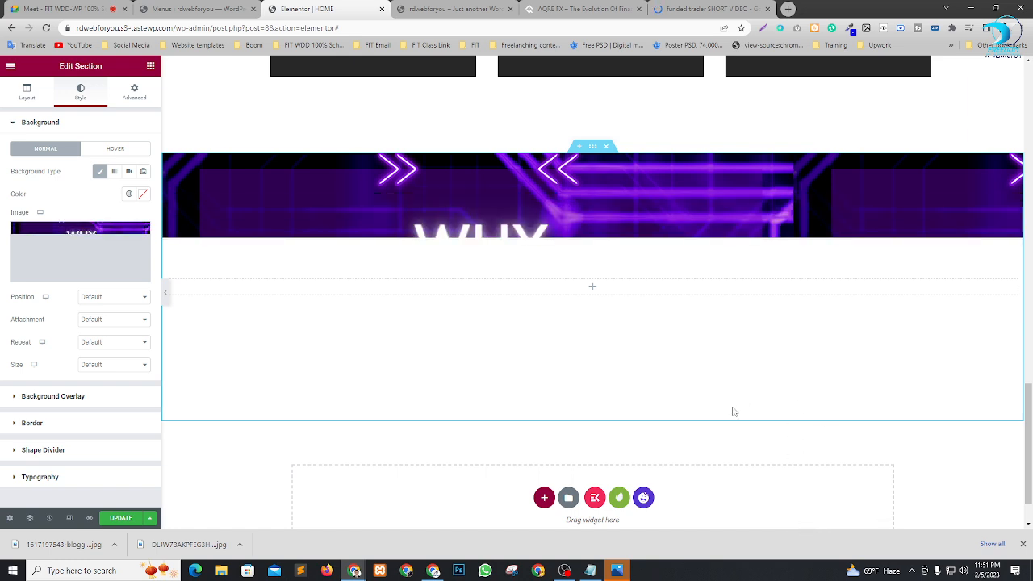
# Review the homepage from the hero down to the new WHY AQRE FX? banner section and save the page.
pyautogui.scroll(15, 776, 308)
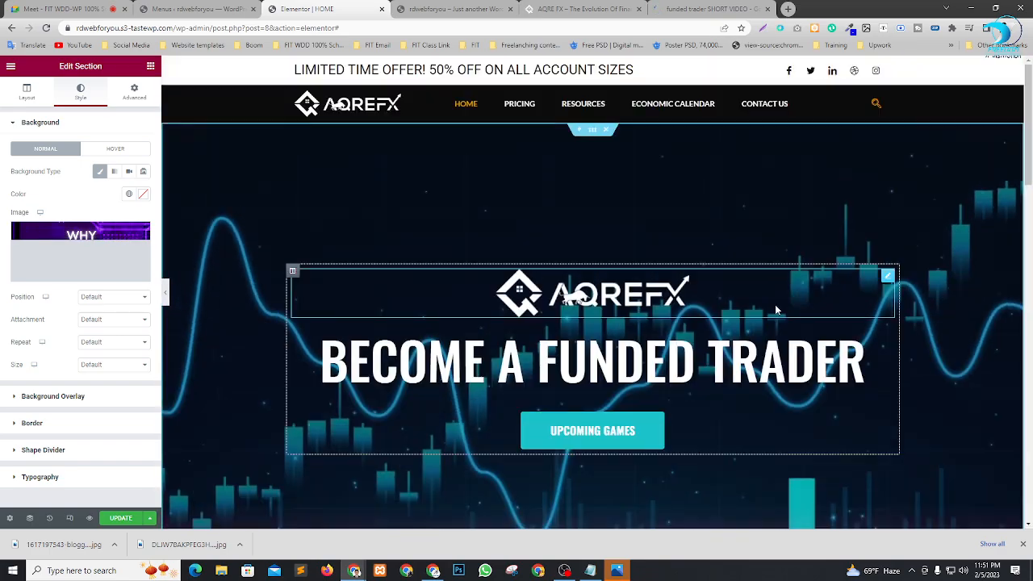
pyautogui.scroll(-10, 775, 305)
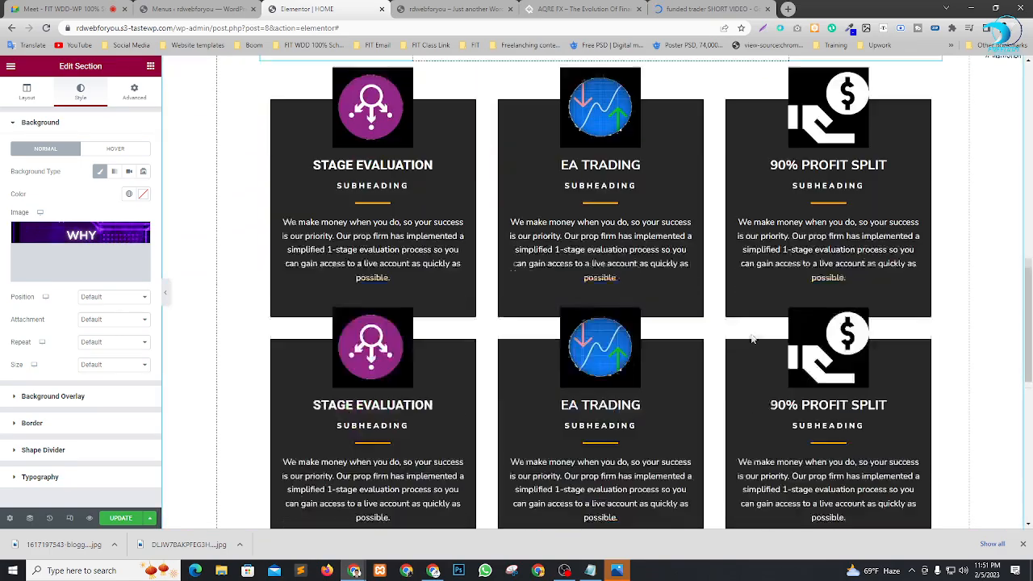
pyautogui.scroll(-8, 752, 339)
pyautogui.scroll(4, 751, 339)
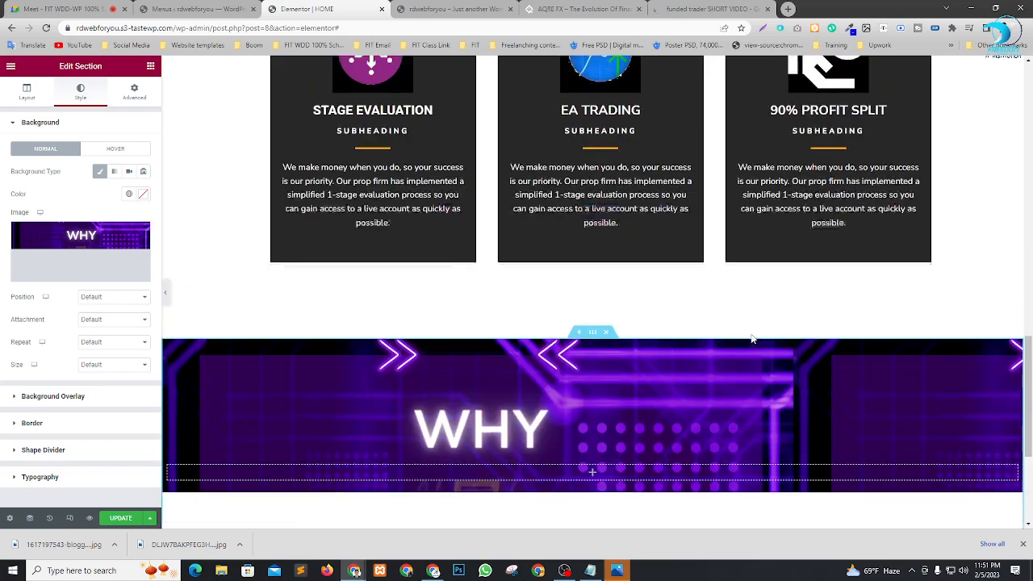
pyautogui.scroll(14, 752, 339)
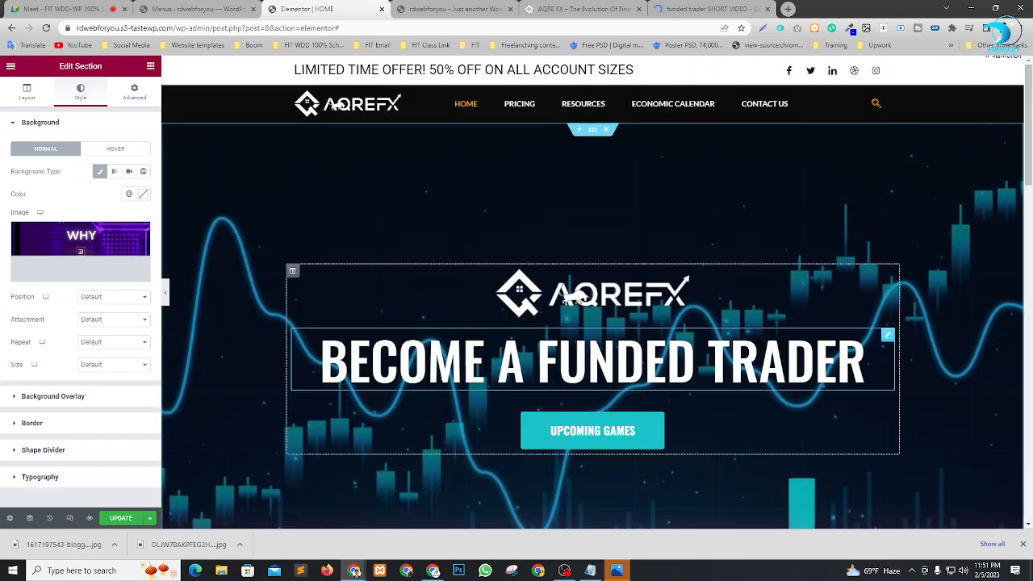
pyautogui.scroll(-5, 805, 198)
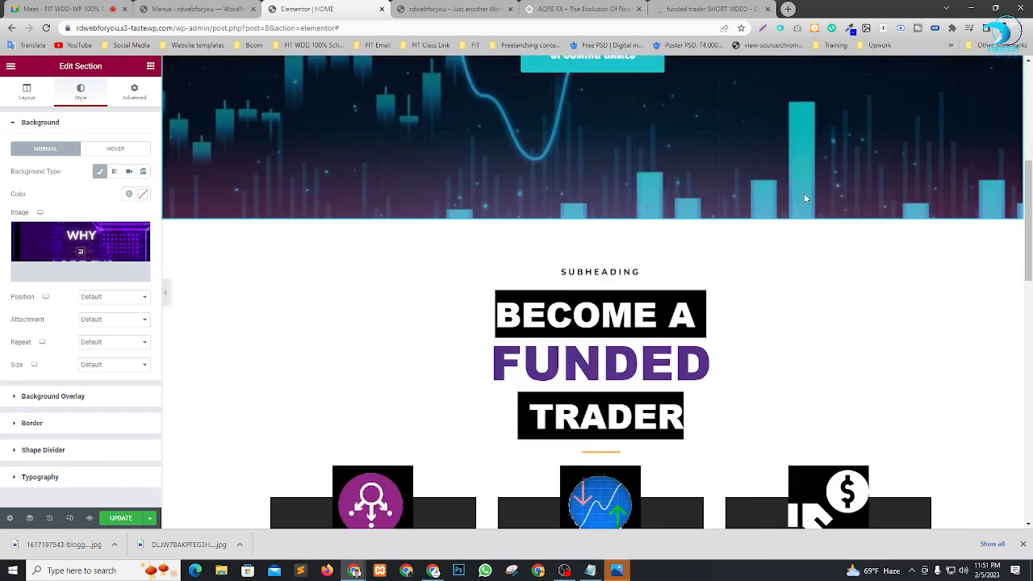
pyautogui.scroll(-8, 804, 208)
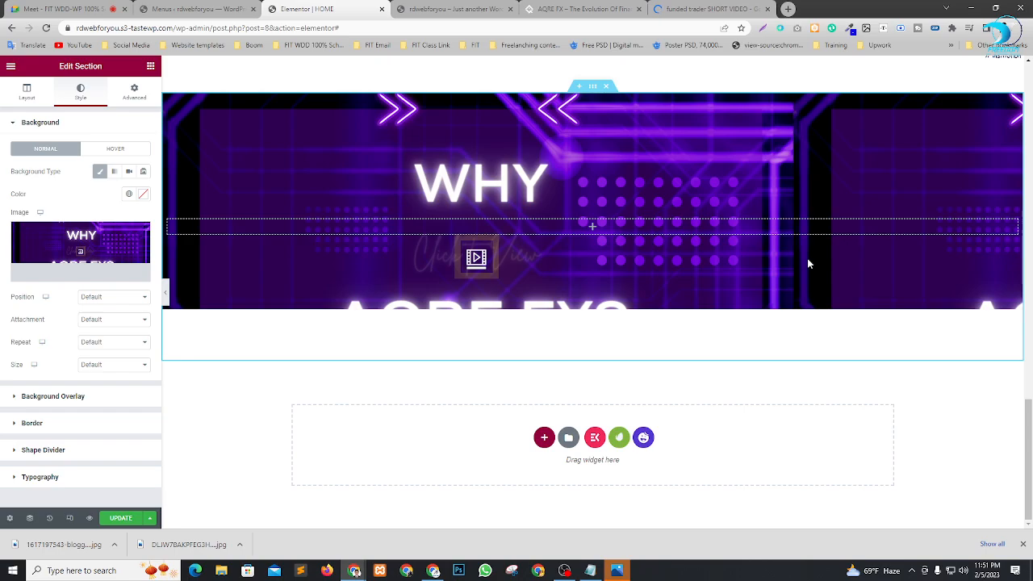
pyautogui.scroll(2, 808, 263)
pyautogui.scroll(7, 807, 264)
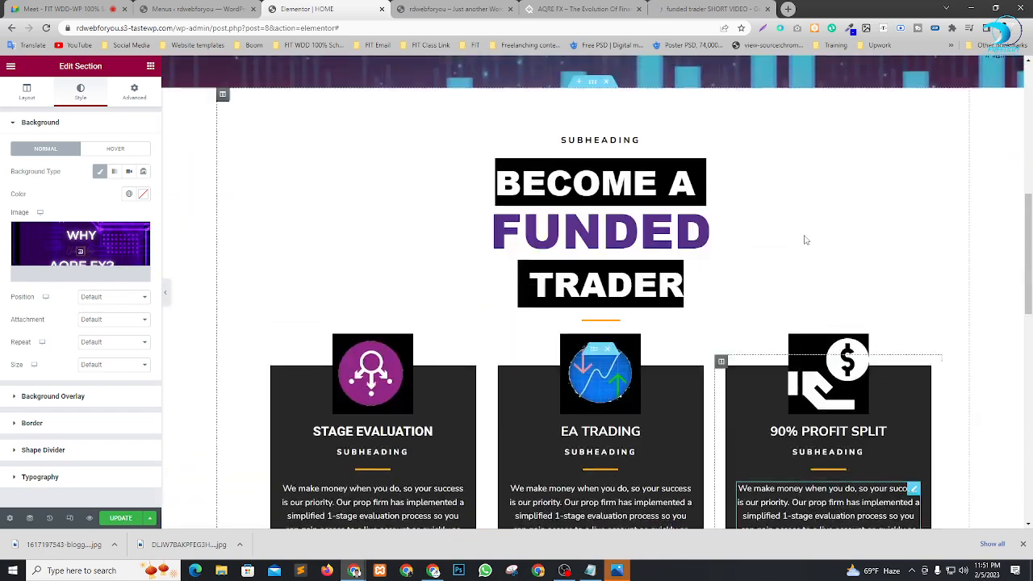
pyautogui.scroll(-8, 799, 242)
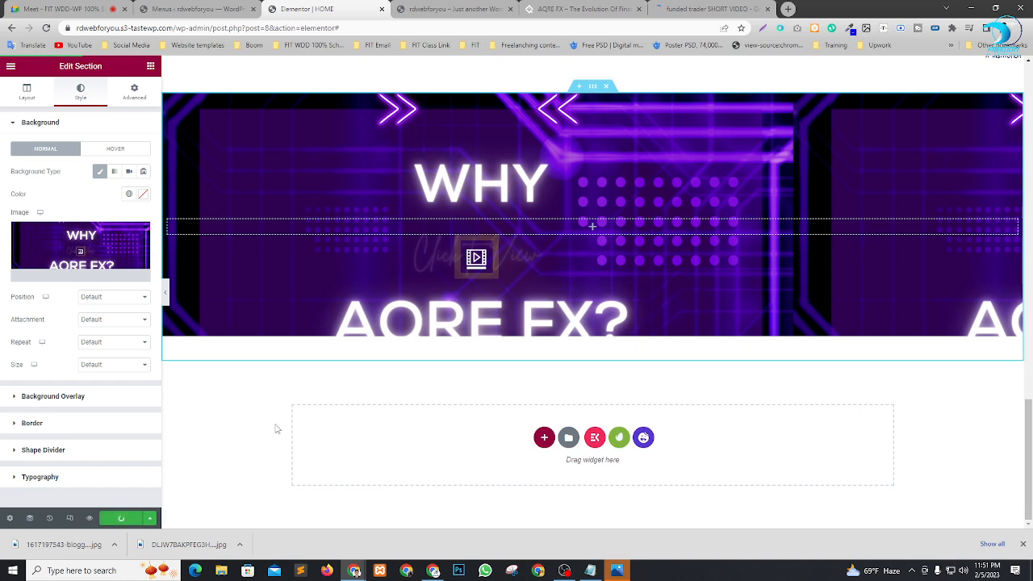
pyautogui.click(582, 9)
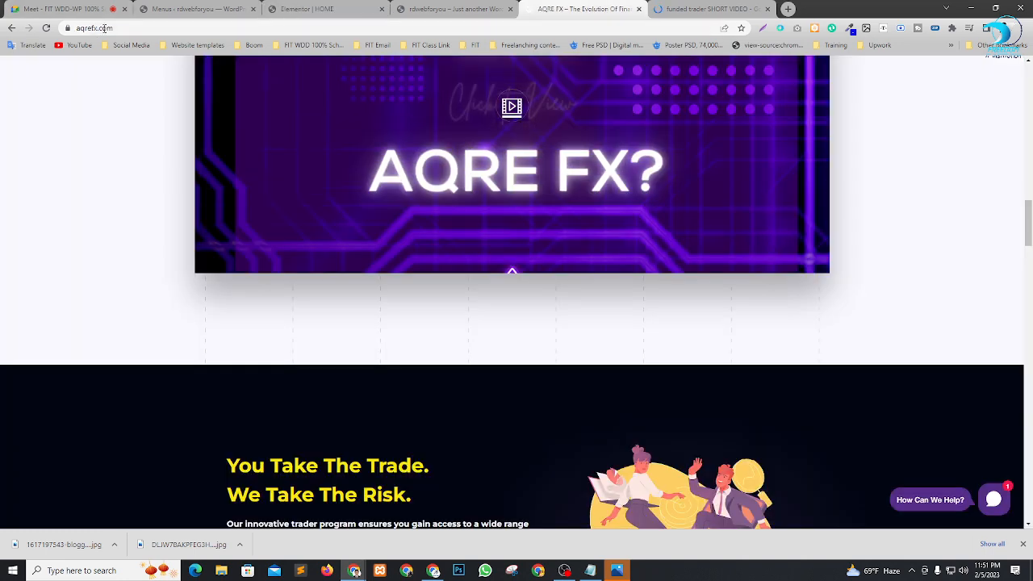
pyautogui.click(105, 28)
pyautogui.hotkey('ctrl', 'c')
pyautogui.click(68, 9)
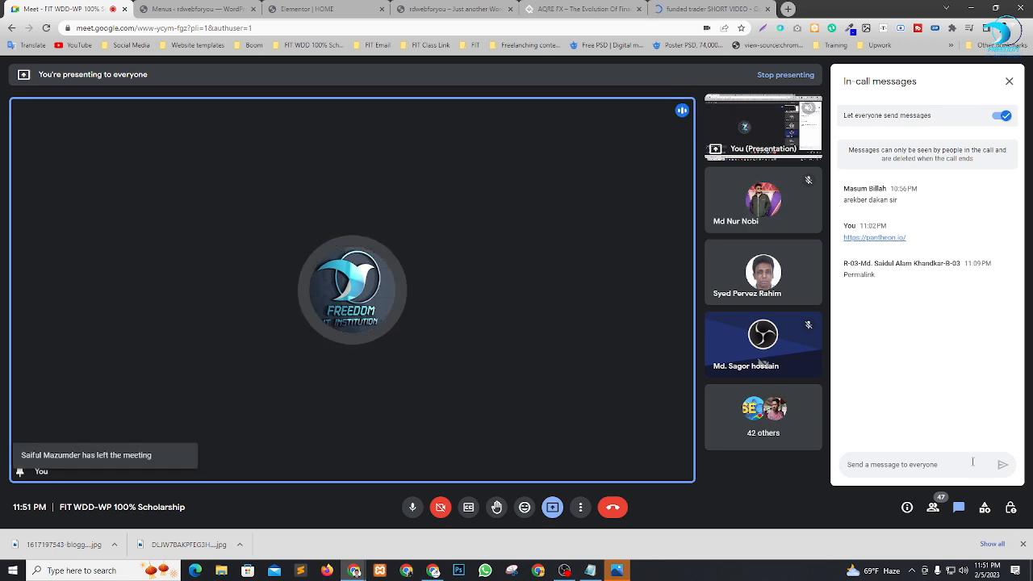
pyautogui.click(971, 464)
pyautogui.hotkey('ctrl', 'v')
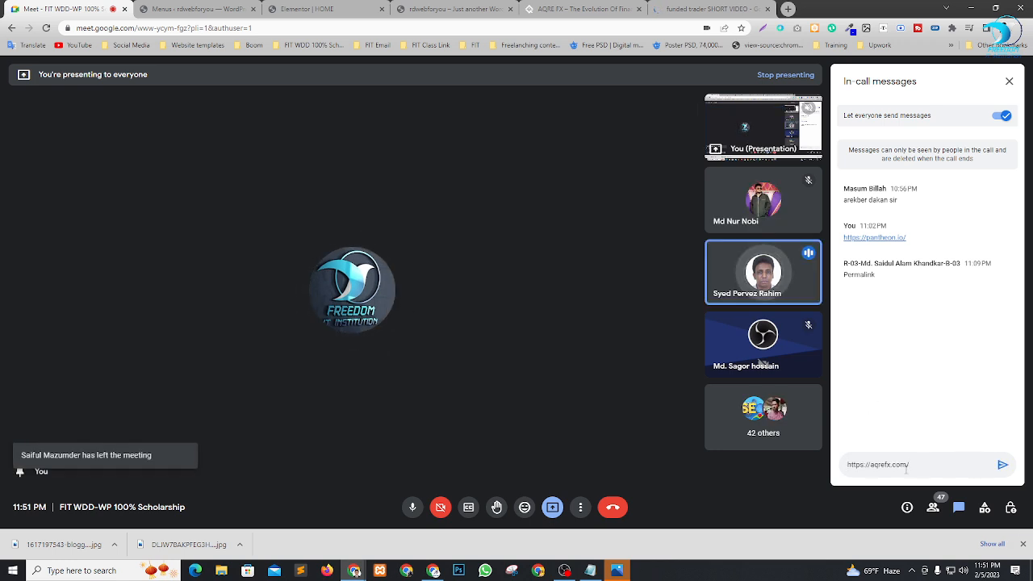
pyautogui.press('Return')
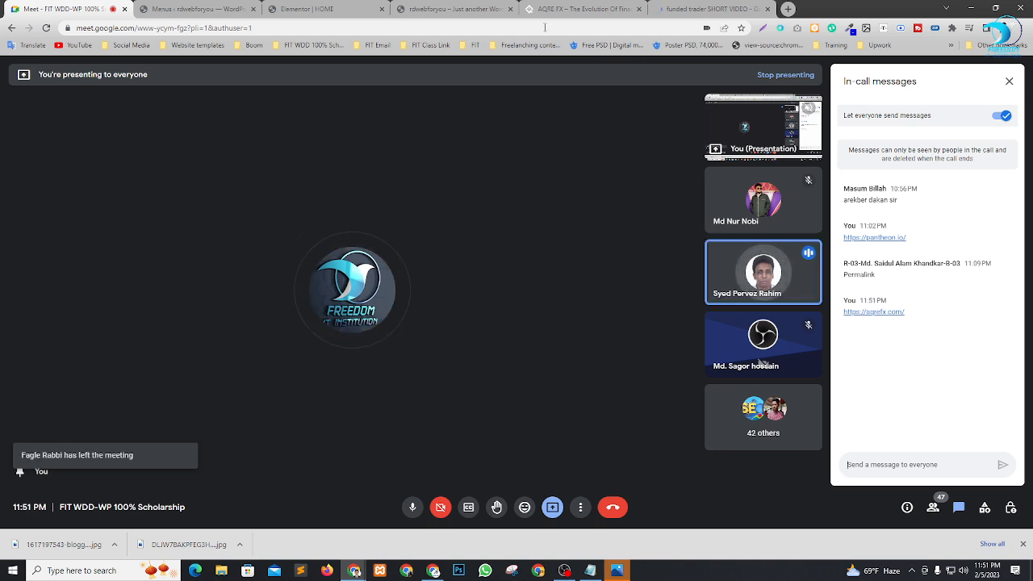
# Return to the AQRE FX reference site and look at the hero area of its homepage.
pyautogui.click(552, 9)
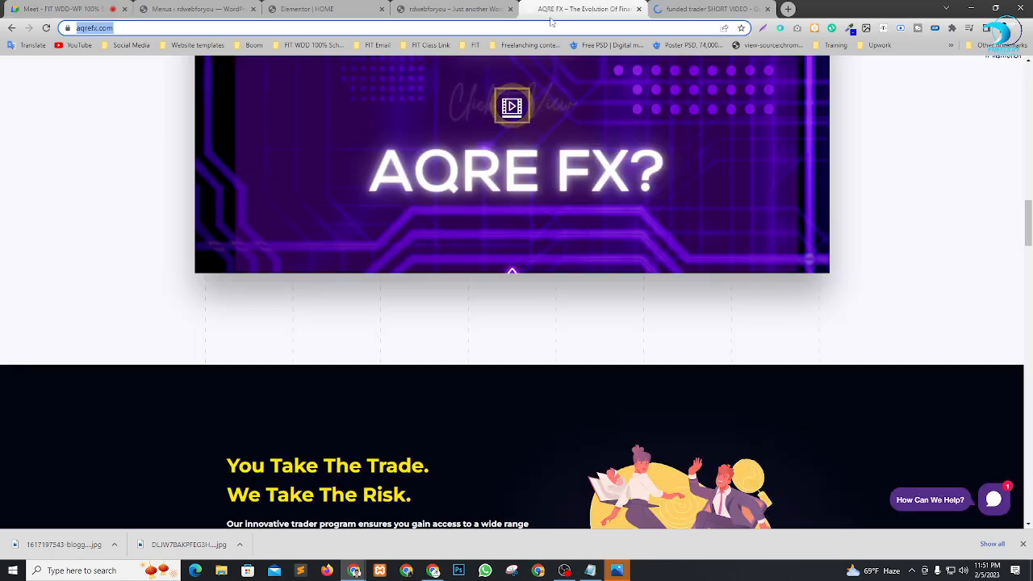
pyautogui.scroll(2, 589, 248)
pyautogui.scroll(10, 589, 243)
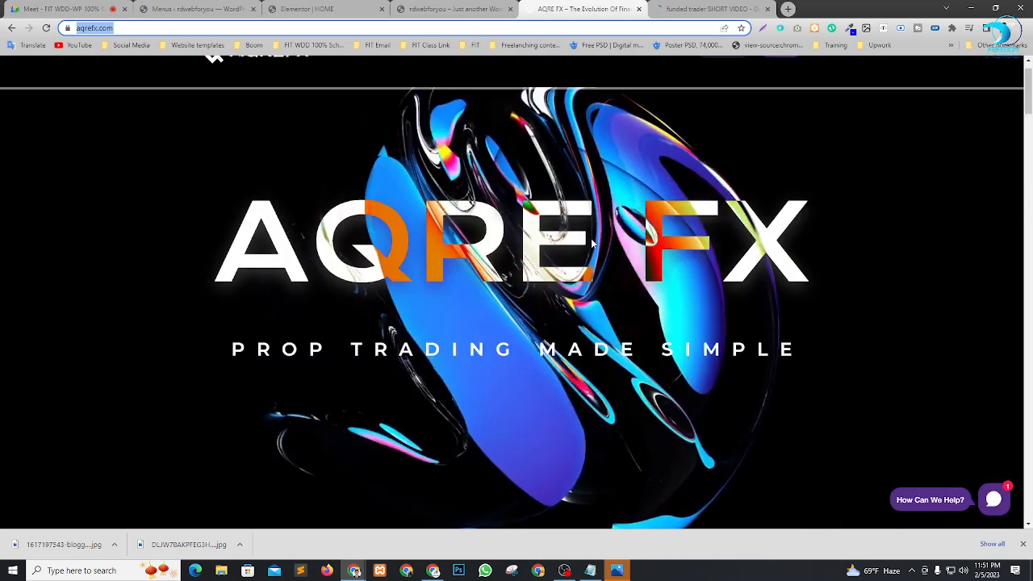
# Examine the AQRE FX reference homepage from the hero through the funded trader cards and video banner to the Funded Accounts section.
pyautogui.scroll(-8, 595, 245)
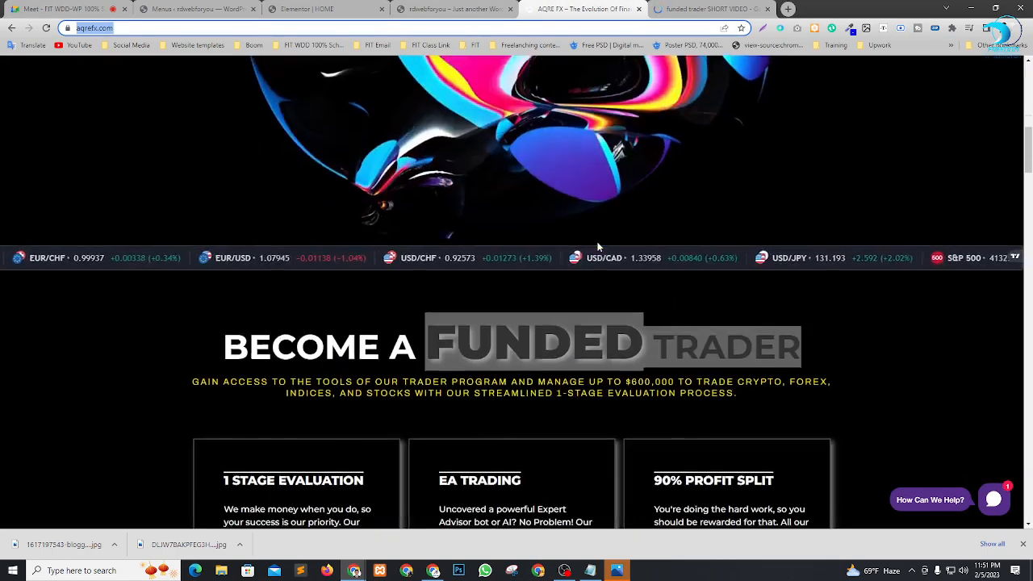
pyautogui.scroll(-7, 598, 247)
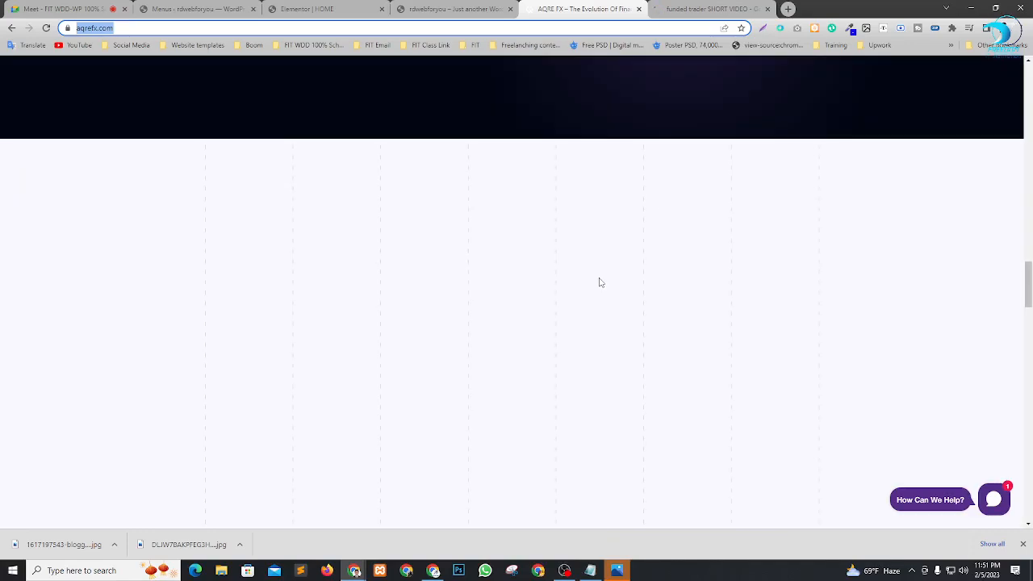
pyautogui.scroll(15, 600, 282)
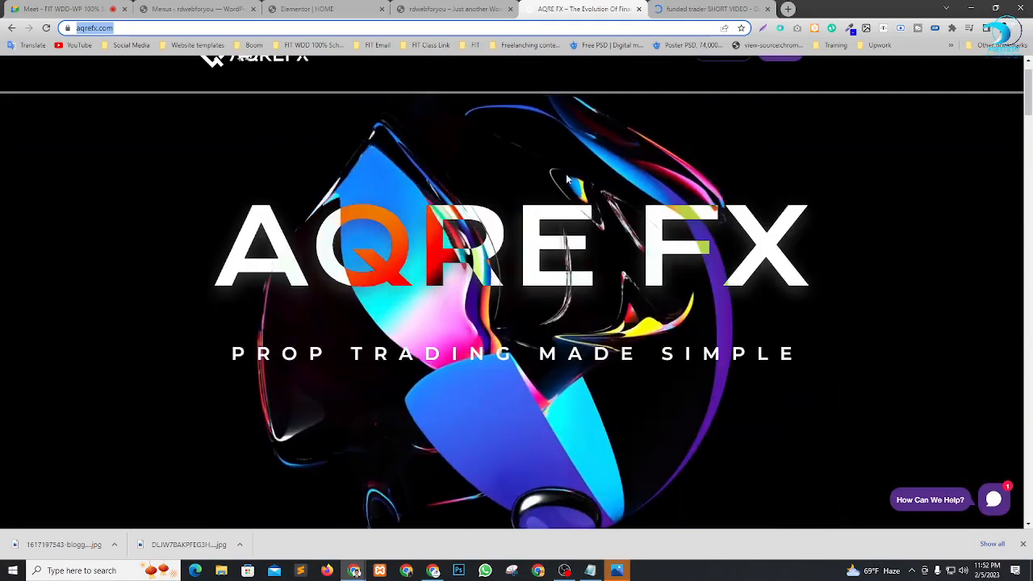
pyautogui.click(48, 8)
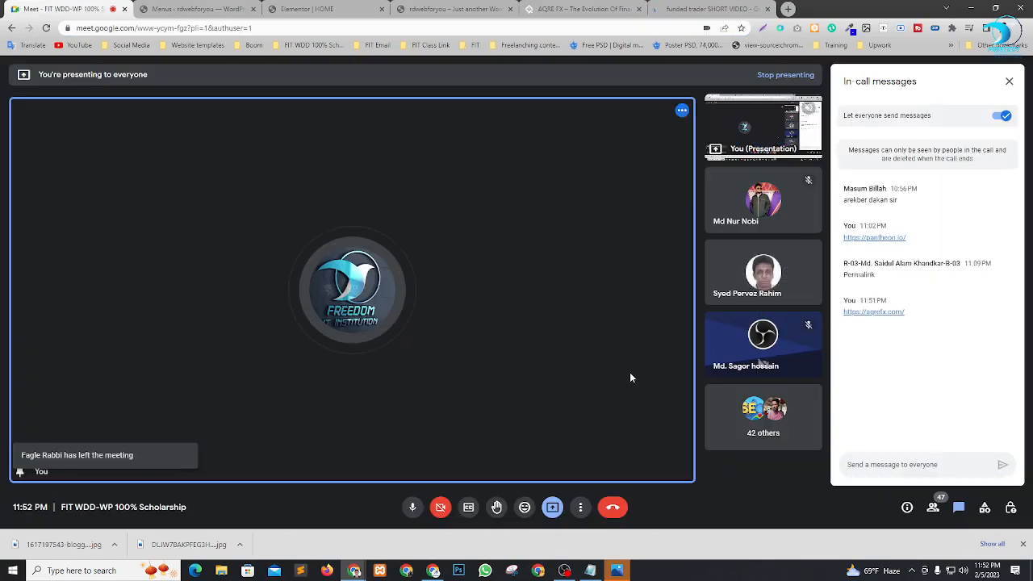
pyautogui.click(681, 7)
pyautogui.click(563, 9)
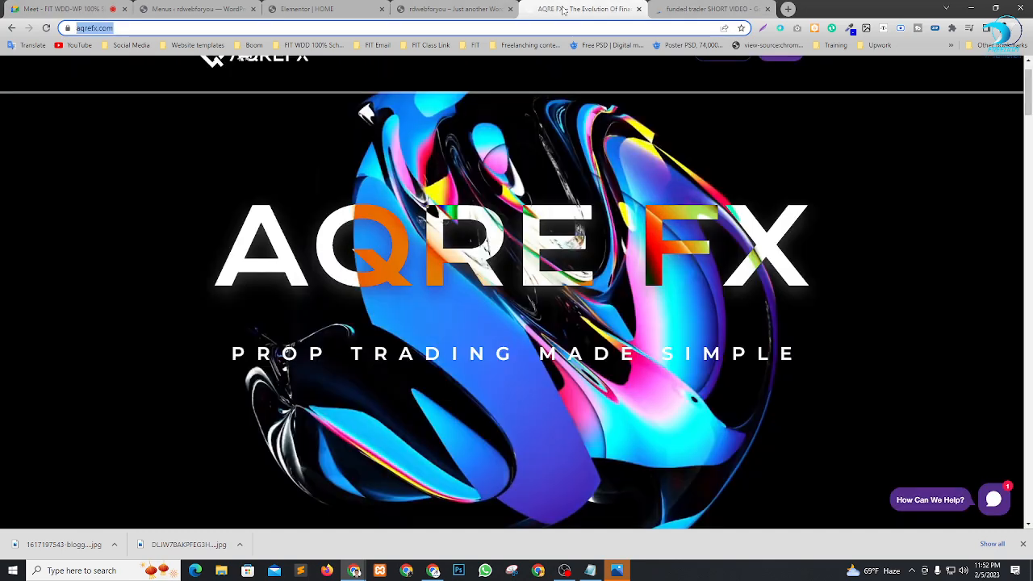
pyautogui.scroll(-15, 476, 253)
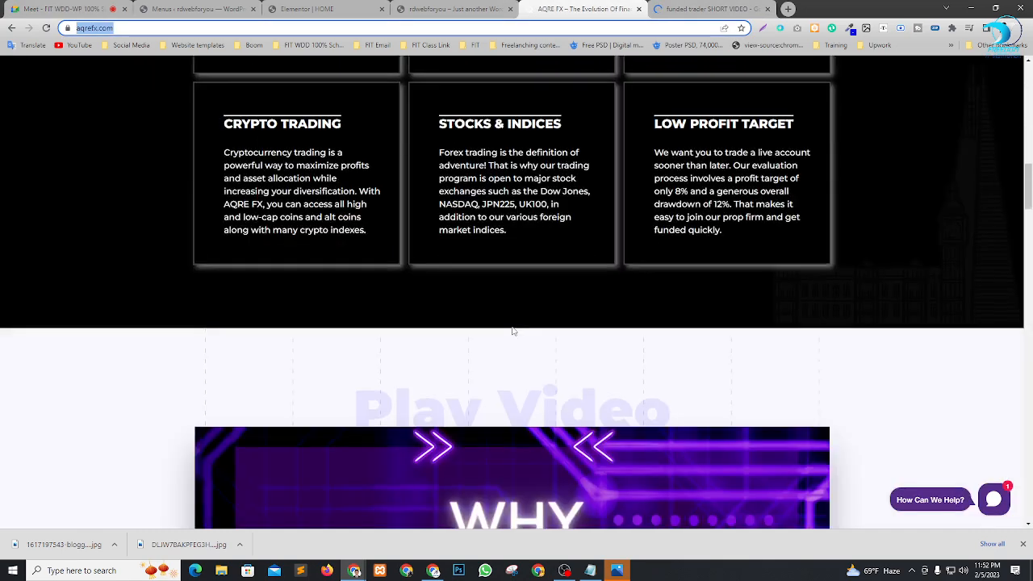
pyautogui.scroll(-6, 541, 335)
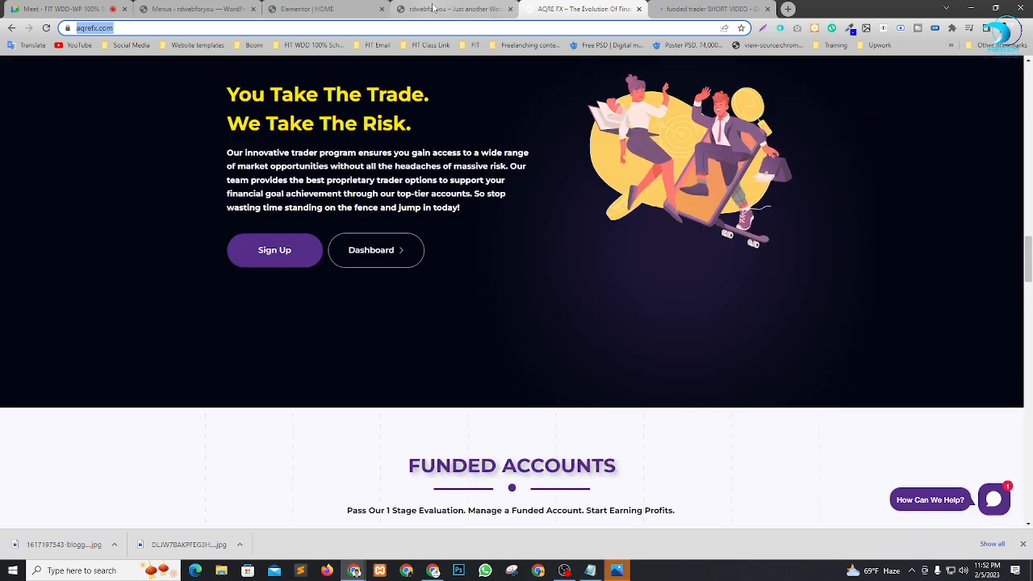
# Switch to the Google Meet call, close its in-call messages, dismiss the browser's downloads bar and close the open image viewer.
pyautogui.click(73, 9)
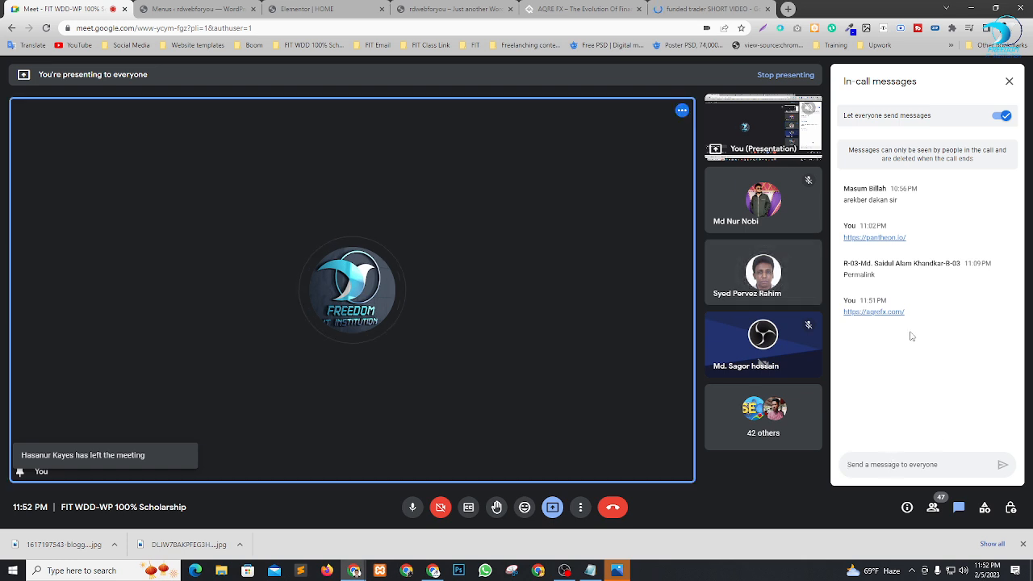
pyautogui.click(1009, 80)
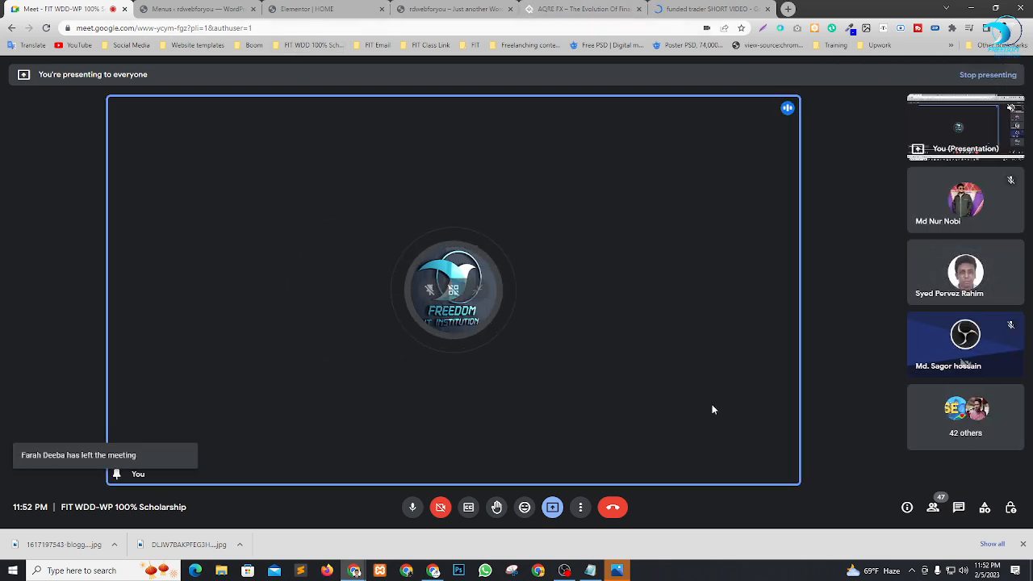
pyautogui.click(1022, 544)
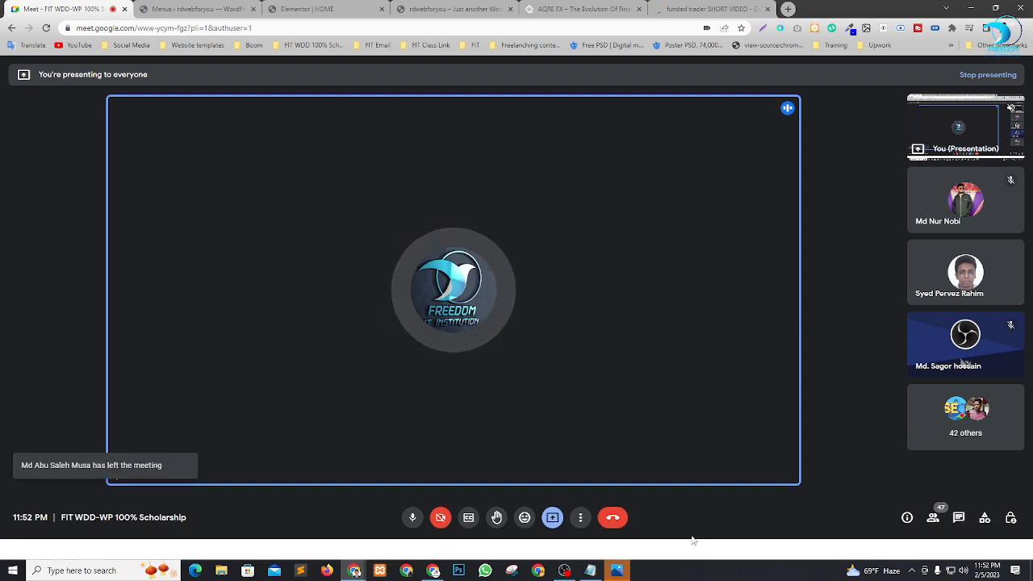
pyautogui.click(616, 571)
pyautogui.click(1015, 15)
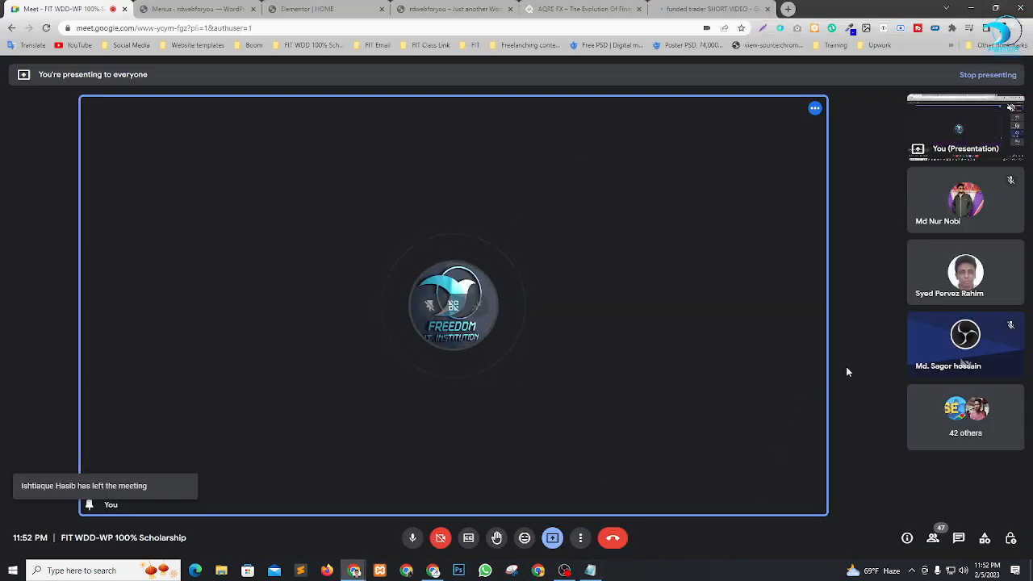
# Look through the meeting's participant list for raised hands and microphone states, close the list and dismiss the raised-hand notification.
pyautogui.click(934, 539)
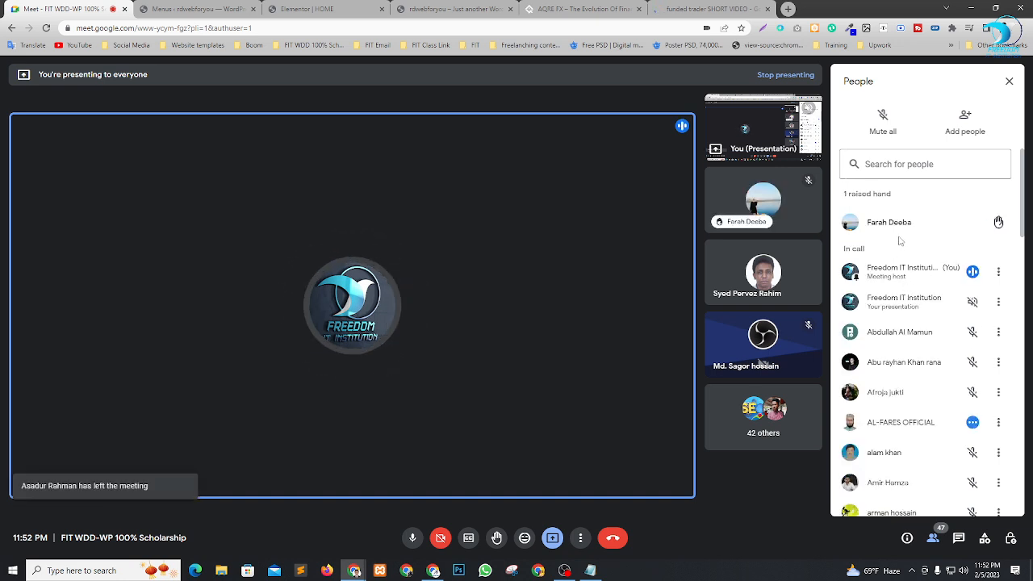
pyautogui.moveTo(903, 233)
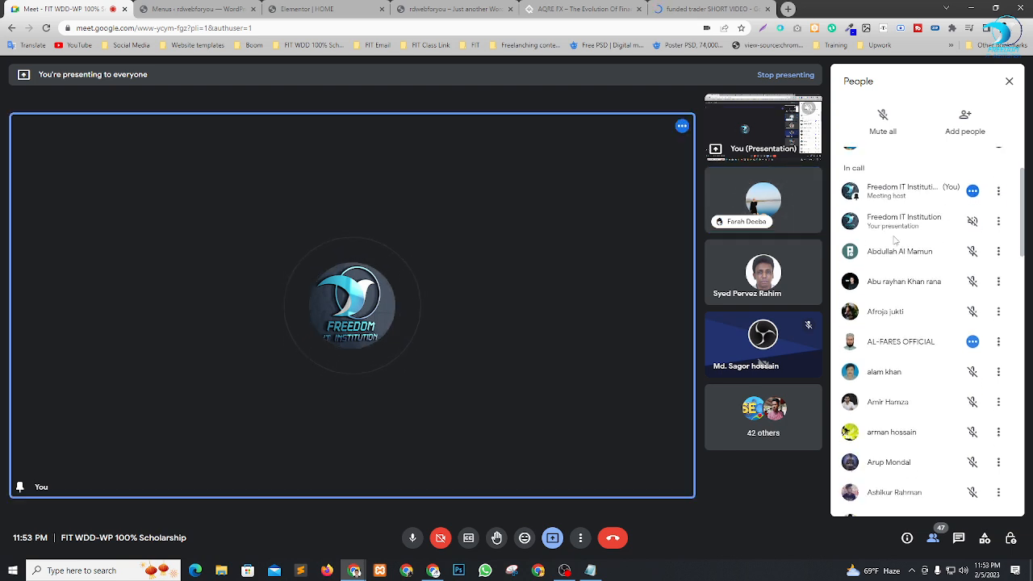
pyautogui.scroll(-5, 946, 323)
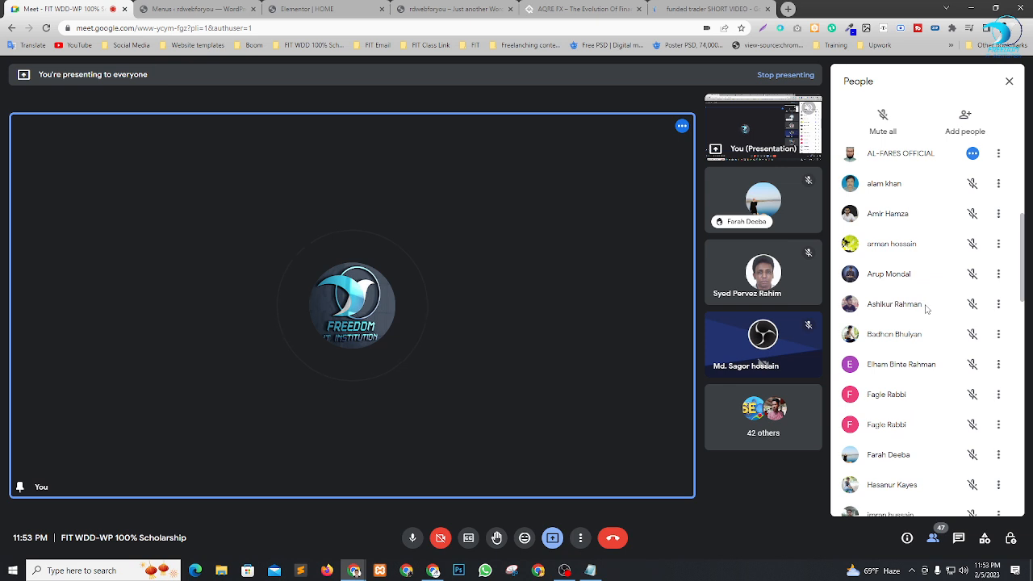
pyautogui.scroll(-6, 928, 306)
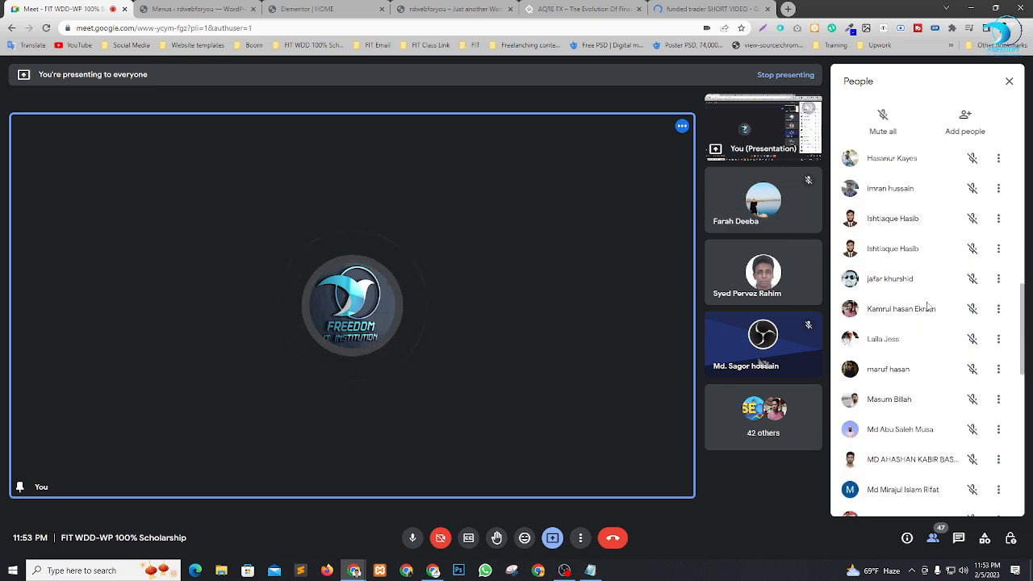
pyautogui.scroll(-3, 927, 306)
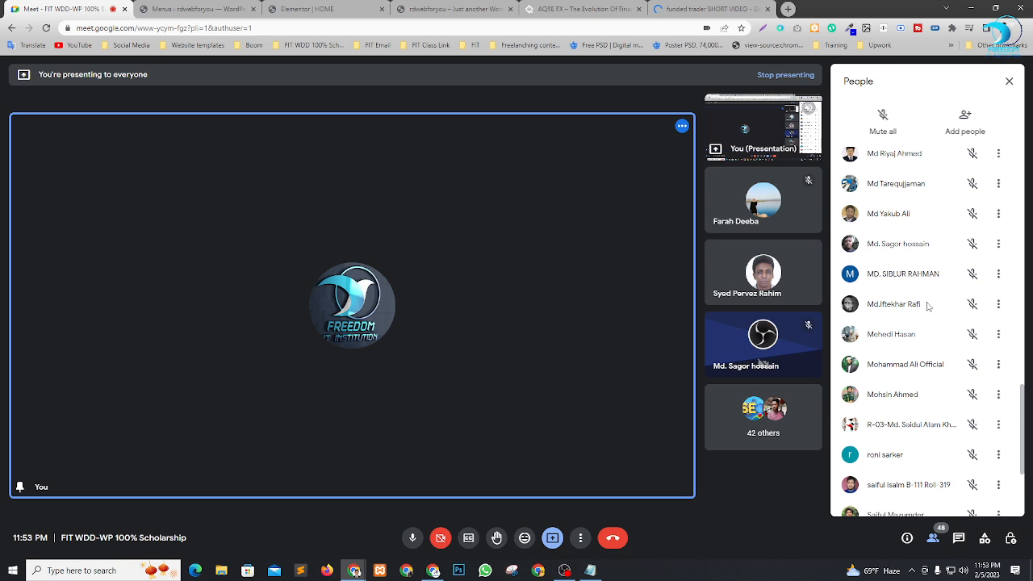
pyautogui.click(1009, 81)
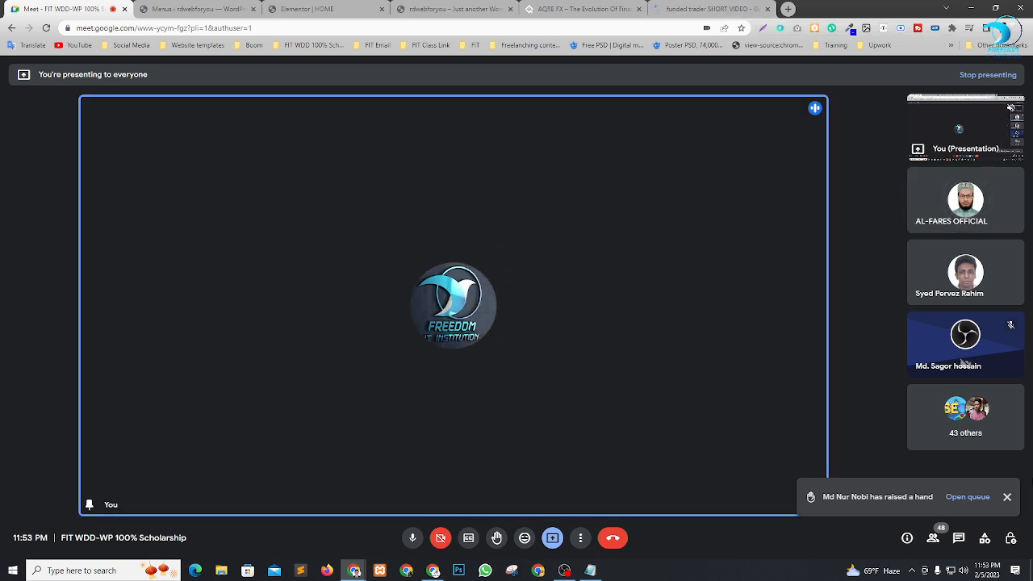
pyautogui.click(1006, 498)
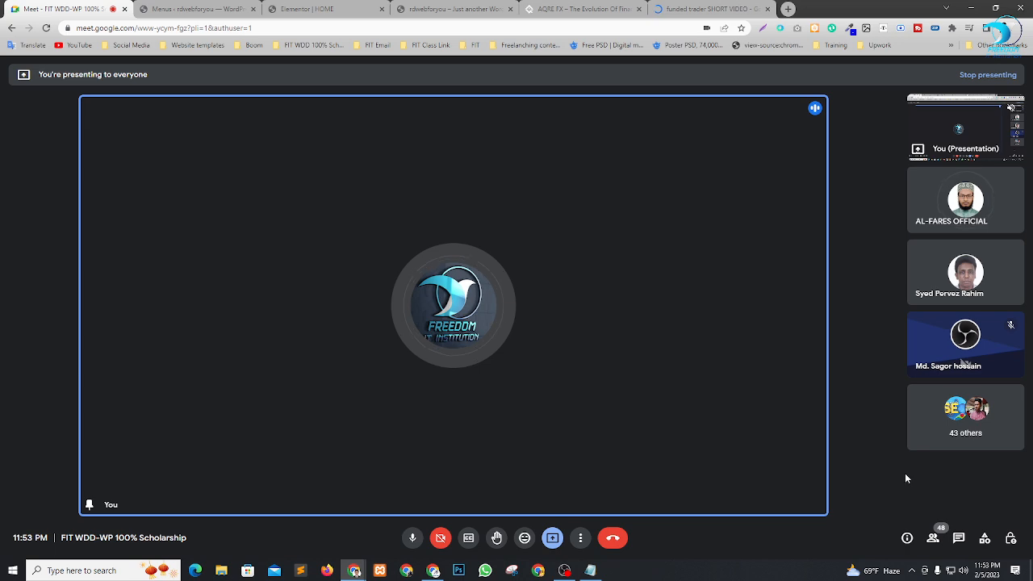
# Switch to OBS Studio and bring up its recording controls.
pyautogui.click(564, 570)
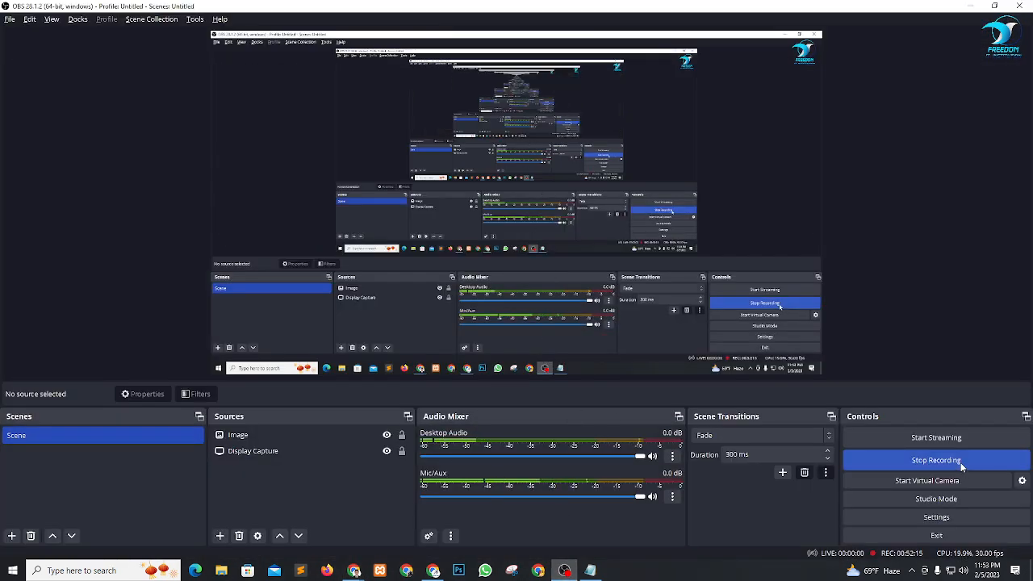